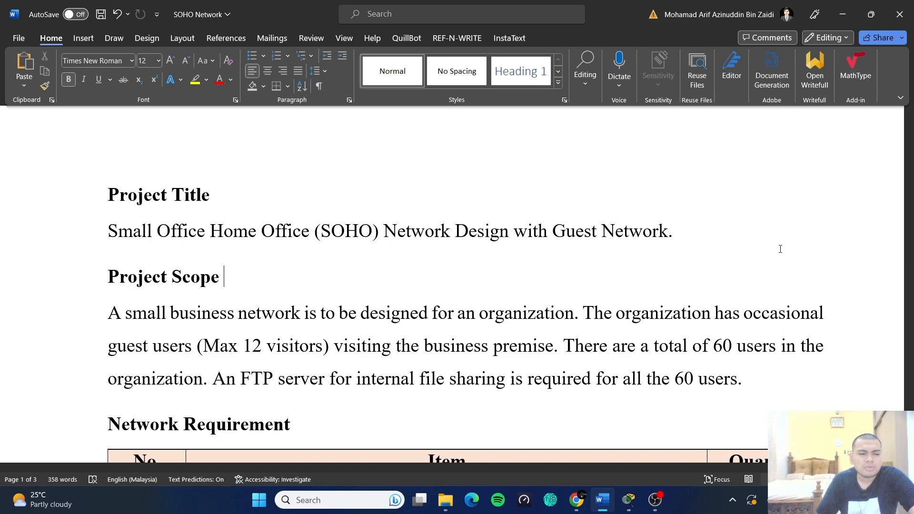
- Scroll until all five requirement items, from 78 CAT 6 patch cords to 2 crossover cords, are visible
scroll(783, 243, down, 2)
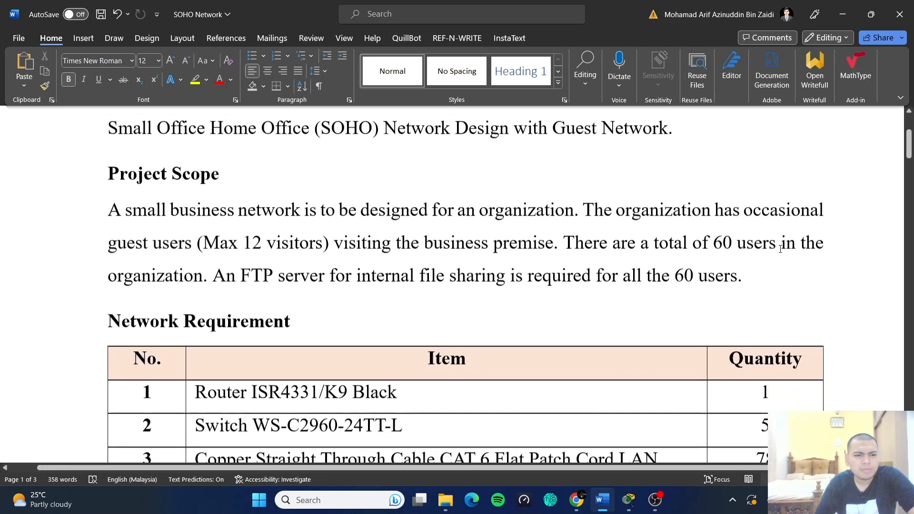
scroll(780, 241, up, 1)
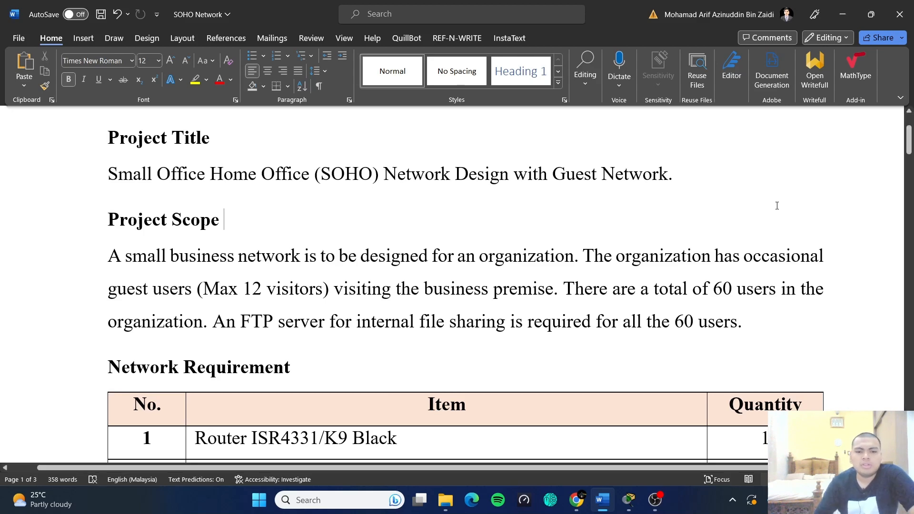
scroll(759, 331, down, 1)
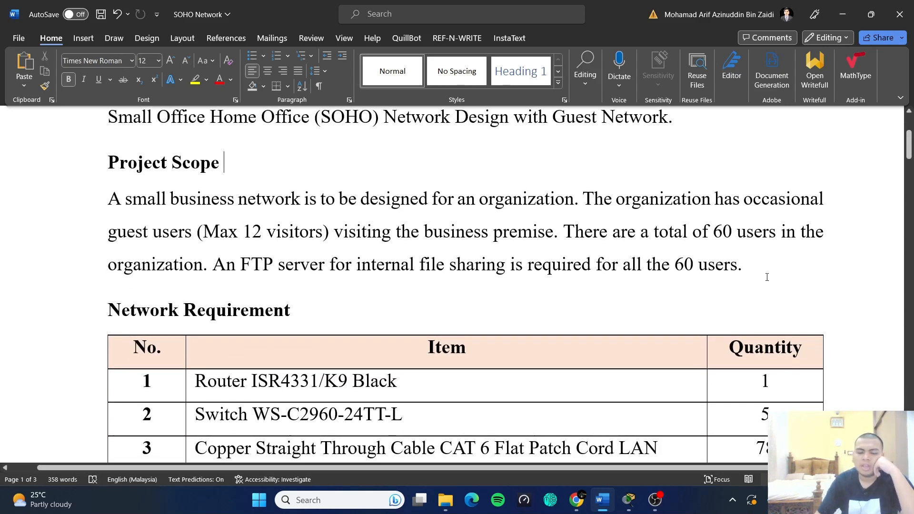
scroll(761, 286, down, 2)
scroll(764, 213, up, 2)
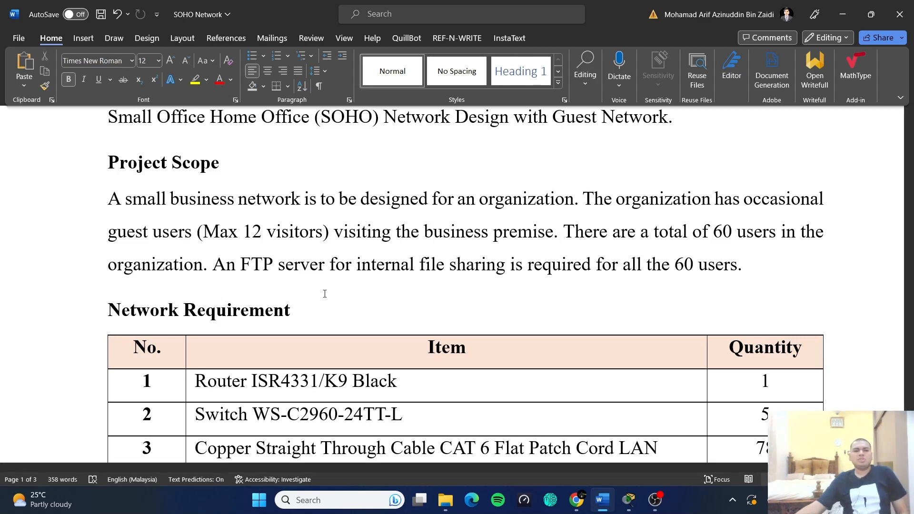
scroll(430, 271, down, 4)
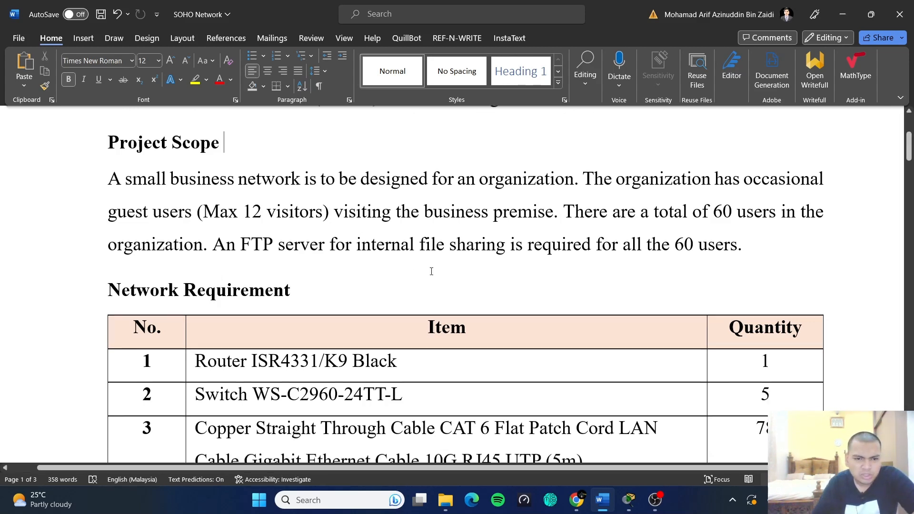
scroll(430, 272, up, 3)
scroll(430, 271, down, 5)
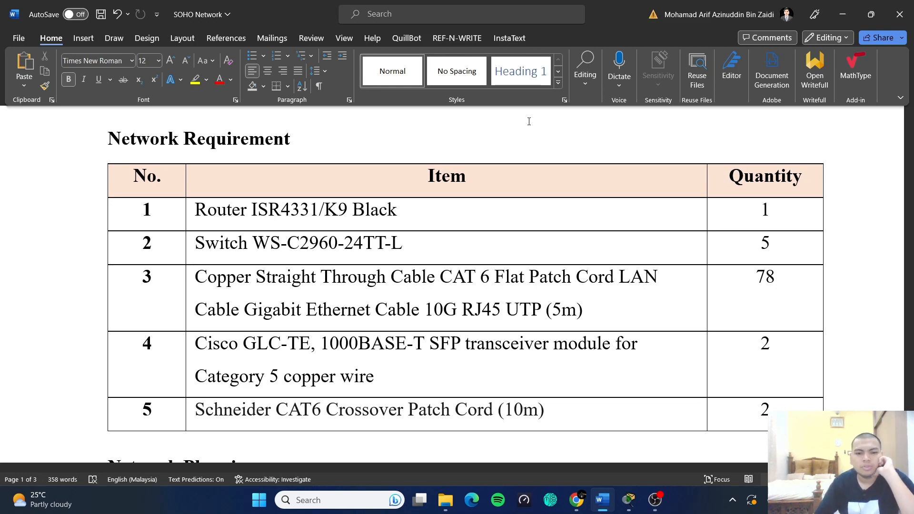
- Scroll past the requirement table to the Network Planning section's Task / Assign to table
scroll(555, 226, down, 1)
scroll(555, 226, down, 1)
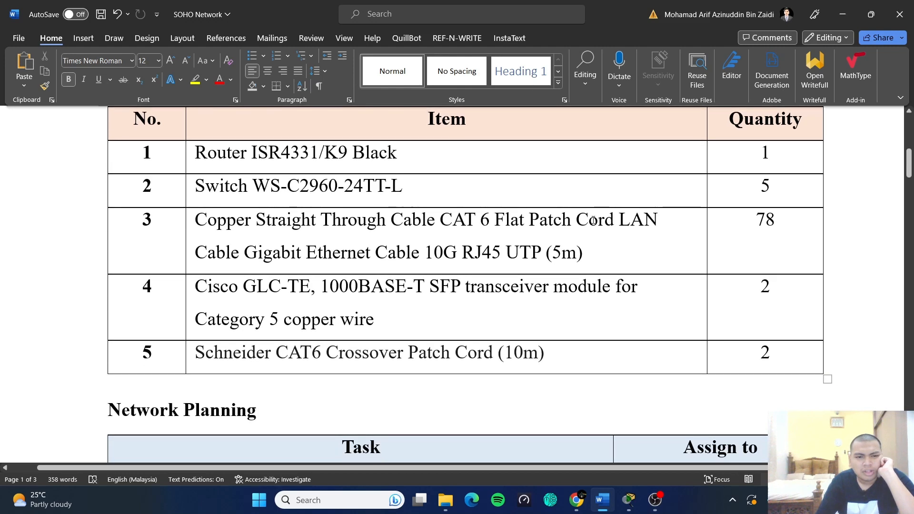
scroll(612, 215, up, 2)
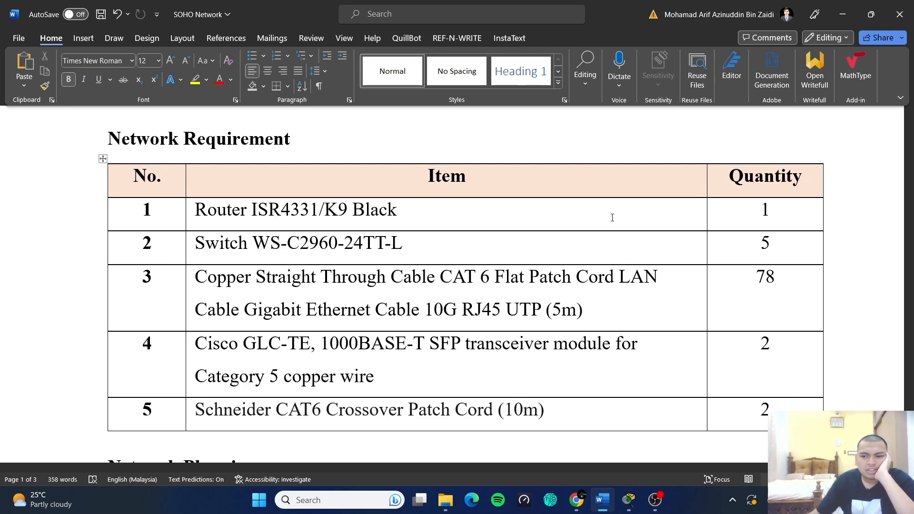
scroll(580, 249, down, 1)
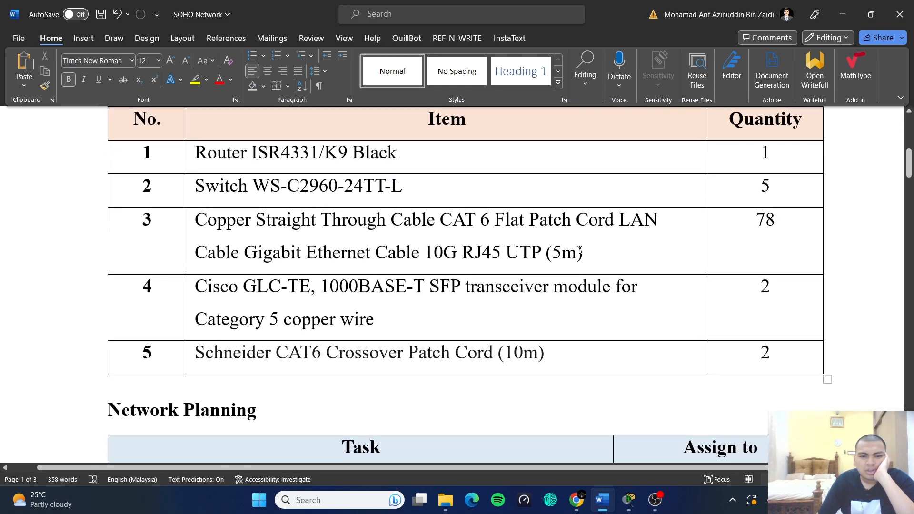
scroll(580, 251, down, 1)
scroll(566, 257, up, 1)
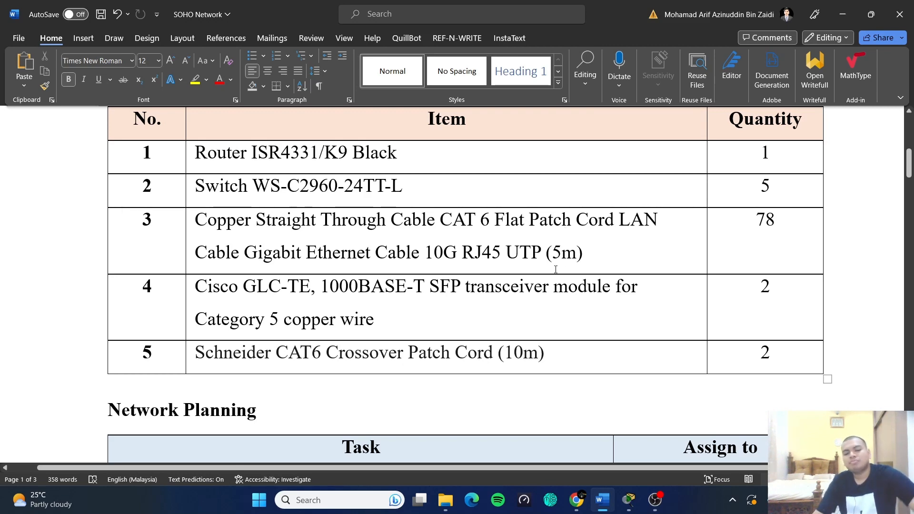
scroll(555, 269, down, 6)
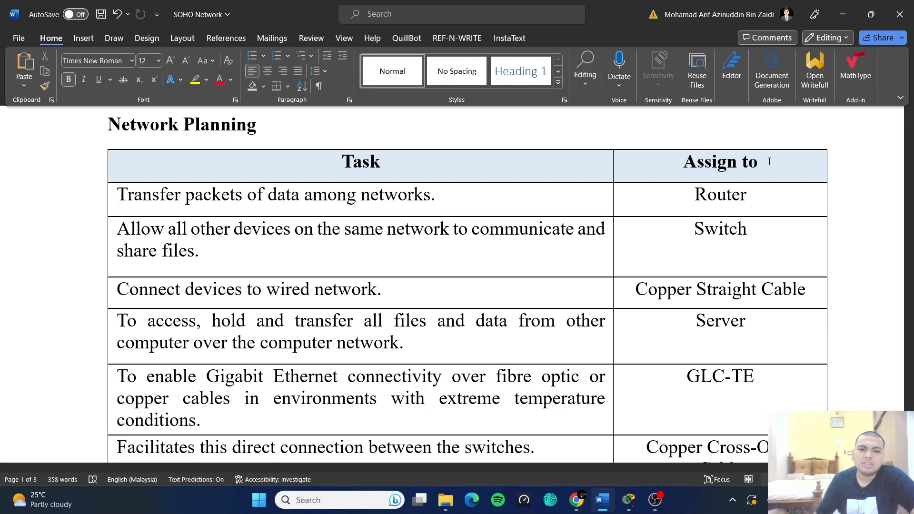
- Scroll through the six-task Network Planning table toward the IP Network Design Table on page 2
scroll(764, 184, down, 1)
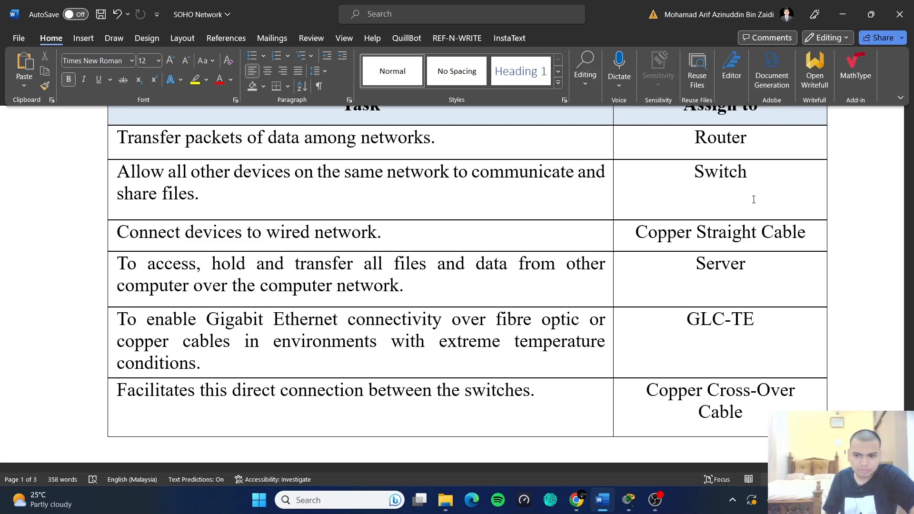
scroll(435, 286, down, 3)
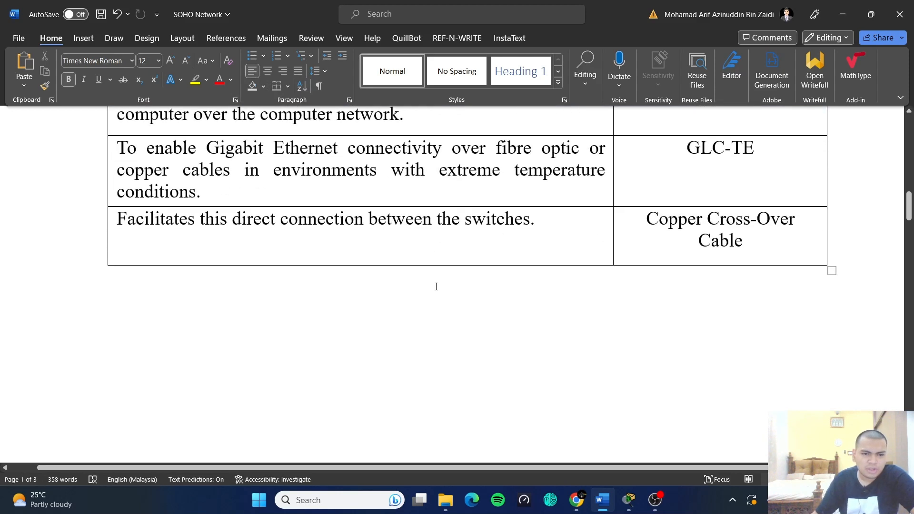
scroll(436, 287, up, 2)
scroll(476, 281, up, 2)
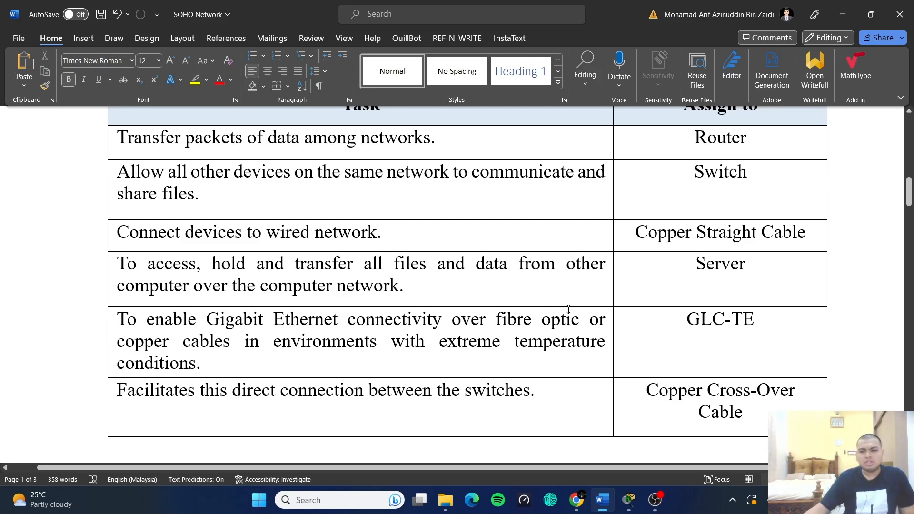
scroll(569, 310, up, 2)
scroll(568, 310, down, 2)
scroll(523, 299, down, 3)
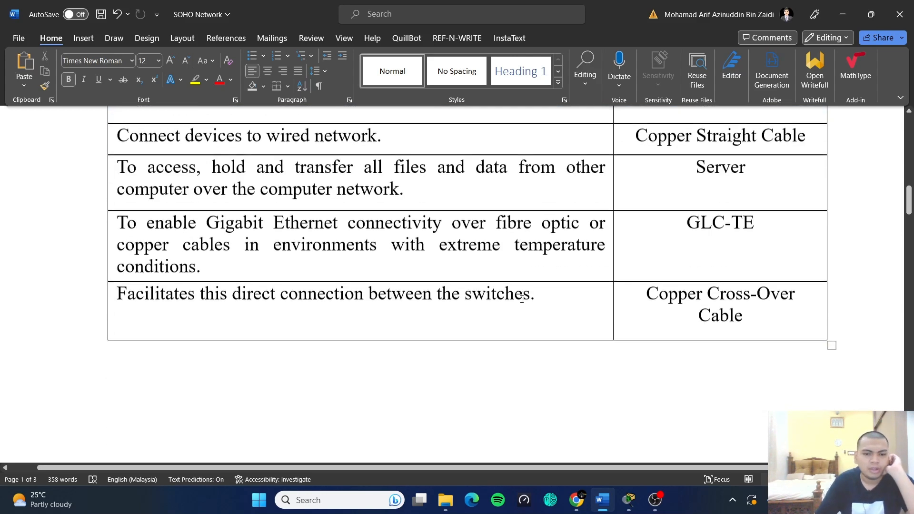
scroll(523, 298, down, 7)
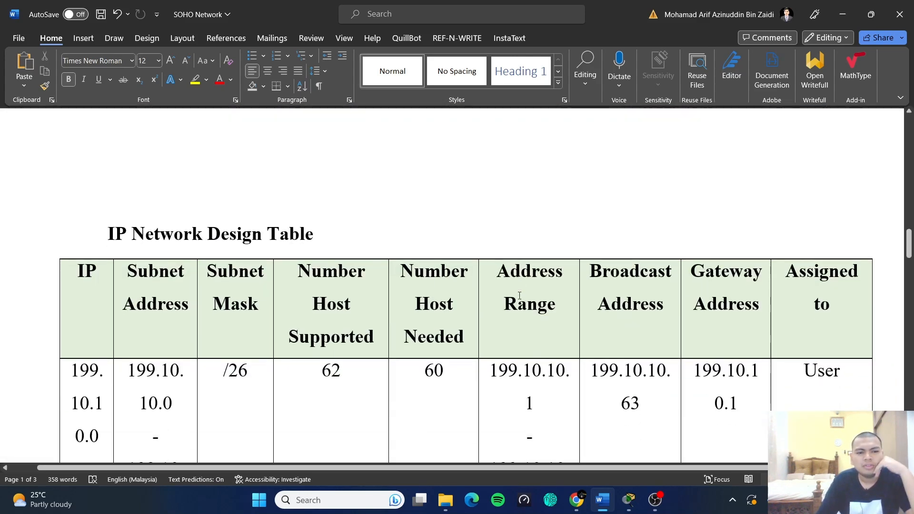
scroll(520, 296, down, 4)
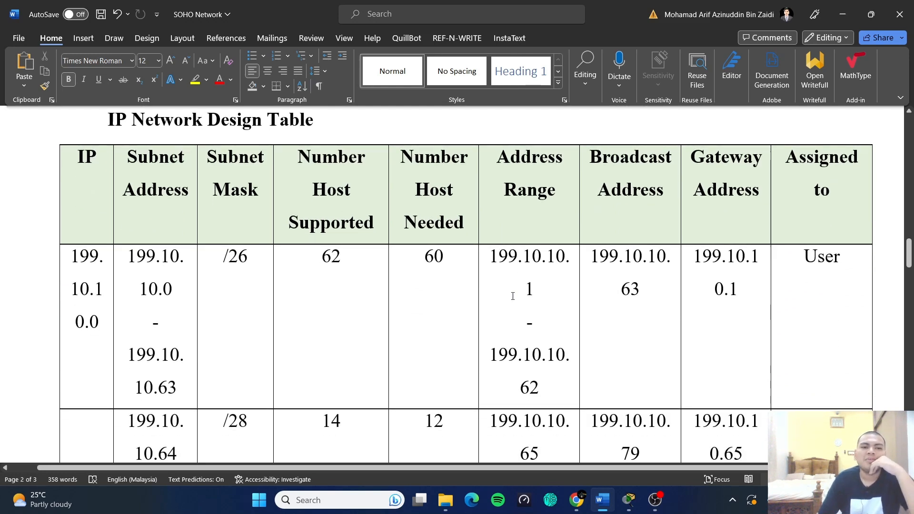
scroll(513, 297, up, 2)
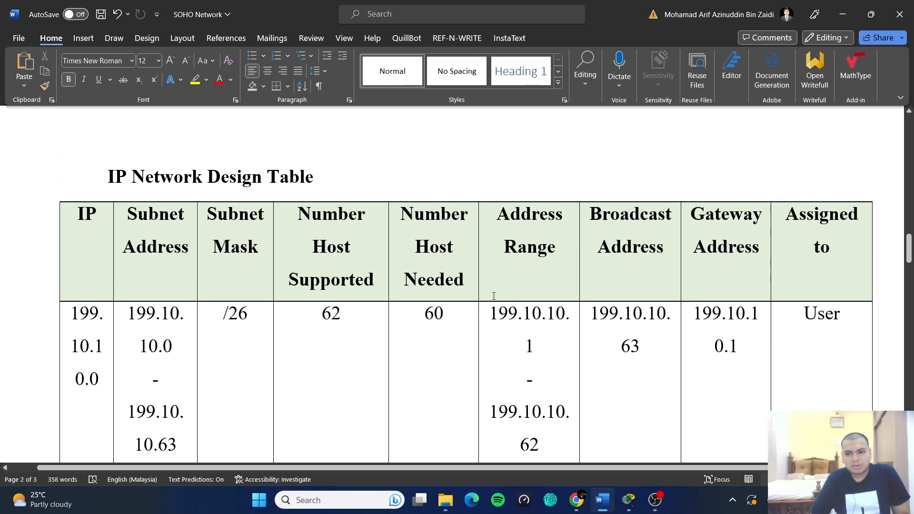
ctrl+scroll(494, 296, down, 2)
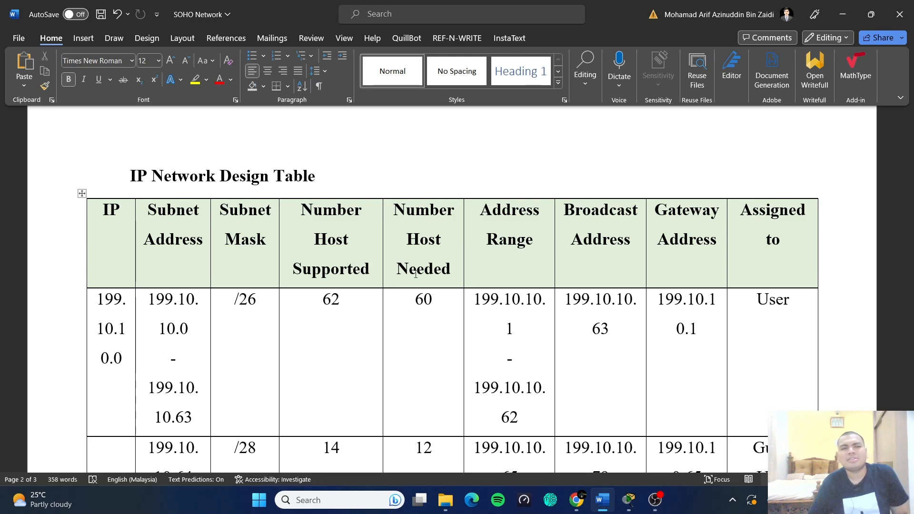
scroll(417, 274, down, 1)
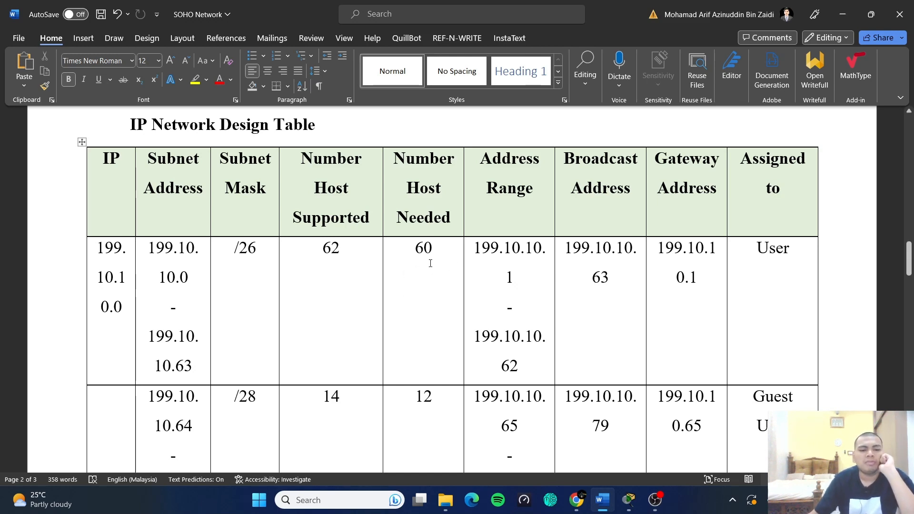
scroll(371, 268, down, 1)
scroll(603, 235, up, 1)
scroll(714, 223, down, 1)
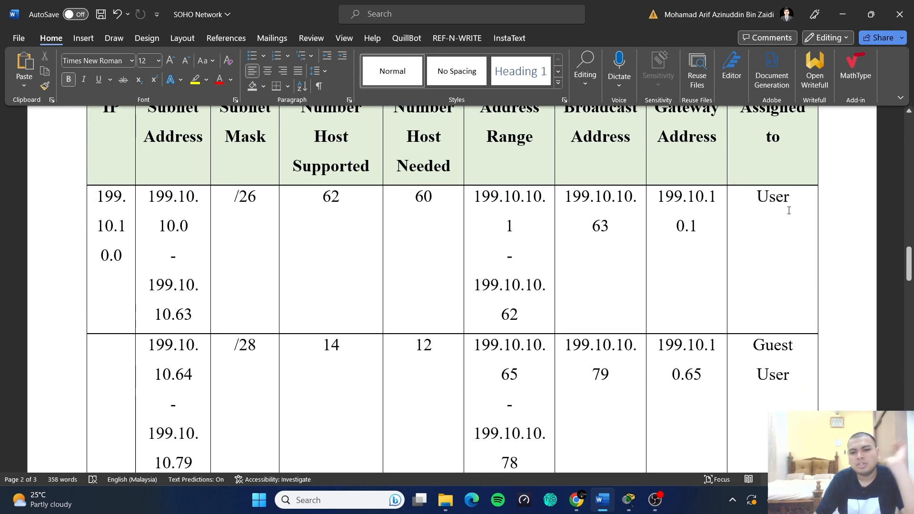
scroll(617, 217, up, 1)
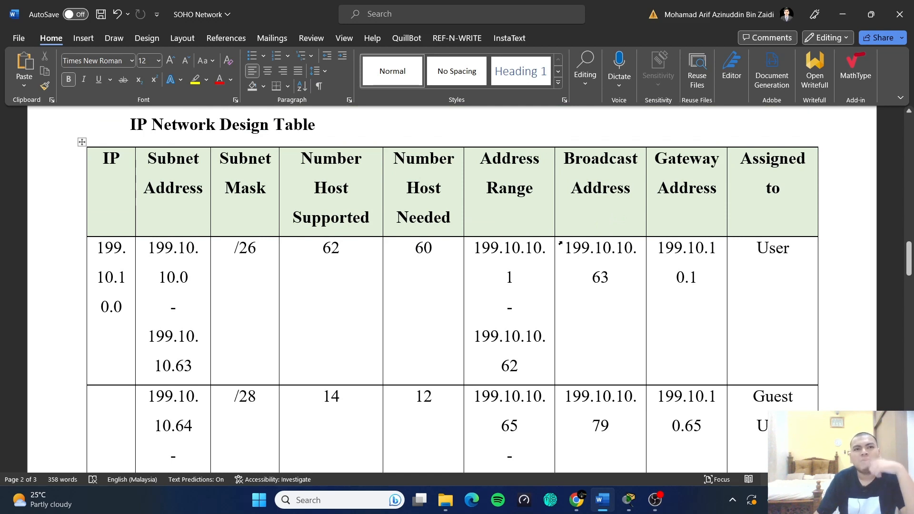
scroll(560, 244, down, 3)
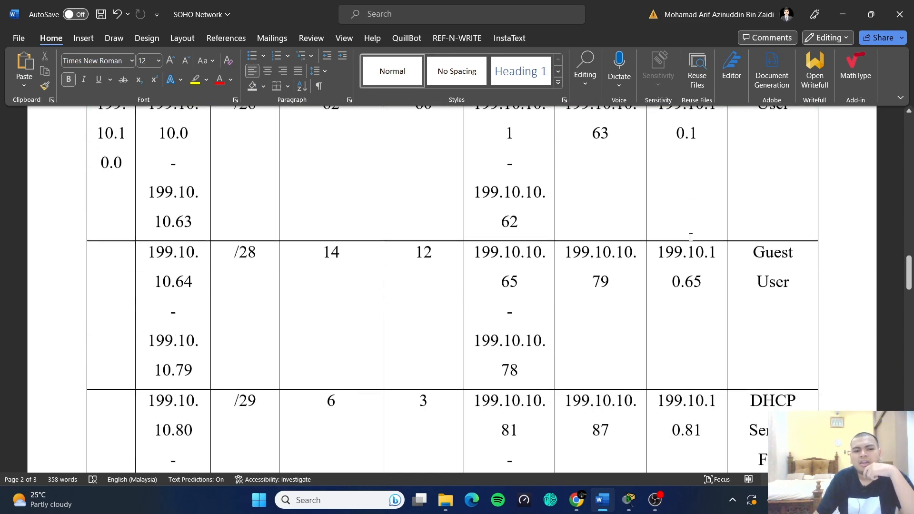
scroll(691, 241, up, 1)
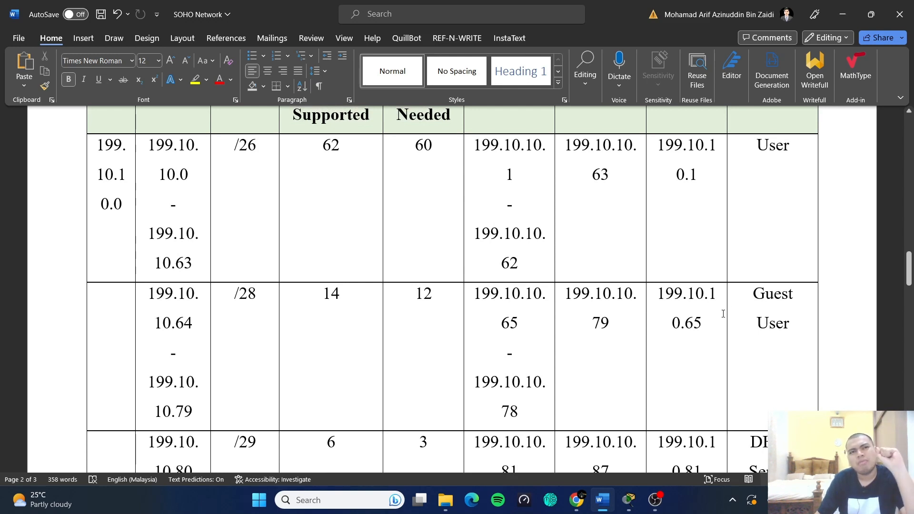
scroll(721, 321, down, 3)
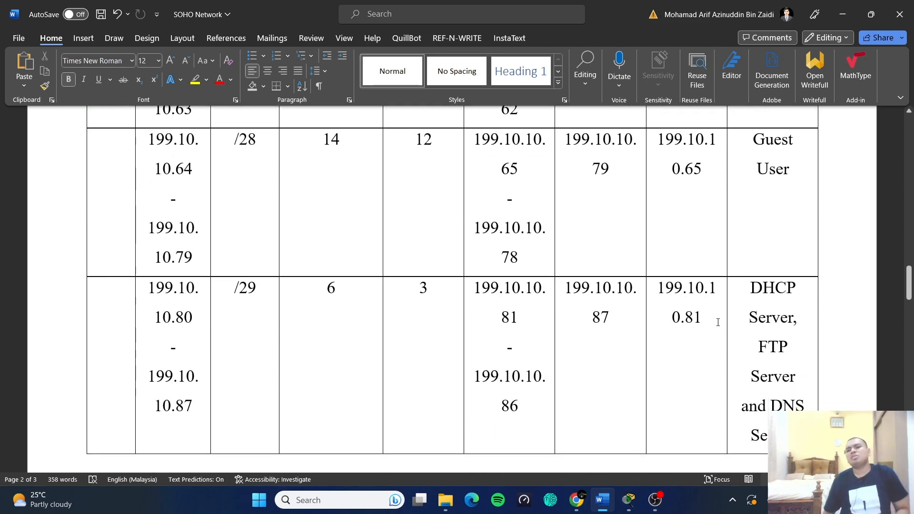
scroll(659, 306, up, 3)
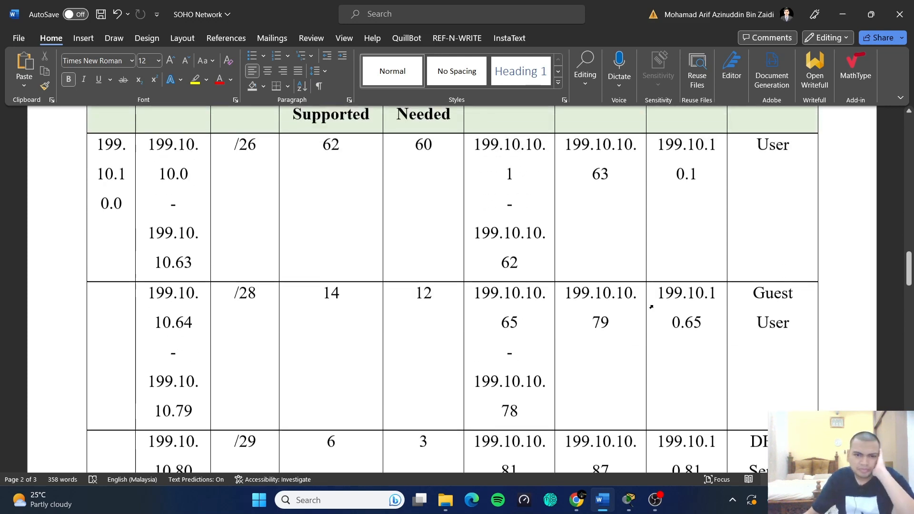
scroll(616, 255, up, 2)
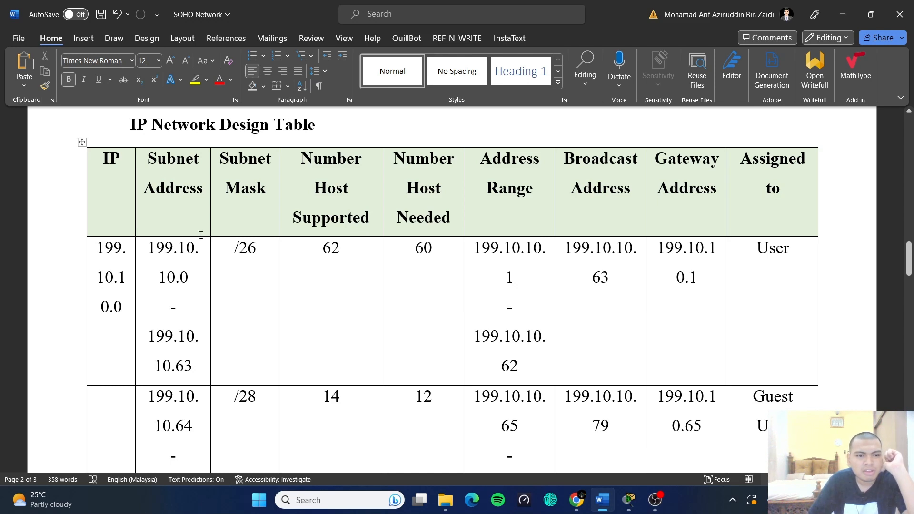
drag(148, 248, 195, 286)
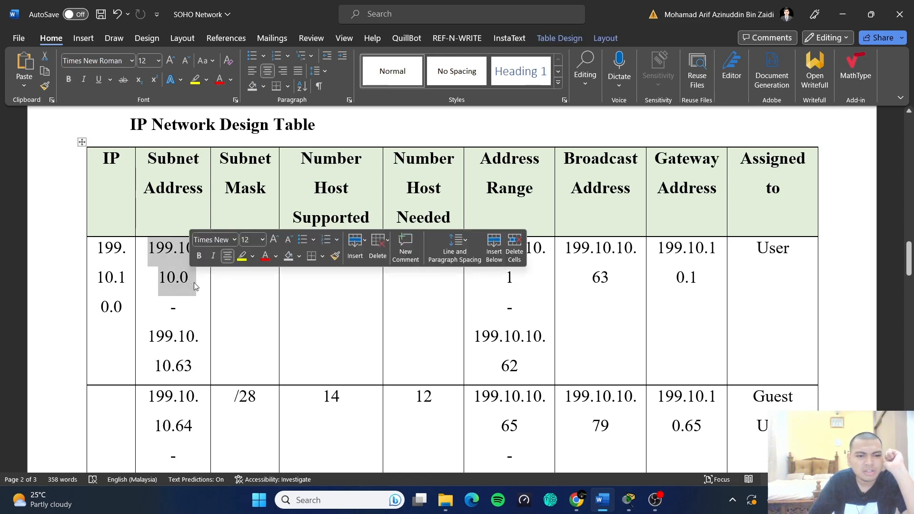
click(195, 286)
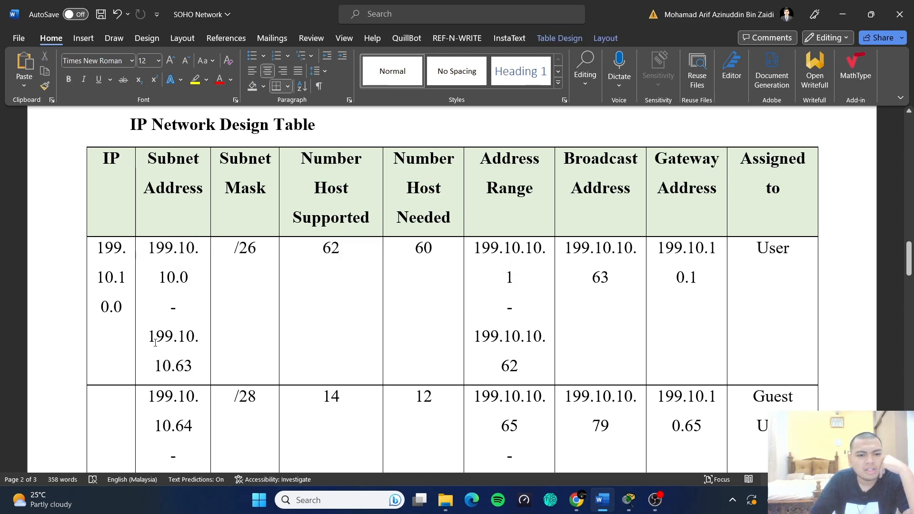
drag(150, 341, 195, 368)
click(216, 370)
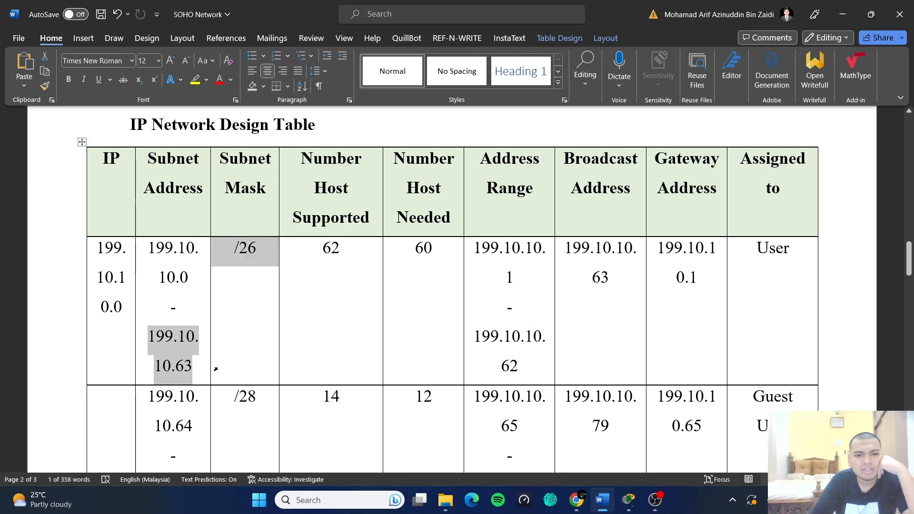
click(339, 265)
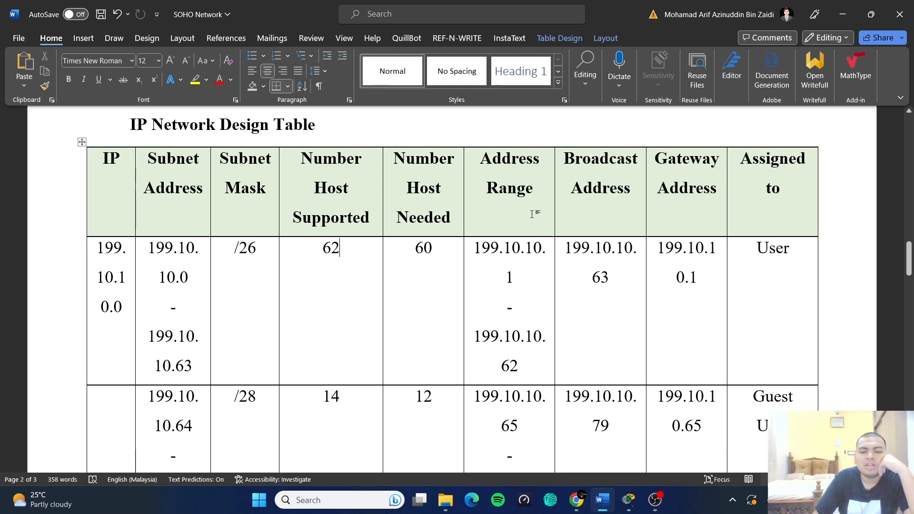
click(515, 290)
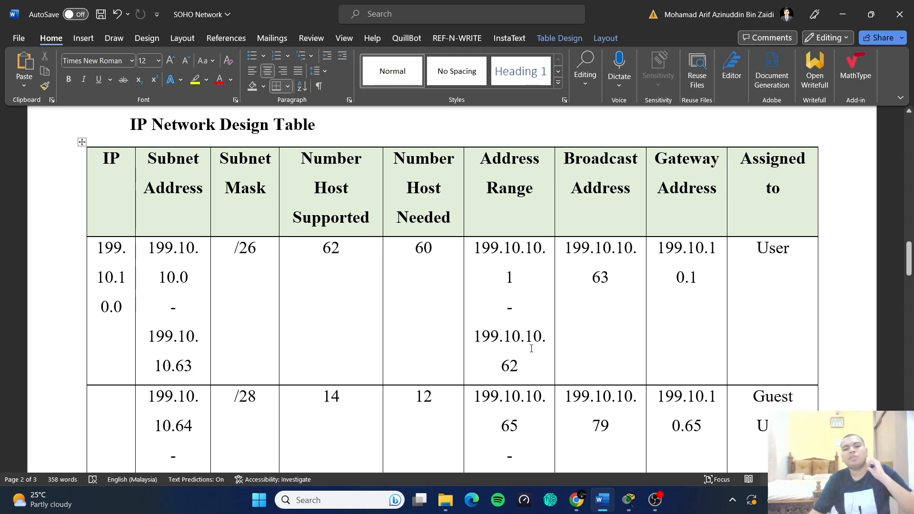
scroll(542, 344, down, 1)
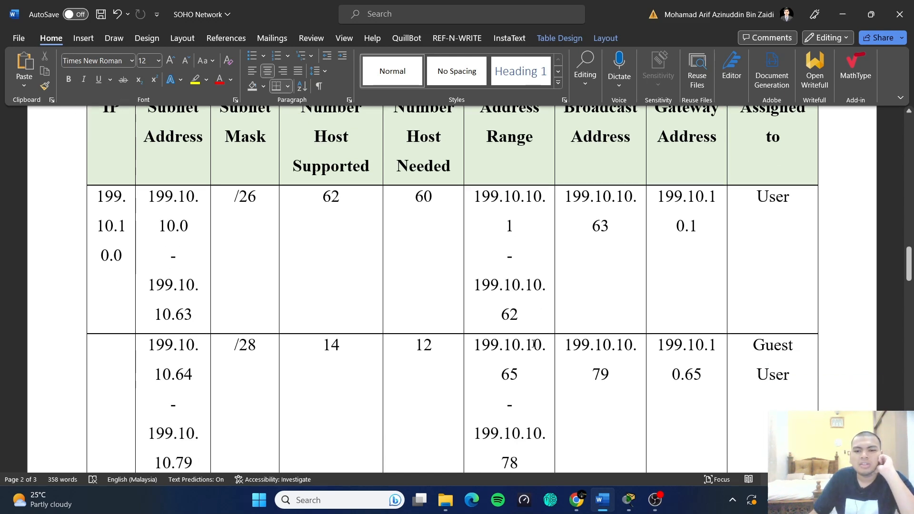
scroll(542, 291, up, 1)
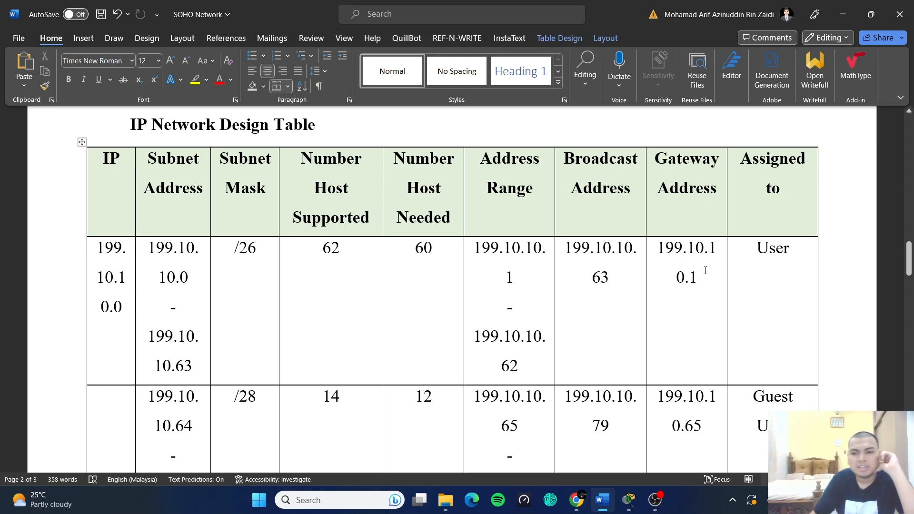
scroll(703, 278, down, 2)
scroll(686, 227, up, 2)
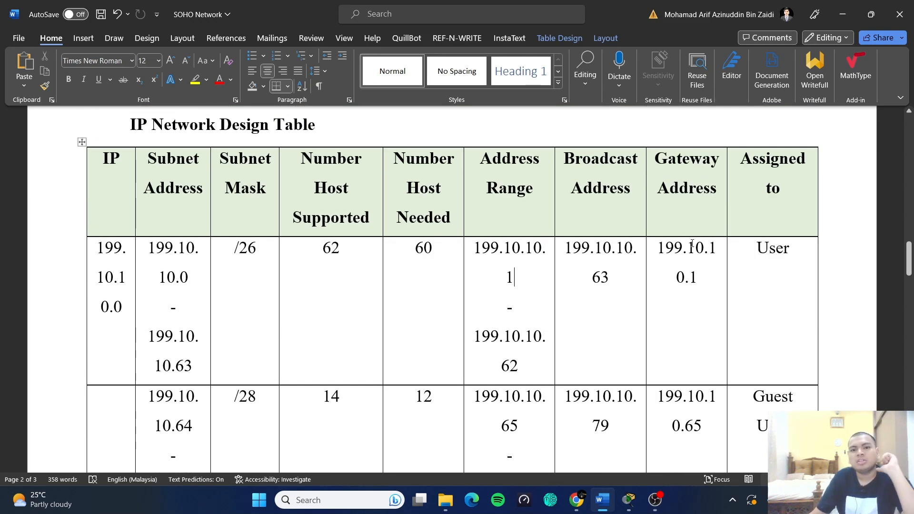
scroll(691, 249, down, 2)
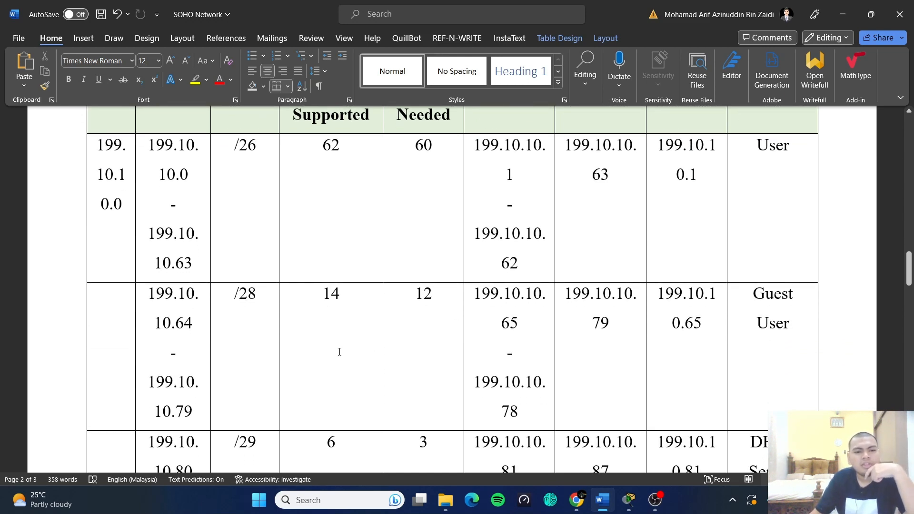
scroll(333, 351, up, 1)
scroll(336, 355, down, 1)
scroll(336, 355, down, 1)
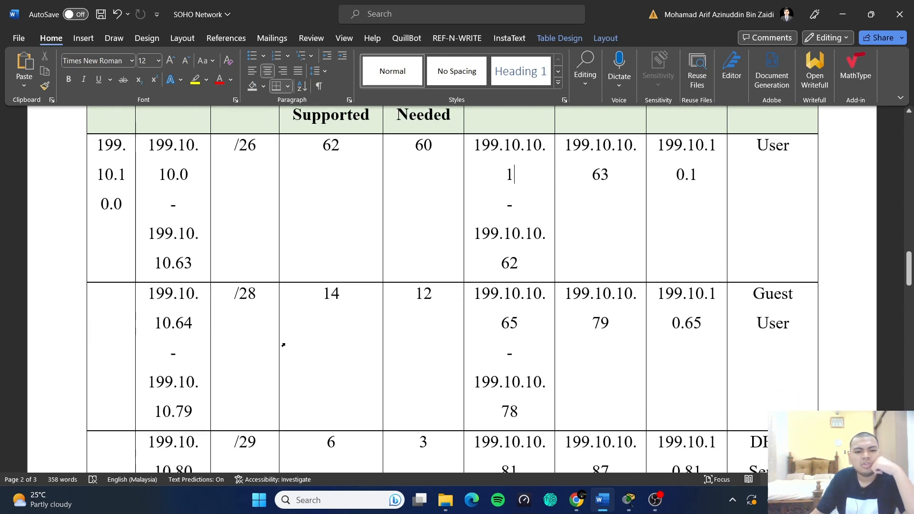
scroll(296, 342, up, 1)
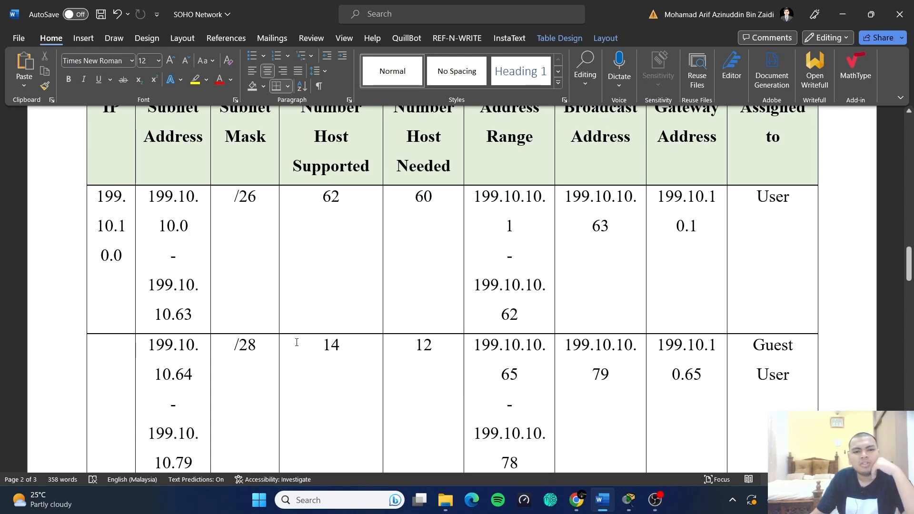
scroll(332, 348, down, 1)
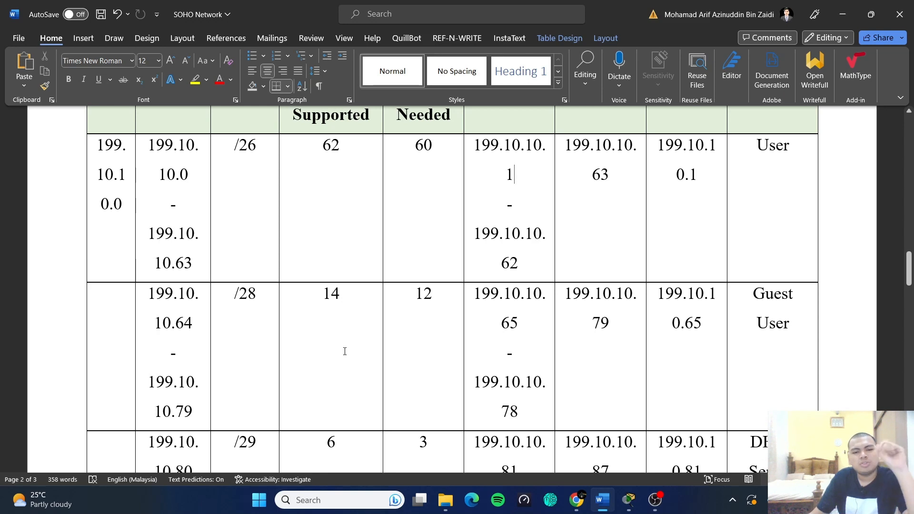
scroll(345, 352, up, 1)
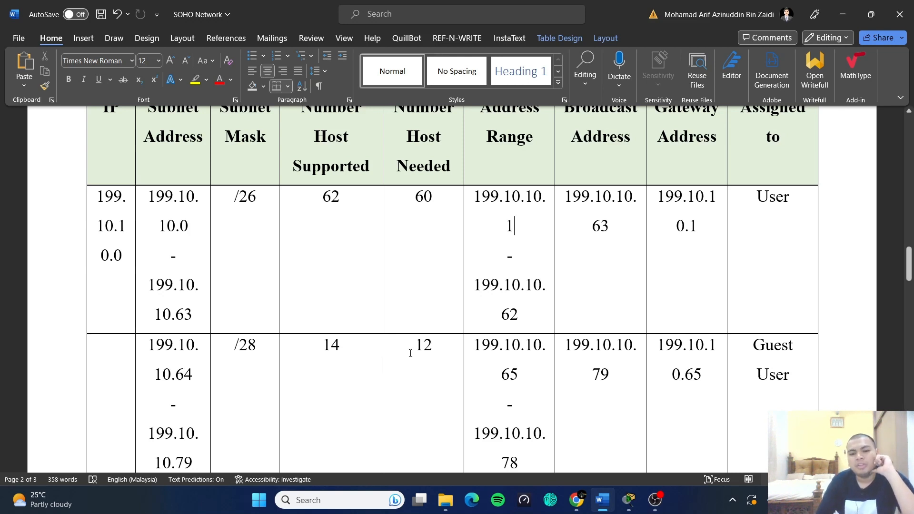
scroll(413, 351, down, 1)
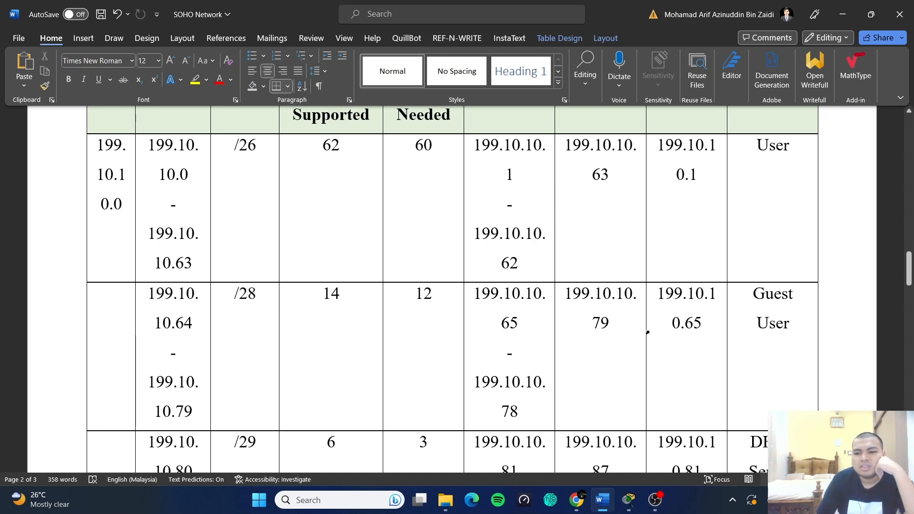
scroll(744, 323, down, 1)
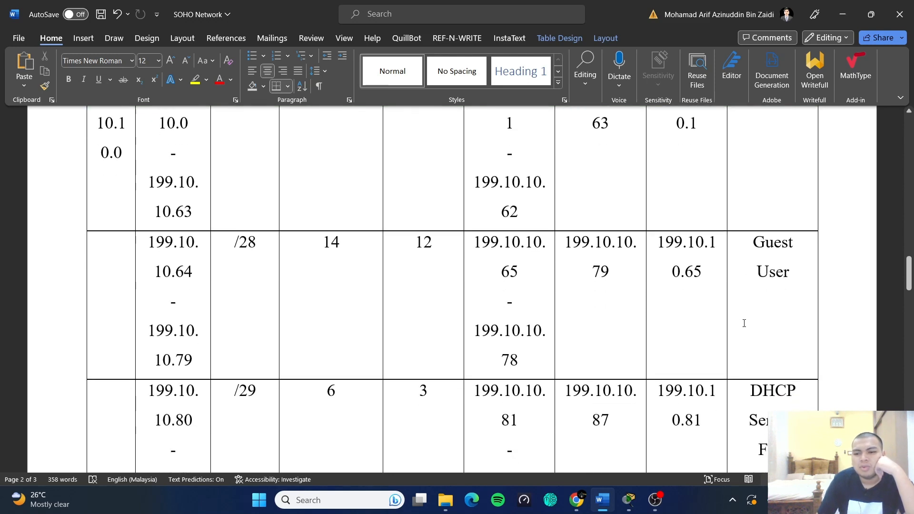
scroll(742, 323, down, 2)
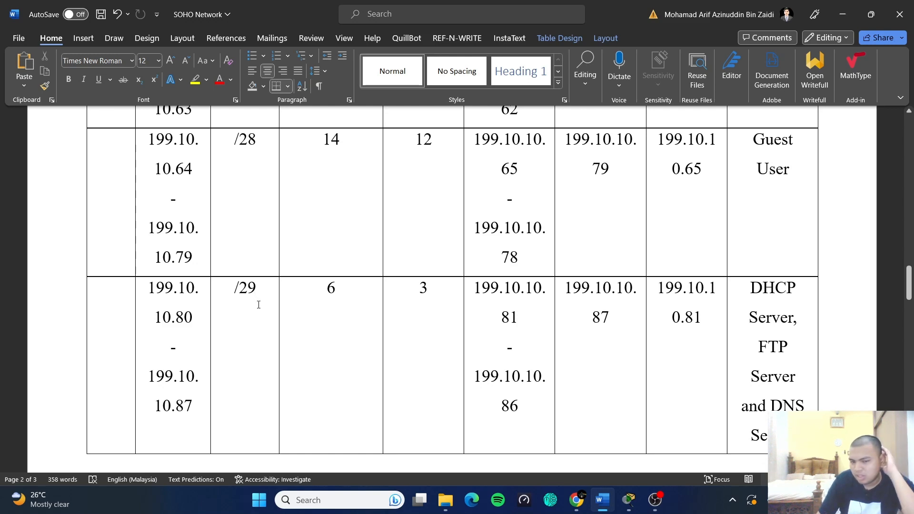
scroll(355, 315, up, 6)
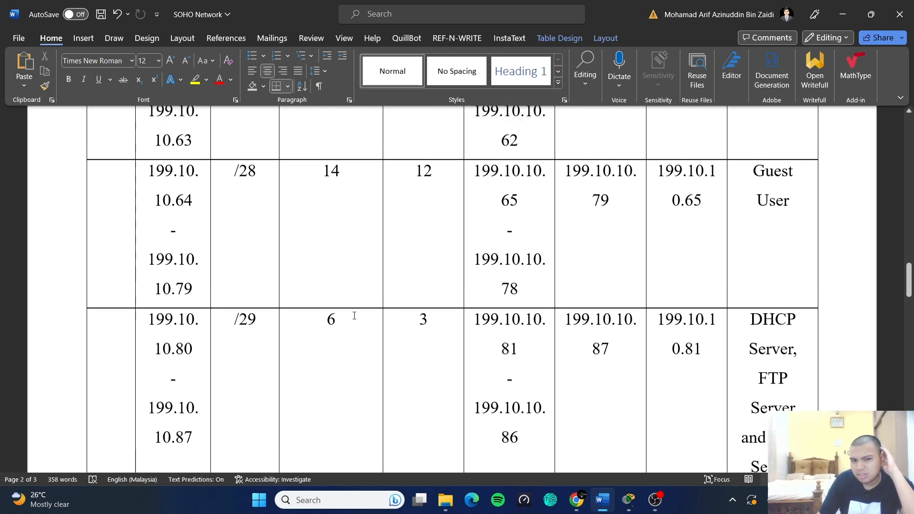
scroll(354, 320, down, 5)
scroll(354, 322, down, 2)
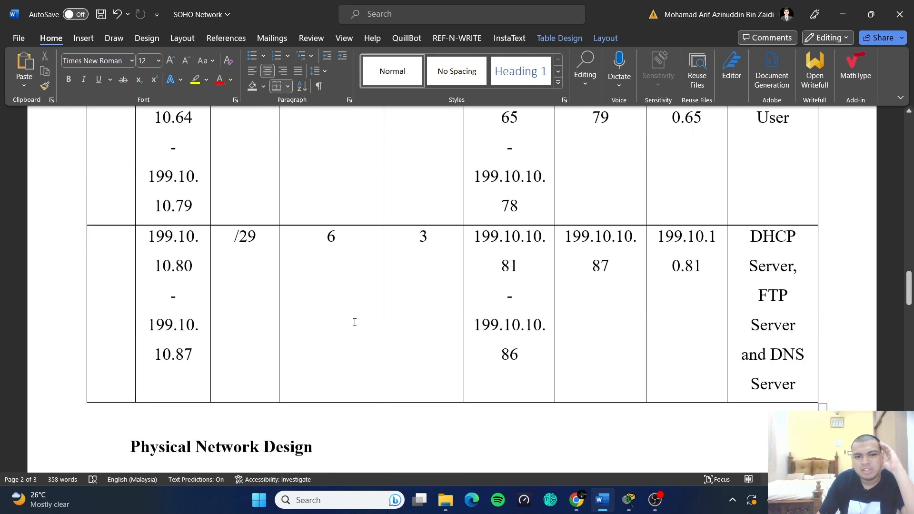
scroll(368, 321, up, 1)
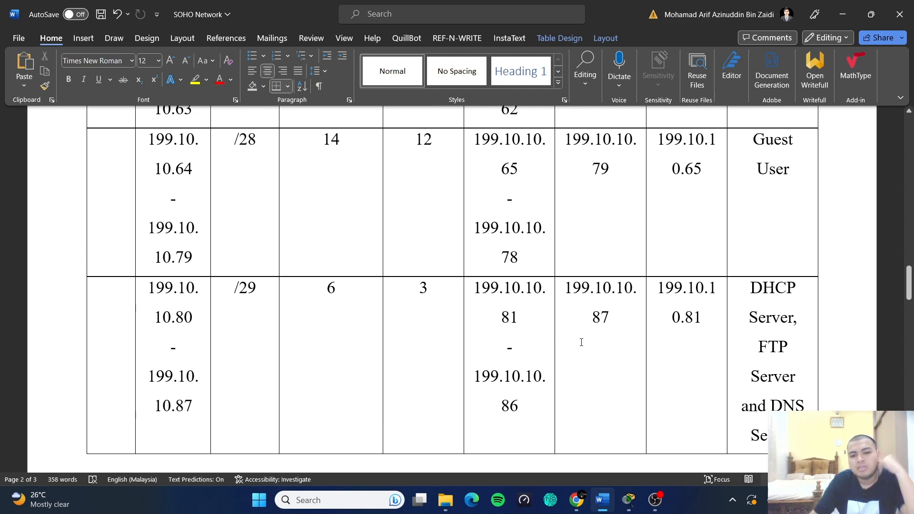
scroll(628, 365, down, 1)
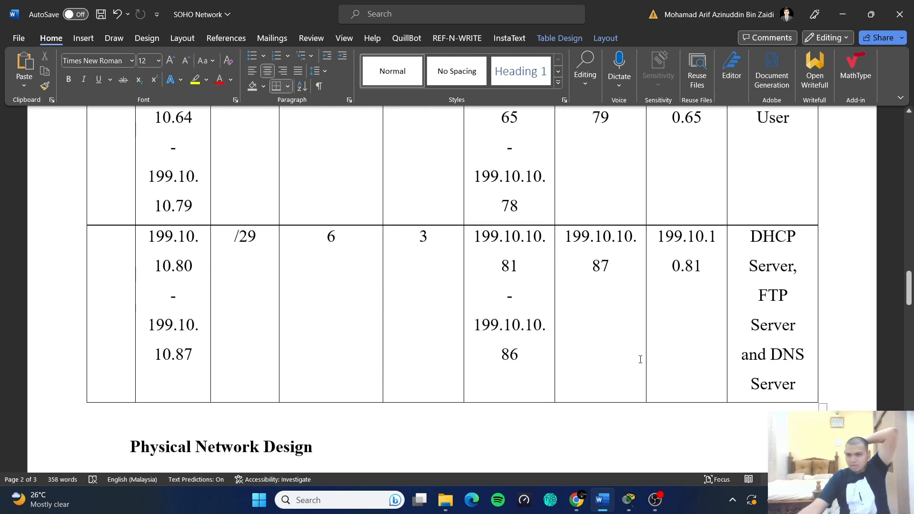
scroll(640, 359, down, 4)
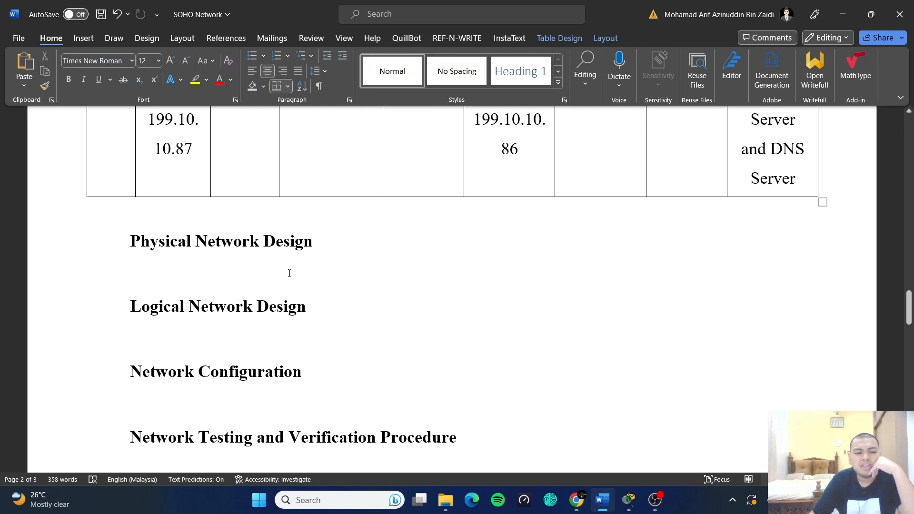
- Highlight 'Logical' in the design heading, then switch to the Cisco Packet Tracer window
drag(134, 306, 185, 309)
click(307, 308)
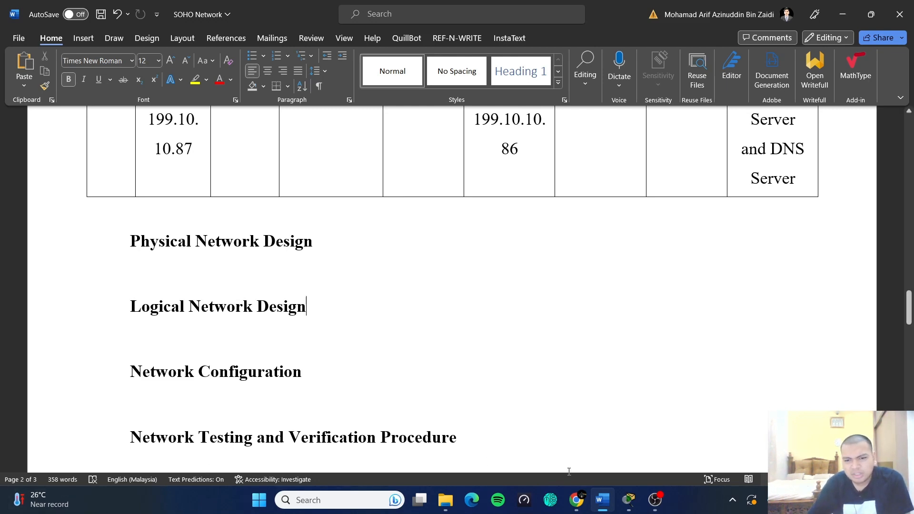
mouse_move(629, 500)
click(628, 464)
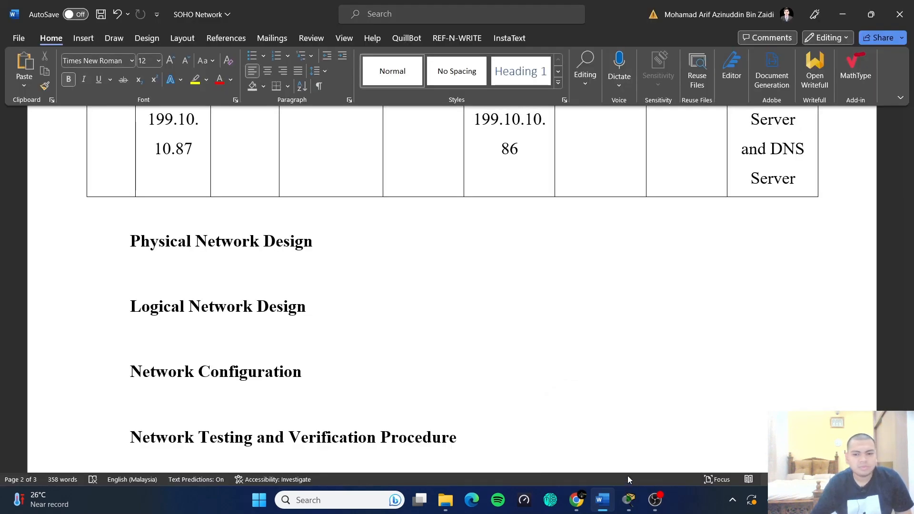
mouse_move(629, 502)
click(612, 460)
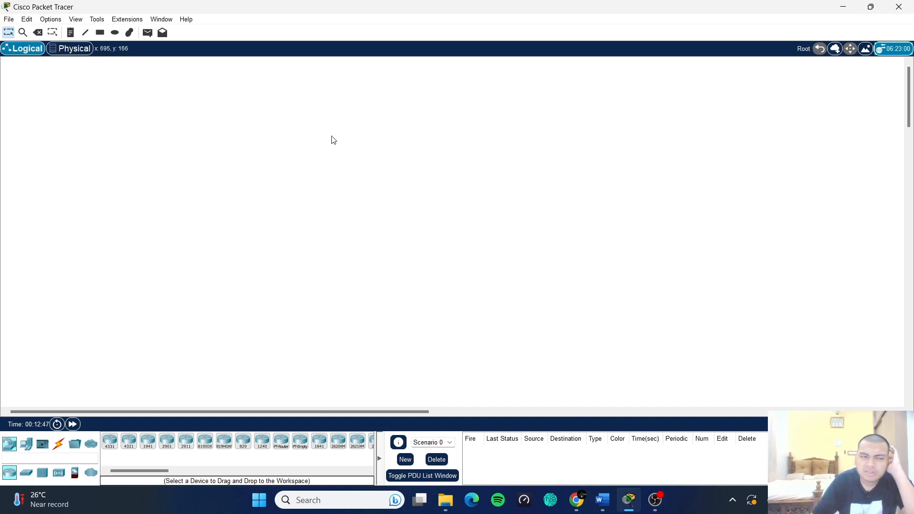
- Place an ISR4331 router, rename it MainRouter1, and shift it slightly right
click(109, 444)
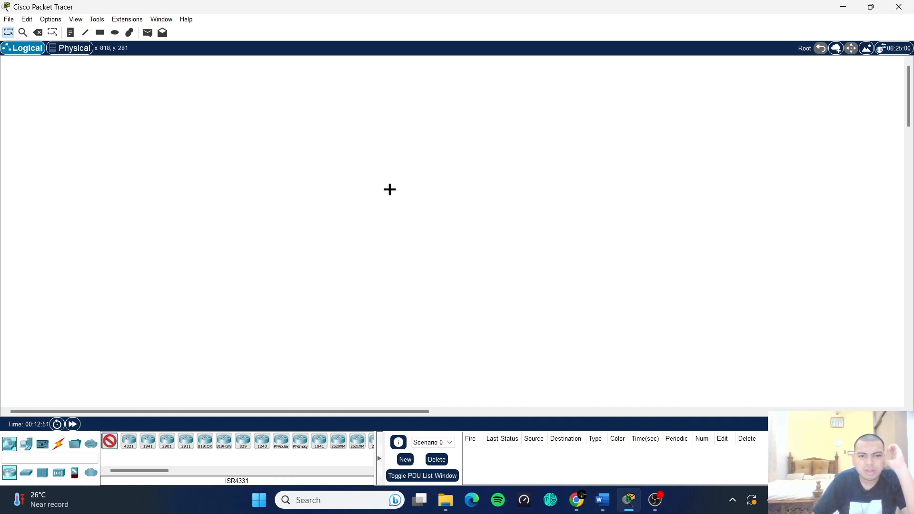
click(302, 209)
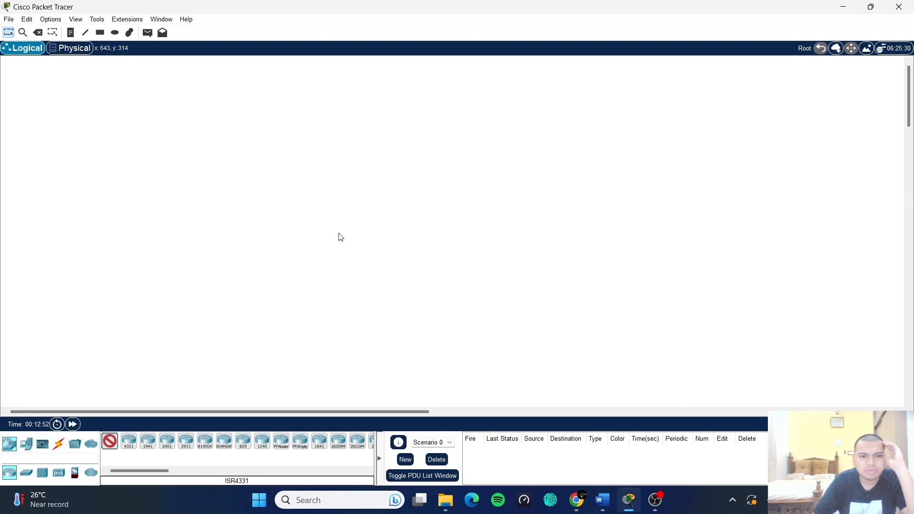
click(316, 226)
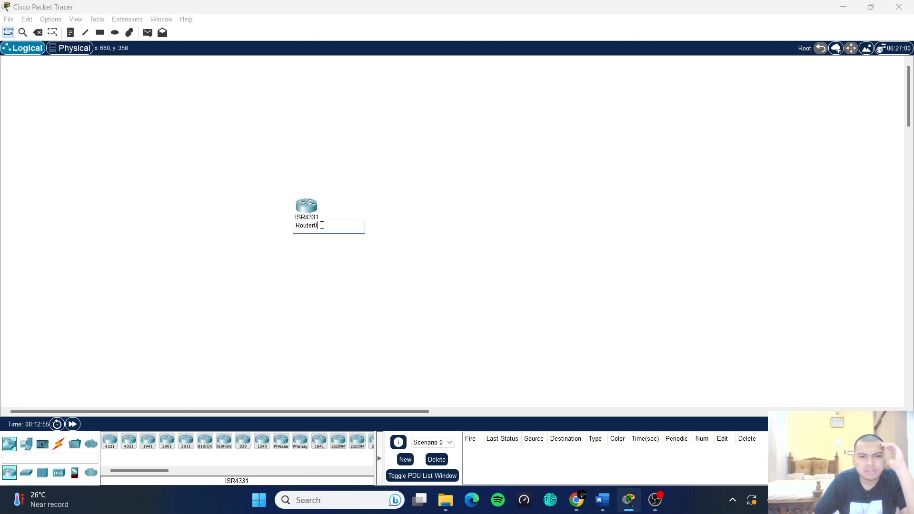
drag(322, 226, 300, 228)
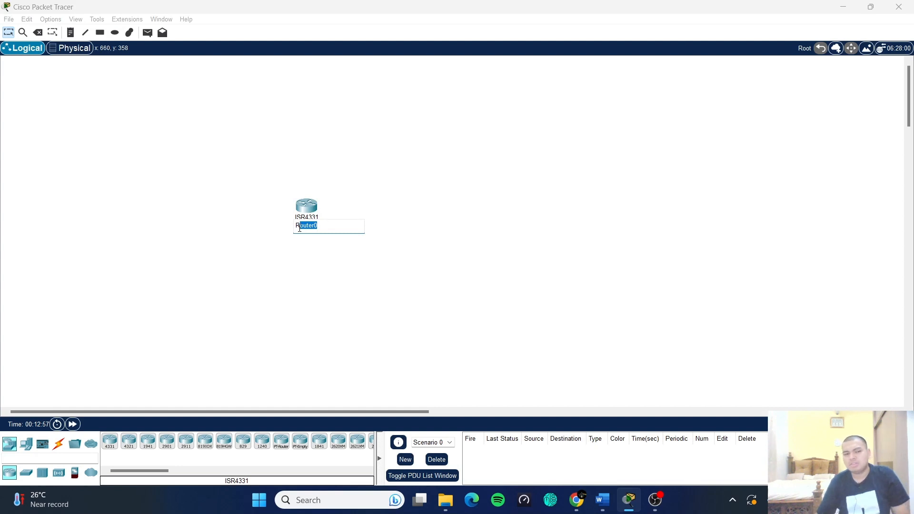
text(1)
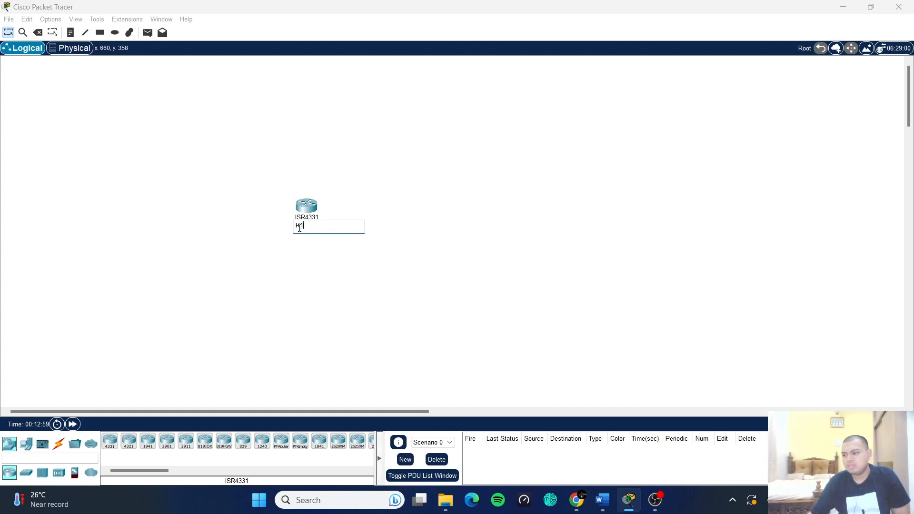
click(360, 285)
drag(303, 210, 347, 209)
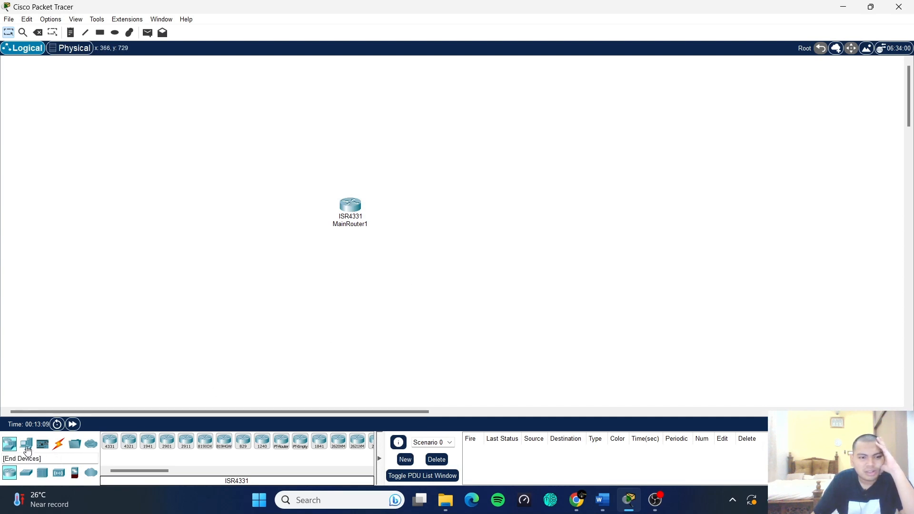
- Place a 2960 switch above-left of the router and paste two copies in a column below it
click(26, 473)
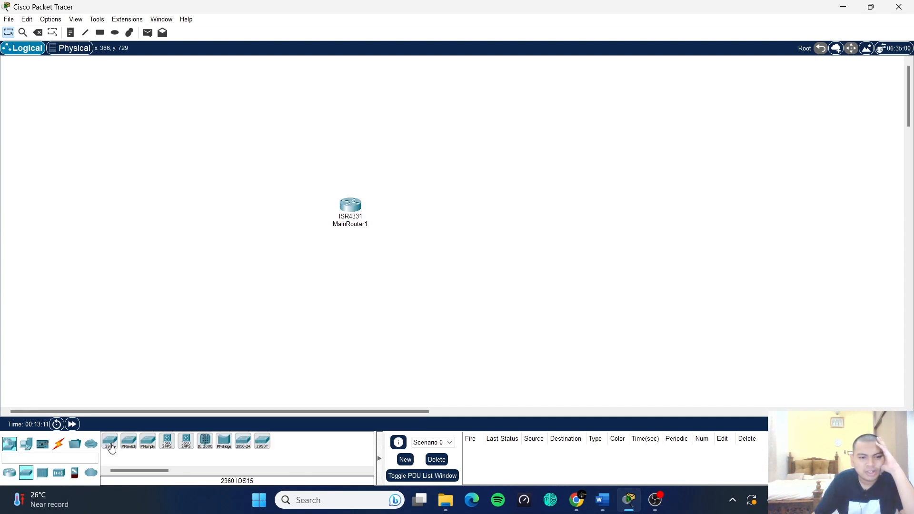
click(110, 441)
click(242, 135)
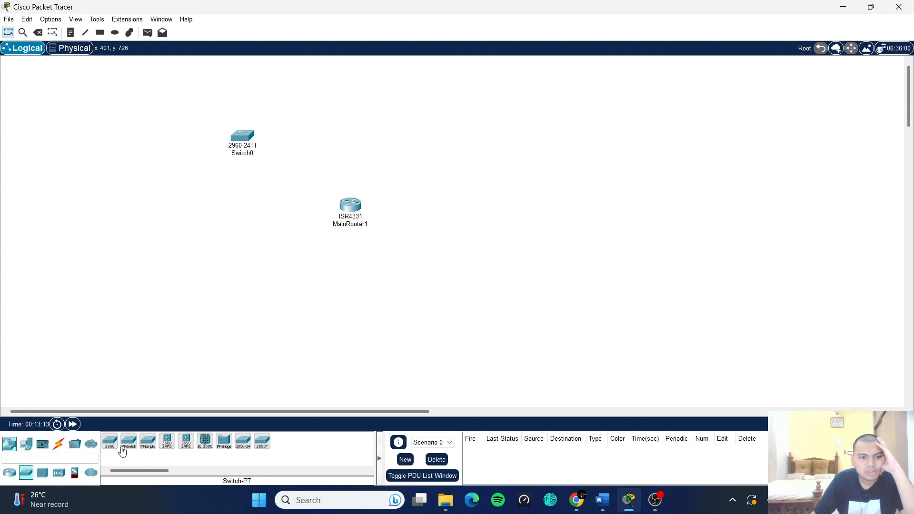
drag(234, 126, 258, 155)
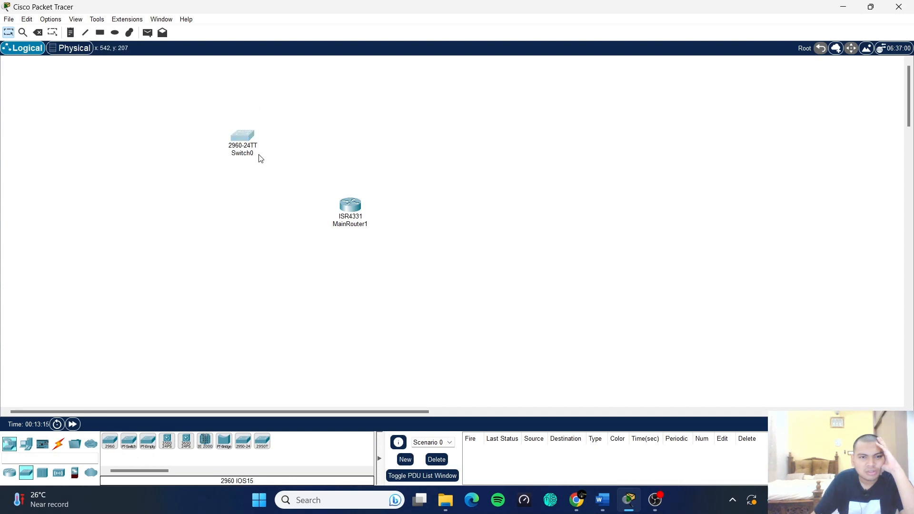
key(ctrl+v)
drag(240, 115, 240, 196)
key(ctrl+v)
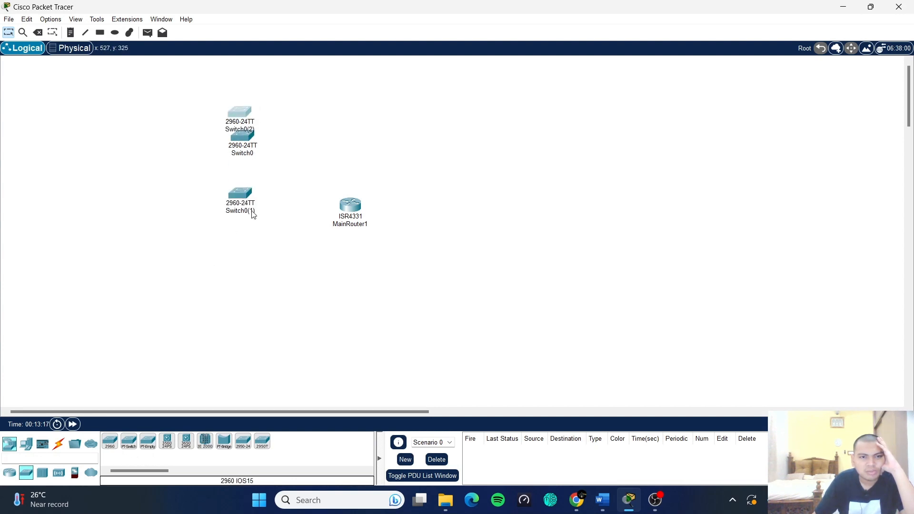
drag(242, 104, 251, 234)
click(281, 175)
drag(236, 104, 241, 279)
click(261, 122)
drag(245, 119, 248, 277)
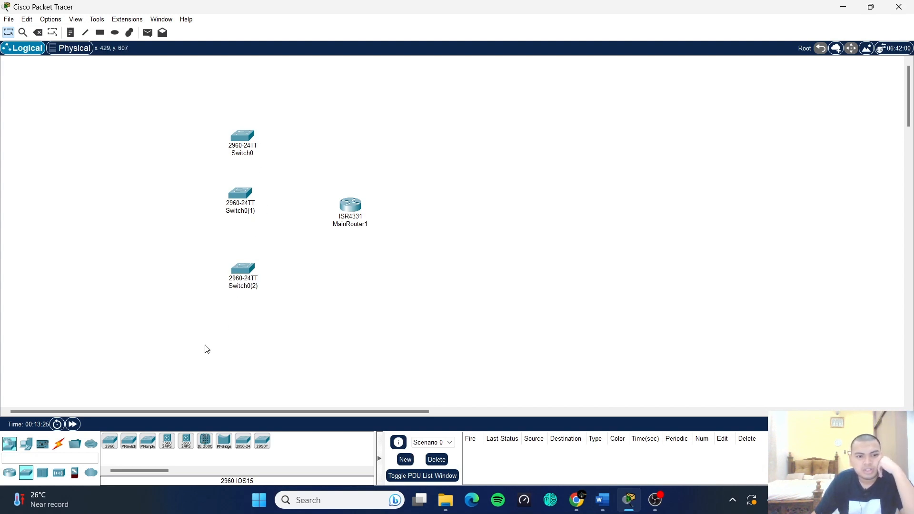
- Add two more 2960 switches, one right of MainRouter1 and one below it
click(105, 442)
click(461, 126)
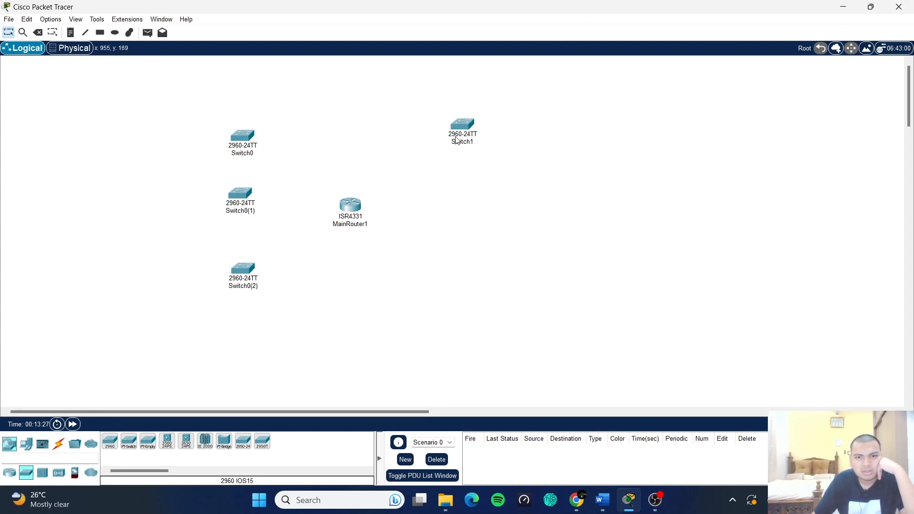
drag(455, 128, 466, 212)
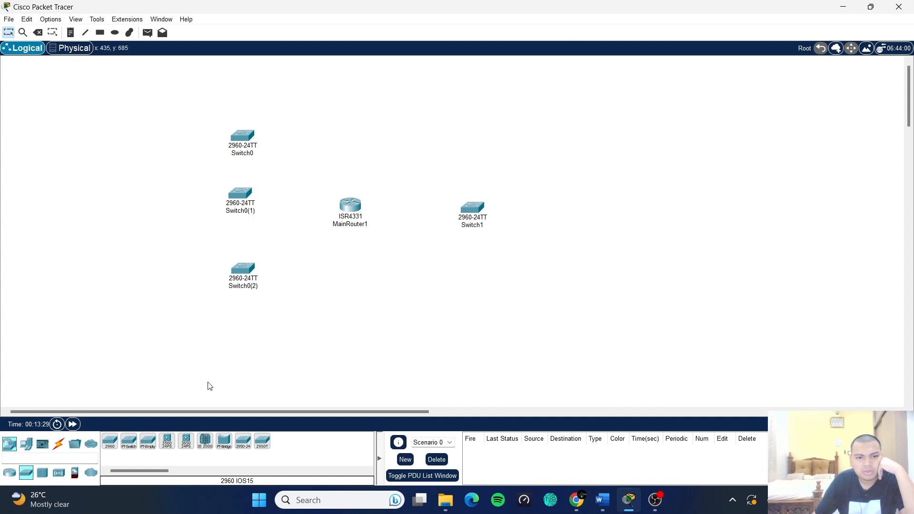
click(110, 442)
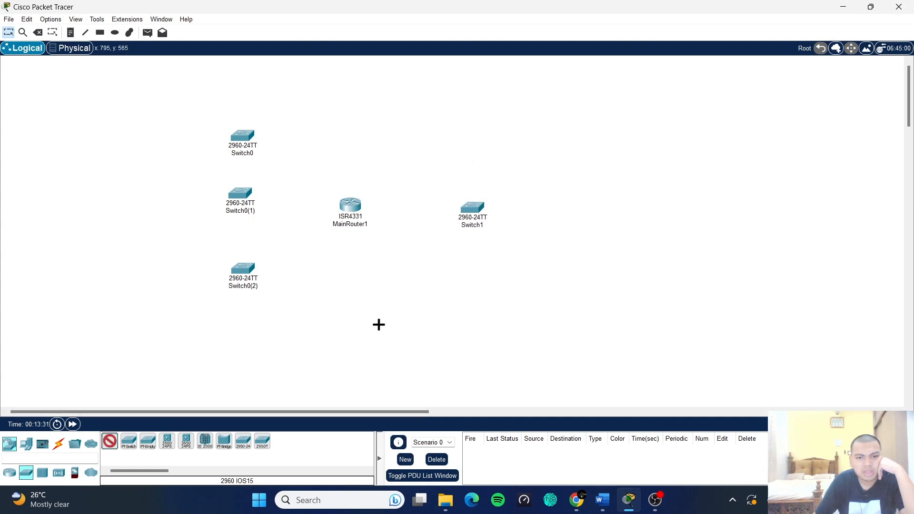
click(376, 325)
drag(373, 334, 360, 334)
click(401, 321)
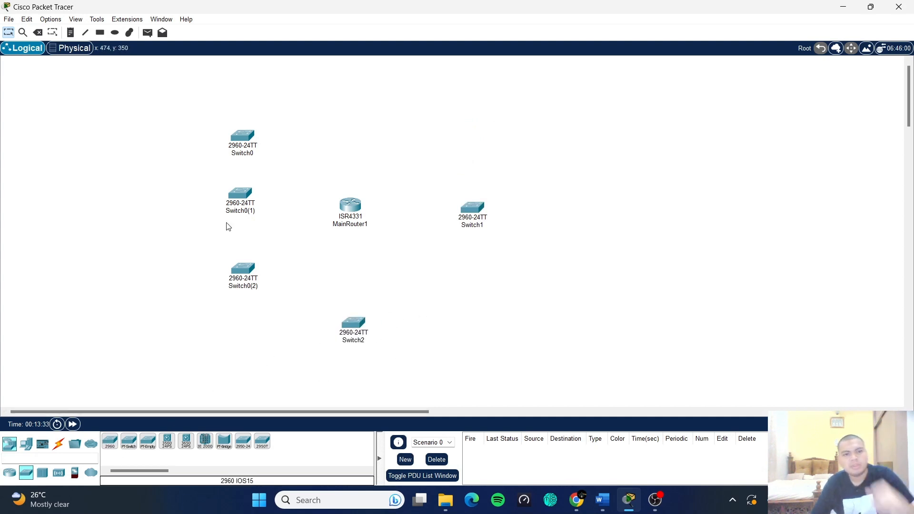
click(255, 153)
- Rename Switch0 to SwitchUser1 and copy that name text
double_click(238, 154)
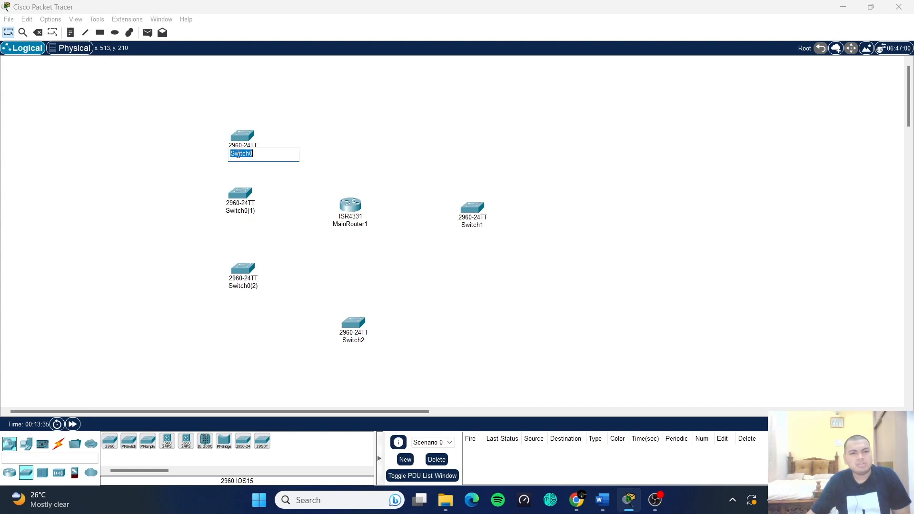
text(S)
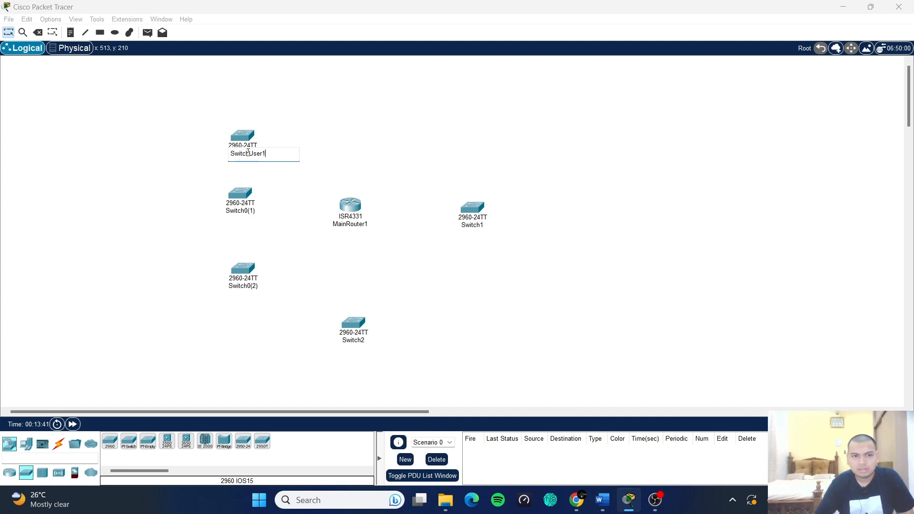
click(274, 196)
click(250, 210)
click(258, 155)
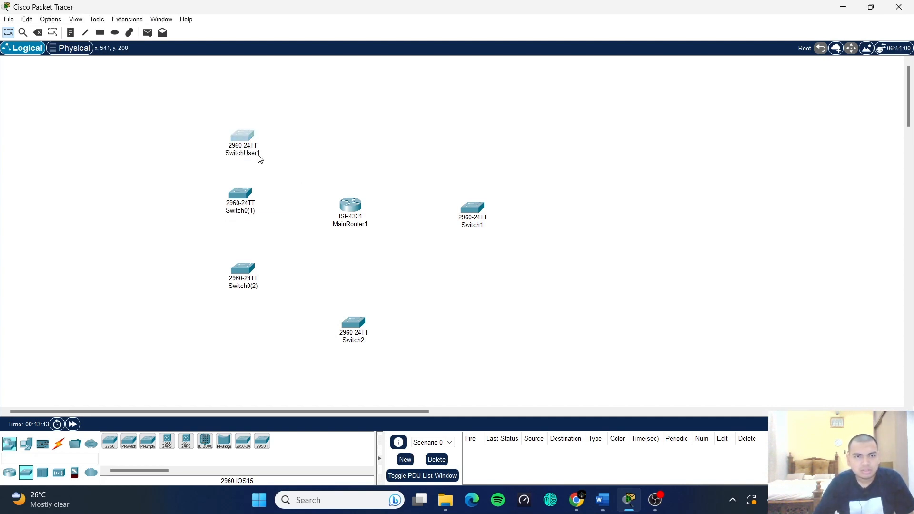
drag(231, 159, 265, 158)
key(ctrl+c)
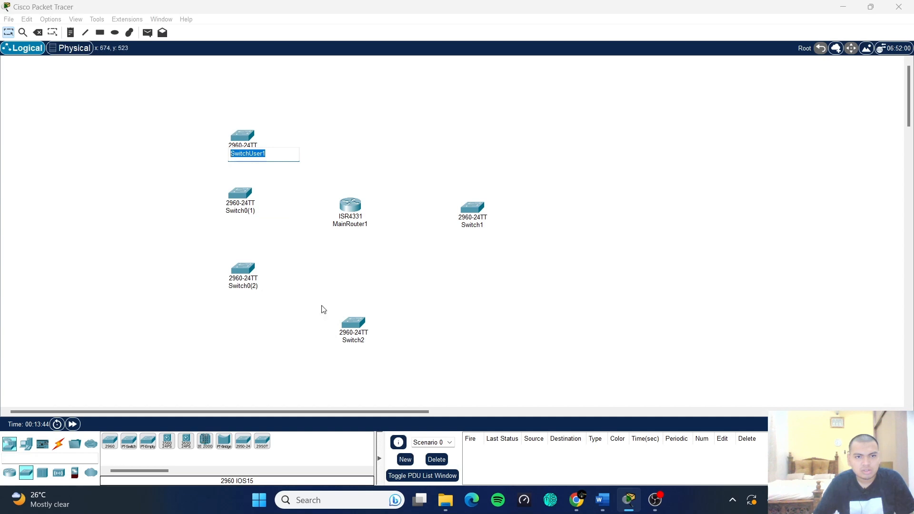
- Rename the two copied switches SwitchUser2 and SwitchUser3, nudging SwitchUser3 slightly left
click(241, 211)
drag(258, 211, 234, 213)
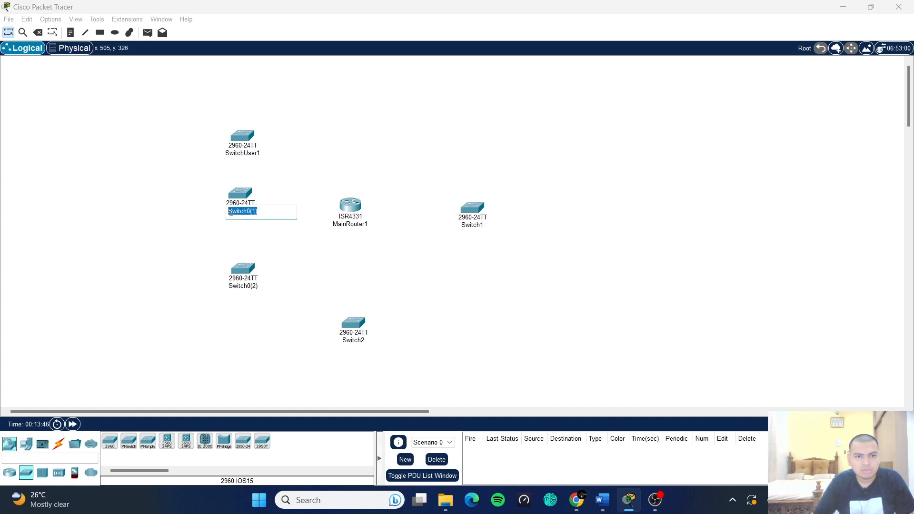
key(ctrl+v)
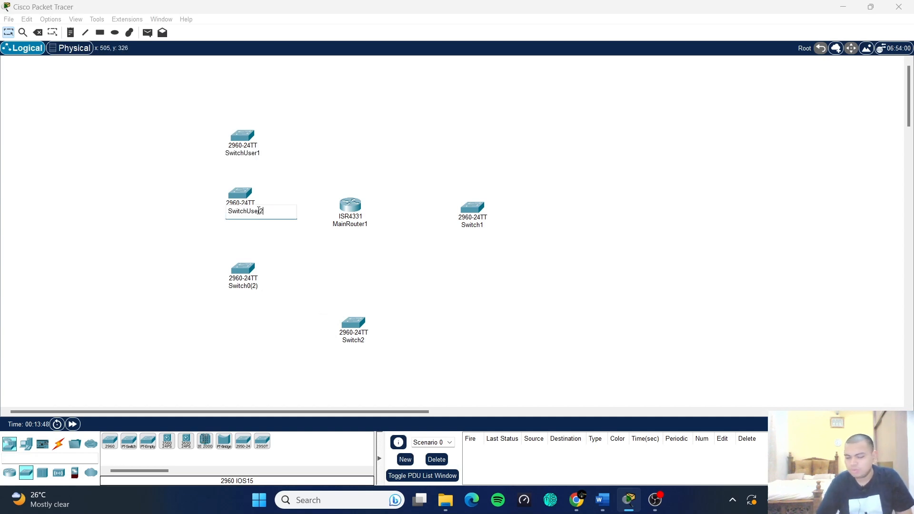
click(259, 286)
drag(261, 287, 234, 287)
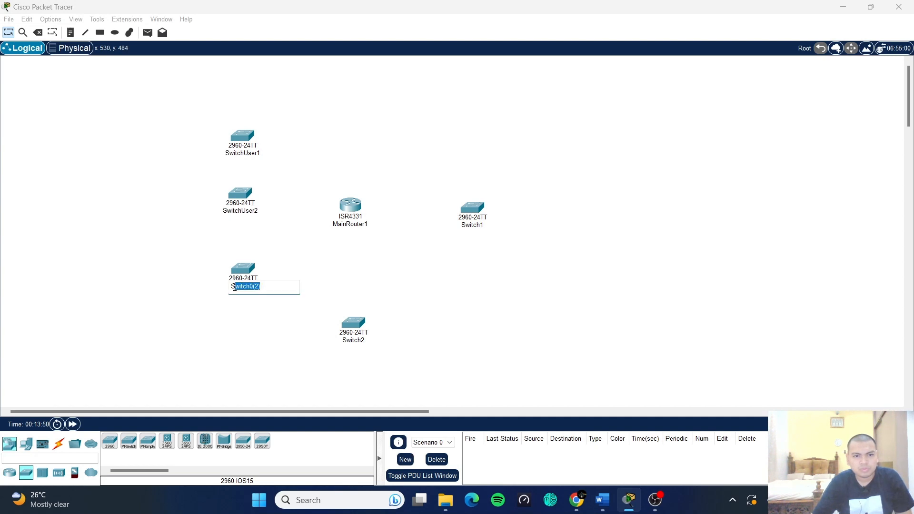
text(witchUser1)
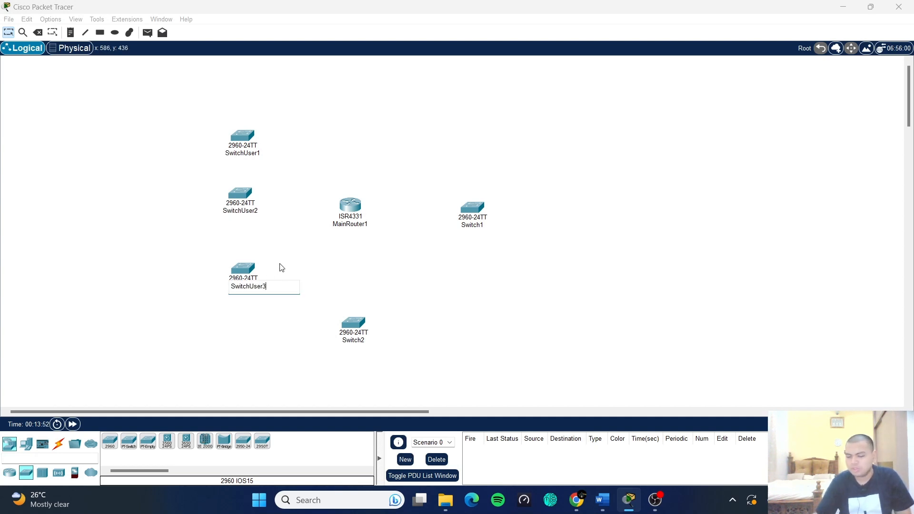
click(292, 266)
drag(245, 275, 241, 275)
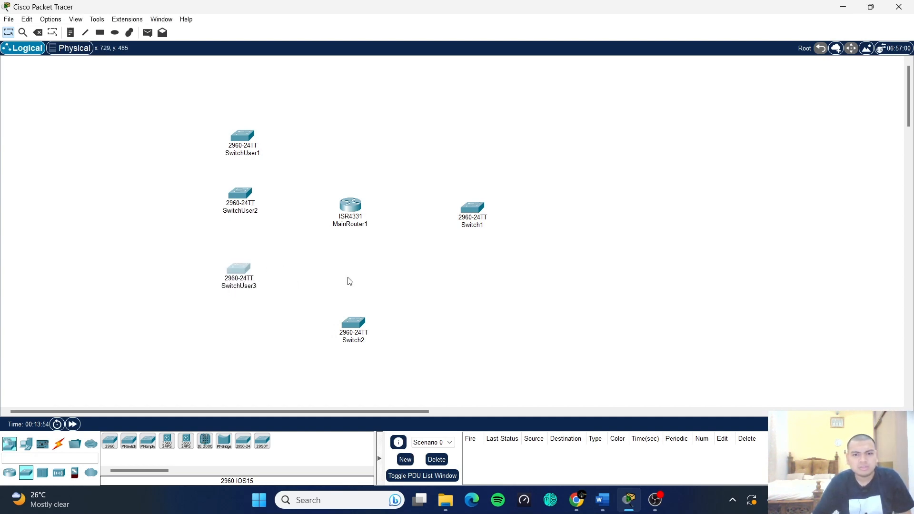
click(380, 275)
- Rename Switch1 to SwitchGuestUser
click(480, 226)
drag(492, 225, 469, 229)
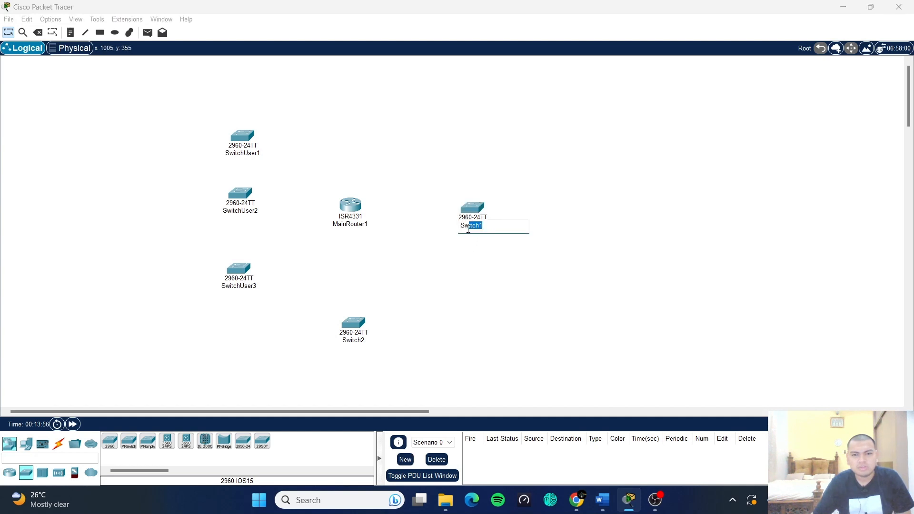
key(ctrl+v)
key(Left)
key(Left)
key(Left)
key(Left)
key(Left)
text(Guest)
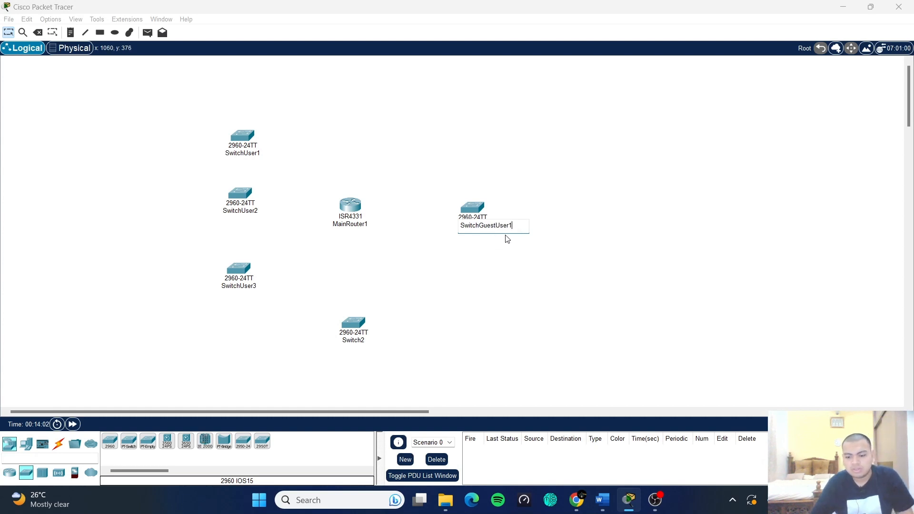
key(BackSpace)
- Commit the SwitchGuestUser name and shift it, MainRouter1 and Switch2 slightly right
click(555, 246)
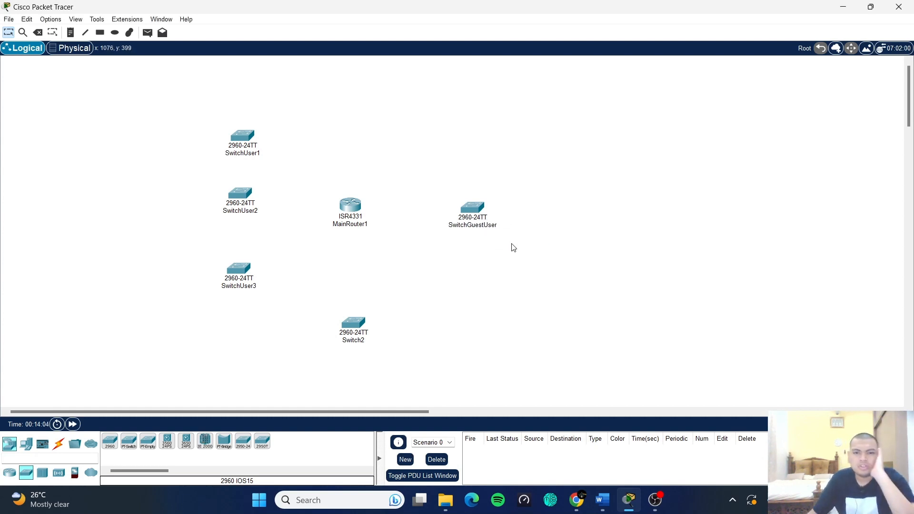
drag(475, 208, 480, 208)
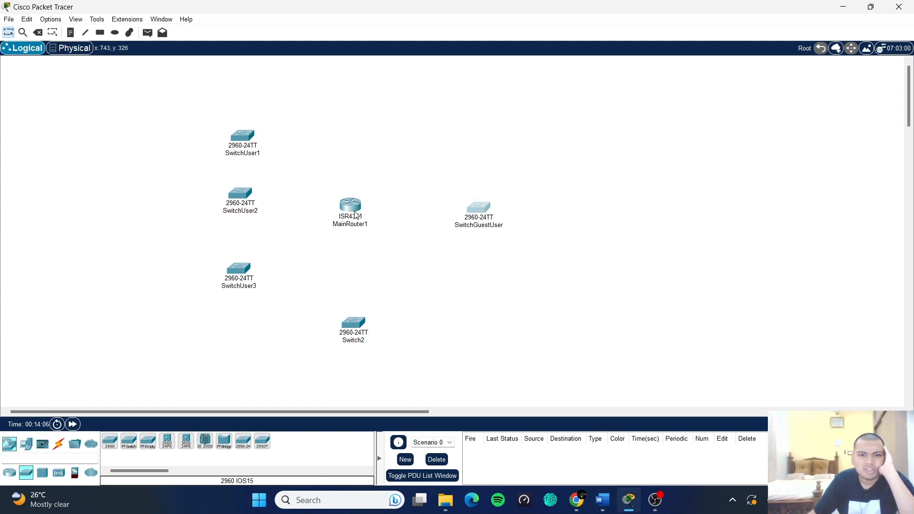
drag(357, 215, 371, 213)
drag(355, 326, 370, 326)
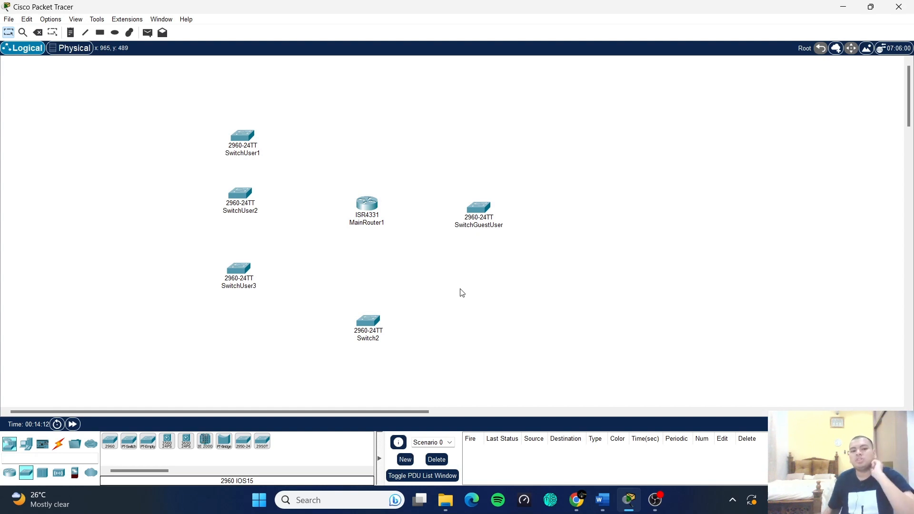
- Rename Switch2 to SwitchServer and nudge it slightly up-left
click(375, 339)
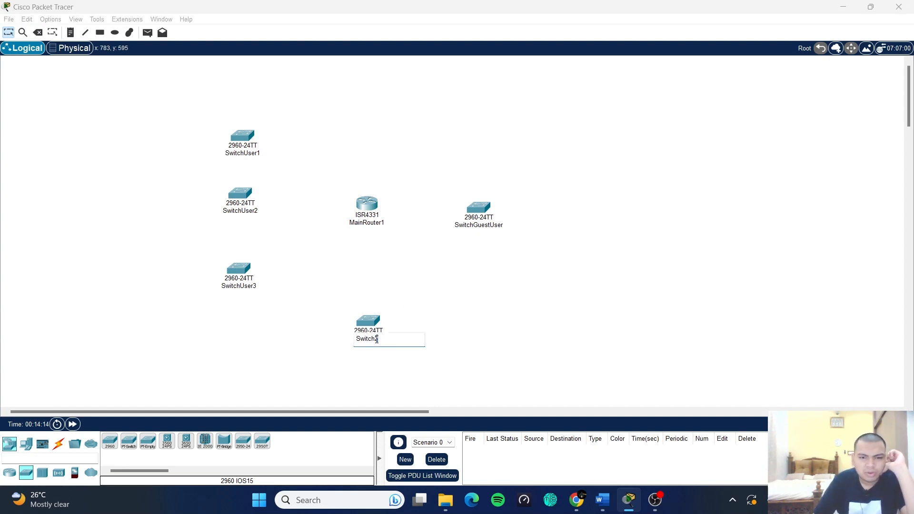
drag(377, 339, 359, 340)
click(385, 338)
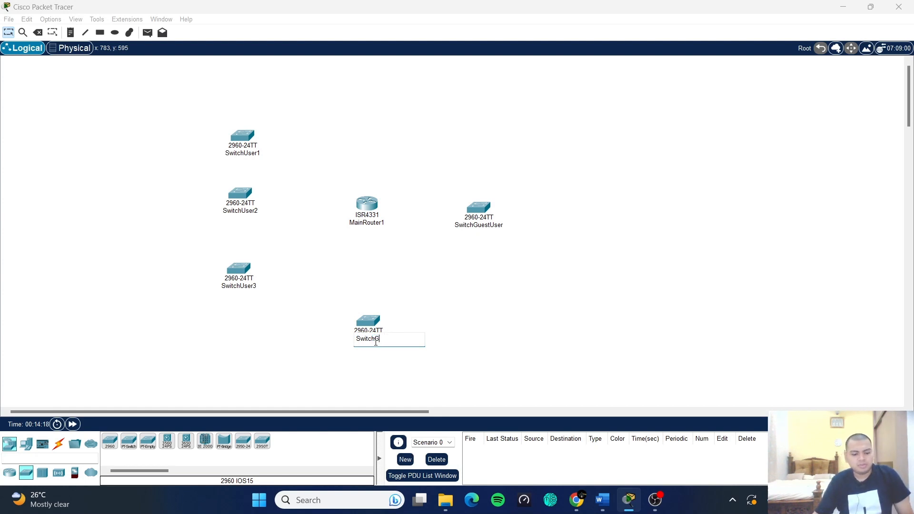
click(521, 327)
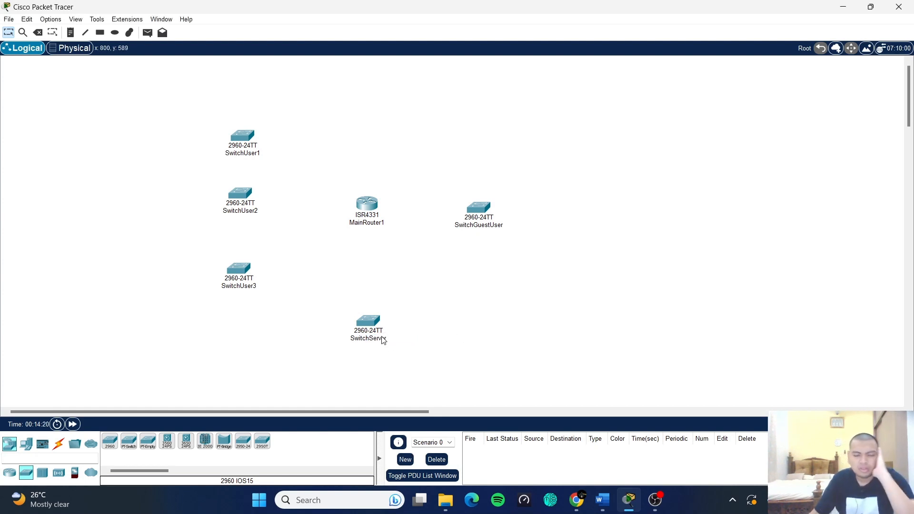
drag(368, 327, 364, 320)
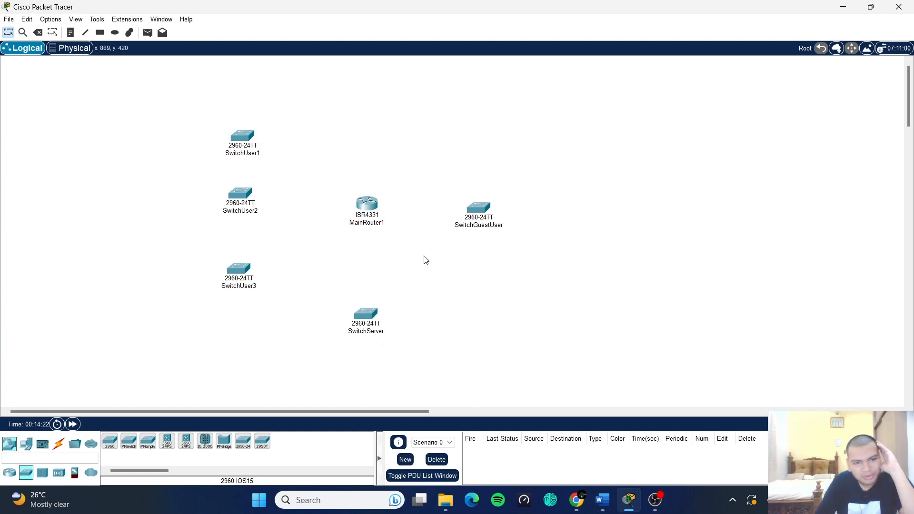
scroll(420, 260, down, 3)
scroll(421, 260, up, 3)
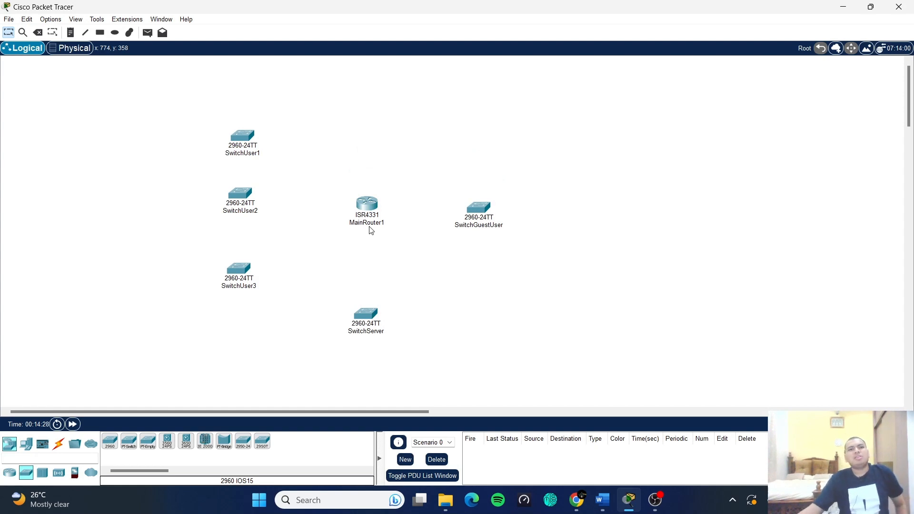
scroll(341, 302, down, 3)
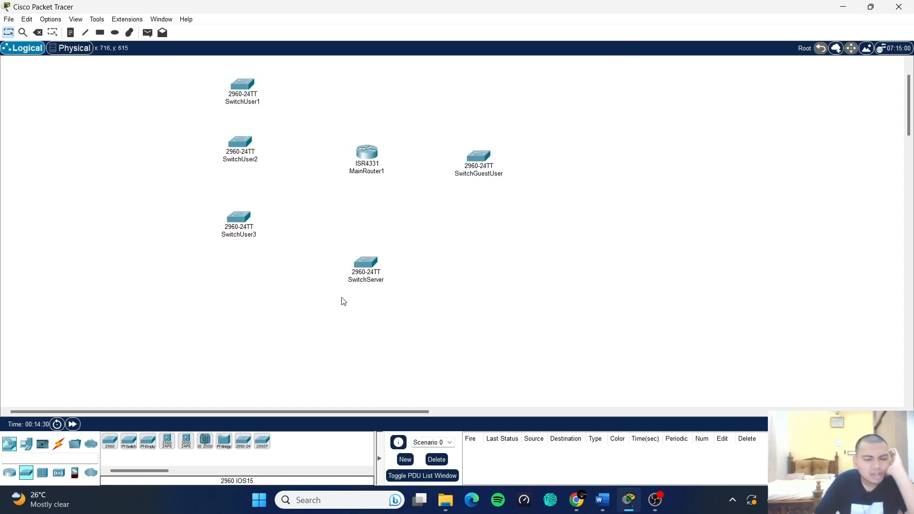
scroll(341, 301, up, 3)
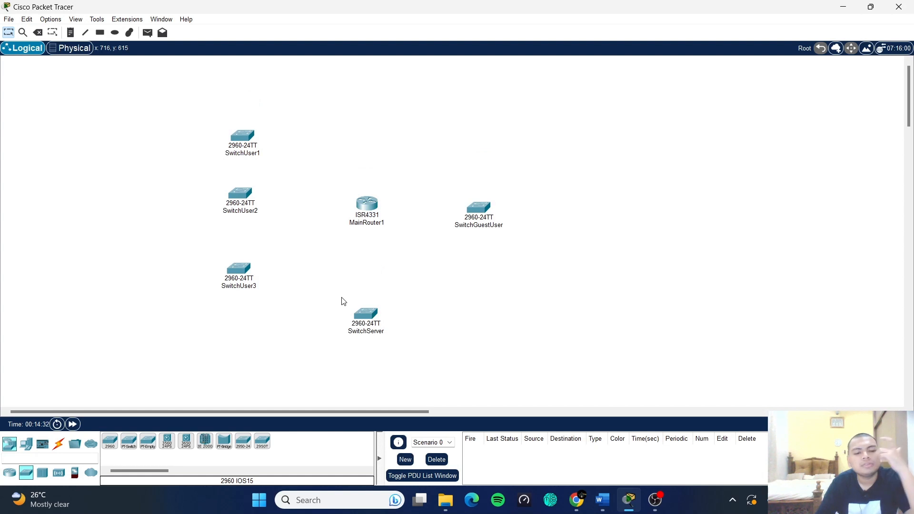
scroll(337, 302, down, 3)
scroll(338, 302, up, 3)
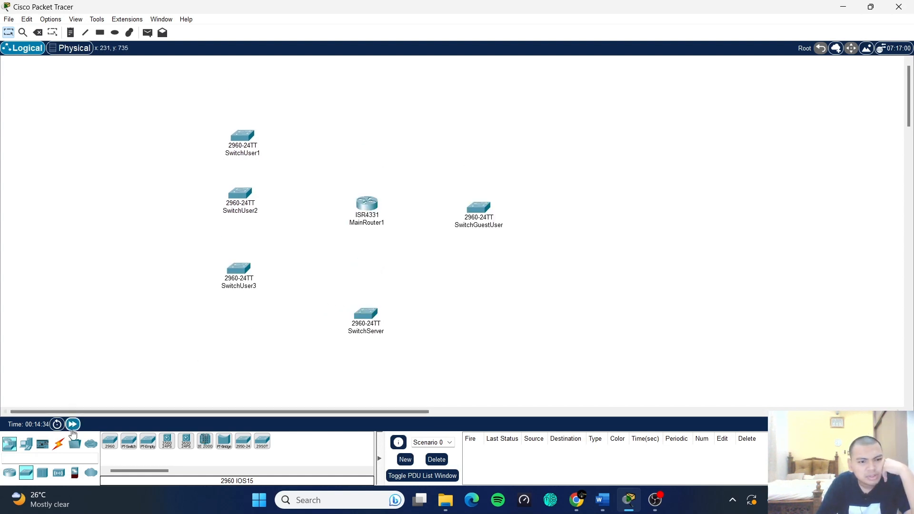
- Pick the PC-PT model from the End Devices category
click(26, 444)
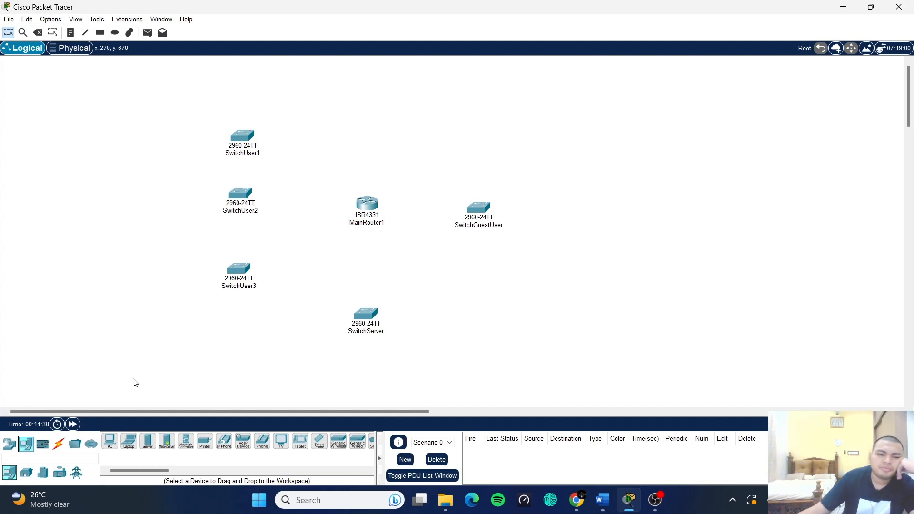
click(110, 441)
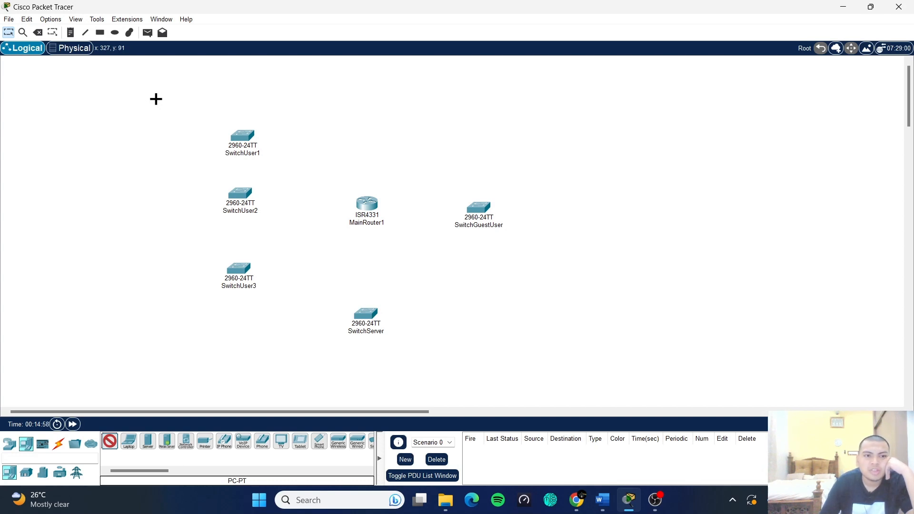
- Place PC0 and PC1 at the top left, delete the stray Switch0, and set PC1 below PC0
click(155, 100)
click(112, 446)
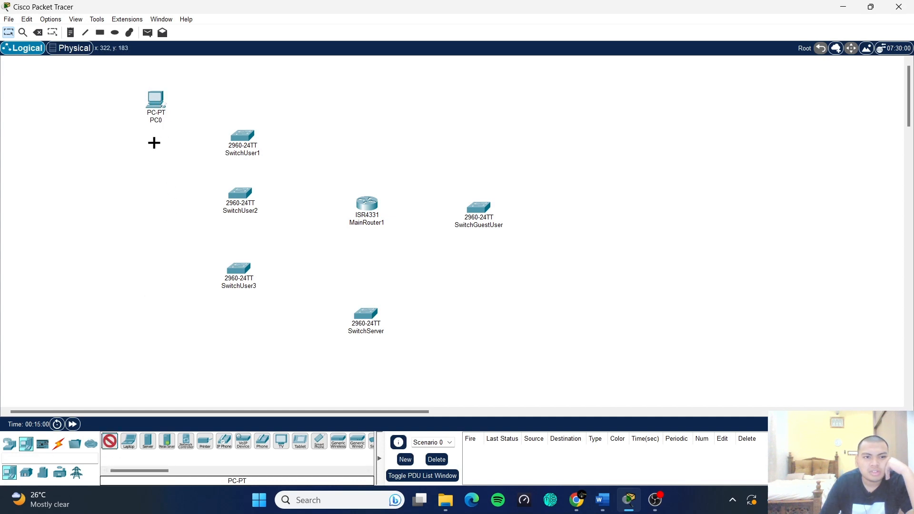
click(241, 113)
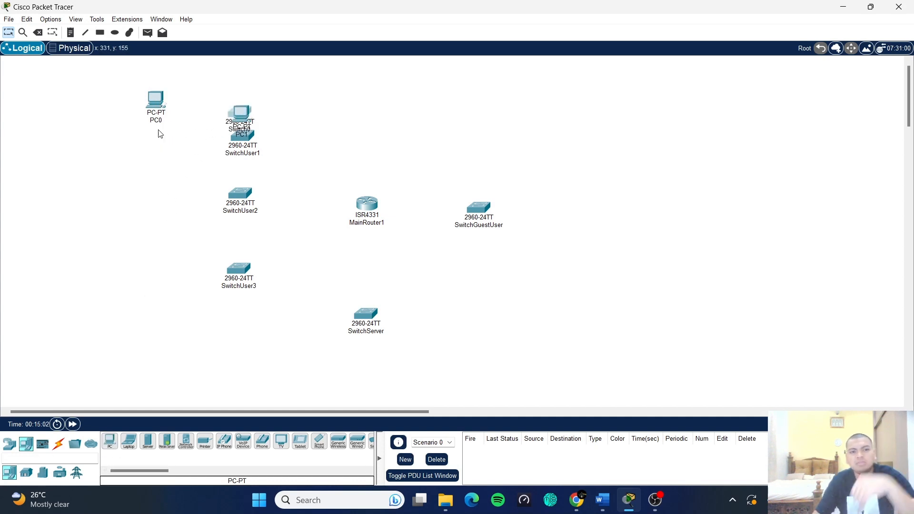
drag(242, 113, 124, 166)
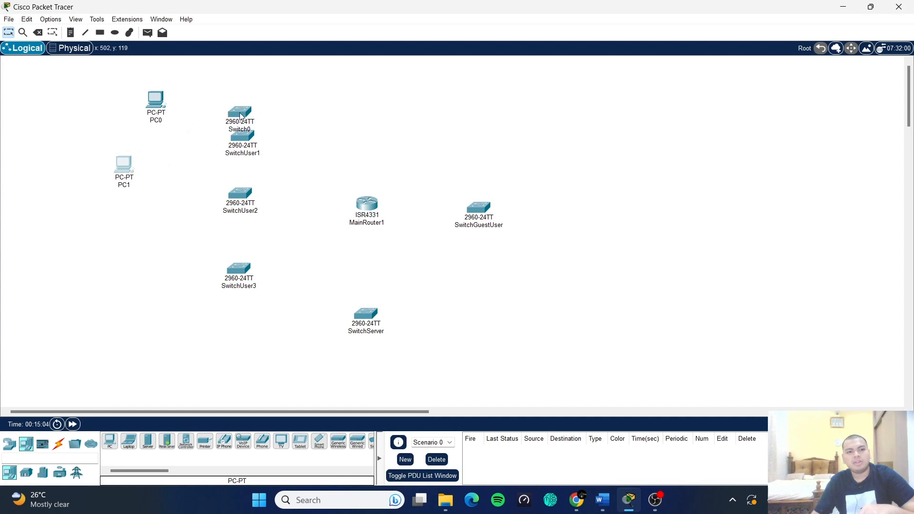
drag(241, 117, 324, 103)
key(Delete)
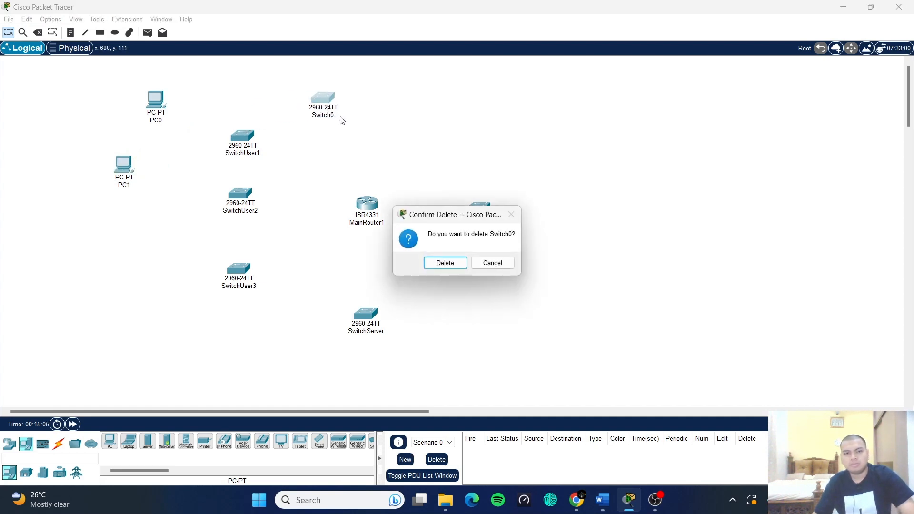
click(440, 261)
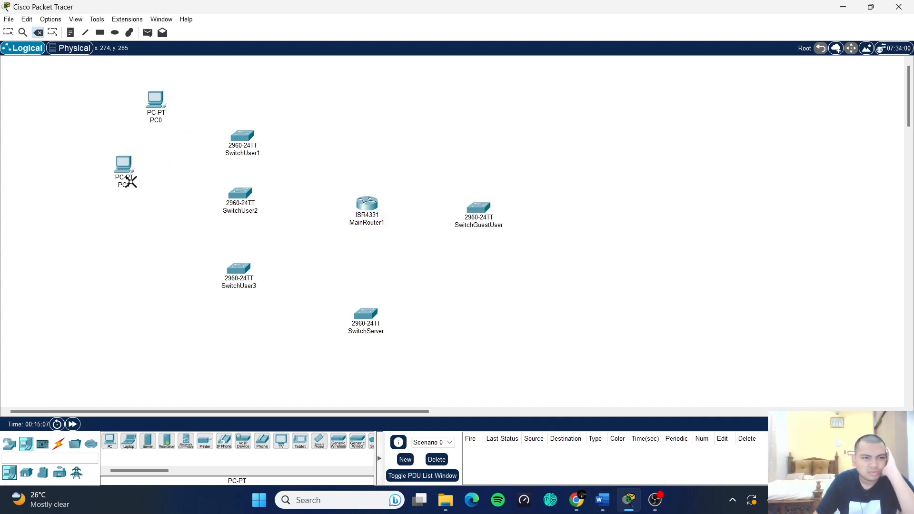
click(8, 34)
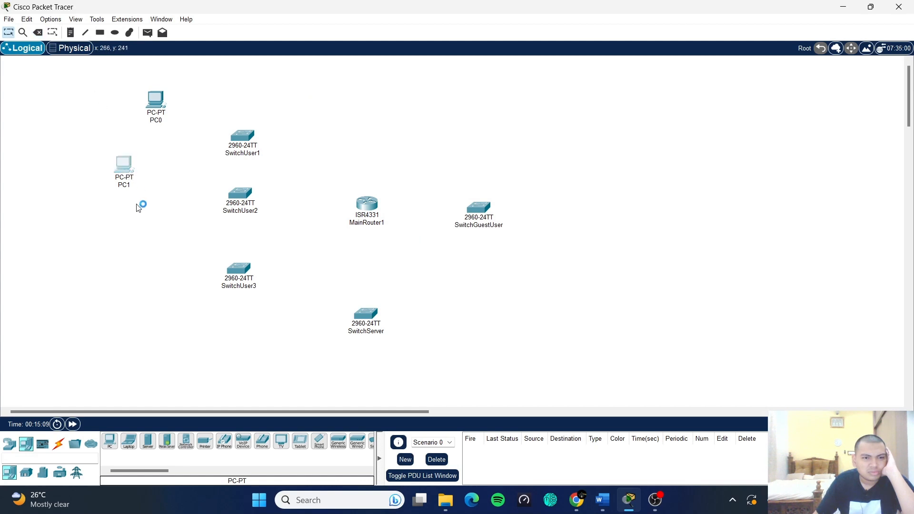
click(123, 167)
click(722, 72)
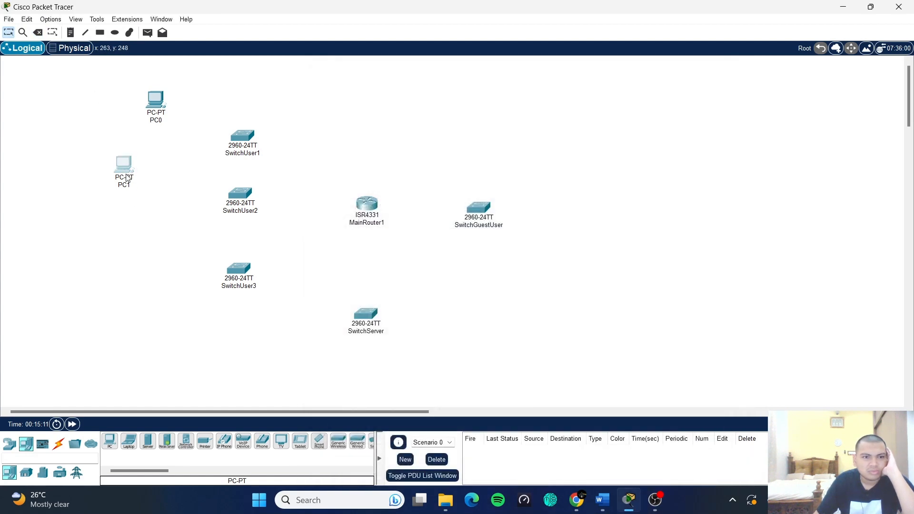
drag(121, 166, 158, 213)
- Copy PC1 and paste four copies, PC1(1)–PC1(4), down the left column
key(ctrl+c)
key(ctrl+v)
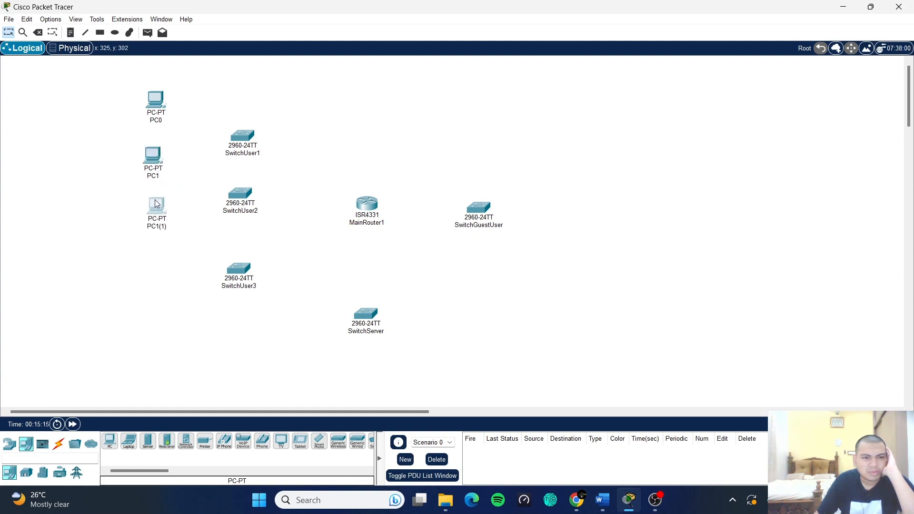
key(ctrl+v)
drag(123, 149, 159, 264)
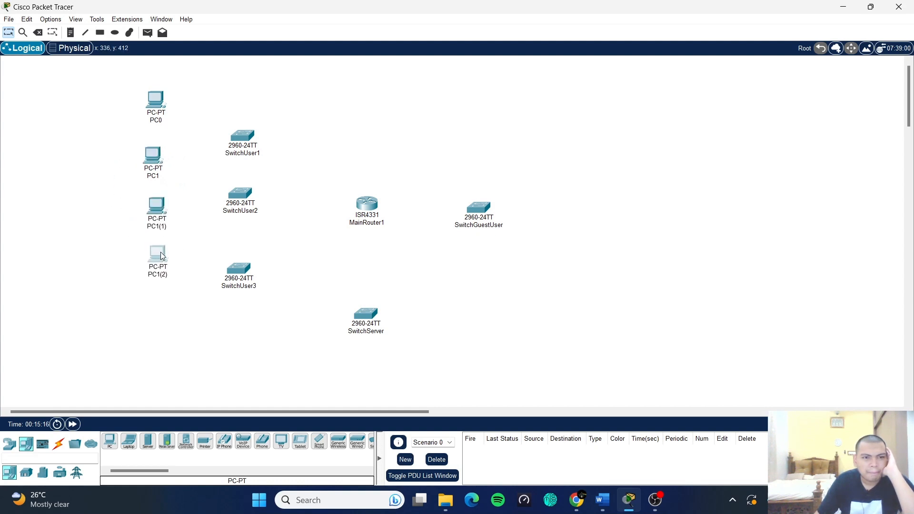
key(ctrl+v)
drag(128, 146, 171, 330)
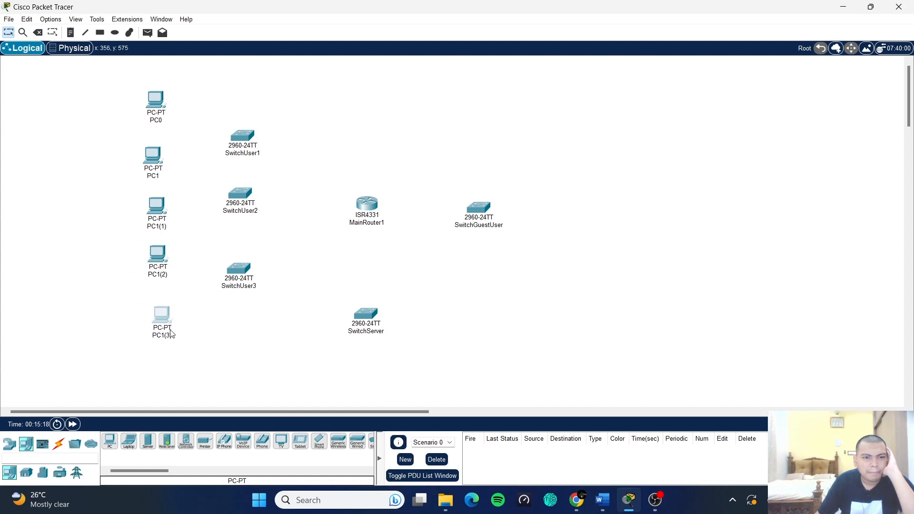
key(ctrl+v)
drag(119, 164, 158, 384)
- Align the six PCs in one column and spread SwitchUser1–3 evenly beside them
drag(144, 252, 141, 252)
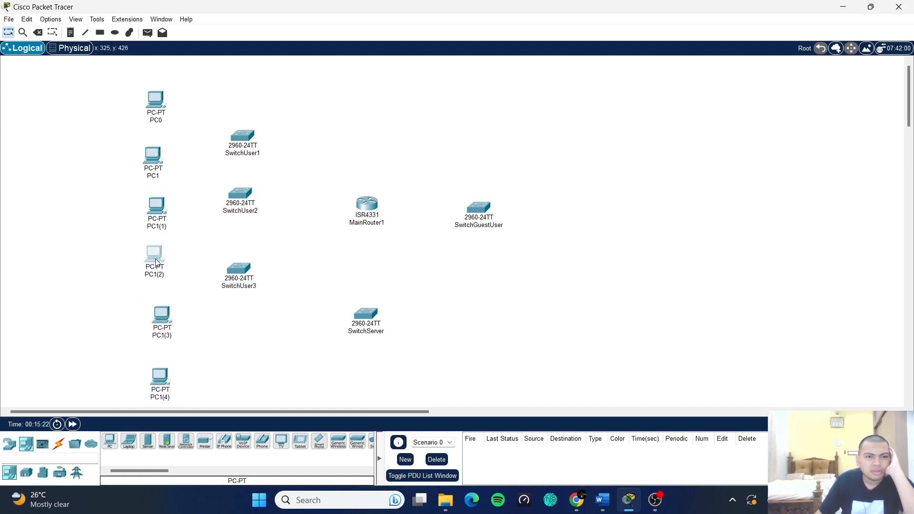
click(152, 219)
drag(153, 219, 149, 218)
drag(154, 169, 156, 162)
drag(240, 141, 242, 135)
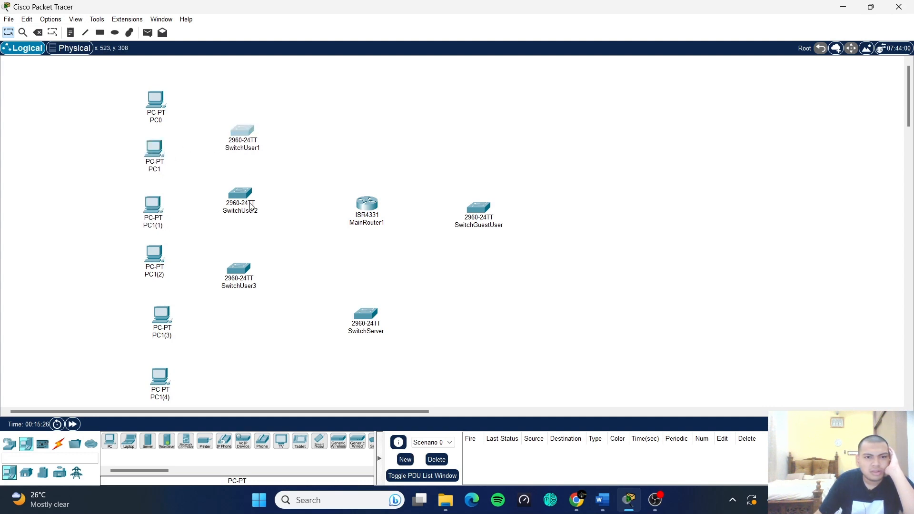
drag(252, 206, 241, 350)
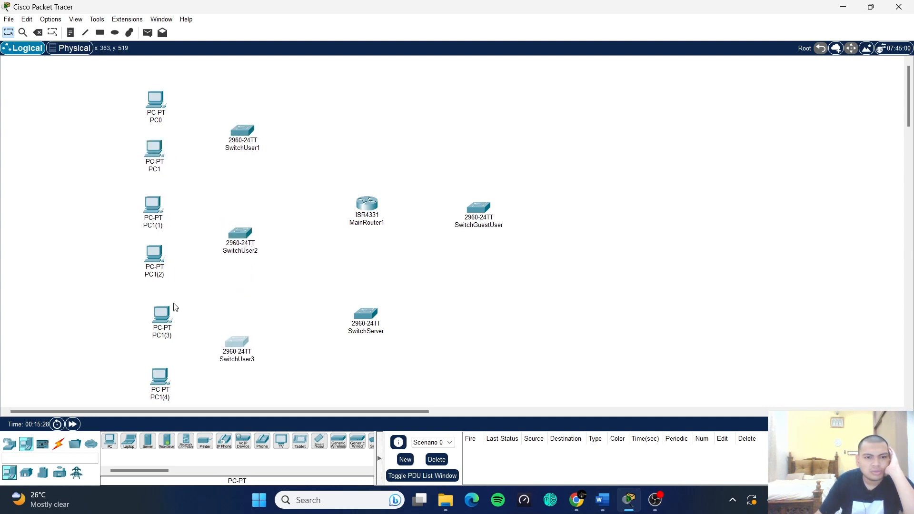
drag(167, 315, 158, 314)
click(162, 384)
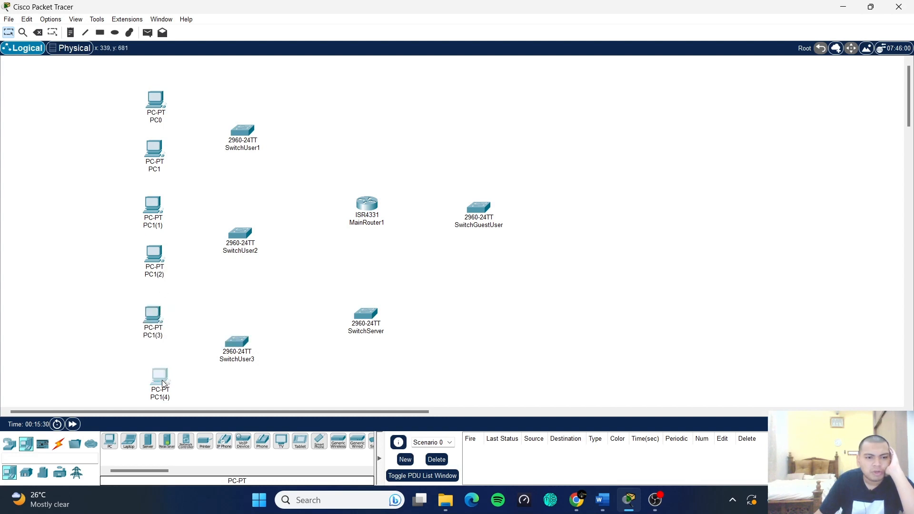
drag(162, 384, 155, 379)
click(237, 345)
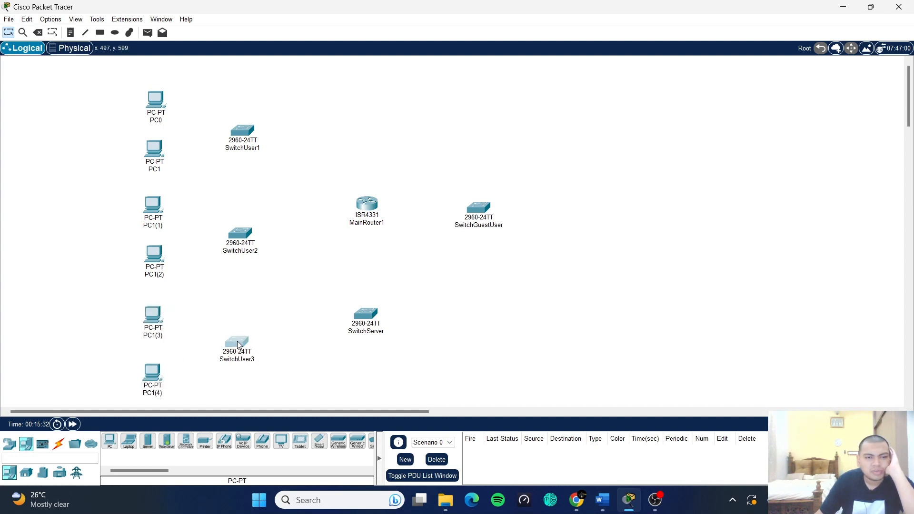
drag(237, 341, 240, 341)
click(270, 286)
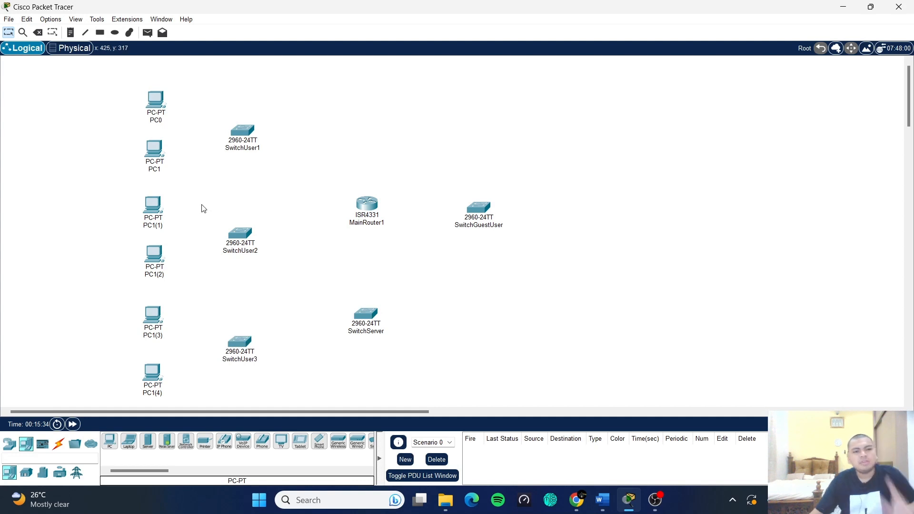
- Rename the top three PCs to PC-A, PC-B and PC-C
click(162, 122)
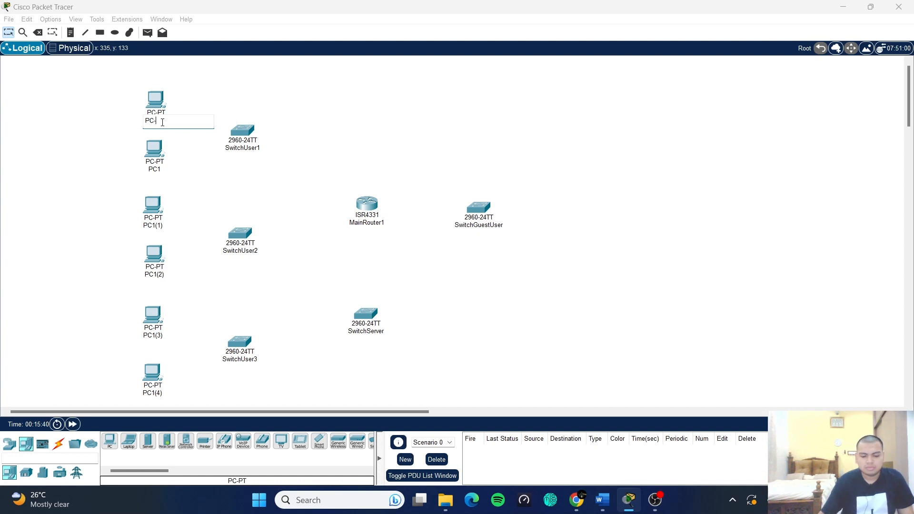
key(Return)
click(169, 170)
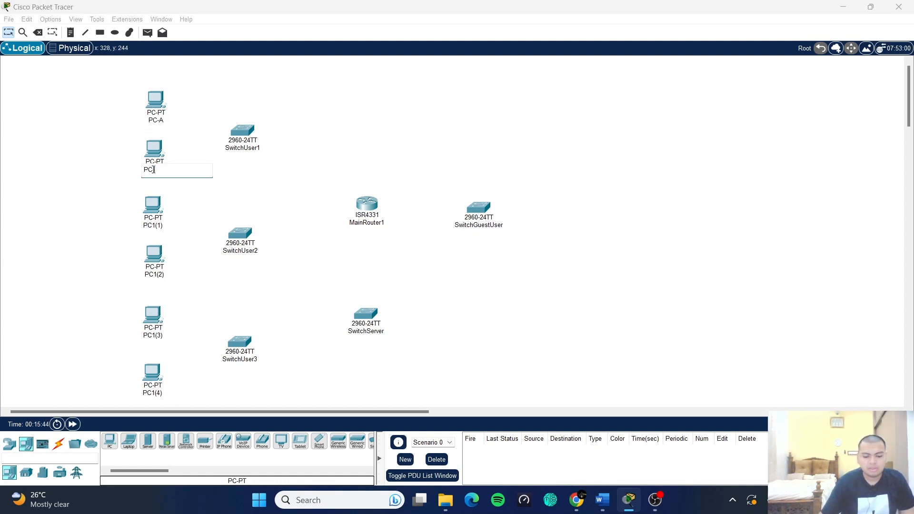
key(Return)
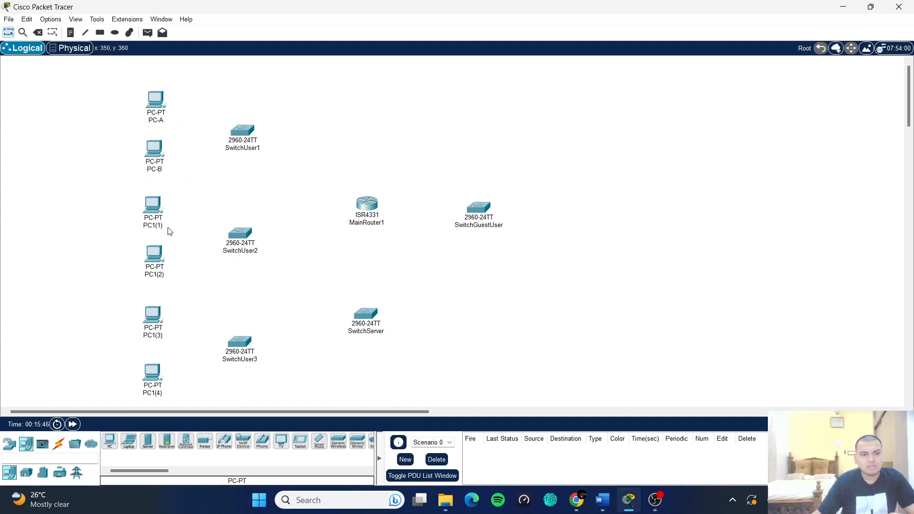
drag(165, 230, 159, 230)
click(152, 227)
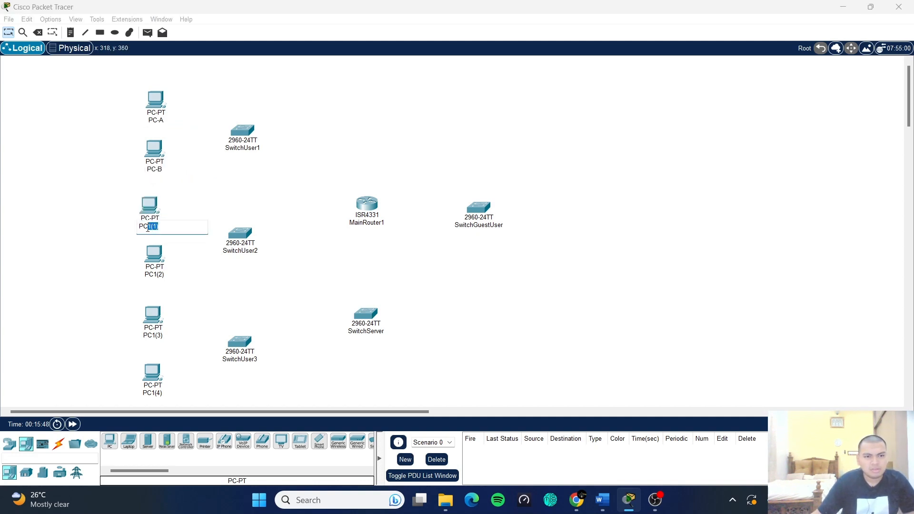
key(BackSpace)
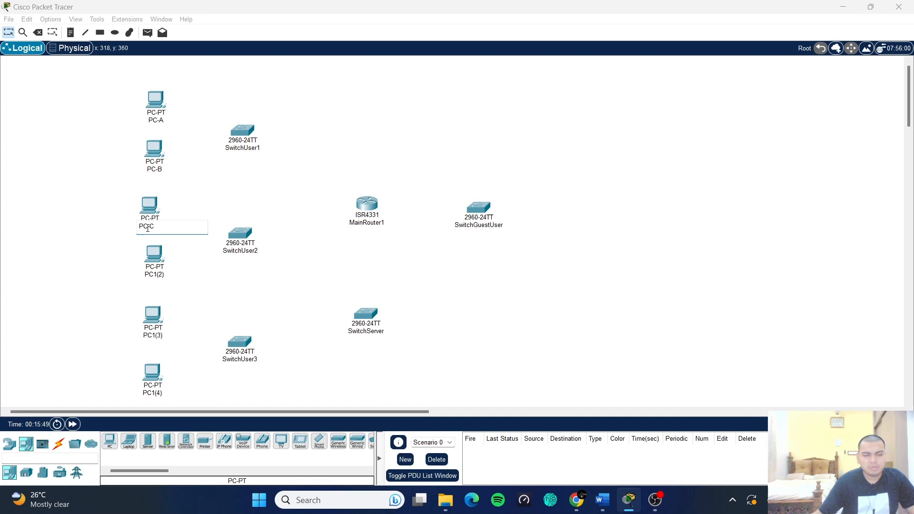
click(176, 260)
- Rename the remaining three PCs to PC-D, PC-E and PC-F
click(162, 274)
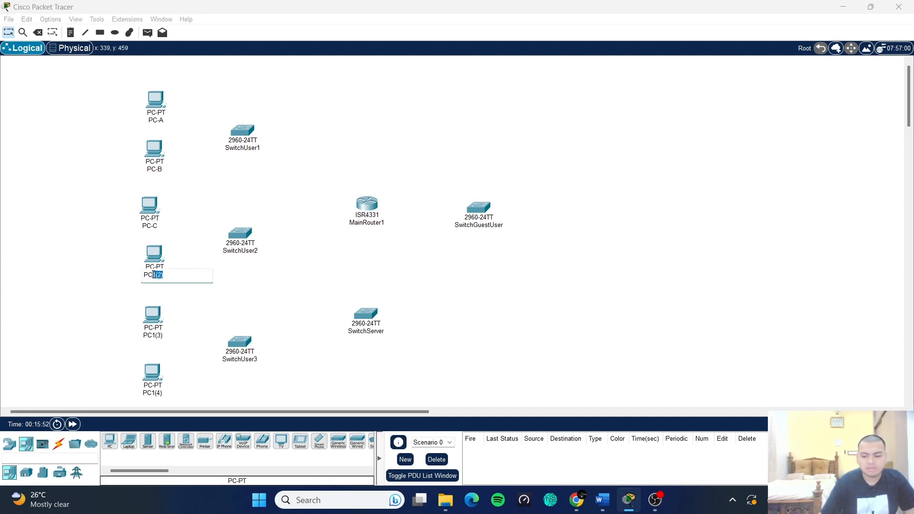
key(BackSpace)
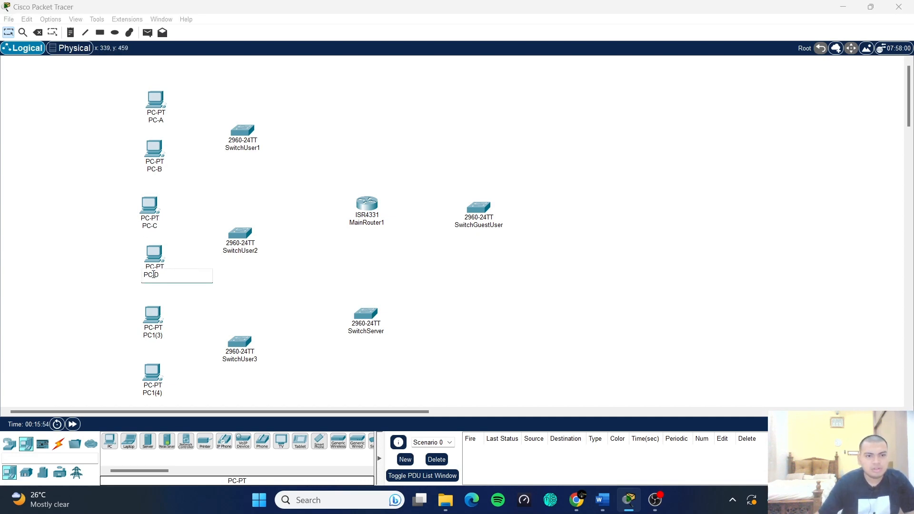
click(207, 297)
click(157, 336)
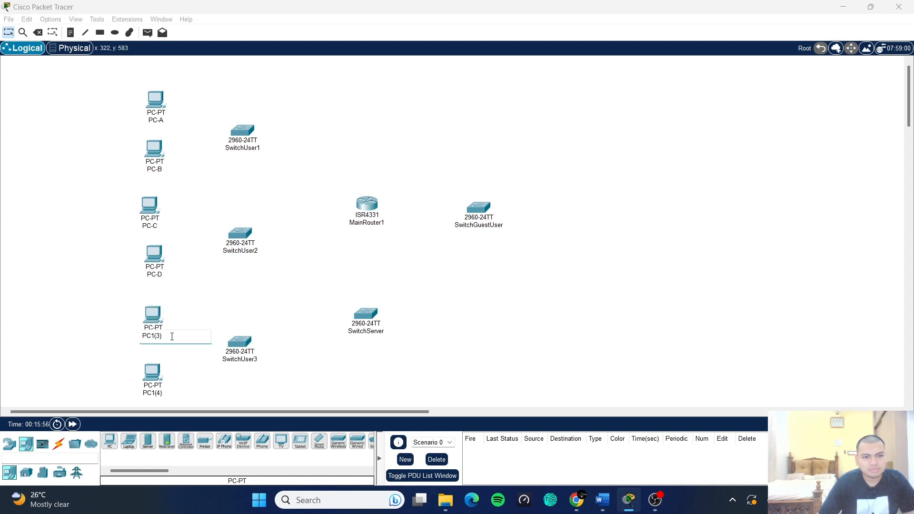
key(BackSpace)
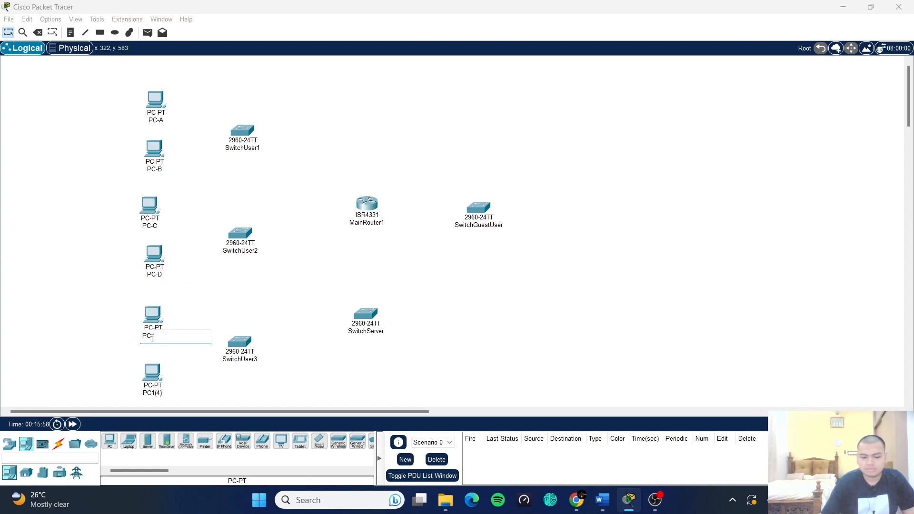
click(167, 395)
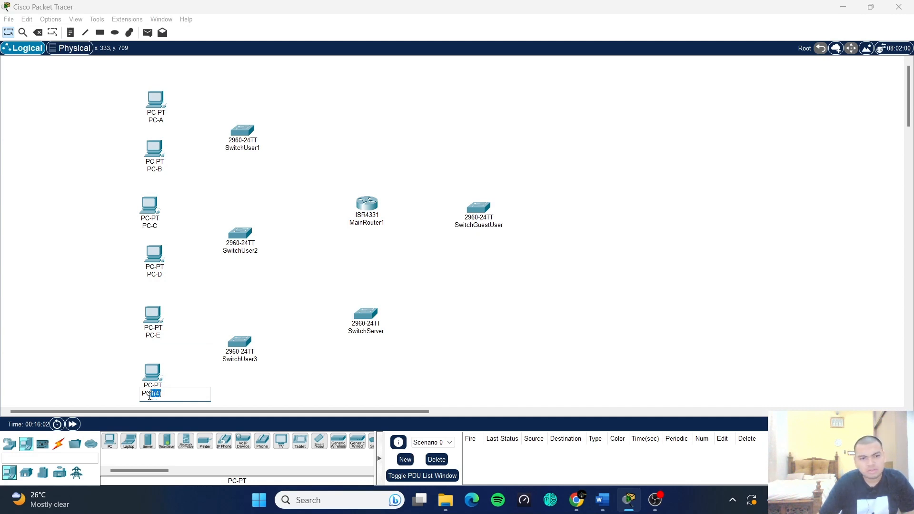
key(BackSpace)
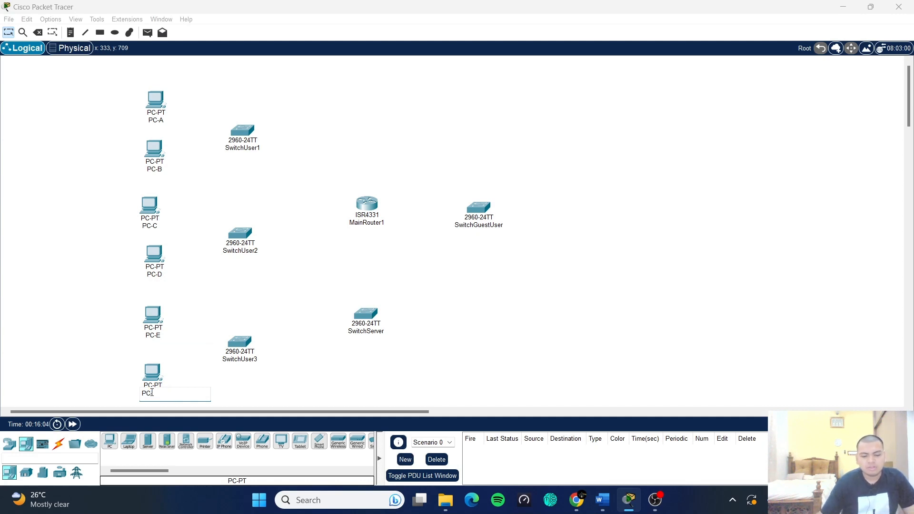
click(190, 353)
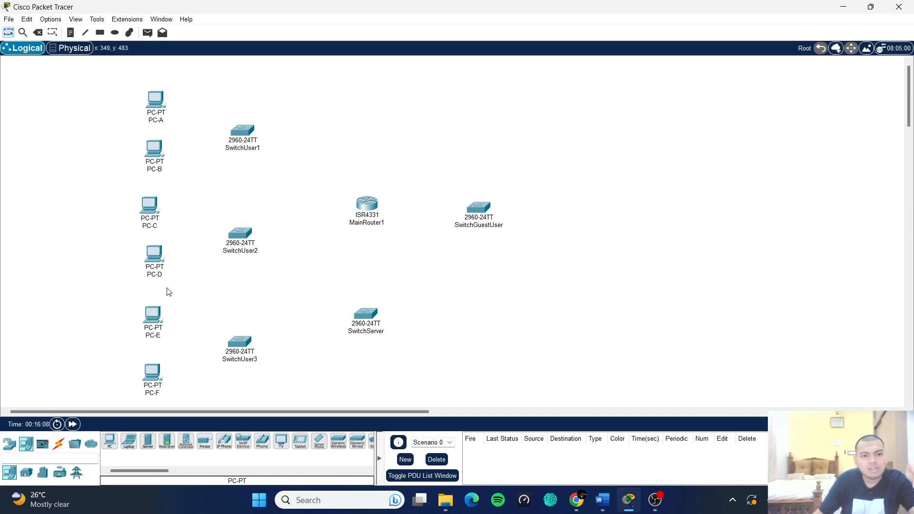
- Line up PC-C, PC-E, PC-F, SwitchUser2 and SwitchUser3 in neat columns
drag(150, 222, 153, 214)
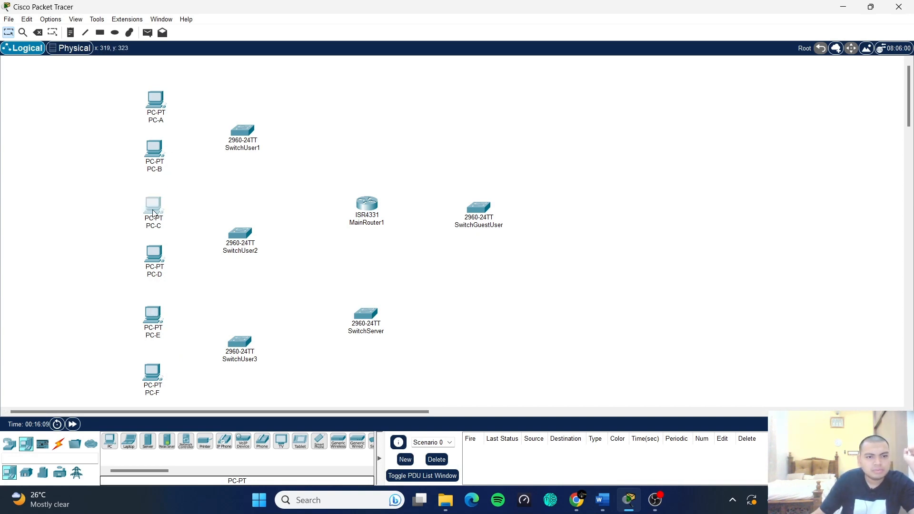
drag(158, 322, 161, 325)
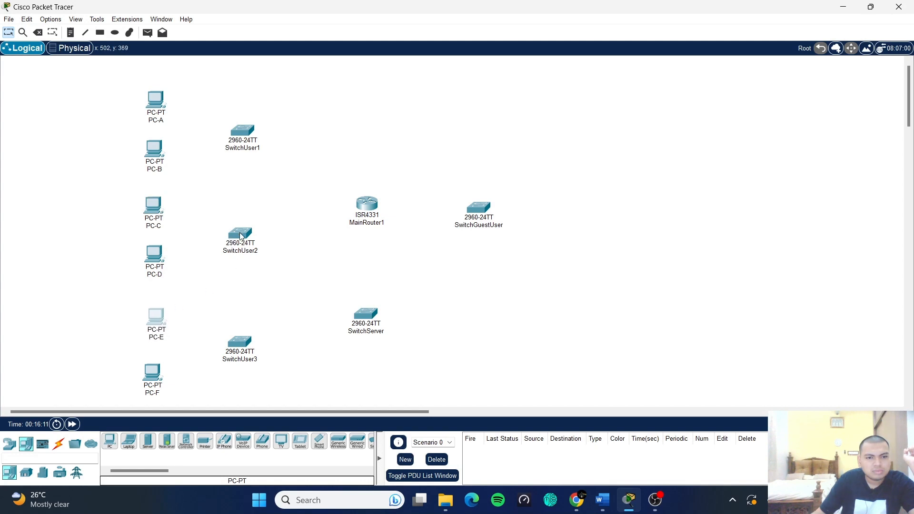
drag(241, 236, 243, 226)
drag(238, 347, 248, 341)
drag(159, 328, 157, 320)
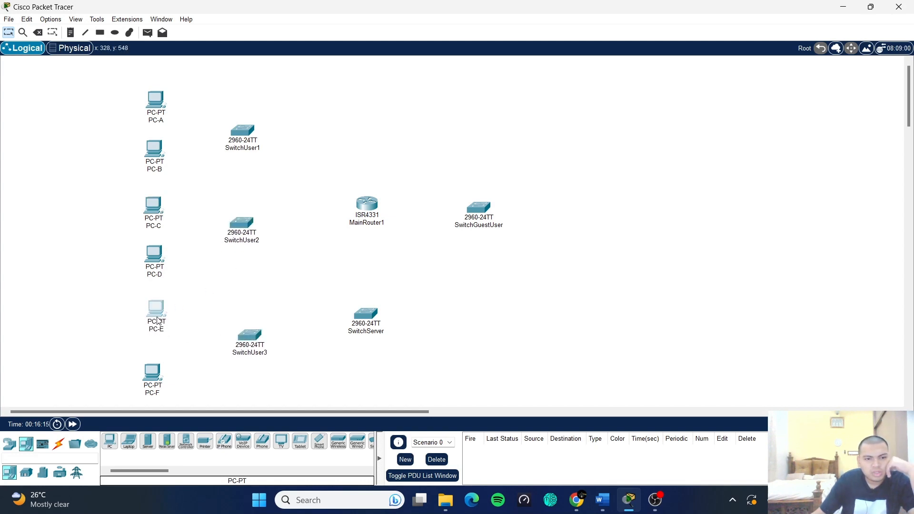
drag(158, 371, 162, 371)
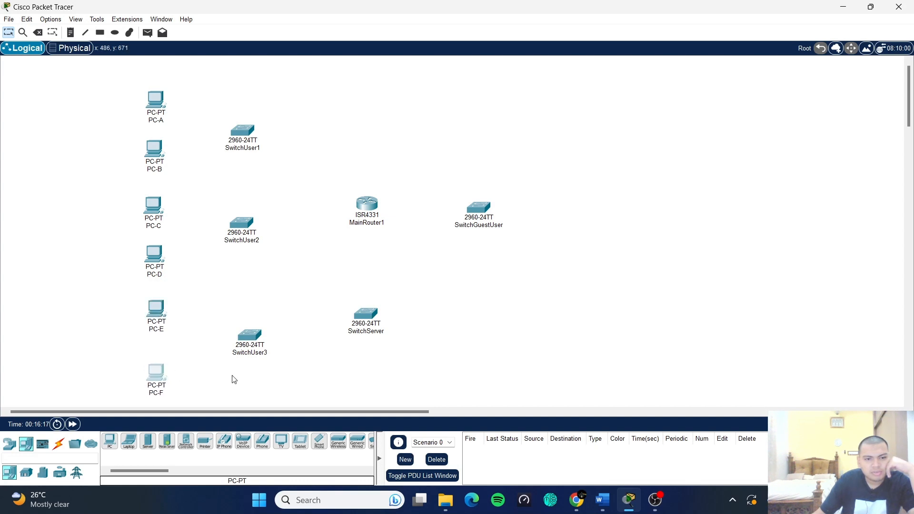
drag(233, 350, 228, 349)
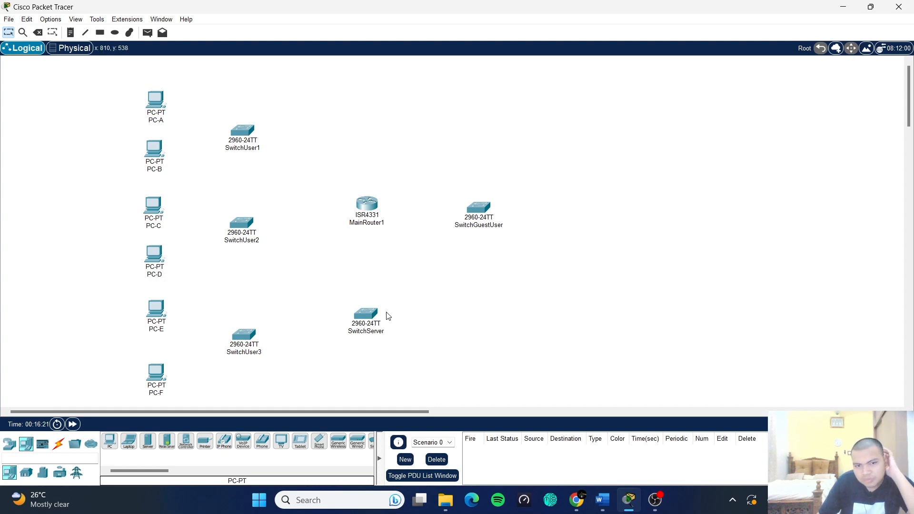
- Reposition SwitchServer, MainRouter1 and SwitchGuestUser so the router's side is aligned
drag(370, 312, 380, 305)
drag(366, 203, 368, 228)
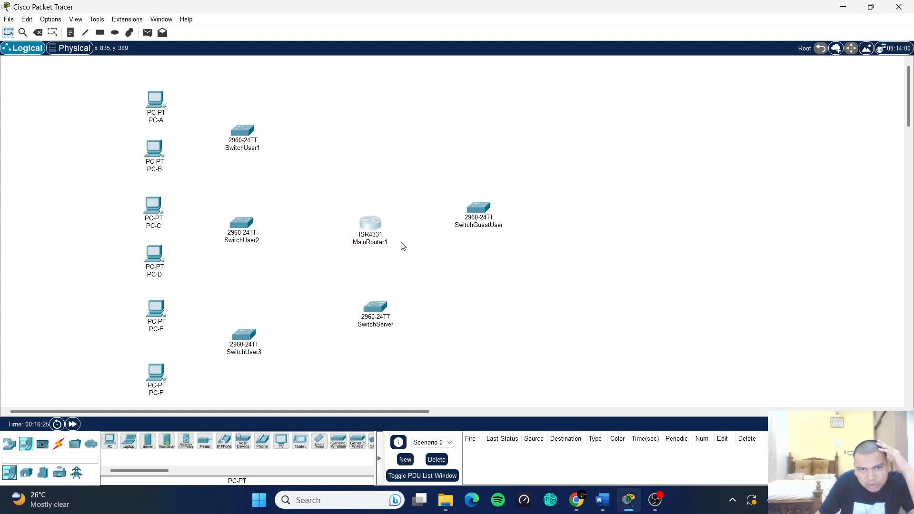
drag(478, 213, 498, 228)
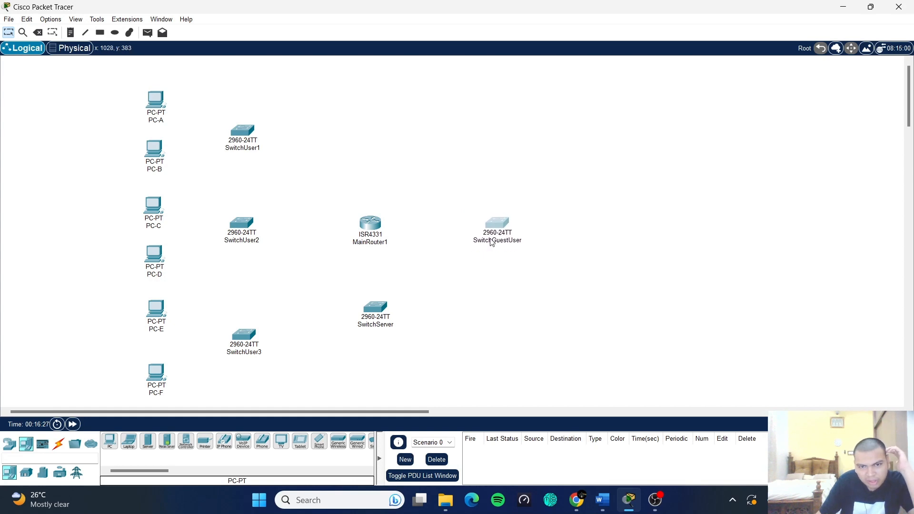
drag(371, 315, 368, 316)
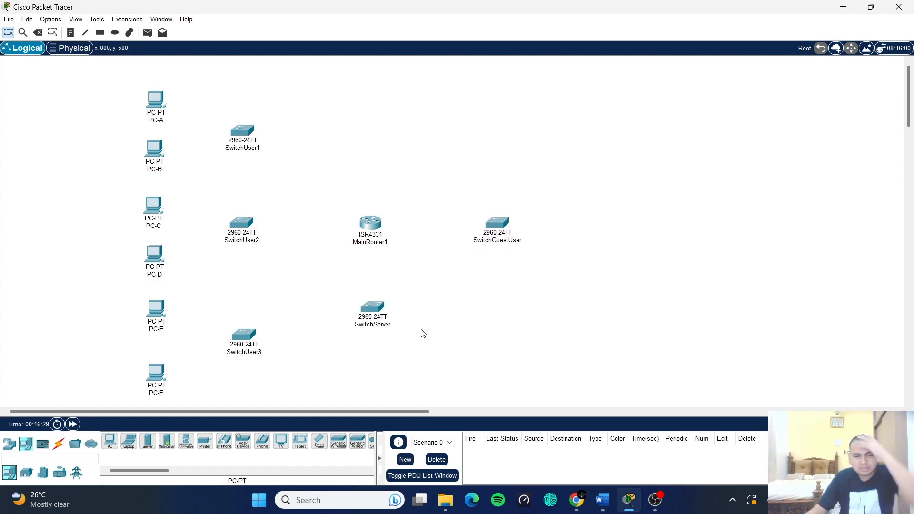
scroll(401, 303, down, 3)
drag(379, 258, 375, 259)
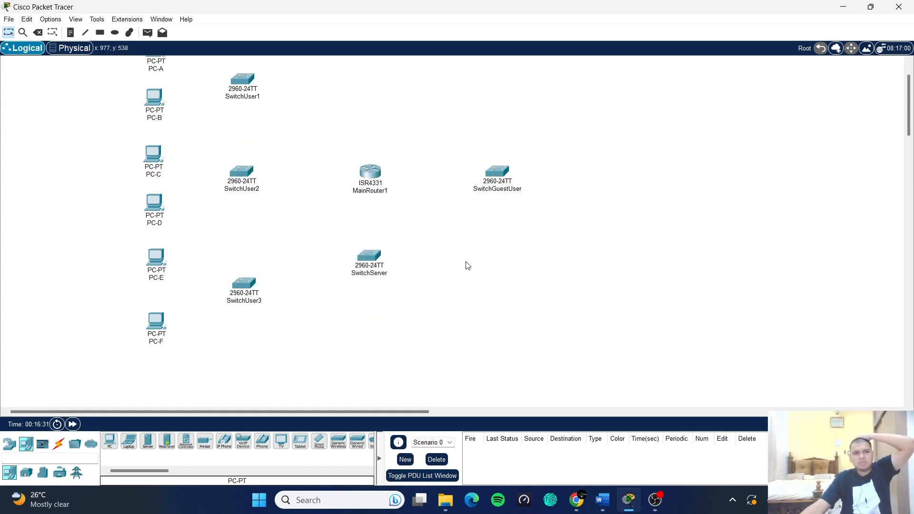
- Place a PC-PT and a Laptop-PT to the right of SwitchGuestUser
click(109, 441)
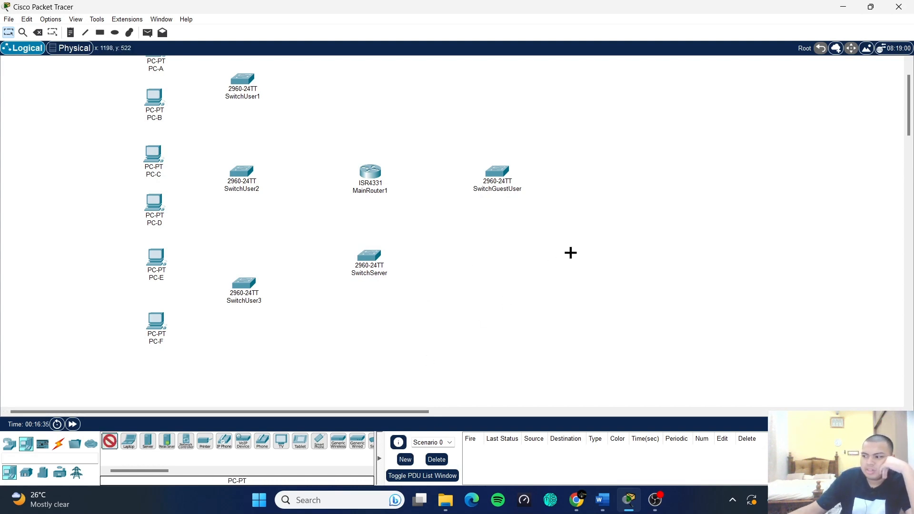
scroll(601, 217, up, 2)
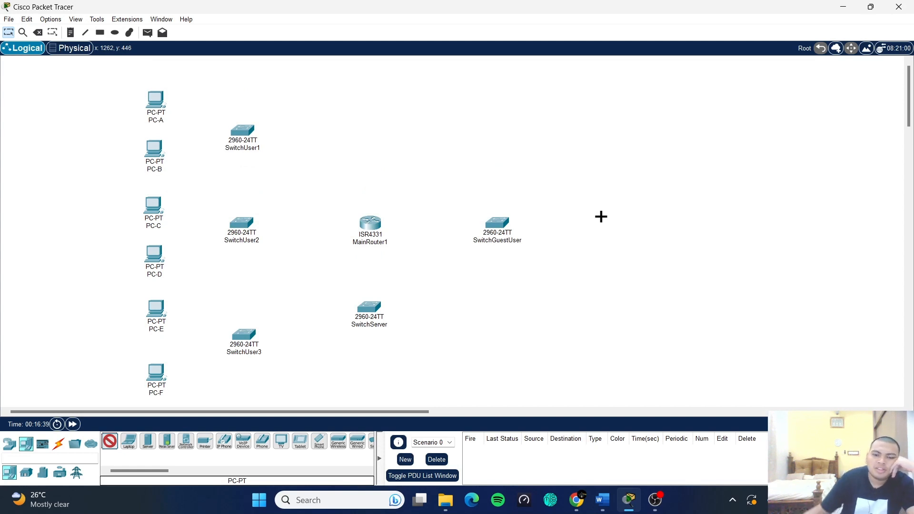
click(592, 161)
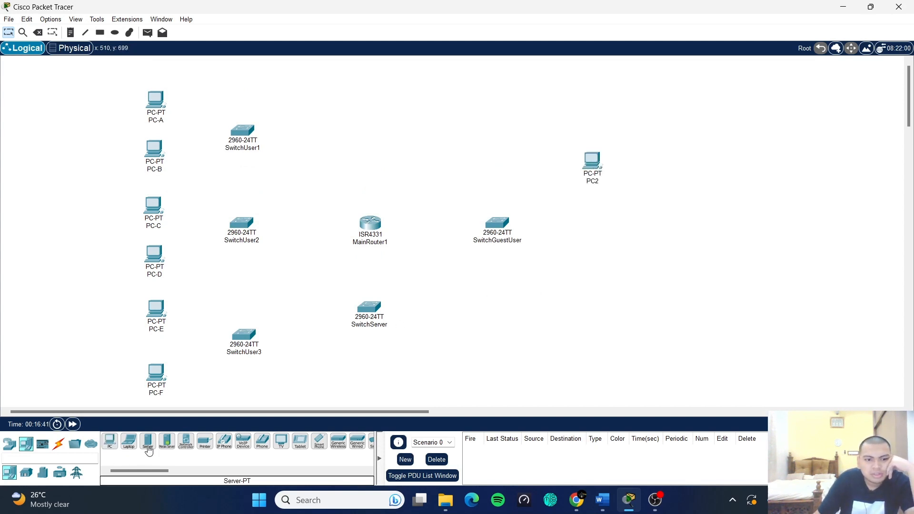
click(128, 441)
click(604, 293)
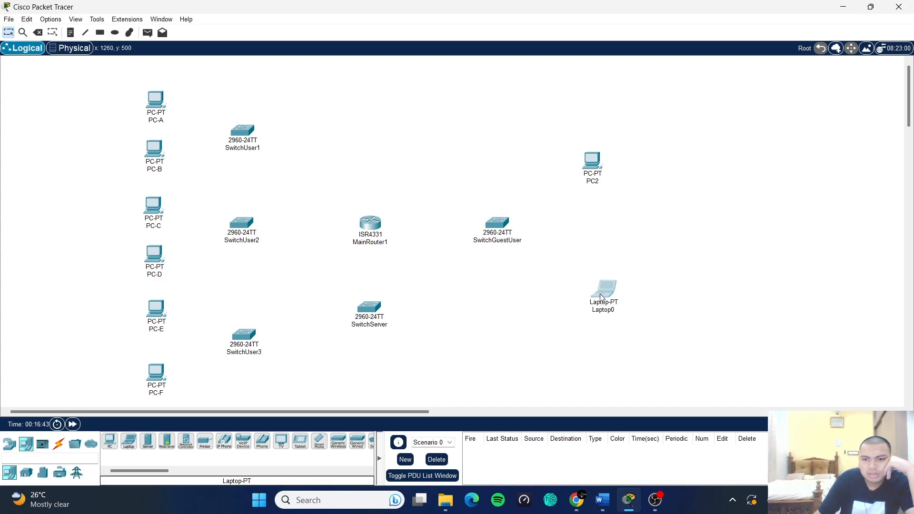
- Rename the new devices PCGuest-1 and LaptopGuest-1, and nudge the laptop into place
click(604, 182)
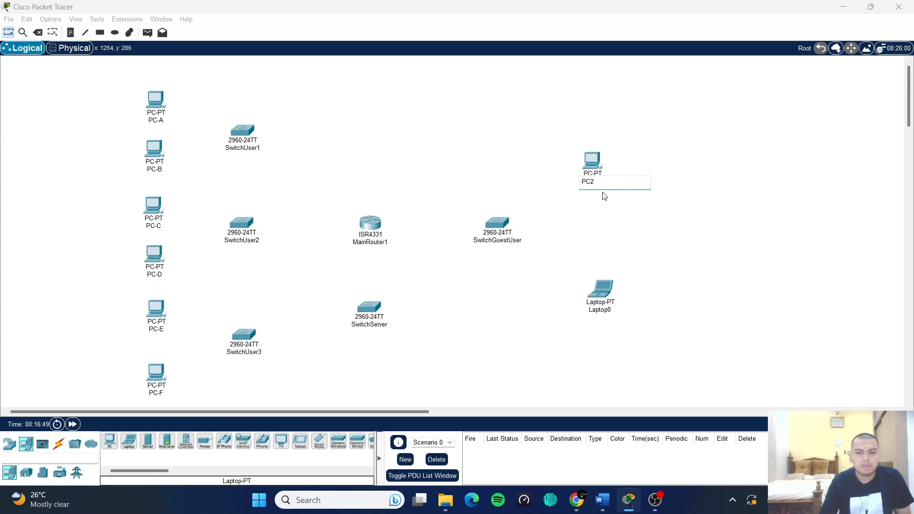
key(ctrl+a)
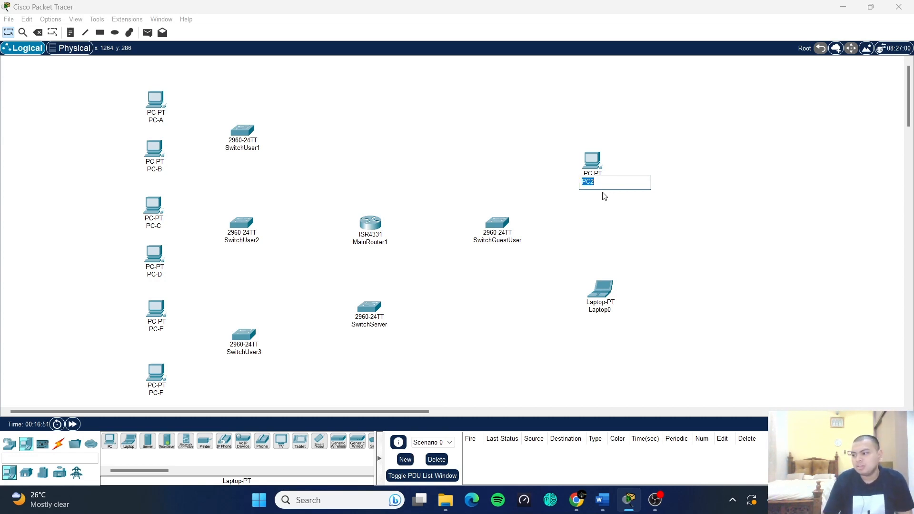
key(BackSpace)
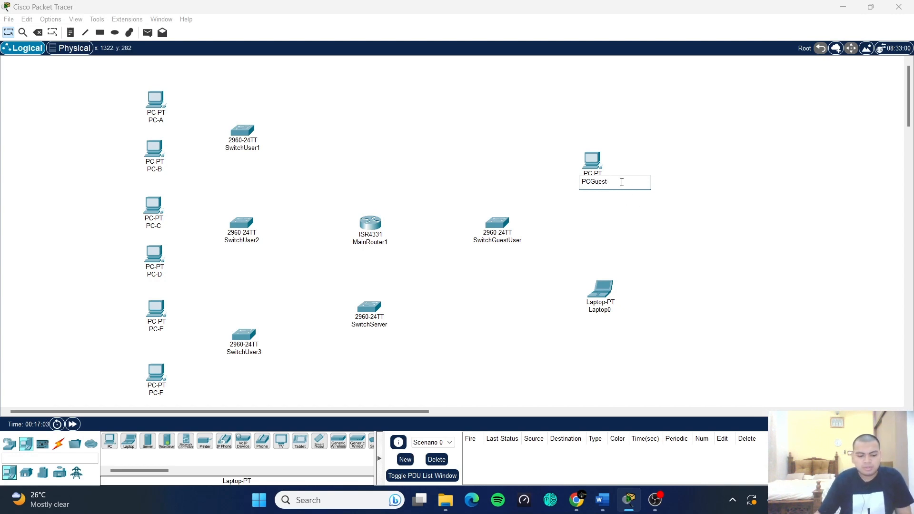
key(Return)
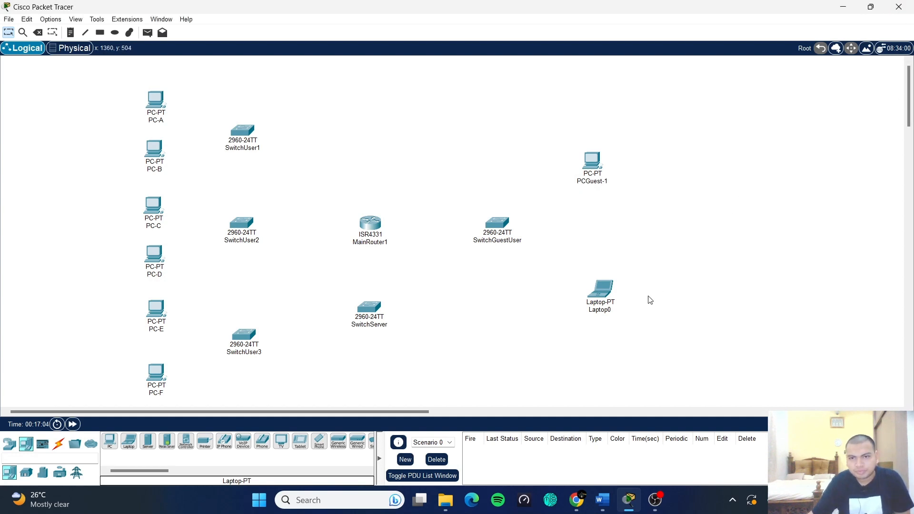
click(612, 314)
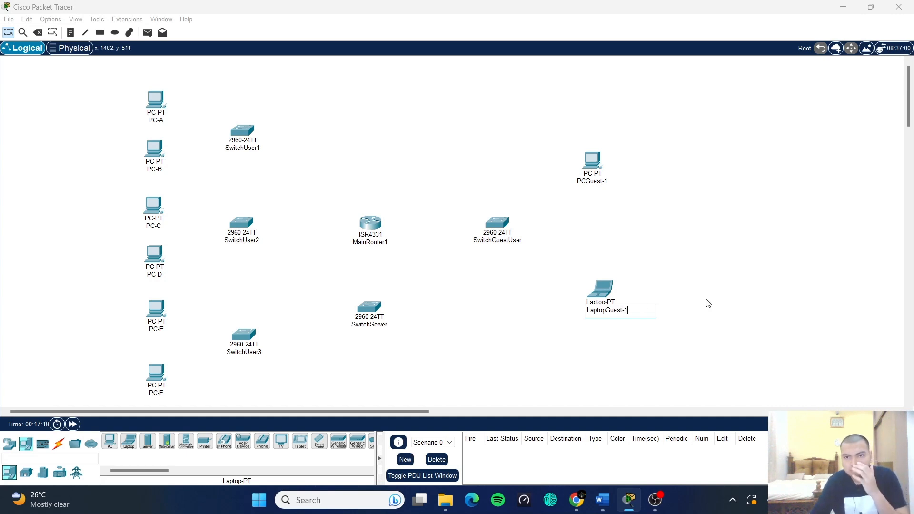
key(Return)
drag(596, 289, 587, 285)
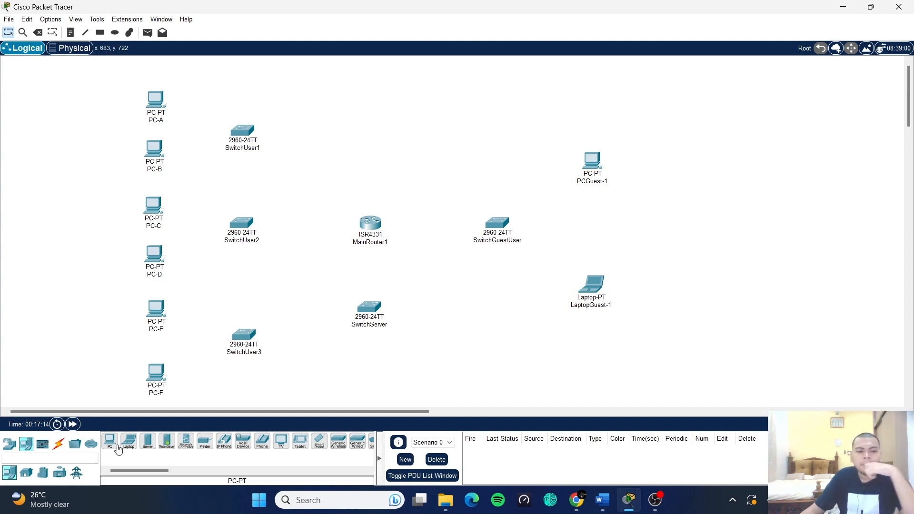
- Place three Server-PT machines below SwitchServer
click(147, 441)
scroll(323, 339, down, 3)
click(332, 266)
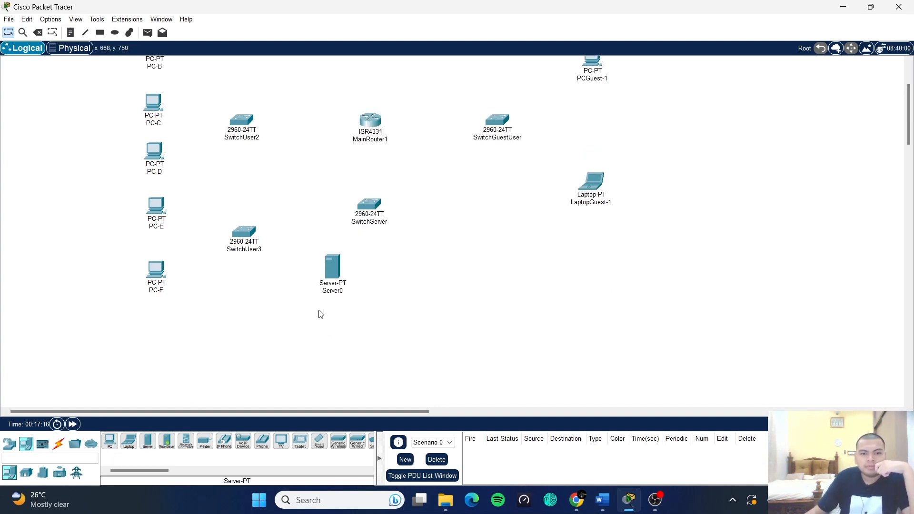
click(147, 441)
click(401, 268)
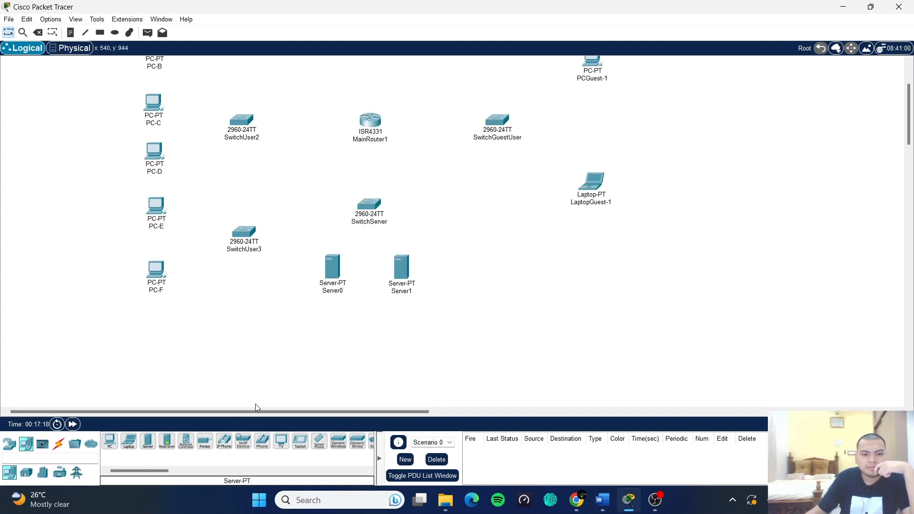
click(148, 441)
click(482, 268)
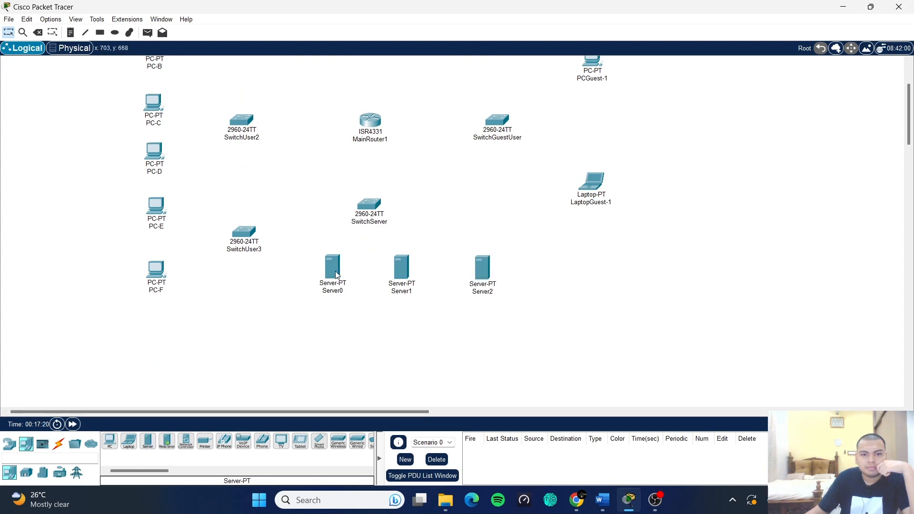
- Arrange Server0, Server1 and Server2 in a row and open Server0's device window
drag(336, 275, 321, 320)
drag(408, 268, 389, 318)
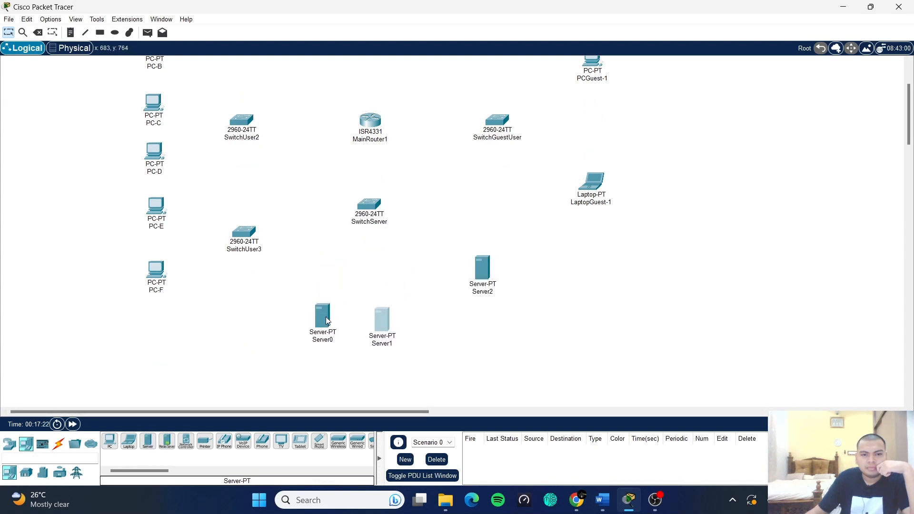
drag(328, 321, 318, 320)
drag(385, 320, 377, 314)
drag(473, 284, 425, 330)
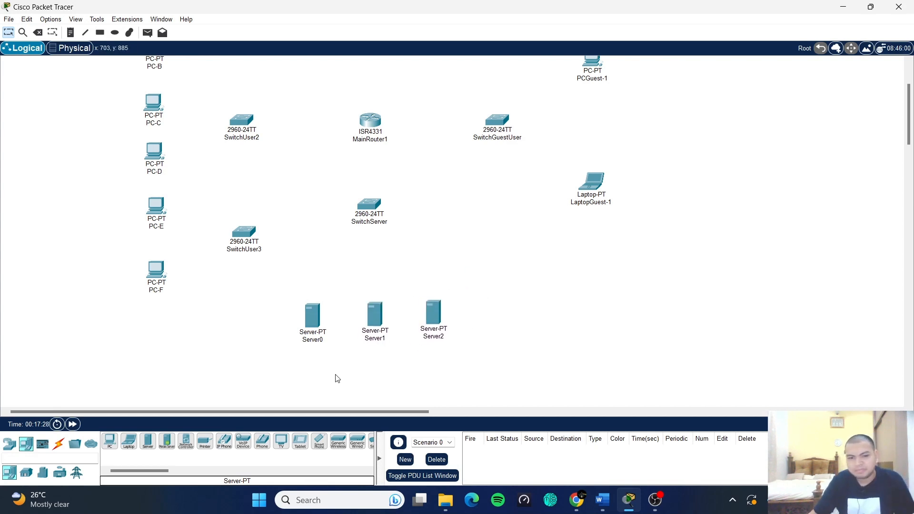
click(312, 331)
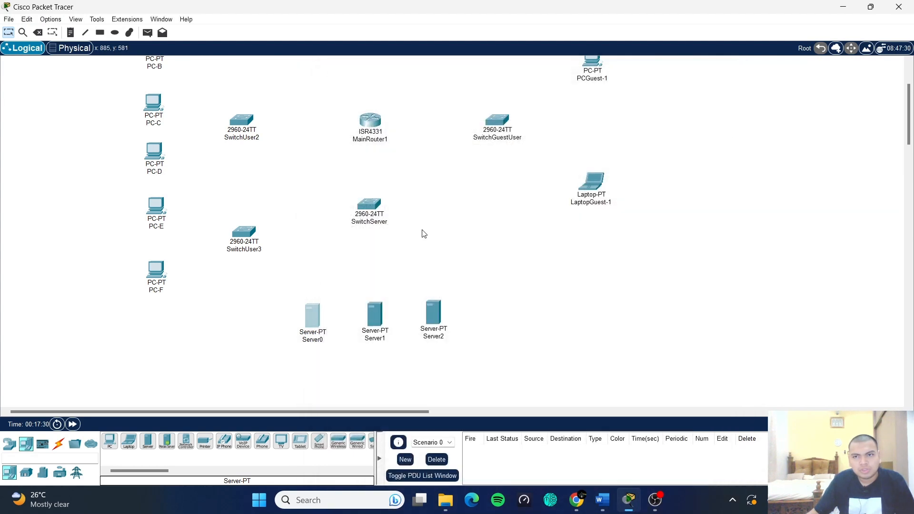
- Rename Server0 to 'DHCP server' and Server1 to 'FTP server'
click(722, 72)
click(317, 342)
drag(325, 341, 305, 340)
text(DHC)
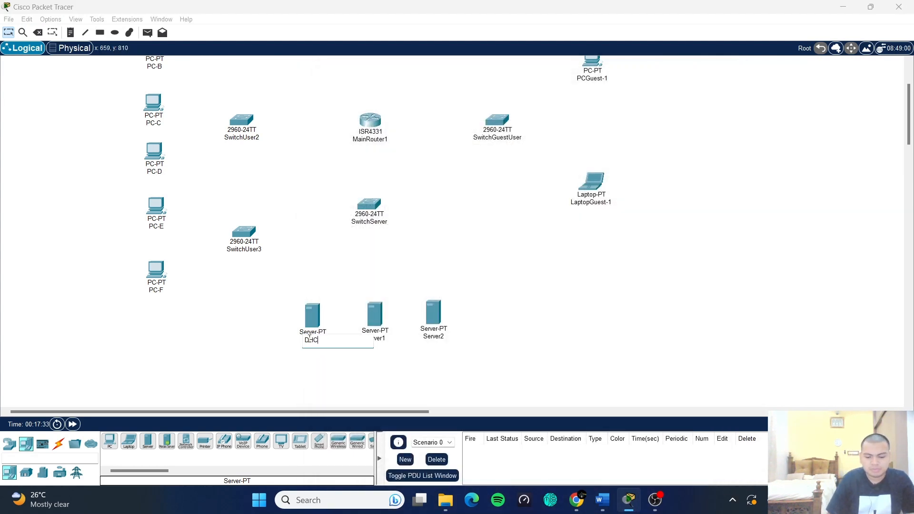
text(P)
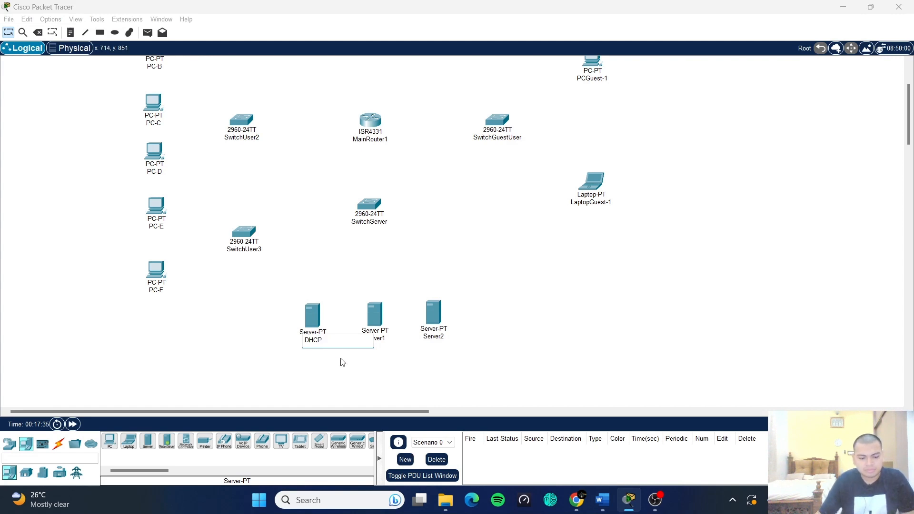
text( x)
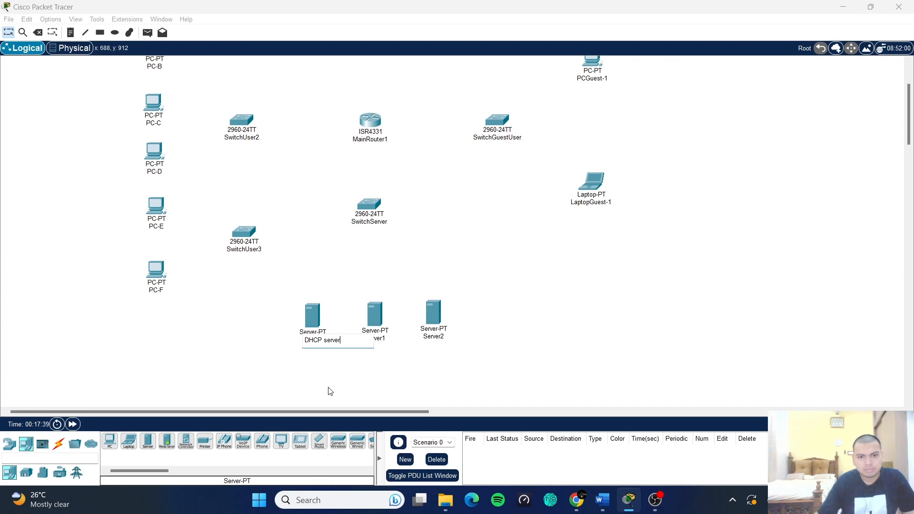
key(Return)
click(381, 338)
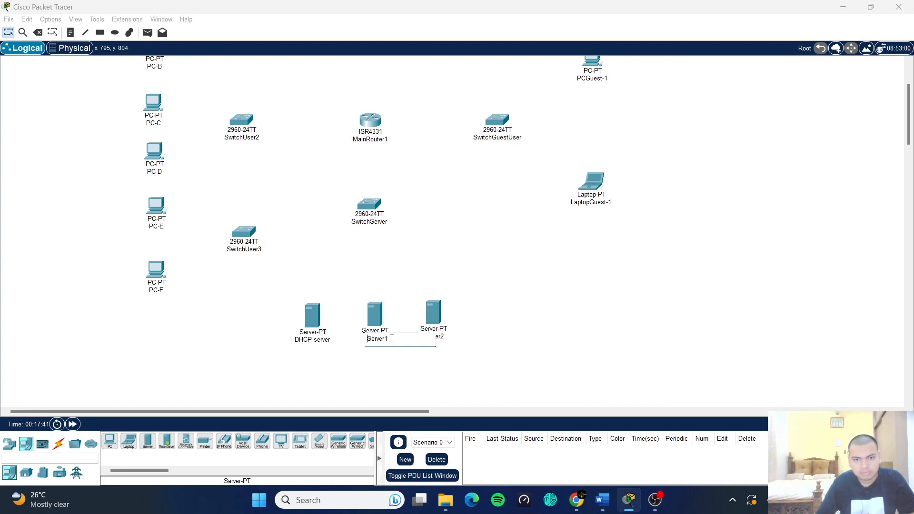
drag(392, 338, 374, 338)
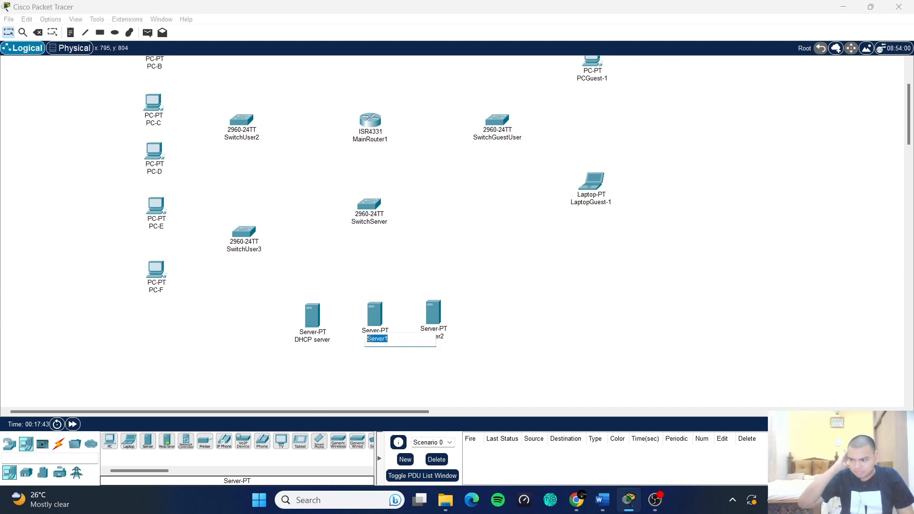
text(H)
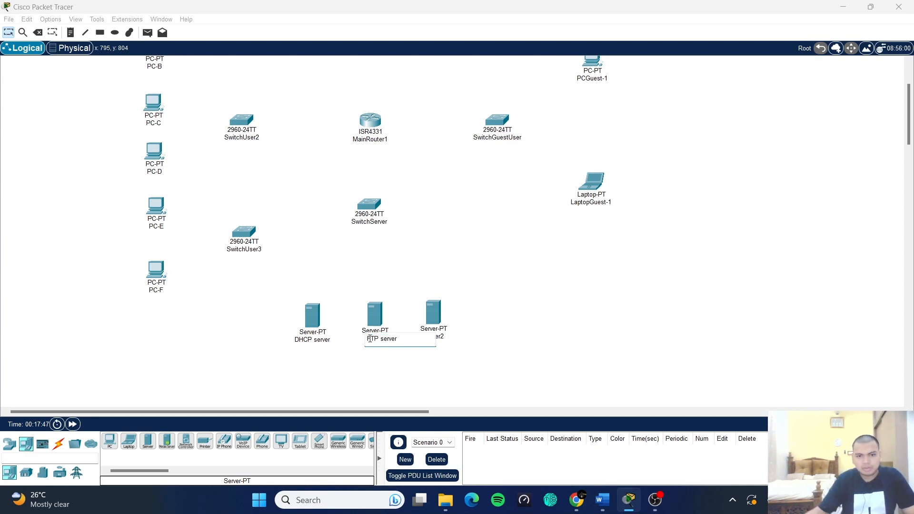
key(Return)
- Rename Server2 to 'DNS server'
click(443, 337)
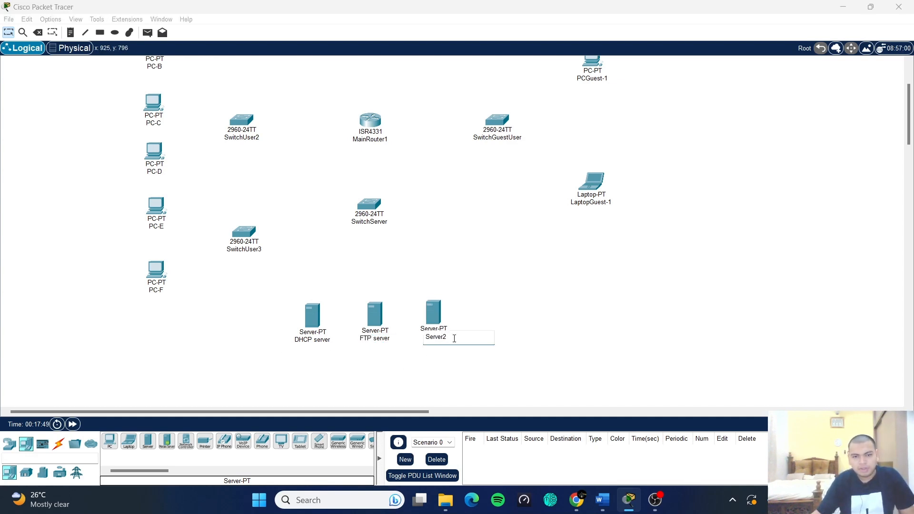
drag(455, 339, 429, 340)
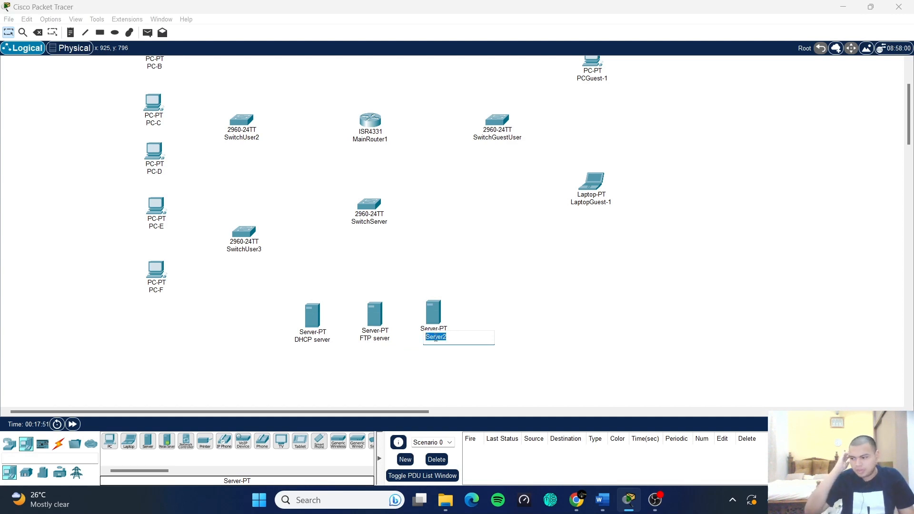
text(DNS s)
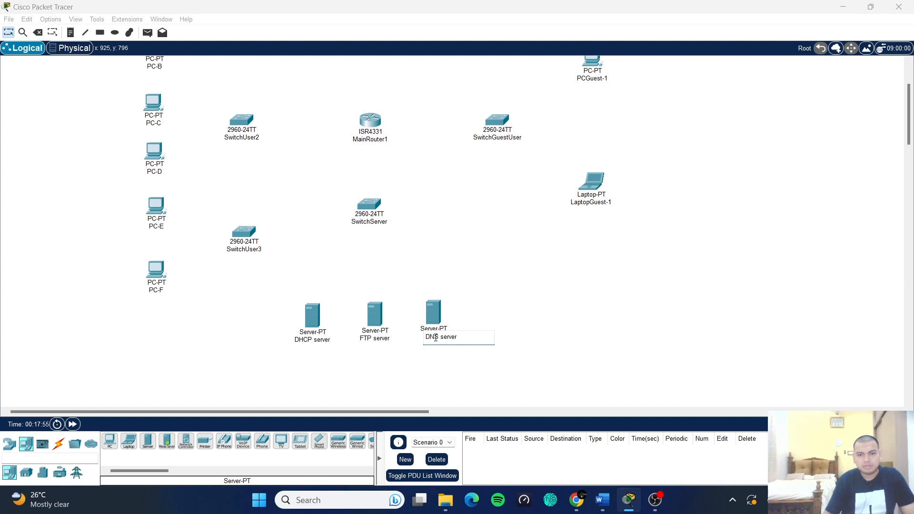
click(565, 365)
- Line up the DHCP, FTP and DNS servers in a row beneath SwitchServer
drag(432, 309, 439, 314)
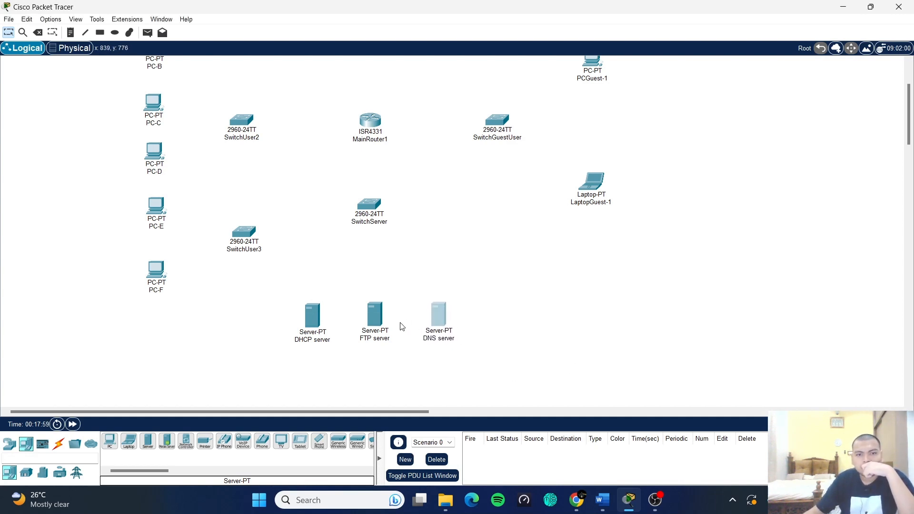
click(363, 316)
click(374, 315)
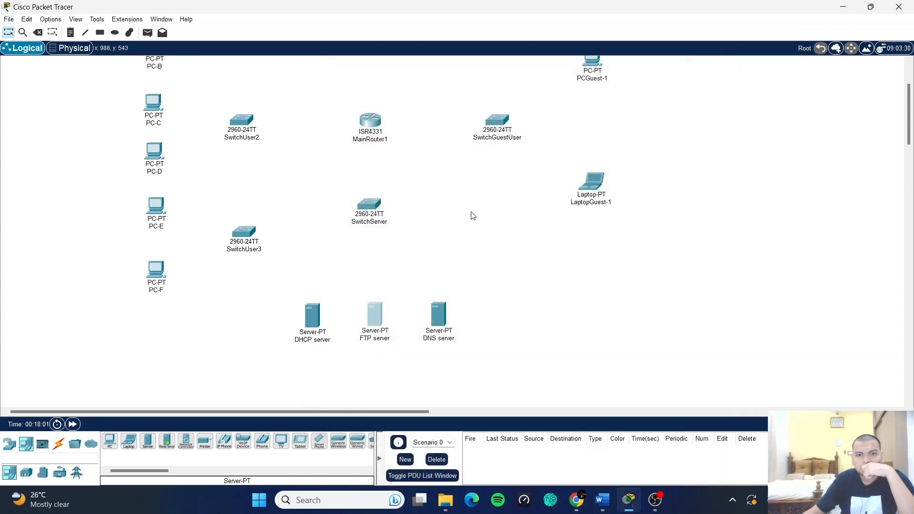
click(721, 72)
drag(370, 317, 364, 316)
drag(305, 323, 299, 322)
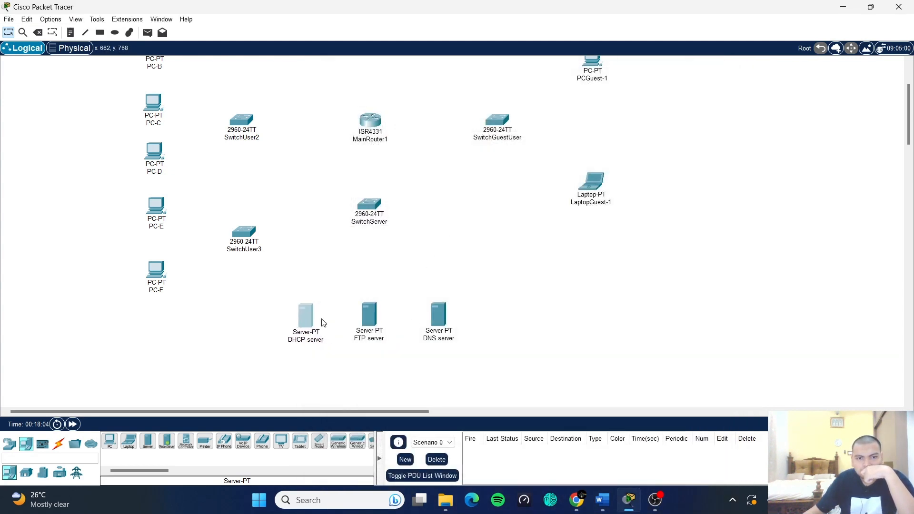
drag(438, 323, 440, 324)
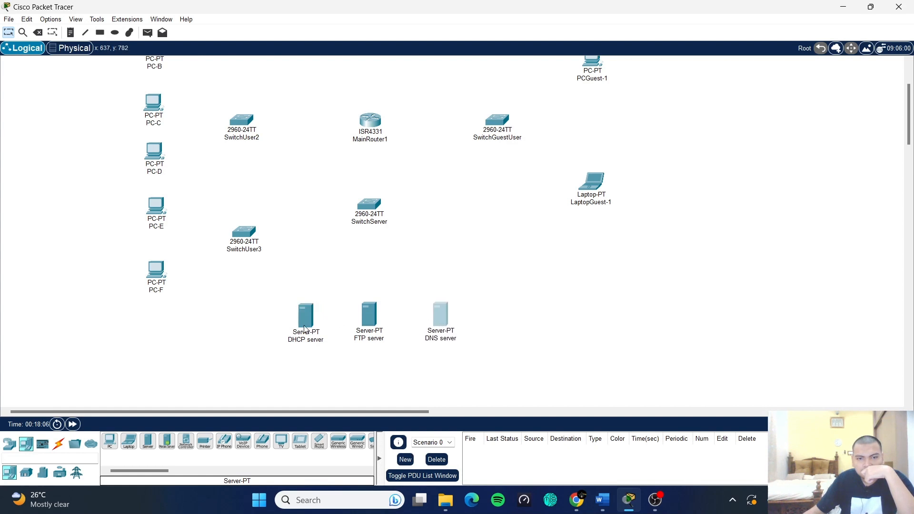
- Even out the spacing of the three server icons
drag(303, 321, 301, 321)
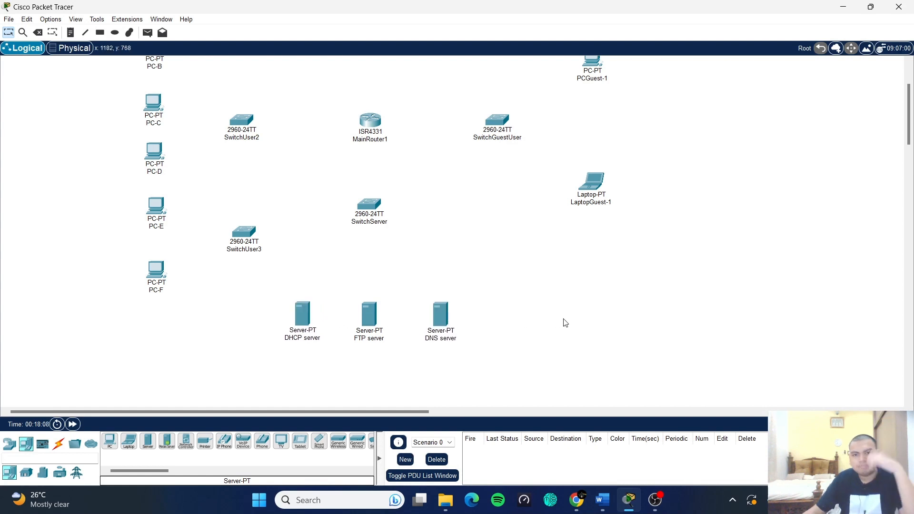
scroll(514, 320, up, 2)
scroll(514, 321, down, 1)
scroll(481, 296, up, 1)
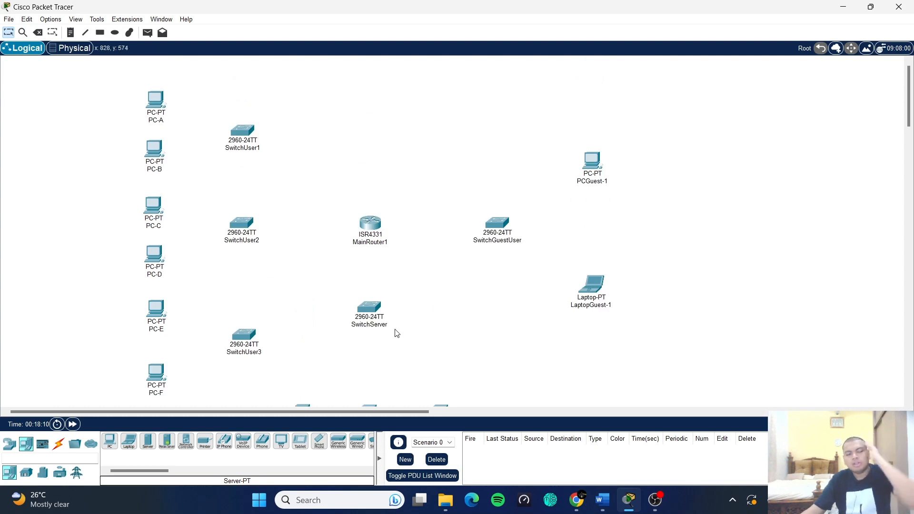
scroll(380, 319, down, 1)
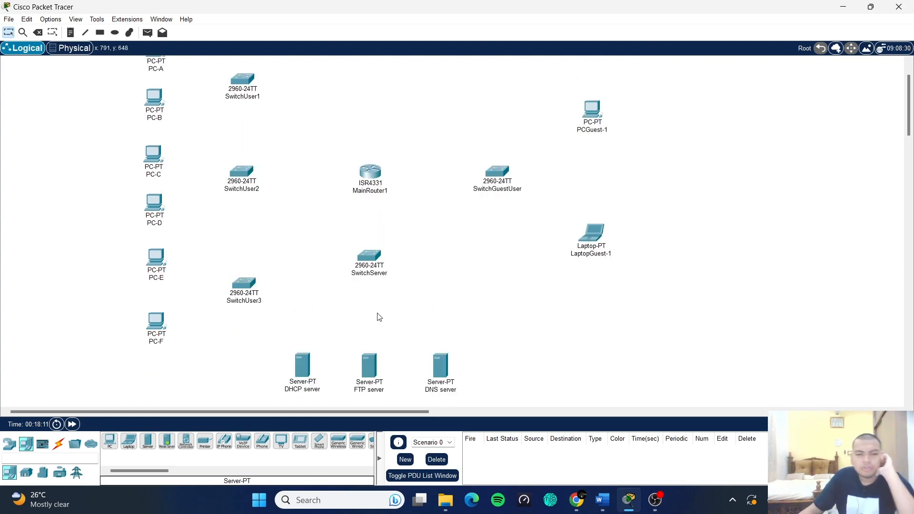
- Select the Copper Straight-Through cable from the Connections category
click(58, 444)
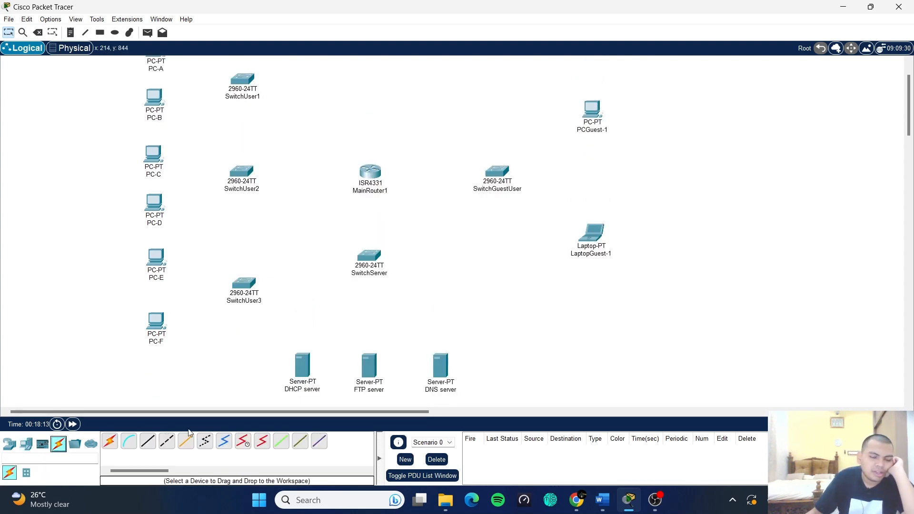
click(148, 443)
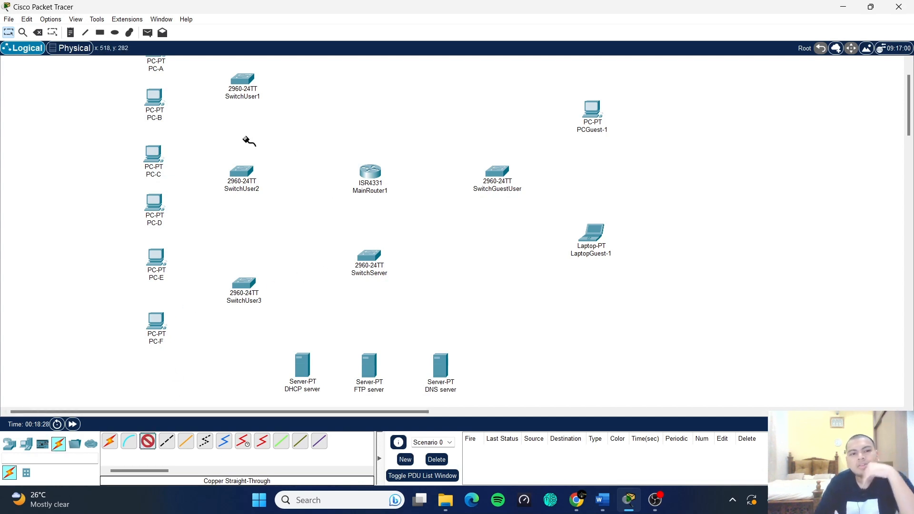
scroll(249, 241, up, 1)
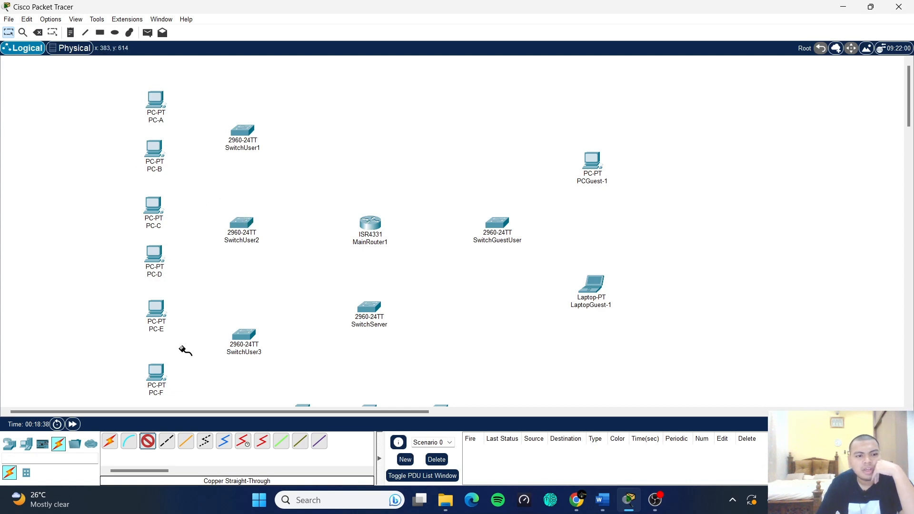
click(147, 444)
click(373, 225)
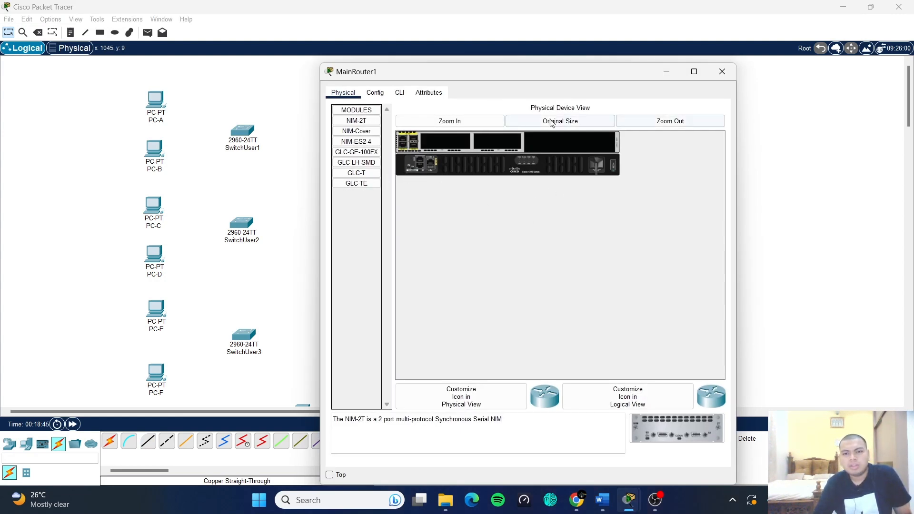
click(484, 118)
scroll(524, 203, right, 4)
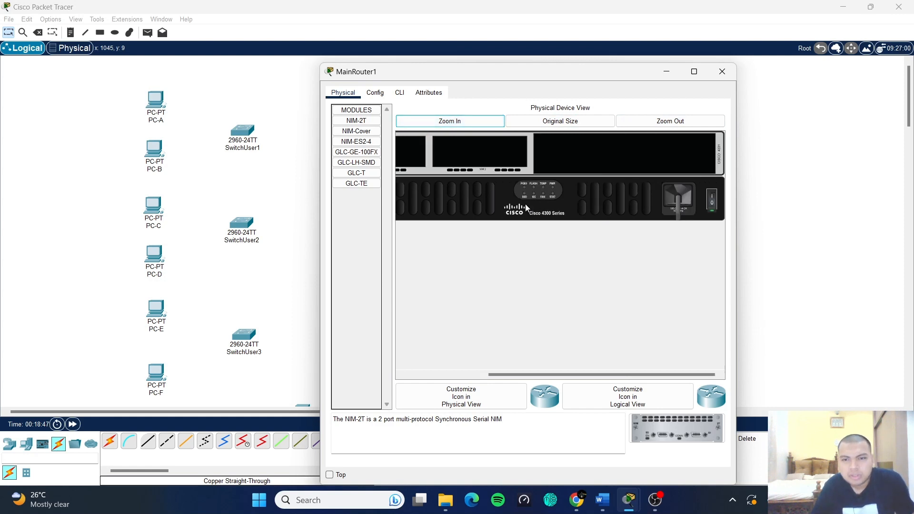
scroll(525, 203, left, 4)
scroll(495, 207, right, 4)
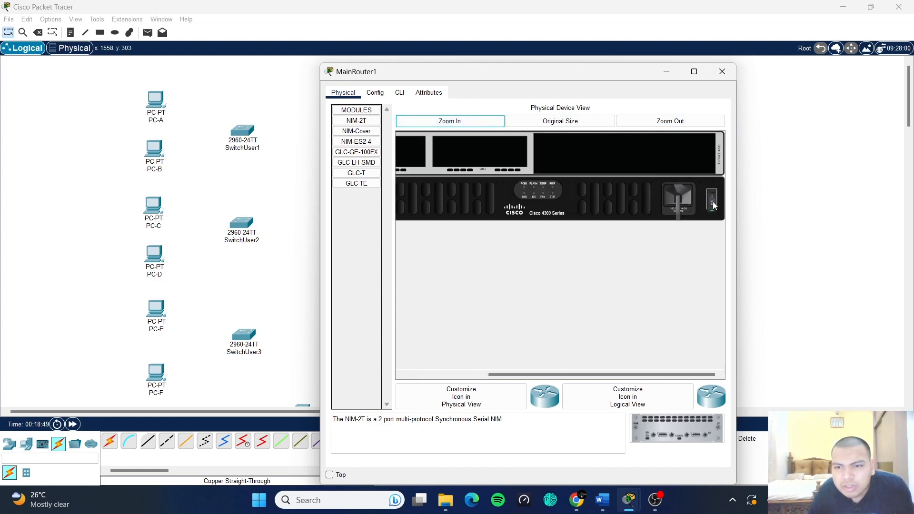
scroll(663, 233, left, 4)
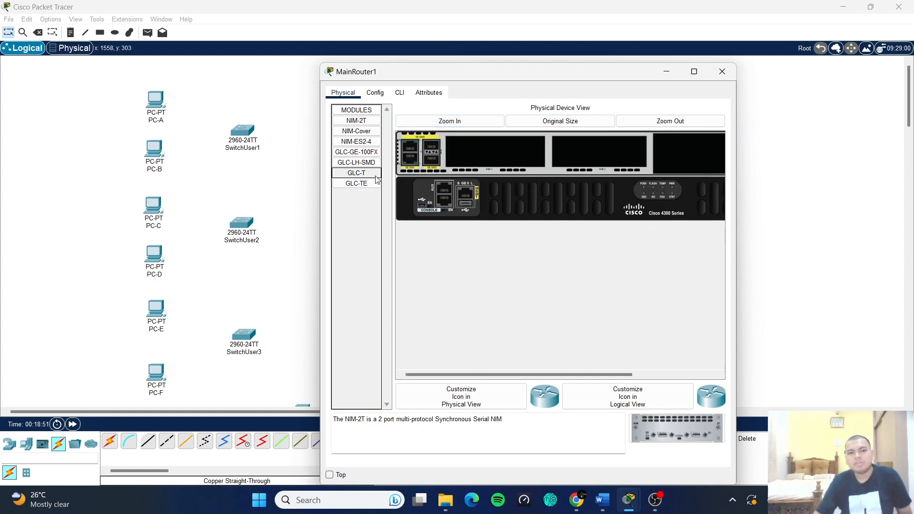
drag(356, 183, 560, 151)
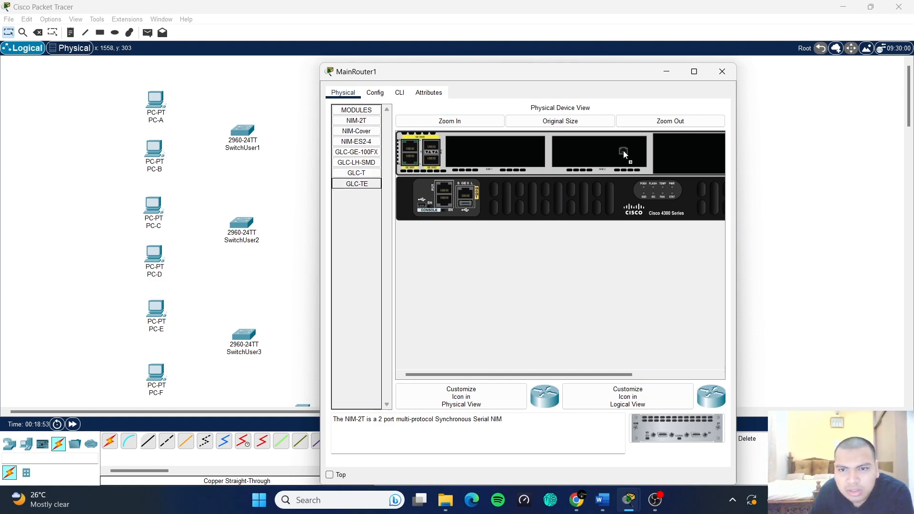
drag(618, 156, 431, 164)
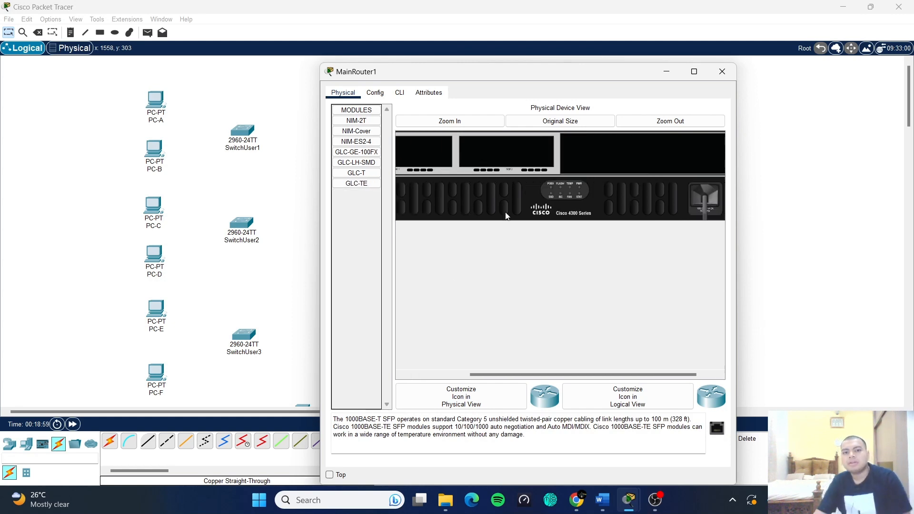
scroll(504, 214, right, 3)
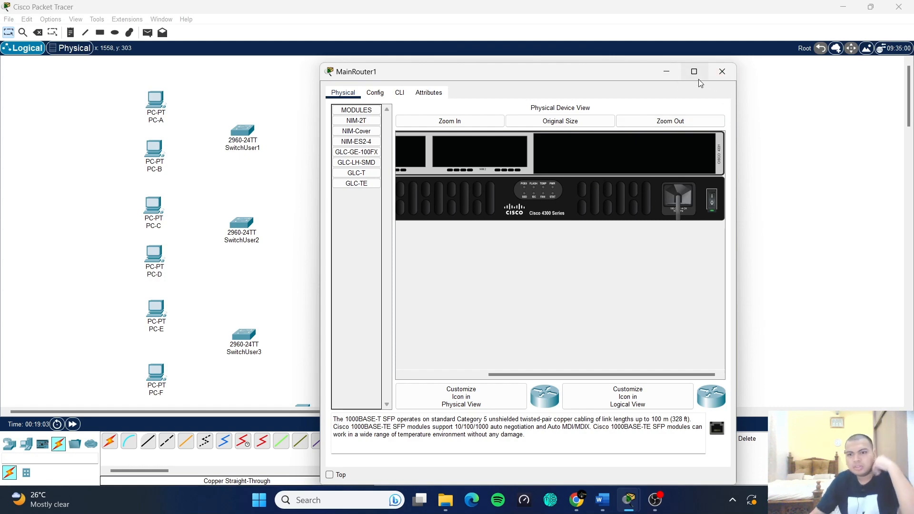
click(722, 72)
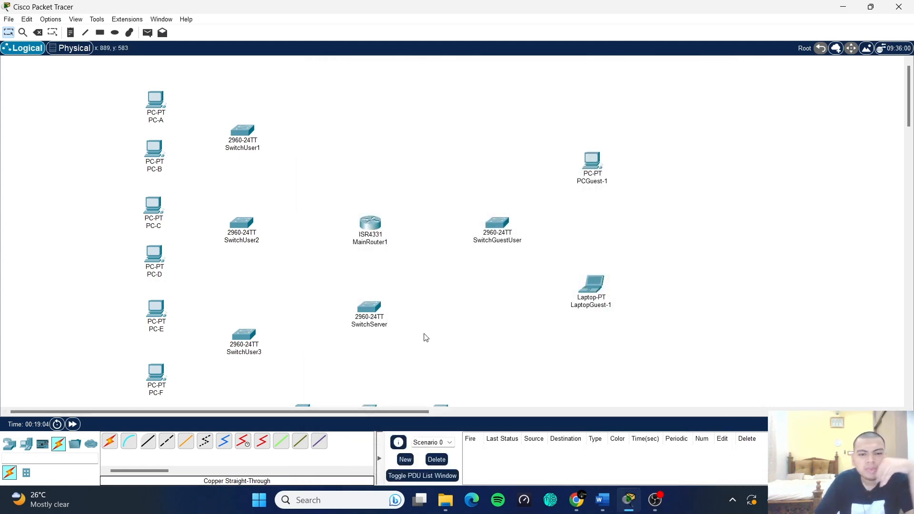
- Start a cable from SwitchUser1 Fa0/1 toward MainRouter1, then abandon it
drag(372, 306, 373, 307)
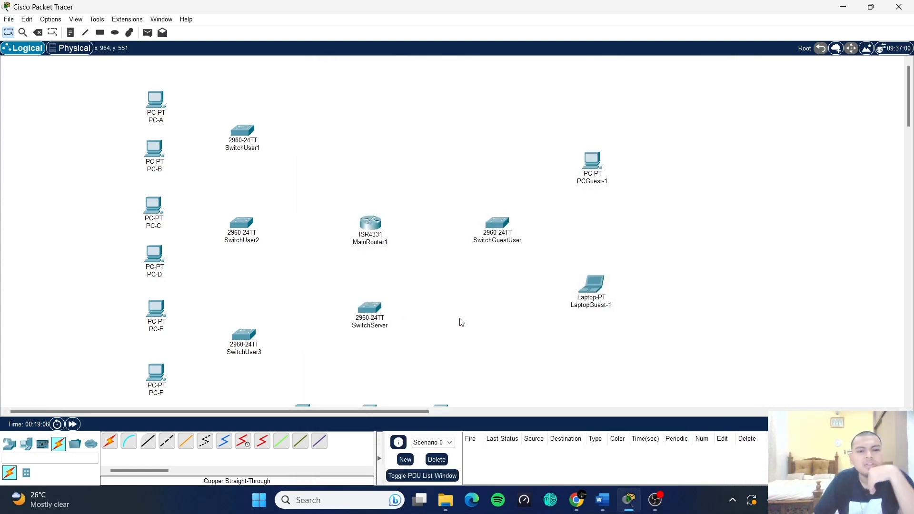
scroll(461, 322, down, 3)
scroll(461, 322, up, 3)
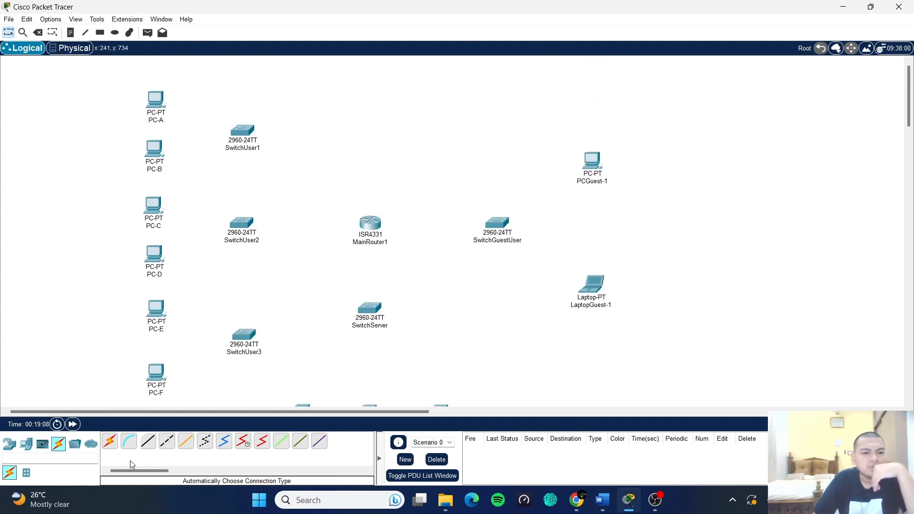
click(148, 440)
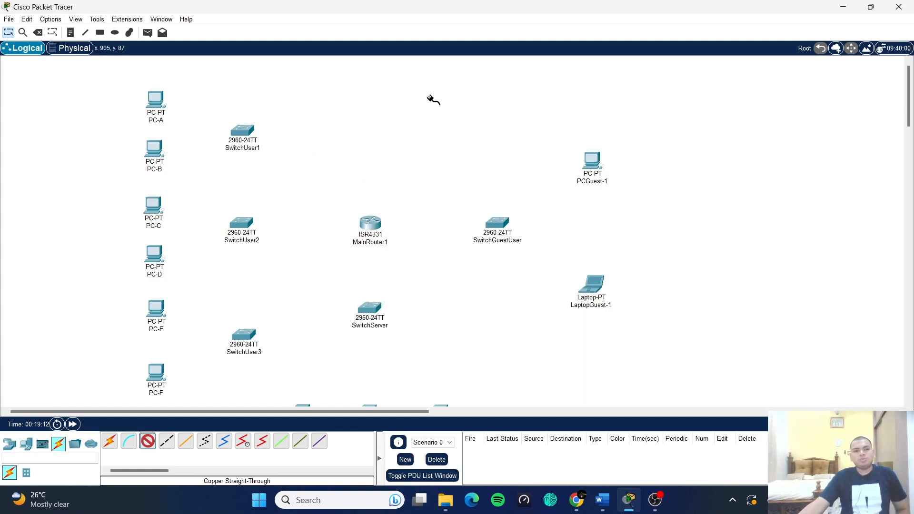
click(245, 131)
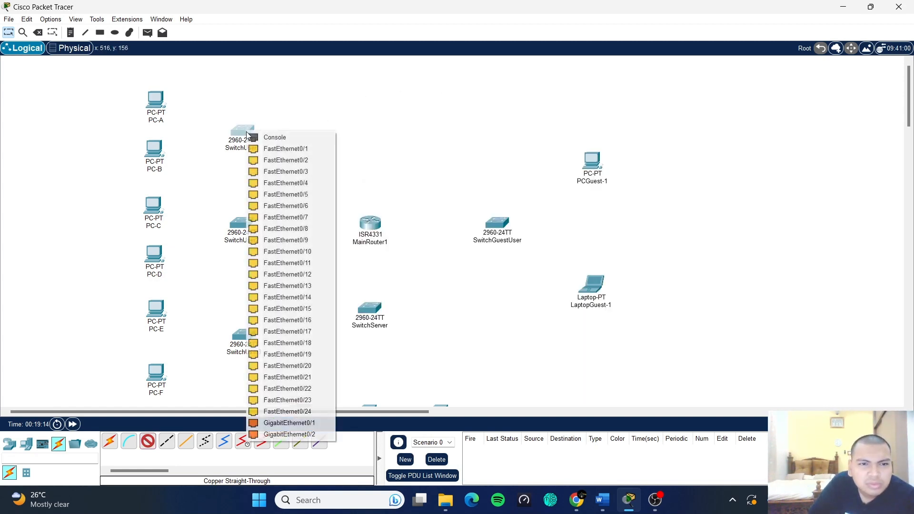
click(295, 150)
click(370, 222)
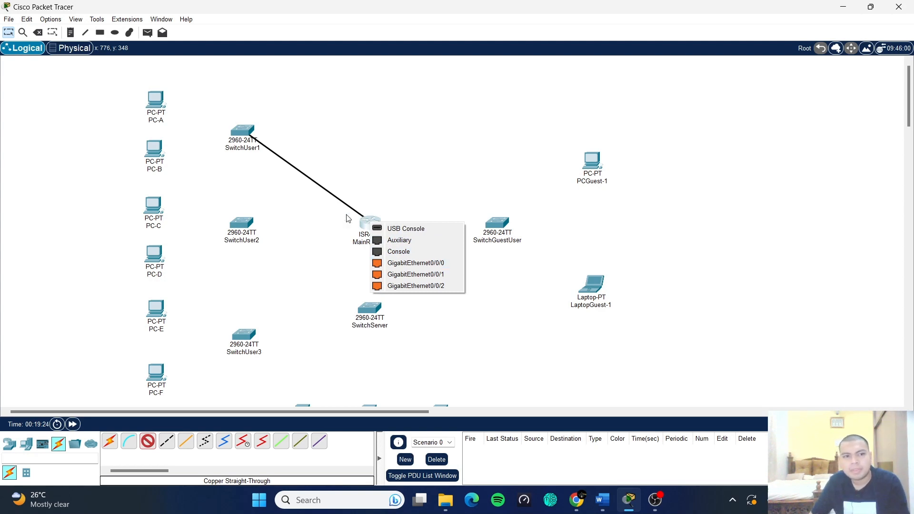
click(302, 168)
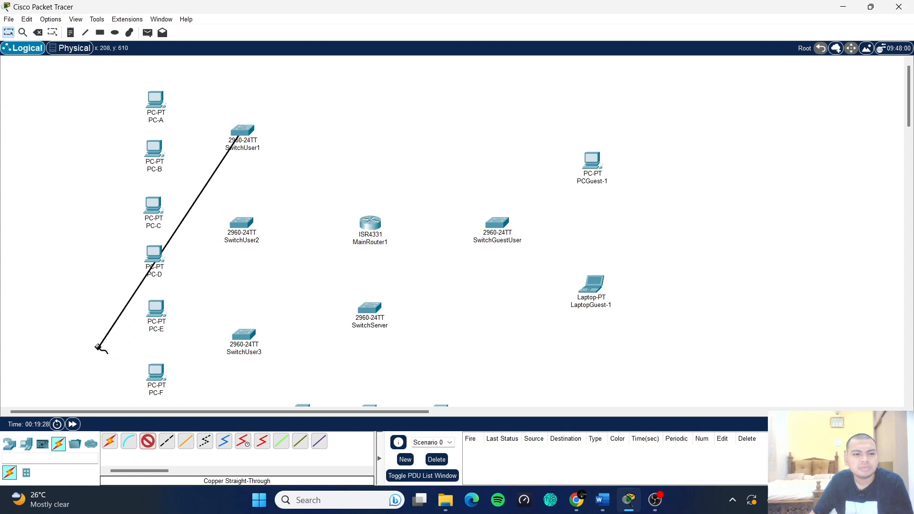
click(155, 446)
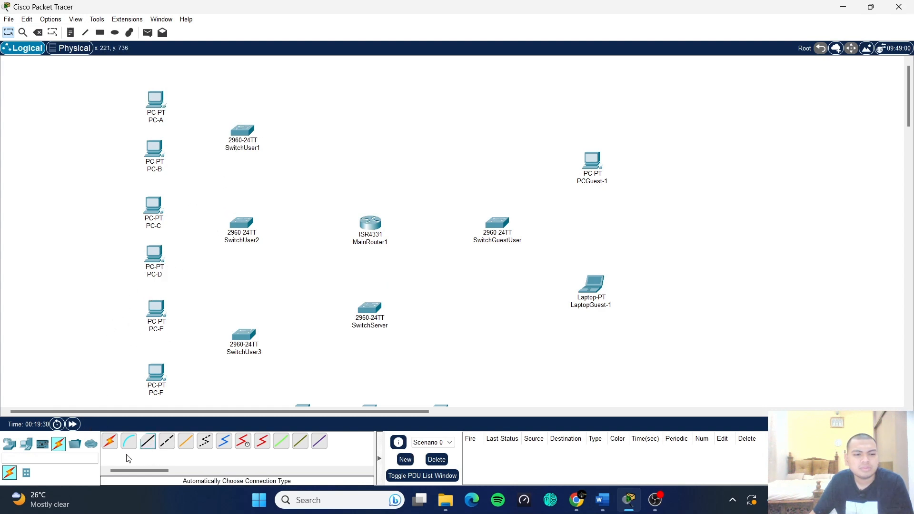
- Connect PC-A FastEthernet0 to SwitchUser1 FastEthernet0/1 with a copper straight-through cable
click(148, 441)
click(162, 103)
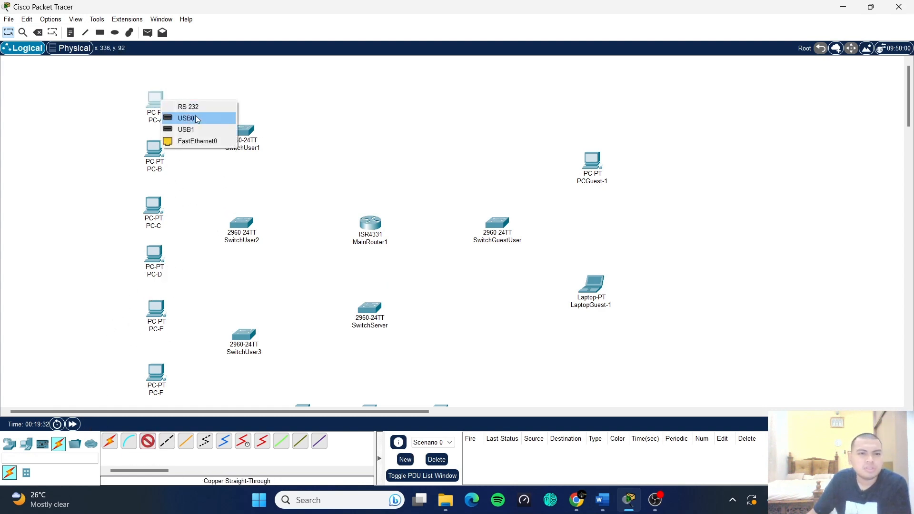
click(196, 141)
click(245, 135)
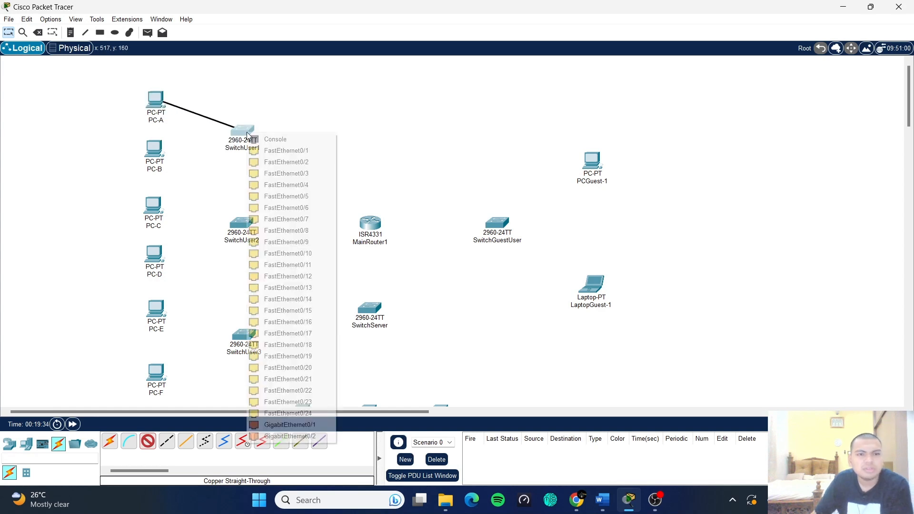
click(284, 151)
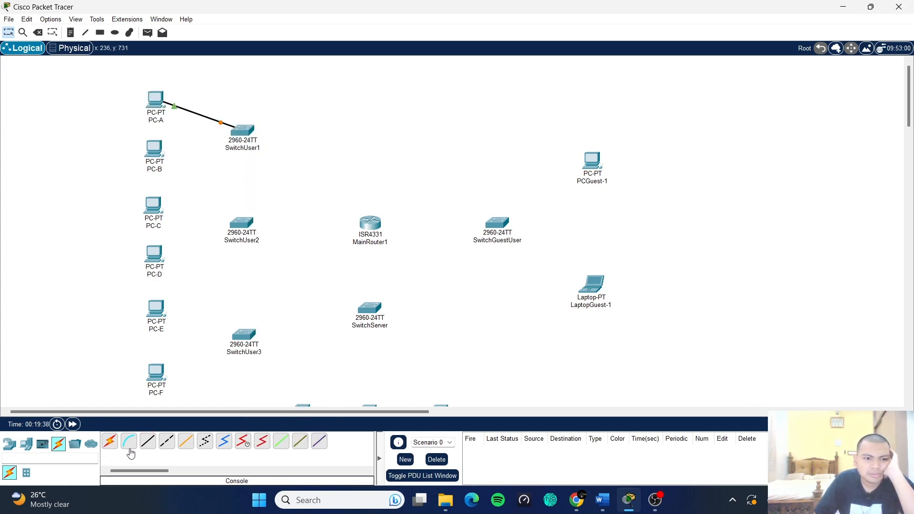
- Cable PC-B FastEthernet0 to SwitchUser1 FastEthernet0/2
click(148, 441)
click(157, 153)
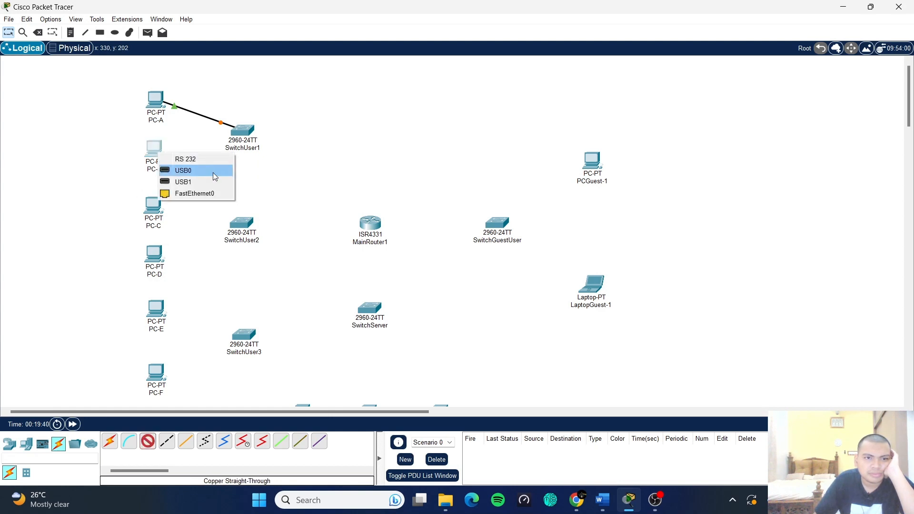
click(196, 192)
click(241, 135)
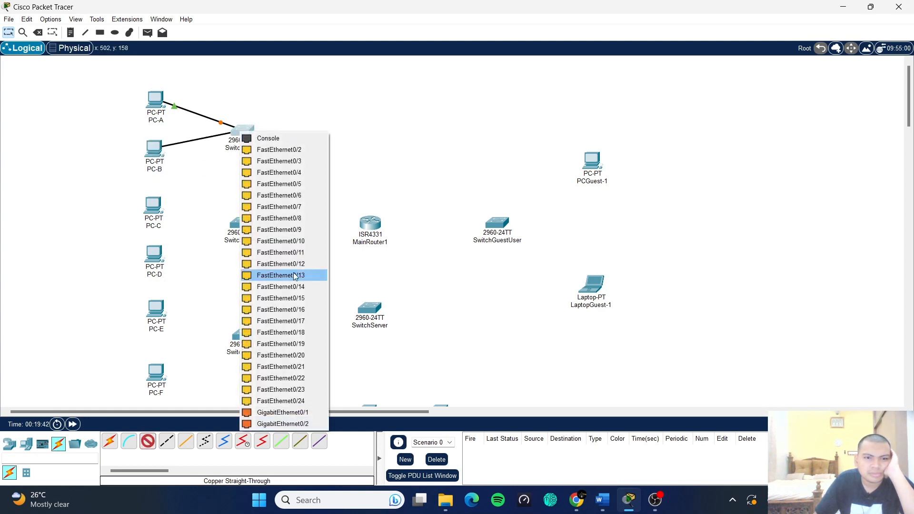
click(279, 149)
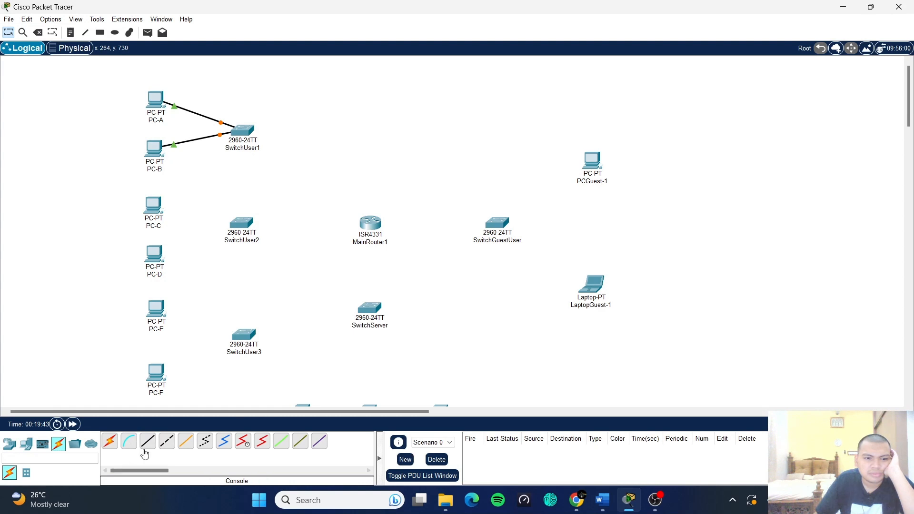
- Cable PC-C and PC-D FastEthernet0 ports to free SwitchUser2 ports
click(148, 441)
click(154, 207)
click(193, 246)
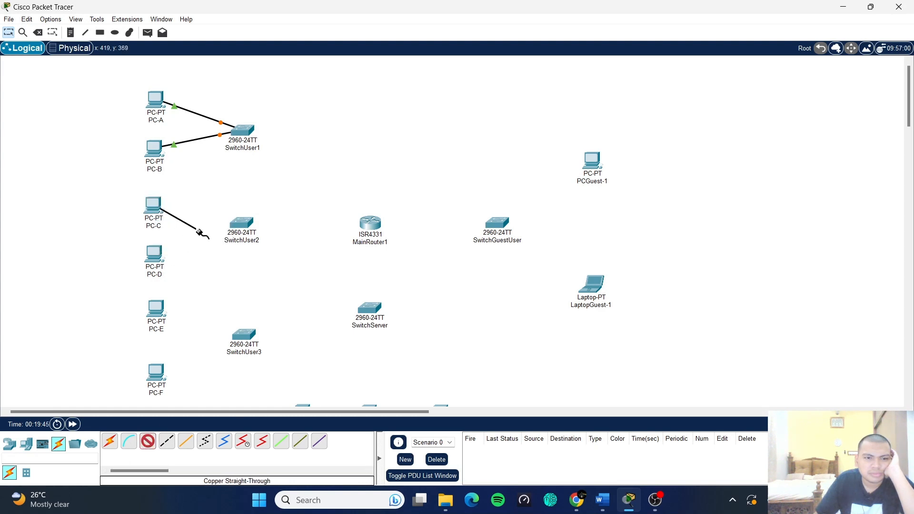
click(240, 222)
click(270, 24)
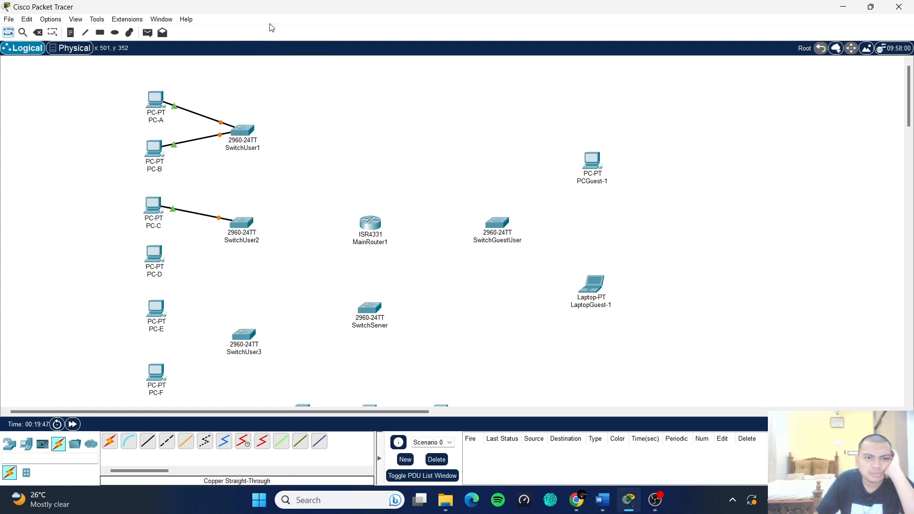
click(148, 441)
click(156, 259)
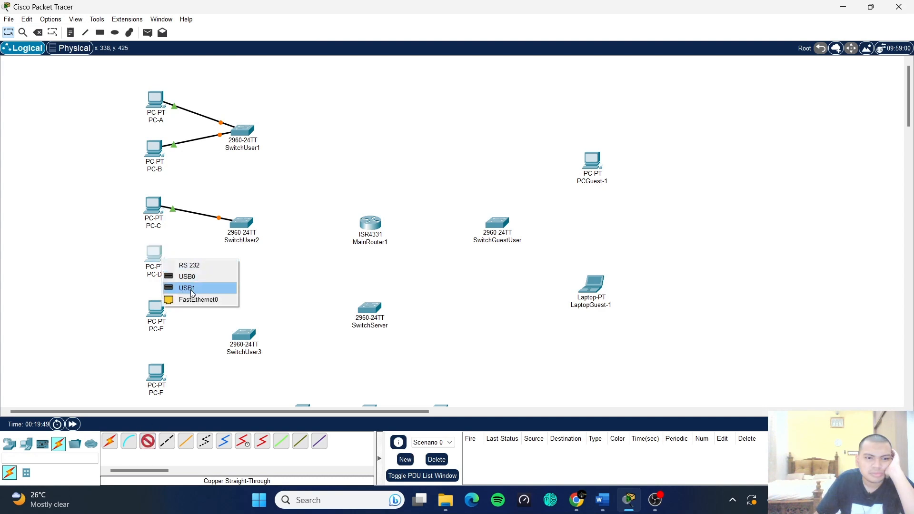
click(193, 299)
click(241, 225)
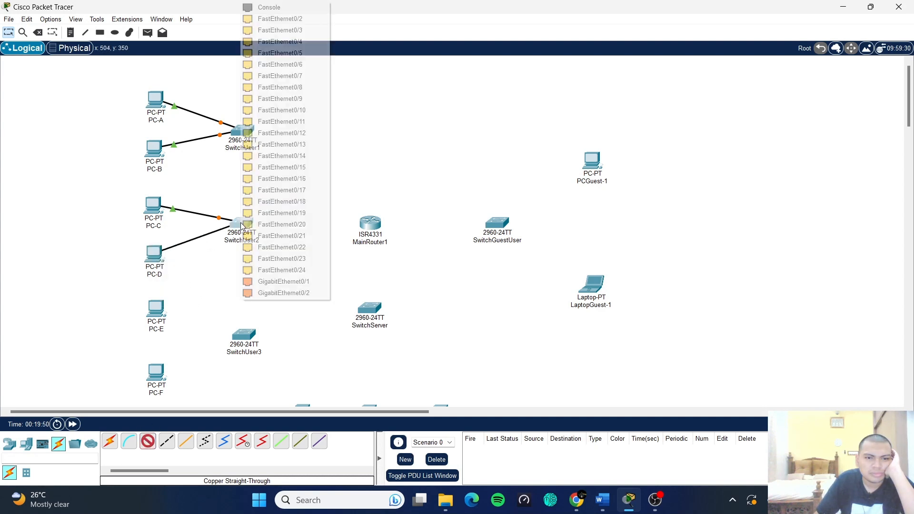
click(292, 24)
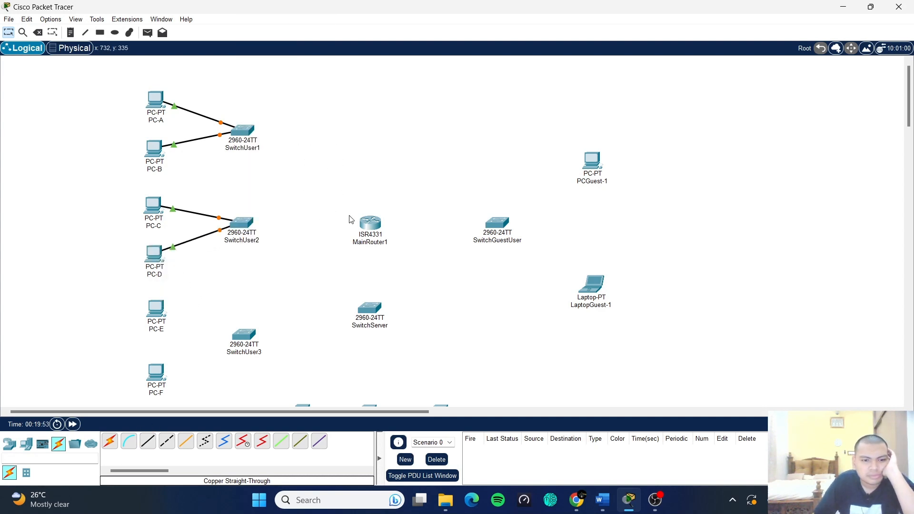
- Cable PC-E and PC-F FastEthernet0 ports to SwitchUser3, starting at FastEthernet0/1
click(148, 441)
click(155, 310)
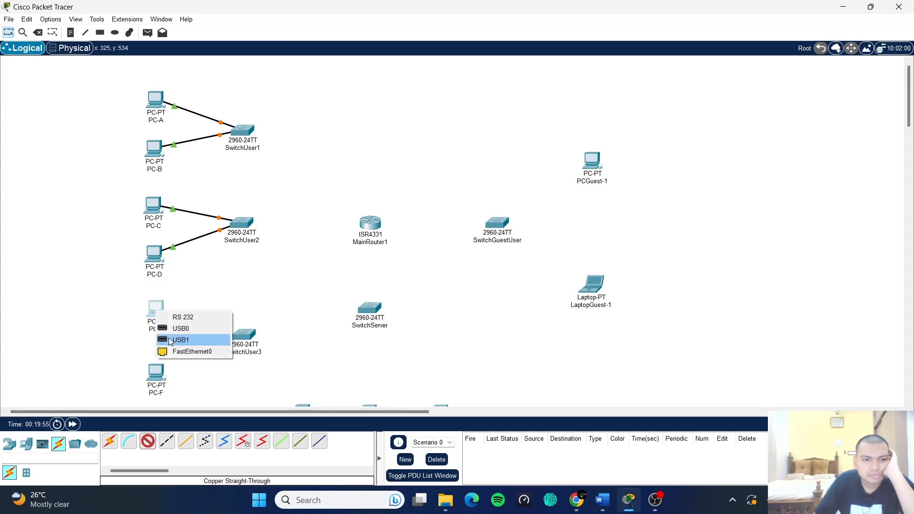
click(194, 351)
click(243, 334)
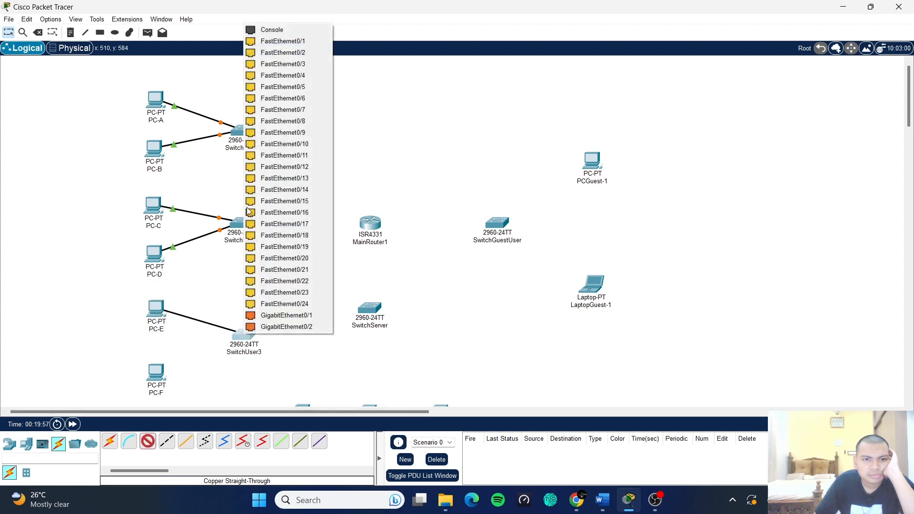
click(286, 40)
click(148, 442)
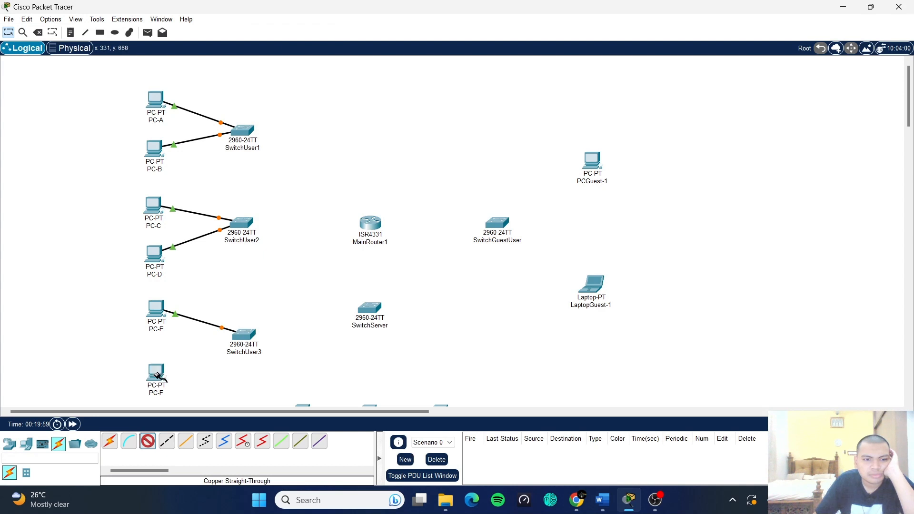
click(158, 376)
click(191, 417)
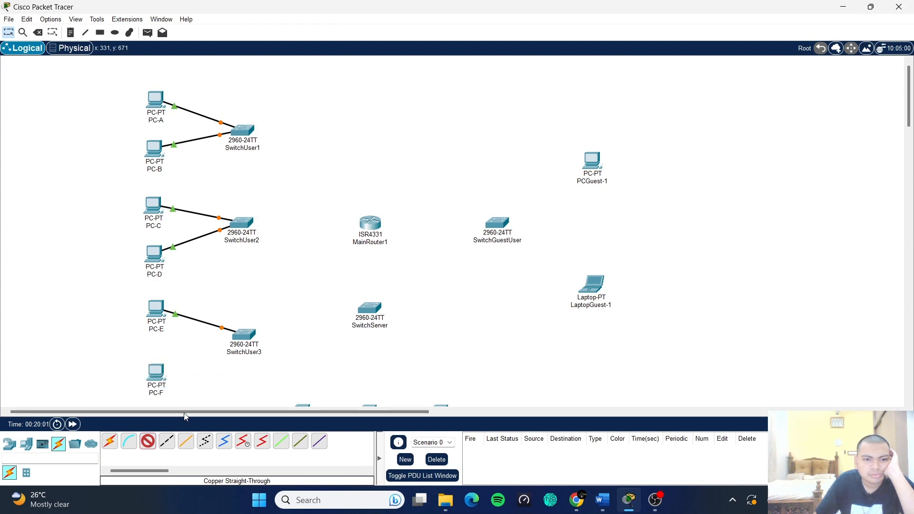
click(248, 333)
click(307, 54)
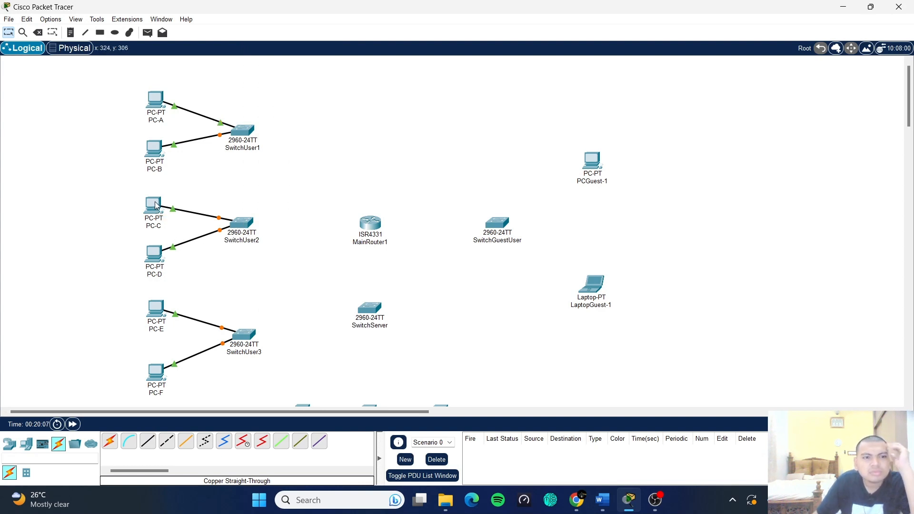
- Lower SwitchUser2 and MainRouter1 slightly, then run a cable from SwitchUser2 Fa0/3 toward MainRouter1
drag(241, 232, 242, 232)
drag(363, 231, 364, 238)
click(393, 225)
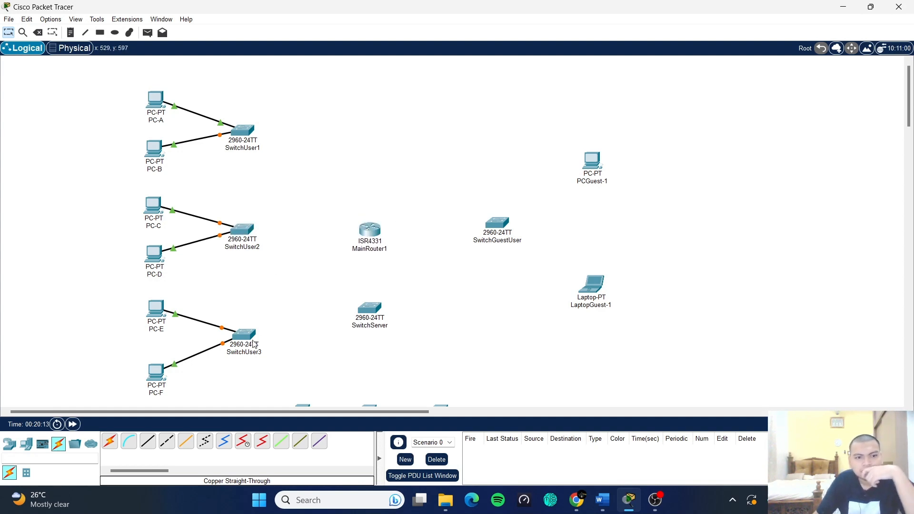
click(148, 442)
click(244, 236)
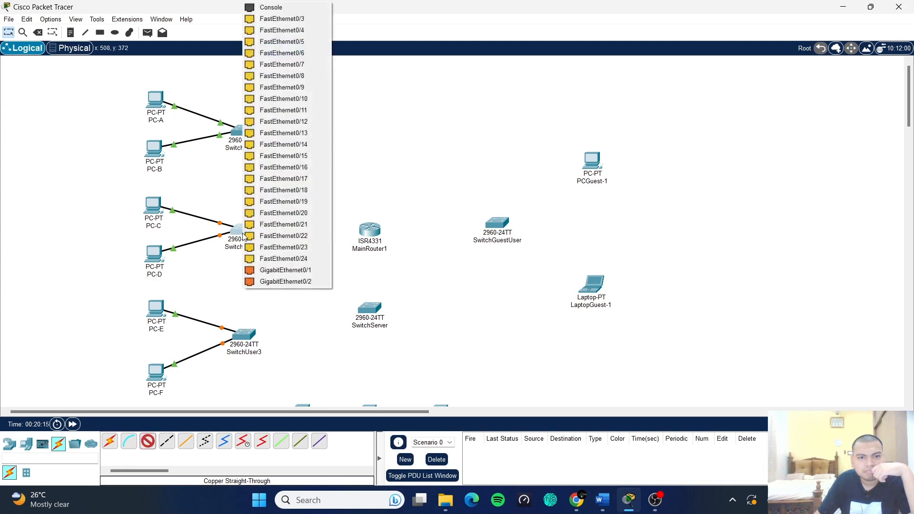
click(281, 20)
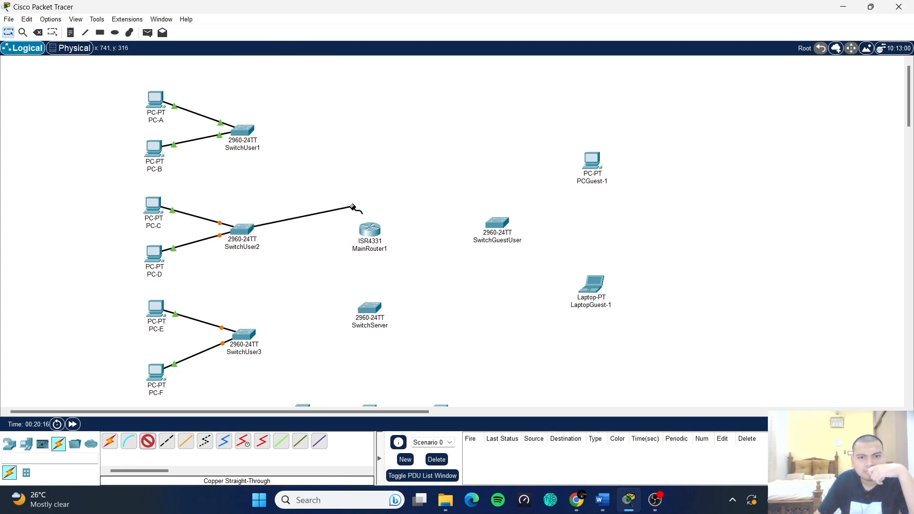
click(371, 232)
- Plug the SwitchUser2 uplink into MainRouter1, then cable SwitchServer Fa0/1 to router Gi0/0/1
click(415, 275)
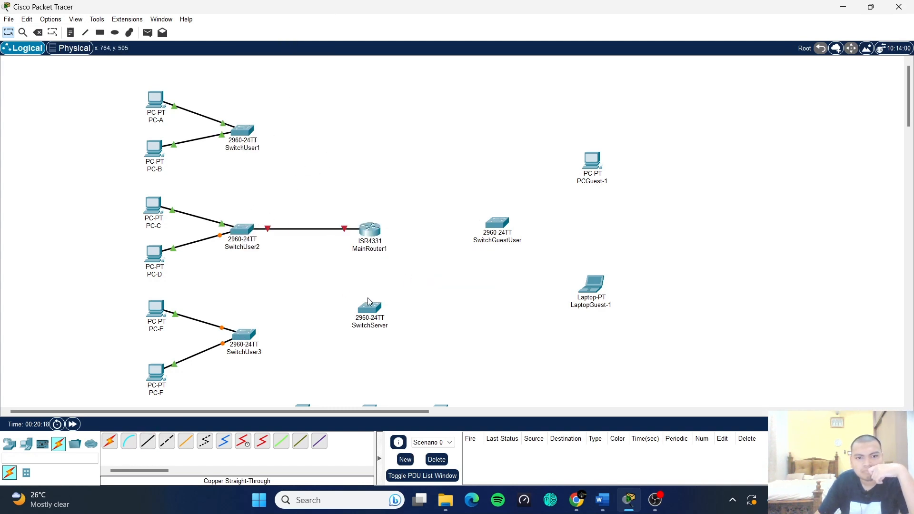
drag(366, 319, 368, 338)
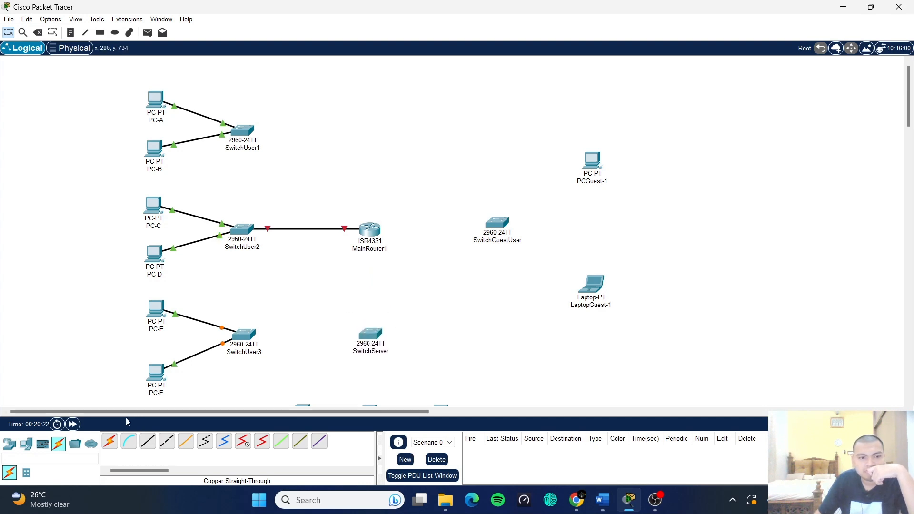
click(148, 444)
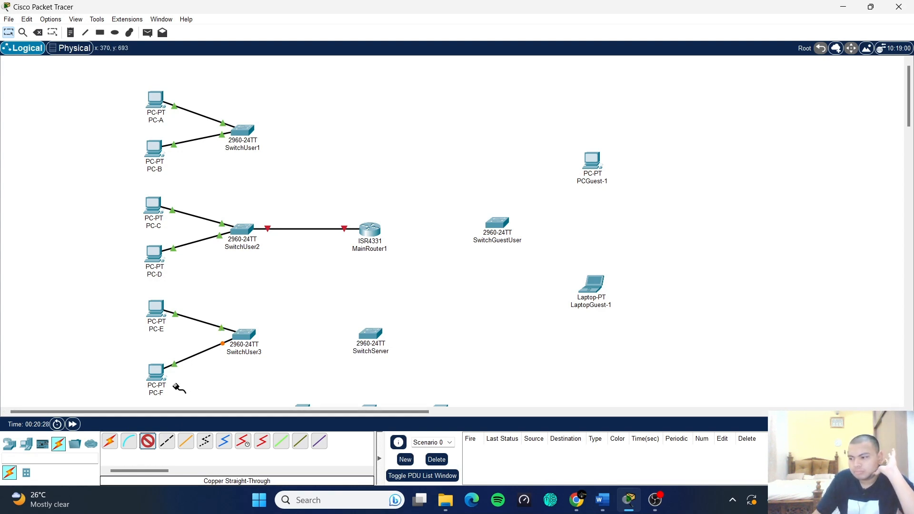
click(371, 334)
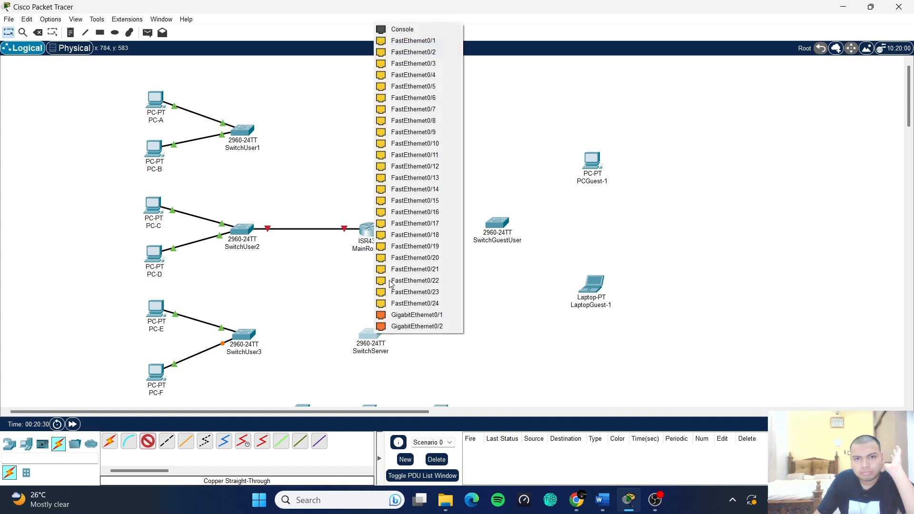
click(438, 41)
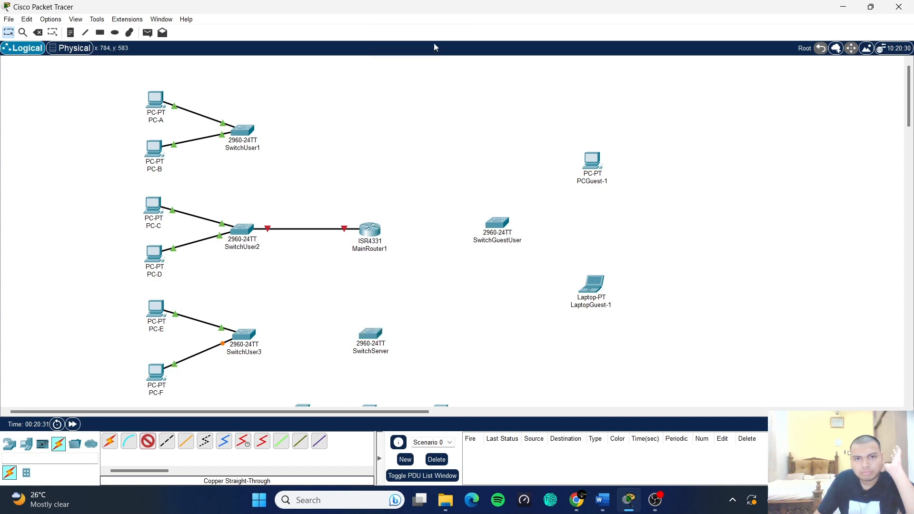
click(373, 232)
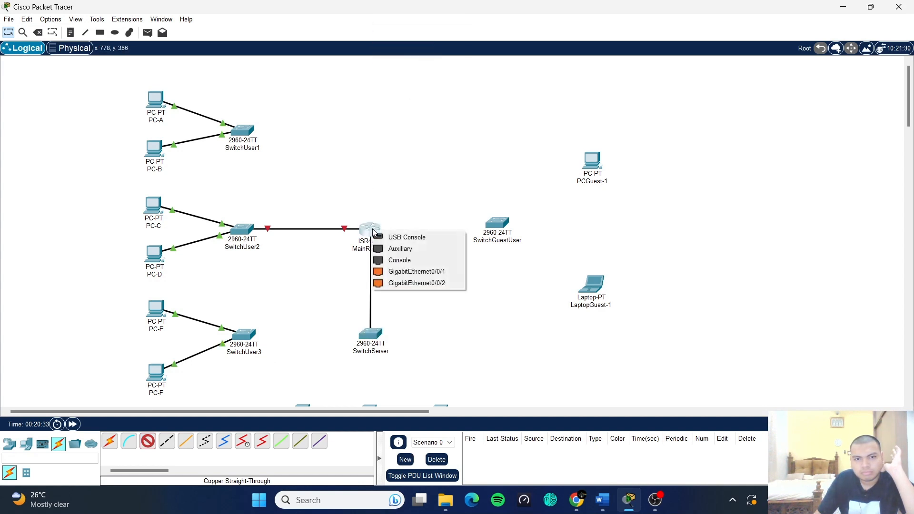
click(435, 272)
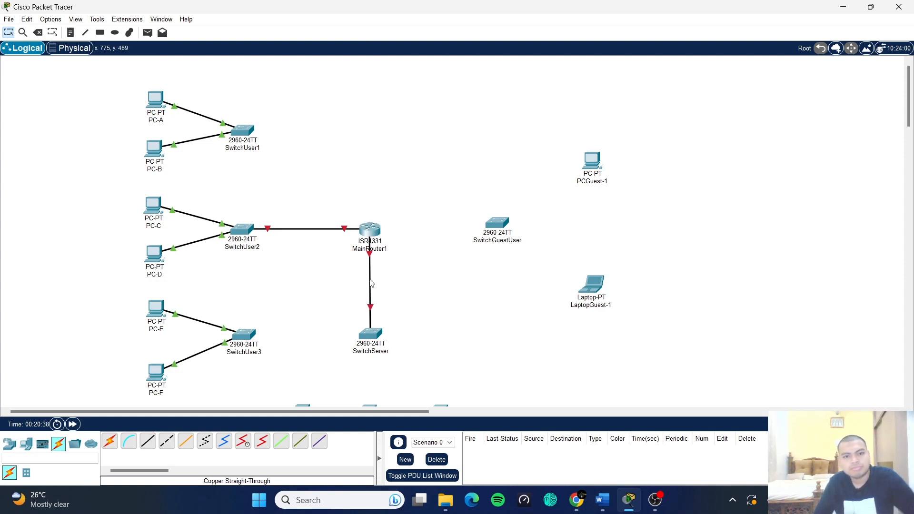
- Cable SwitchGuestUser Fa0/1 to MainRouter1 GigabitEthernet0/0/2
click(145, 444)
click(497, 225)
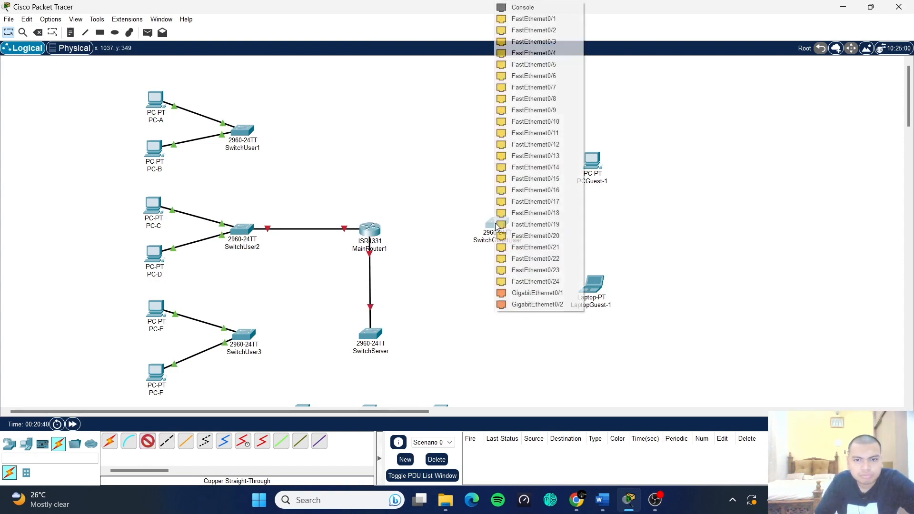
click(531, 19)
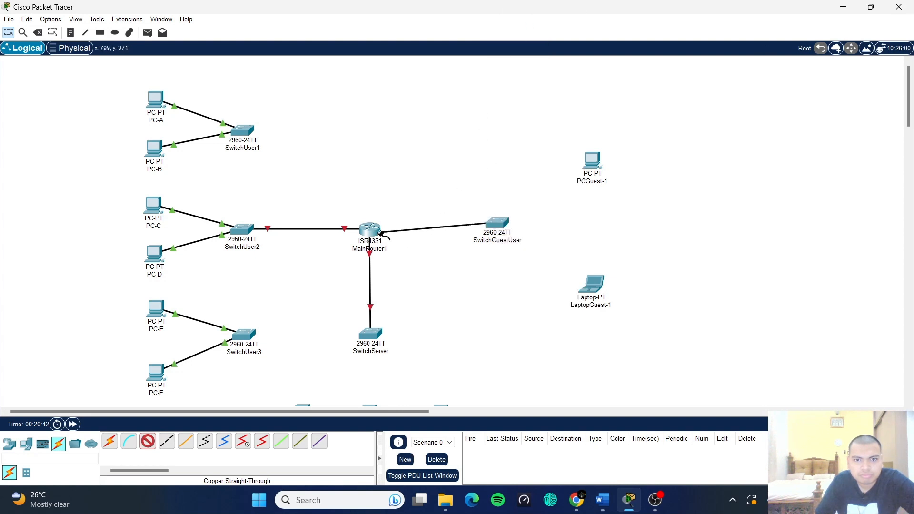
click(370, 230)
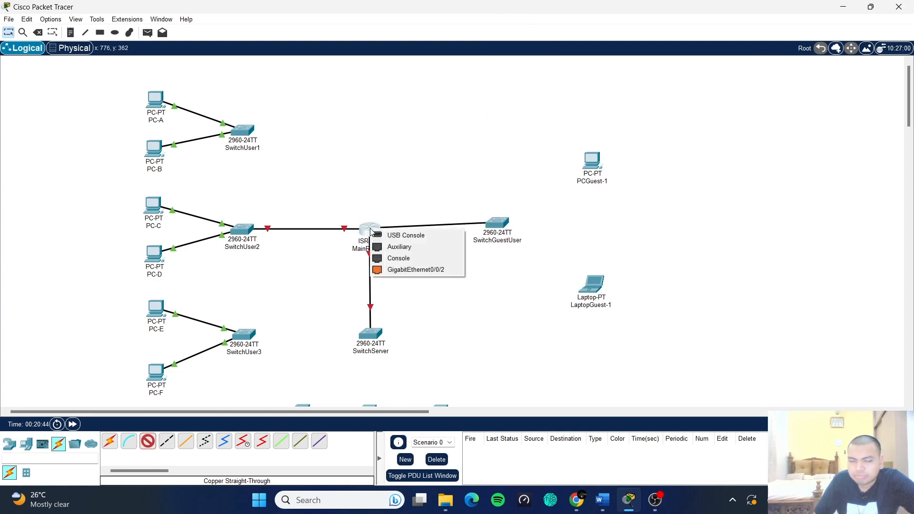
click(404, 270)
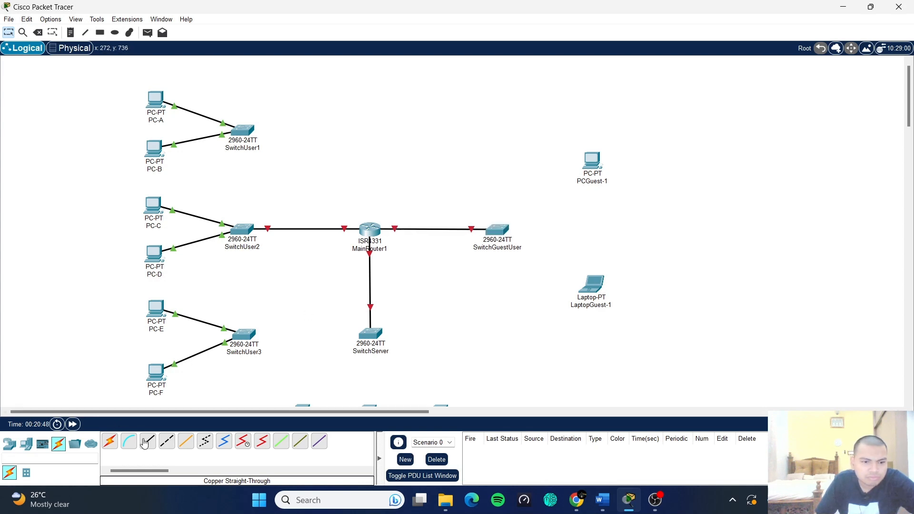
- Cable SwitchGuestUser's FastEthernet0/2 to PCGuest-1's FastEthernet0
click(501, 232)
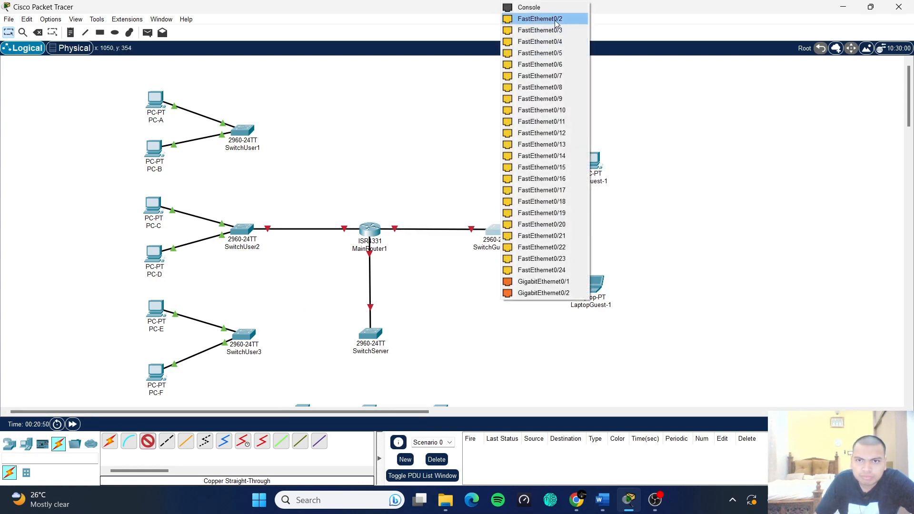
click(528, 19)
click(589, 154)
click(624, 200)
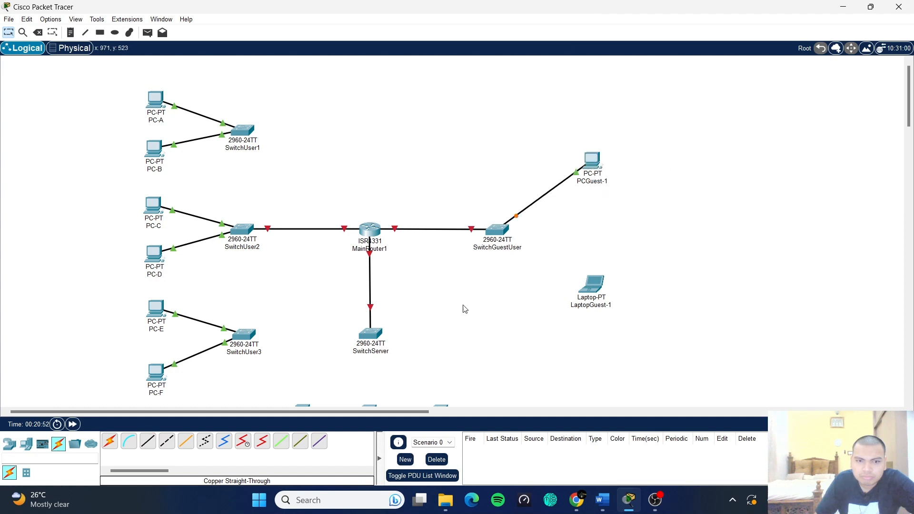
- Connect LaptopGuest-1's FastEthernet0 to SwitchGuestUser with a Copper Straight-Through cable
click(147, 448)
click(590, 288)
click(611, 328)
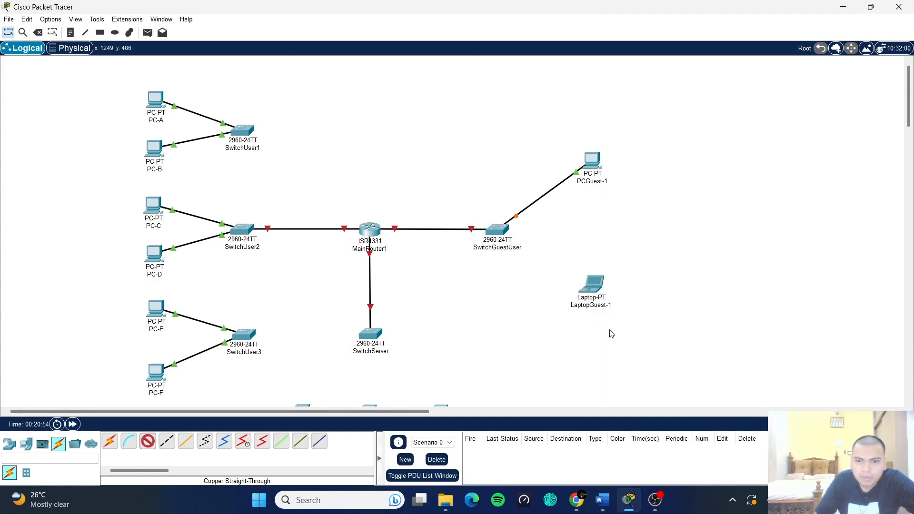
click(490, 230)
click(573, 26)
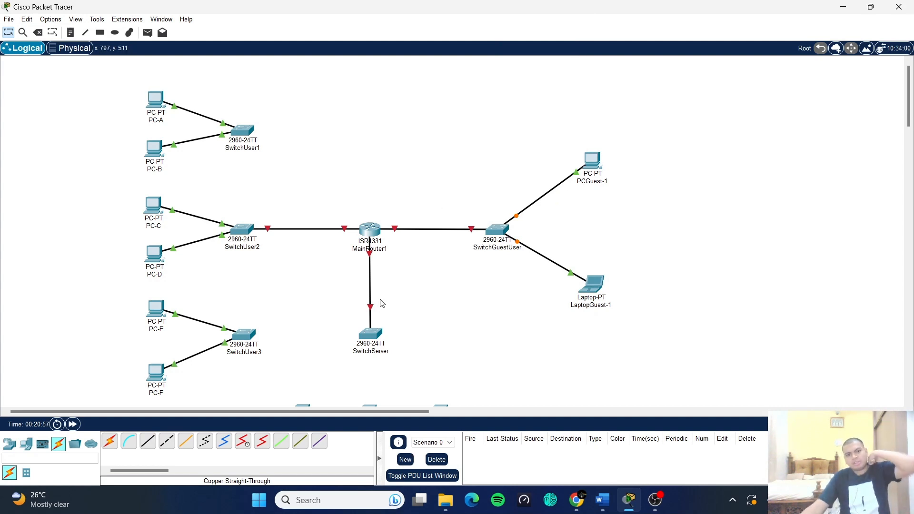
scroll(392, 304, down, 3)
- Cable the DHCP and FTP servers to SwitchServer ports Fa0/2 and Fa0/3 with straight-through copper
click(147, 441)
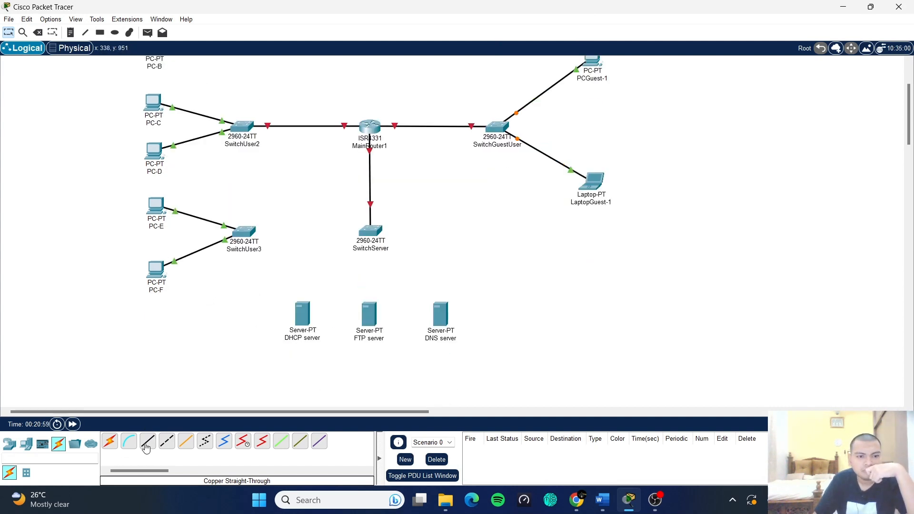
click(303, 314)
click(333, 319)
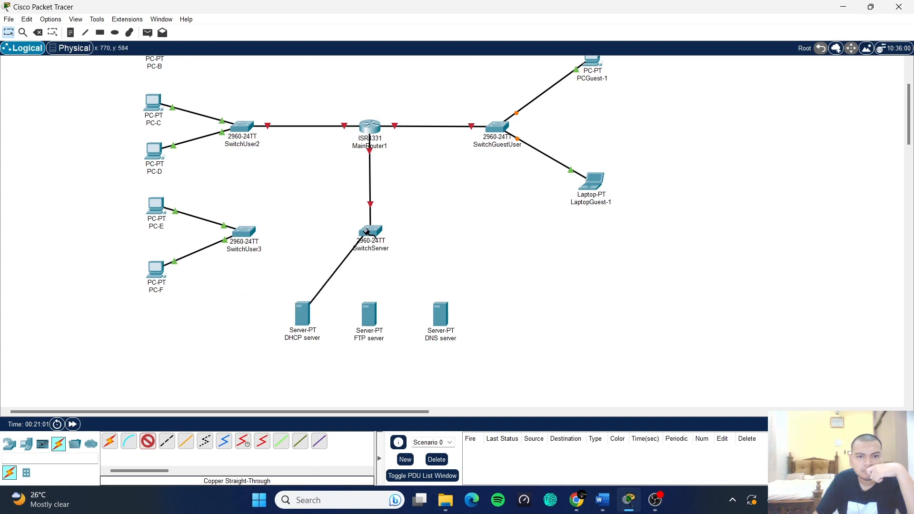
click(369, 233)
click(409, 19)
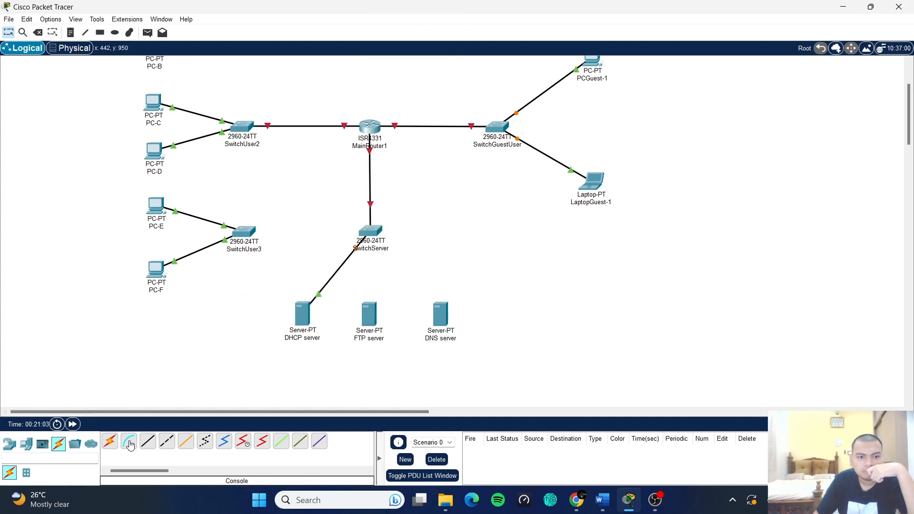
click(366, 310)
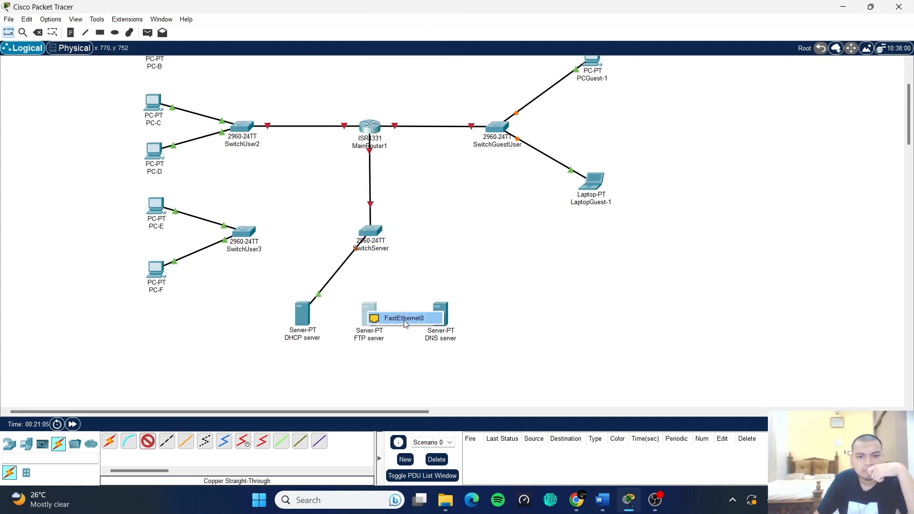
click(401, 317)
click(367, 232)
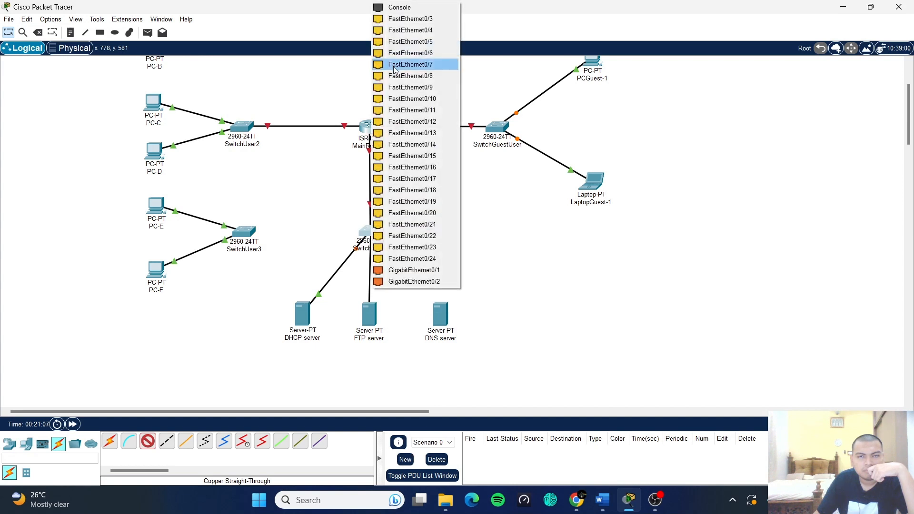
click(399, 20)
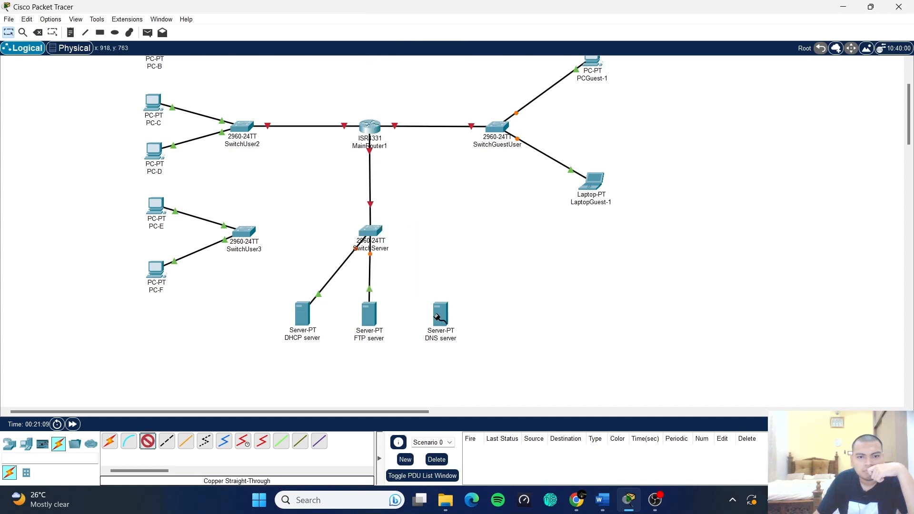
- Cable the DNS server to SwitchServer Fa0/4 and nudge the FTP server into place
click(448, 314)
click(479, 323)
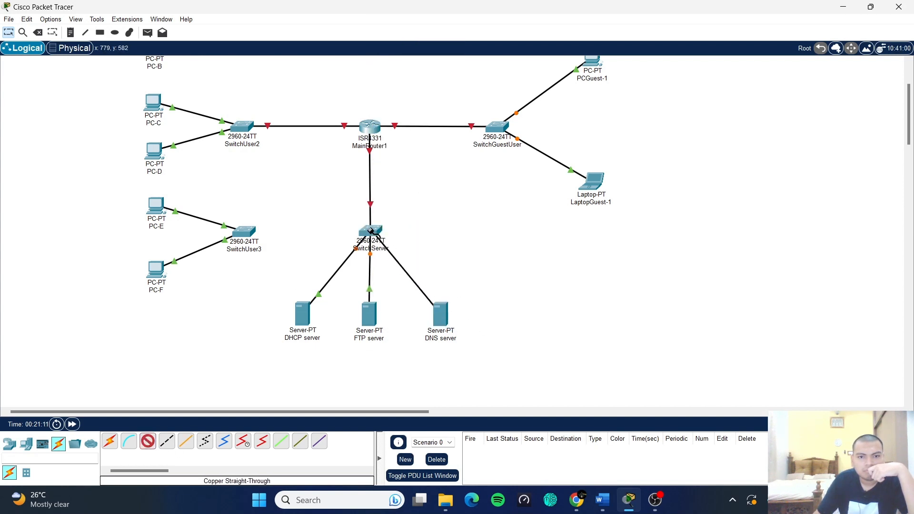
click(371, 233)
click(400, 248)
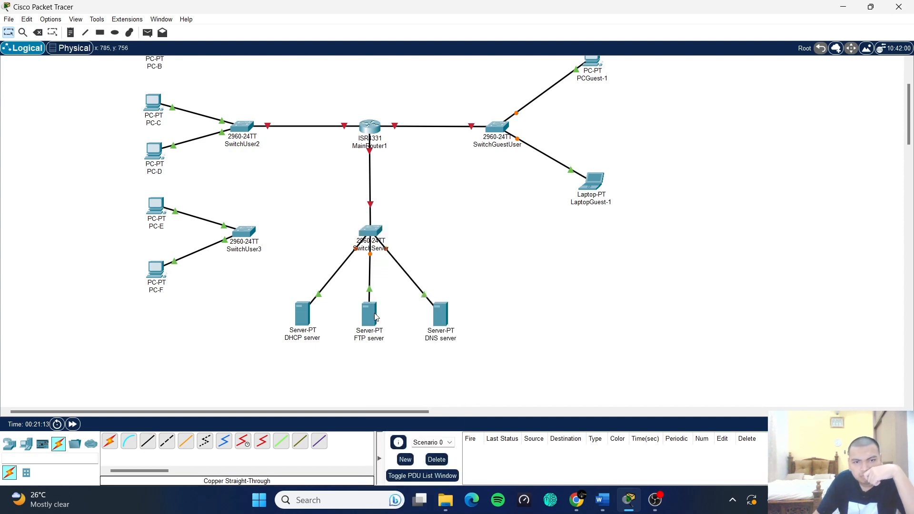
drag(371, 315, 372, 317)
click(390, 308)
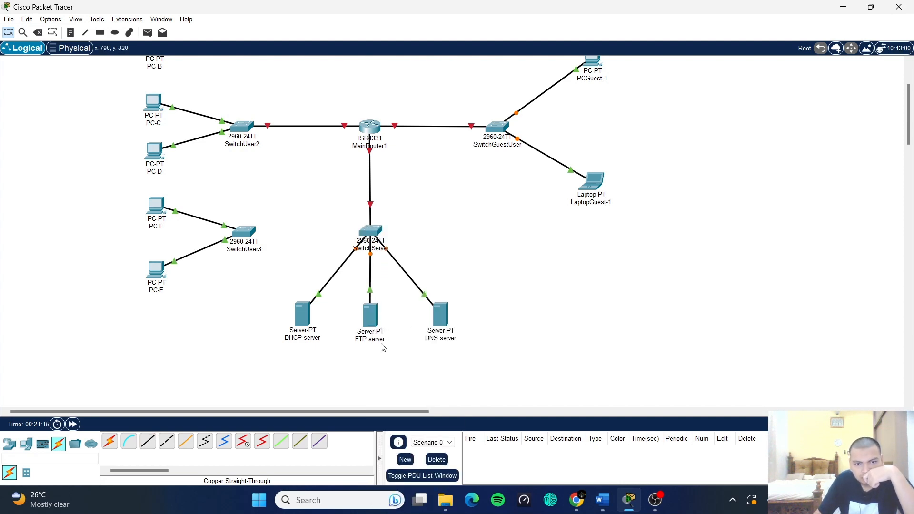
- Link SwitchUser3 Fa0/3 to SwitchUser2 Fa0/4 with a Copper Cross-Over cable
click(167, 448)
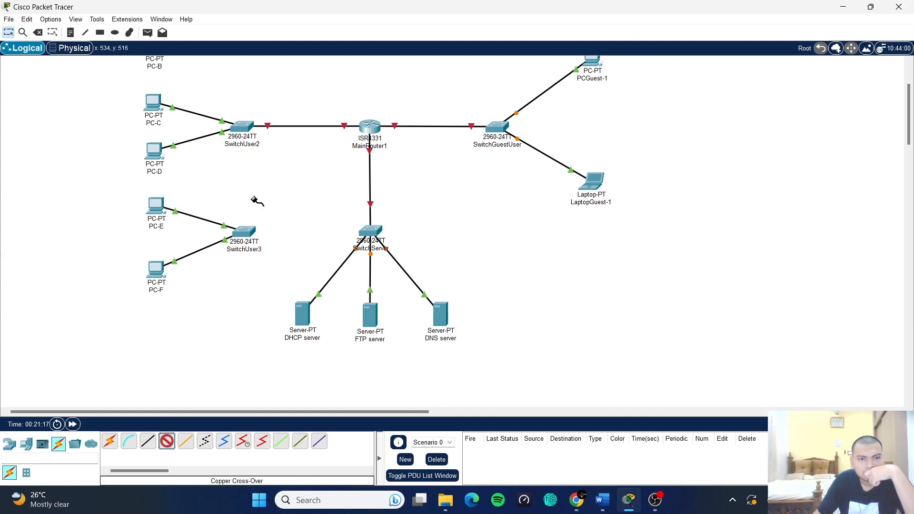
click(248, 234)
click(295, 20)
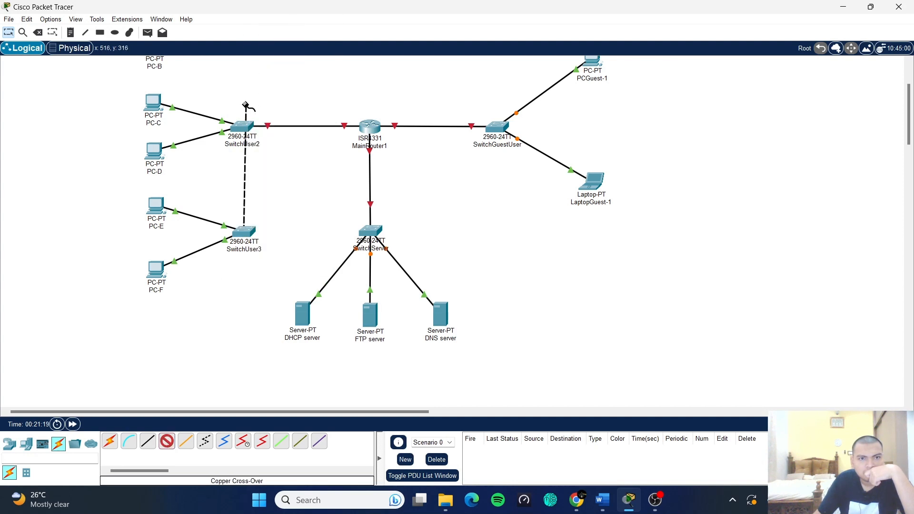
click(244, 128)
click(265, 144)
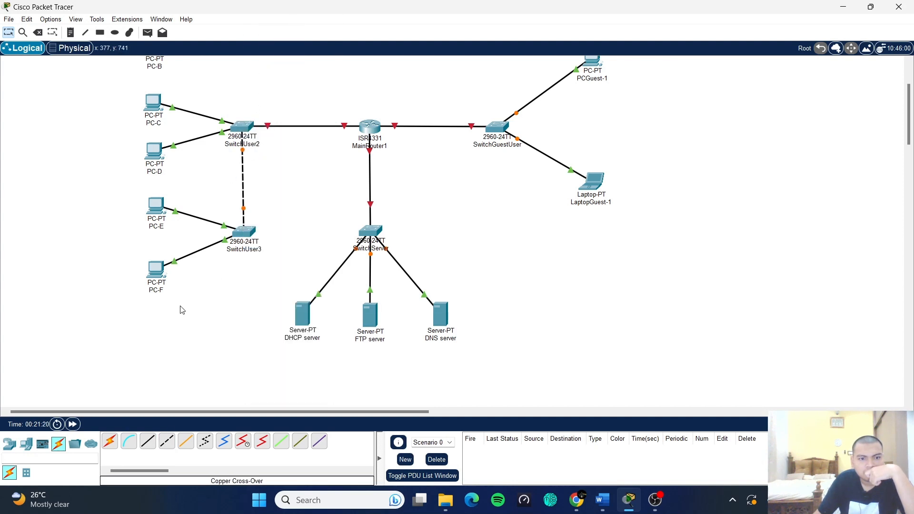
scroll(183, 312, up, 3)
drag(248, 338, 246, 337)
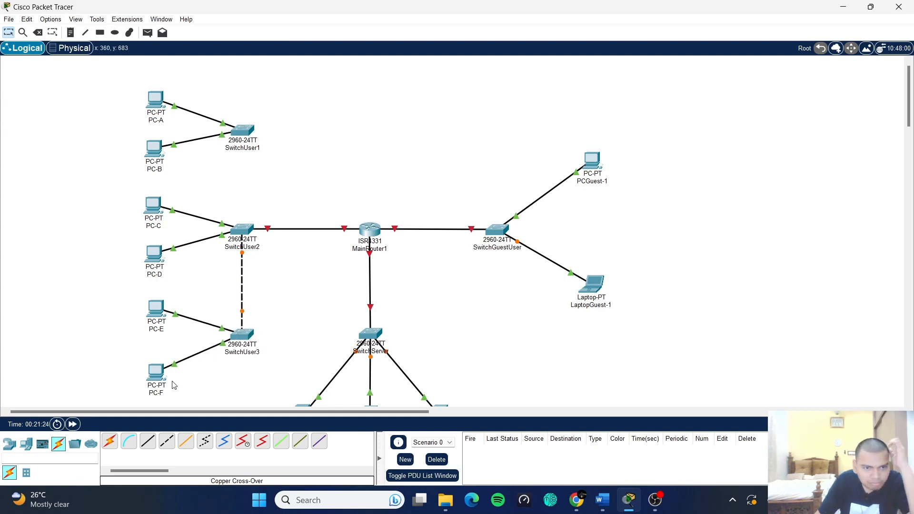
- Link a free SwitchUser1 port to a free SwitchUser2 port with a Copper Cross-Over cable
click(167, 441)
click(239, 133)
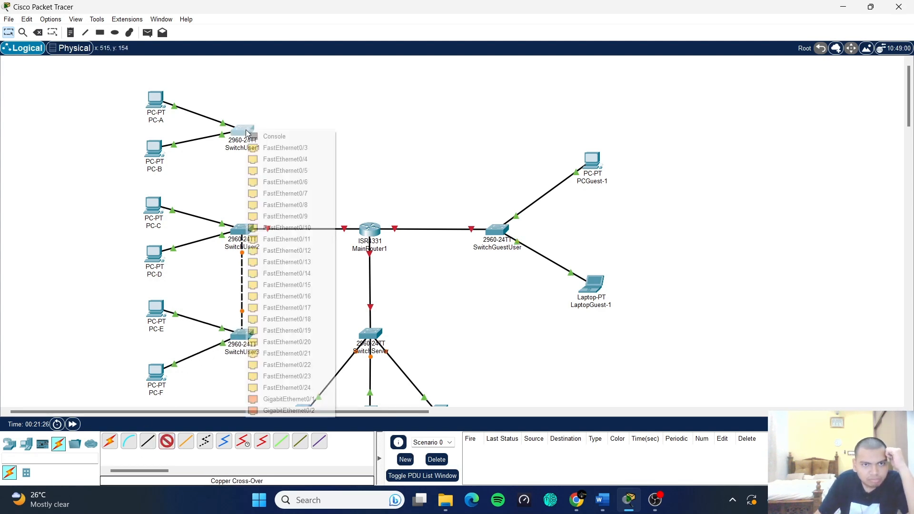
click(265, 147)
click(242, 232)
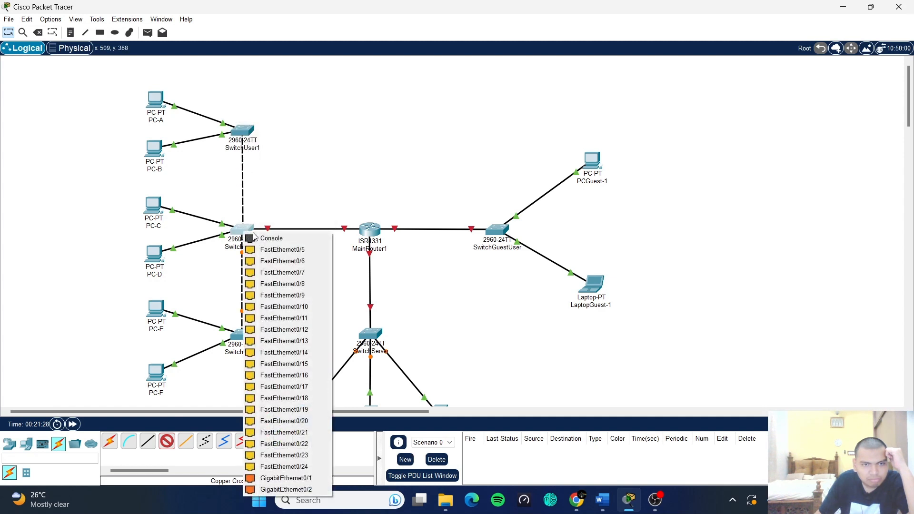
click(274, 249)
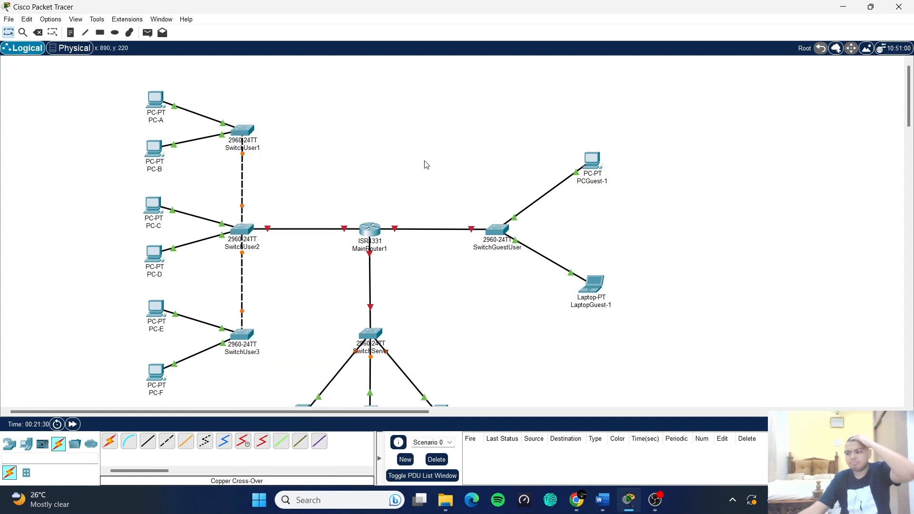
scroll(369, 221, down, 3)
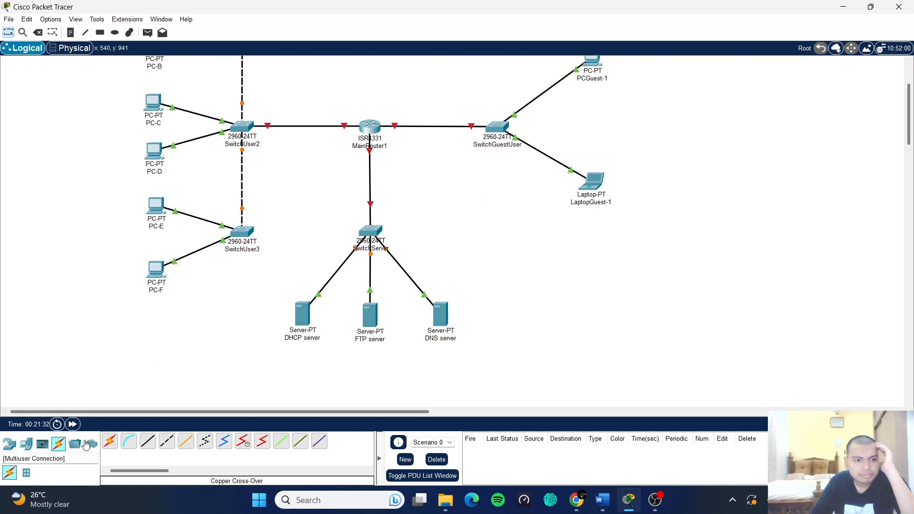
- Fast-forward simulation time until links turn green, then check SwitchUser2 Fa0/3 to MainRouter1 Gig0/0/0
click(73, 424)
scroll(676, 367, up, 3)
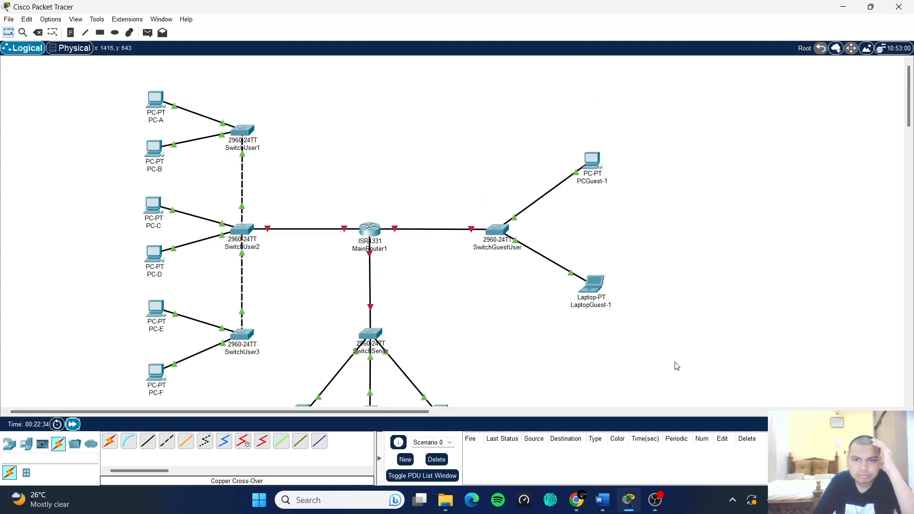
scroll(677, 367, down, 2)
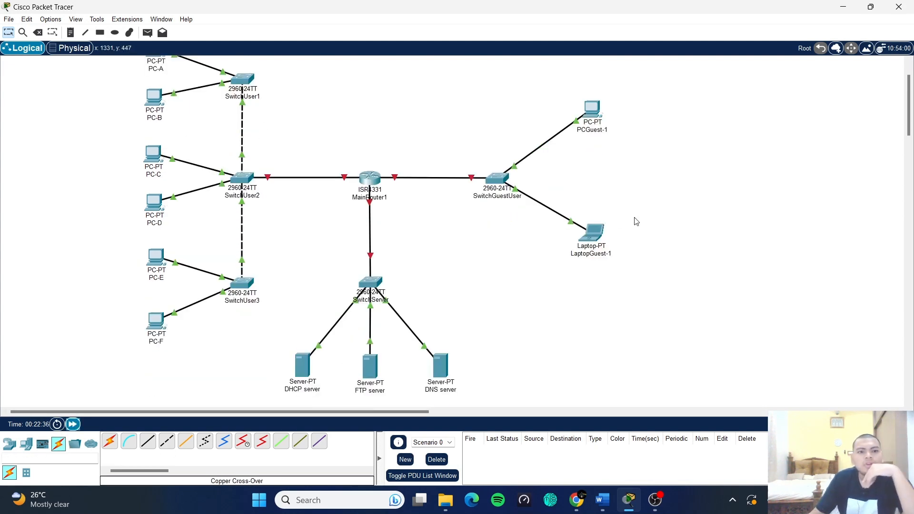
scroll(636, 221, up, 1)
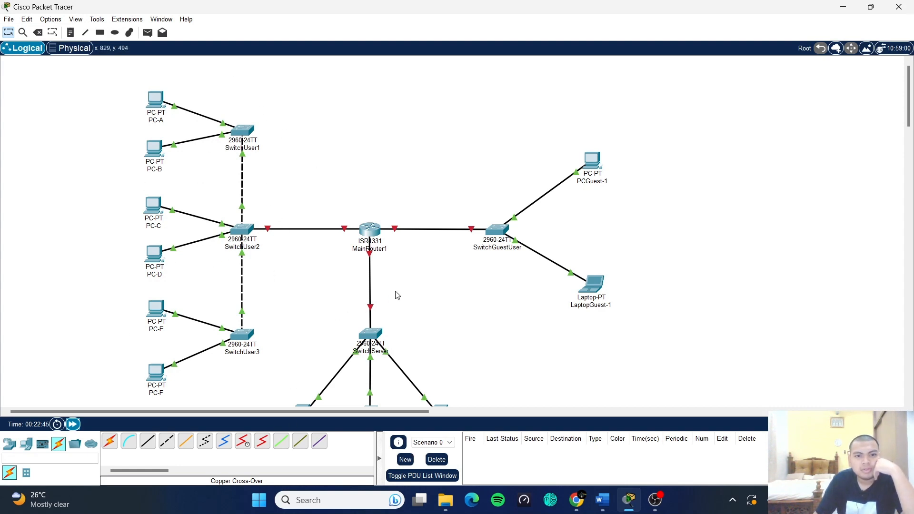
scroll(398, 296, down, 3)
scroll(404, 291, up, 3)
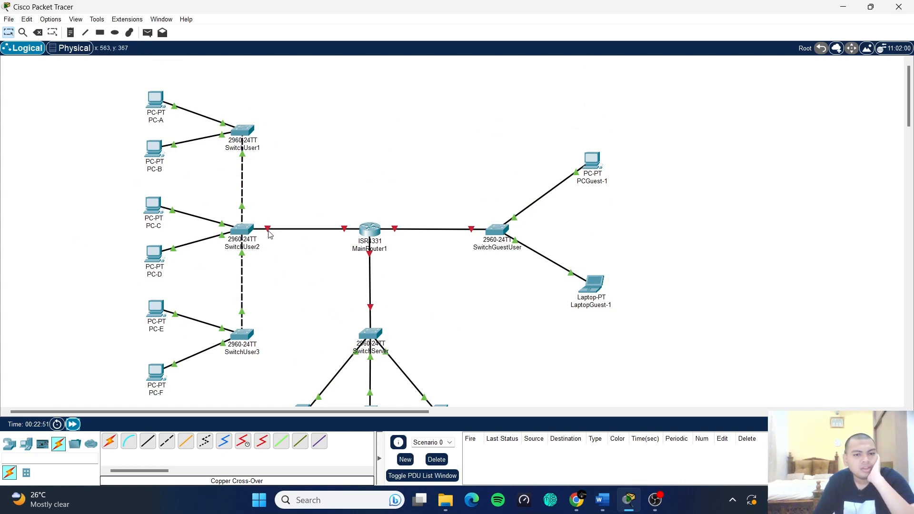
mouse_move(269, 235)
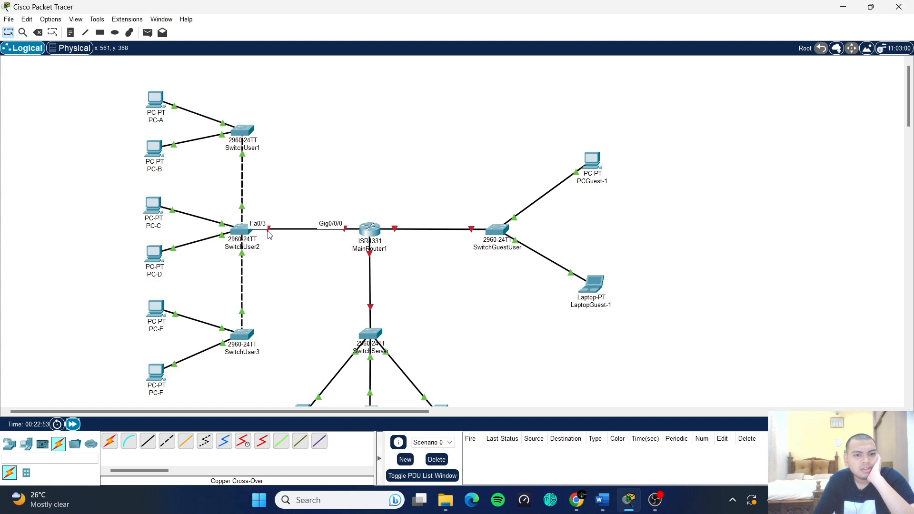
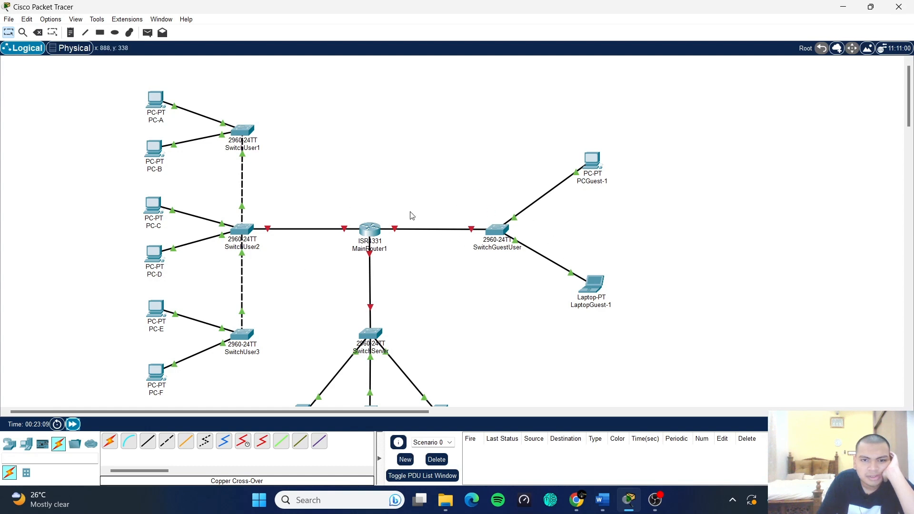
- Review the whole logical topology down to the server row, then bring up Windows search
scroll(458, 303, down, 2)
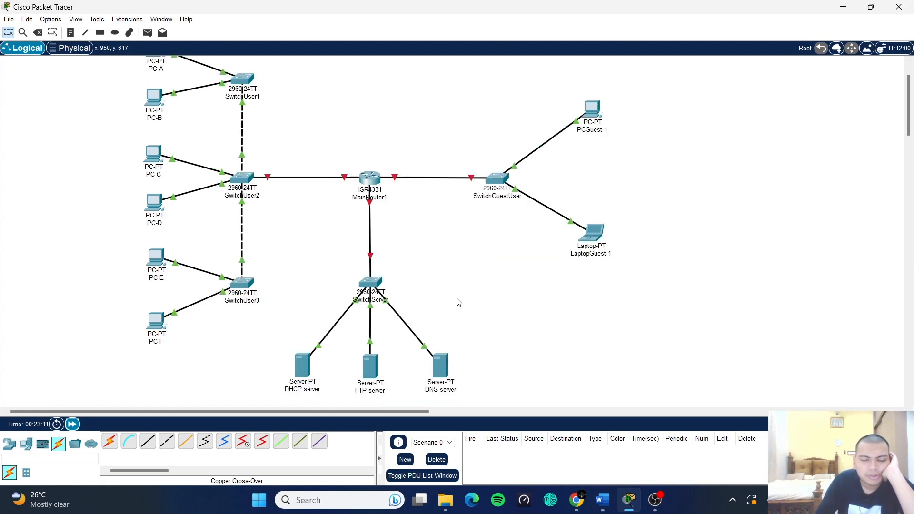
scroll(425, 275, up, 1)
scroll(426, 209, down, 1)
scroll(427, 210, up, 1)
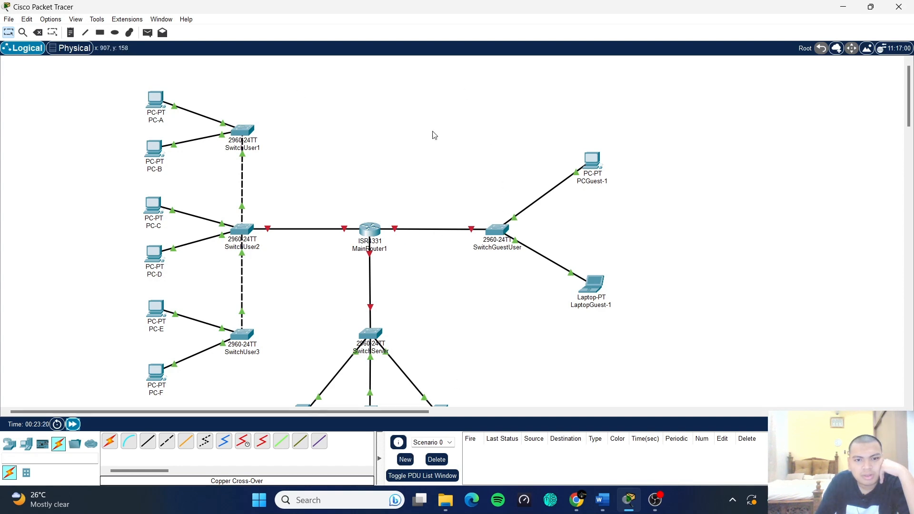
scroll(373, 247, down, 3)
scroll(372, 247, up, 3)
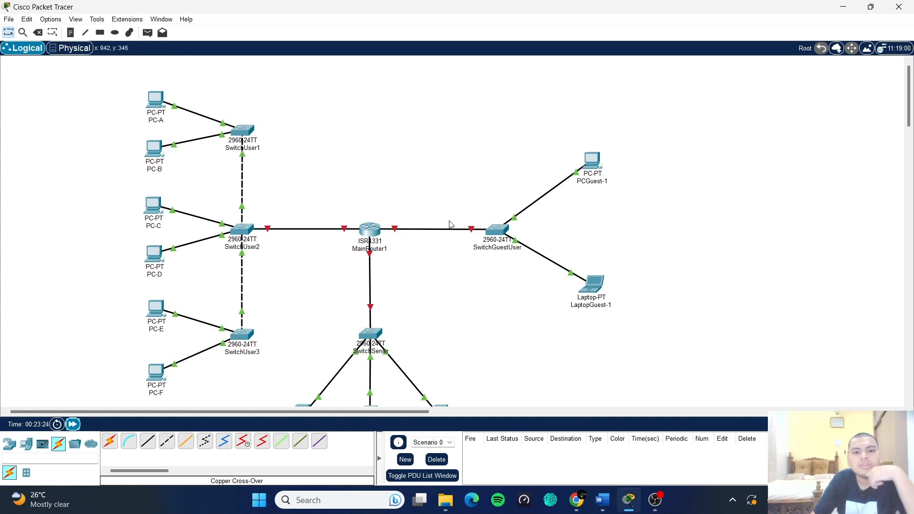
scroll(450, 229, down, 2)
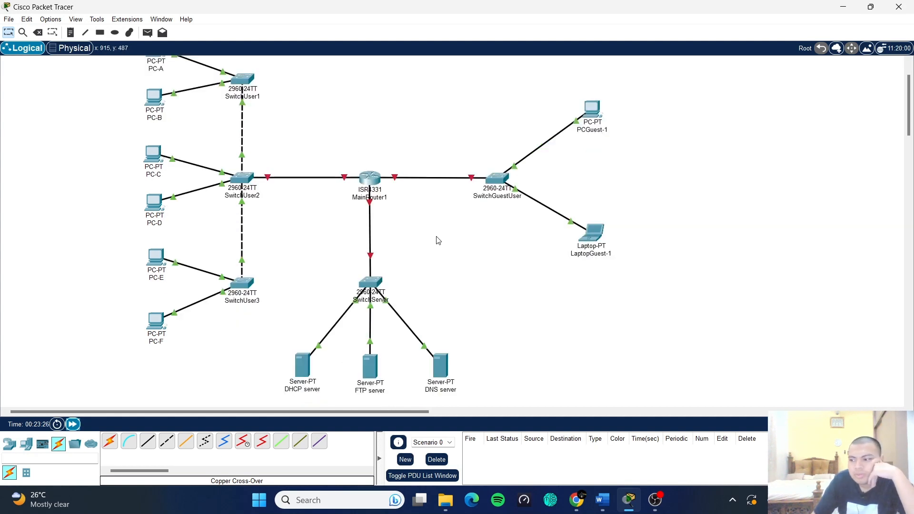
scroll(438, 241, up, 2)
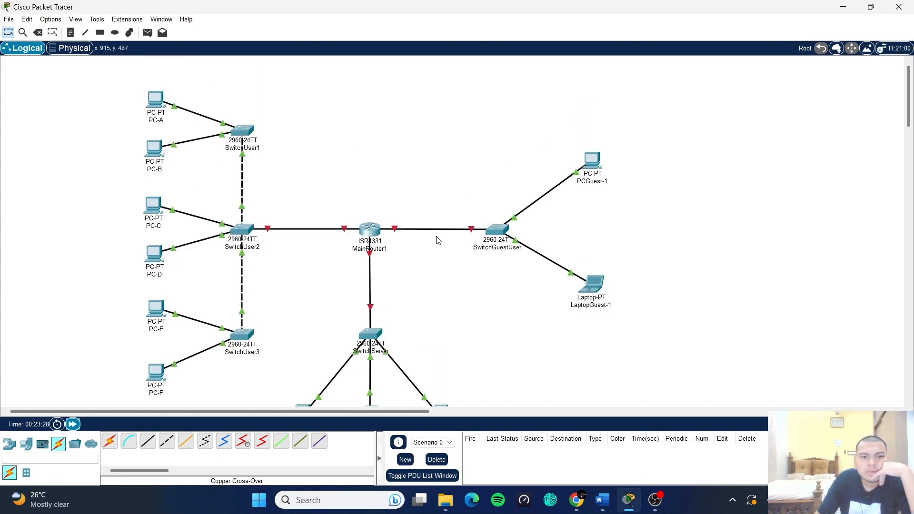
scroll(438, 240, down, 2)
scroll(438, 240, down, 2)
scroll(438, 240, up, 2)
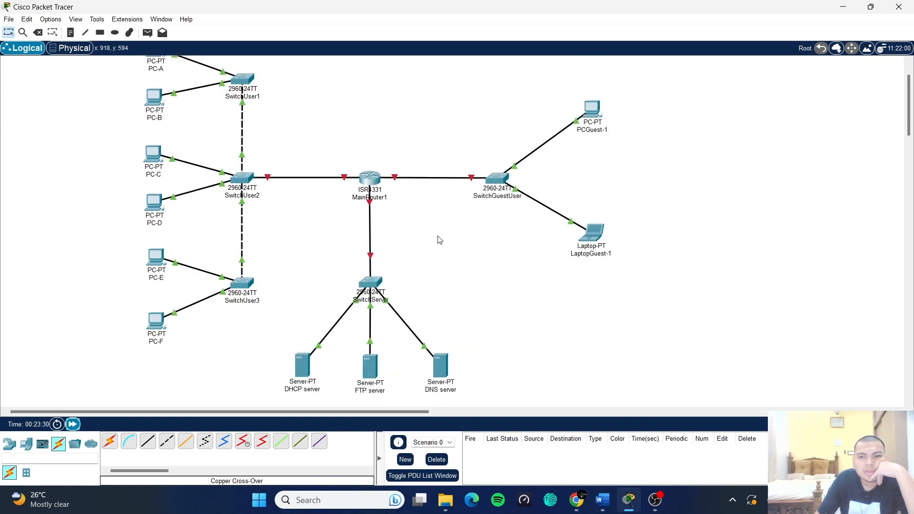
scroll(642, 249, down, 1)
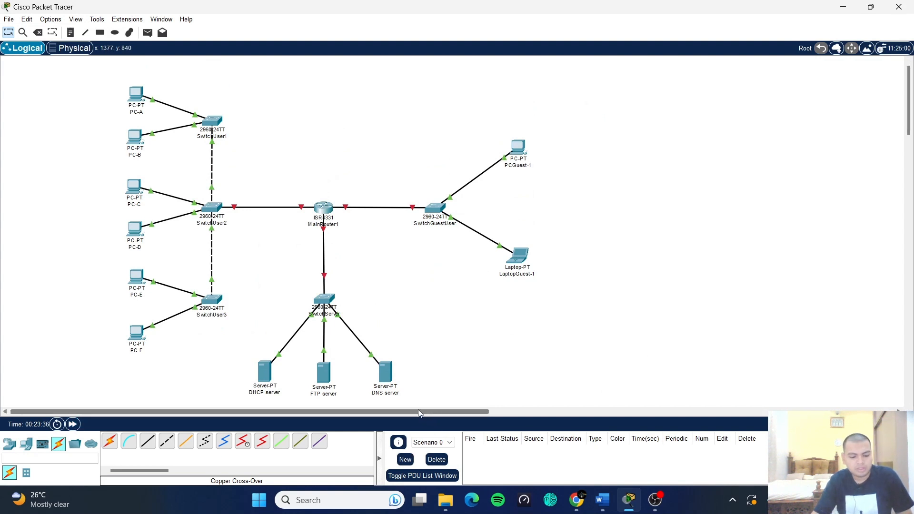
click(349, 500)
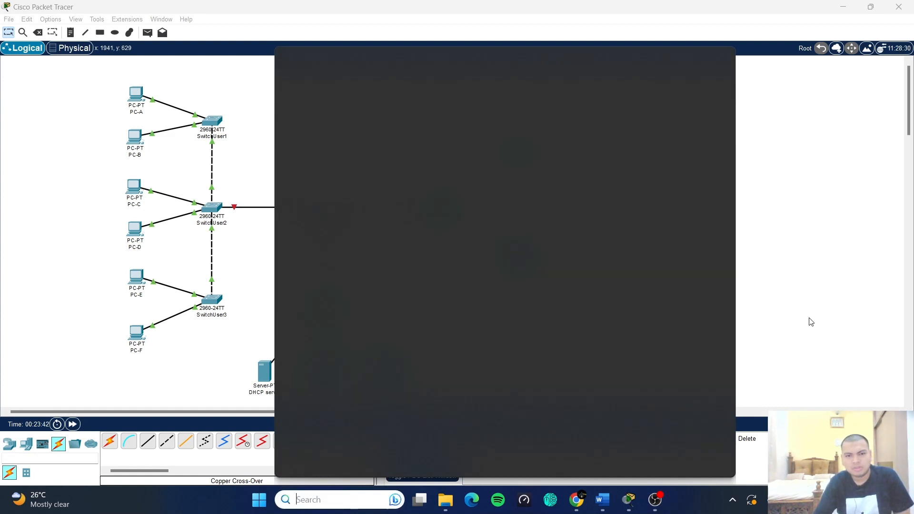
- In Physical view, go to Home City > Corporate Office > Main Wiring Closet and add a second rack
click(811, 322)
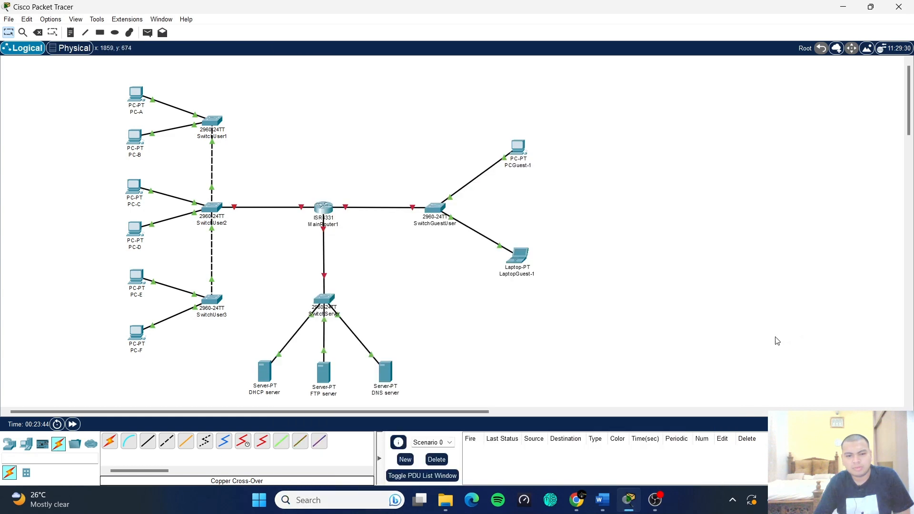
click(80, 53)
click(181, 227)
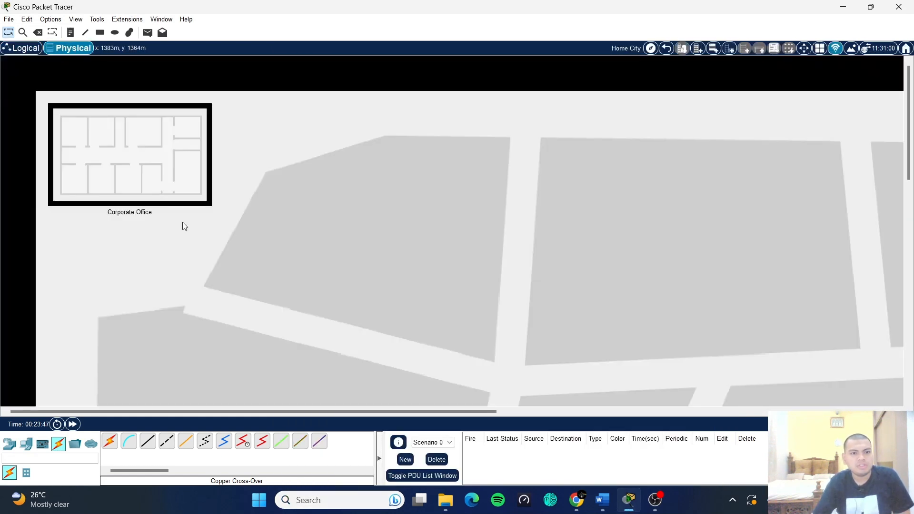
click(150, 171)
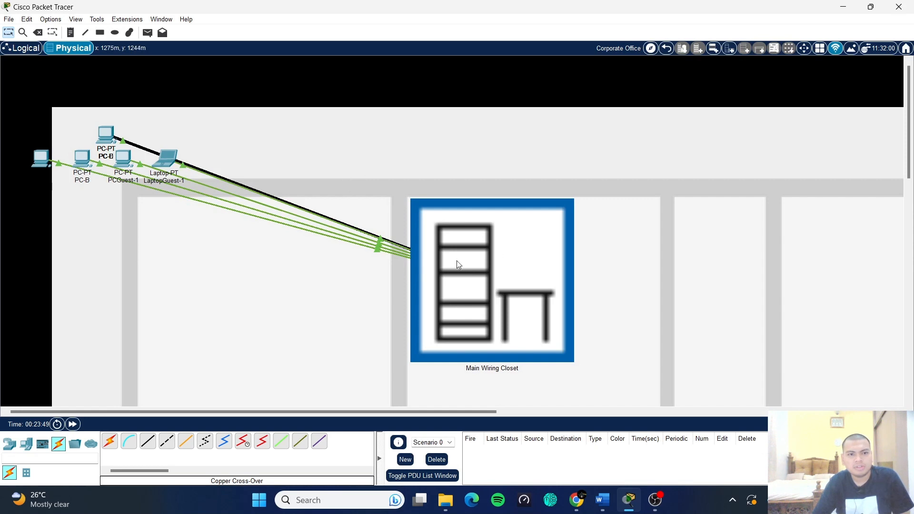
click(483, 275)
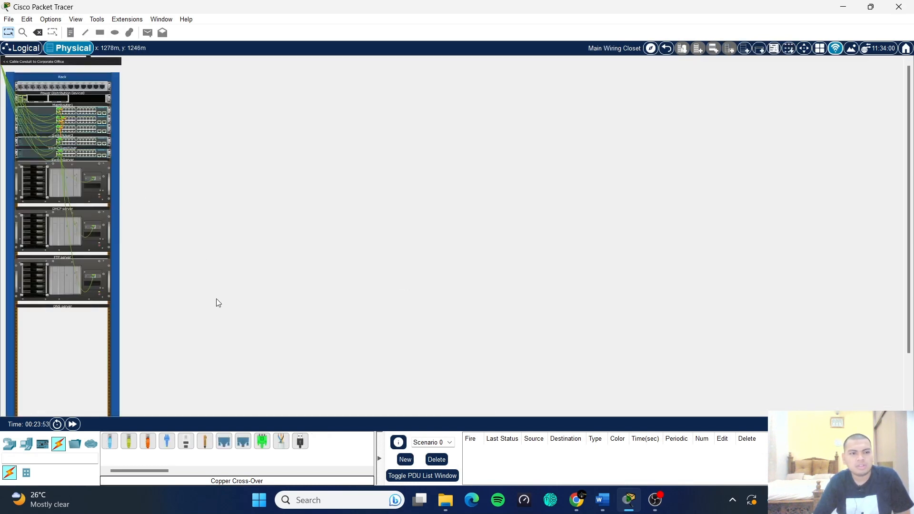
click(746, 55)
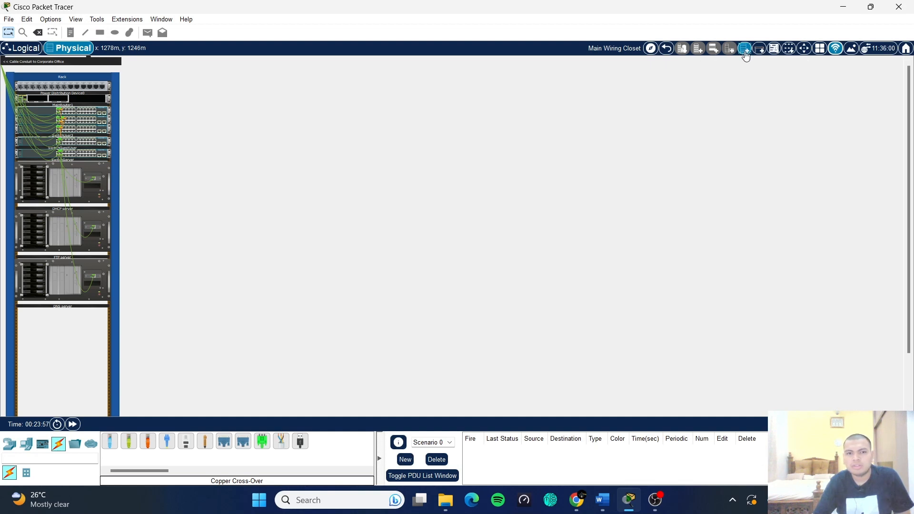
- Move the DHCP, FTP and DNS servers into the new rack below the power distribution device
drag(95, 233, 199, 163)
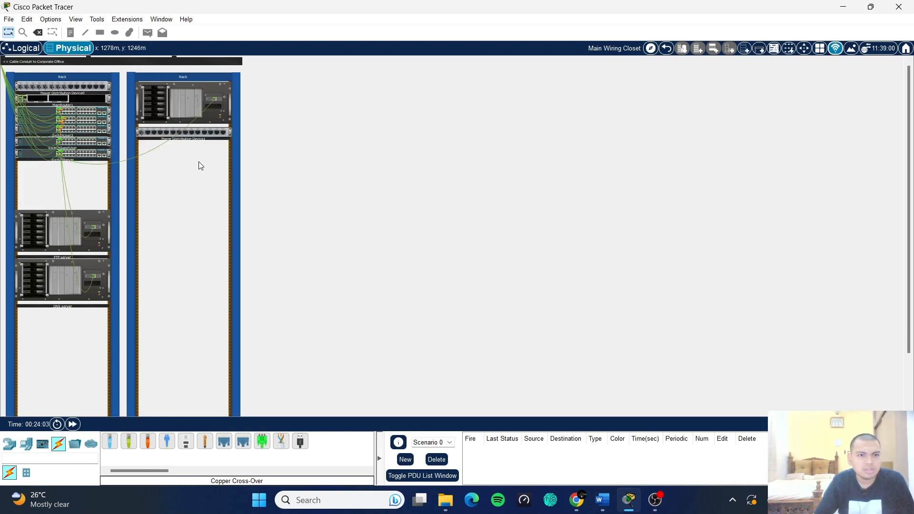
drag(199, 114, 198, 184)
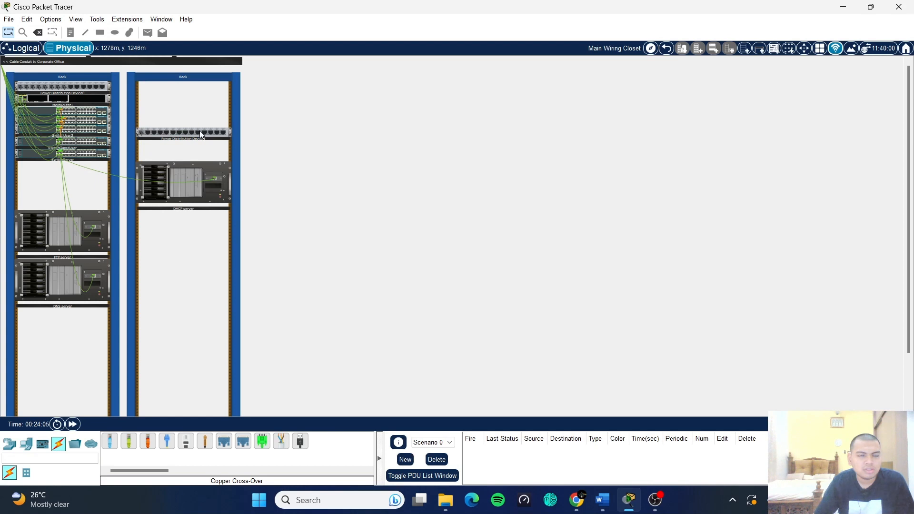
drag(199, 130, 199, 86)
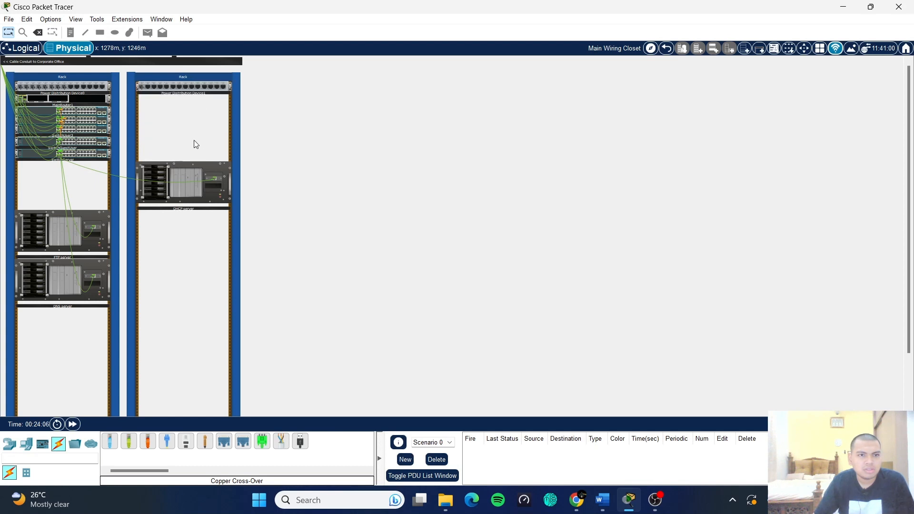
drag(198, 191, 195, 143)
drag(68, 243, 188, 174)
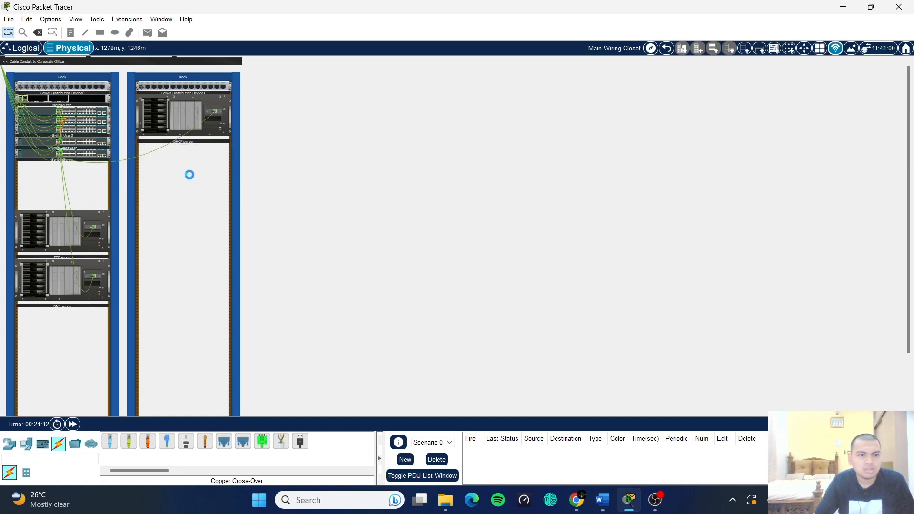
drag(58, 259, 174, 205)
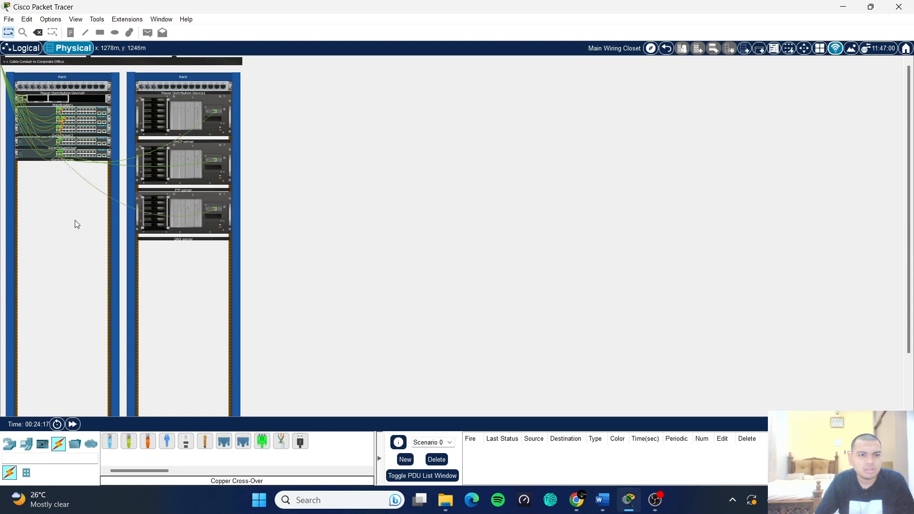
- Reorder the first rack so SwitchUser2 sits between SwitchUser1 and SwitchUser3
scroll(65, 179, up, 3)
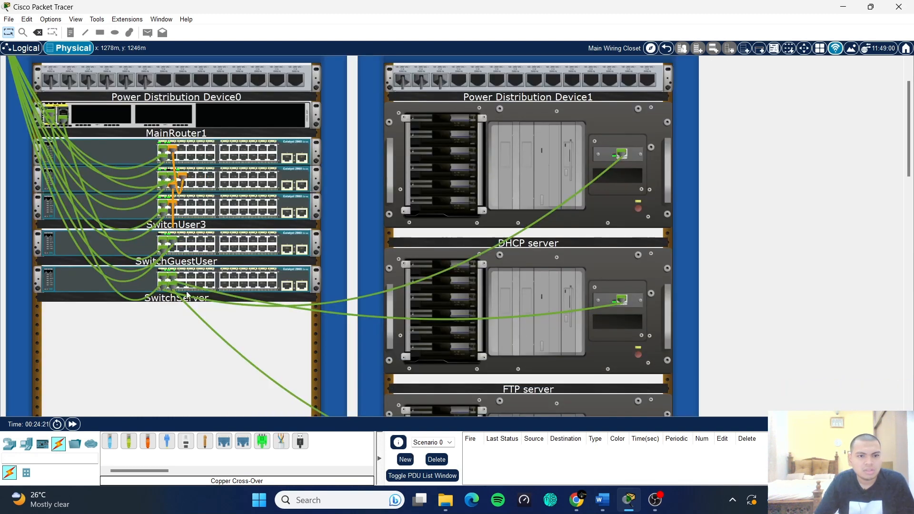
mouse_move(237, 277)
mouse_down()
mouse_move(237, 286)
mouse_move(240, 254)
mouse_move(237, 262)
mouse_up()
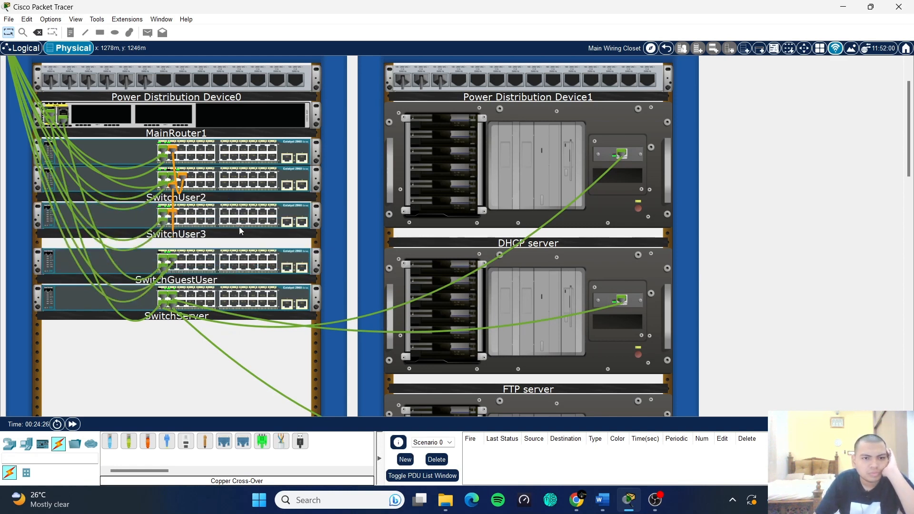
drag(239, 227, 239, 240)
drag(257, 184, 242, 196)
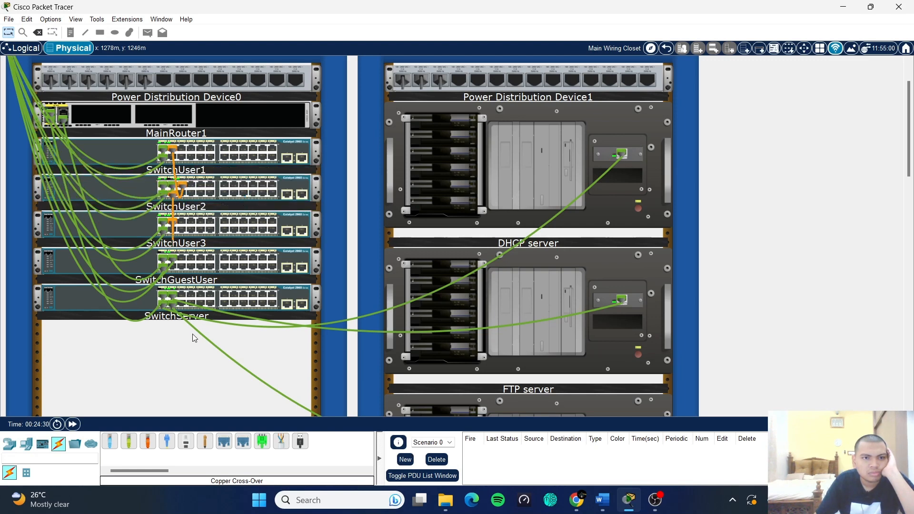
scroll(591, 207, up, 1)
scroll(591, 207, down, 4)
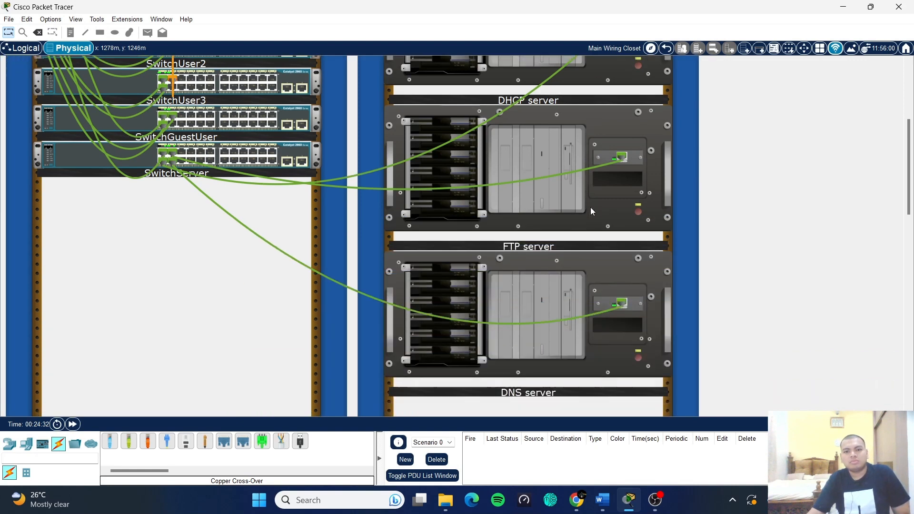
scroll(624, 234, down, 4)
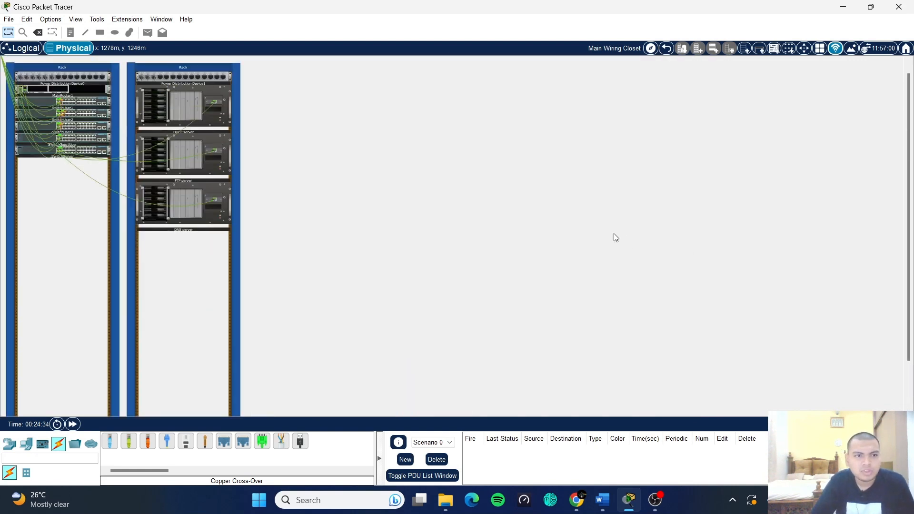
scroll(494, 227, up, 3)
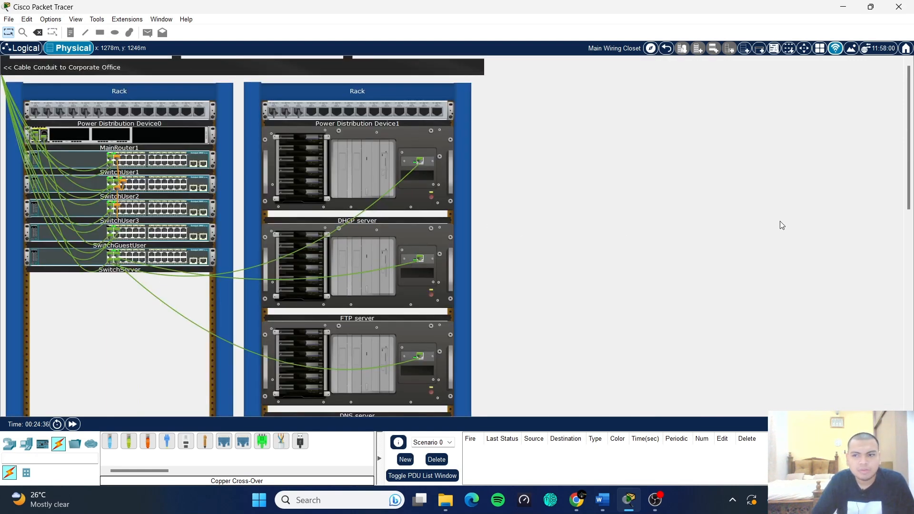
drag(909, 182, 910, 194)
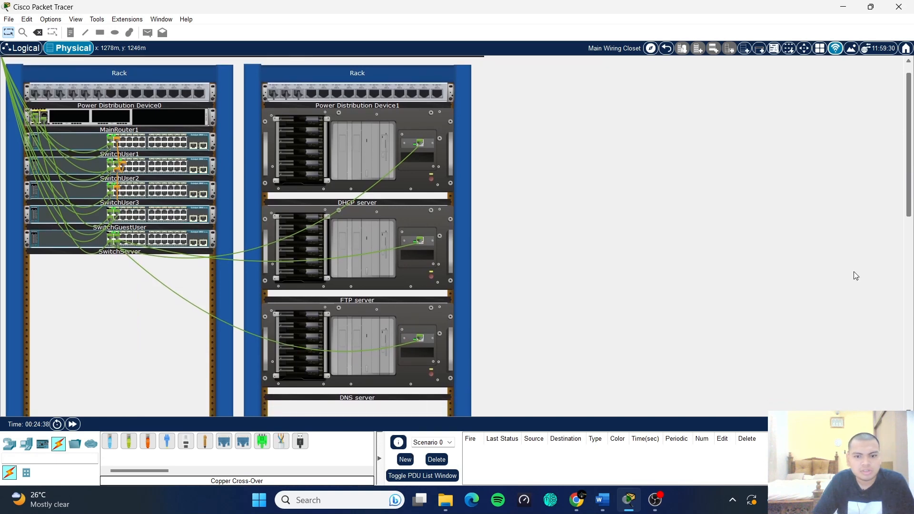
- Launch Snipping Tool and capture a rectangle around both Main Wiring Closet racks
click(352, 502)
click(347, 125)
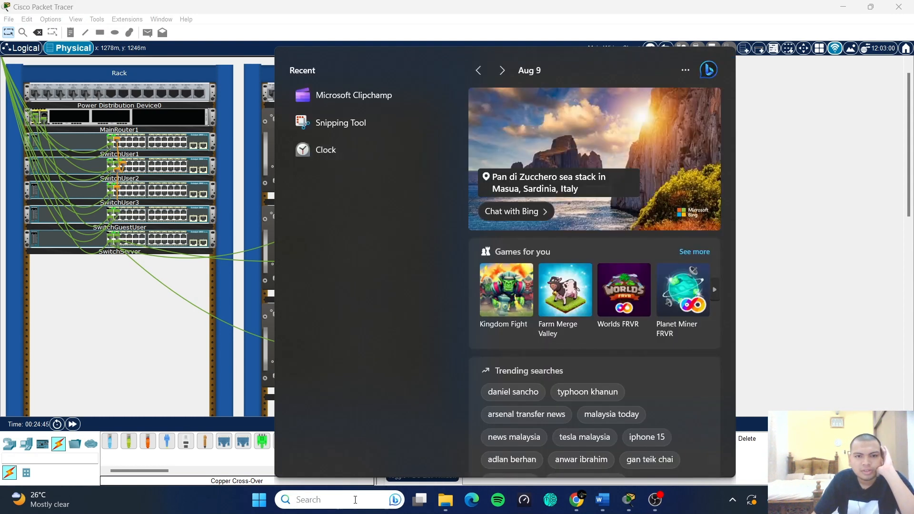
click(360, 126)
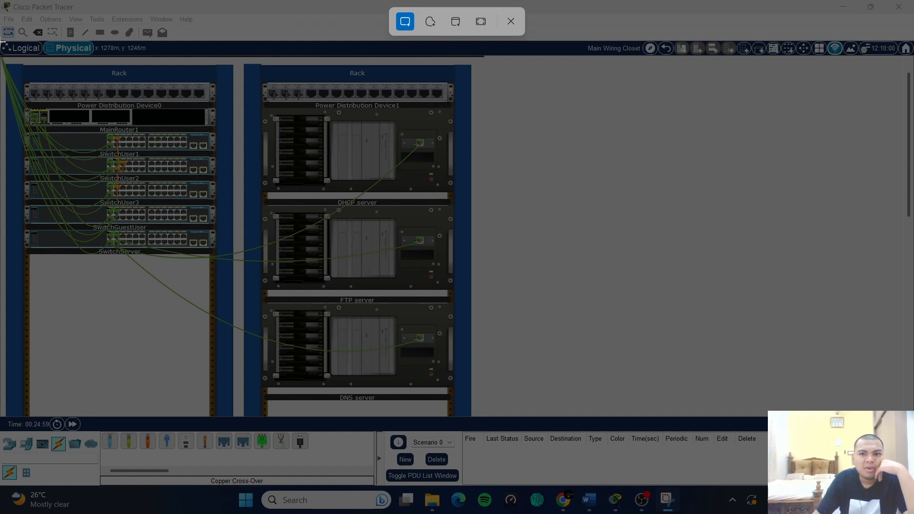
drag(2, 42, 642, 431)
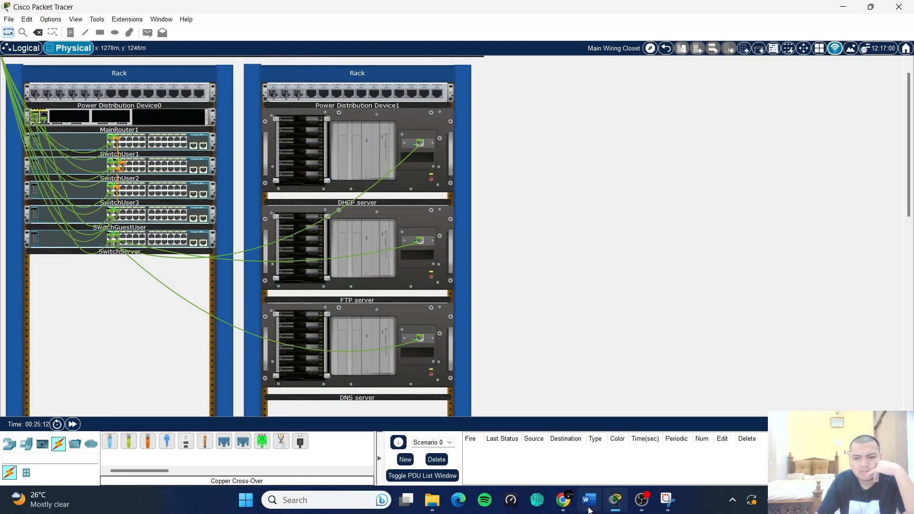
- Paste the rack screenshot into the SOHO Network document under Physical Network Design
mouse_move(589, 500)
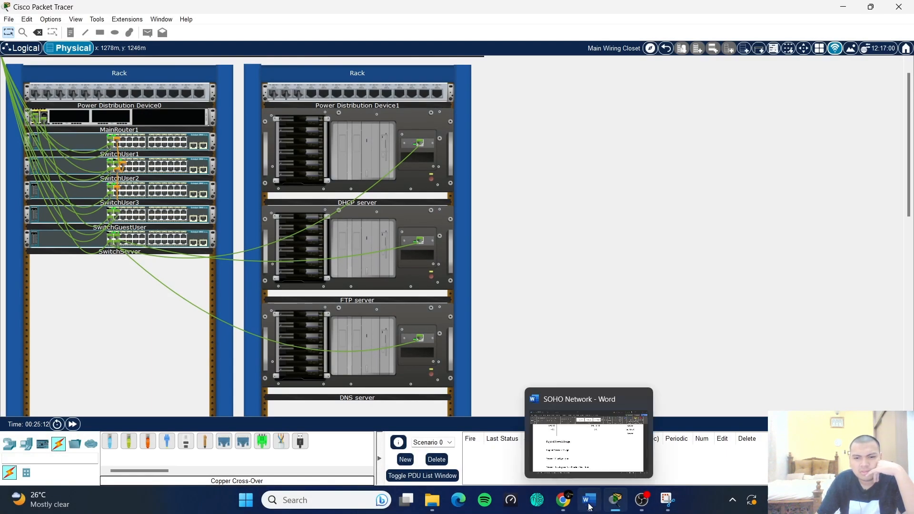
click(596, 459)
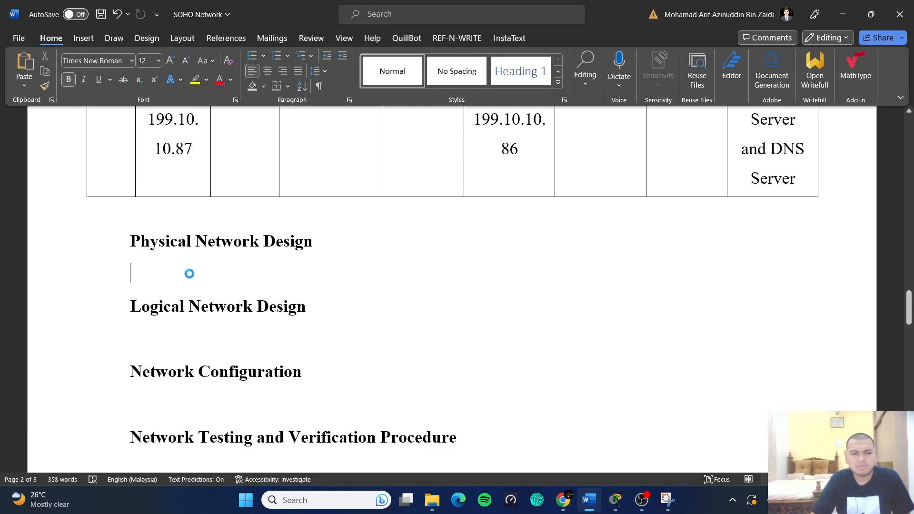
key(ctrl+v)
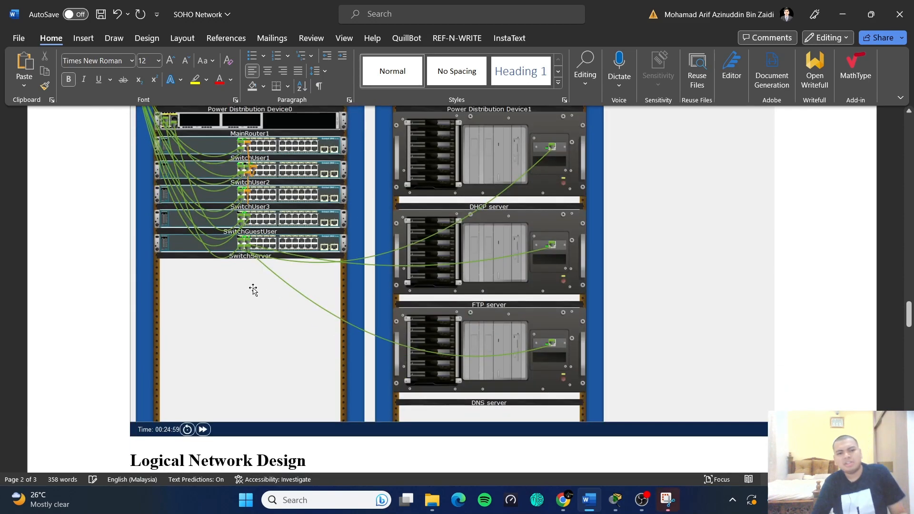
scroll(642, 359, up, 10)
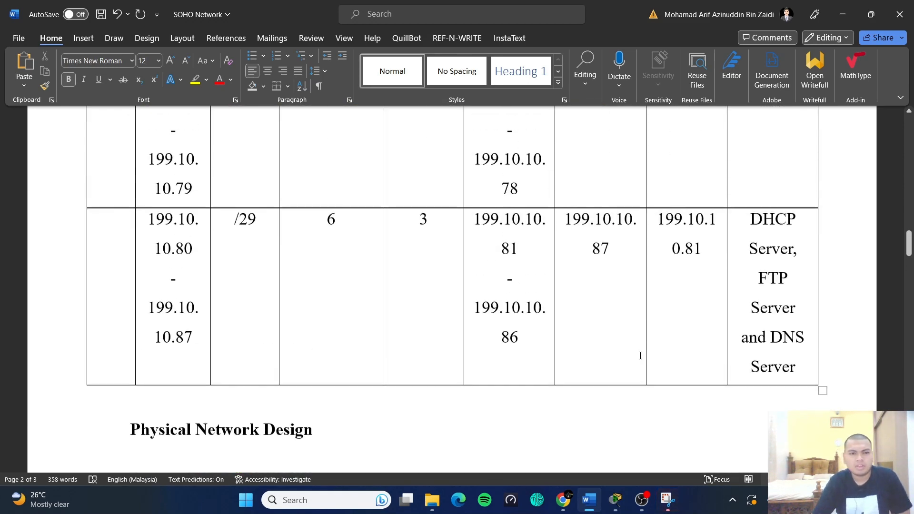
scroll(181, 191, down, 3)
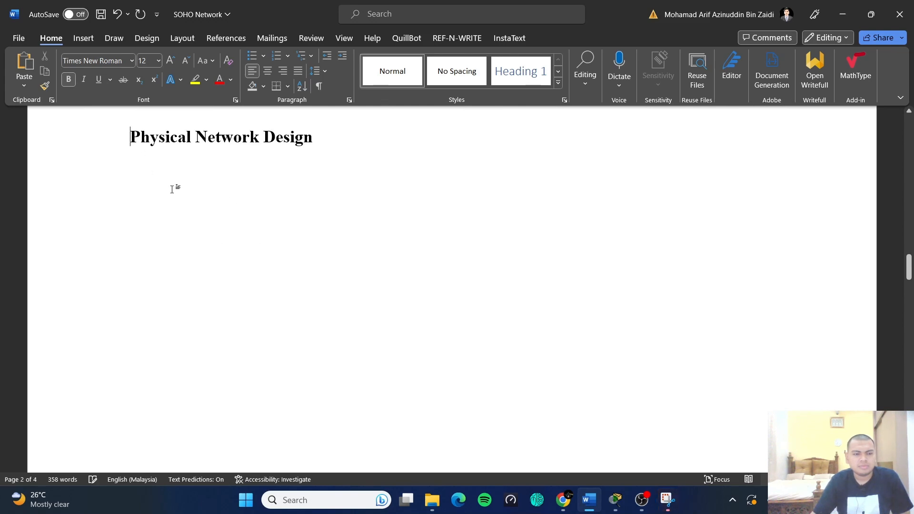
- Insert a page break so Physical Network Design starts on a new page
key(ctrl+Return)
scroll(214, 227, down, 2)
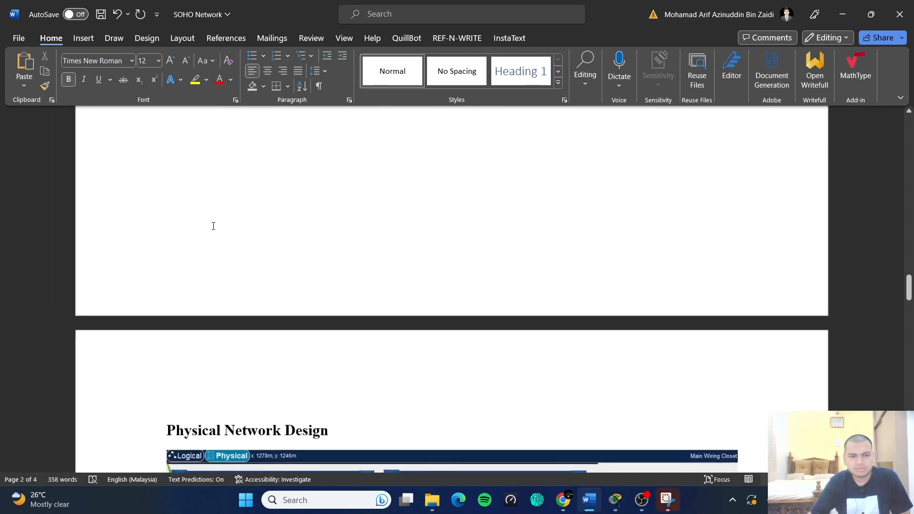
scroll(213, 226, up, 2)
scroll(345, 284, down, 8)
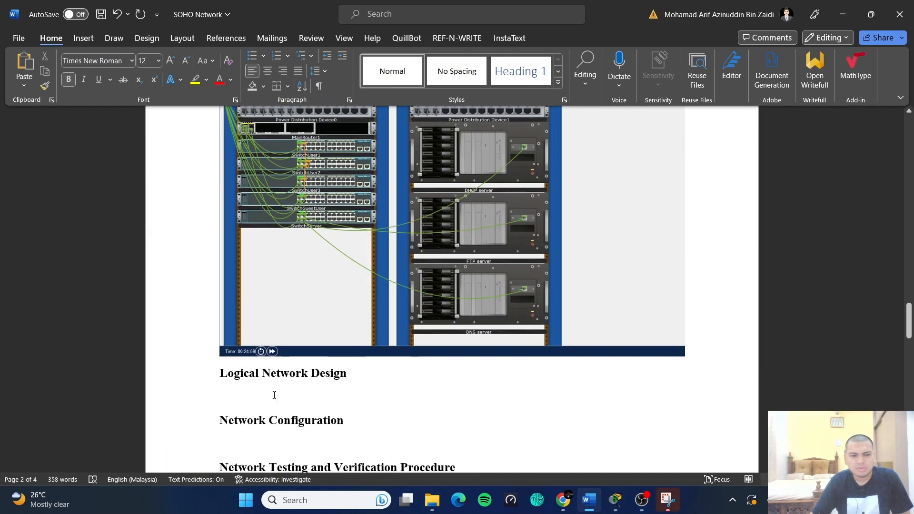
click(270, 397)
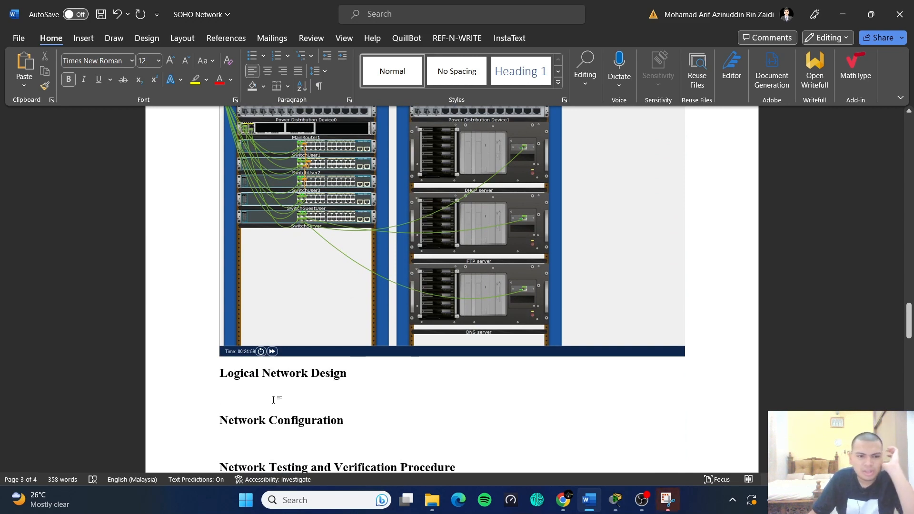
scroll(286, 389, down, 1)
mouse_move(641, 500)
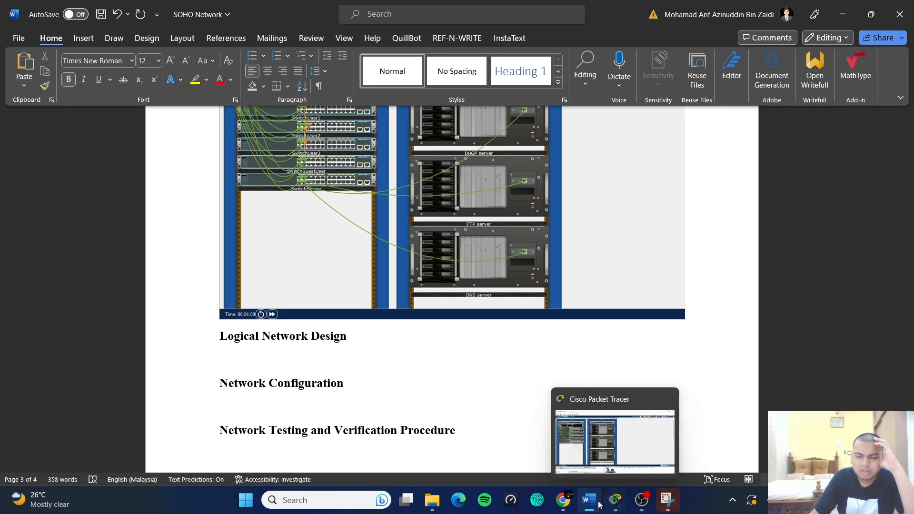
- Return to Packet Tracer's Logical view and bring up the Rectangle tool's palette
click(615, 500)
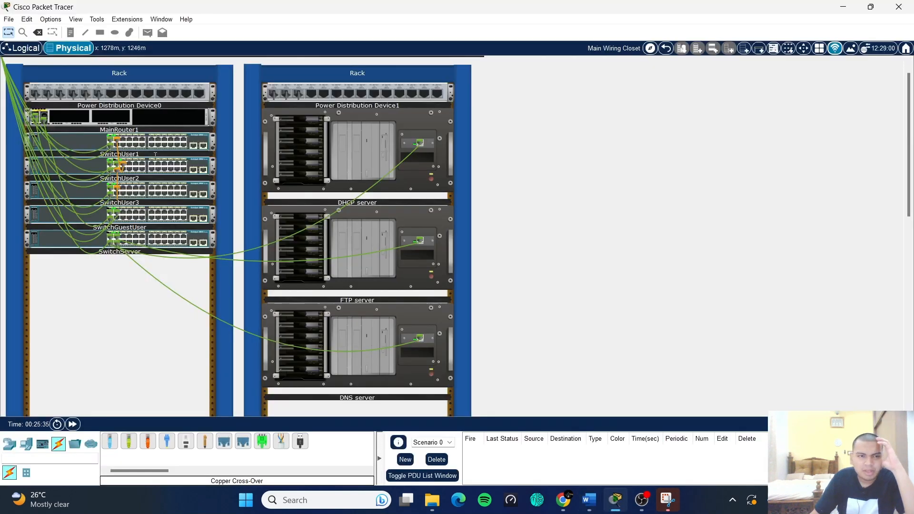
click(19, 50)
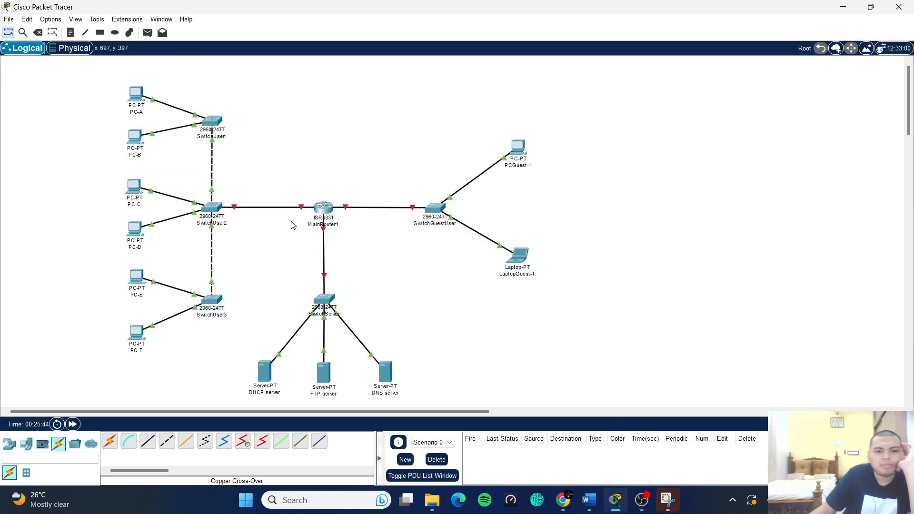
click(101, 34)
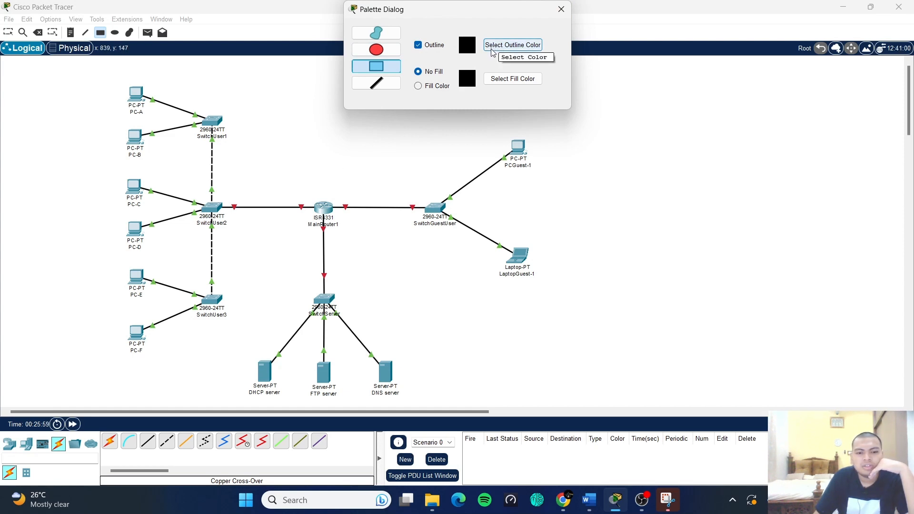
drag(464, 13, 697, 112)
click(291, 165)
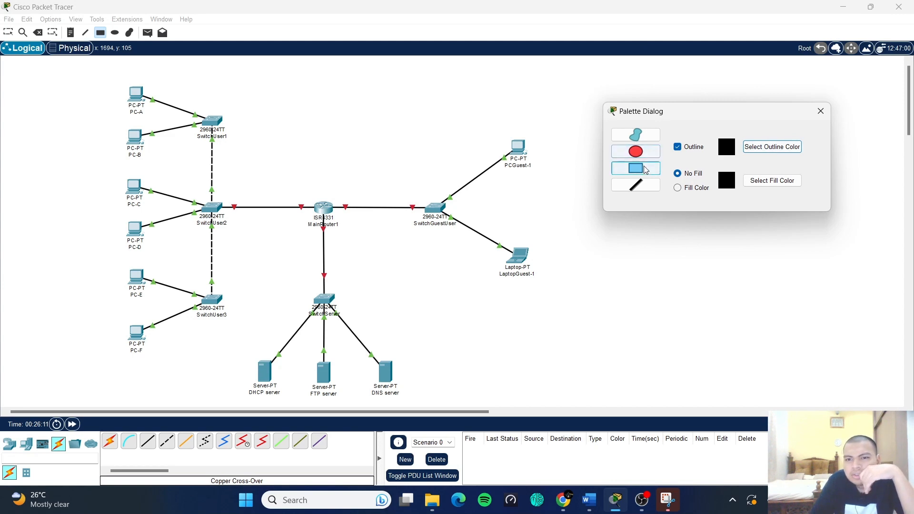
- Set a cyan fill and draw a filled rectangle around the user PCs and switches
click(783, 185)
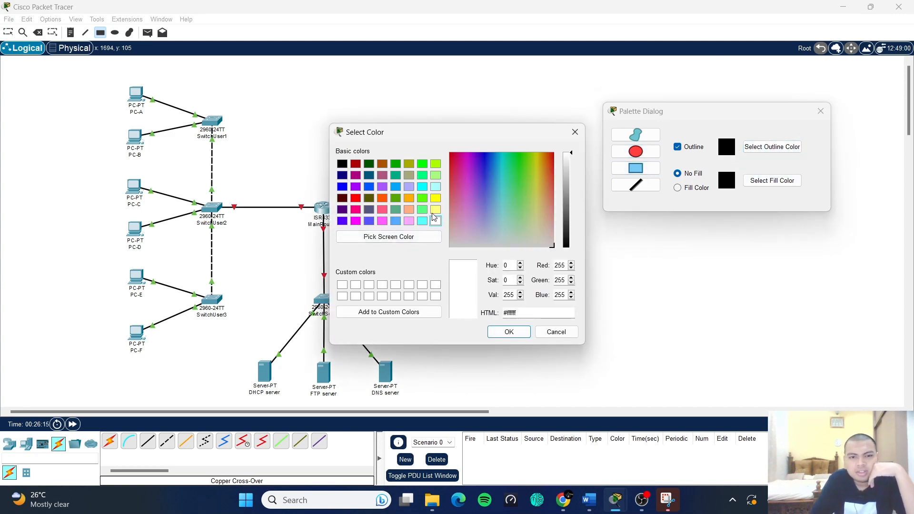
click(426, 221)
click(504, 331)
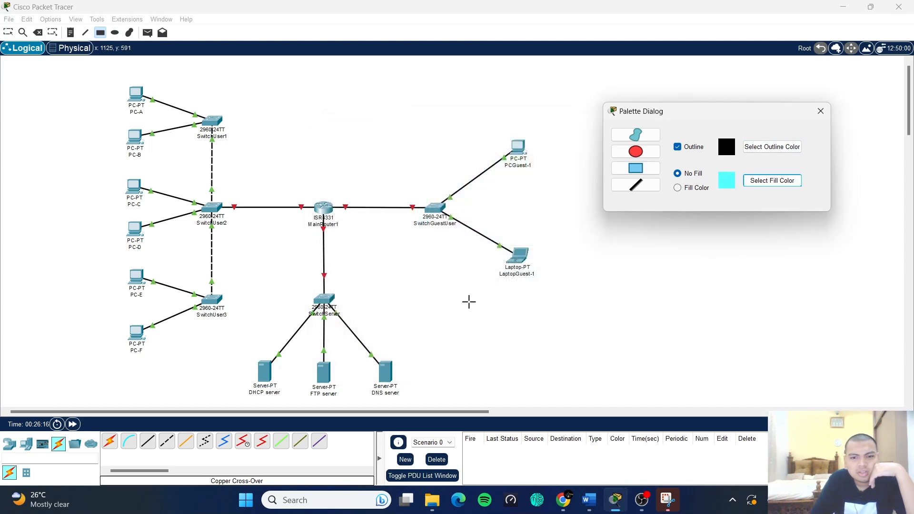
drag(105, 74, 244, 367)
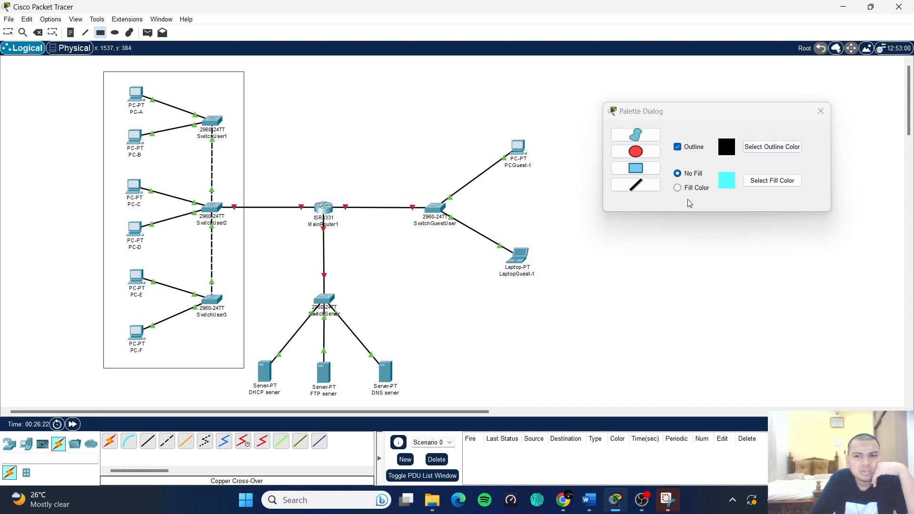
click(674, 189)
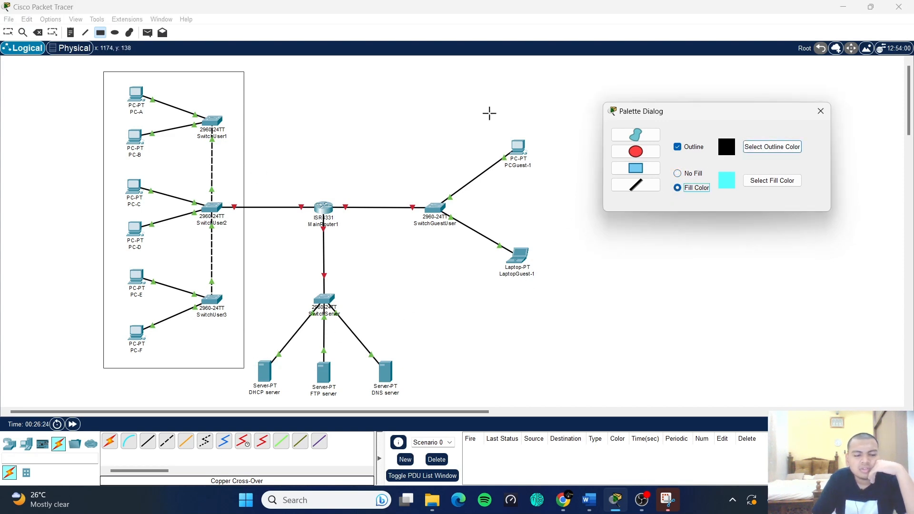
- Delete that rectangle and reset the fill colour to white
click(38, 32)
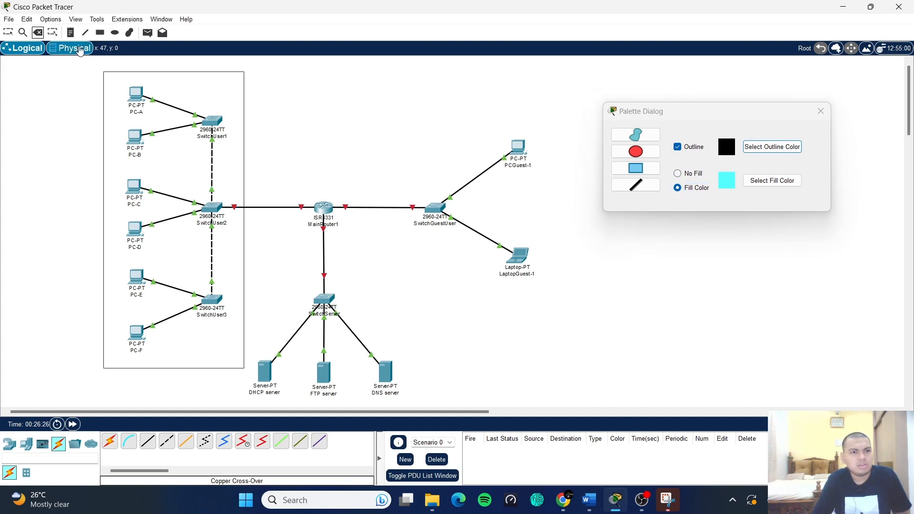
click(124, 72)
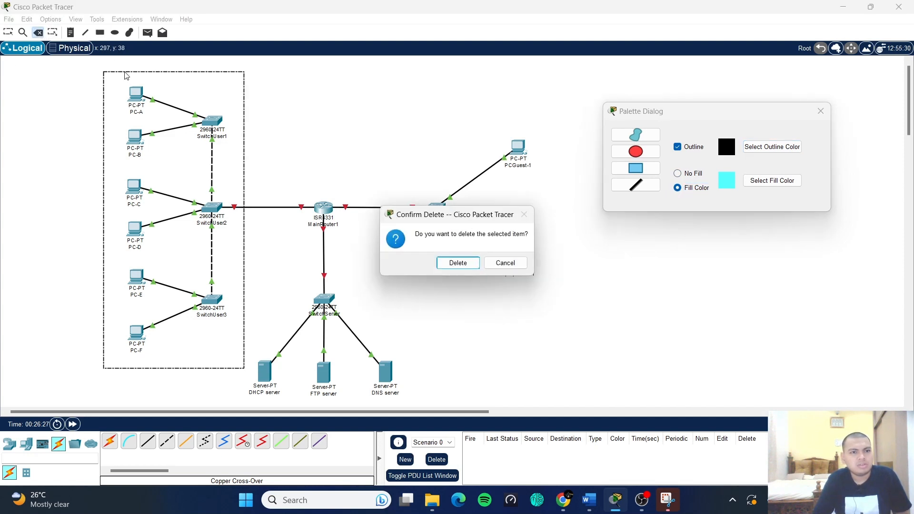
click(456, 262)
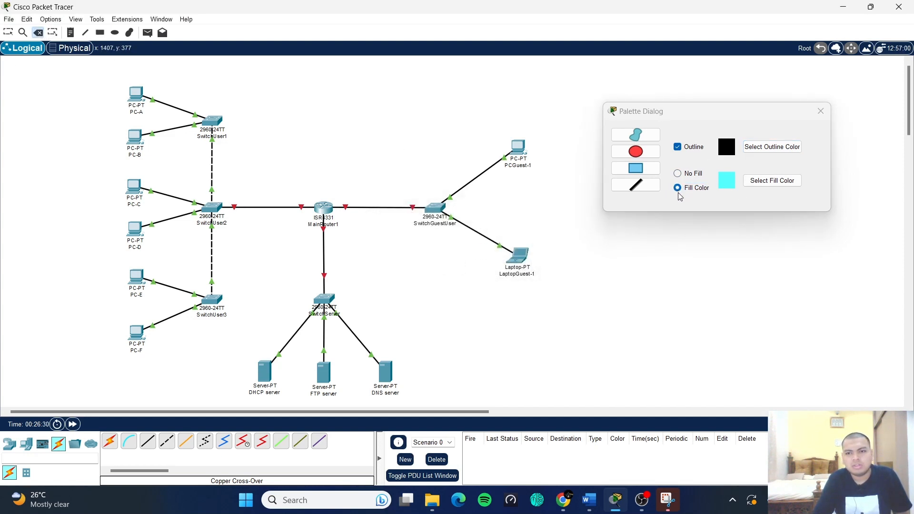
click(8, 32)
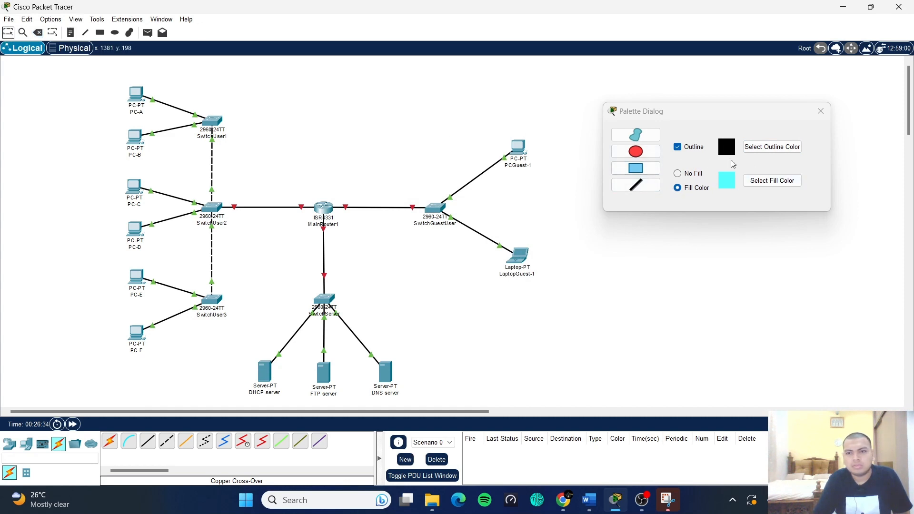
click(772, 180)
click(523, 337)
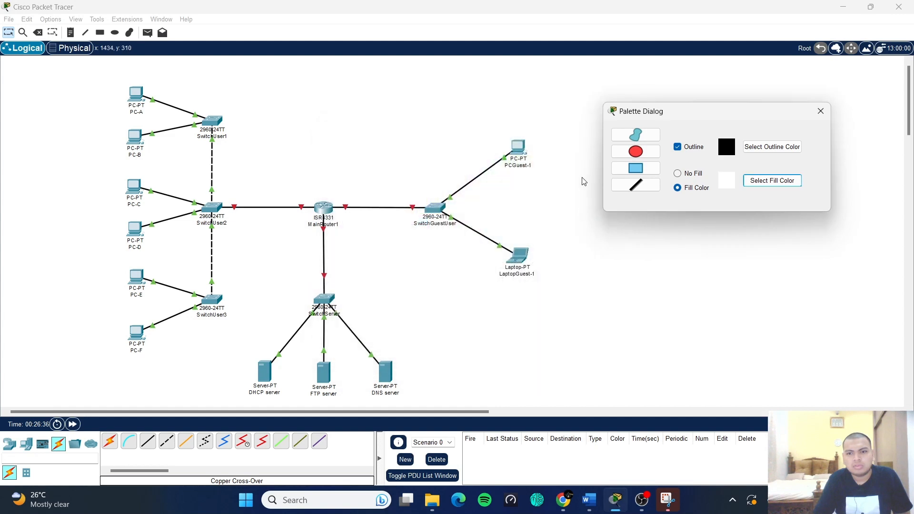
- Redraw the user-zone rectangle, then set filled rectangles with a cyan fill
click(643, 173)
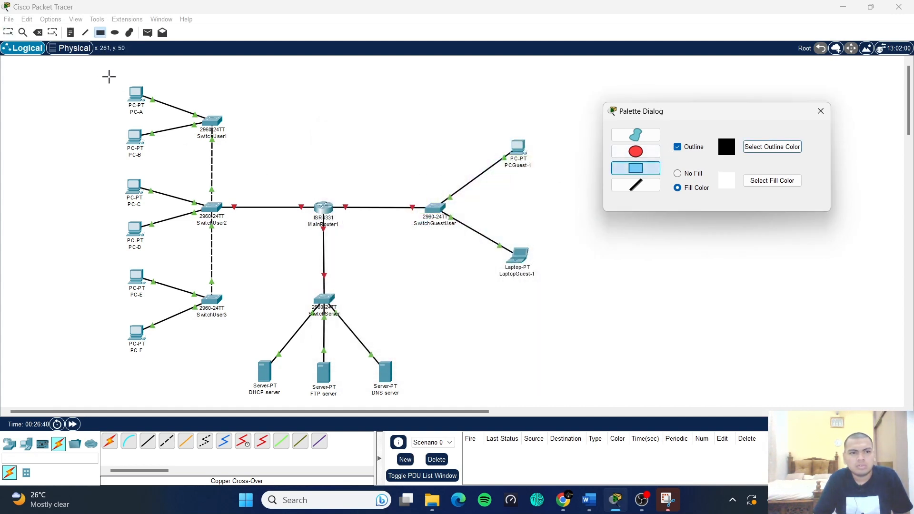
drag(103, 73, 242, 374)
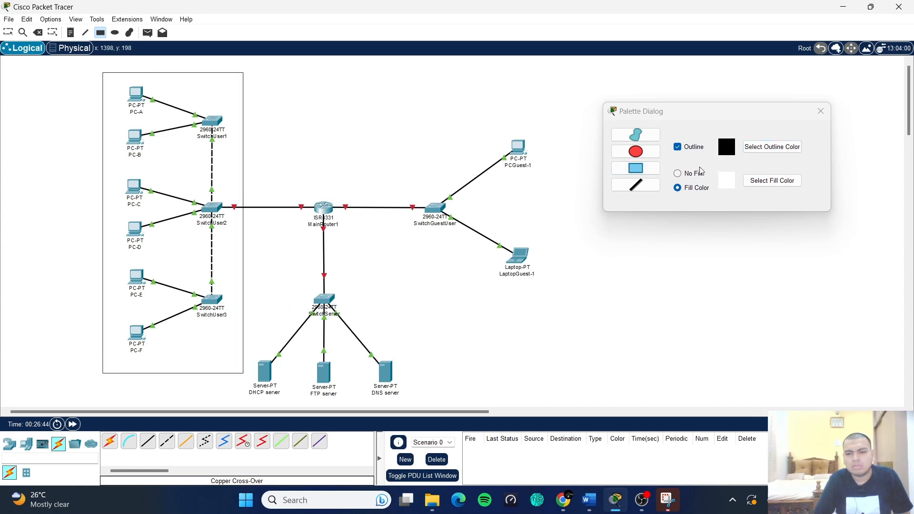
click(639, 171)
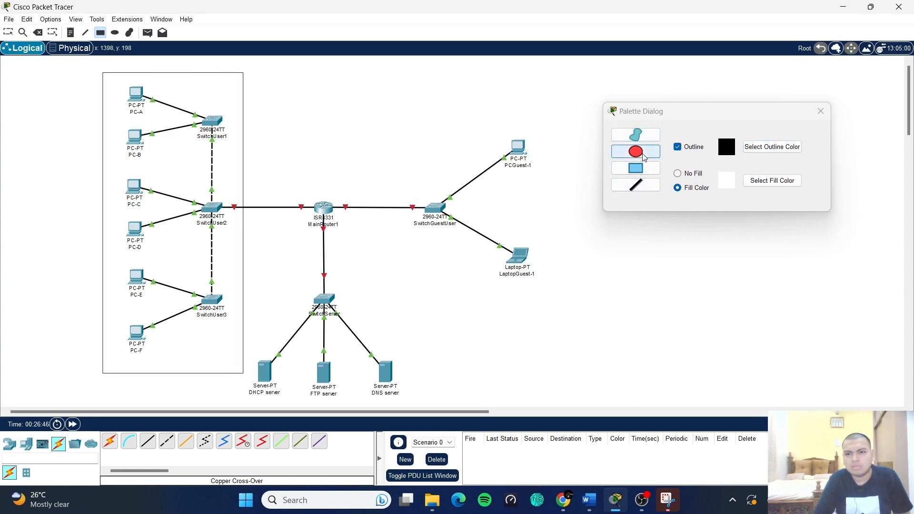
click(678, 188)
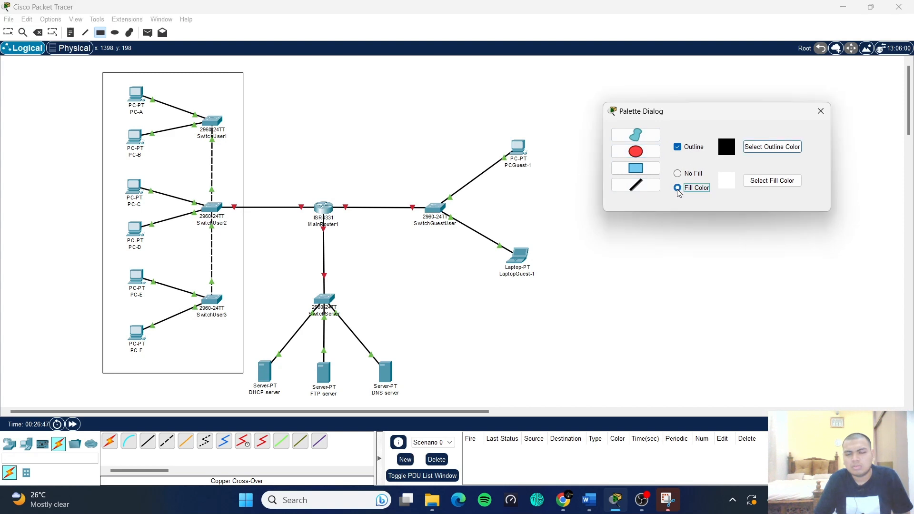
click(772, 181)
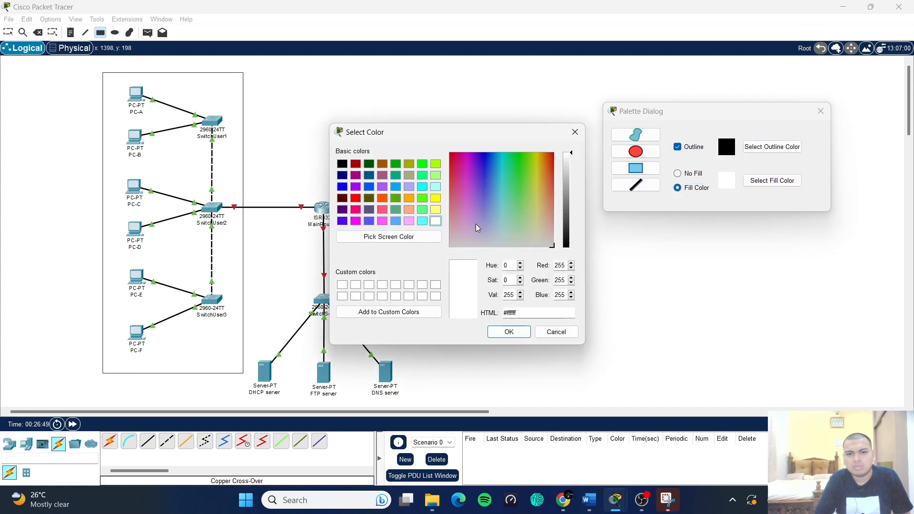
click(422, 221)
click(509, 331)
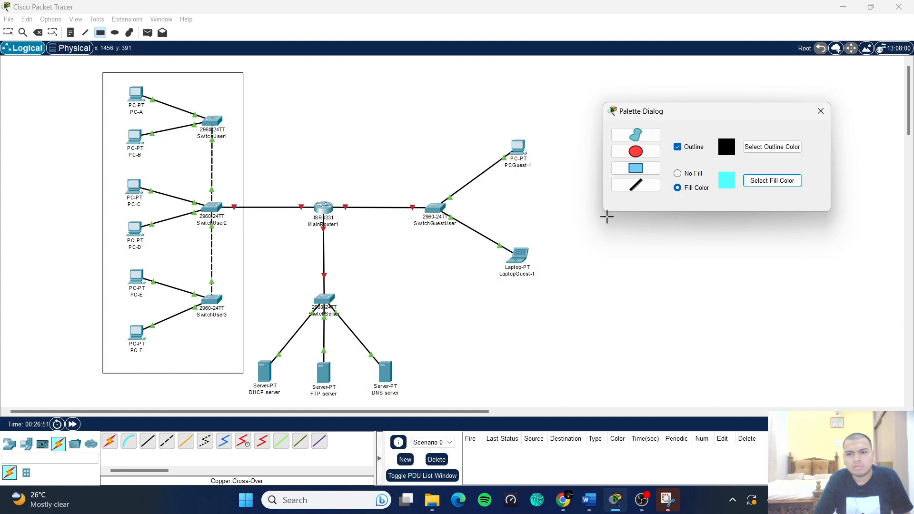
- Draw and undo a test rectangle above MainRouter1, then delete the user-zone rectangle
drag(332, 109, 386, 179)
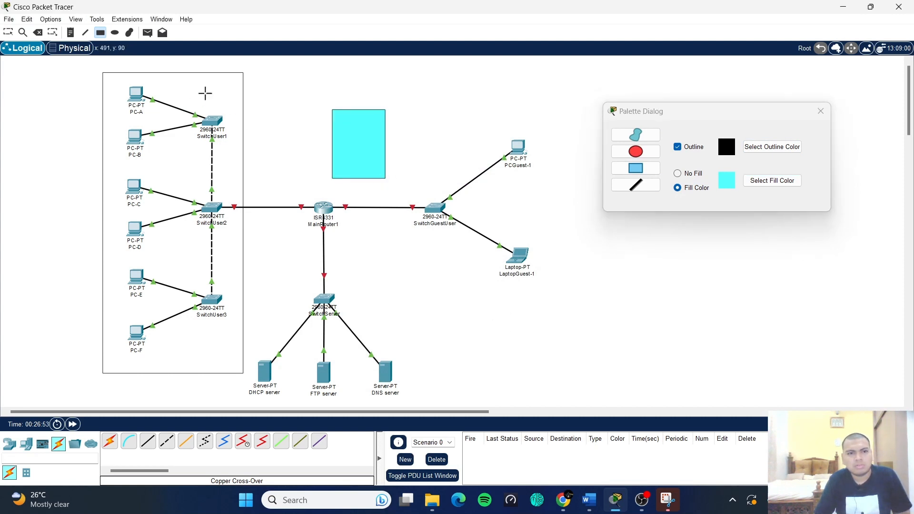
key(ctrl+z)
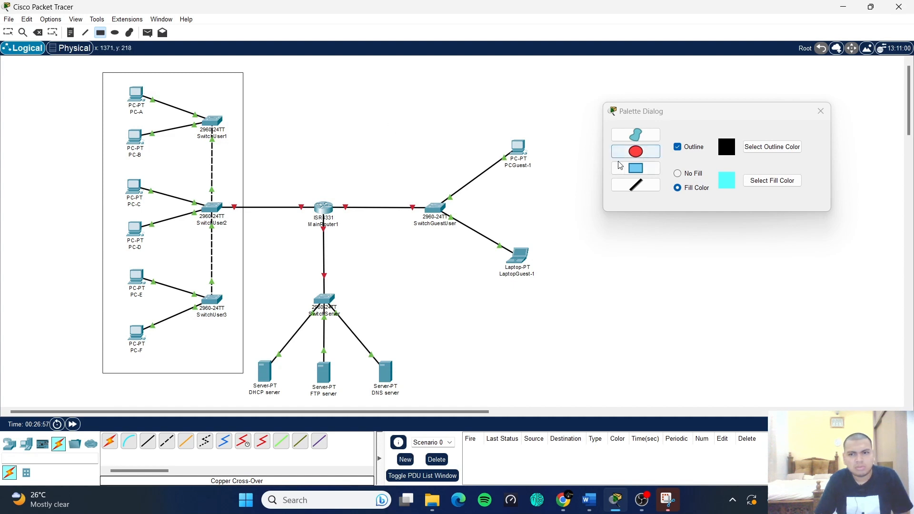
click(38, 33)
click(117, 81)
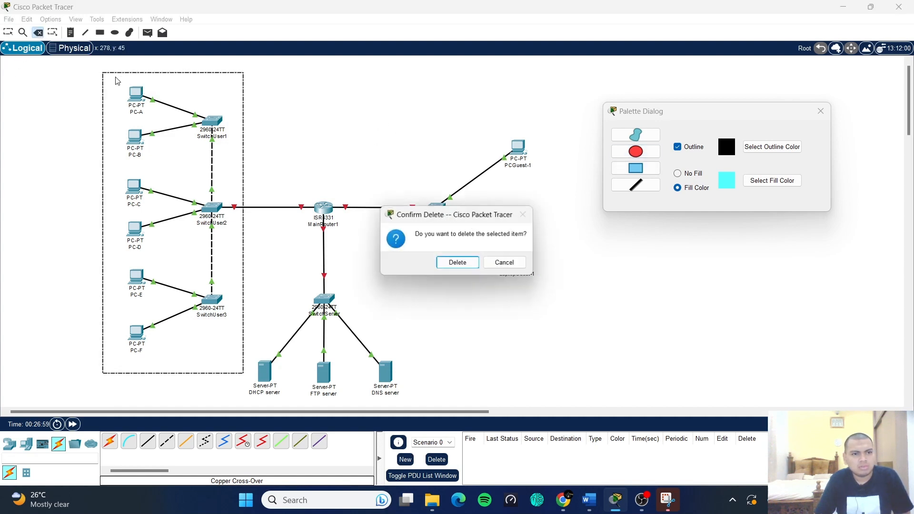
click(467, 264)
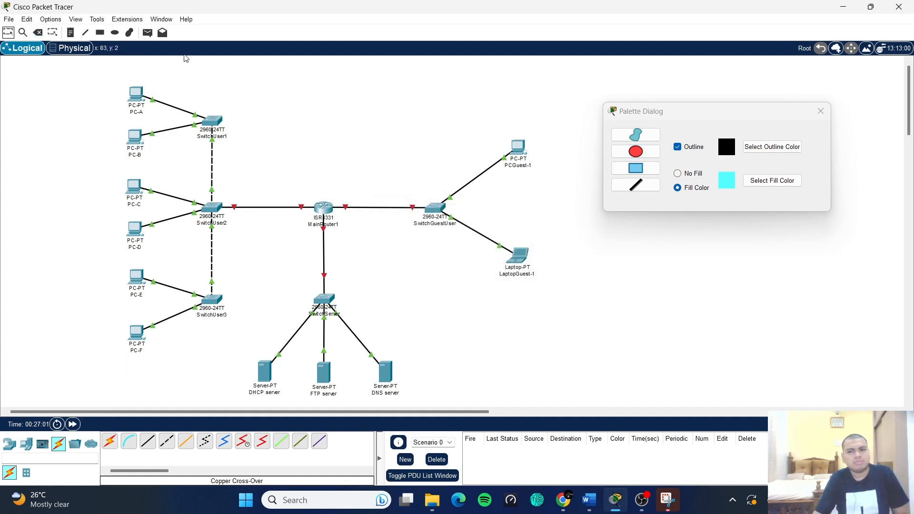
- Draw a cyan-filled box around the user PCs and their switches
click(657, 171)
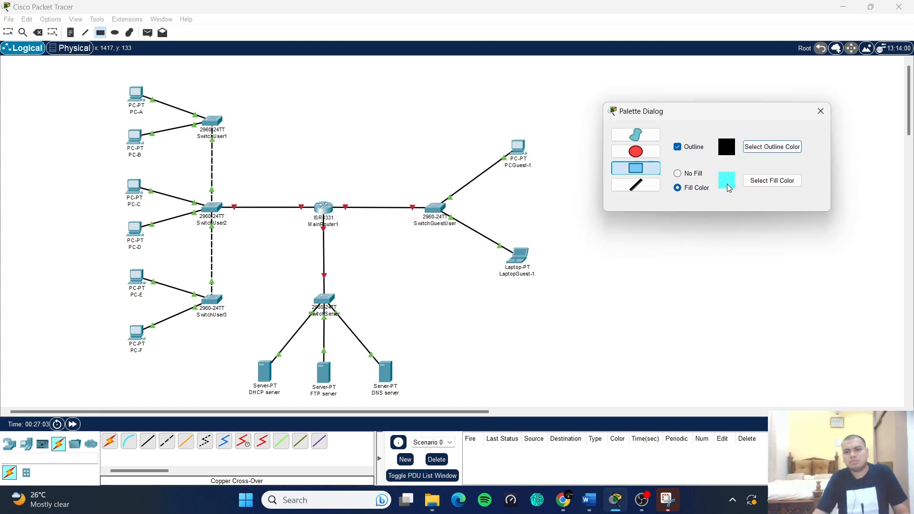
click(752, 186)
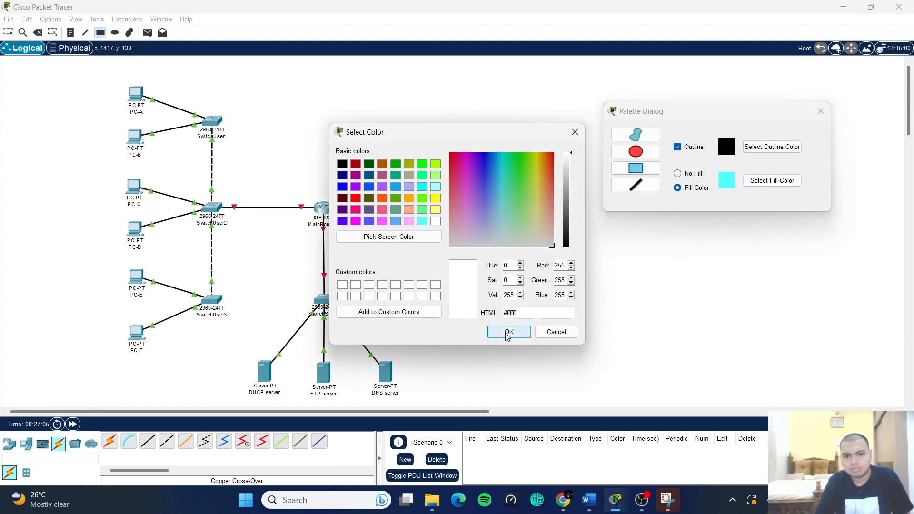
click(507, 331)
mouse_move(97, 72)
mouse_down()
mouse_move(126, 100)
mouse_move(250, 334)
mouse_move(233, 364)
mouse_move(202, 347)
mouse_move(122, 111)
mouse_move(97, 73)
mouse_up()
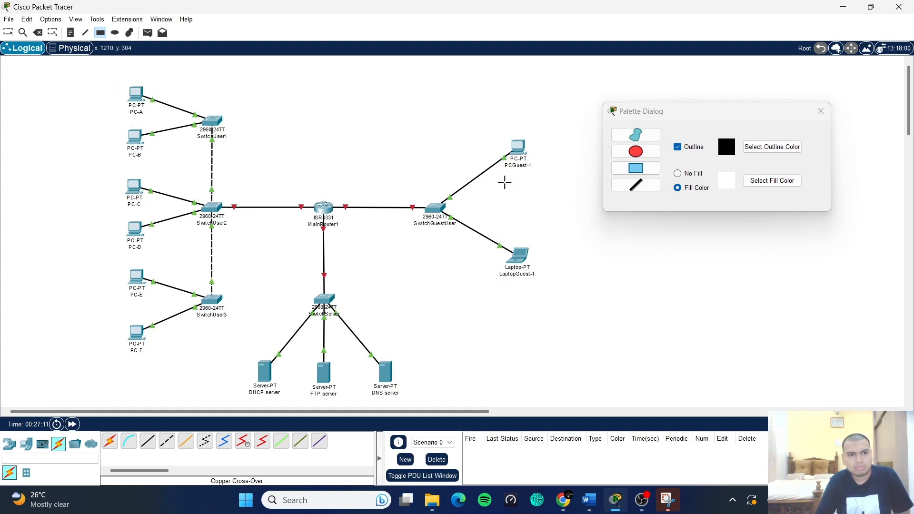
click(752, 183)
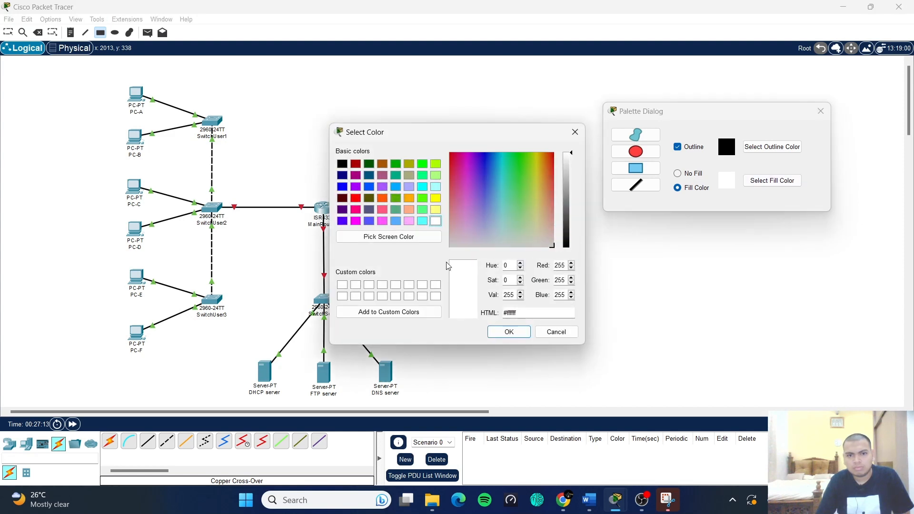
click(422, 220)
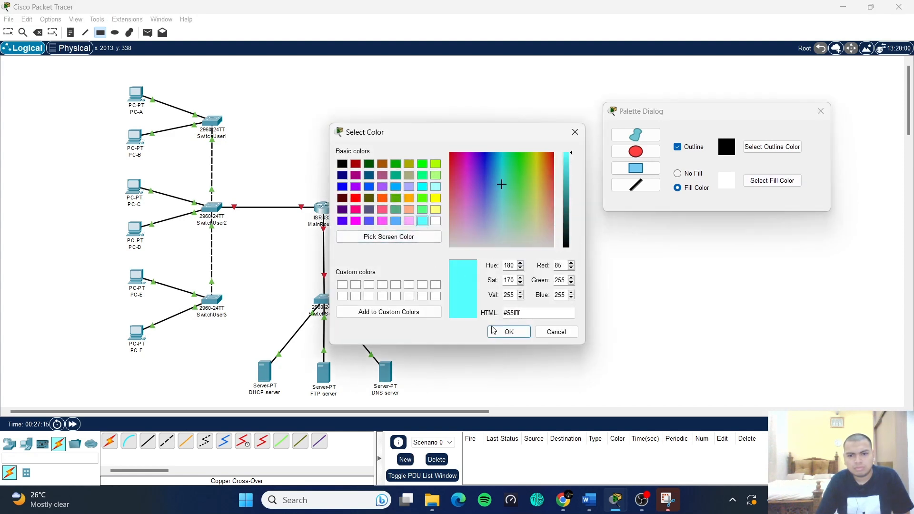
click(507, 332)
drag(104, 71, 250, 369)
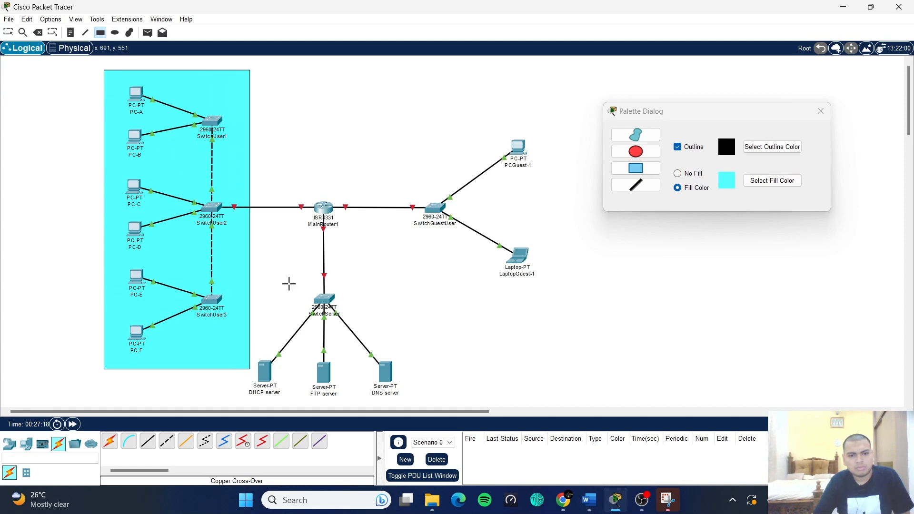
scroll(288, 290, down, 1)
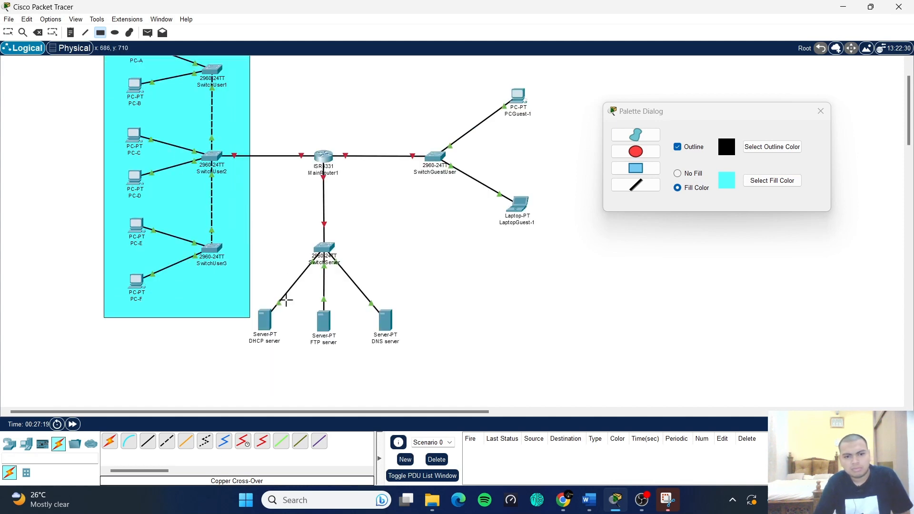
- Draw a light yellow box around the server switch and servers
click(760, 184)
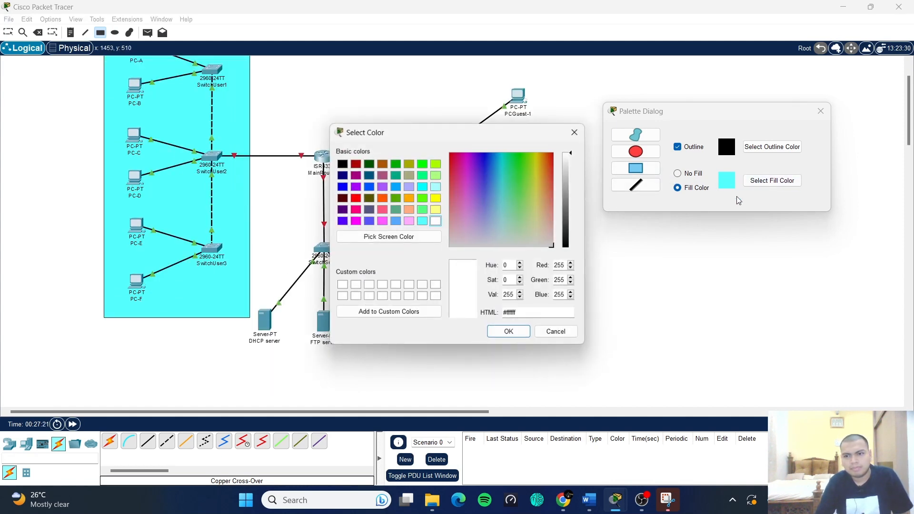
click(436, 209)
click(509, 332)
drag(246, 363, 408, 216)
- Draw an orange box around the guest devices and close the palette
click(772, 181)
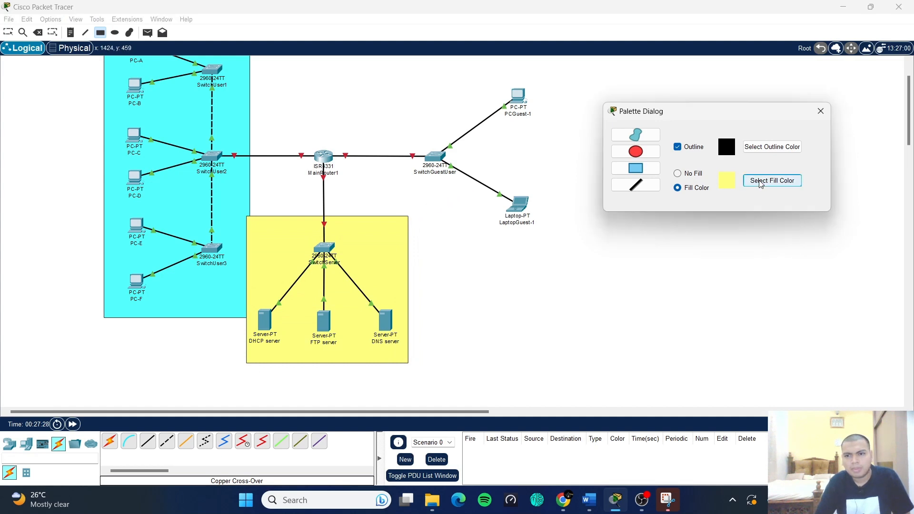
click(408, 198)
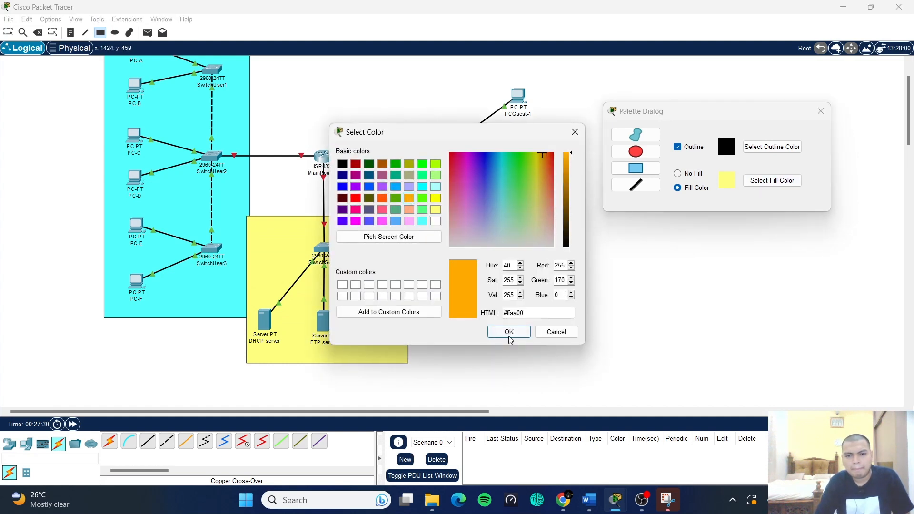
click(511, 333)
scroll(420, 145, up, 2)
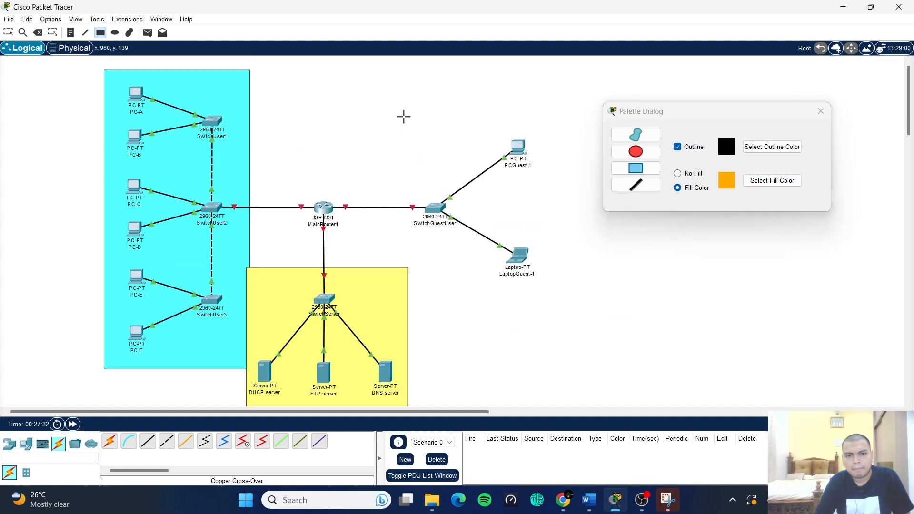
mouse_move(401, 113)
mouse_down()
mouse_move(591, 301)
mouse_move(547, 295)
mouse_up()
click(821, 111)
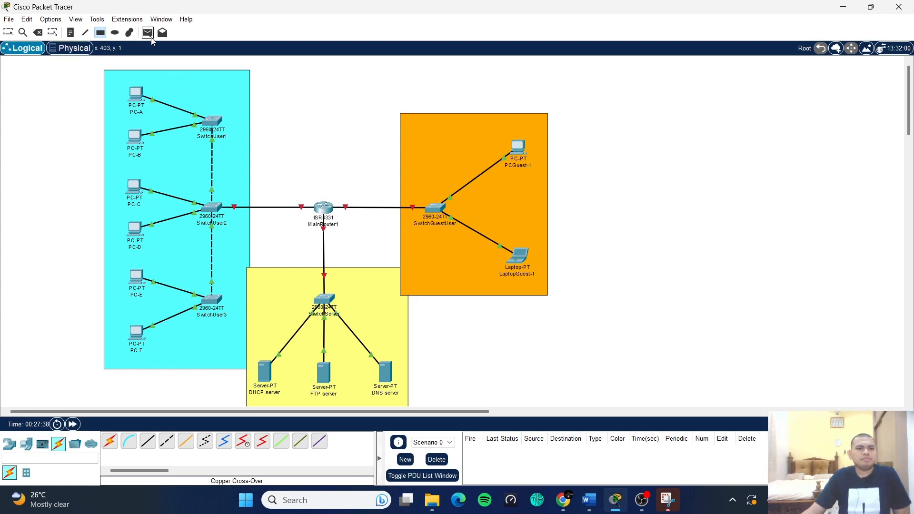
- Place notes reading User, Guest User and Server inside the cyan, orange and yellow zones
click(8, 33)
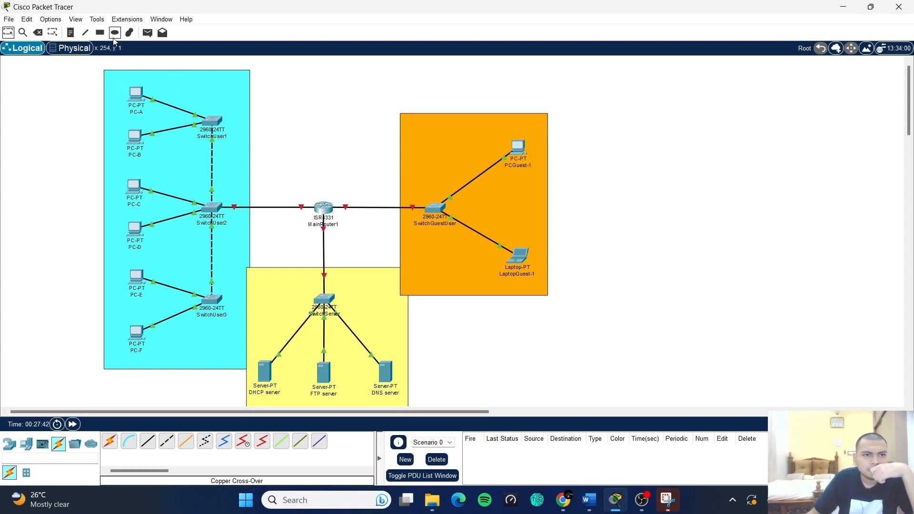
click(77, 34)
click(169, 80)
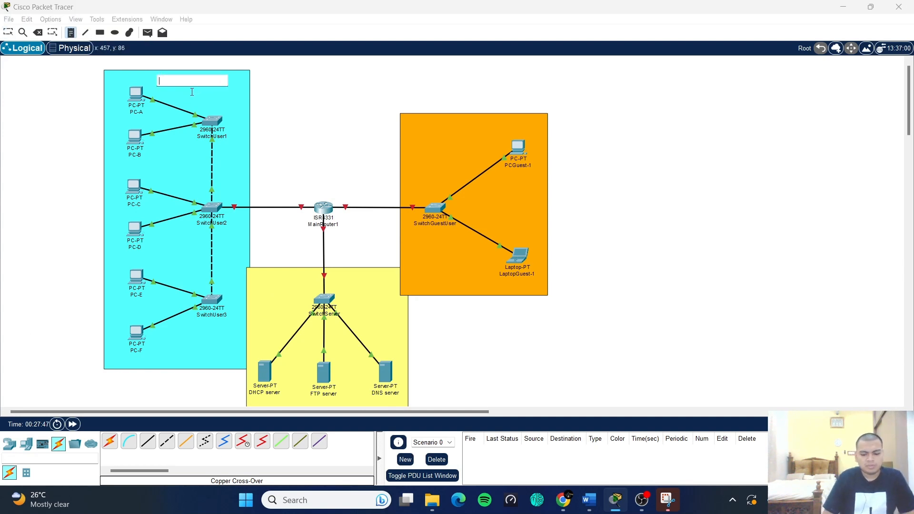
text(User)
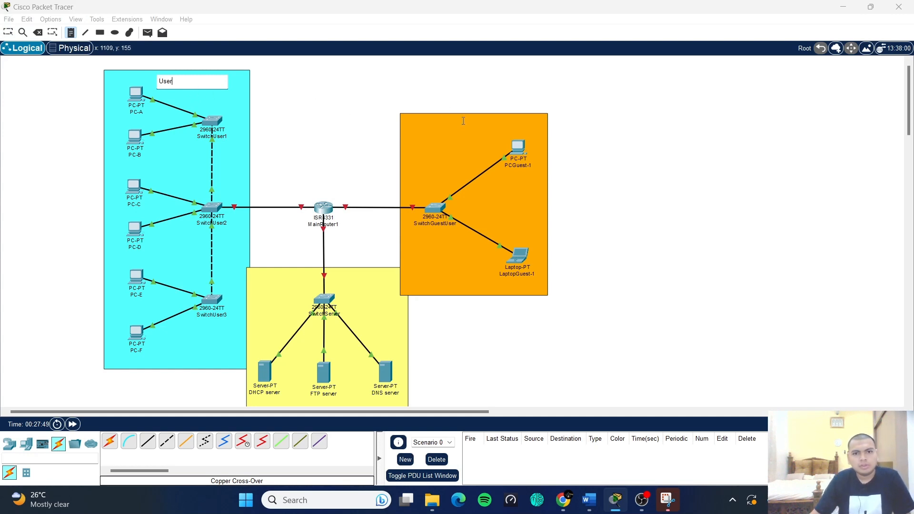
click(465, 128)
text(Guest User)
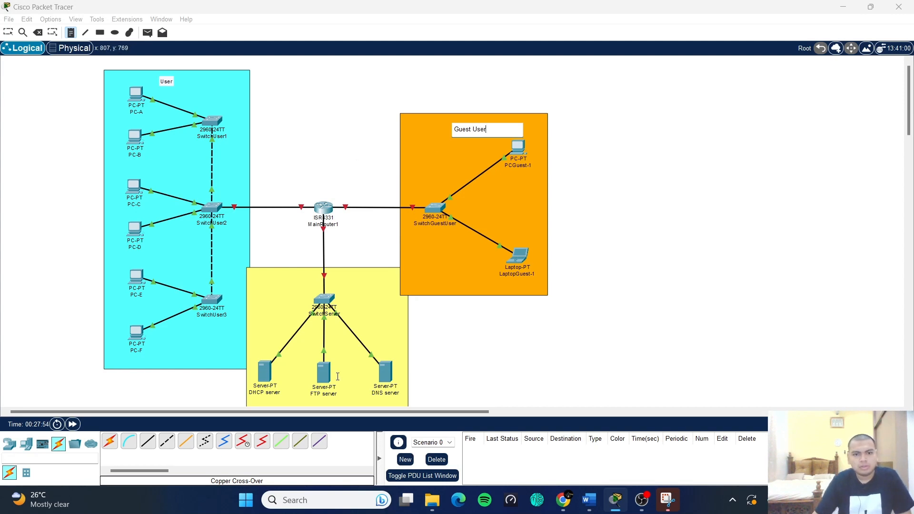
scroll(338, 377, down, 3)
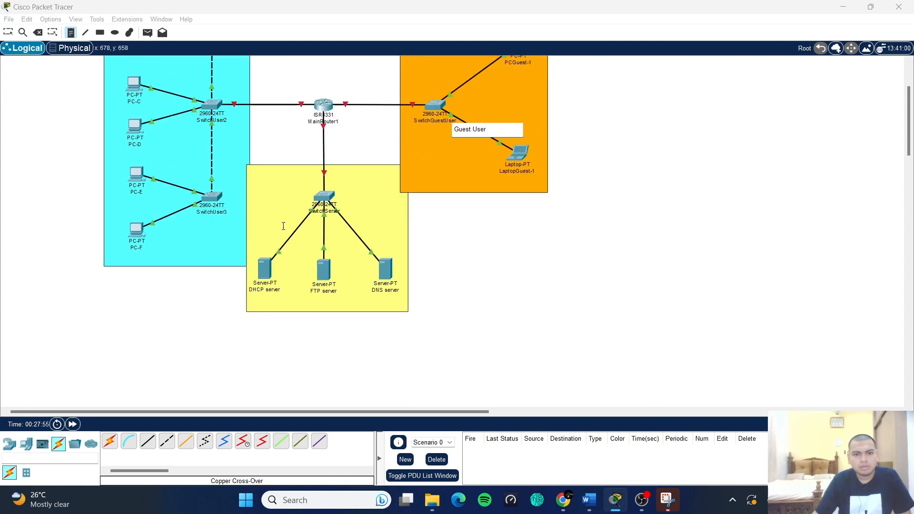
click(277, 175)
text(Server)
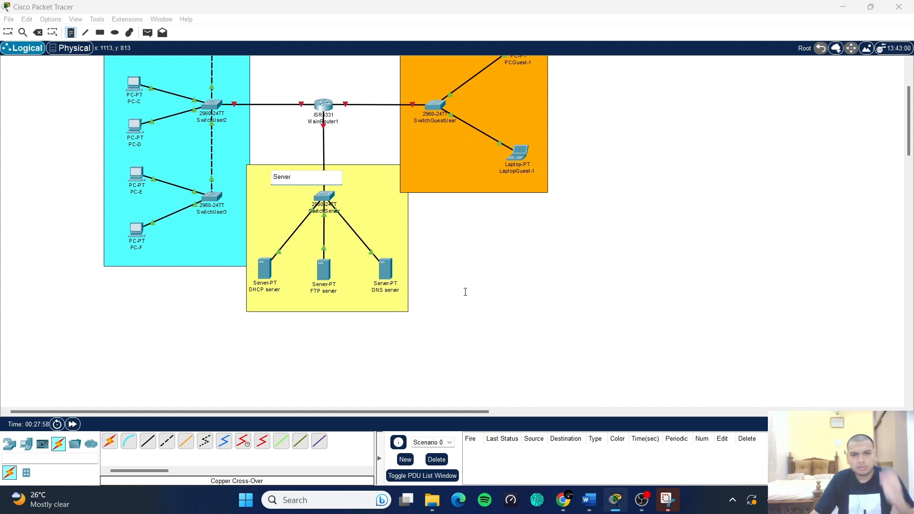
click(575, 315)
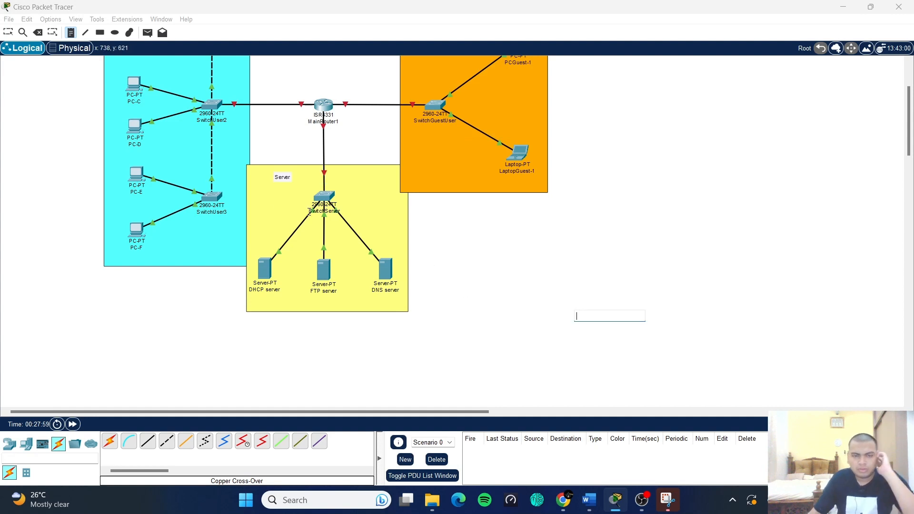
scroll(553, 253, up, 2)
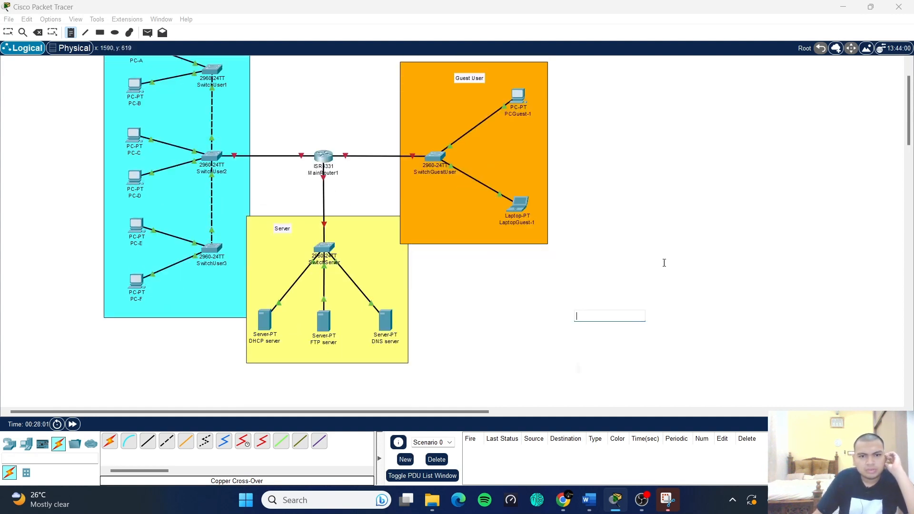
scroll(603, 258, up, 2)
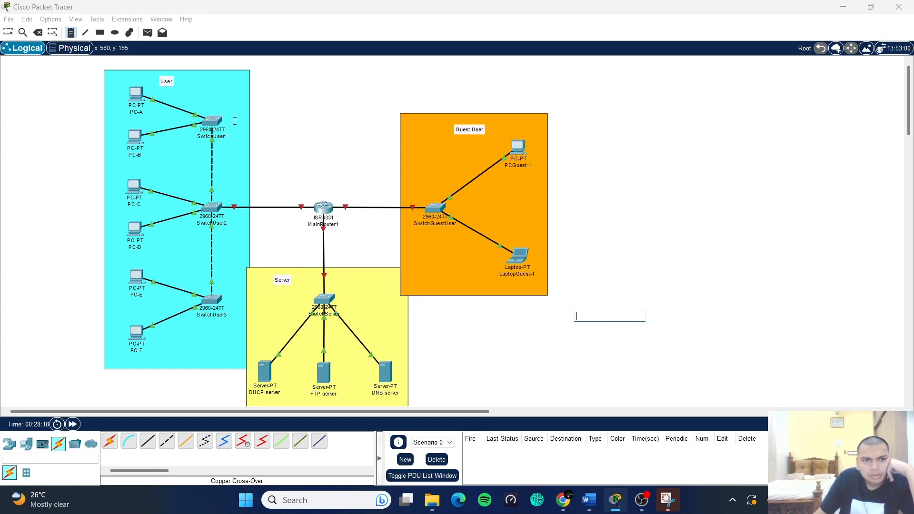
- Discard the empty note and nudge the User and Server labels into neater spots
click(10, 33)
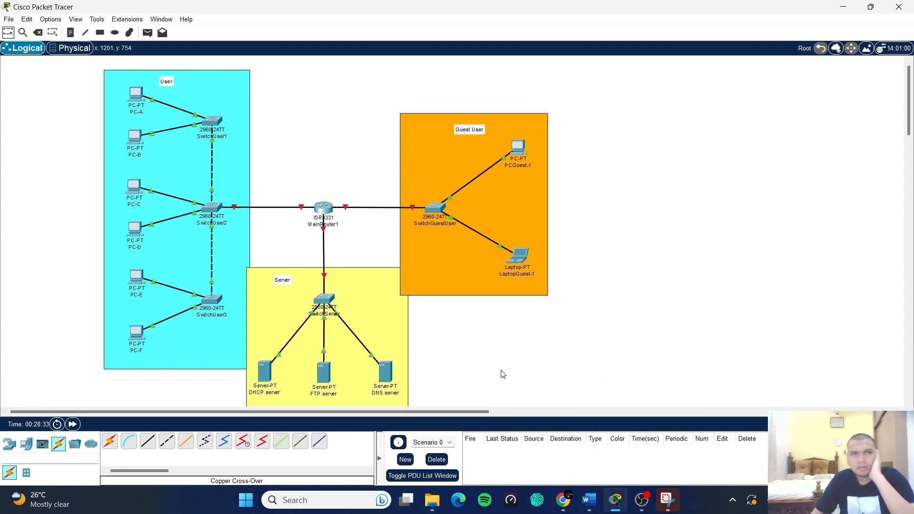
scroll(501, 326, down, 1)
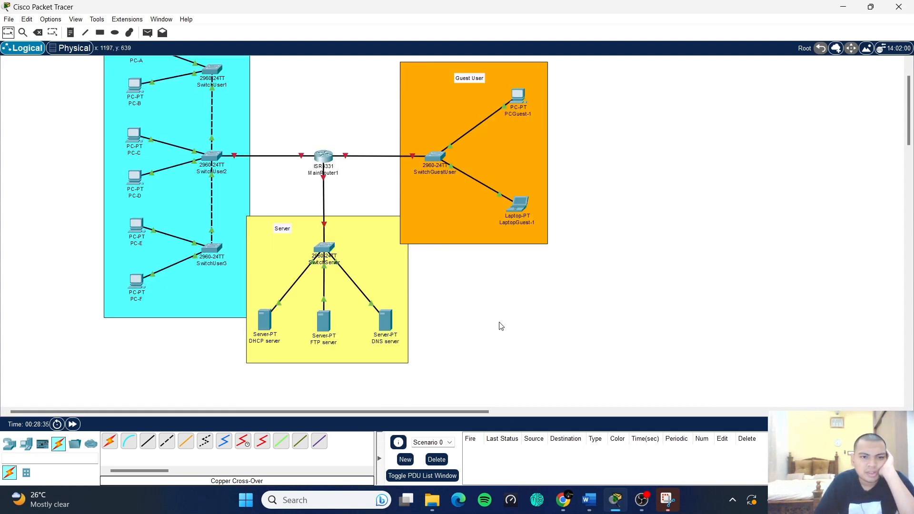
scroll(472, 322, up, 1)
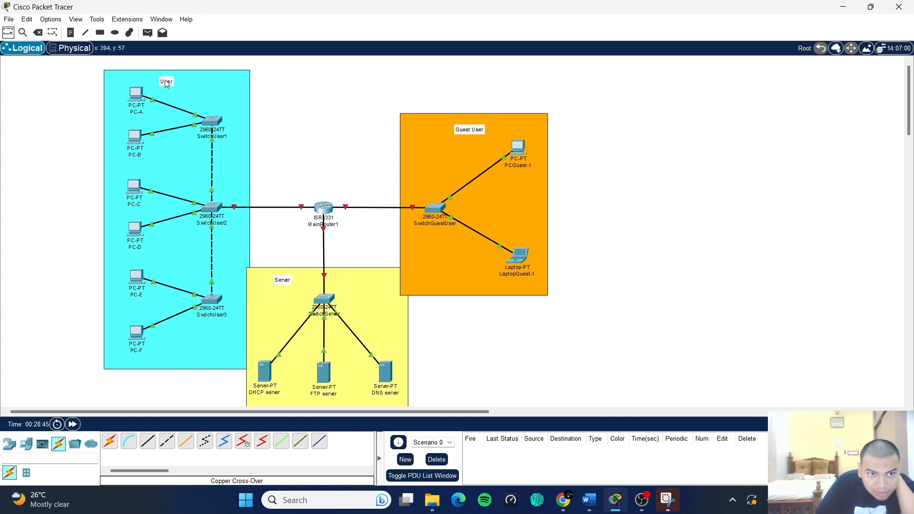
drag(166, 84, 175, 83)
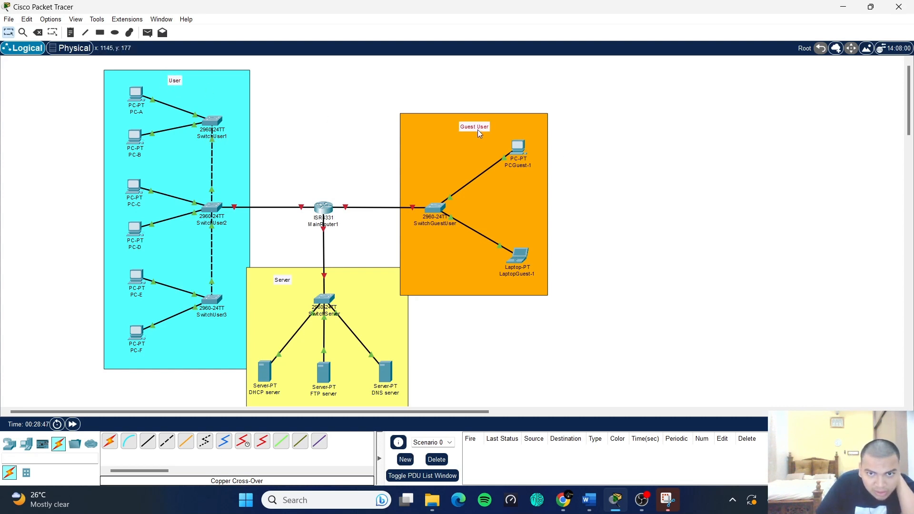
drag(287, 283, 287, 280)
click(351, 246)
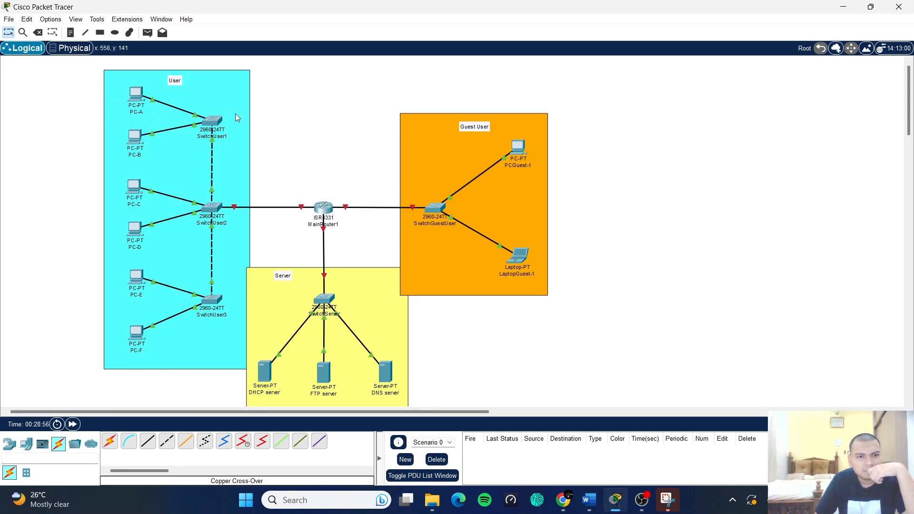
click(73, 33)
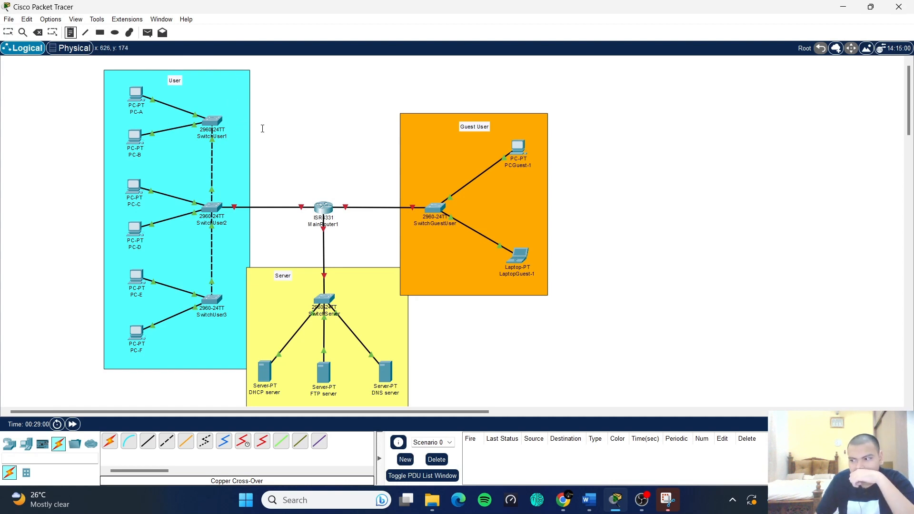
- Add IP notes: 199.10.10.1 at MainRouter1, .2–.4 at the user switches, .5 at PC-A
click(312, 184)
text(199.10.10.1)
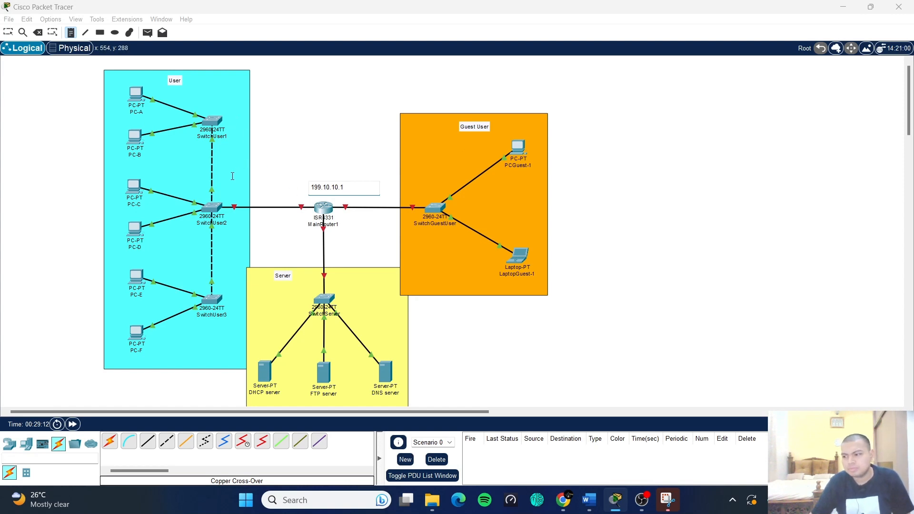
click(230, 120)
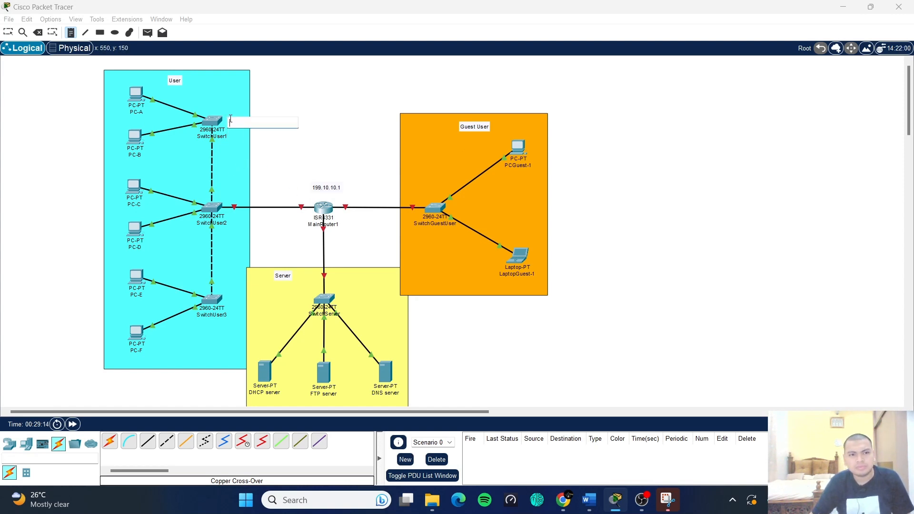
text(199.10.10.2)
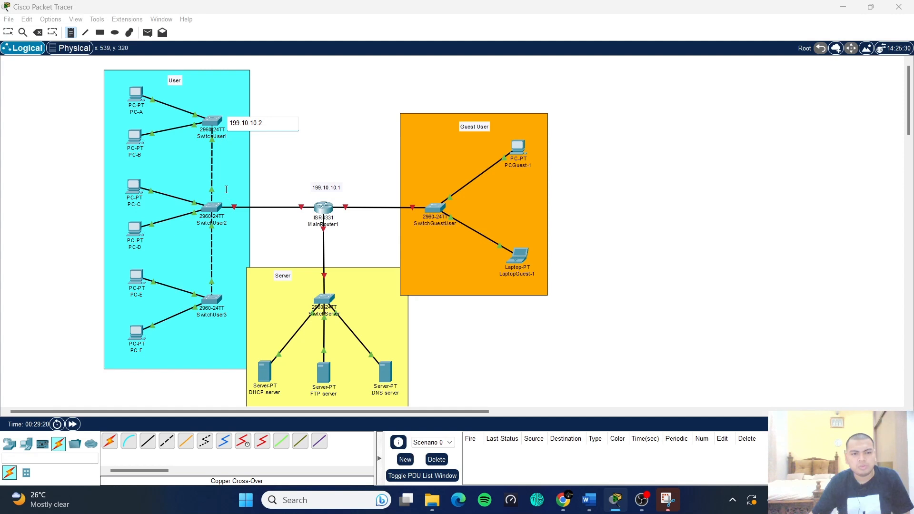
click(220, 190)
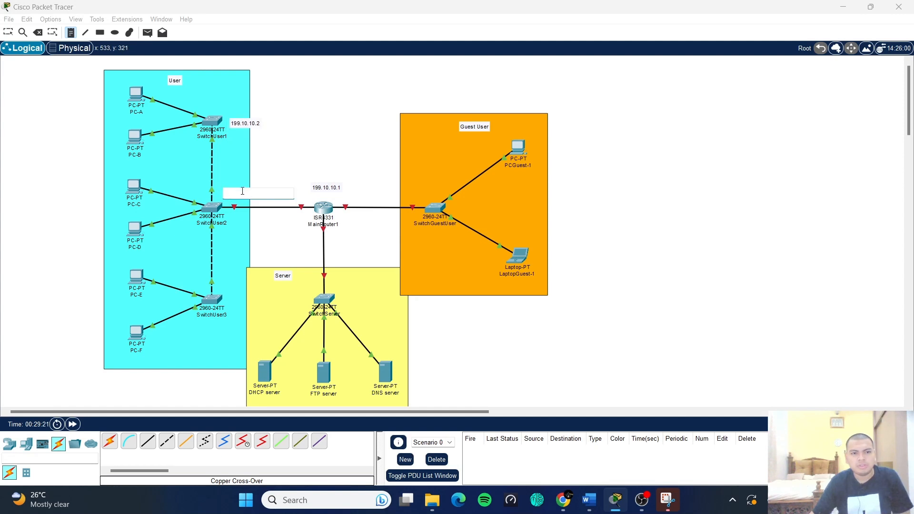
text(199.10.10.3)
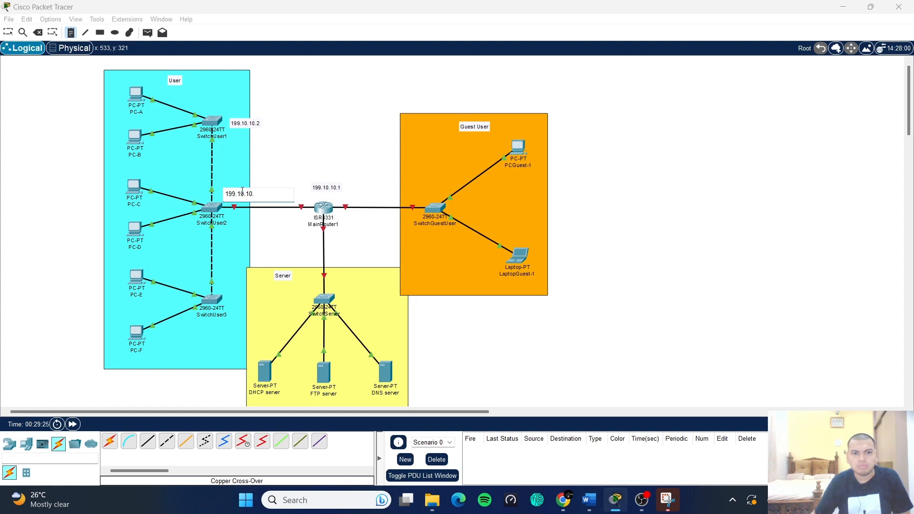
click(193, 329)
text(199.10.10.4)
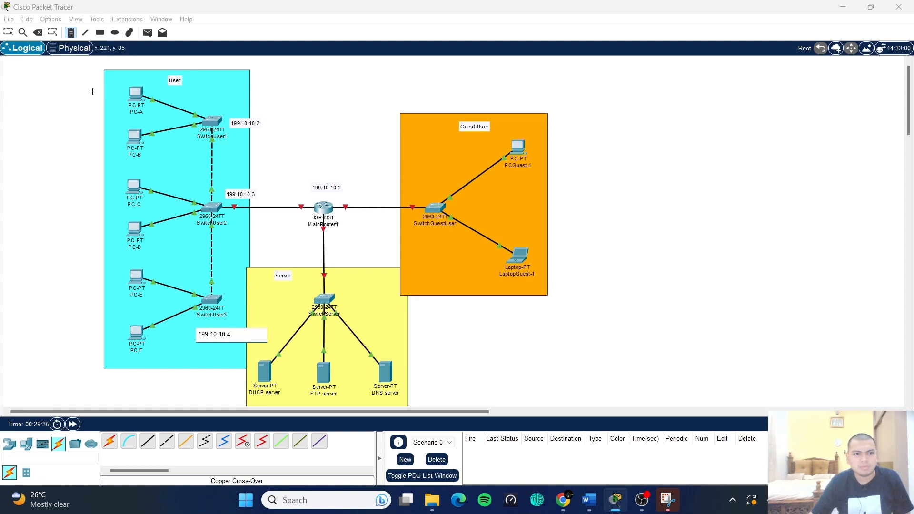
click(75, 94)
text(199.10.10)
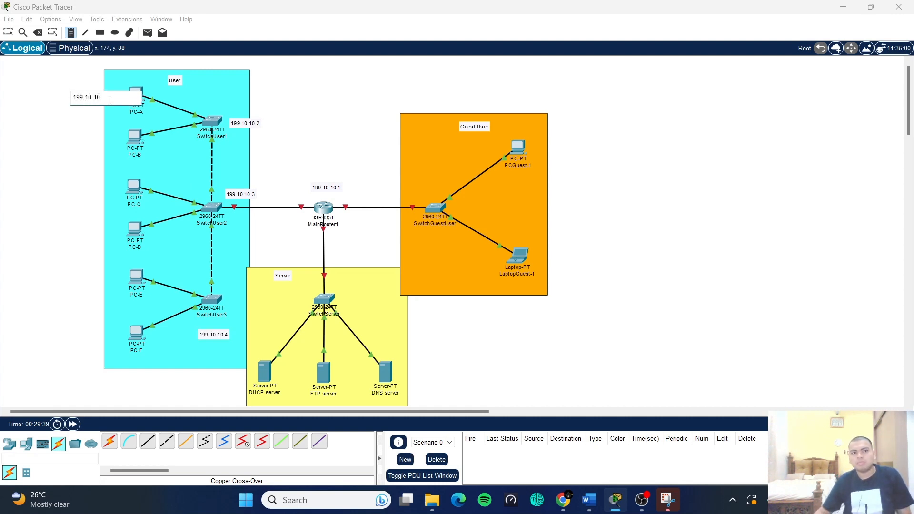
text(.5)
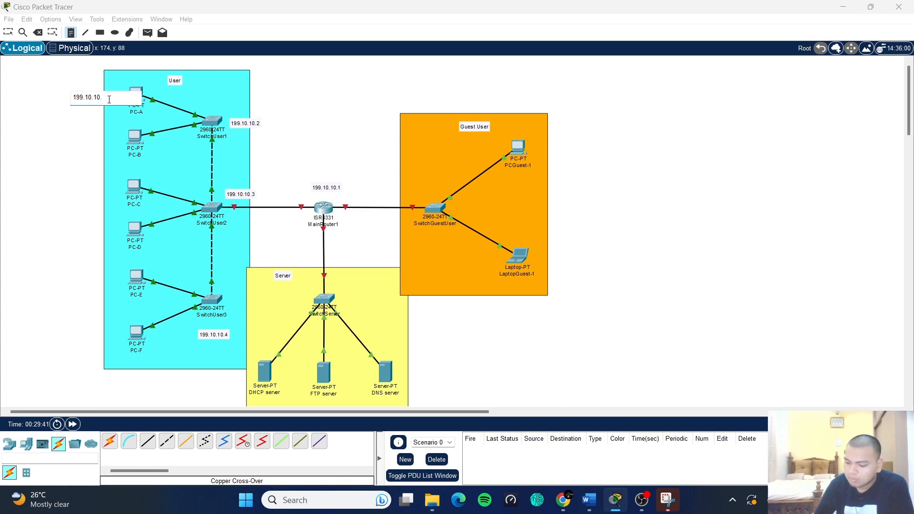
- Label PC-B through PC-F with 199.10.10.16, .27, .38, .49 and .60
click(75, 141)
text(199.)
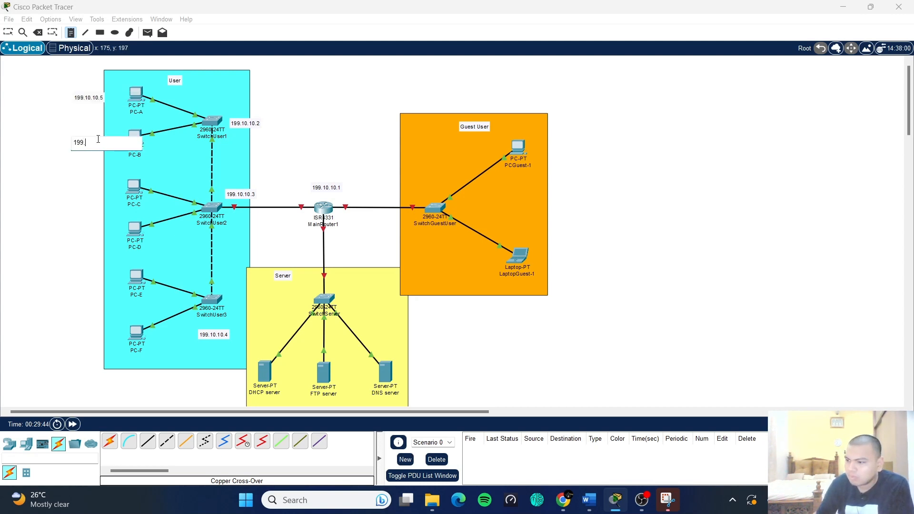
text(10.)
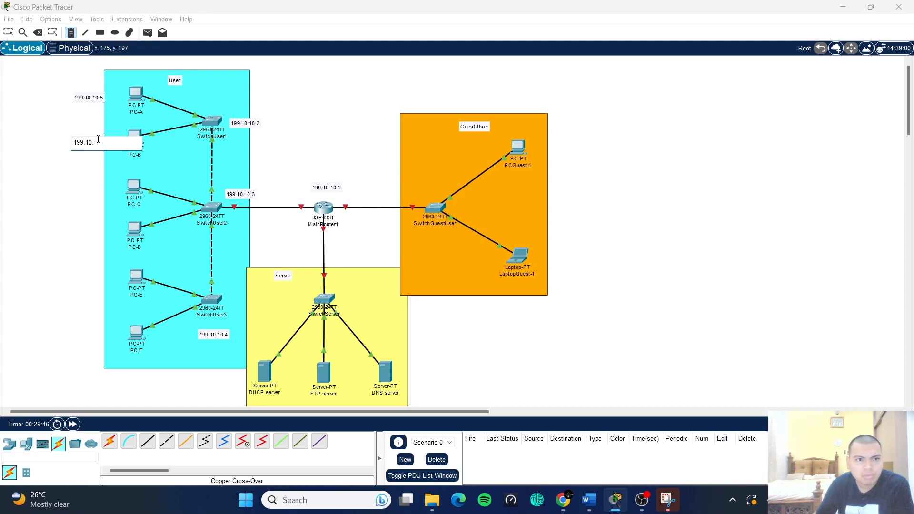
text(10.16)
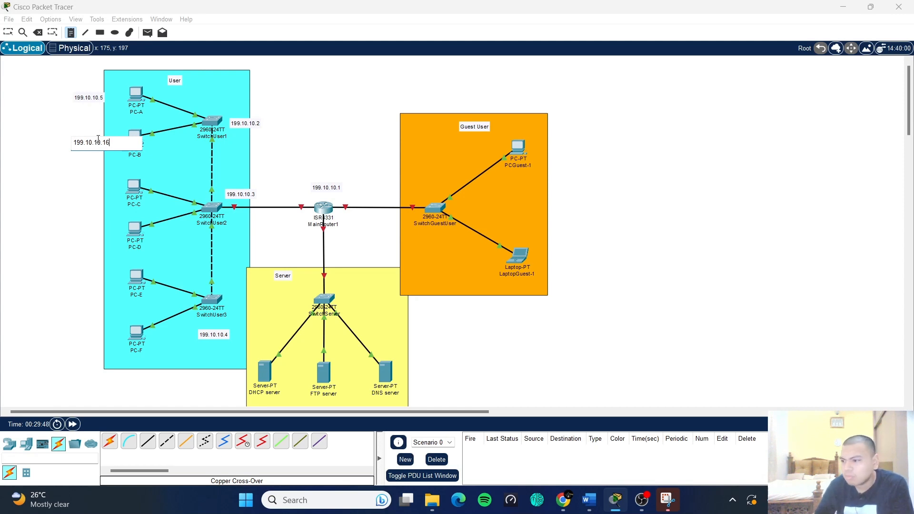
click(79, 193)
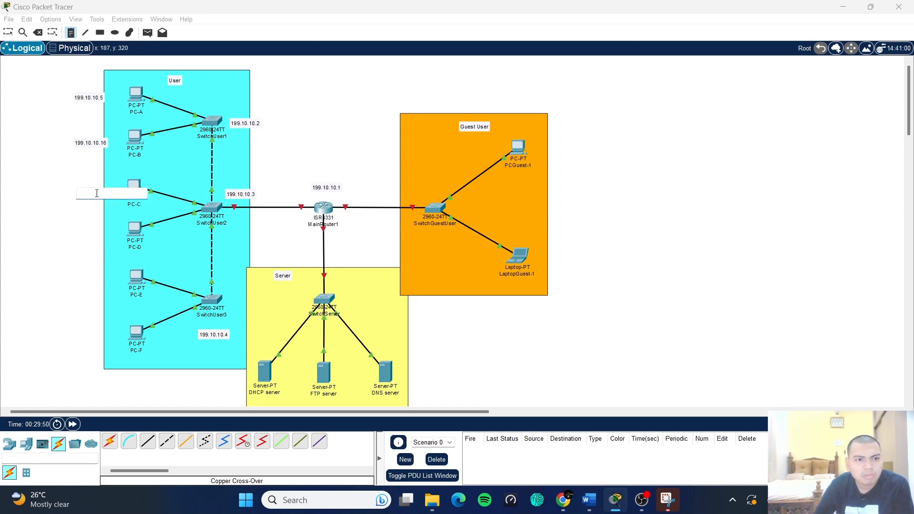
text(199.10.10)
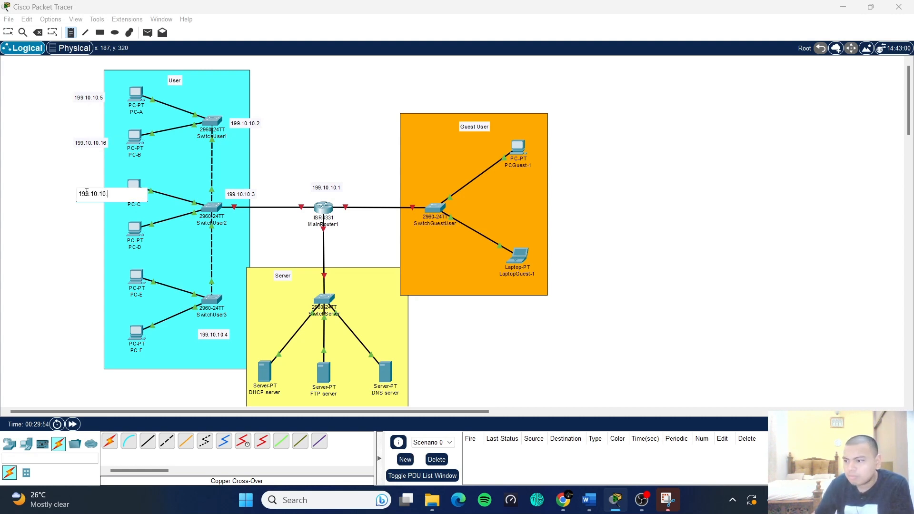
text(.27)
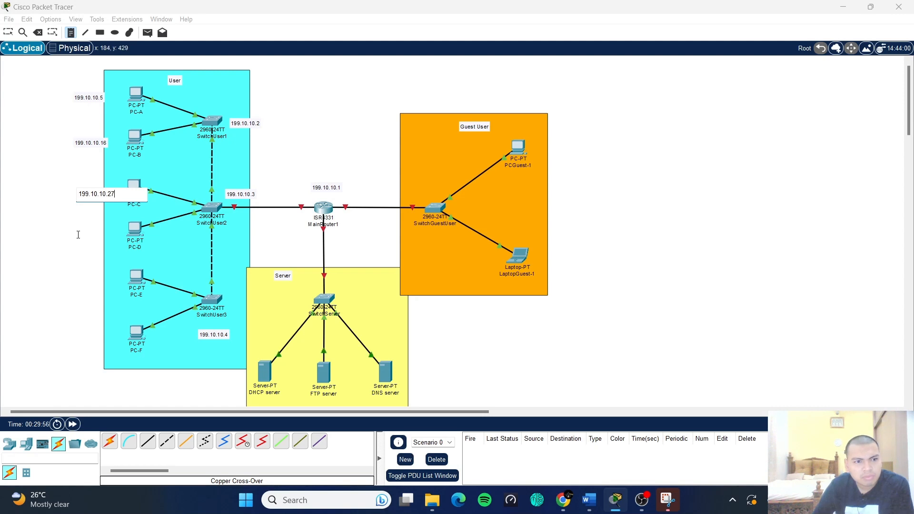
click(78, 231)
text(199.10.10)
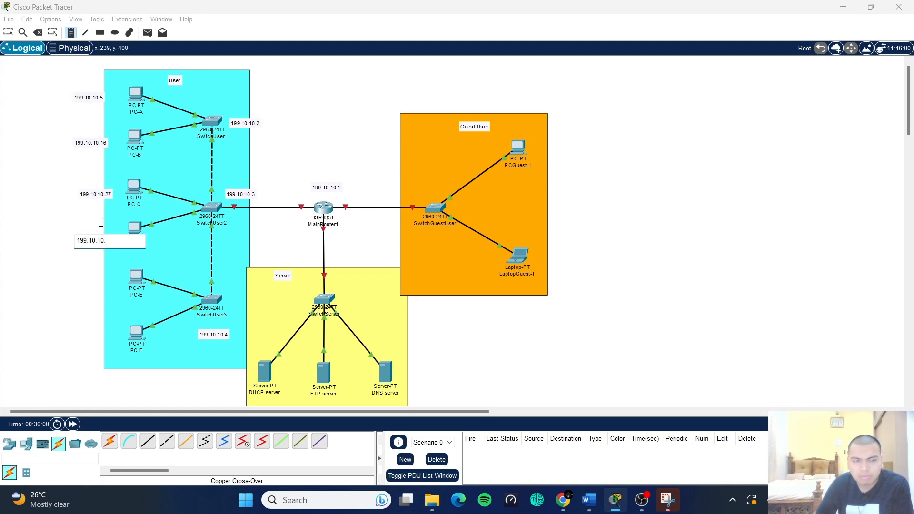
text(.3)
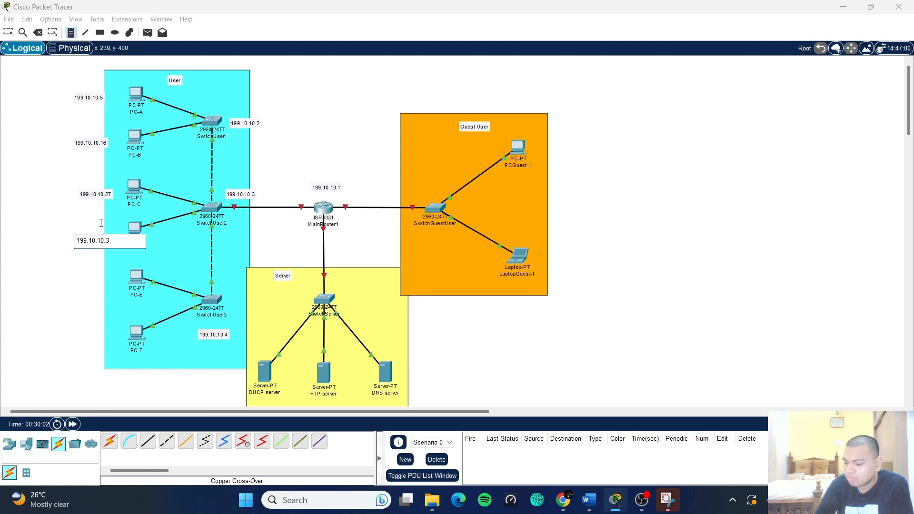
text(8)
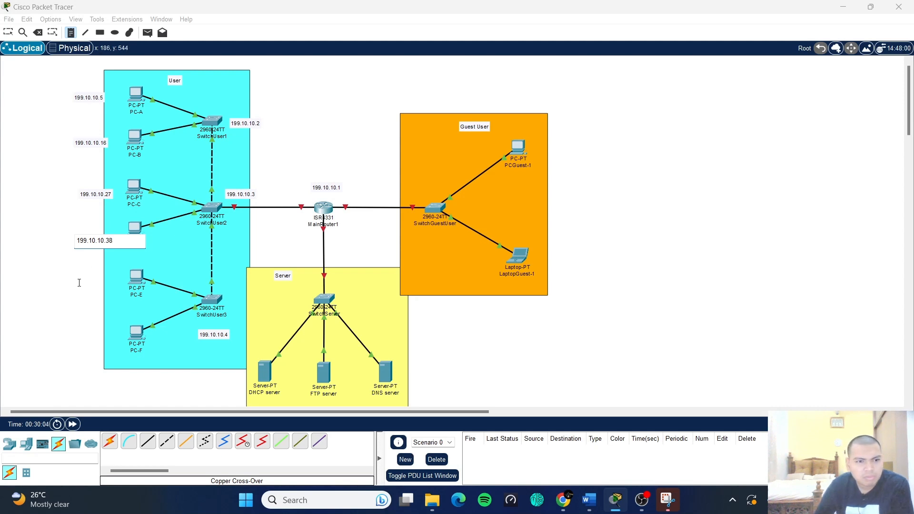
click(80, 279)
text(199.)
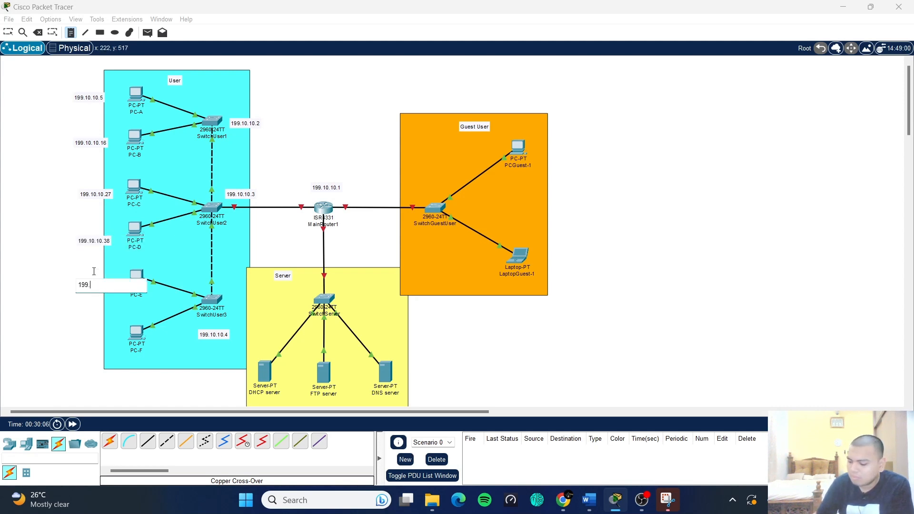
text(10.10.)
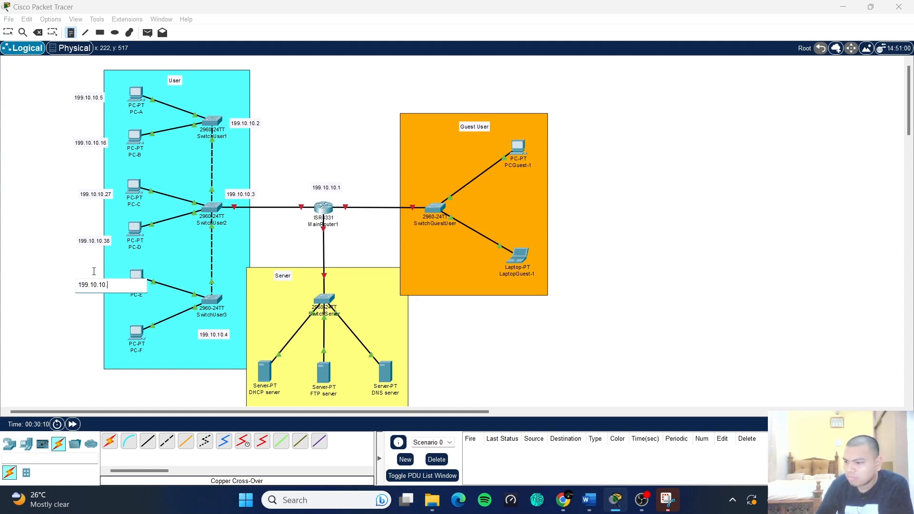
text(49)
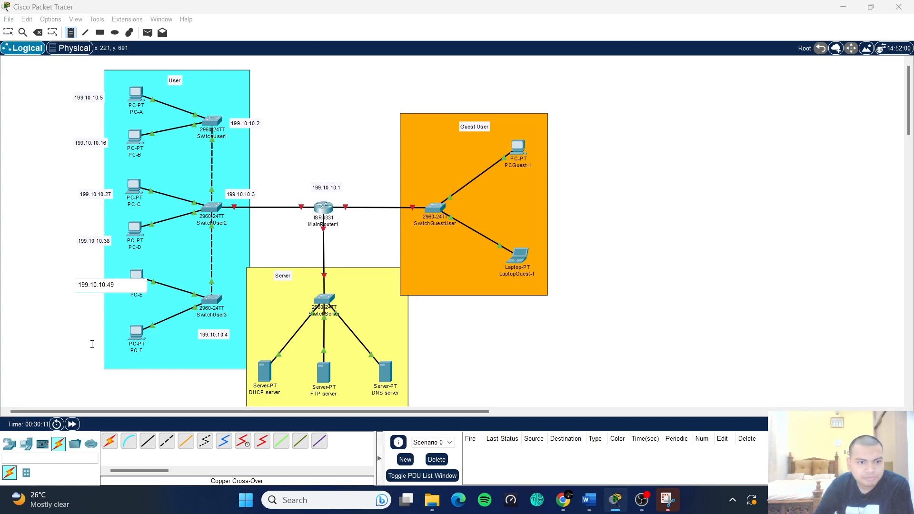
click(77, 339)
text(199)
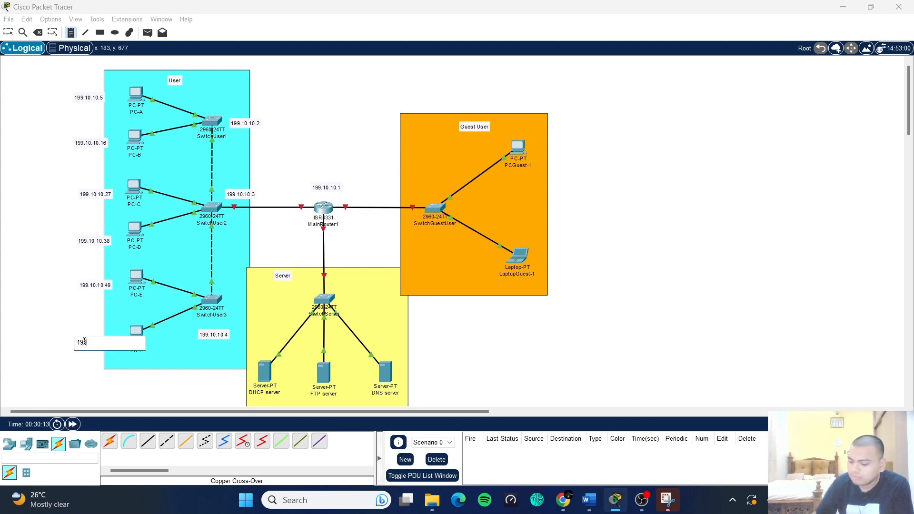
text(.10.10.)
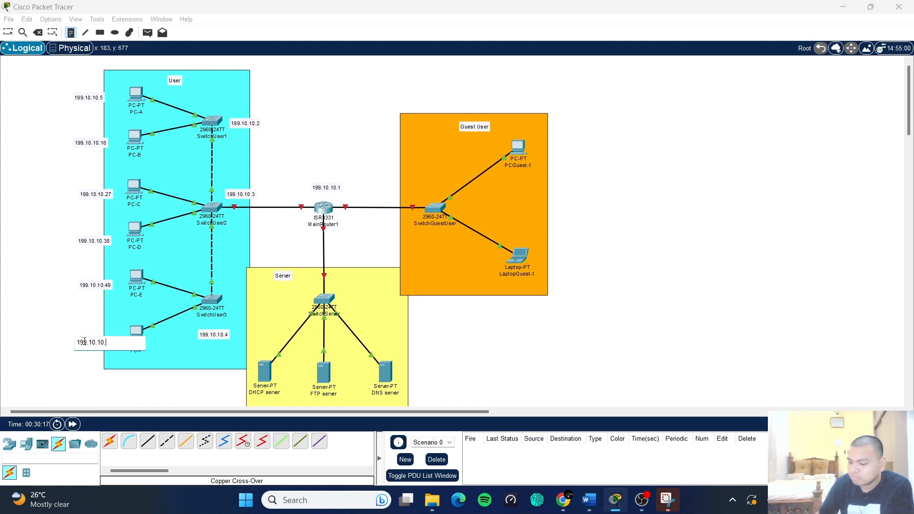
text(60)
scroll(576, 249, down, 2)
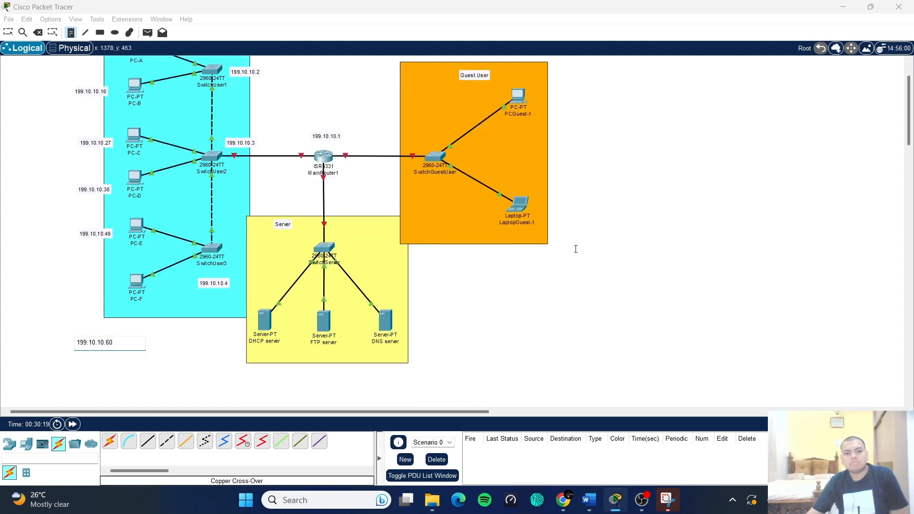
scroll(575, 249, down, 2)
scroll(514, 198, up, 4)
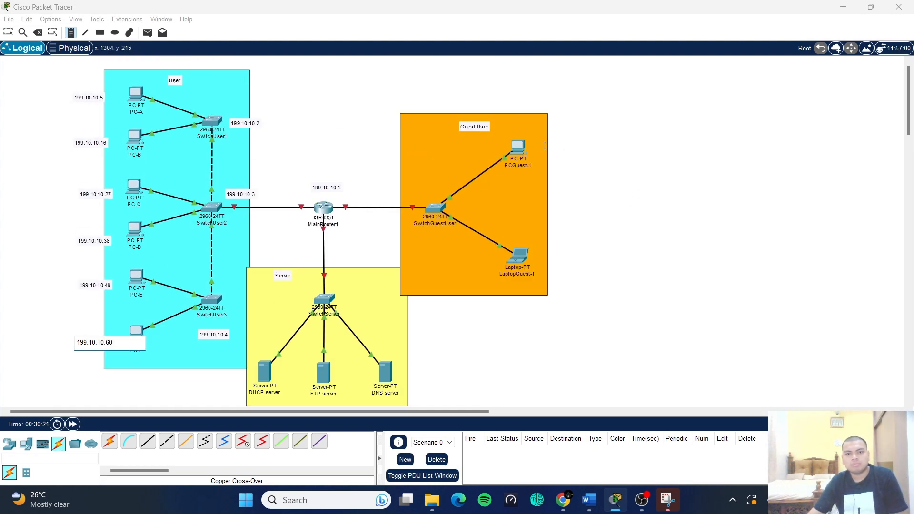
- Add notes 199.10.10.66 by the guest switch, 199.10.10.67 by PCGuest-1 and 199.10.10.74 by LaptopGuest-1
click(417, 187)
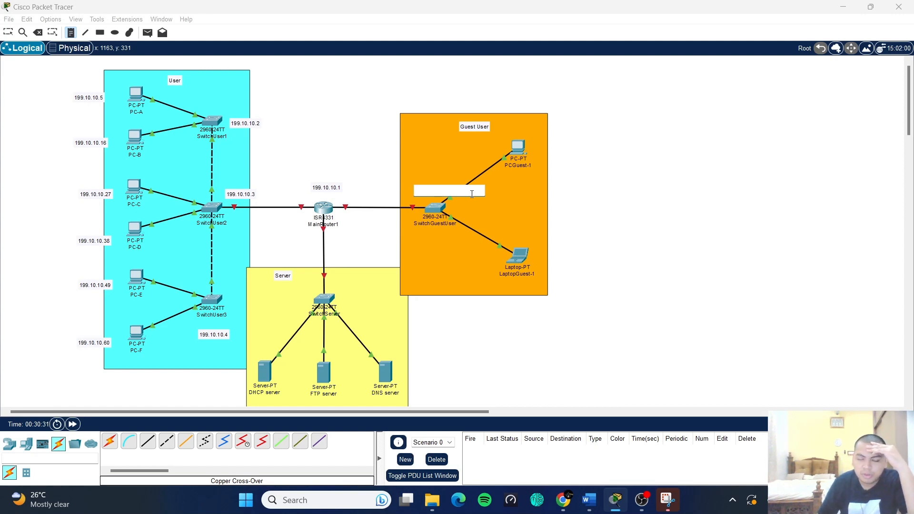
text(199.10.10)
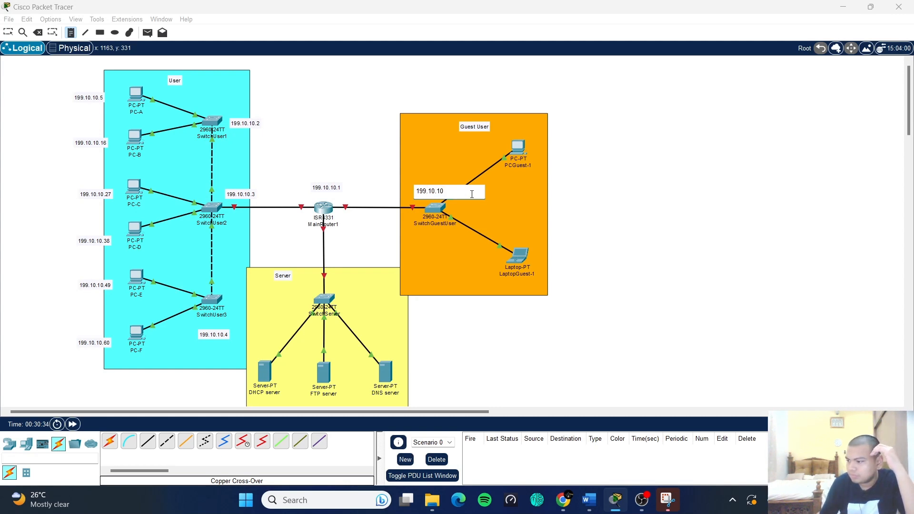
text(.66)
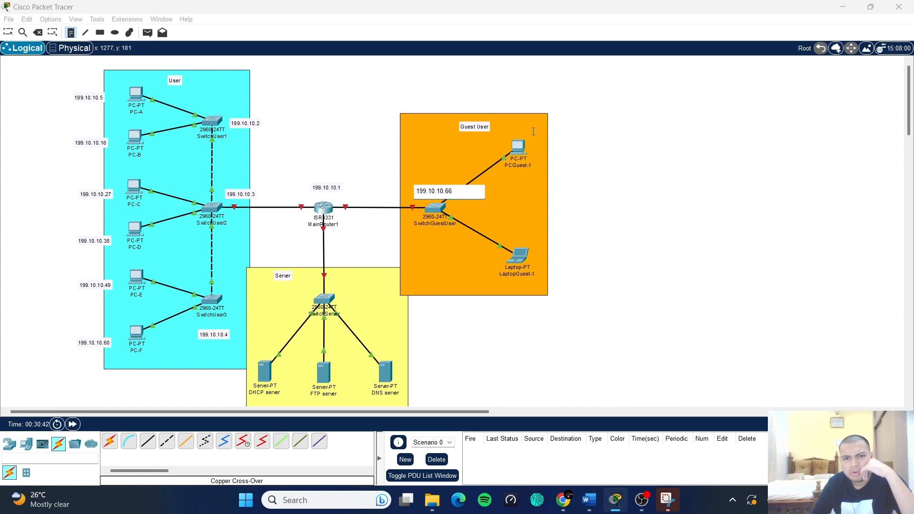
click(533, 147)
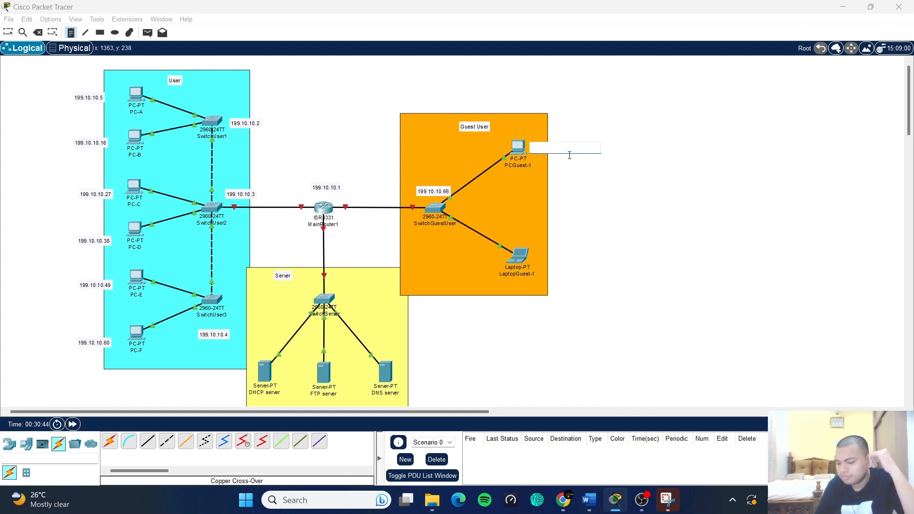
text(199.10)
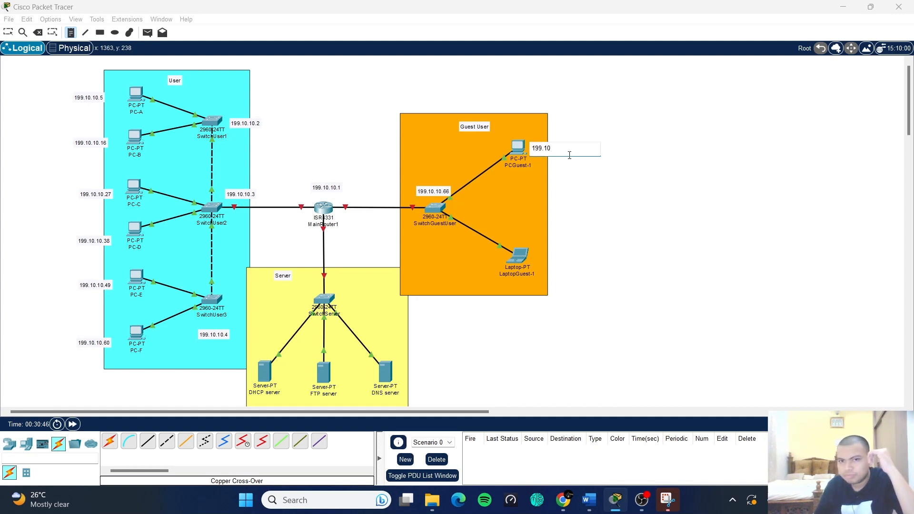
text(.10.67)
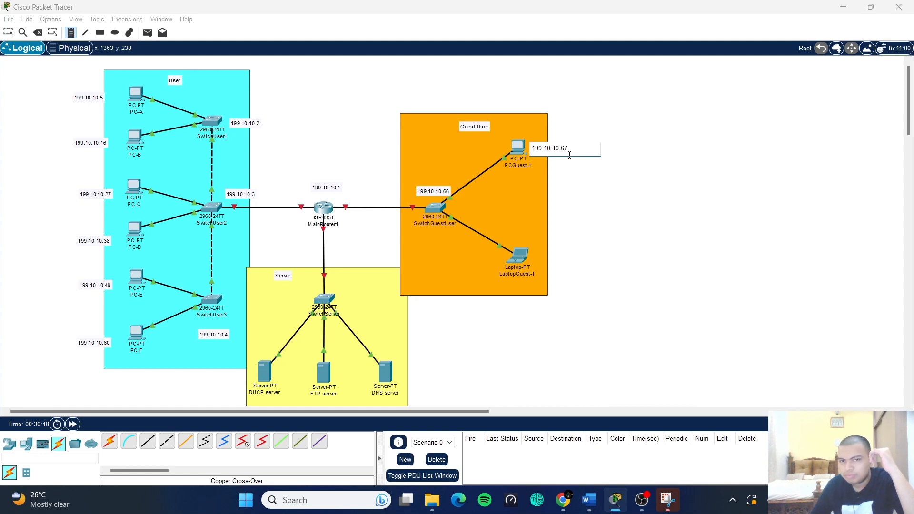
click(553, 268)
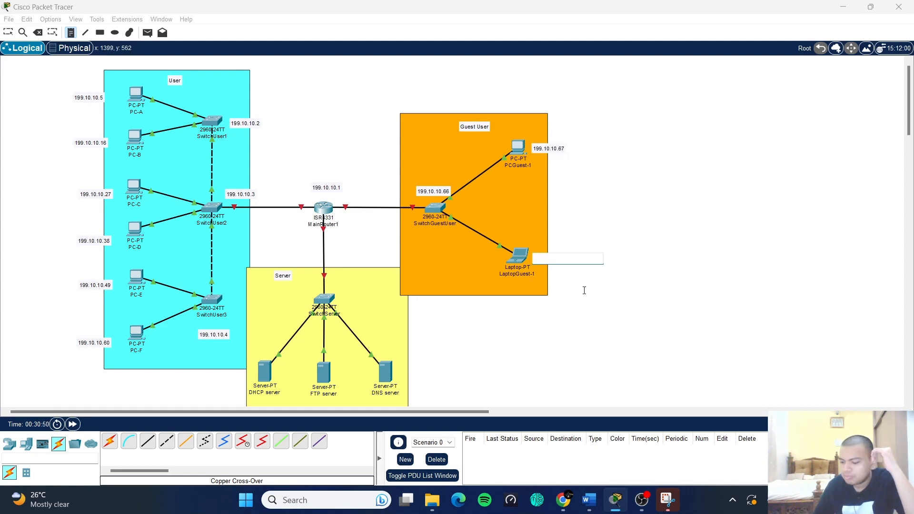
text(199.10.10)
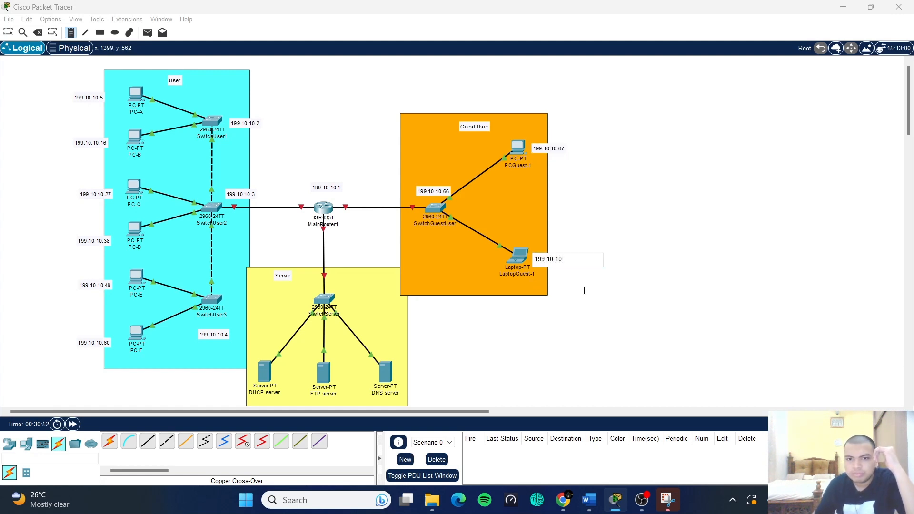
text(.74)
scroll(585, 288, down, 1)
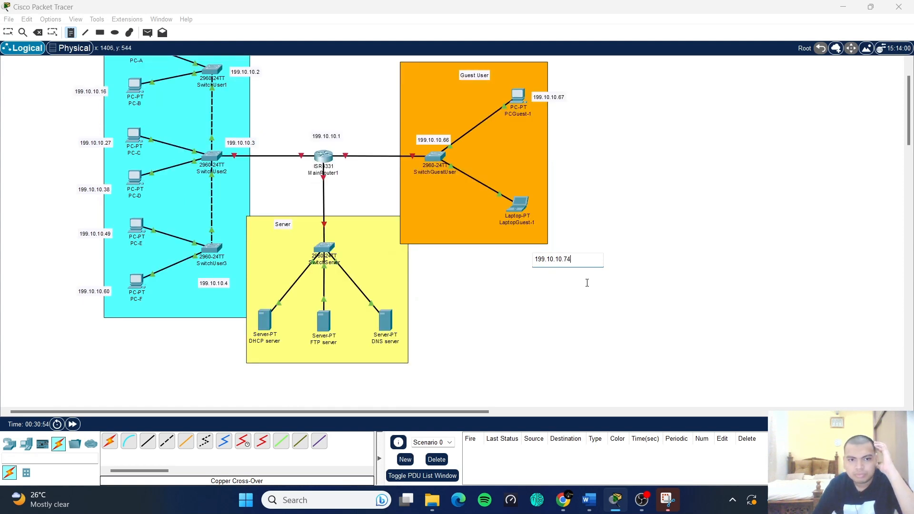
click(295, 146)
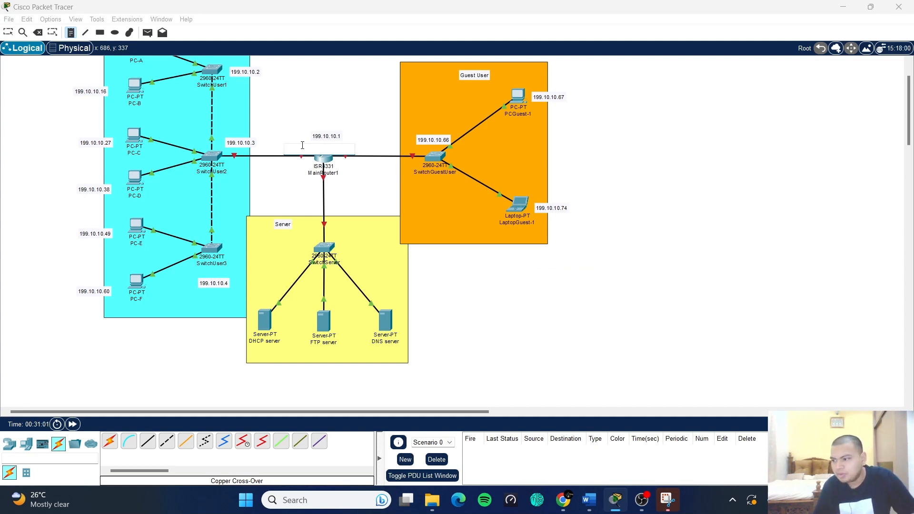
- Add interface notes G0/0/0 and G/0/0/1 below MainRouter1 and G0/2 toward the guest switch
text(G10)
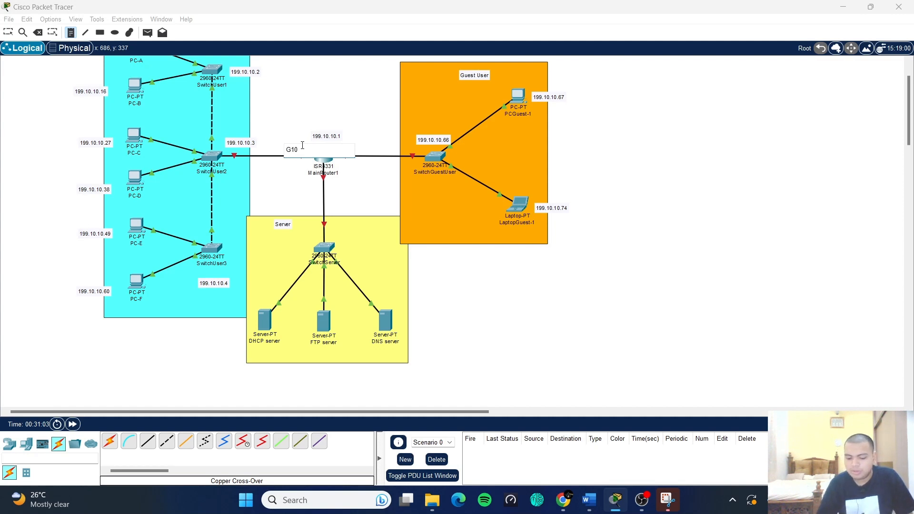
text(/0/)
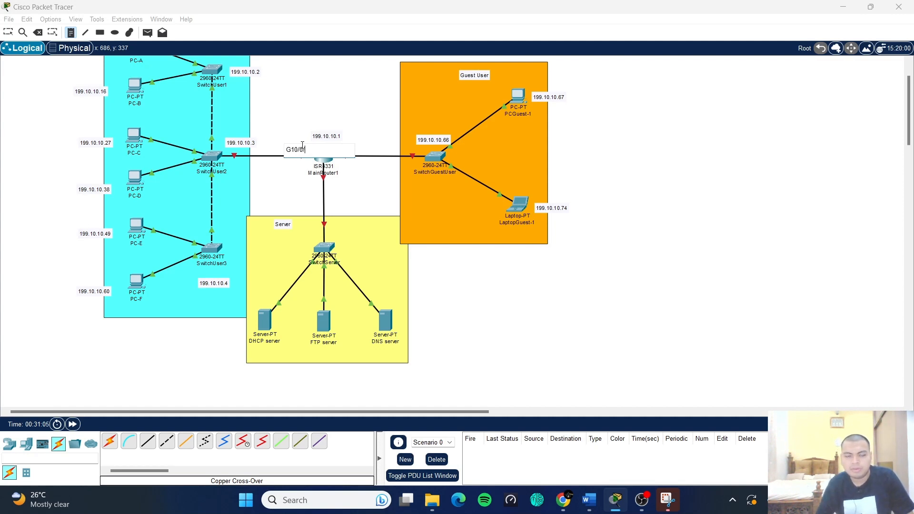
key(BackSpace)
key(BackSpace)
key(BackSpace)
key(BackSpace)
key(BackSpace)
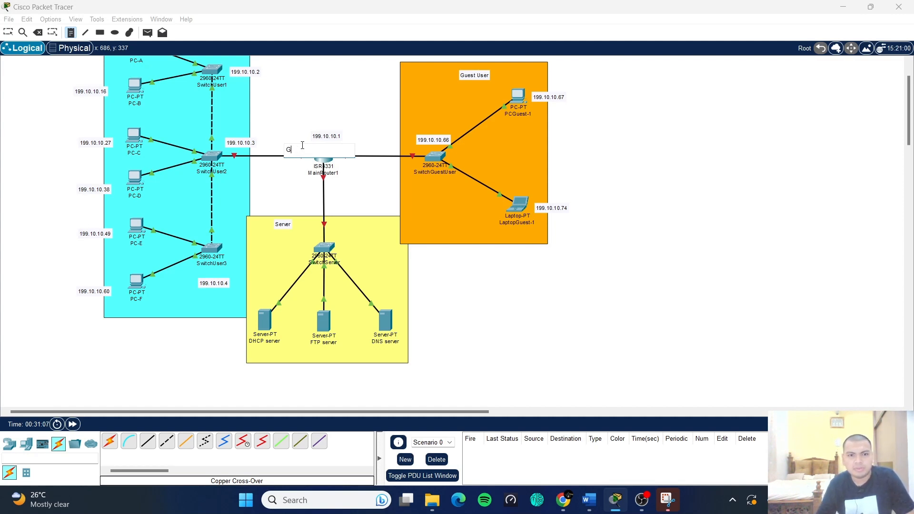
text(0)
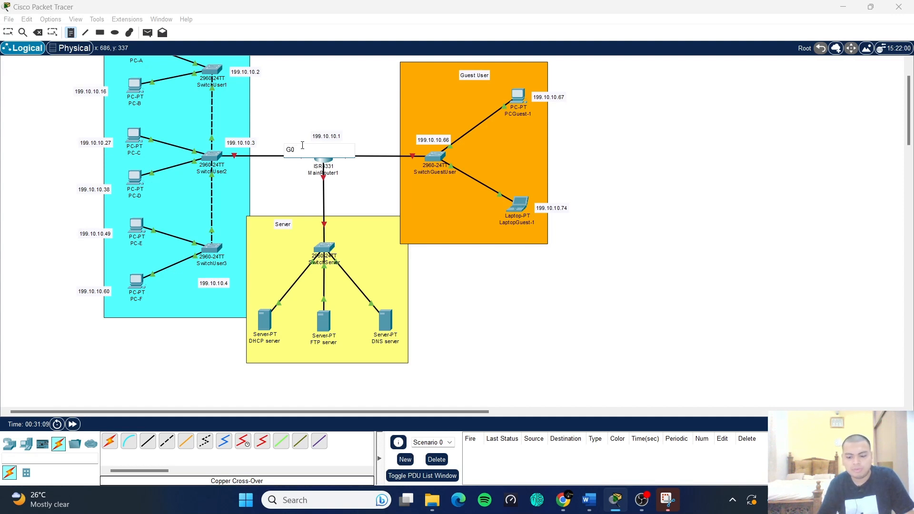
text(/0/0)
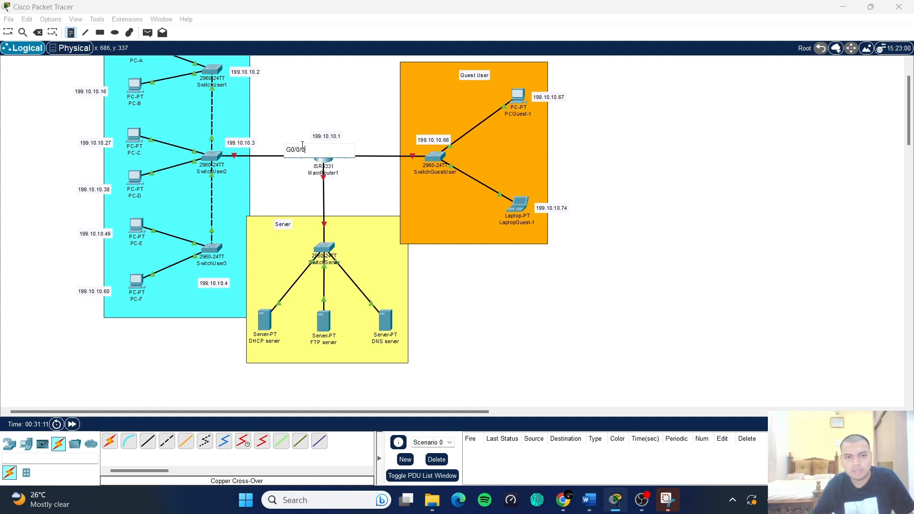
click(343, 186)
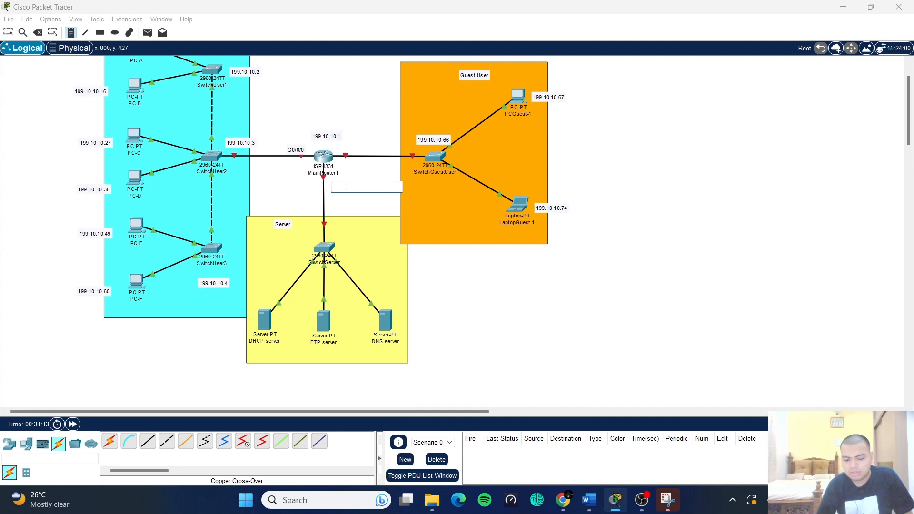
text(G)
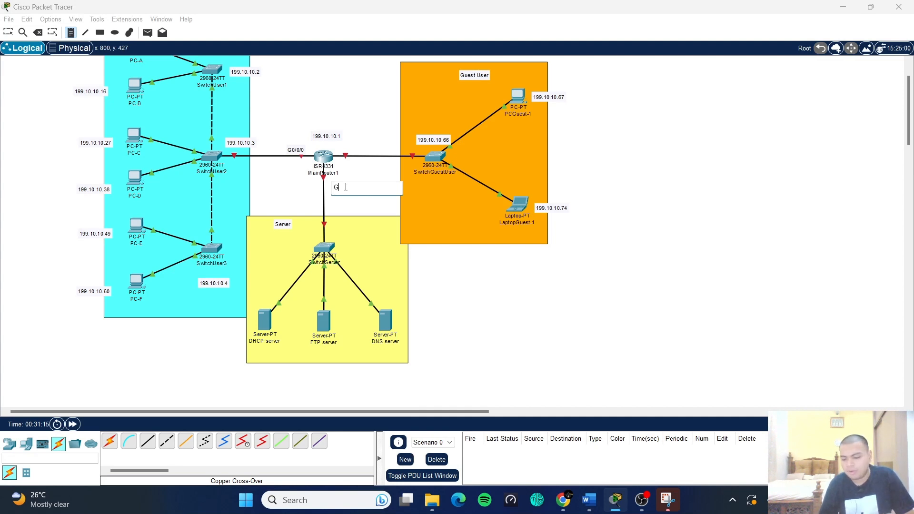
text(/0)
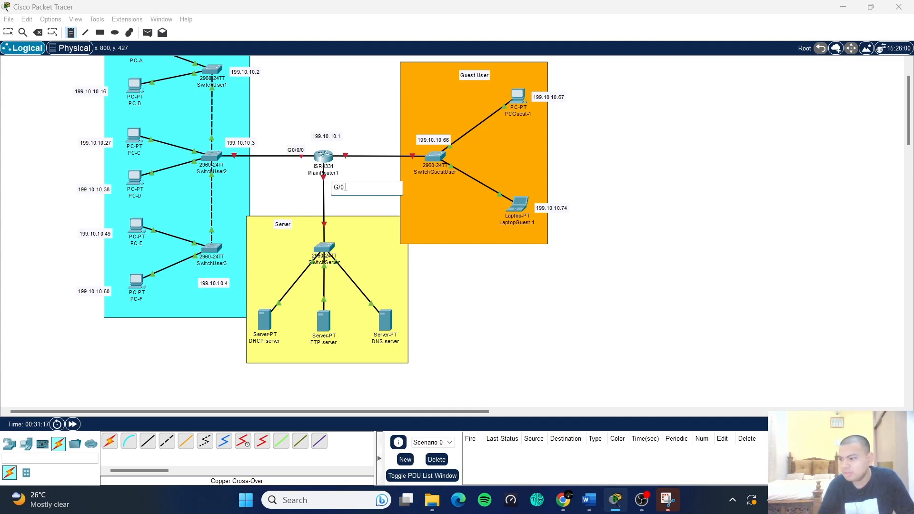
text(/0)
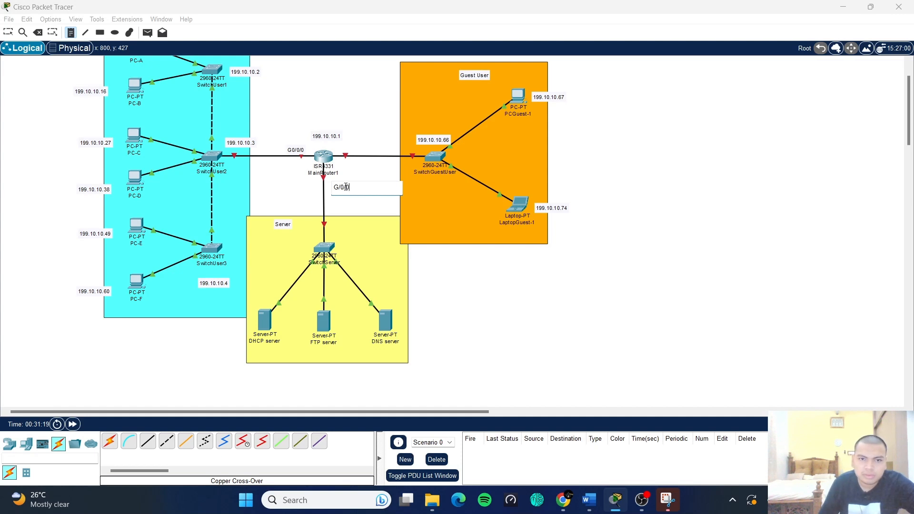
text(/1)
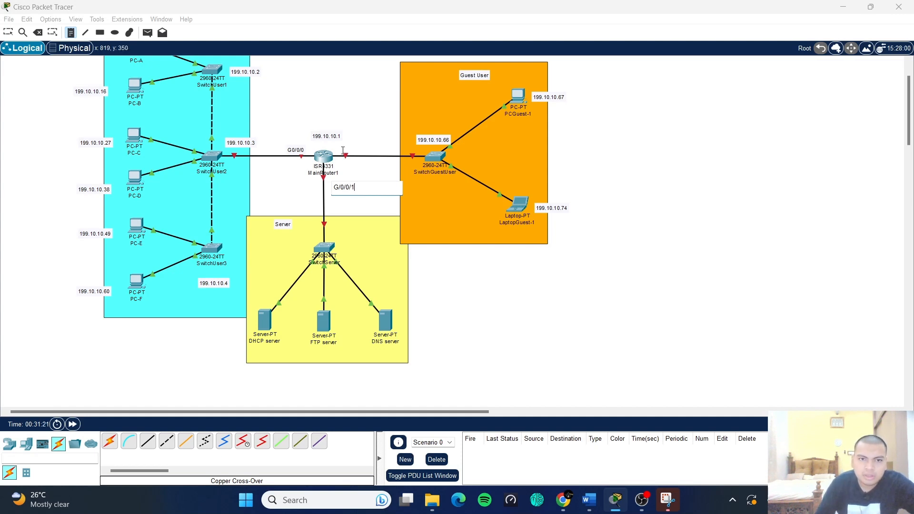
click(347, 145)
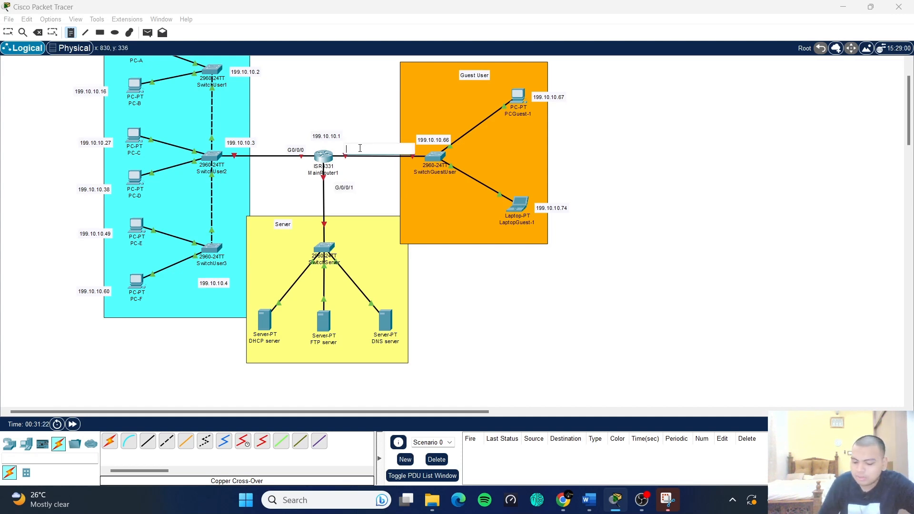
text(G)
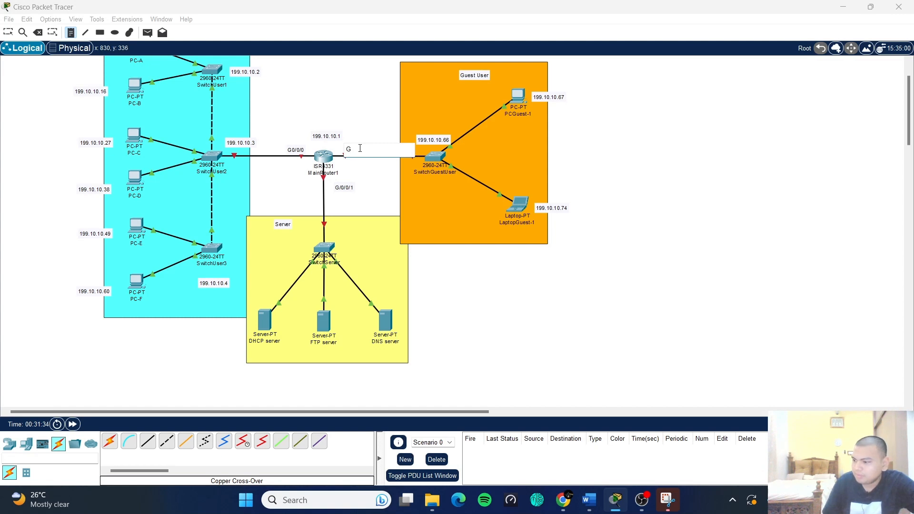
text(0/0/2)
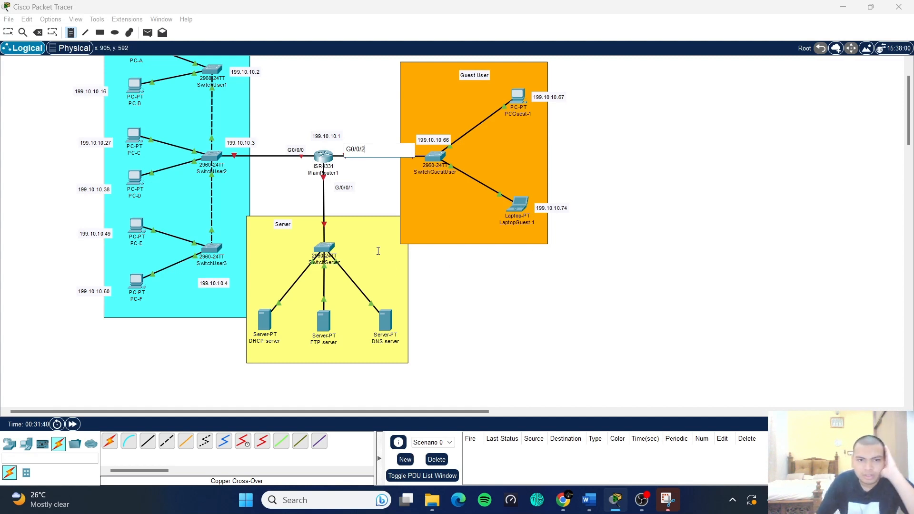
- Add note 199.10.10.82 beside SwitchServer and 199.10.10.83 under the DHCP server
click(341, 243)
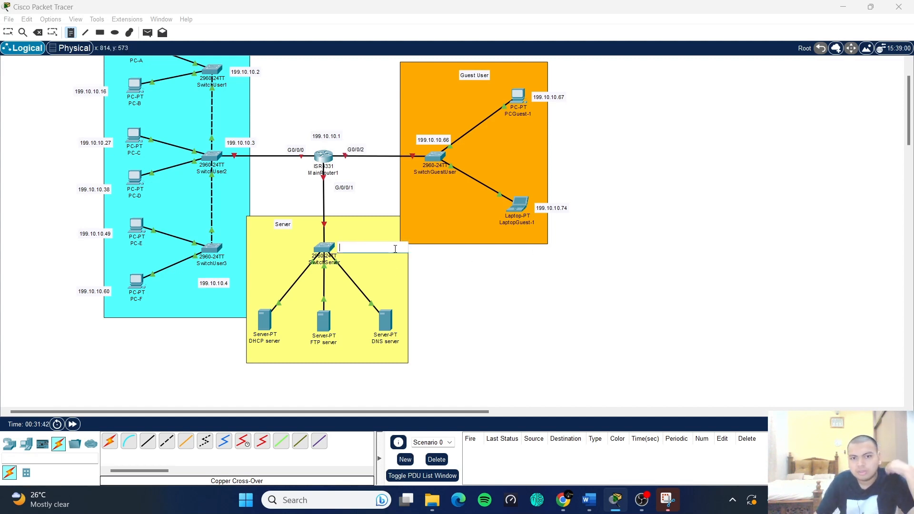
text(199.10.)
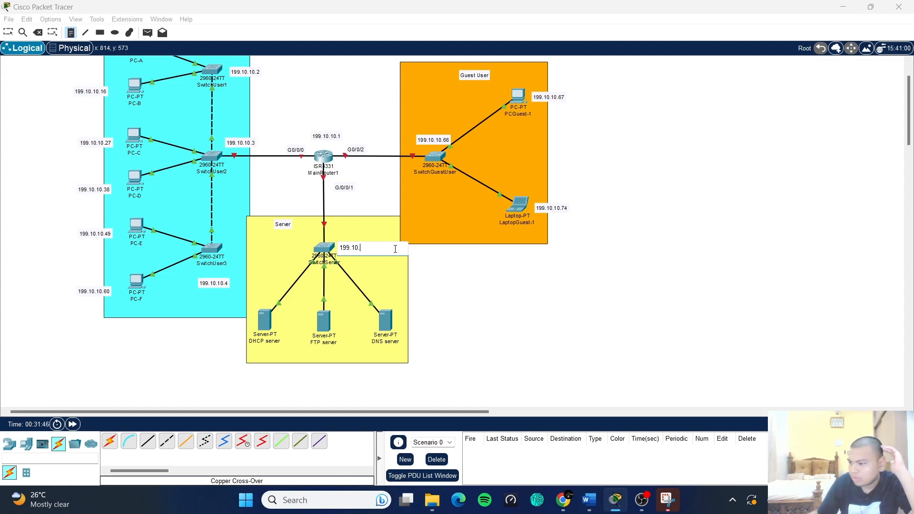
text(10.)
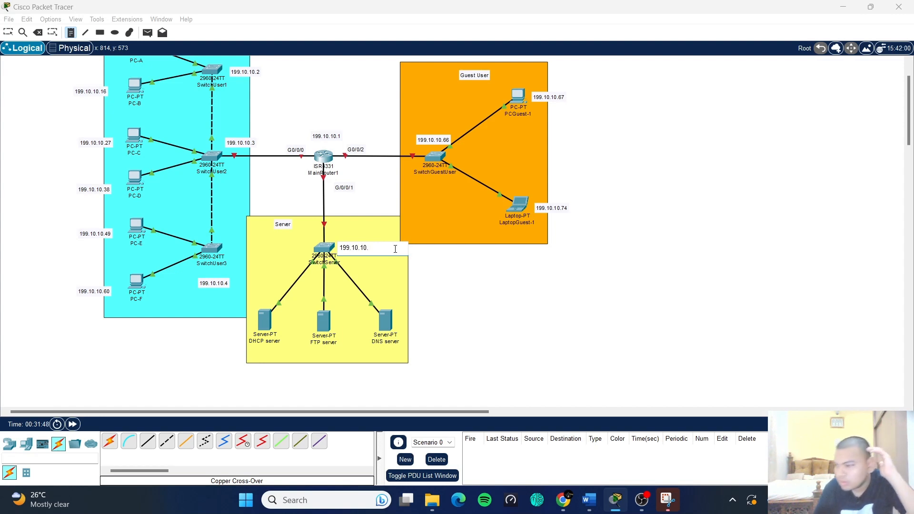
text(82)
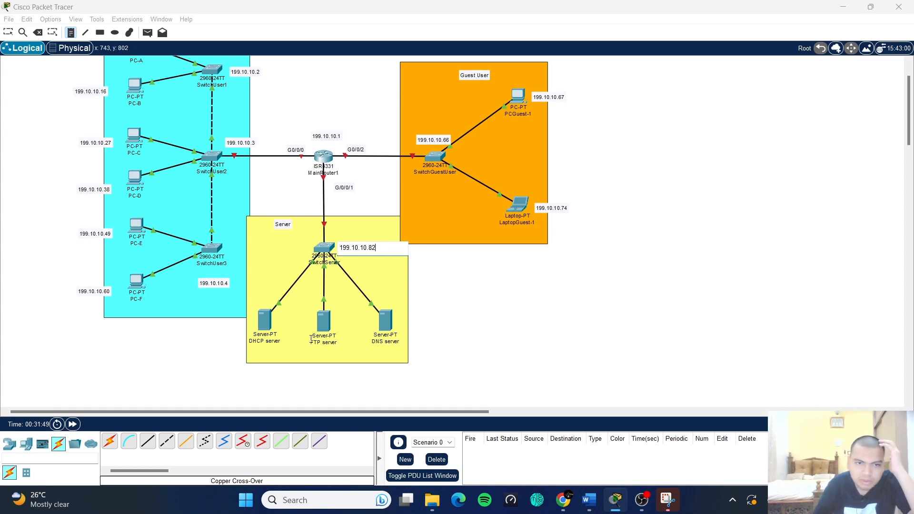
click(253, 352)
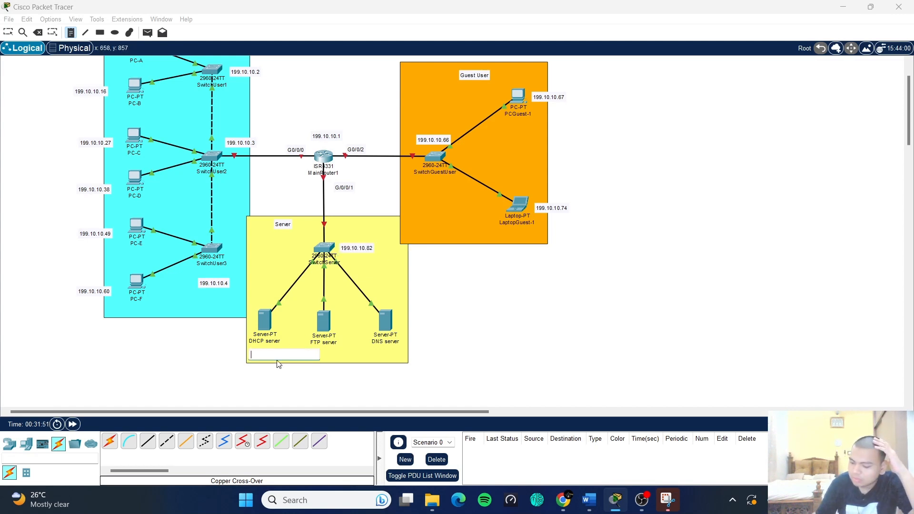
text(199.10)
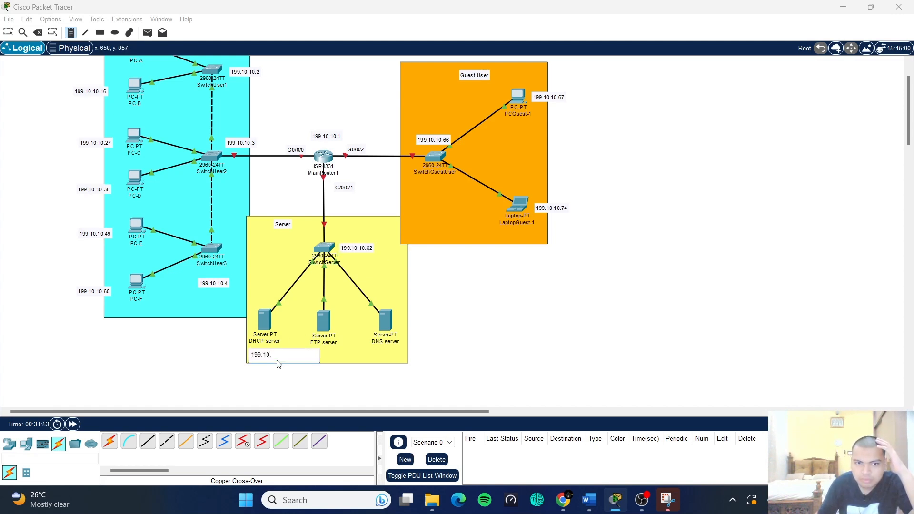
text(.10)
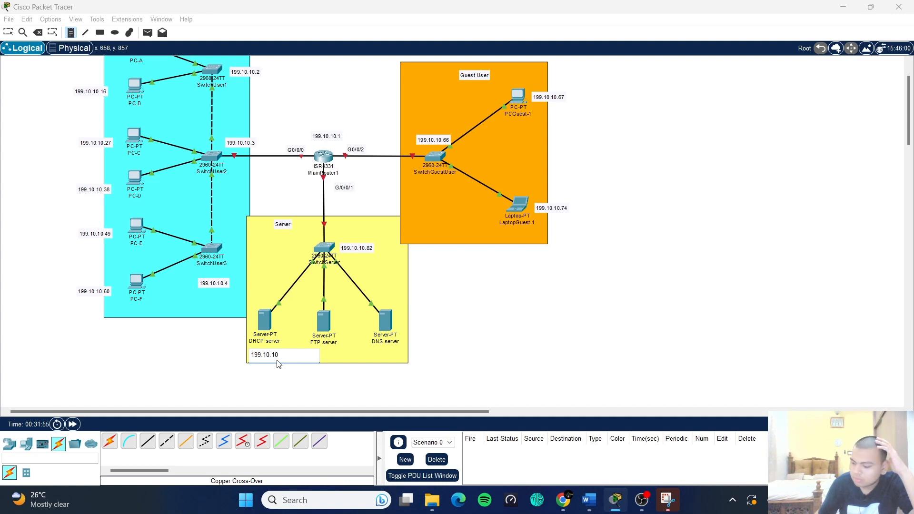
text(.83)
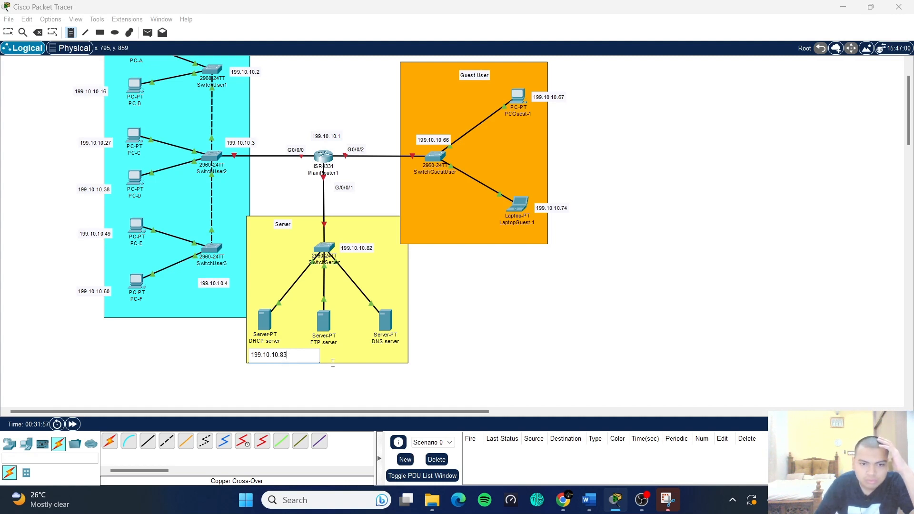
click(322, 365)
- Label the FTP server 199.10.10.84 and the DNS server 199.10.10.85
click(307, 356)
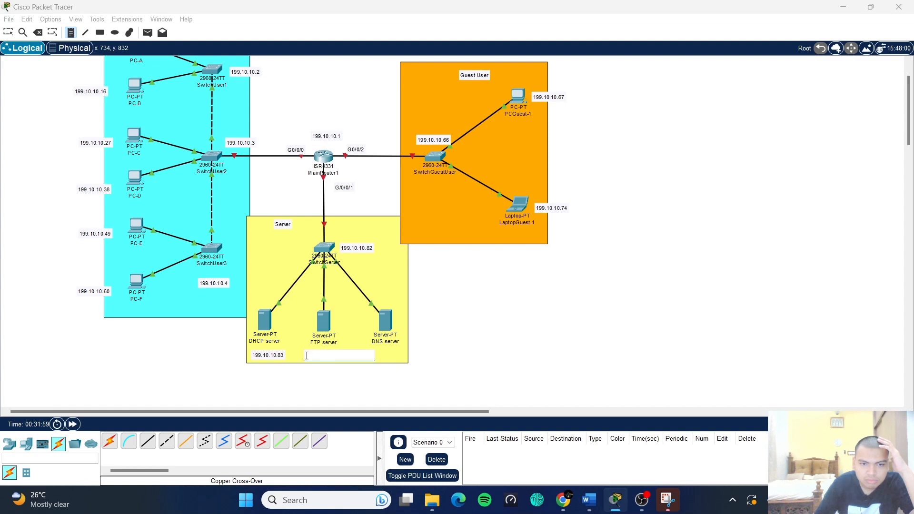
text(199.10.1)
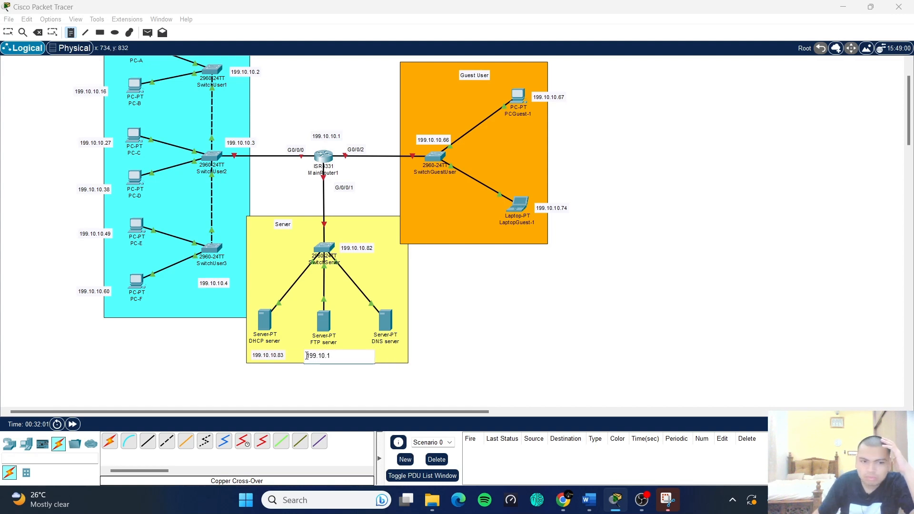
text(1)
key(BackSpace)
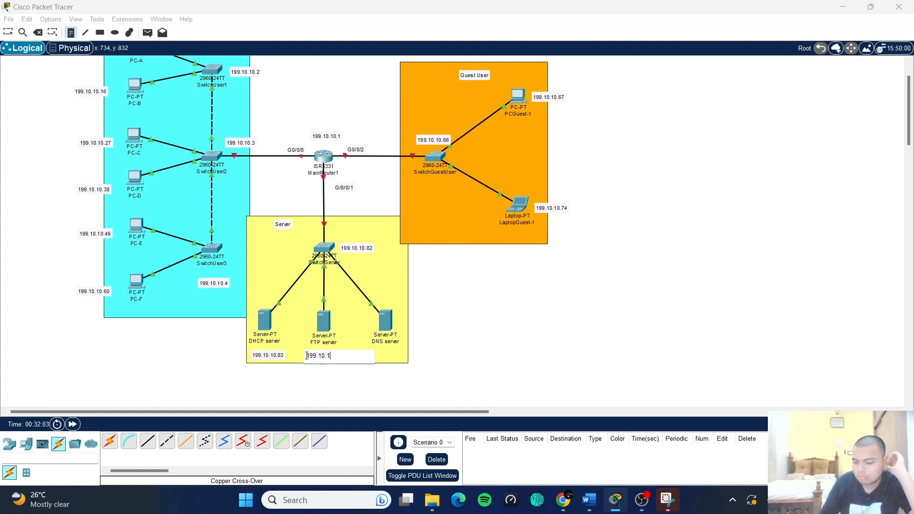
text(0.84)
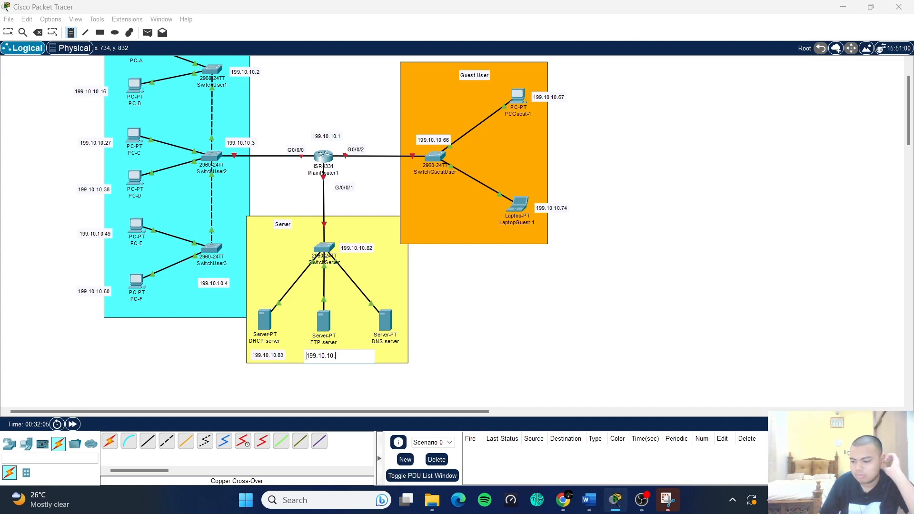
click(377, 356)
text(199.10.)
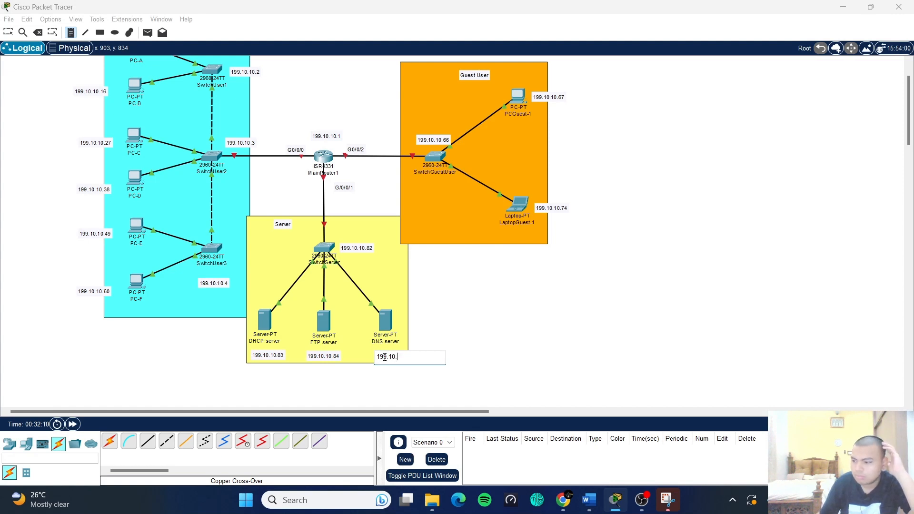
text(10)
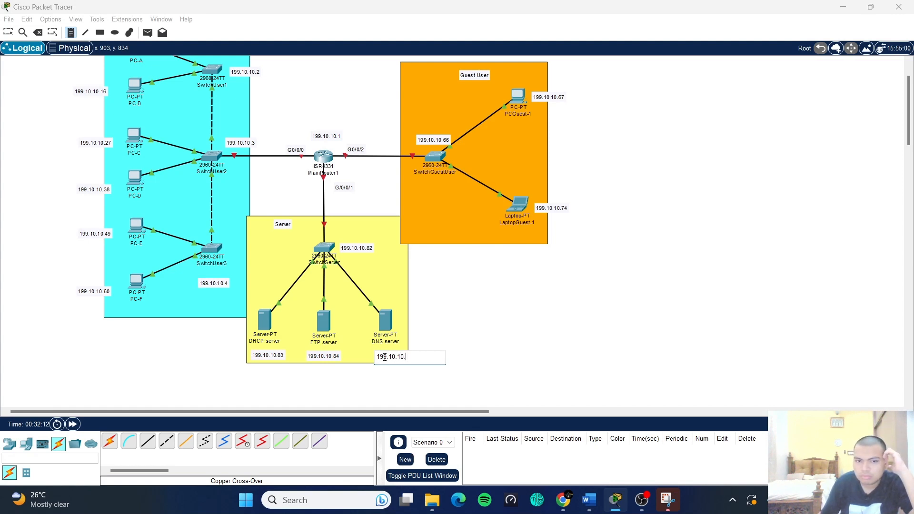
text(.85)
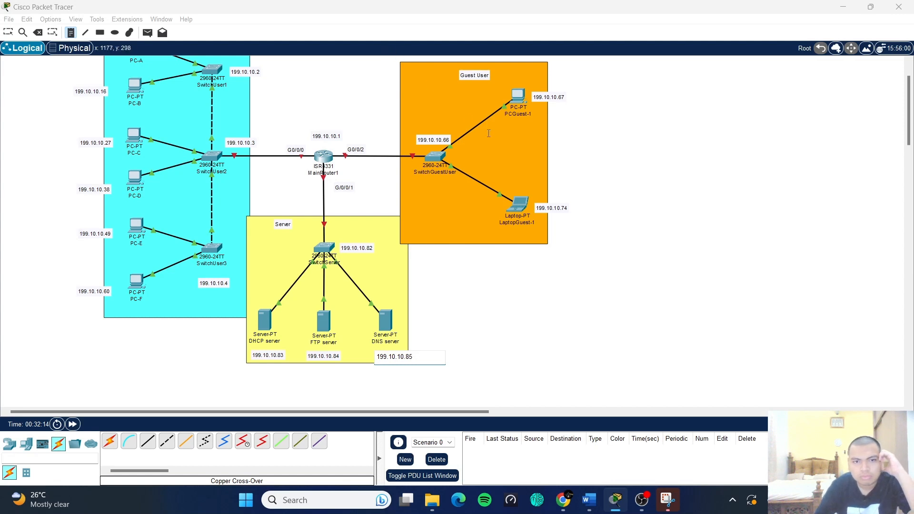
click(726, 322)
scroll(712, 319, up, 1)
scroll(711, 319, down, 1)
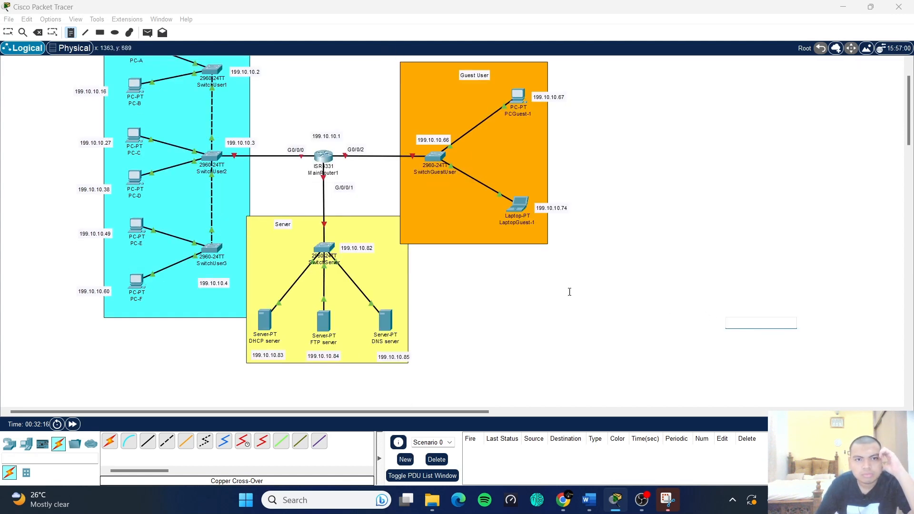
- Leave the Note tool, zoom out to fit the topology, and start a new Snipping Tool snip
scroll(289, 169, up, 1)
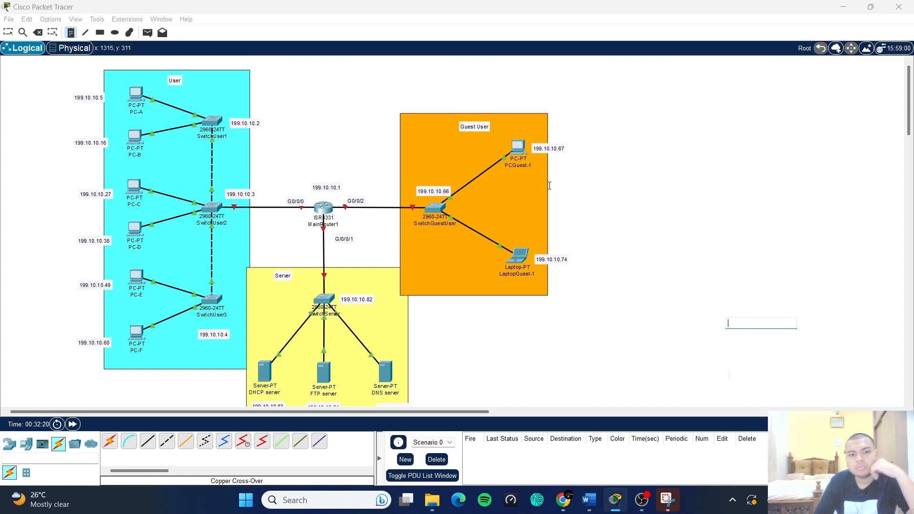
scroll(558, 169, down, 1)
scroll(550, 173, up, 1)
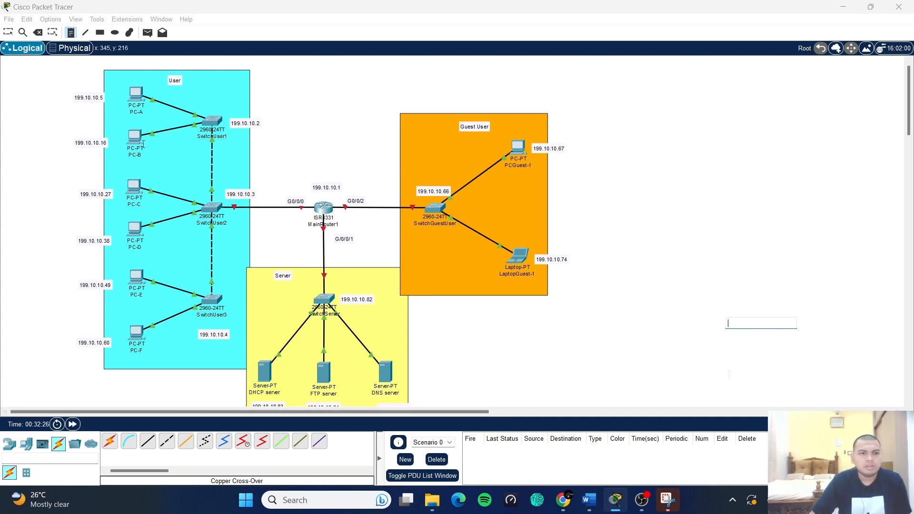
key(Escape)
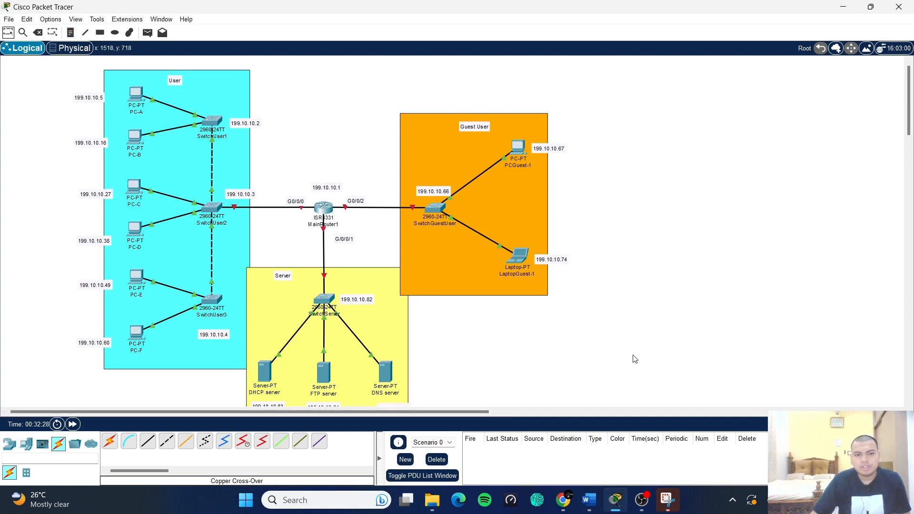
scroll(586, 329, down, 1)
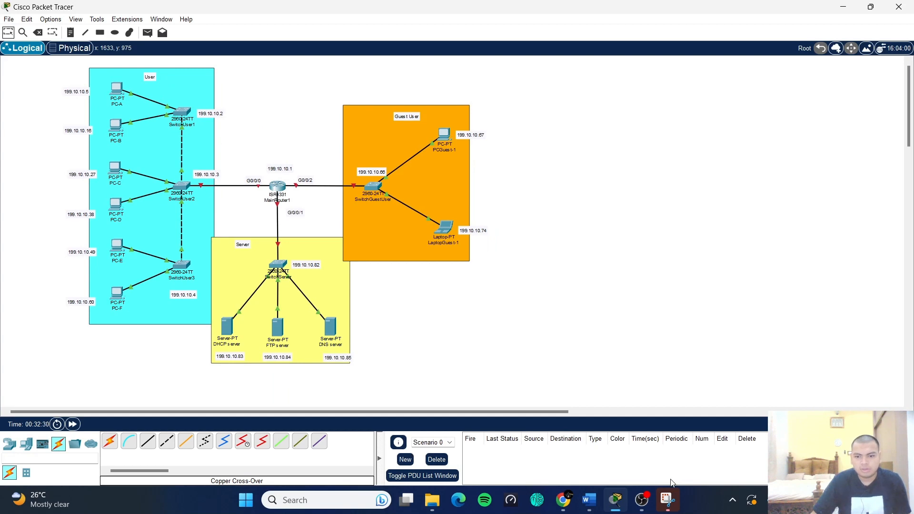
click(667, 500)
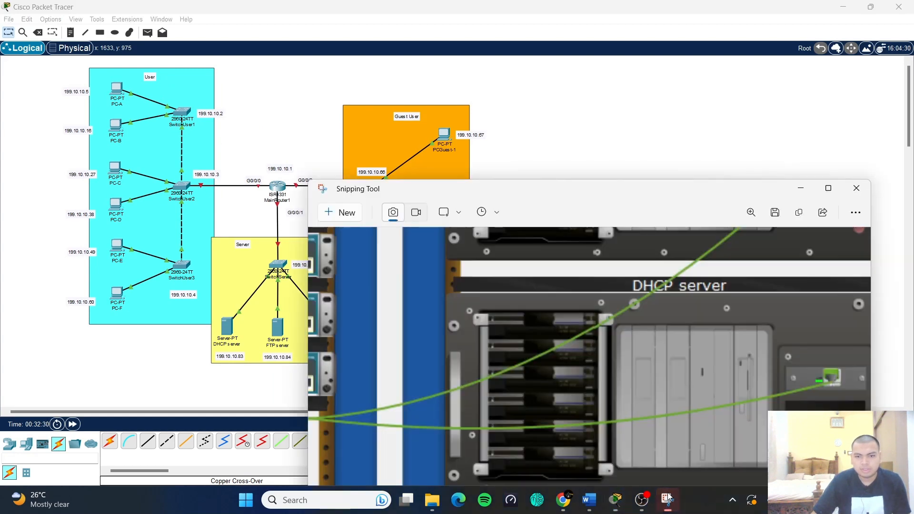
click(339, 213)
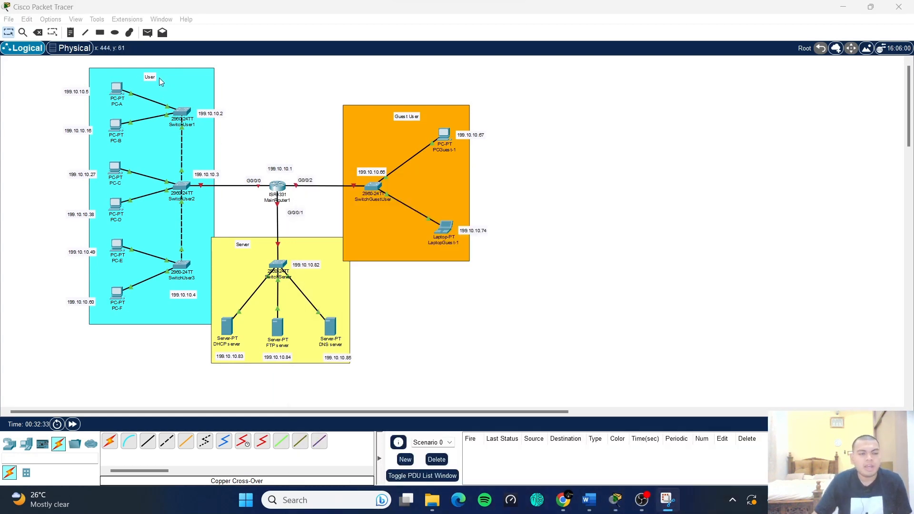
- Snip the whole topology and paste it into the report under Logical Network Design
drag(47, 60, 510, 388)
click(590, 504)
scroll(378, 327, down, 2)
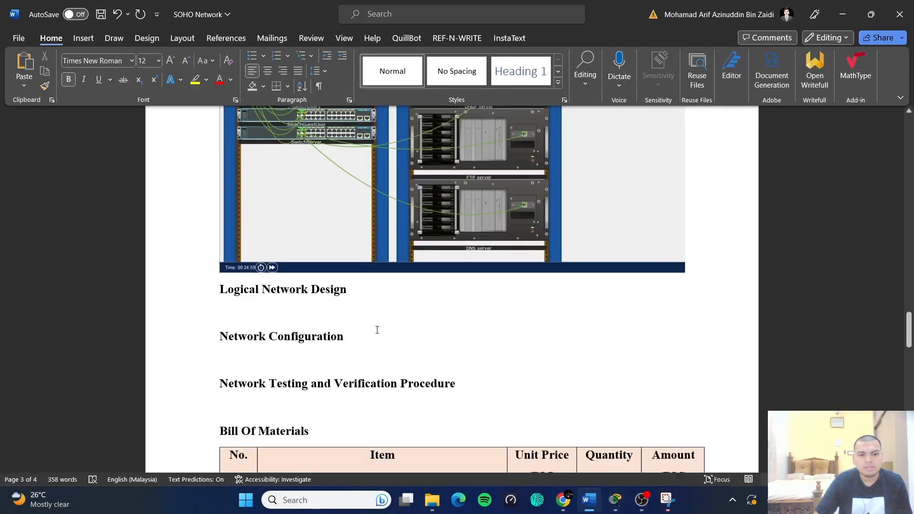
key(ctrl+v)
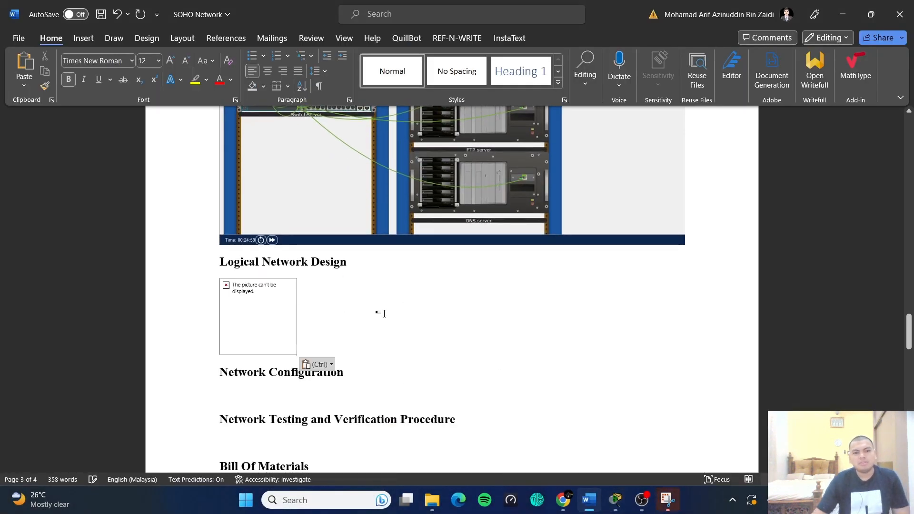
key(ctrl+z)
key(ctrl+v)
scroll(248, 315, down, 3)
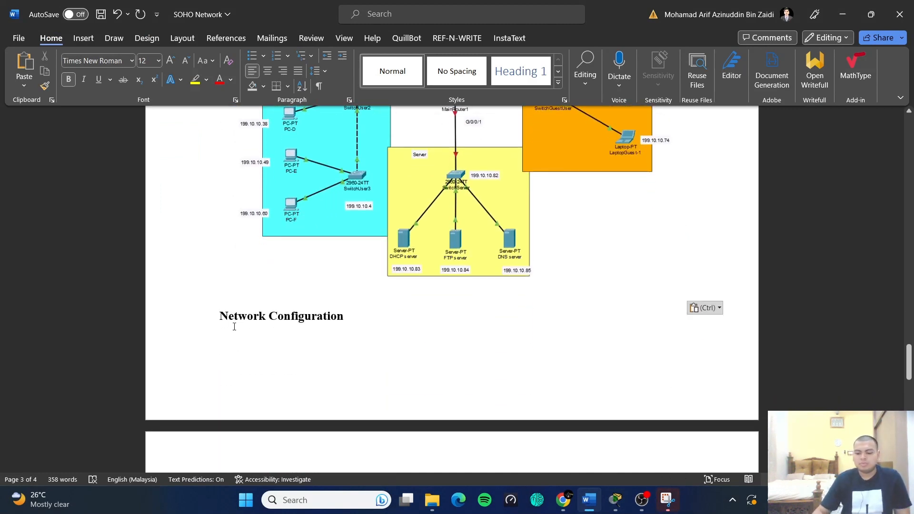
- Push the Network Configuration heading to the next page, place the cursor below it, and minimize Word
key(Return)
scroll(234, 327, down, 2)
click(267, 385)
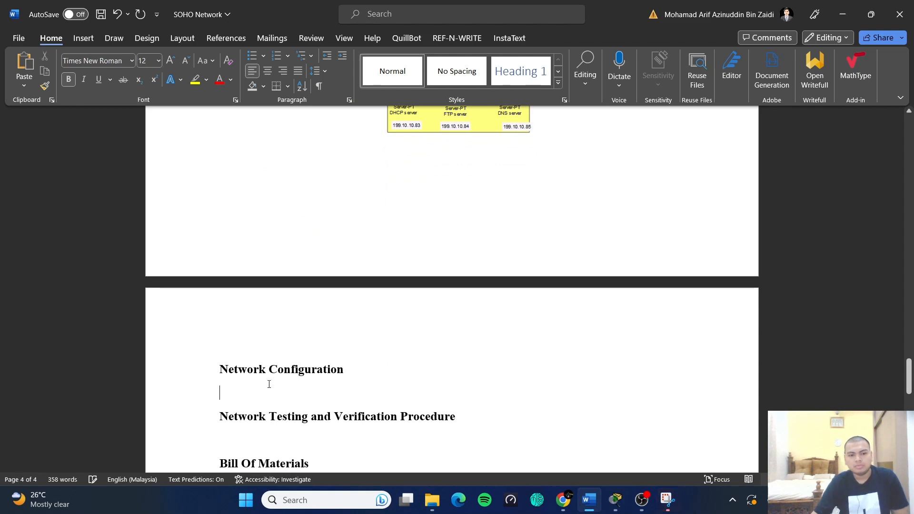
scroll(377, 367, down, 4)
scroll(396, 353, up, 1)
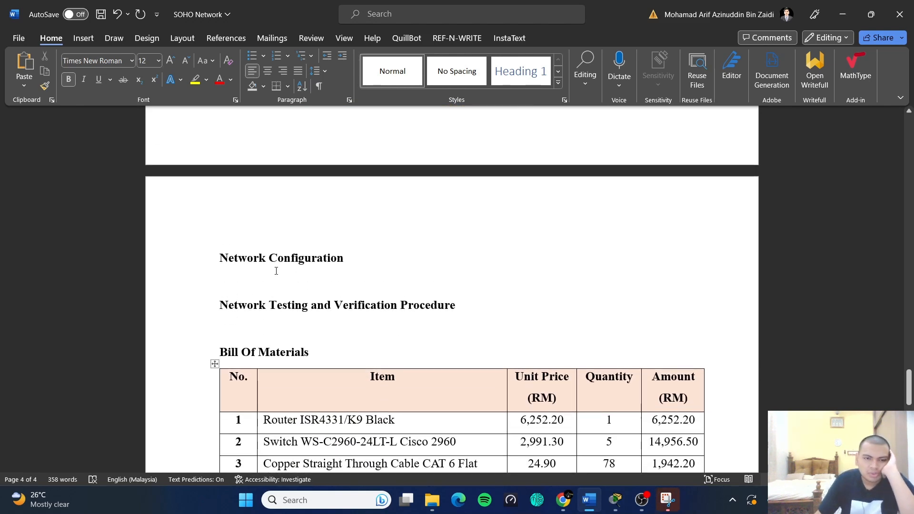
click(842, 14)
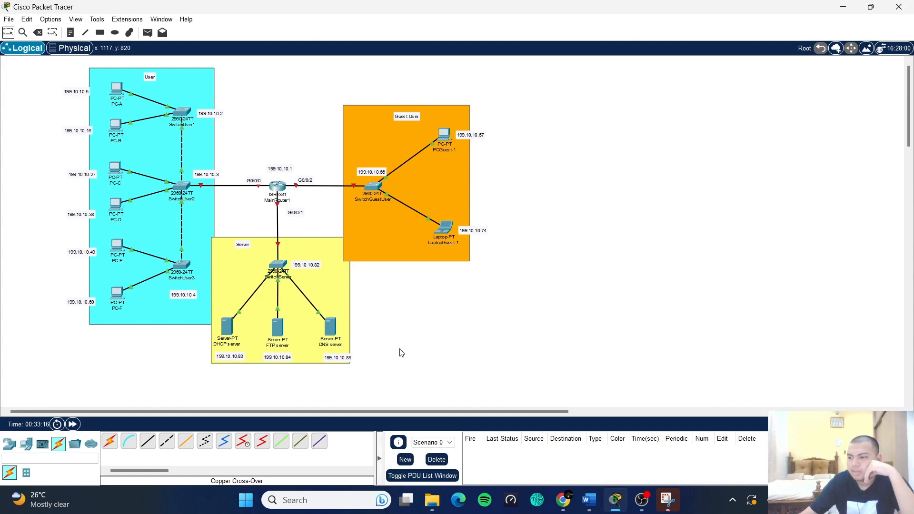
- Open MainRouter1's CLI console and move its window aside to uncover the topology
click(281, 190)
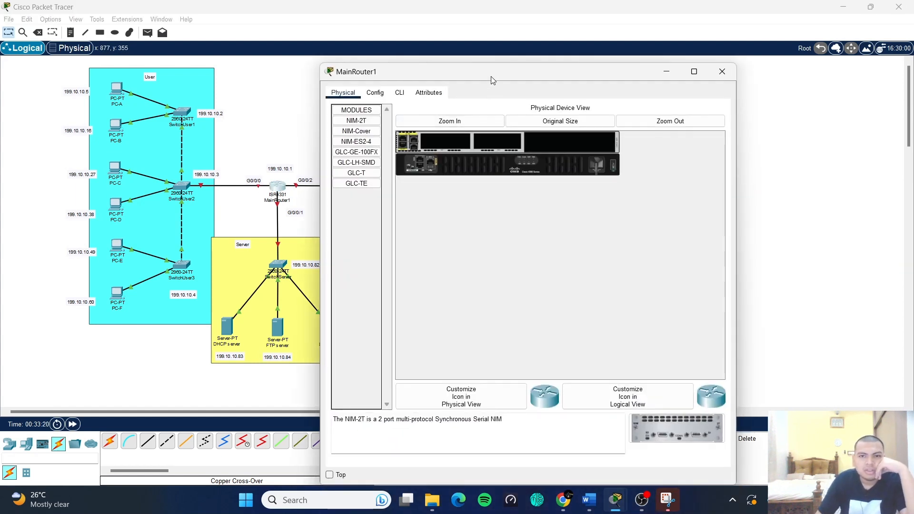
drag(493, 78, 434, 42)
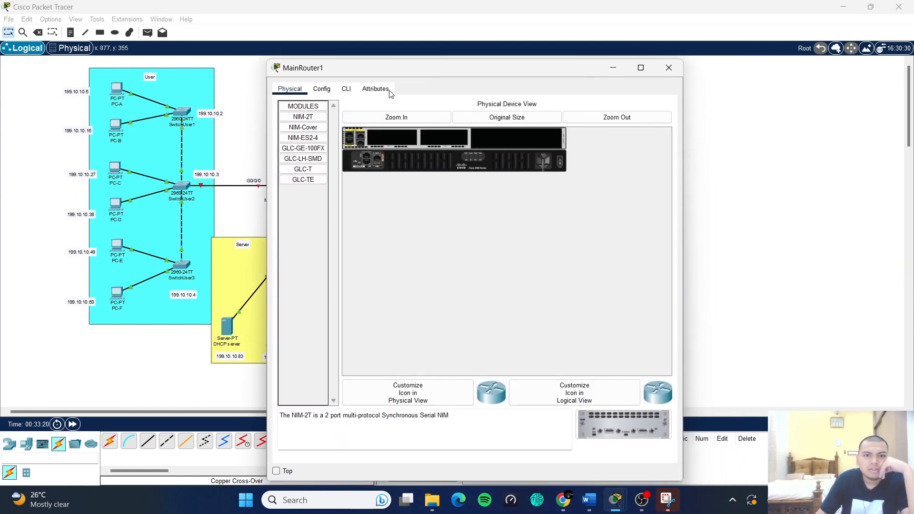
click(348, 92)
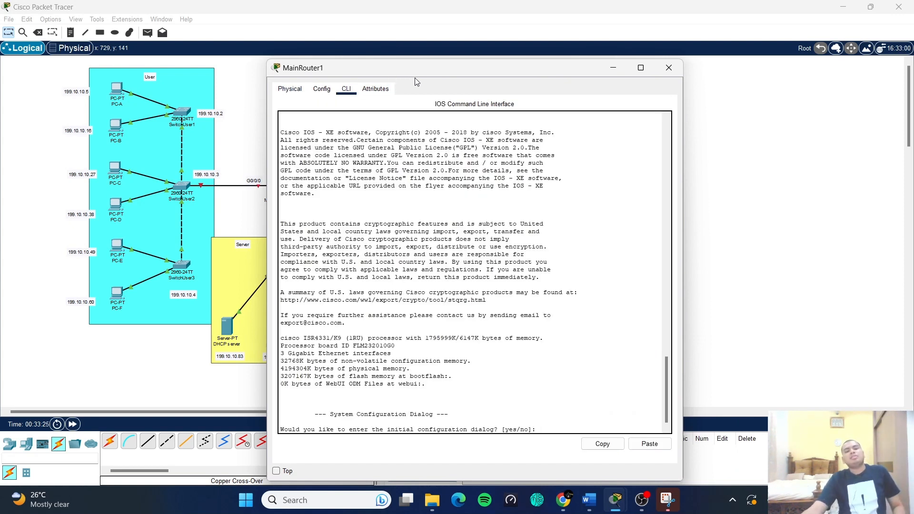
drag(432, 70, 502, 43)
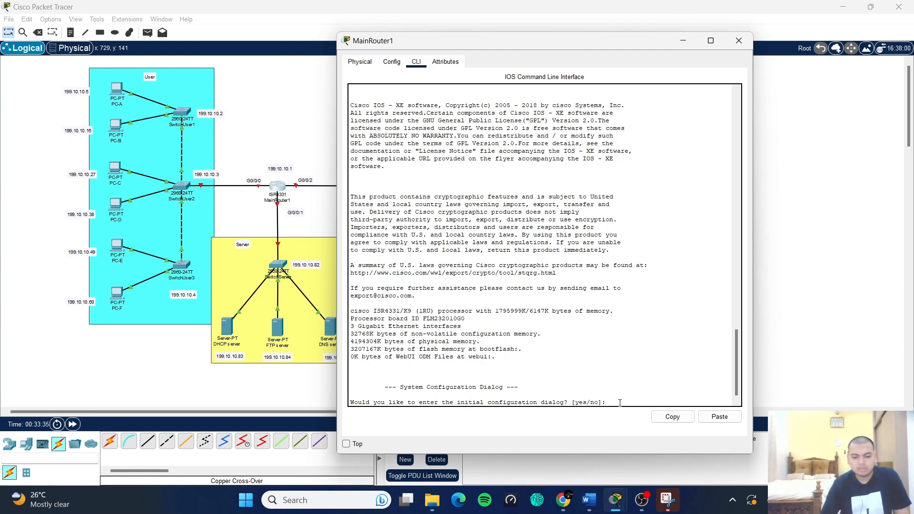
- Decline the initial configuration dialog and enter privileged, then global configuration mode
text(no)
key(Return)
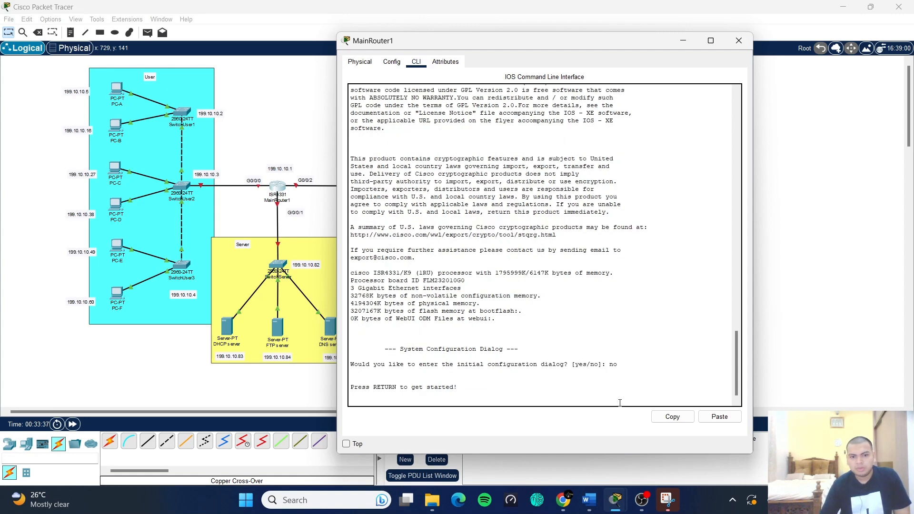
key(Return)
text(en)
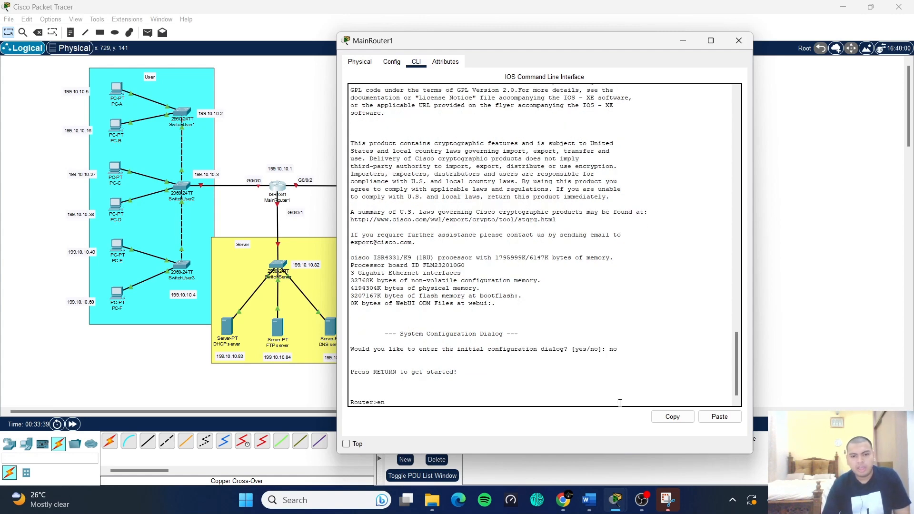
key(Return)
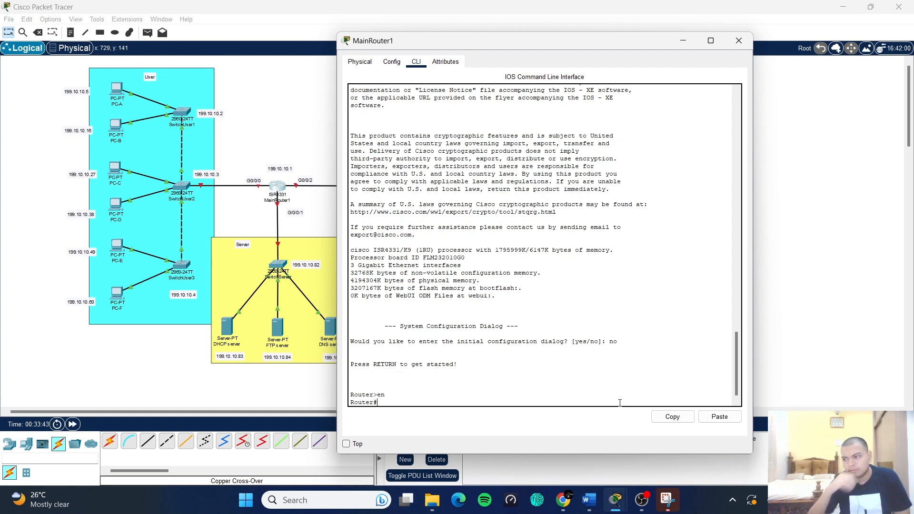
text(conf)
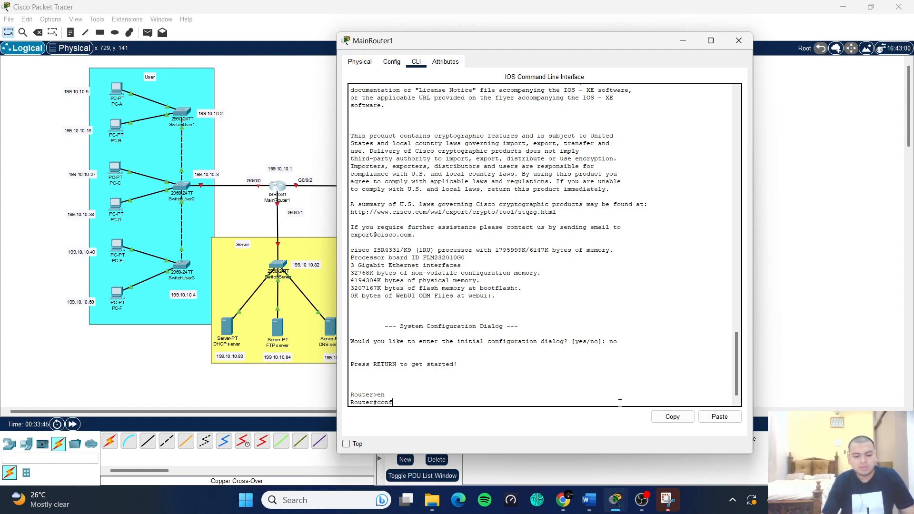
text( t)
key(Return)
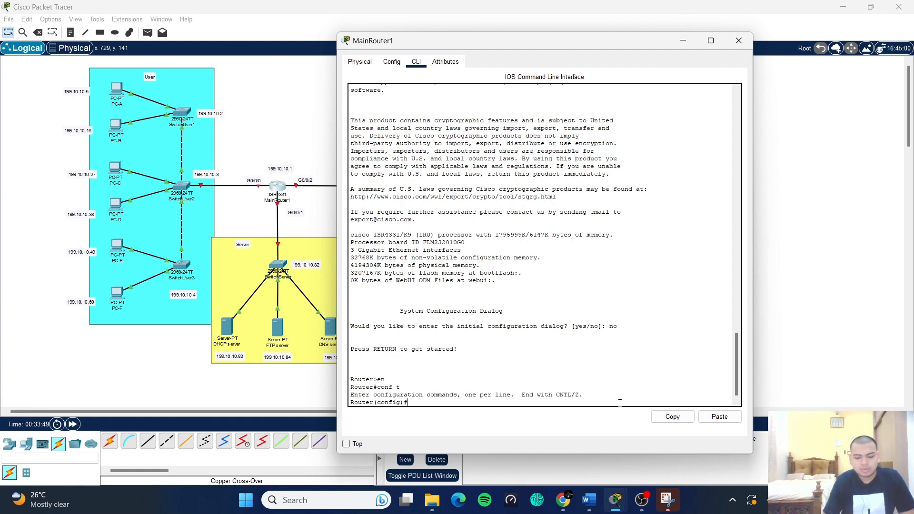
- Set hostname Mainrouter, disable ip domain lookup, and set the enable secret password
text(host)
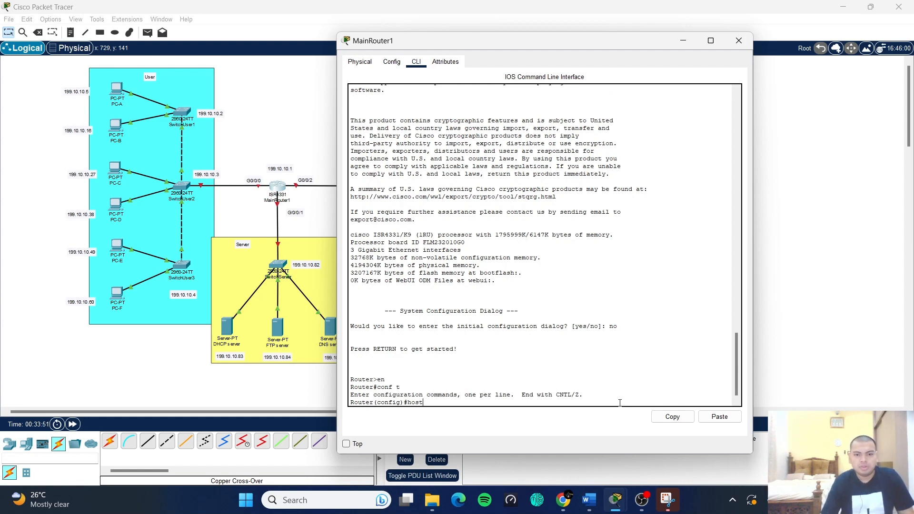
text(name)
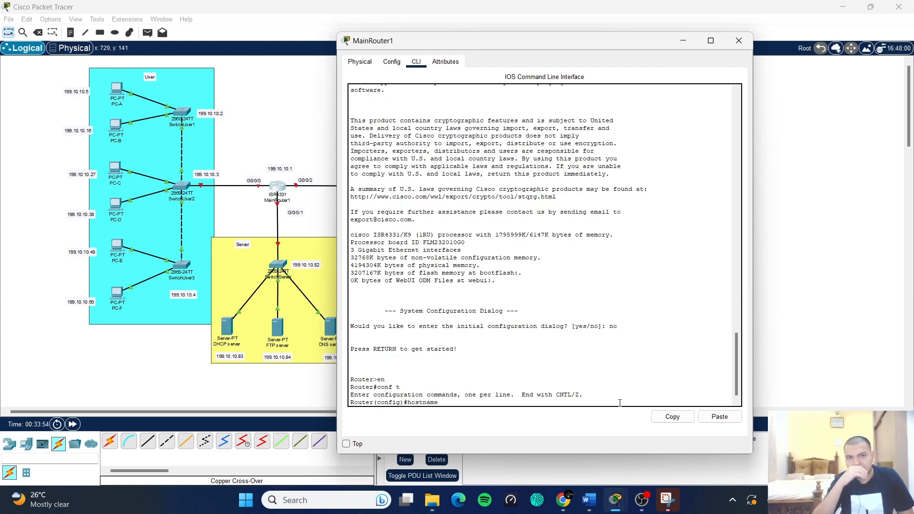
text( Mainr)
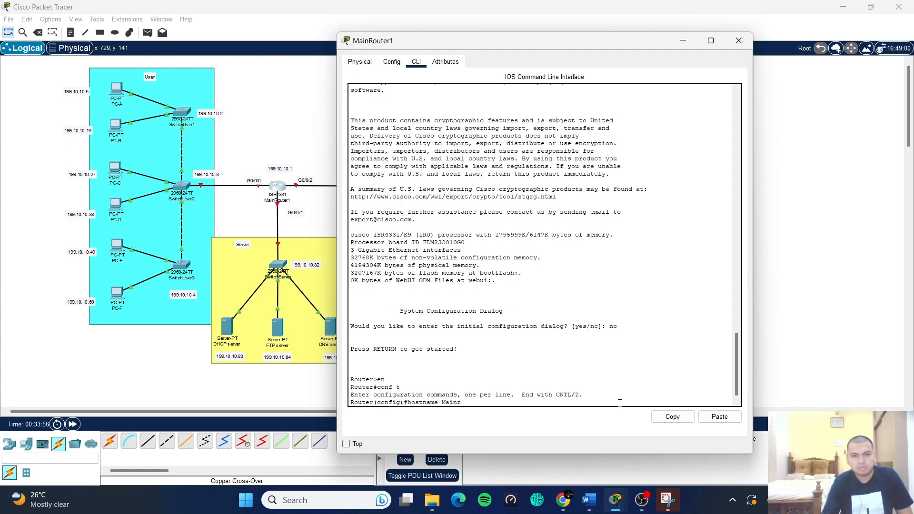
text(outer1)
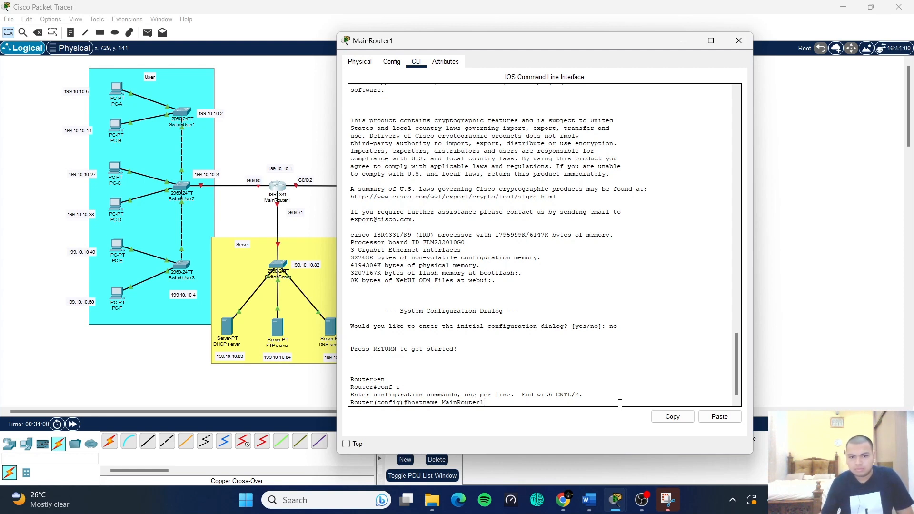
key(Return)
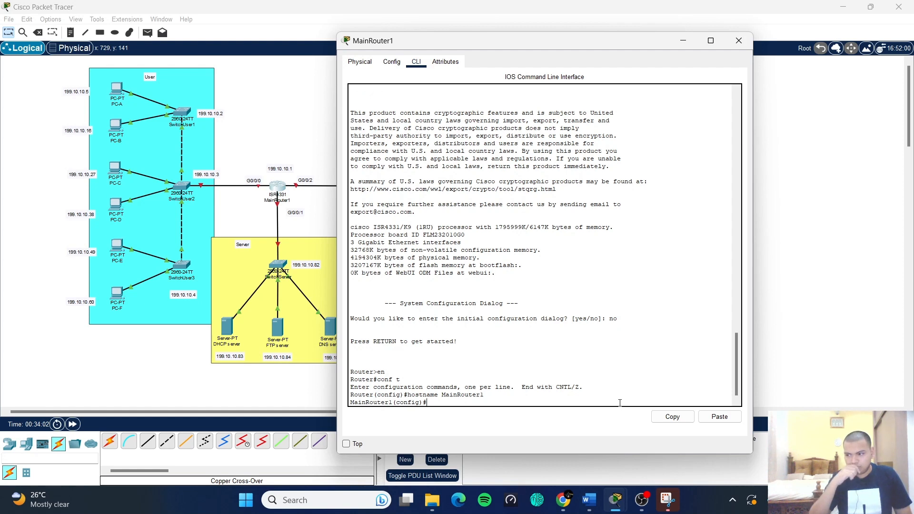
text(no ip d)
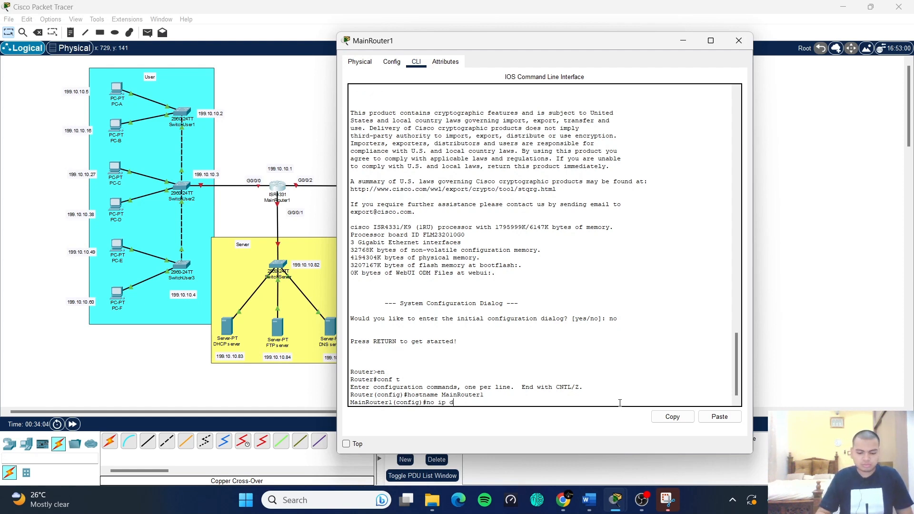
text(omain l)
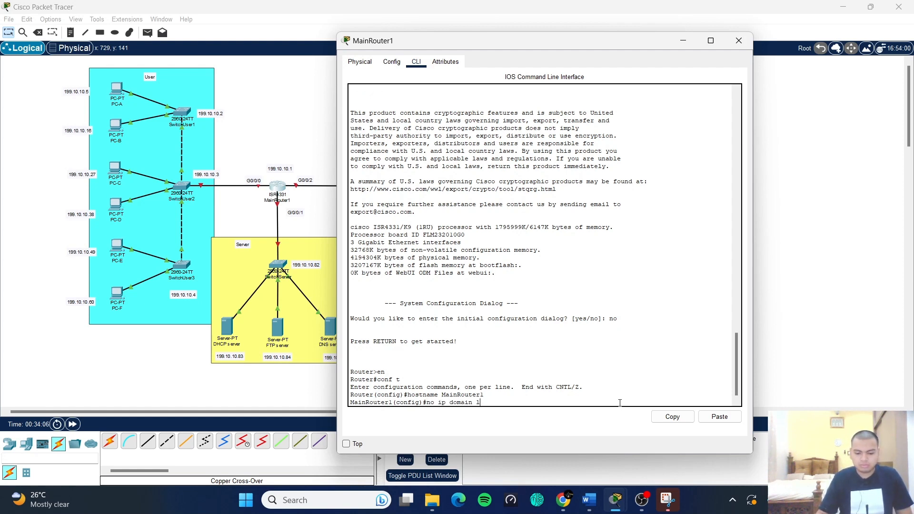
text(ookup)
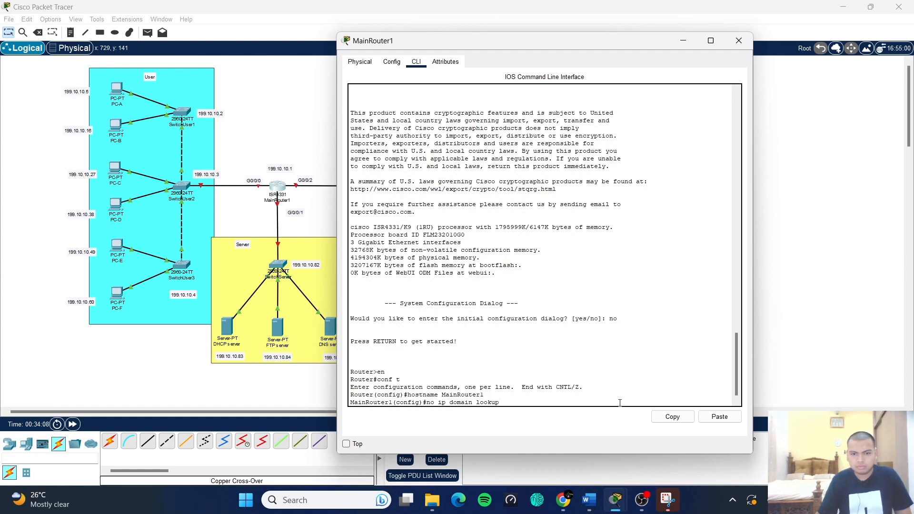
key(Return)
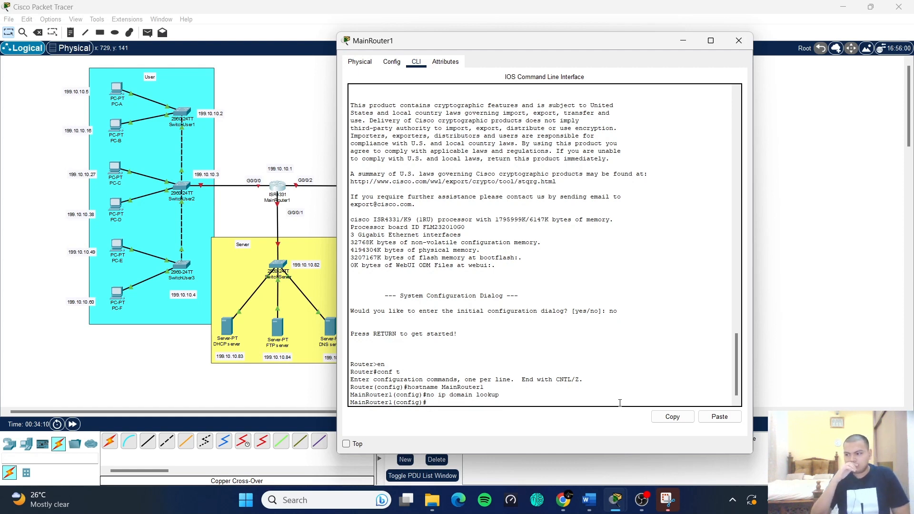
text(enab)
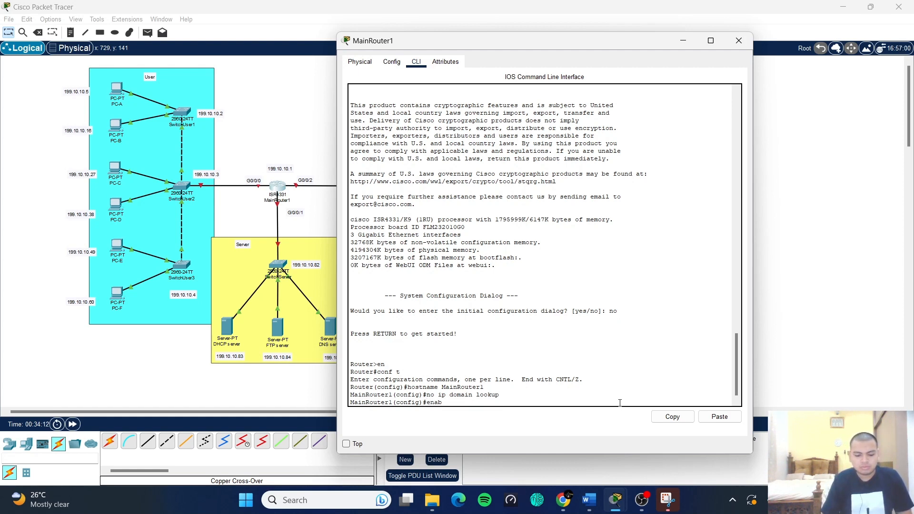
text(le secret )
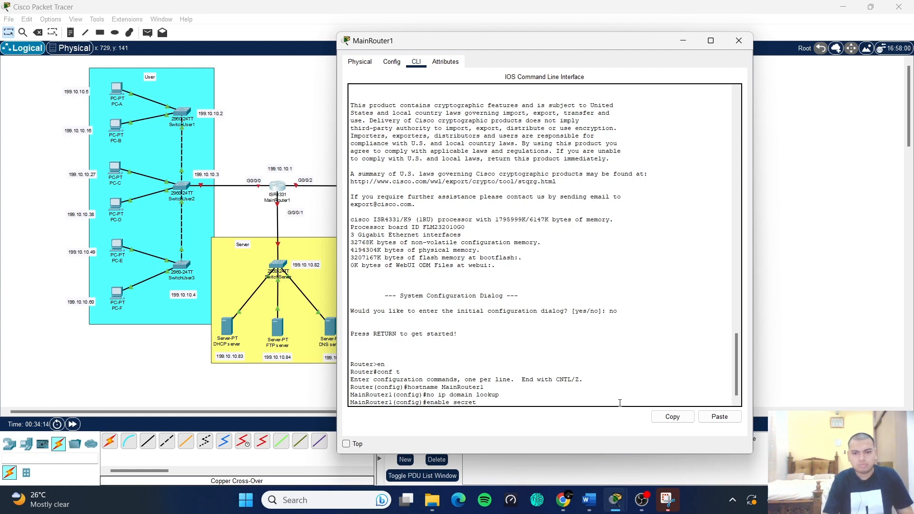
text(class)
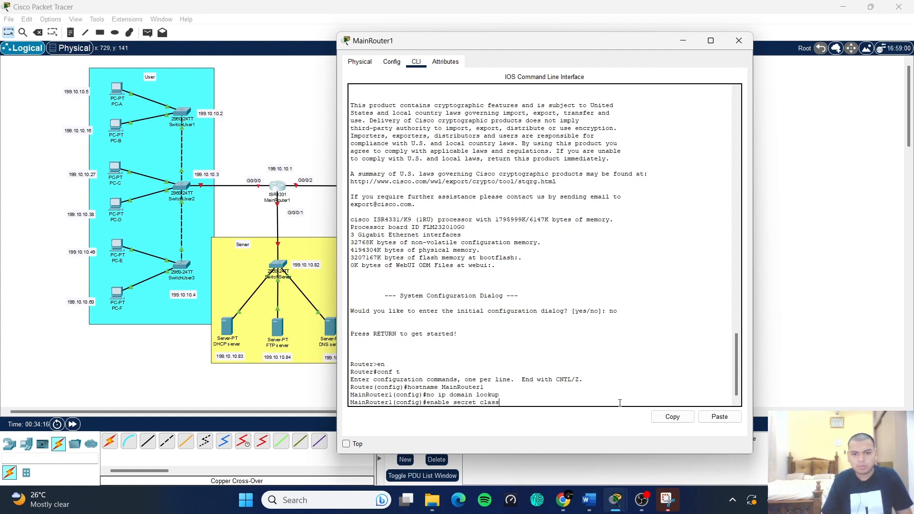
key(Return)
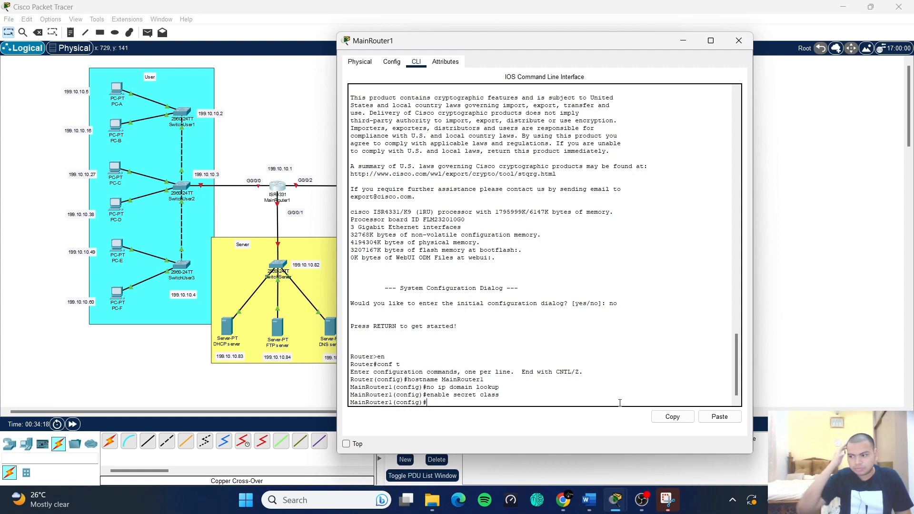
- Give console line 0 a password and require login
text(line con)
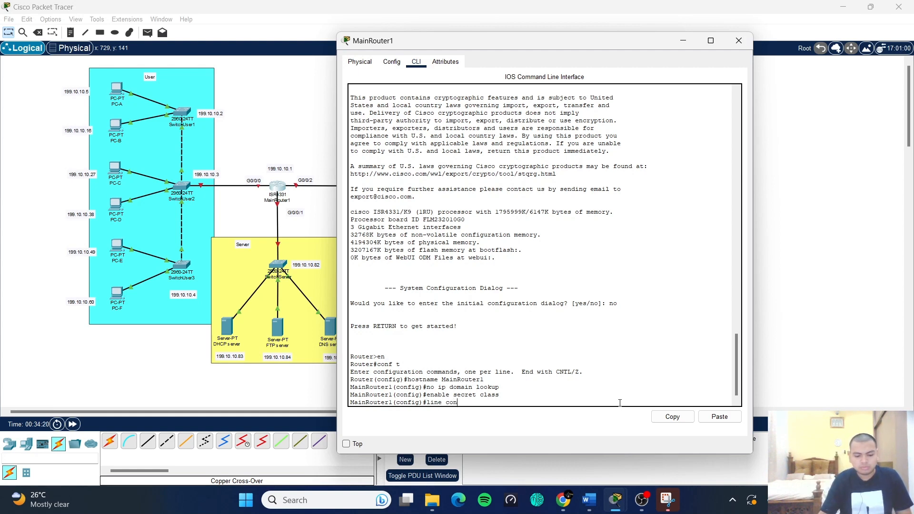
text(sole )
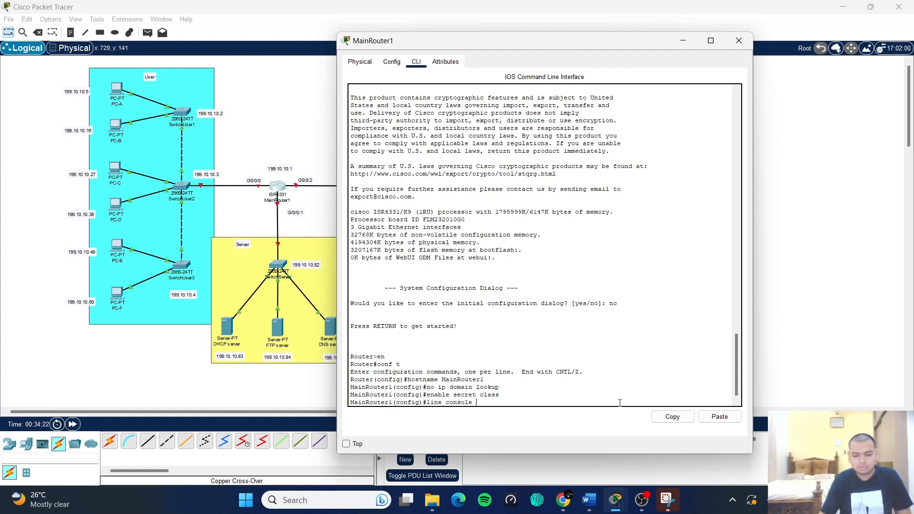
text(0)
key(Return)
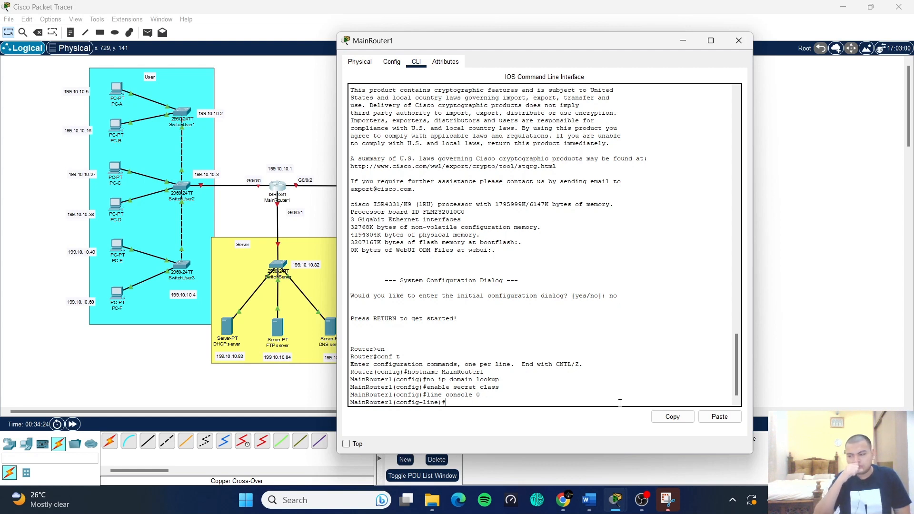
text(p)
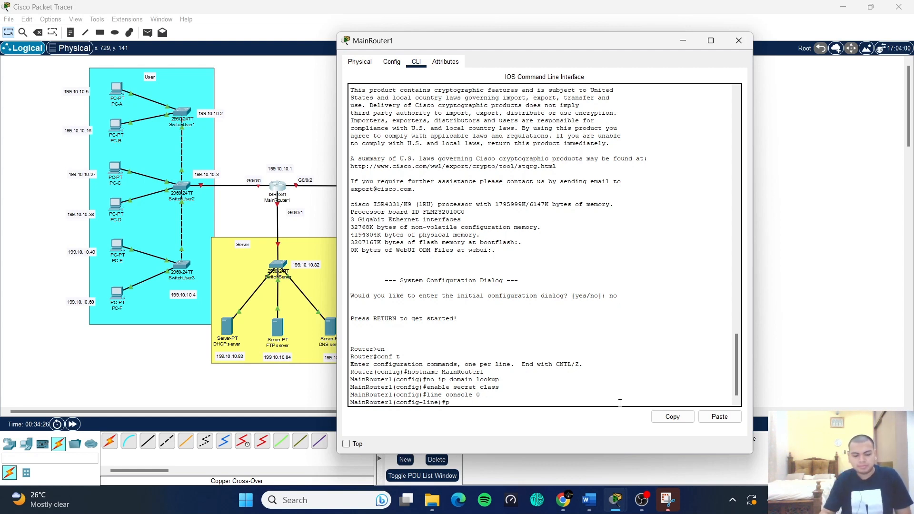
text(assword cis)
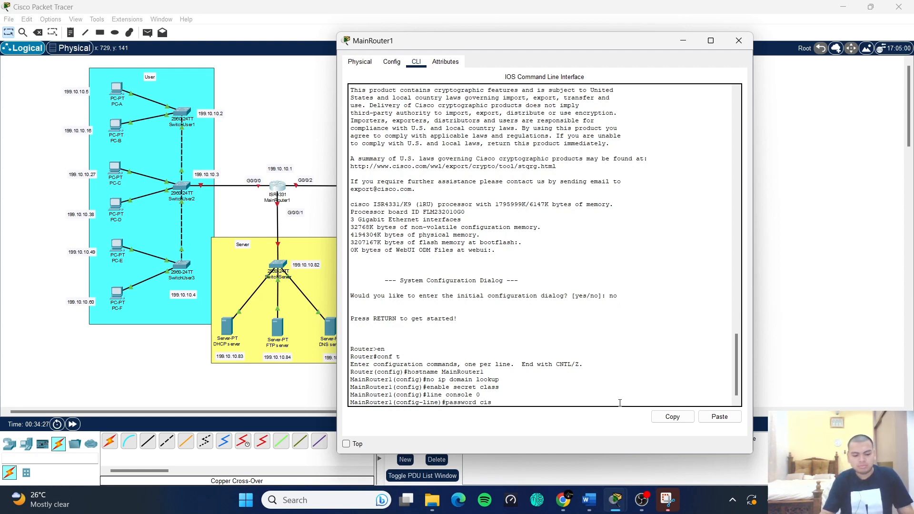
text(co)
key(Return)
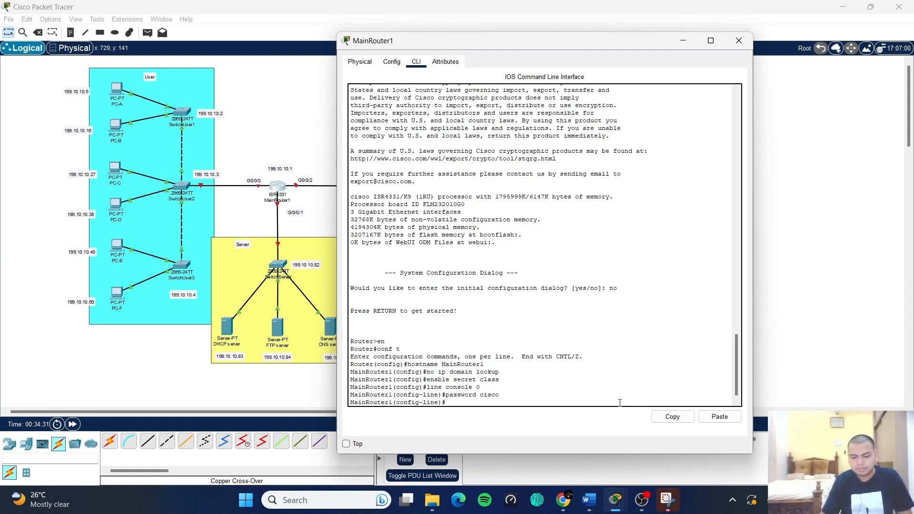
text(login)
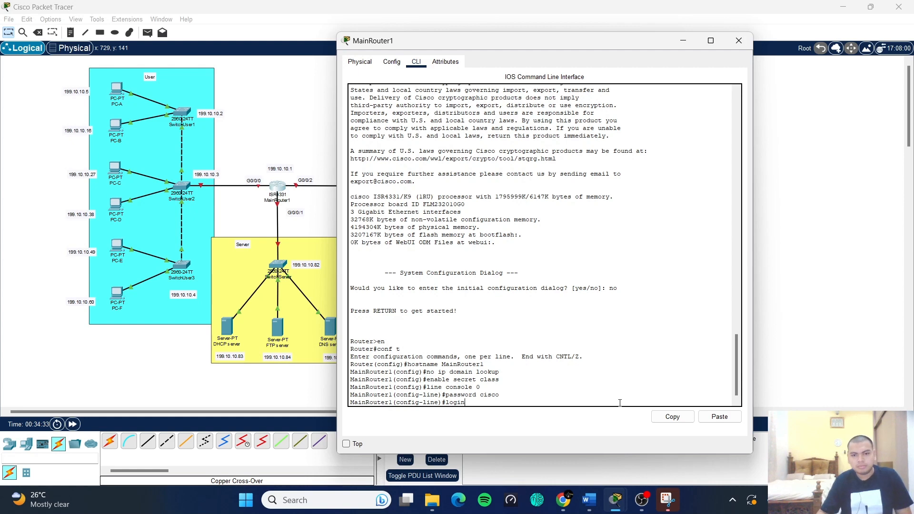
key(Return)
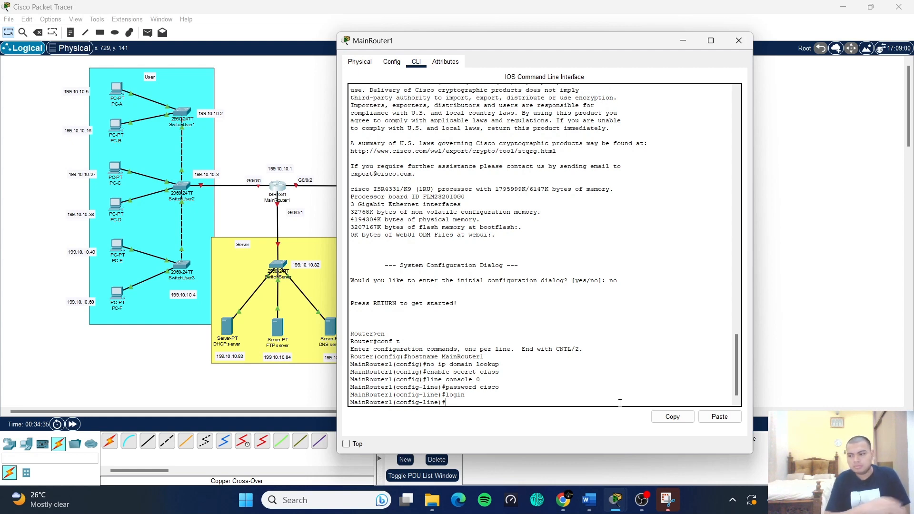
- Give vty lines 0–15 a password, require login, and exit to global configuration
text(linb)
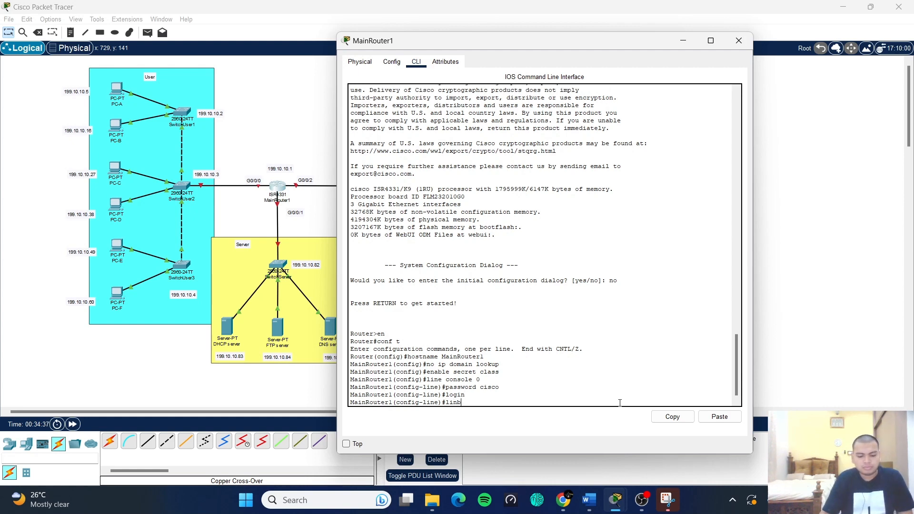
key(BackSpace)
text(e )
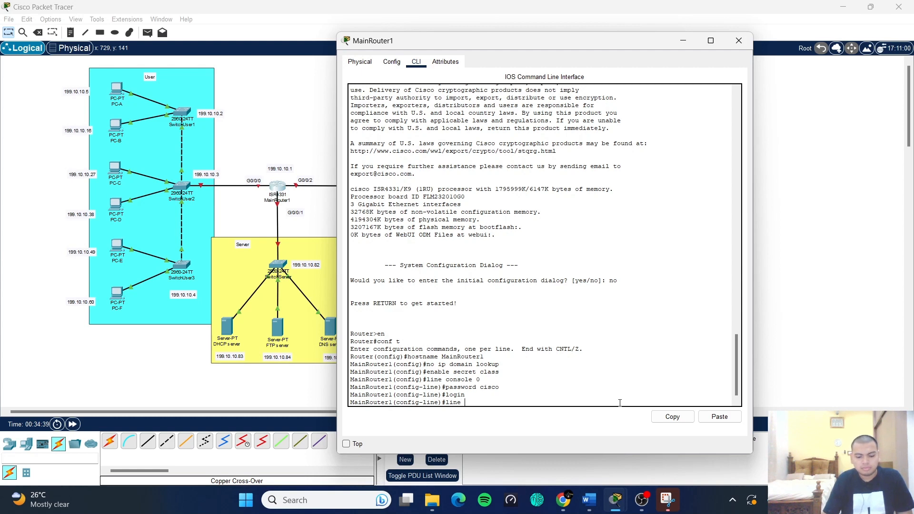
text(vty 0)
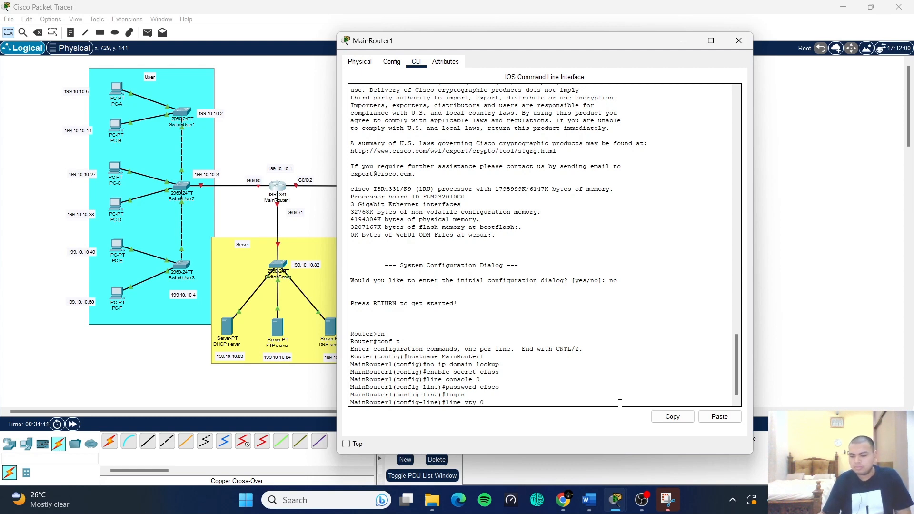
text( 15)
key(Return)
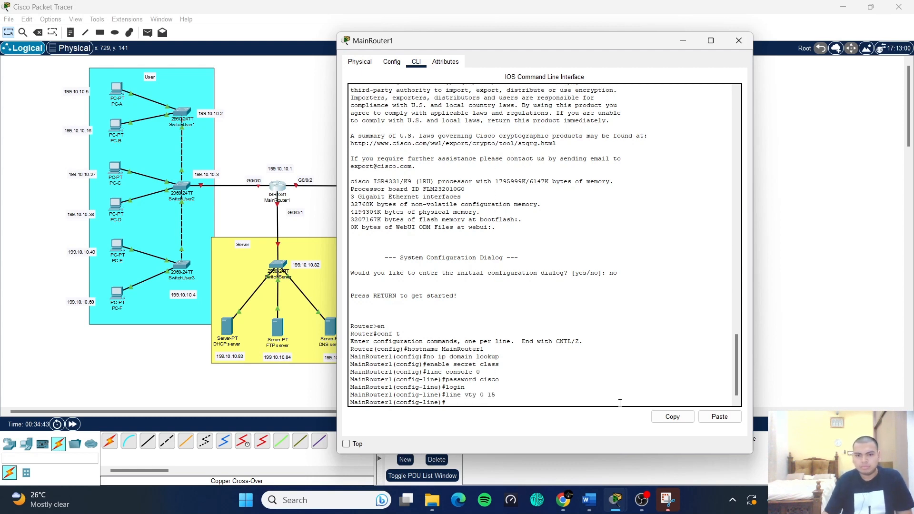
text(passwor)
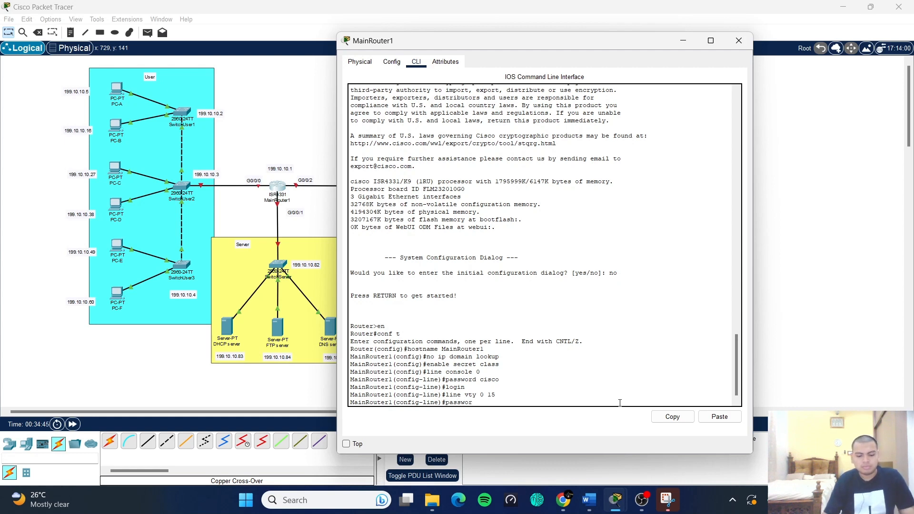
text(d cisco)
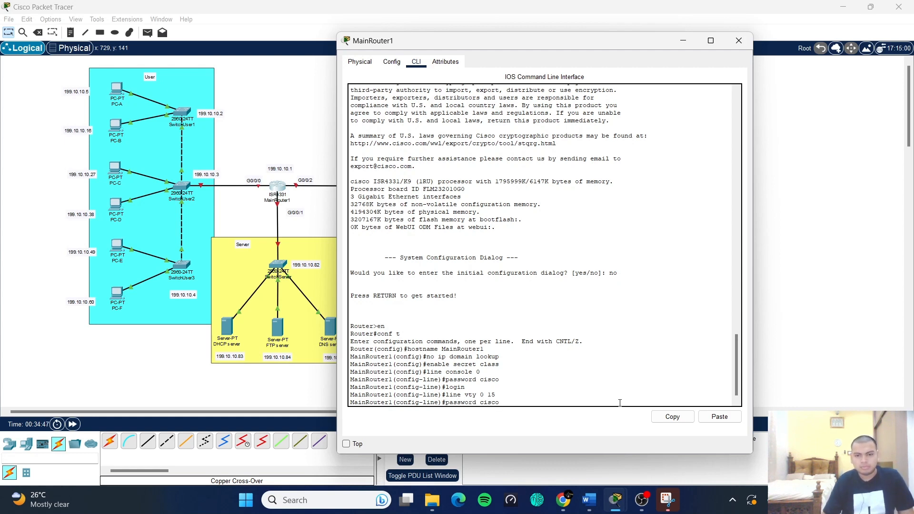
key(Return)
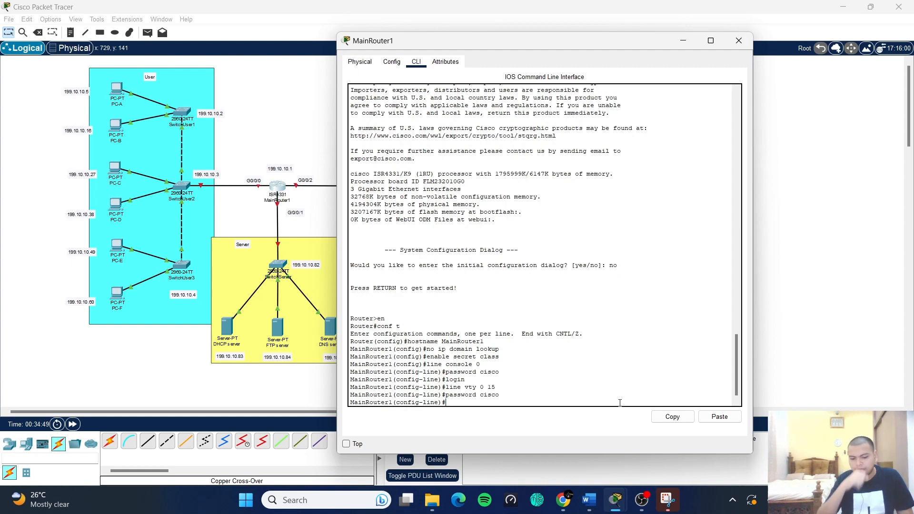
text(log)
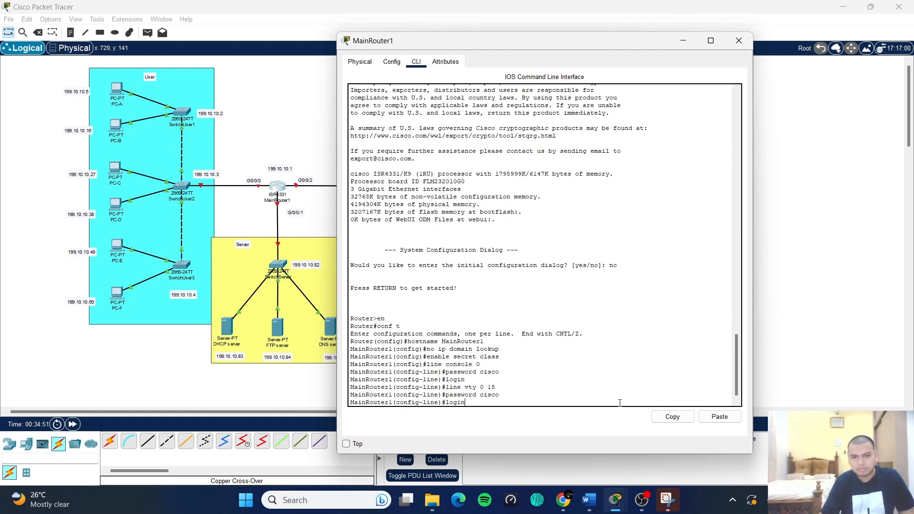
text(in)
key(Return)
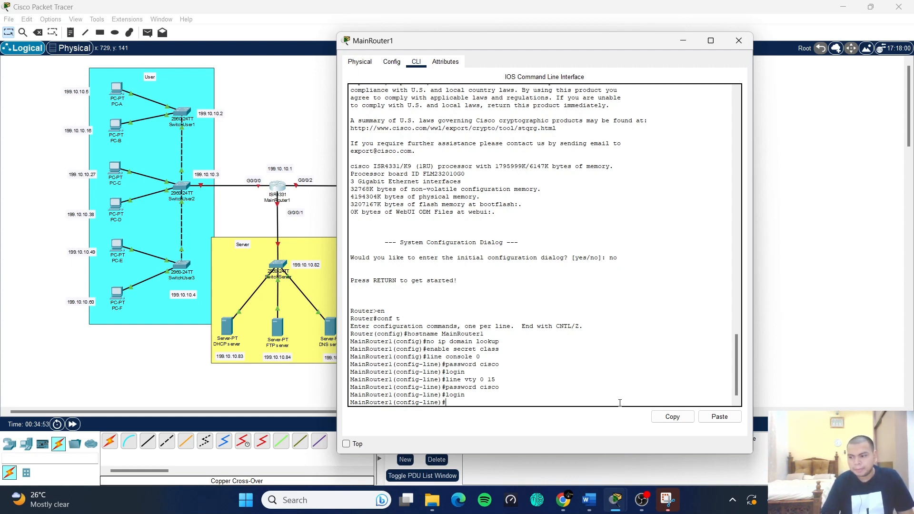
text(ex)
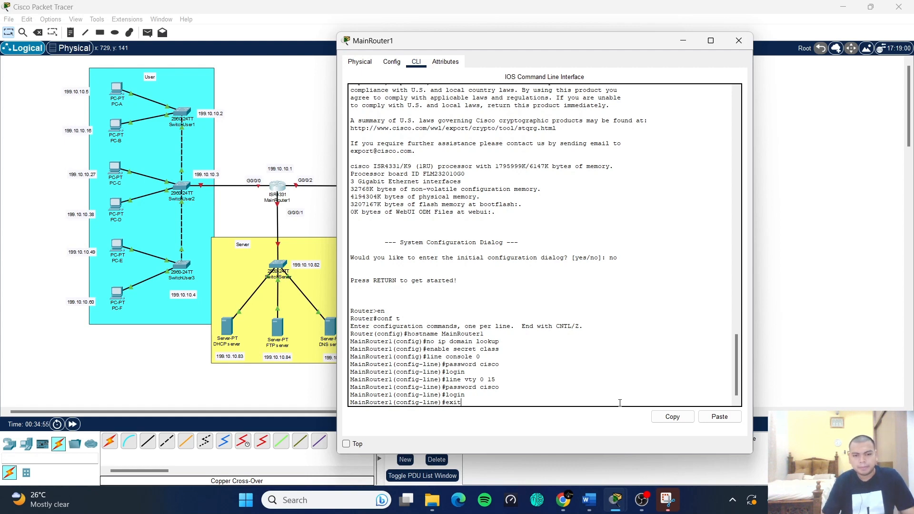
text(it)
key(Return)
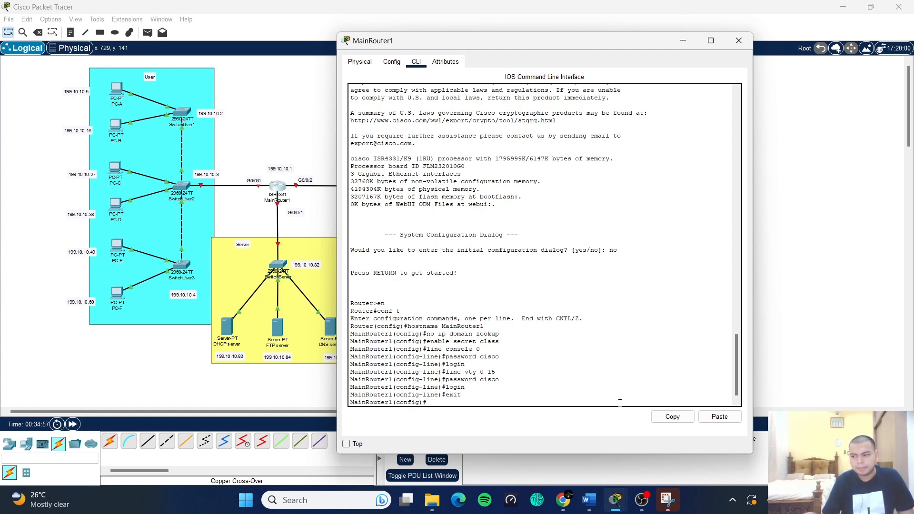
text(serv)
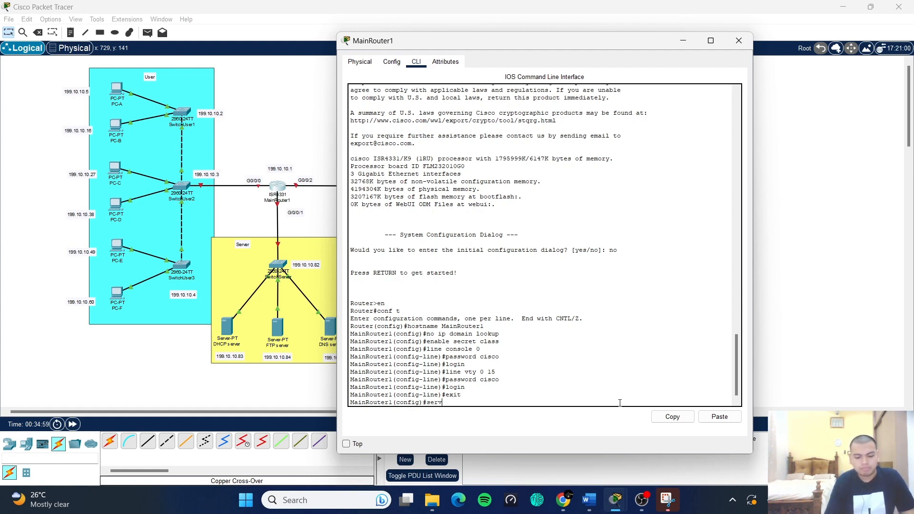
text(ice)
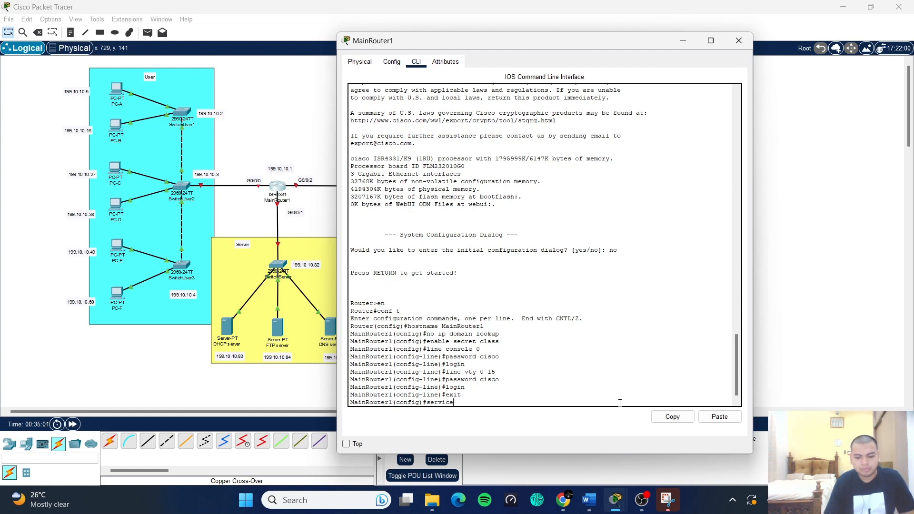
text( password)
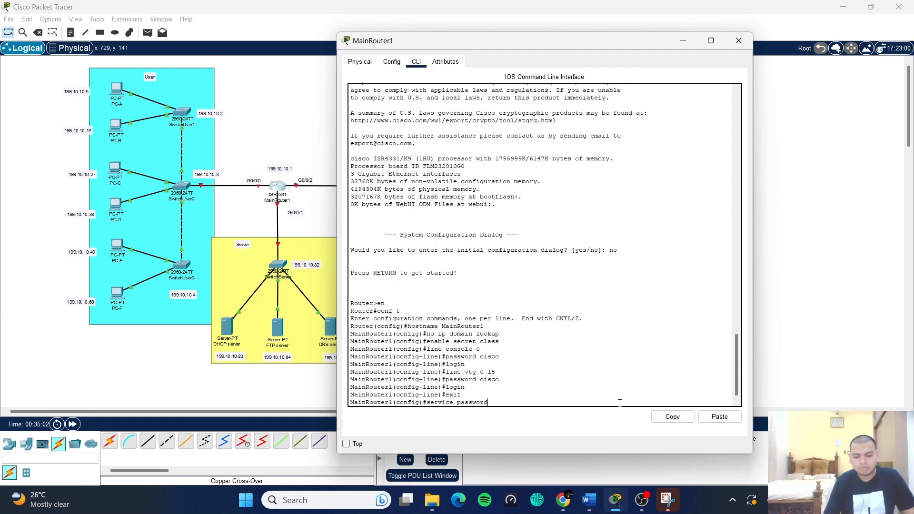
text(-encry)
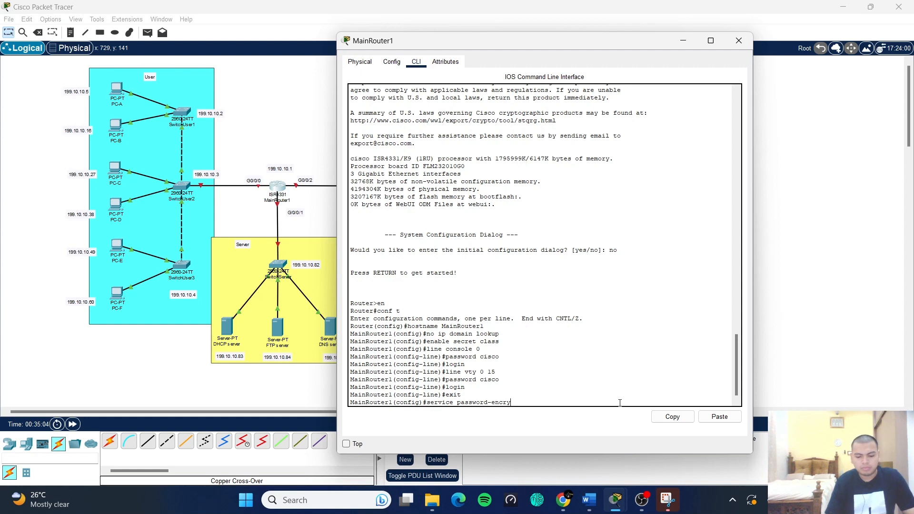
text(ption)
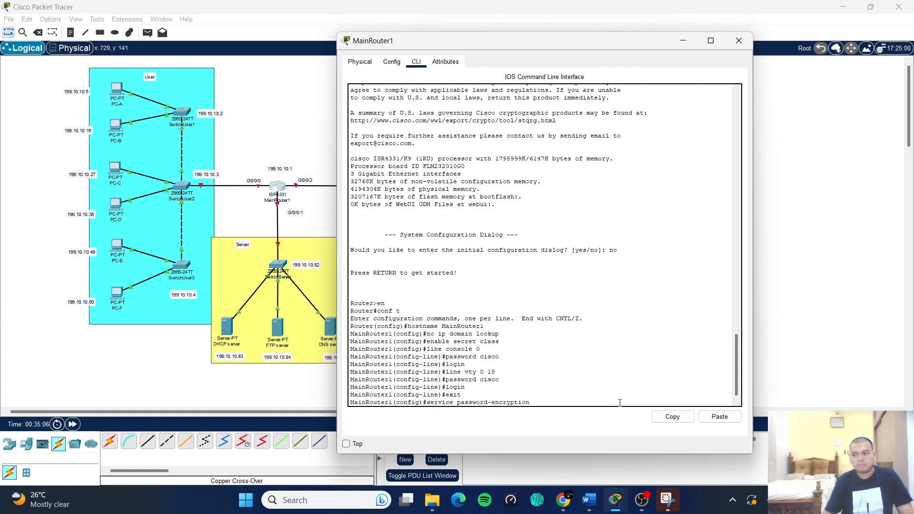
- Enable service password-encryption and set banner motd $Unauthorized access is Prohibited!$
key(Return)
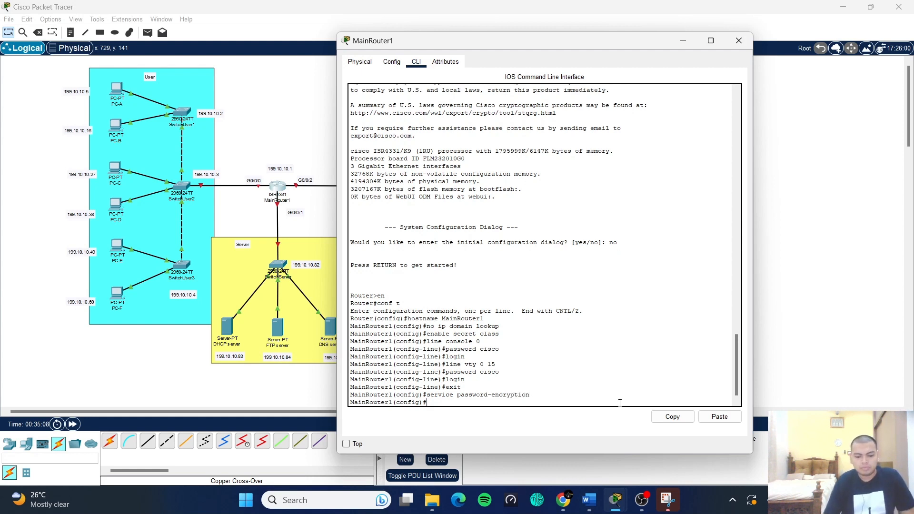
text(banner)
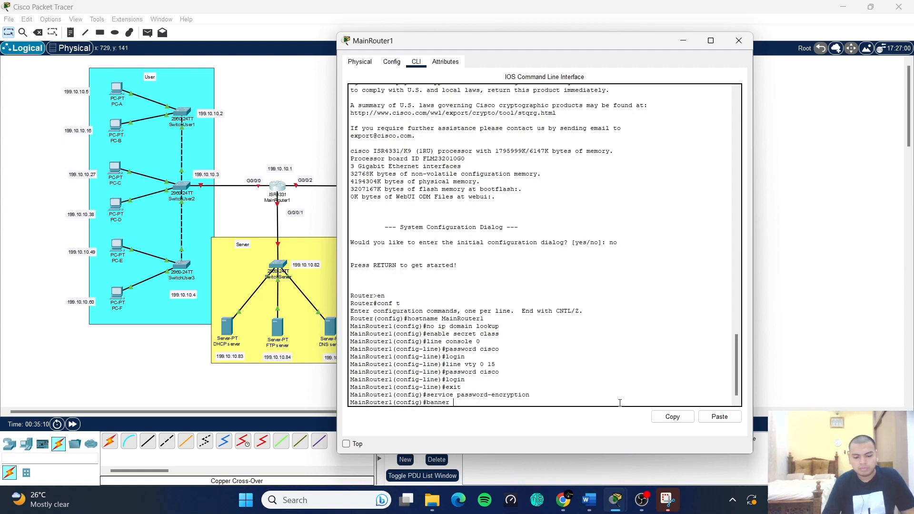
text( motd $)
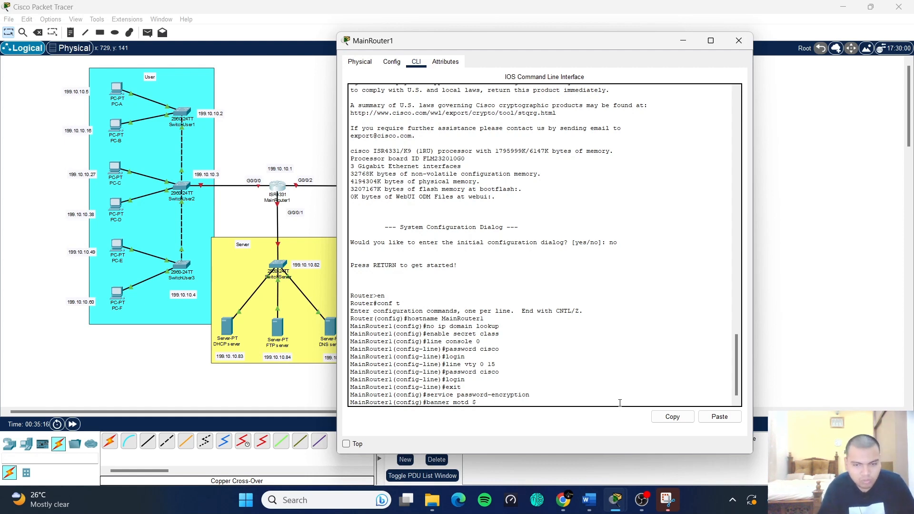
text(Un)
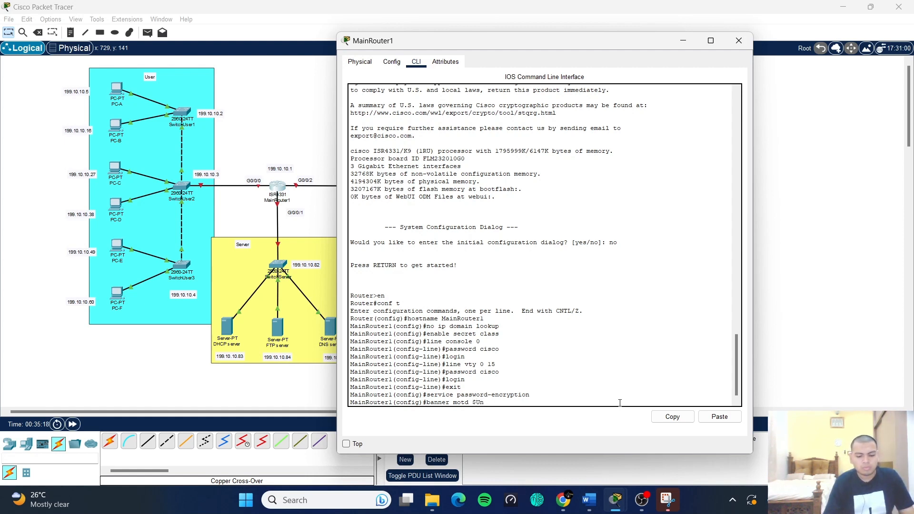
text(authori)
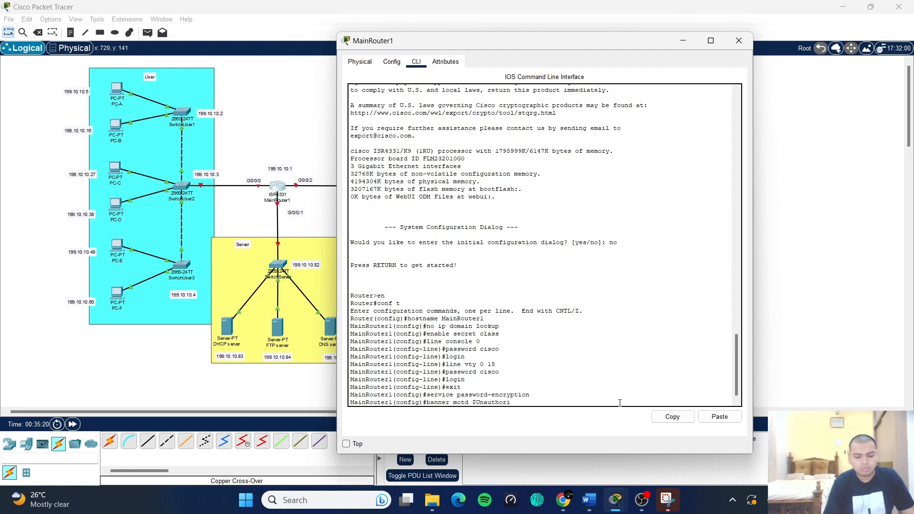
text(zed)
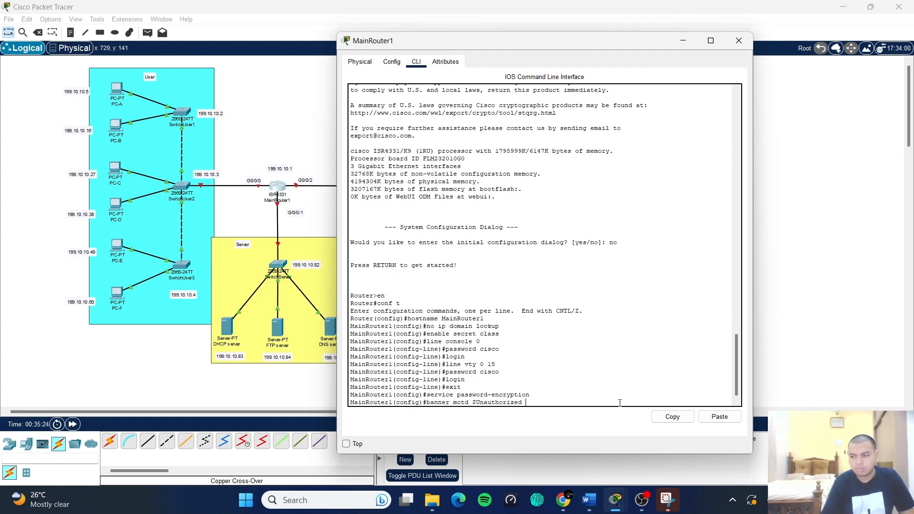
text( ac)
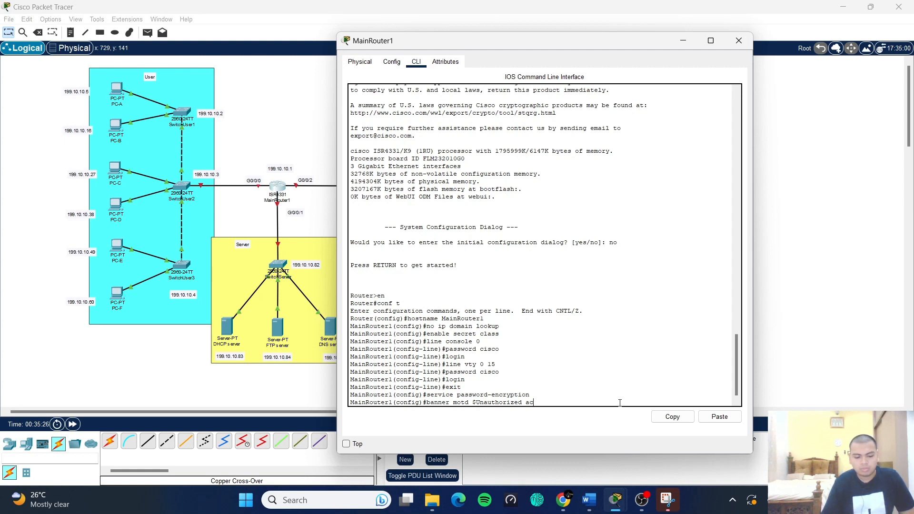
text(cess i)
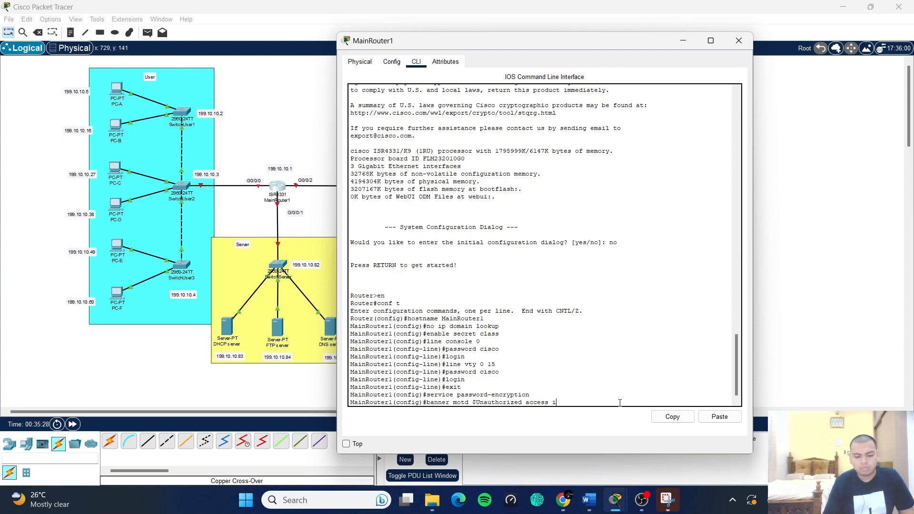
text(s Prohibited)
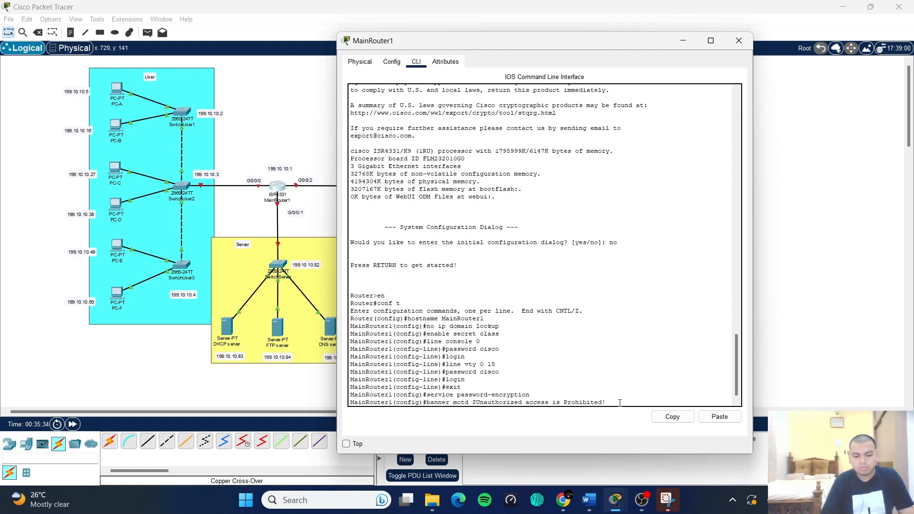
text(!$)
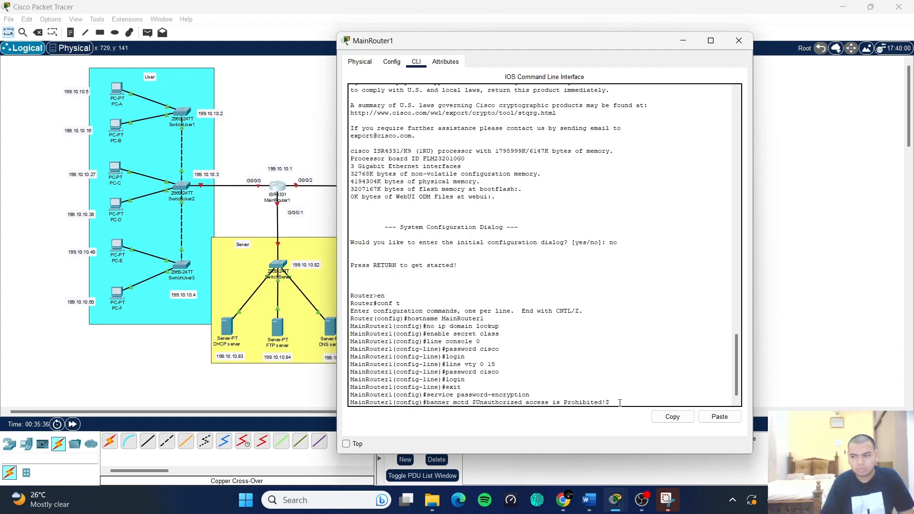
key(Return)
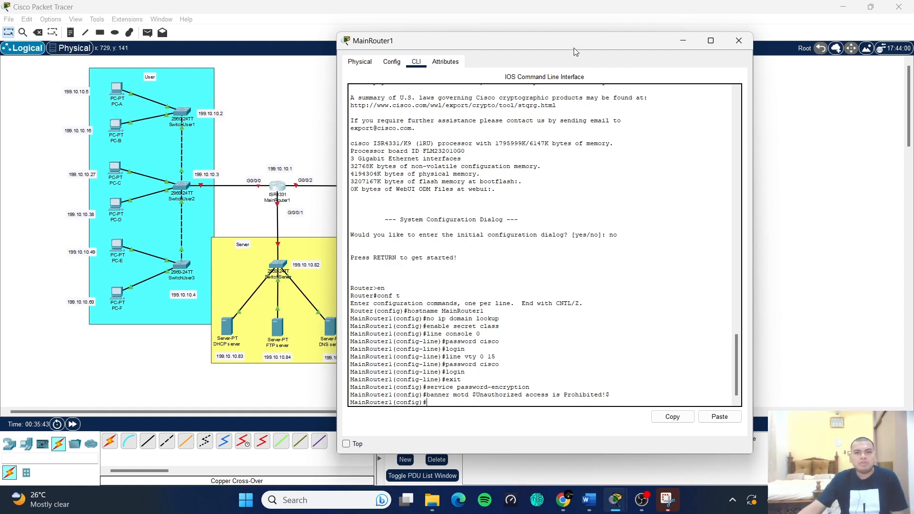
- Assign interface g0/0/0 the address 199.10.10.1 255.255.255.192 and bring it up with no shut
drag(573, 48, 631, 44)
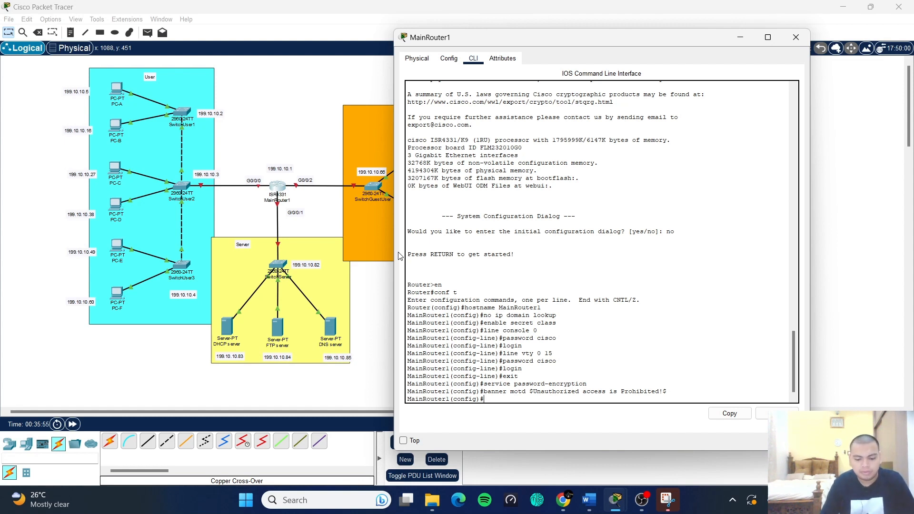
text(terface)
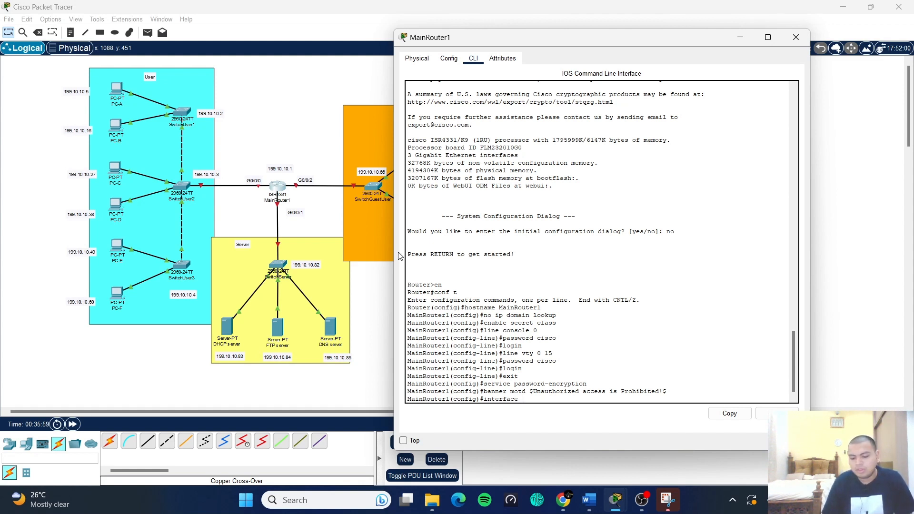
text( g0/0/0)
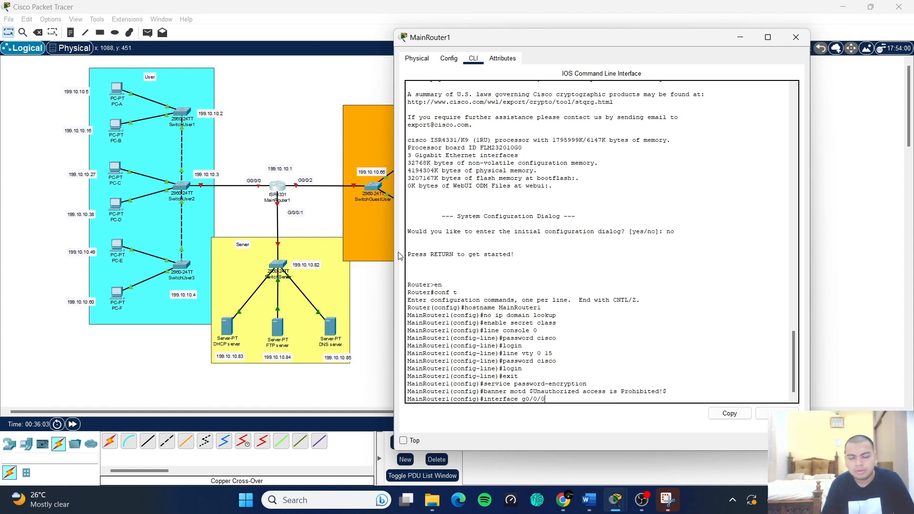
key(Return)
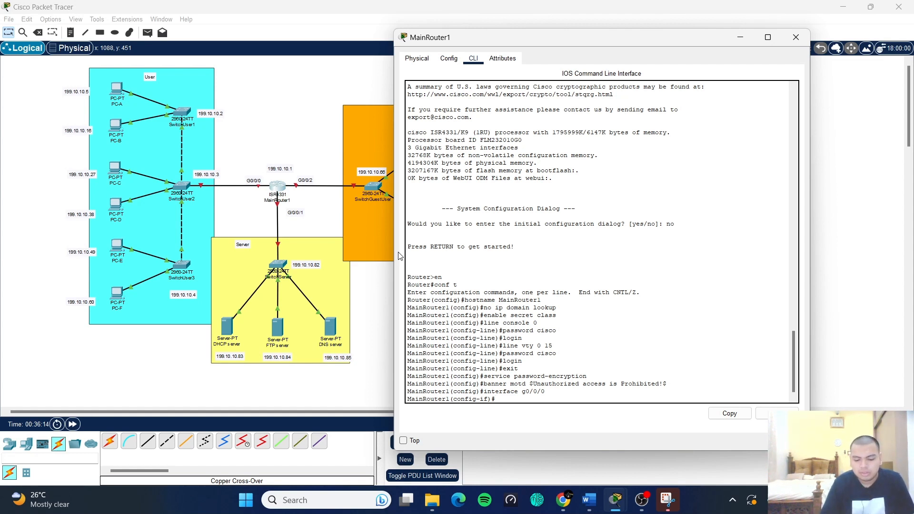
text(ip address)
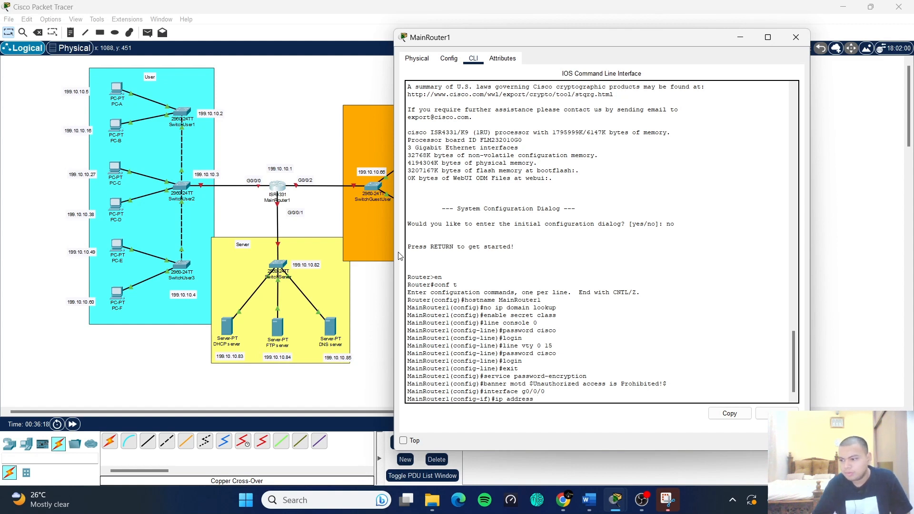
text( 199.10.10)
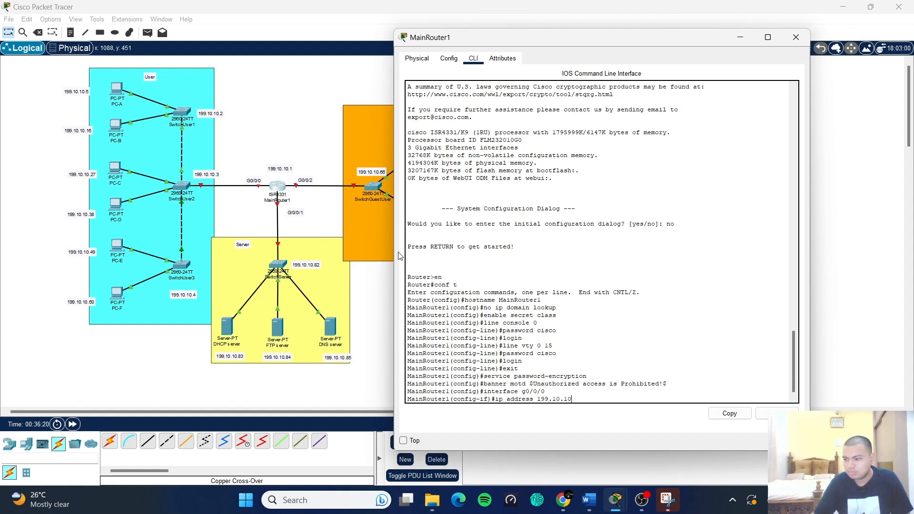
text(.1 2)
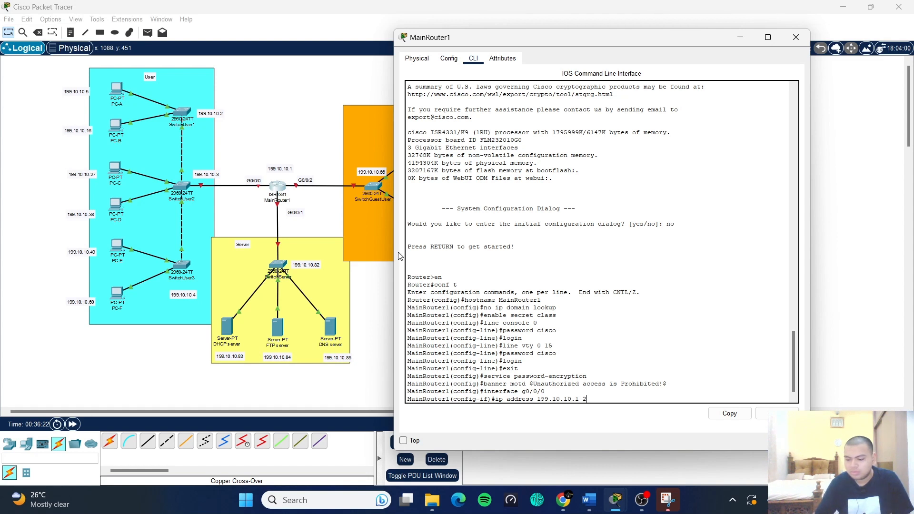
text(55.255)
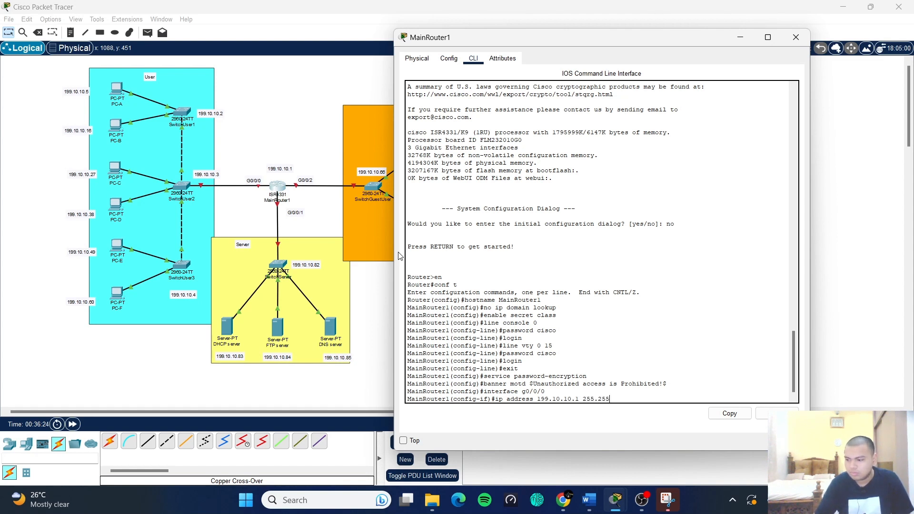
text(.255.192)
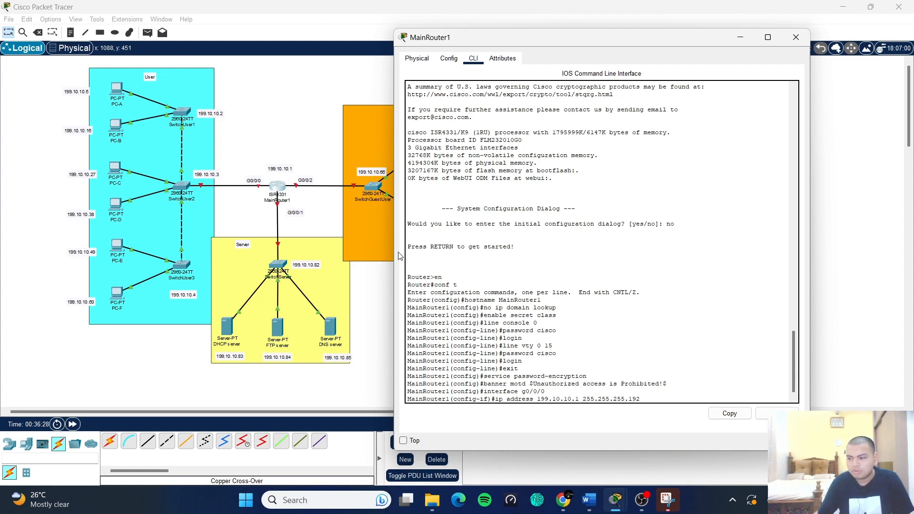
key(Return)
text(no )
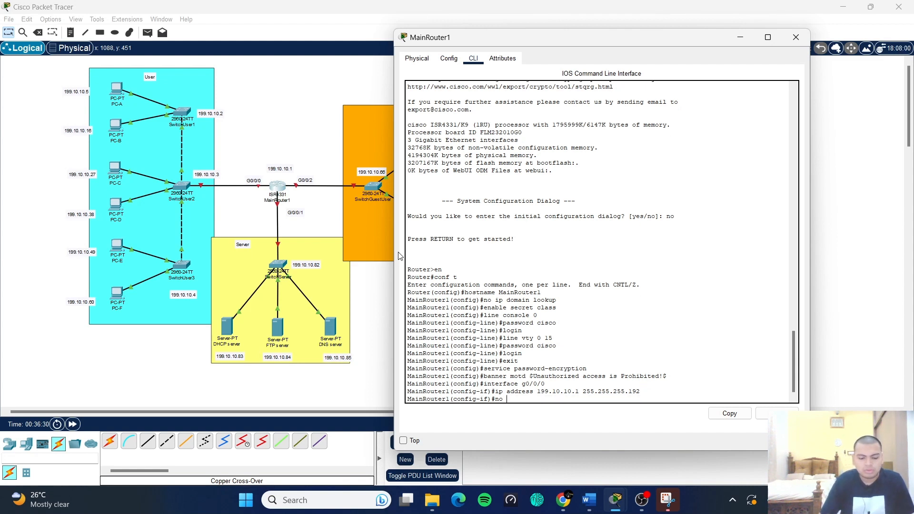
text(shut)
key(Return)
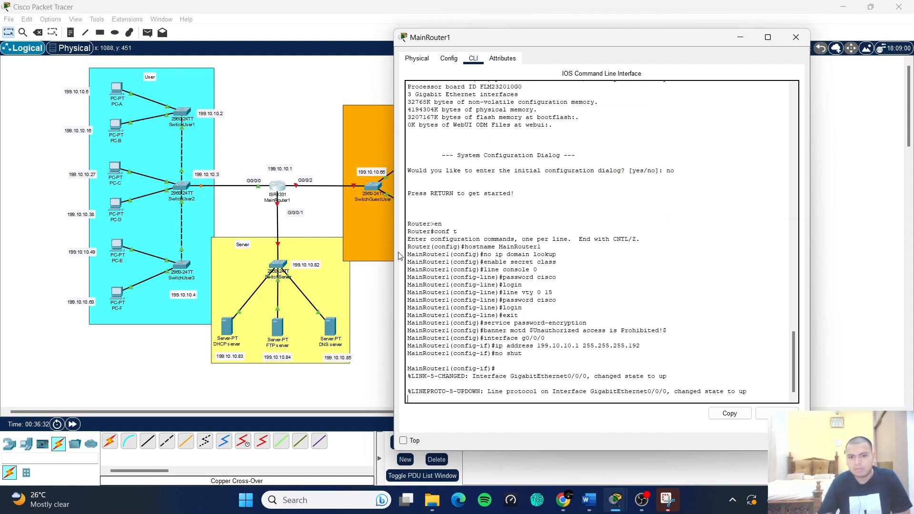
key(Return)
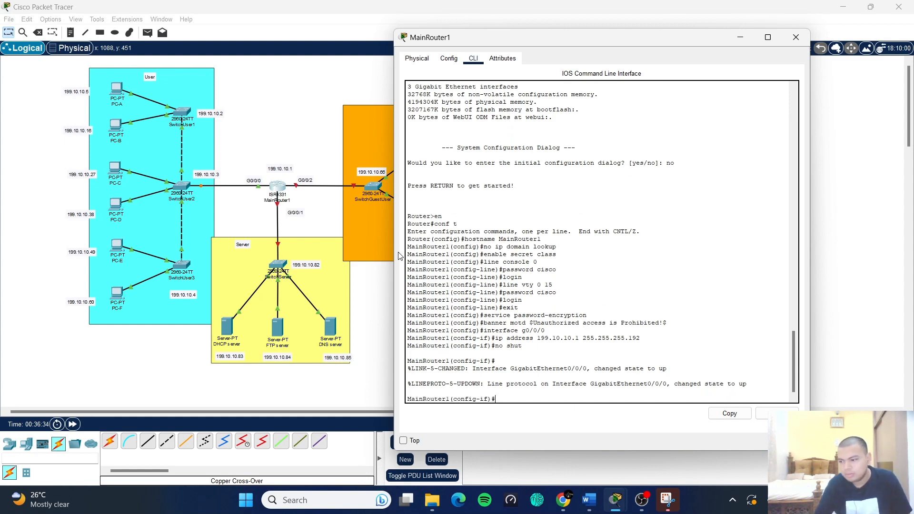
text(exit)
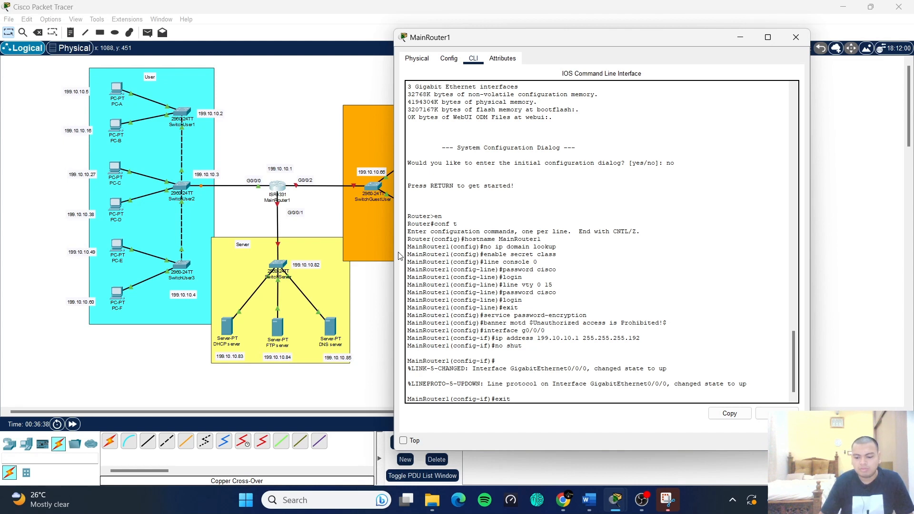
- Exit to privileged mode, re-enter conf t from history, and begin the int g0/0/1 command
key(Return)
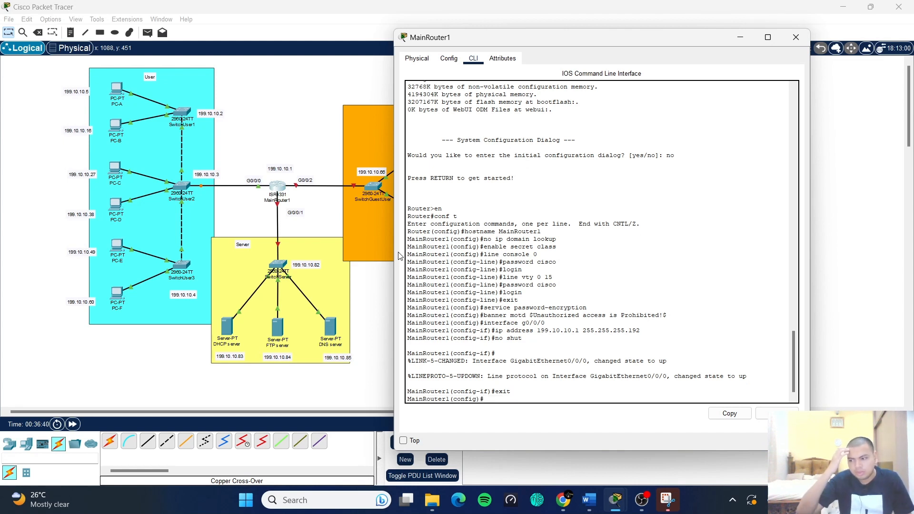
text(exit)
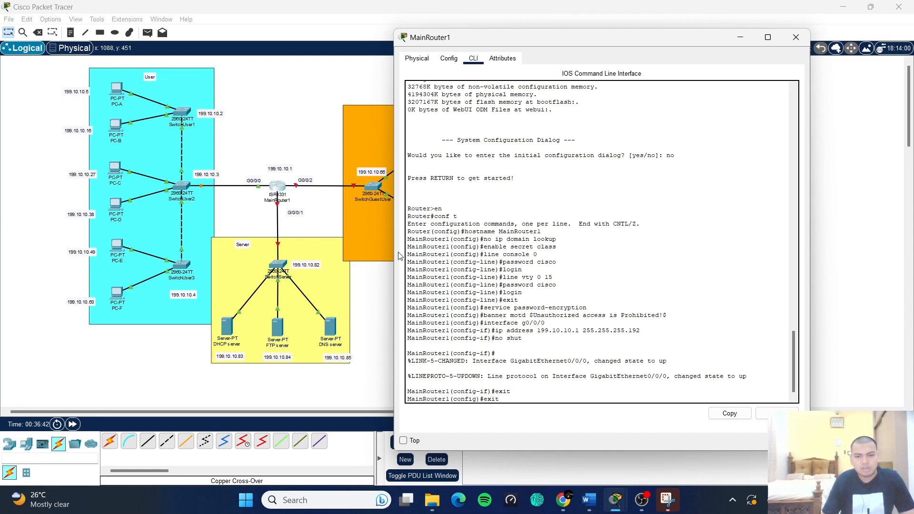
key(Return)
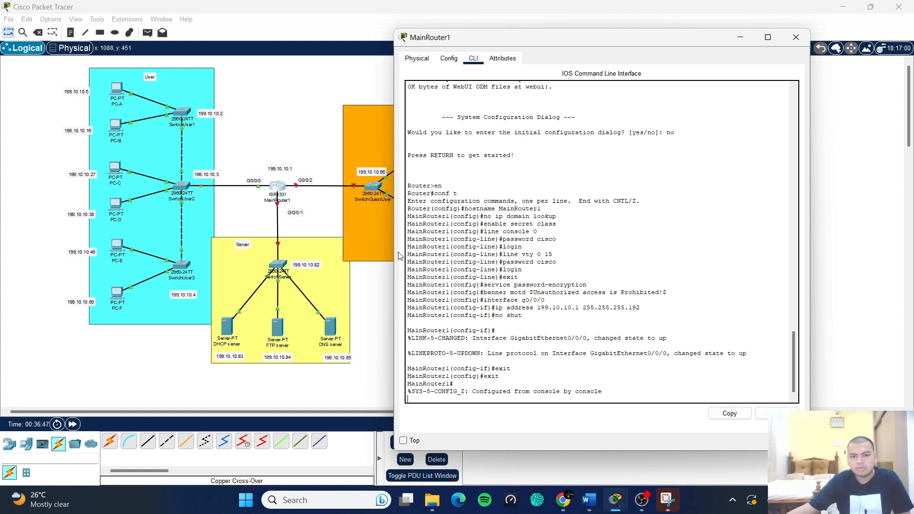
text(en)
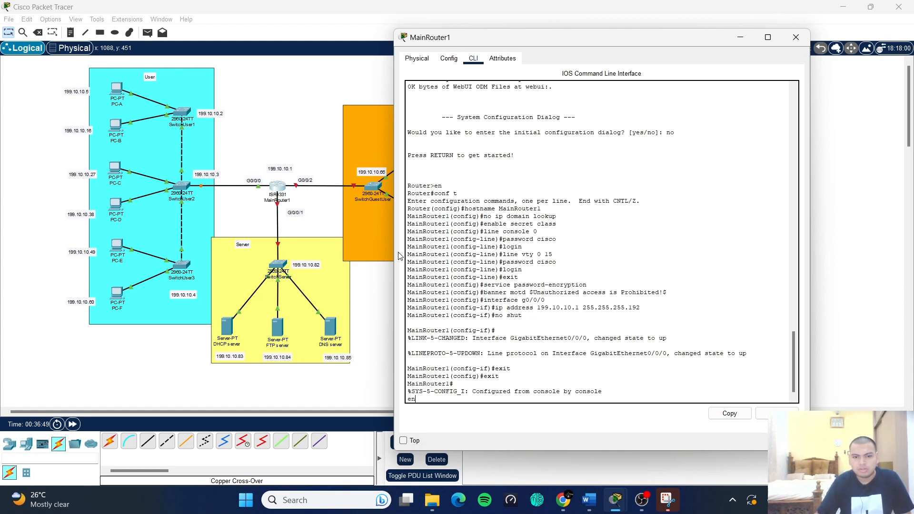
key(Up)
key(Return)
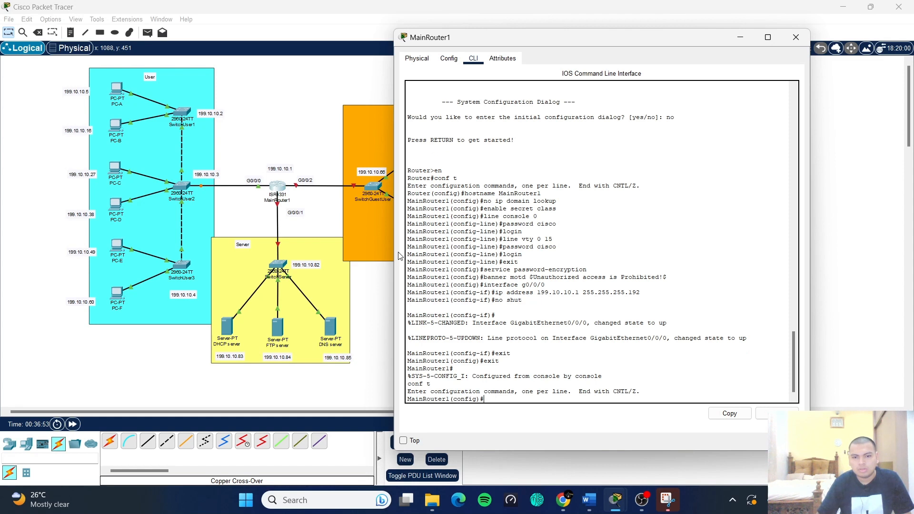
text(in)
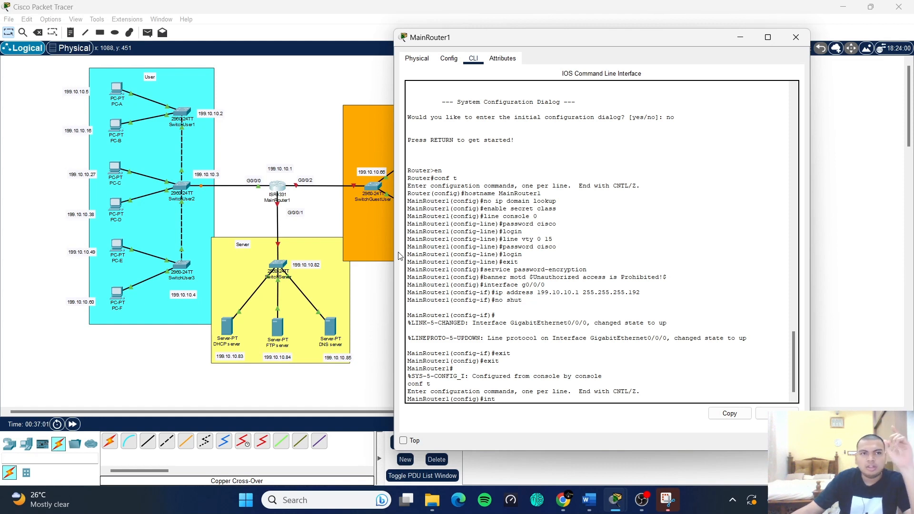
text(t )
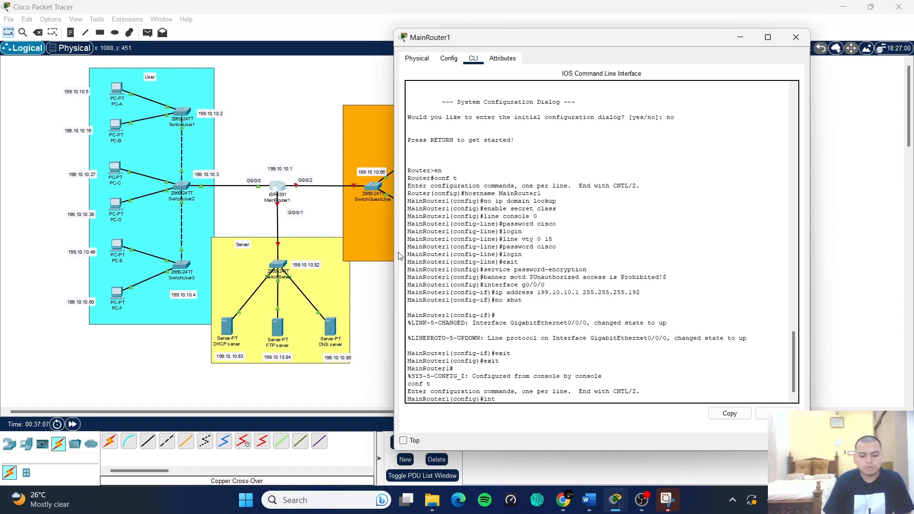
text(g)
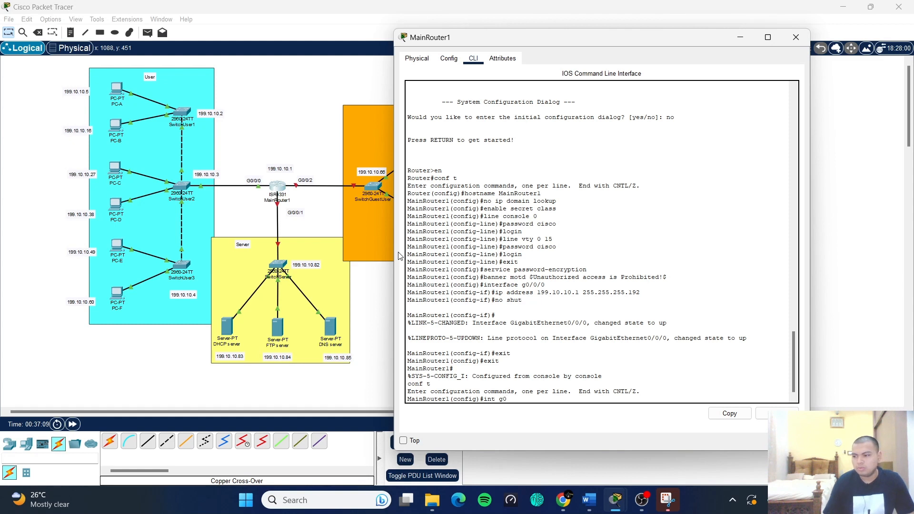
text(0/0/)
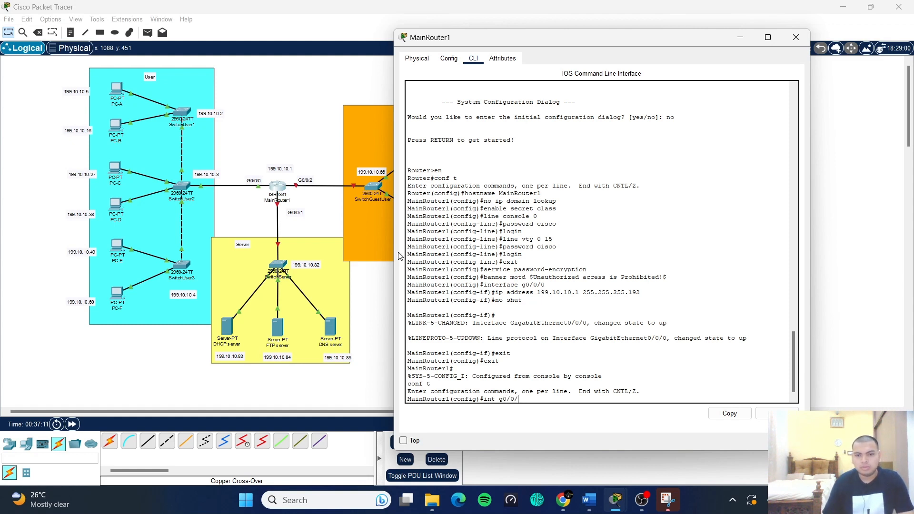
text(1)
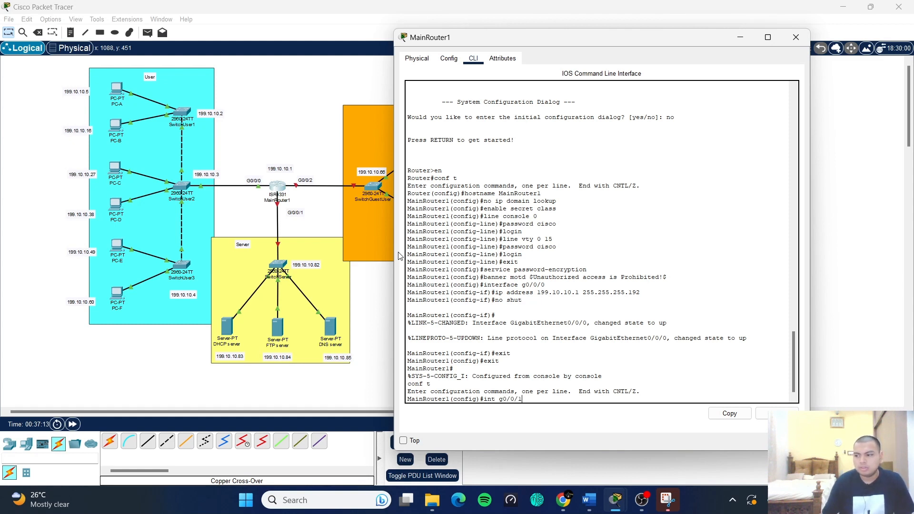
- Assign 199.10.10.81 255.255.255.240 to GigabitEthernet0/0/1, correcting the misspelled address command
key(Return)
text(ip)
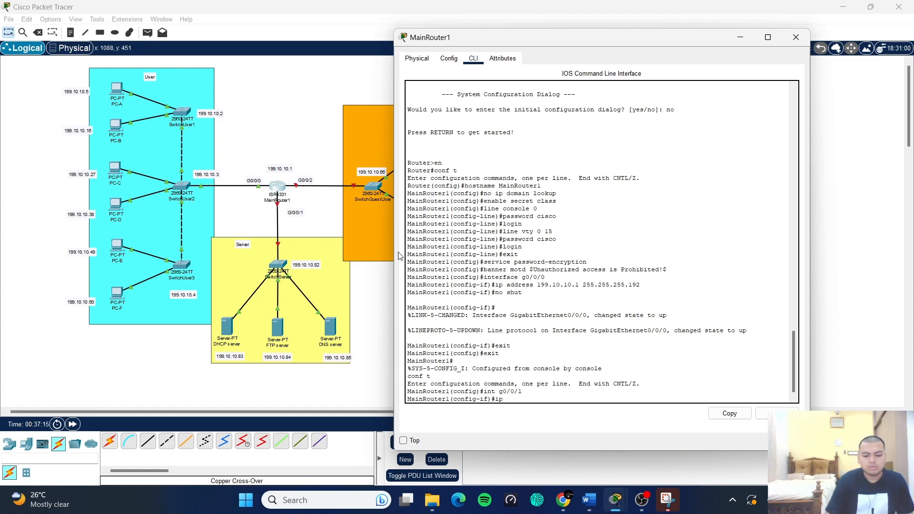
text(a address)
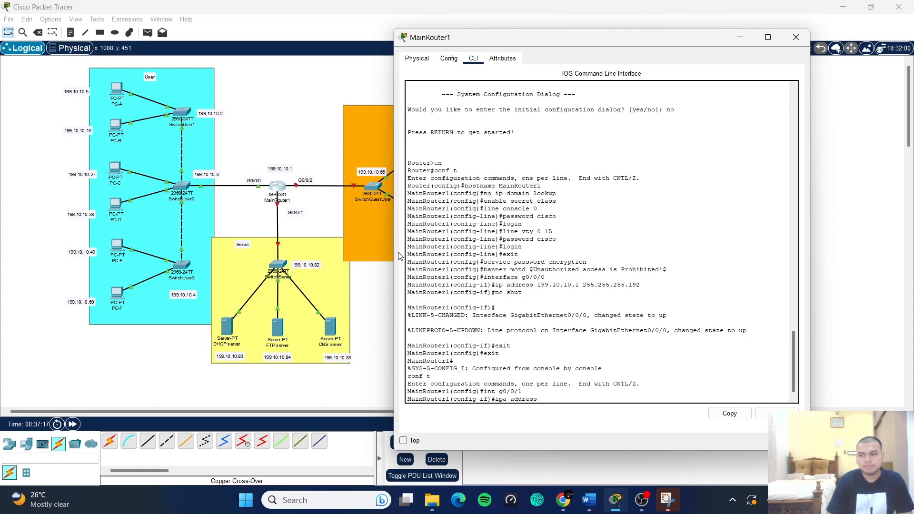
text( 199)
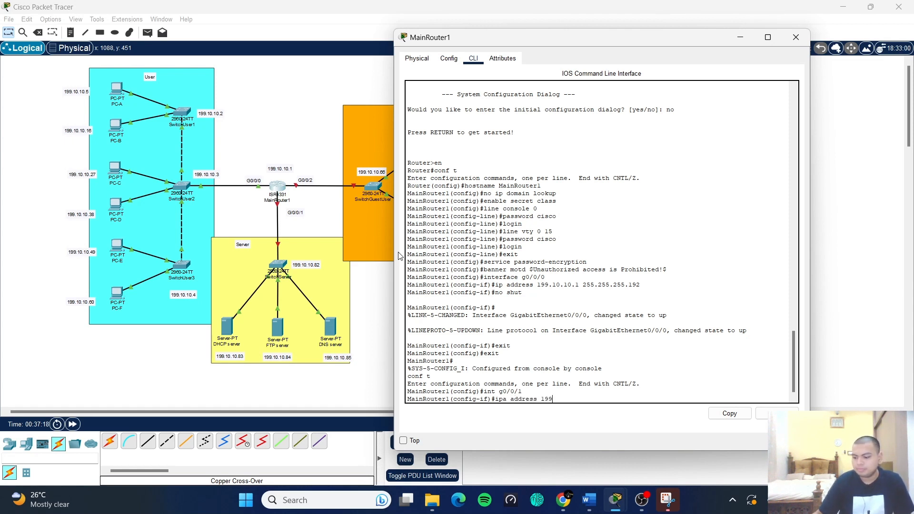
text(.10.10)
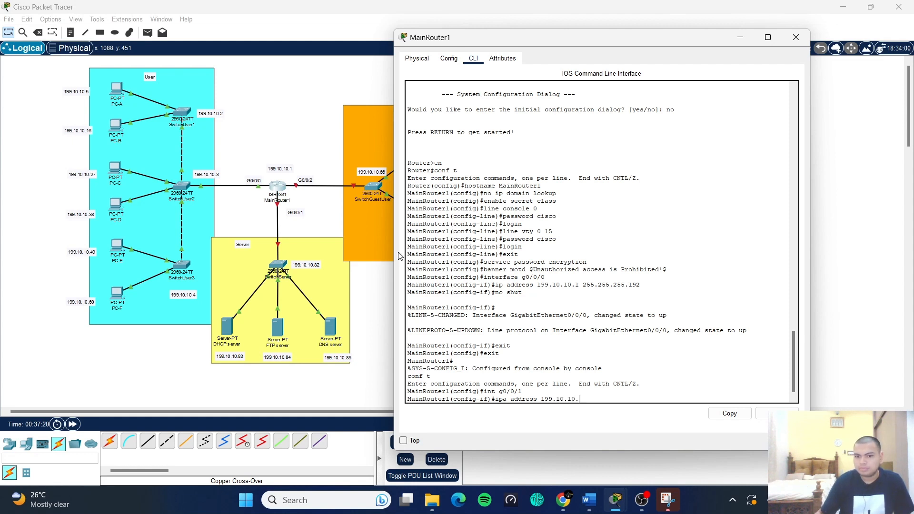
text(.8)
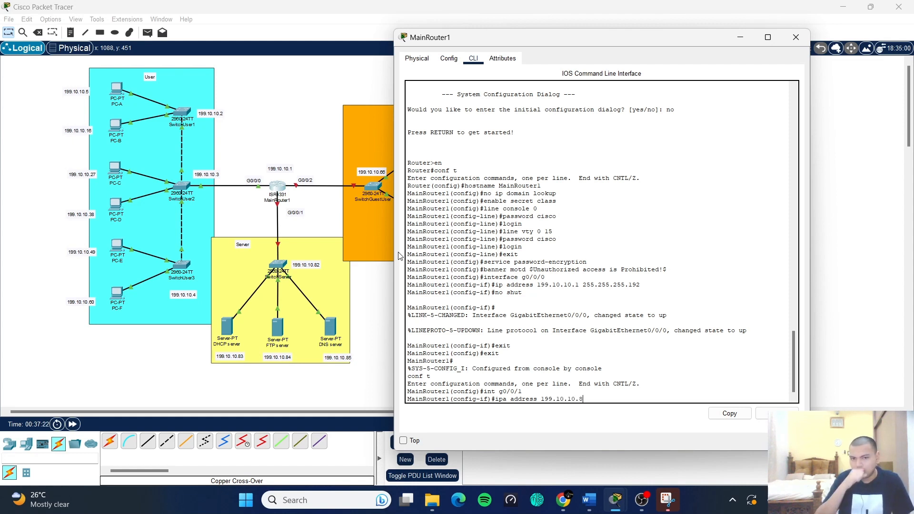
text(1)
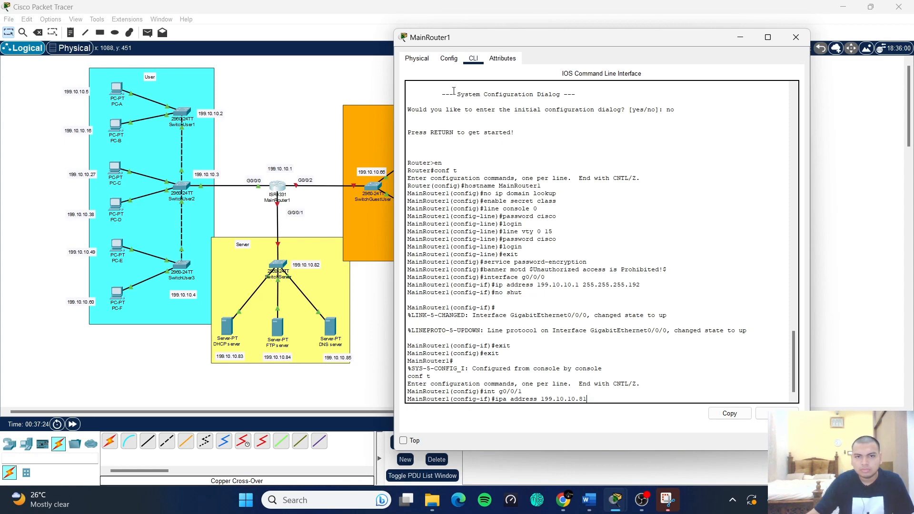
mouse_move(465, 40)
mouse_down()
mouse_move(617, 100)
mouse_move(643, 76)
mouse_move(449, 48)
mouse_move(459, 53)
mouse_move(465, 43)
mouse_up()
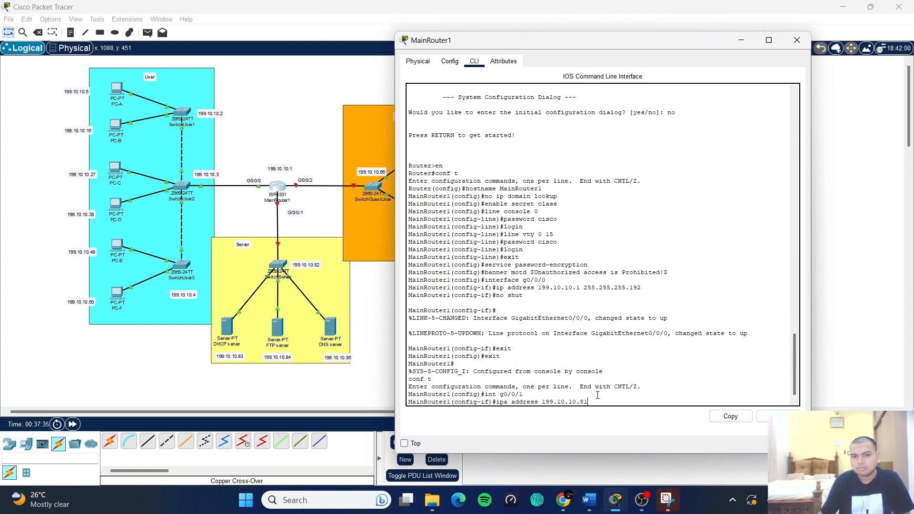
text(25)
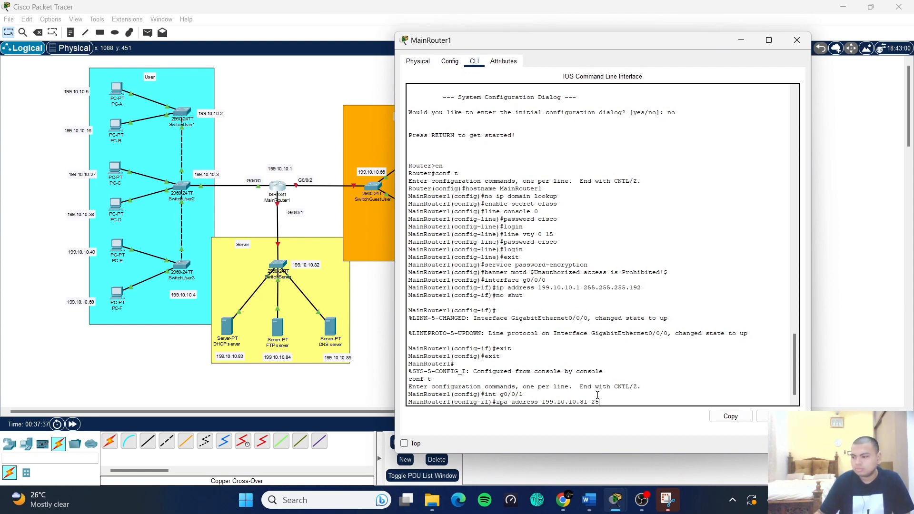
text(5.255.255.240)
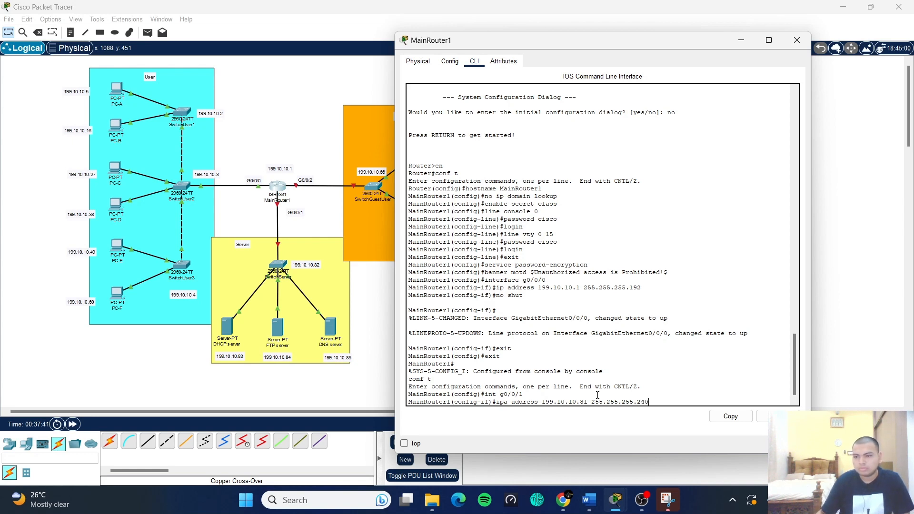
key(Return)
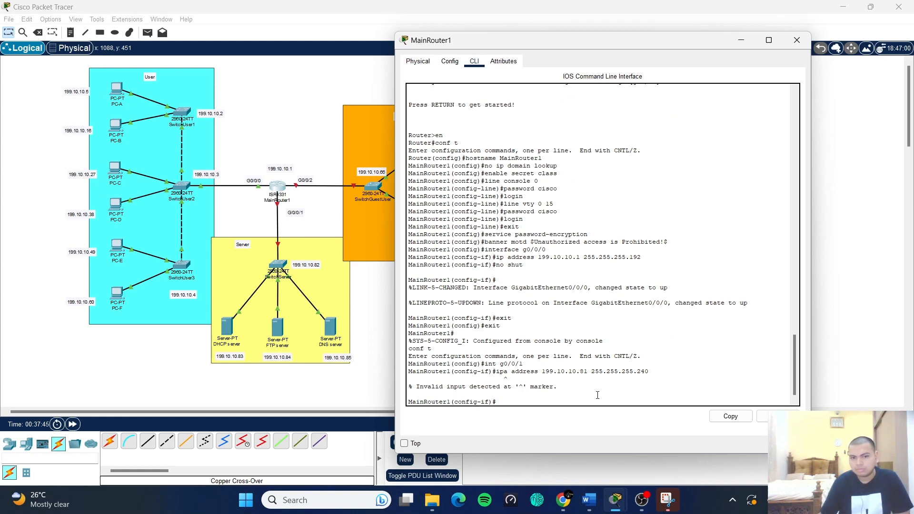
key(Up)
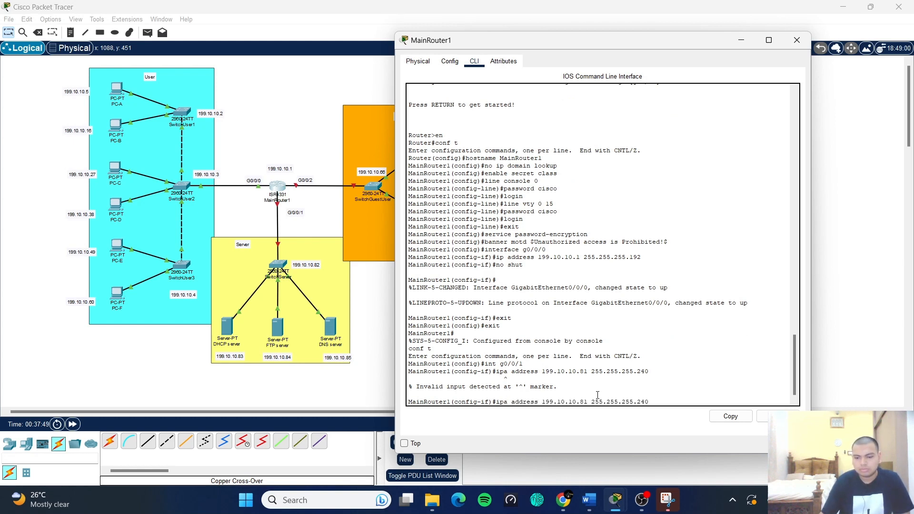
key(BackSpace)
key(Return)
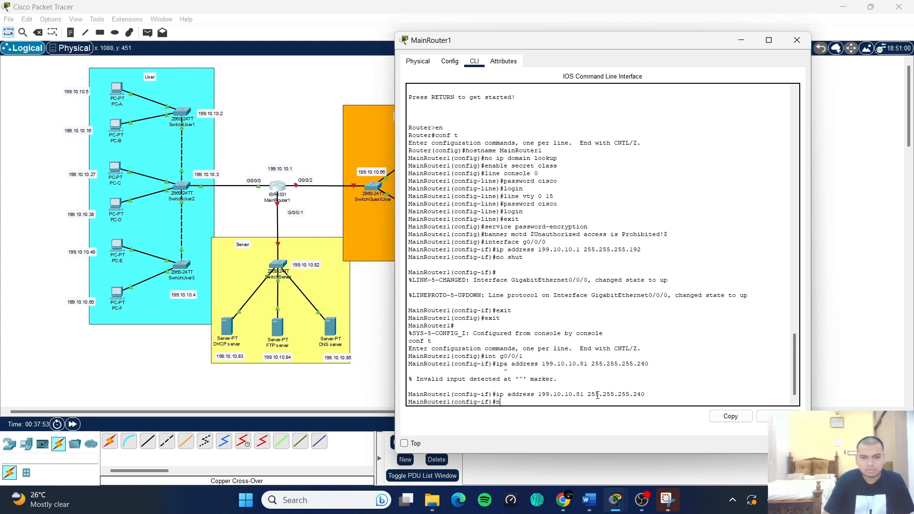
- Enable GigabitEthernet0/0/1 with no shut and exit its interface settings
text(no shut)
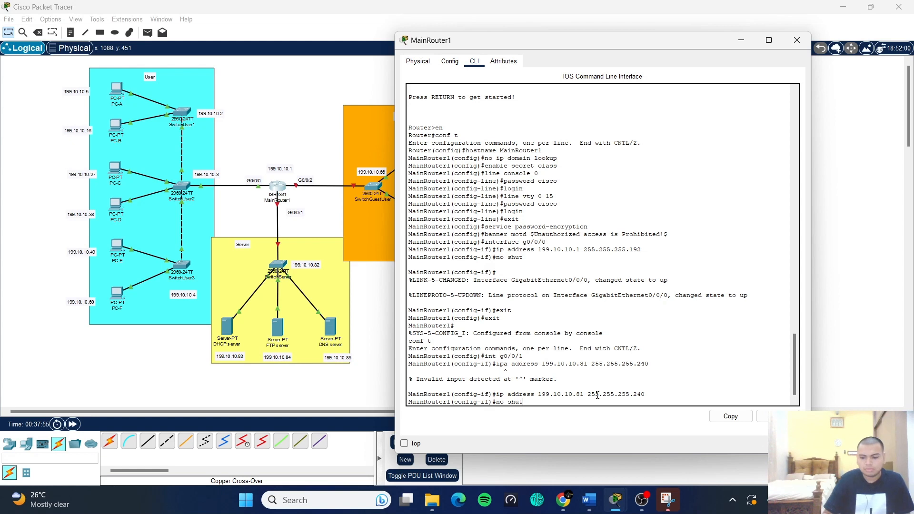
key(Return)
key(Return)
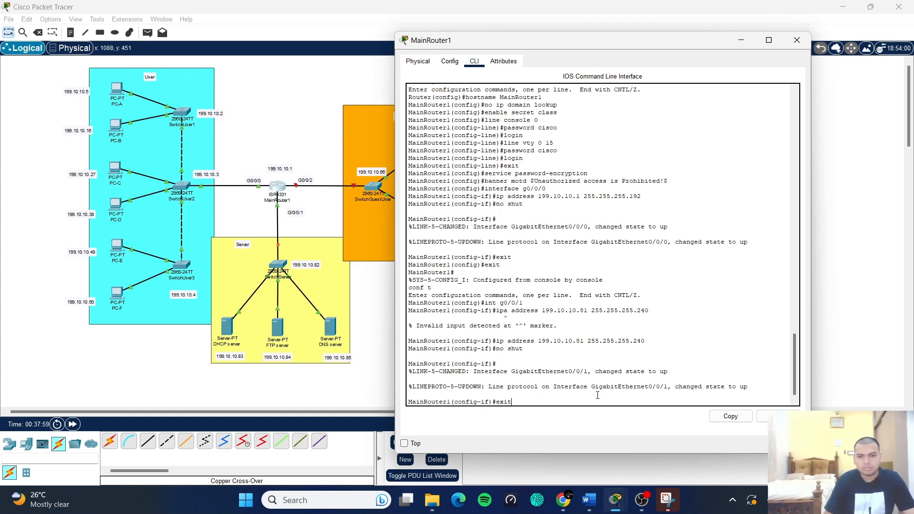
text(exit)
key(Return)
text(inRouter1(config)#int)
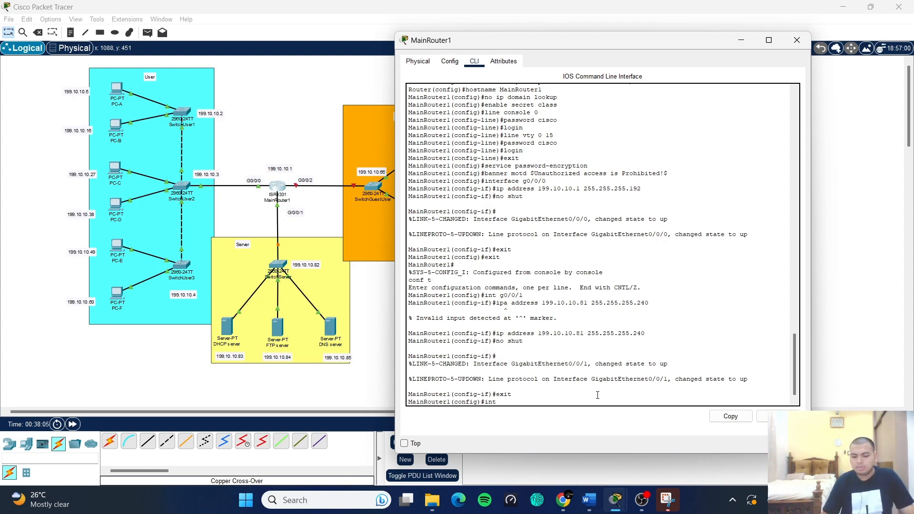
- Select interface g0/0/2 and assign it 199.10.10.65 255.255.255.240 by editing the recalled address command
text(g0/0/0)
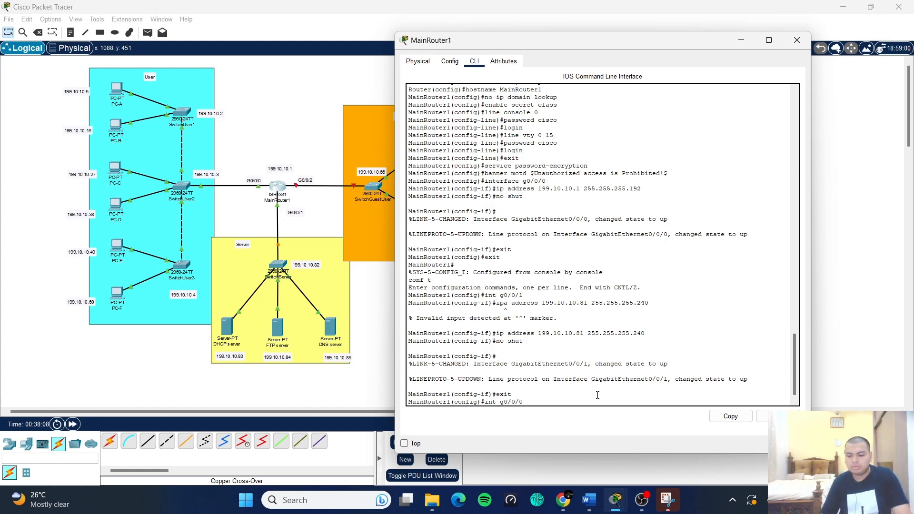
key(BackSpace)
key(Return)
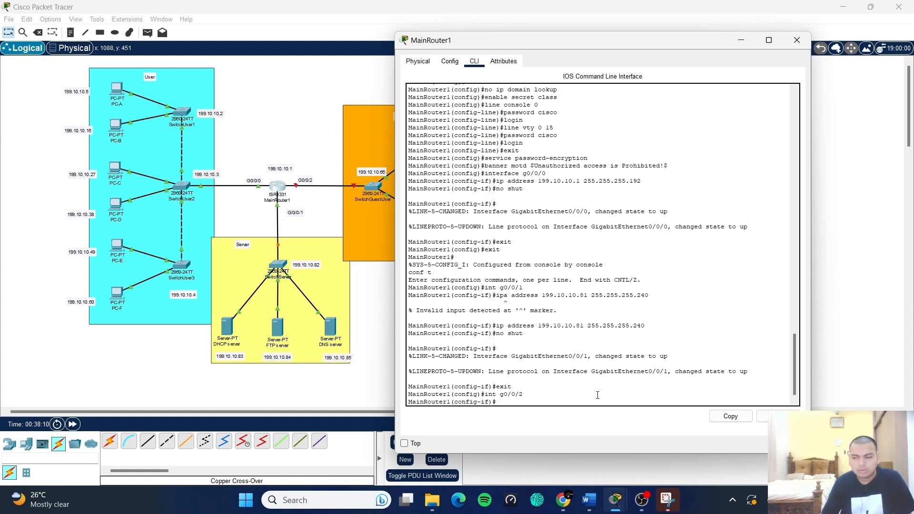
key(Up)
key(Up)
key(Up)
key(Up)
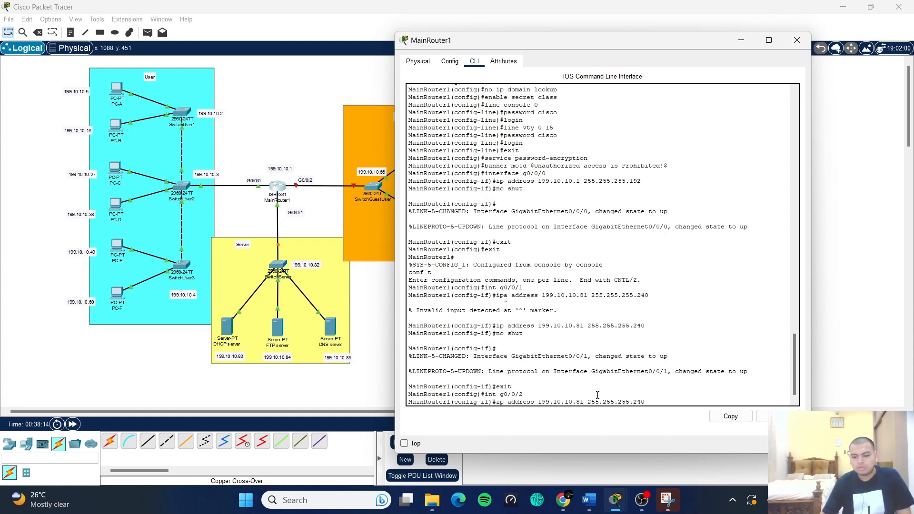
key(BackSpace)
key(BackSpace)
key(BackSpace)
key(BackSpace)
key(BackSpace)
key(BackSpace)
key(BackSpace)
key(BackSpace)
key(BackSpace)
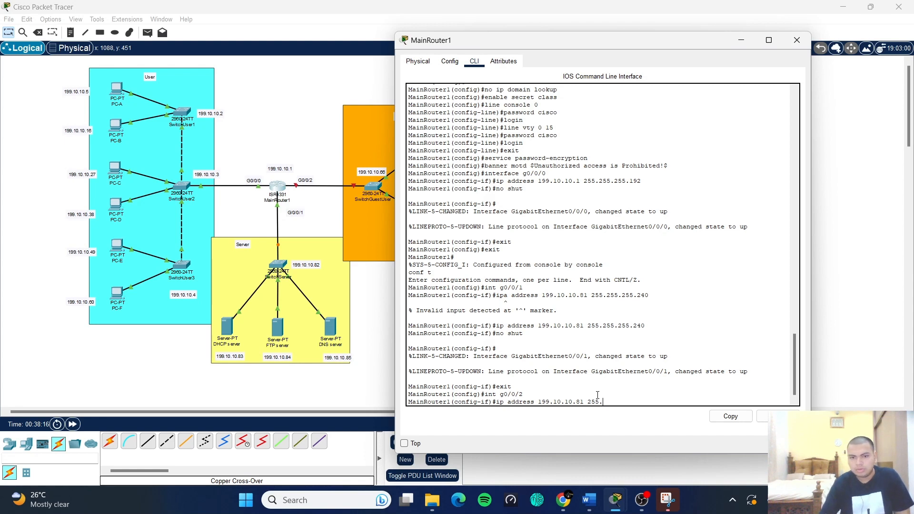
key(BackSpace)
key(BackSpace)
key(BackSpace)
key(BackSpace)
key(BackSpace)
key(BackSpace)
key(BackSpace)
key(BackSpace)
key(BackSpace)
key(BackSpace)
key(BackSpace)
key(BackSpace)
text(01)
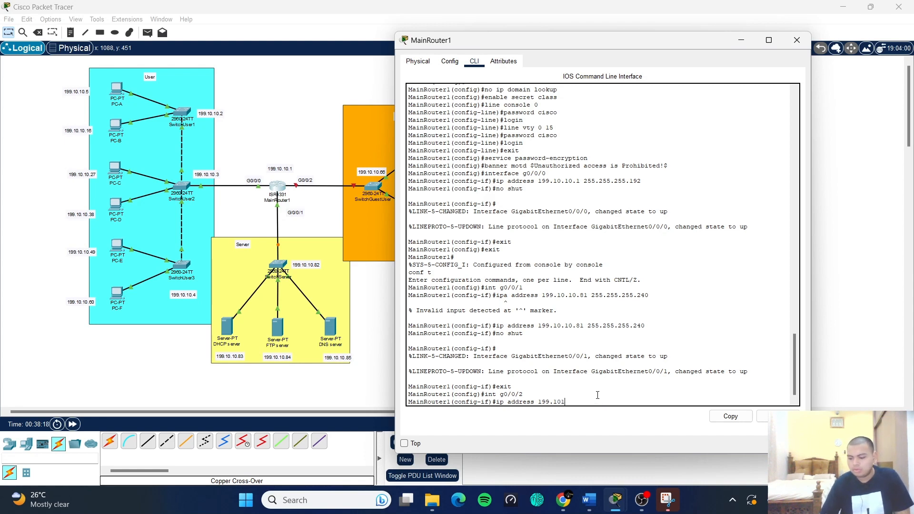
key(BackSpace)
text(.2)
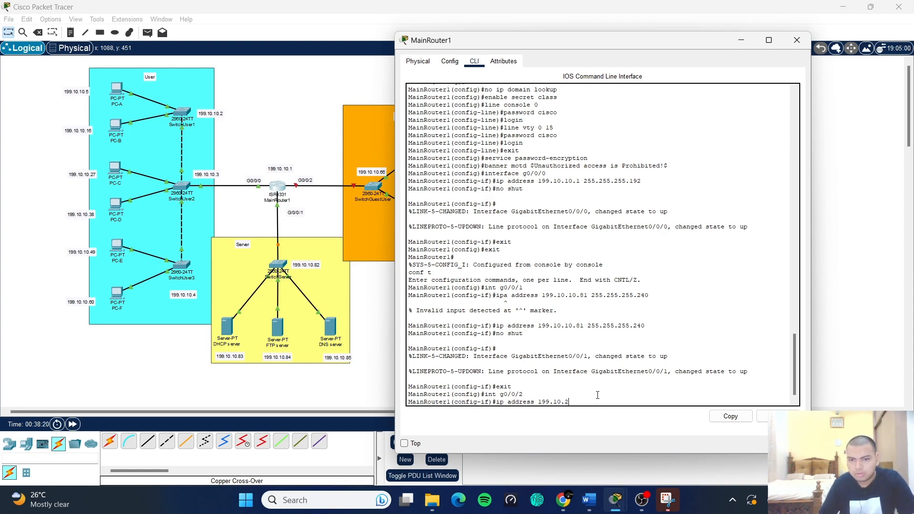
key(BackSpace)
text(10.)
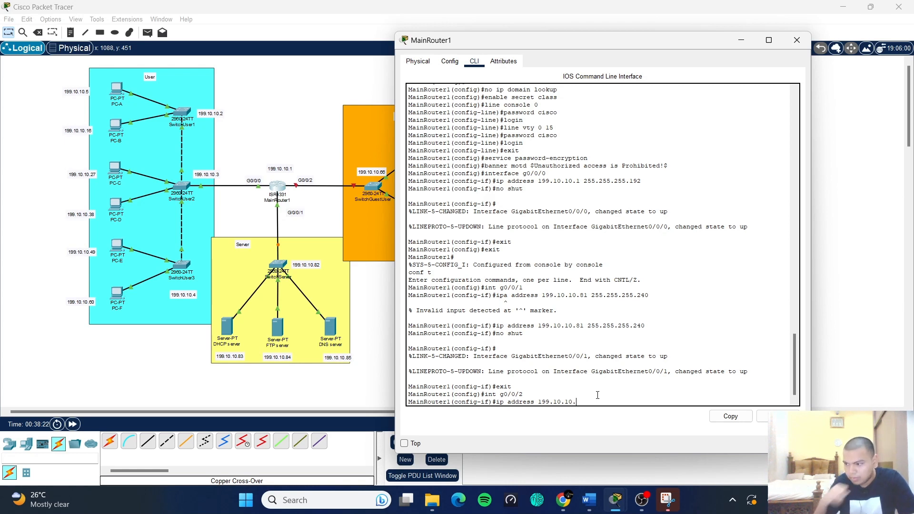
text(65)
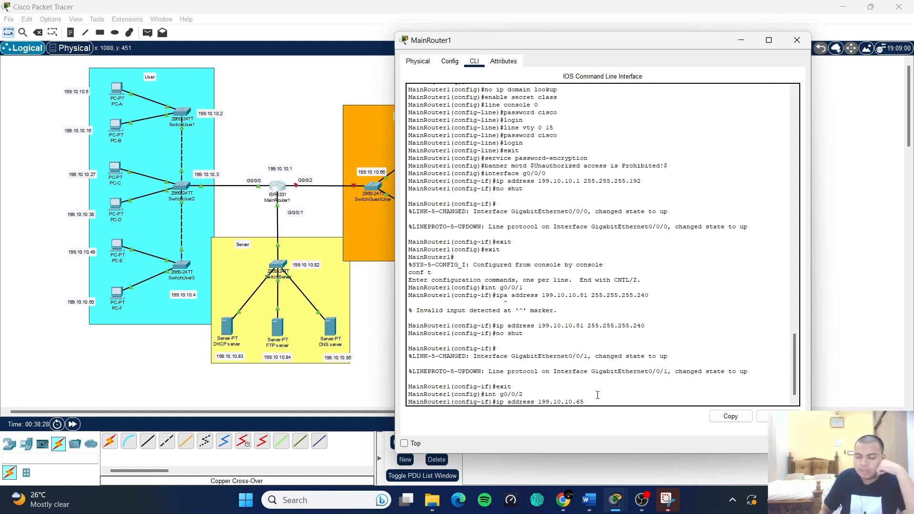
text(255.2)
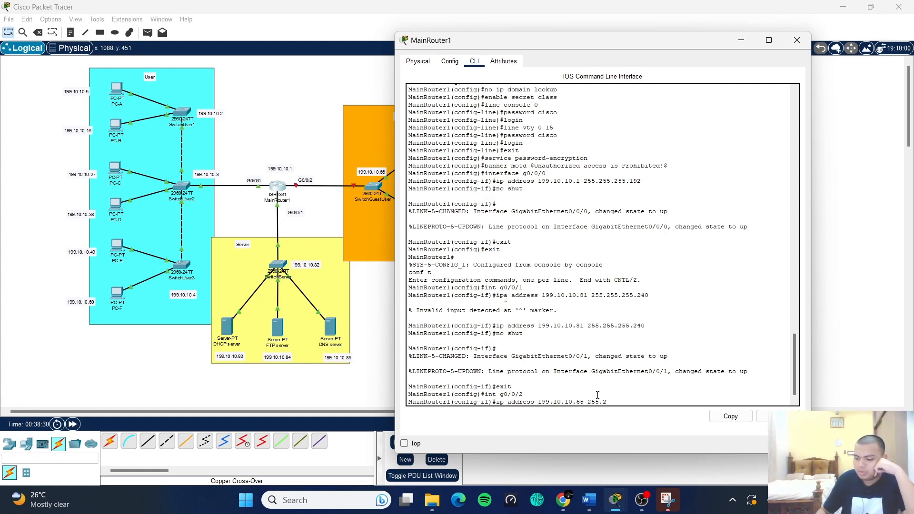
text(55.255.)
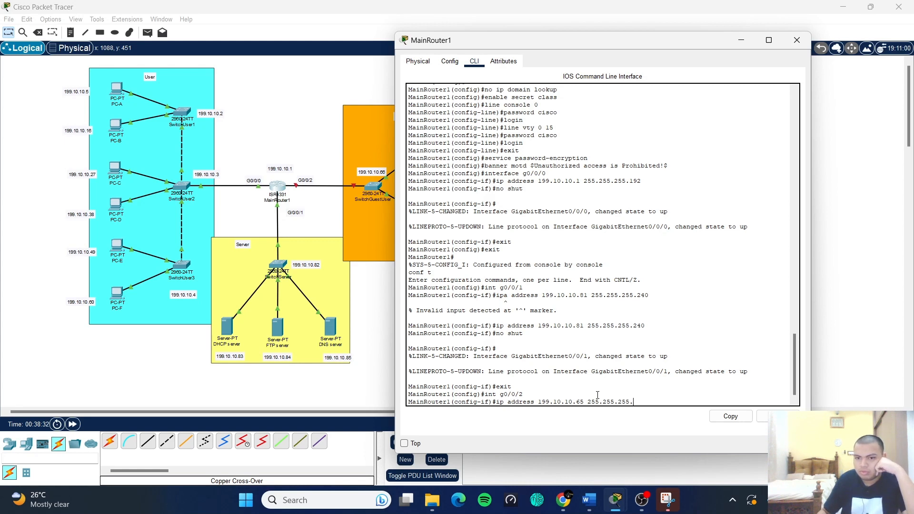
text(240)
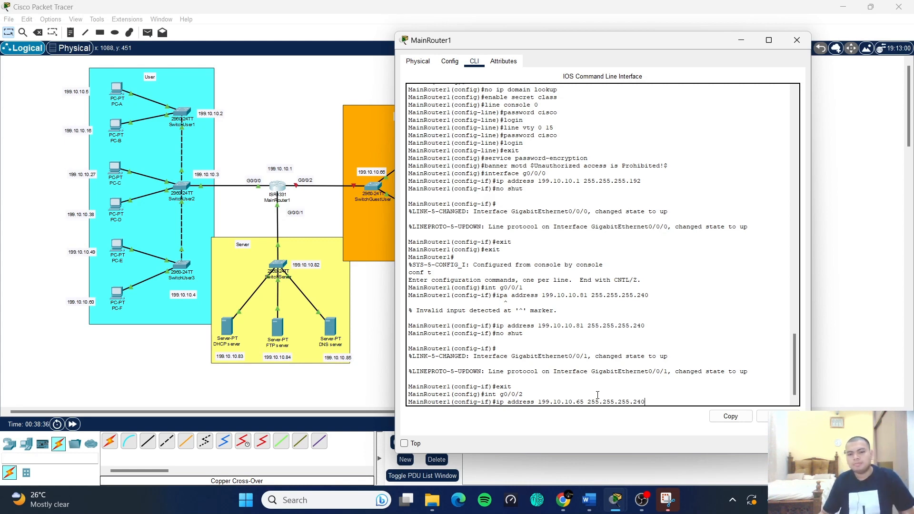
key(Return)
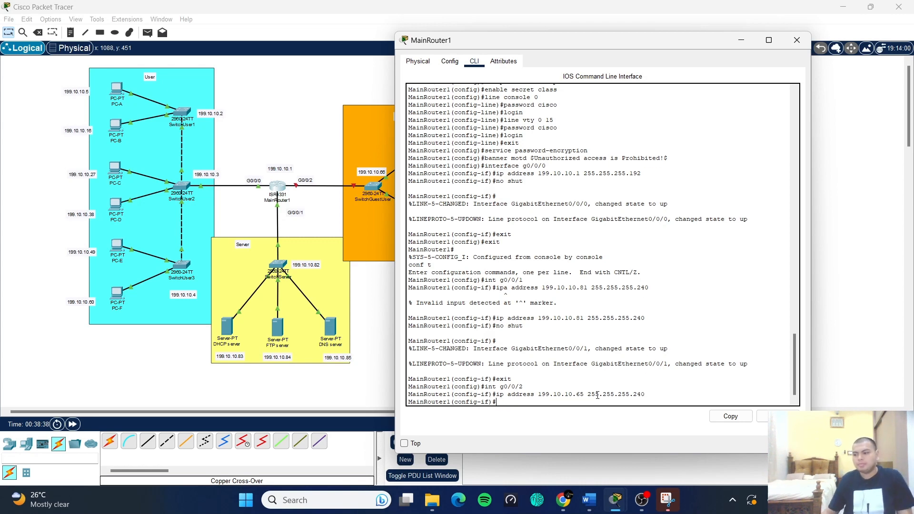
- Bring g0/0/2 up with no shut, then exit and end configuration mode
text(no shu)
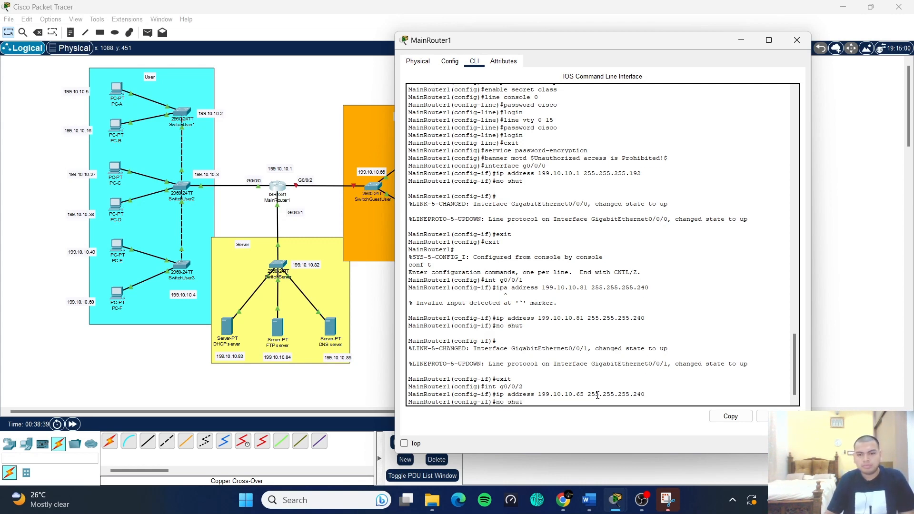
text(t)
key(Return)
key(Return)
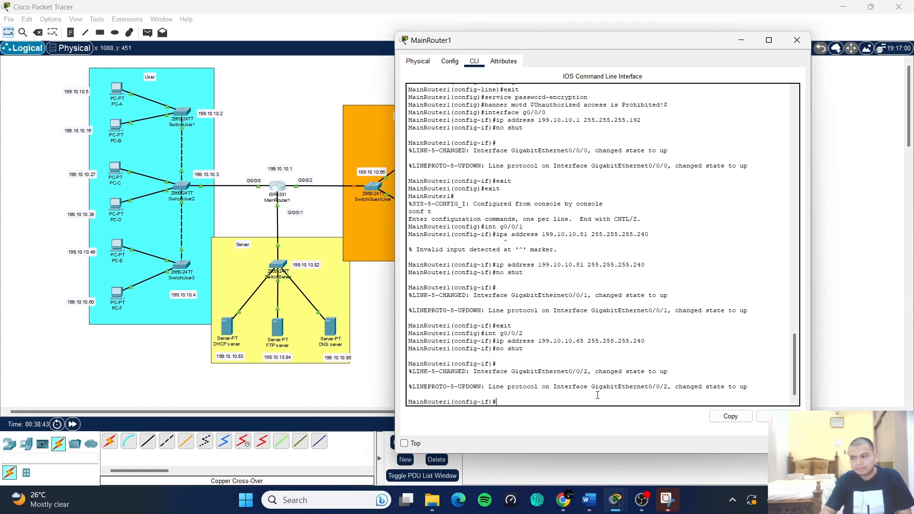
text(exi)
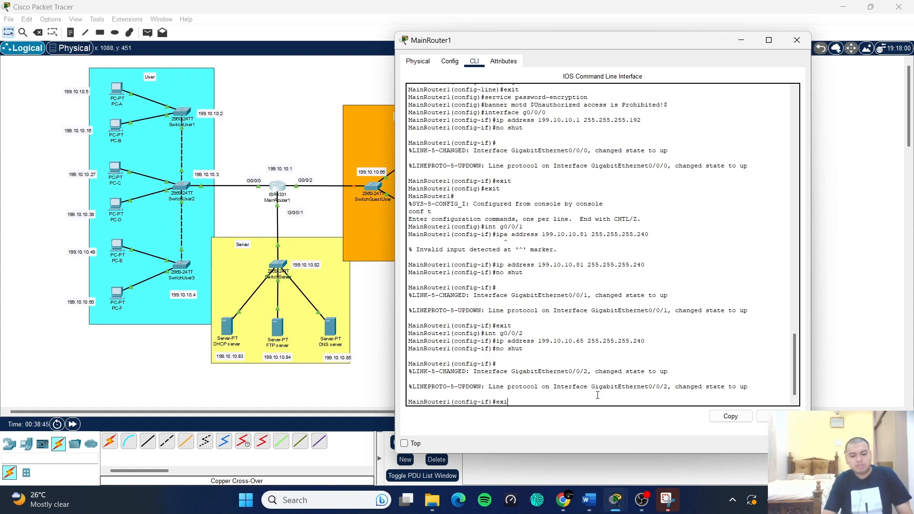
text(t)
key(Return)
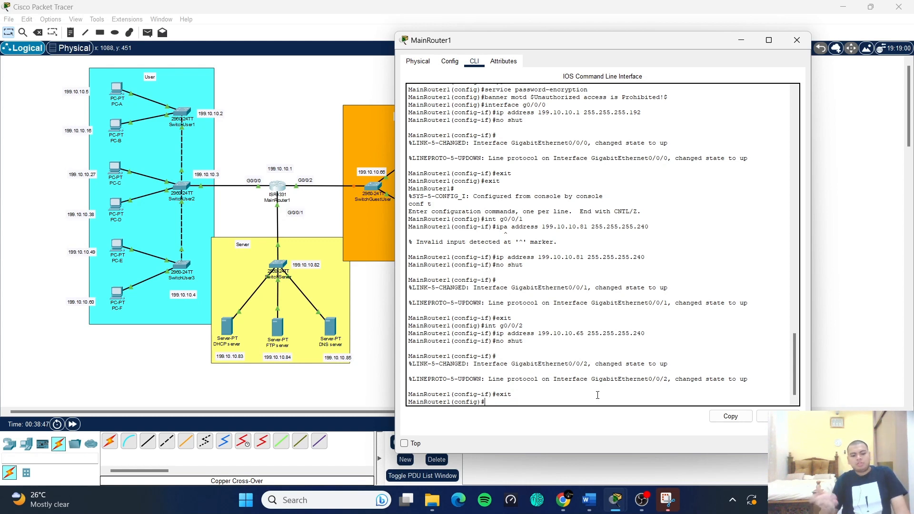
text(end)
key(Return)
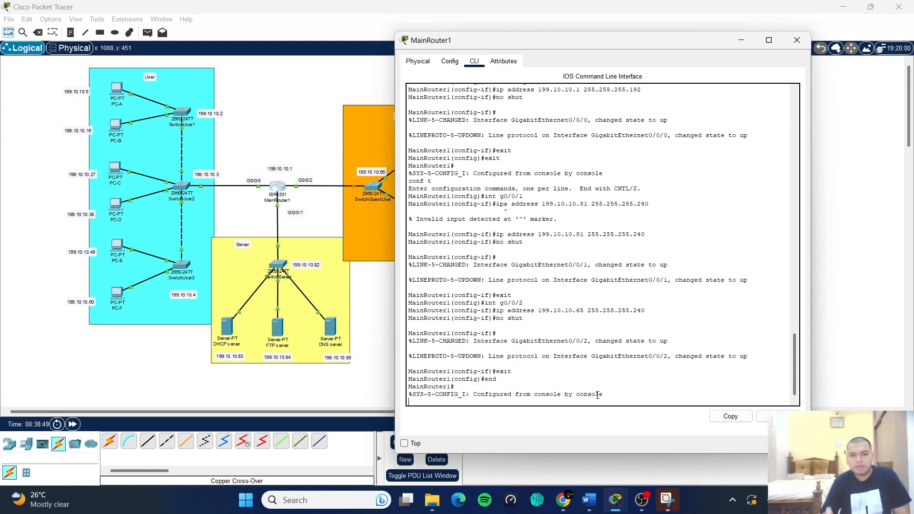
- Run copy running-config startup-config and accept the default startup-config destination filename
key(Return)
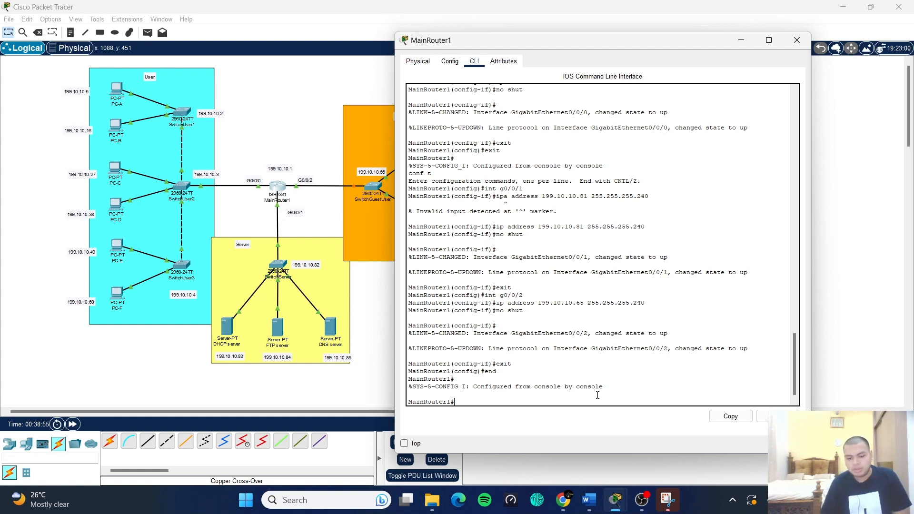
text(copy r)
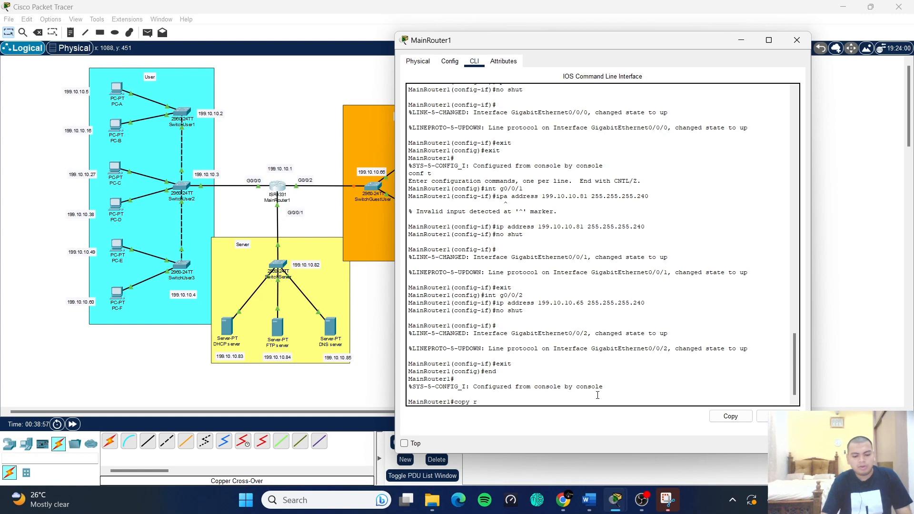
text(unn)
key(BackSpace)
text(i)
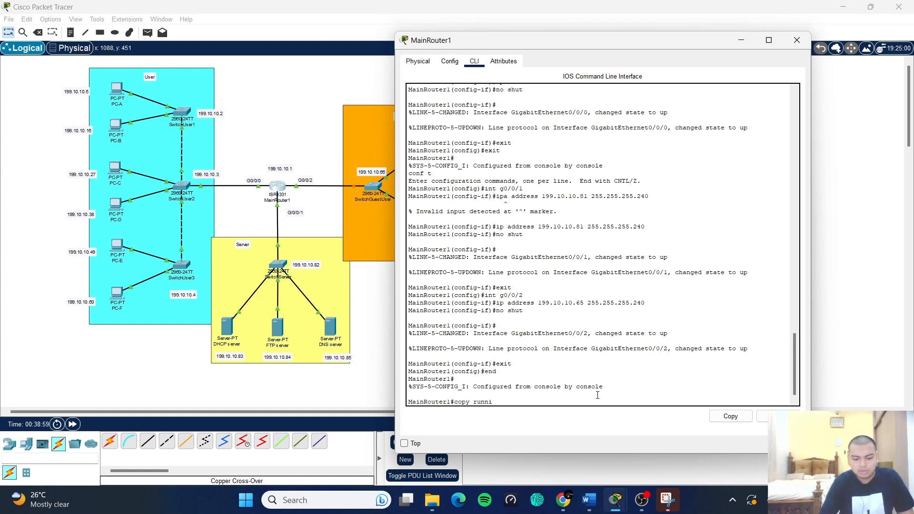
text(nmg)
key(BackSpace)
key(BackSpace)
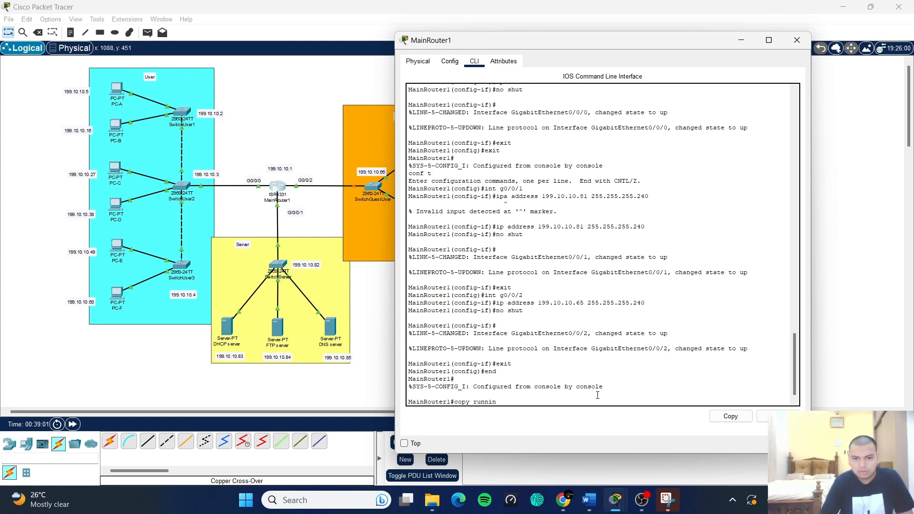
text(g-conf)
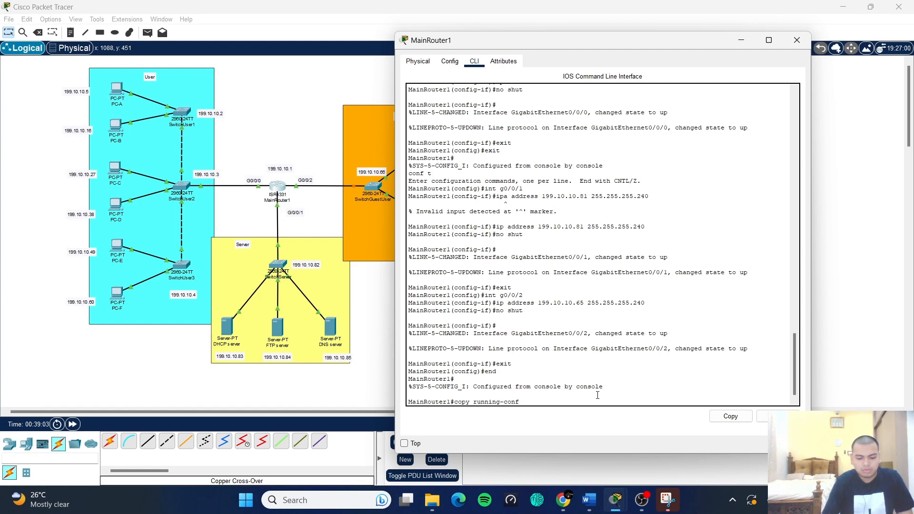
text(ig start)
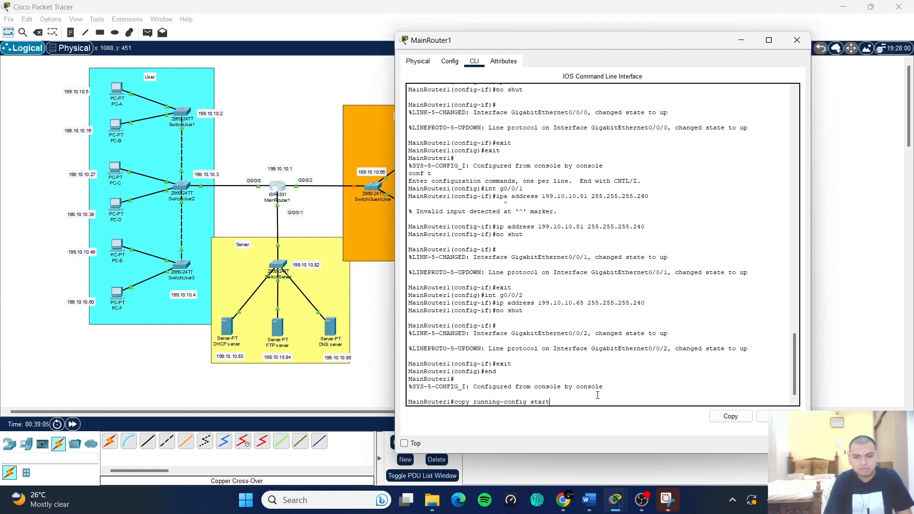
text(up-)
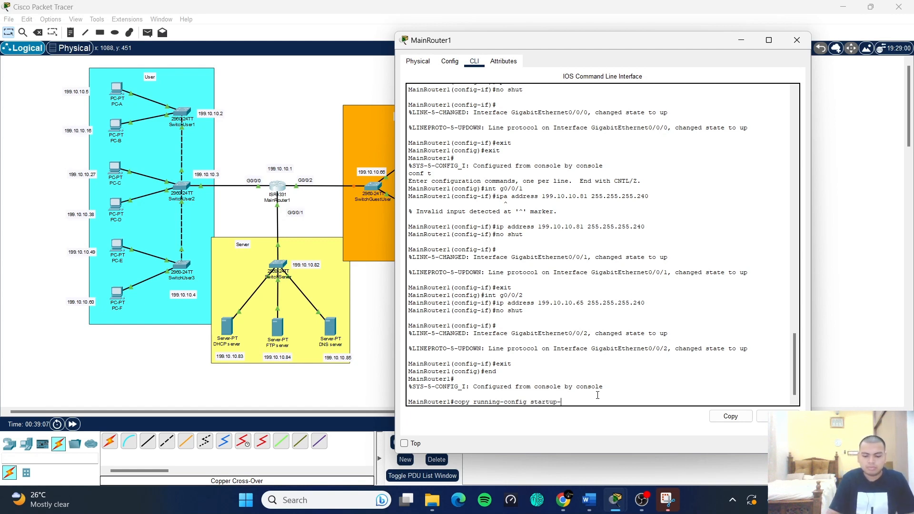
text(confi)
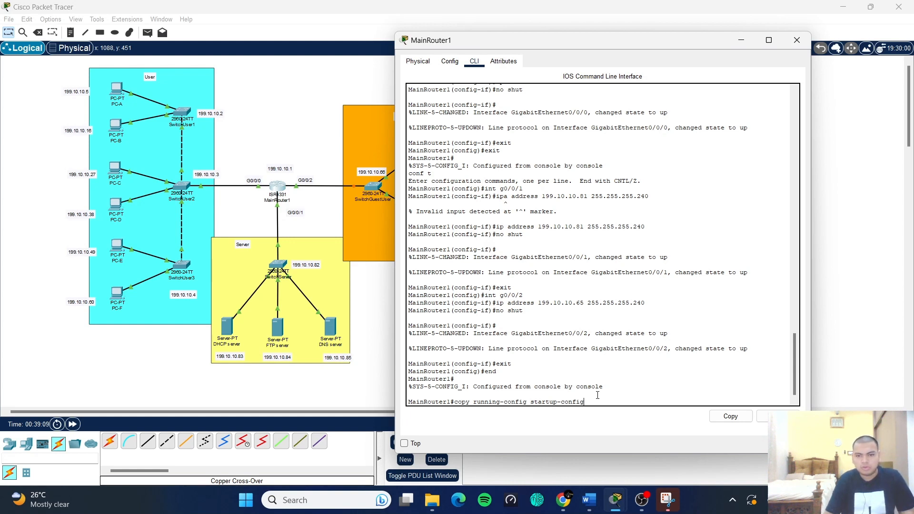
text(g)
key(Return)
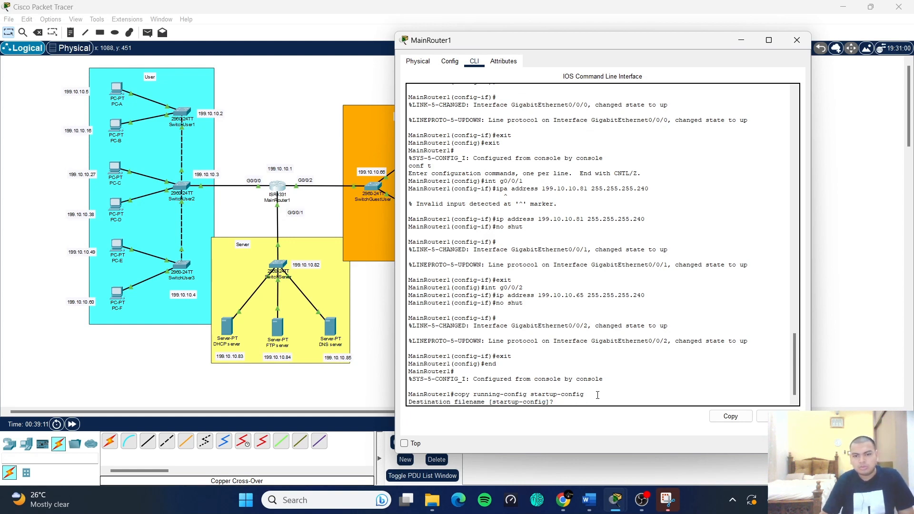
key(Return)
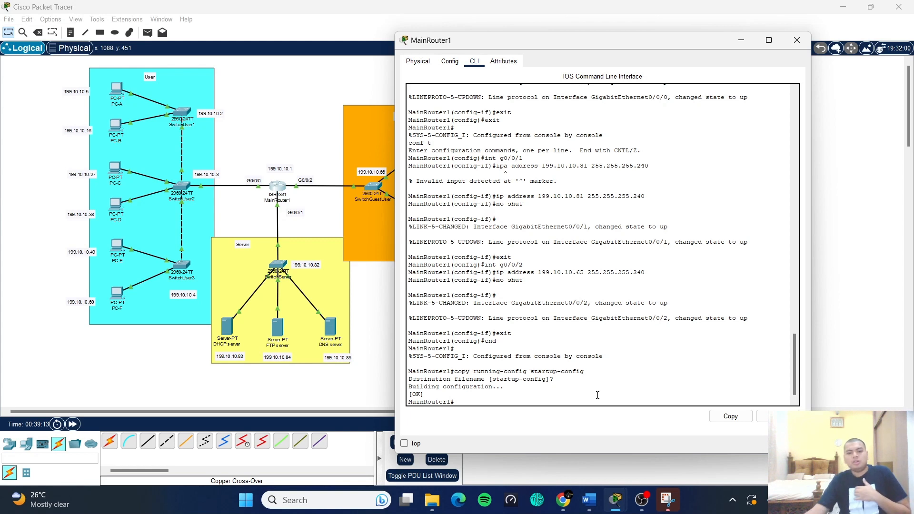
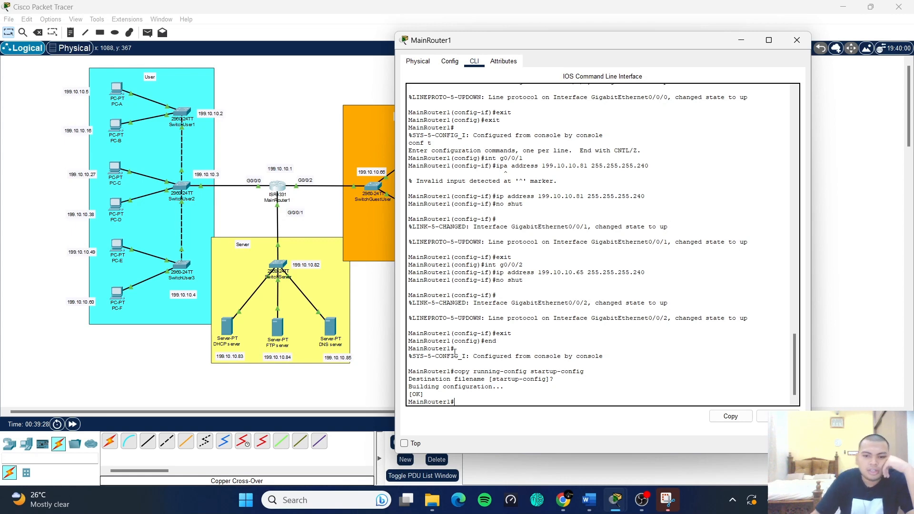
- Close MainRouter1's window and zoom in on the User area of the topology
click(797, 40)
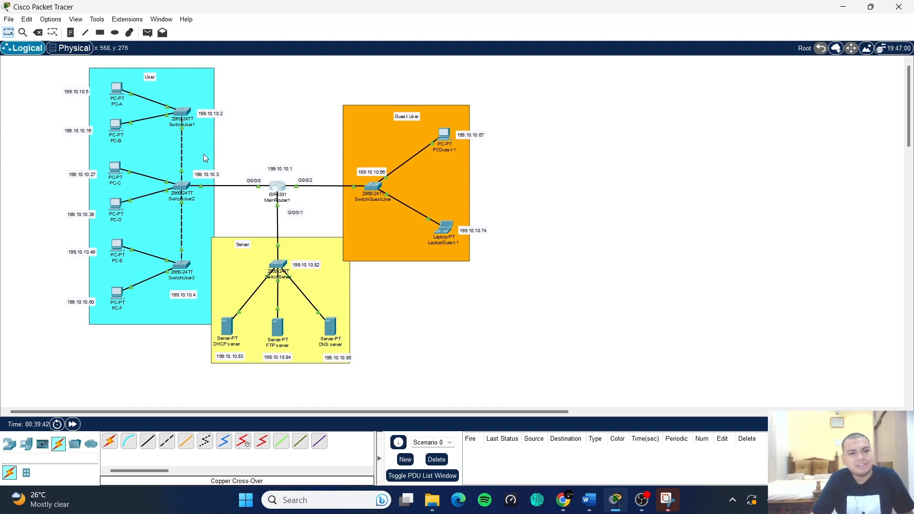
scroll(210, 136, up, 1)
scroll(284, 155, up, 1)
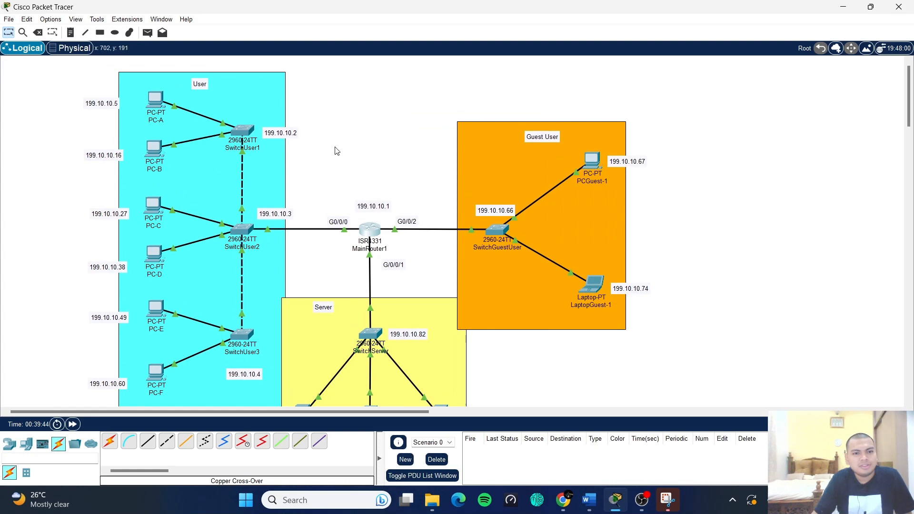
- Open SwitchUser1's command line and enter privileged and global configuration mode with en and conf t
click(242, 131)
click(400, 92)
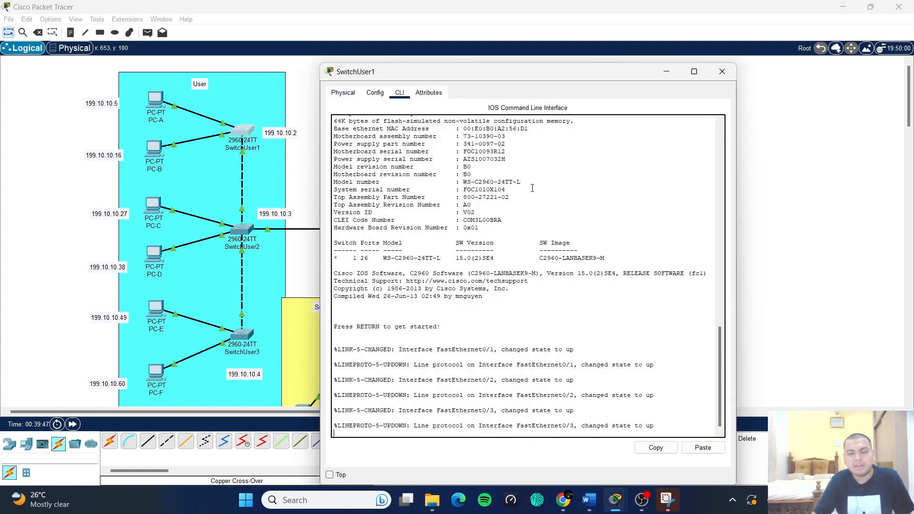
key(Return)
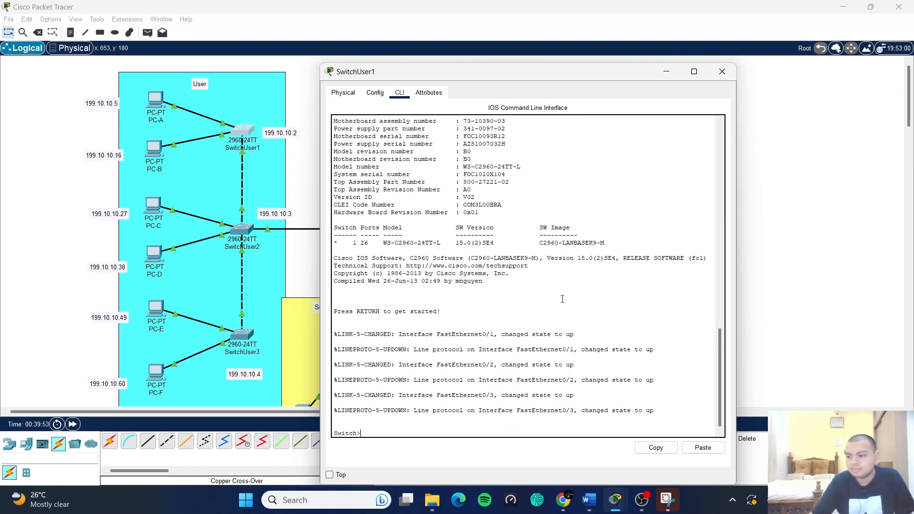
drag(453, 76, 477, 62)
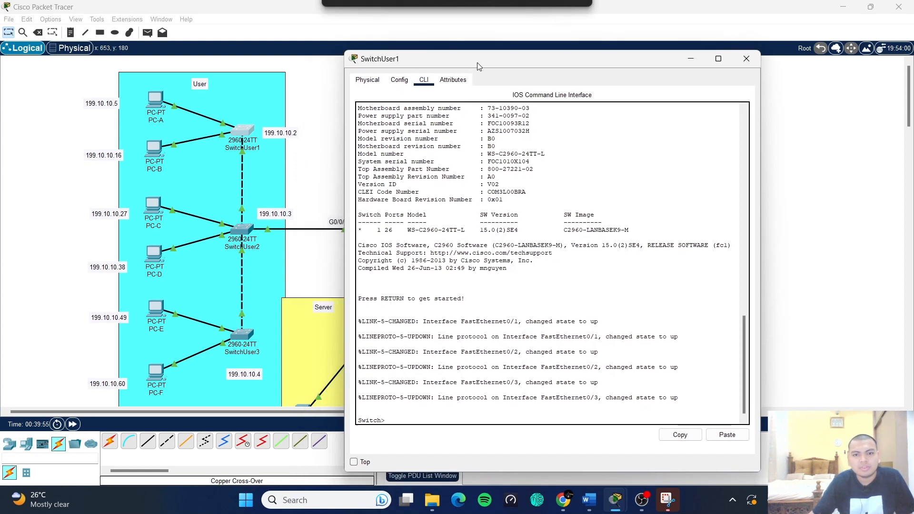
text(en)
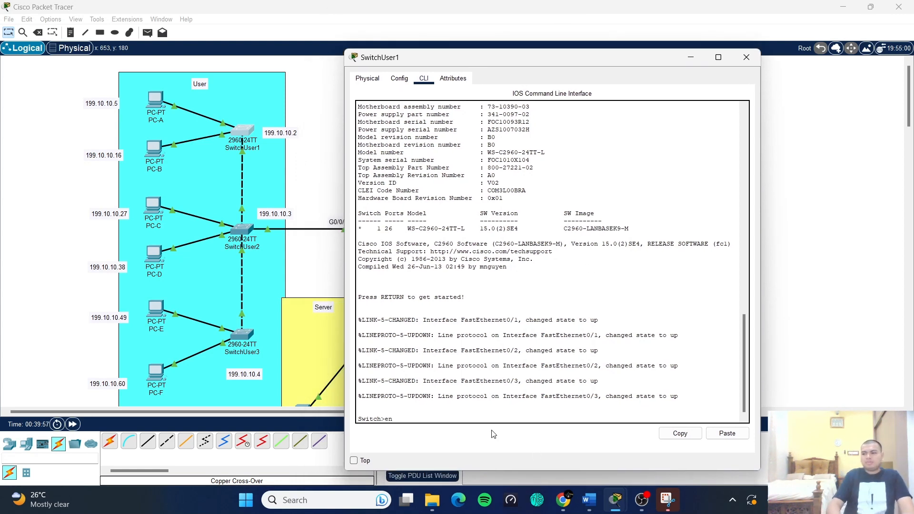
key(Return)
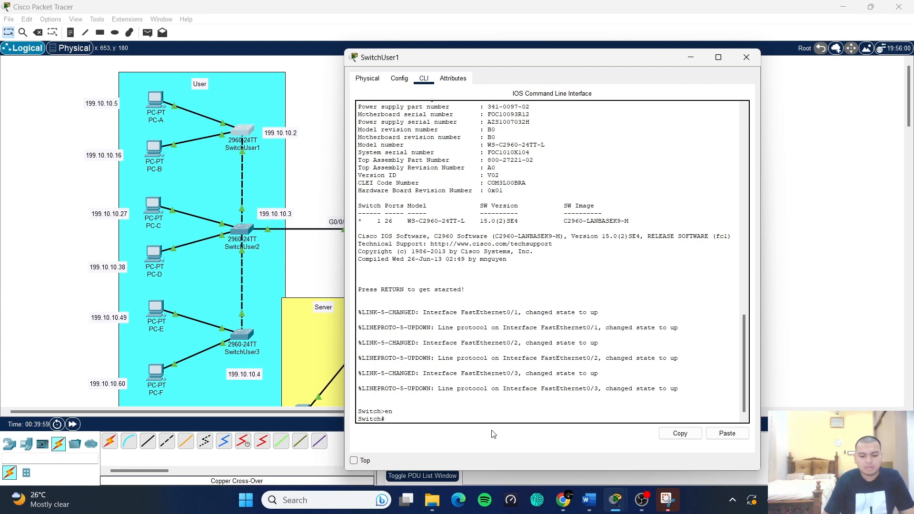
text(conf t)
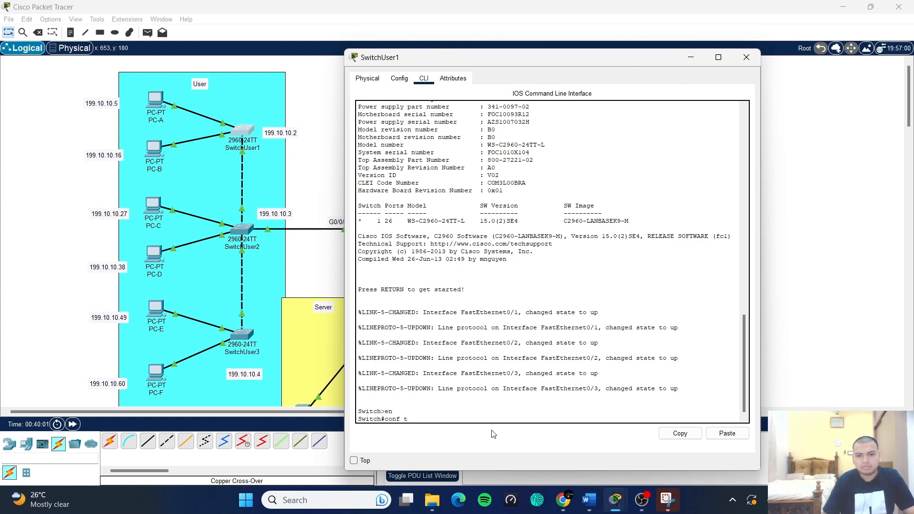
key(Return)
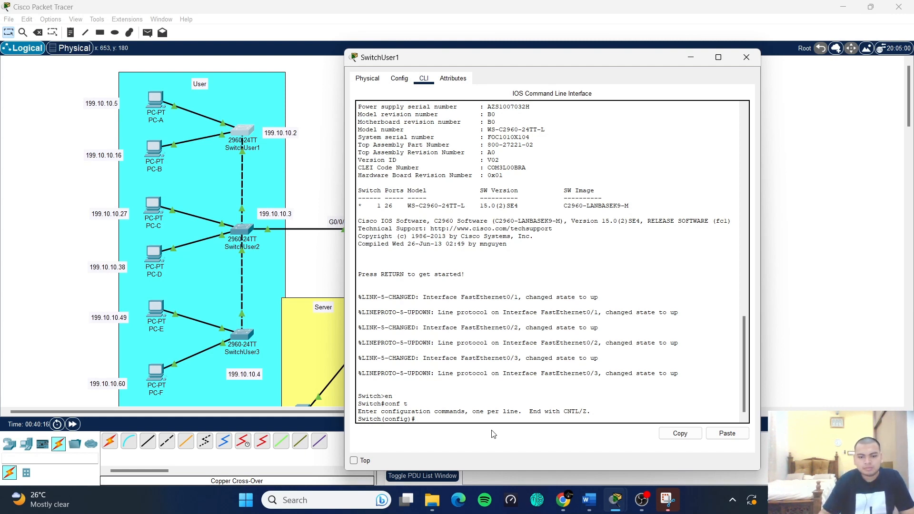
- Set the switch hostname to SwitchUser1 and apply no ip domain lookup
text(hostname)
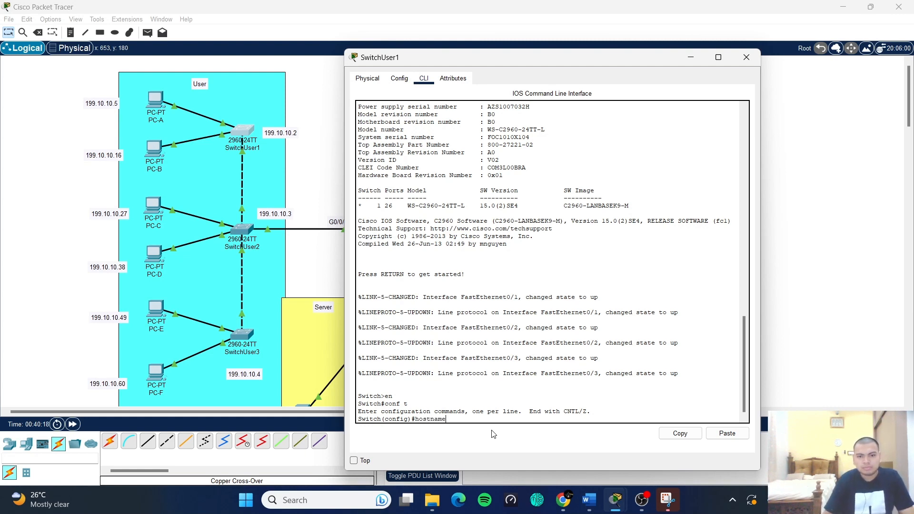
text( S)
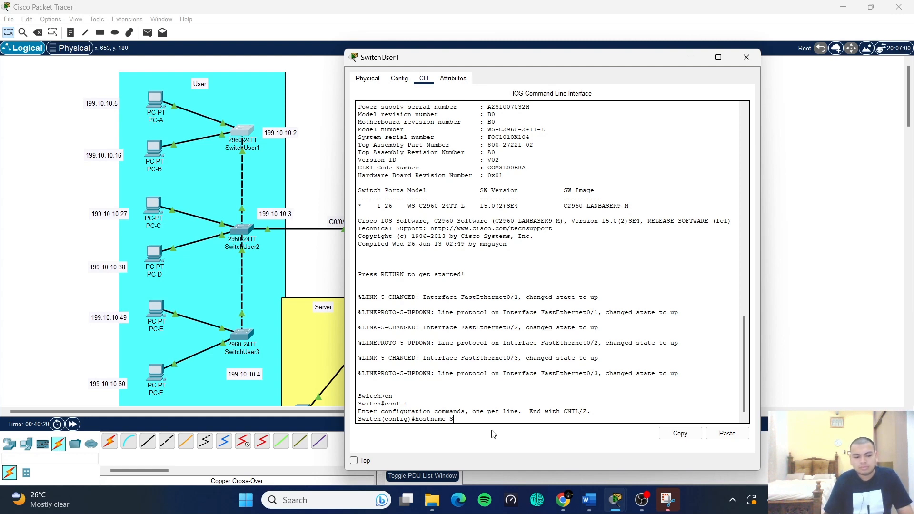
text(wi)
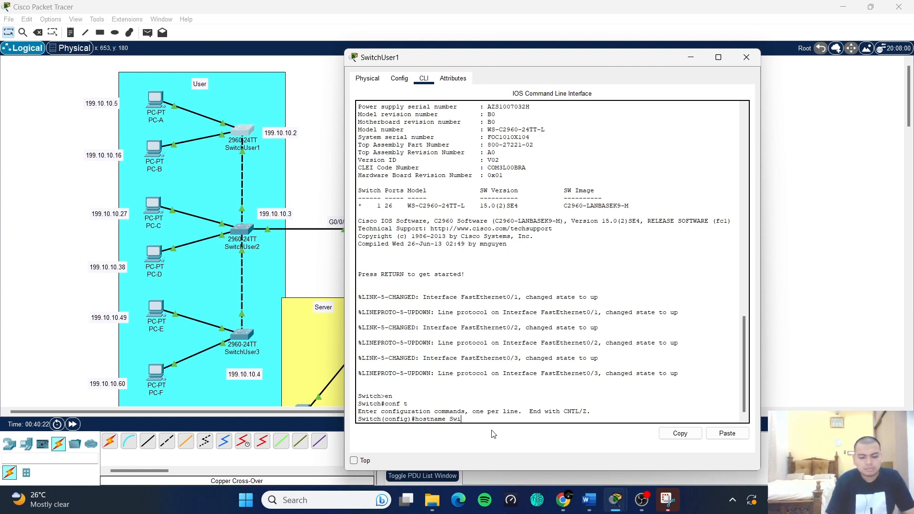
text(tch)
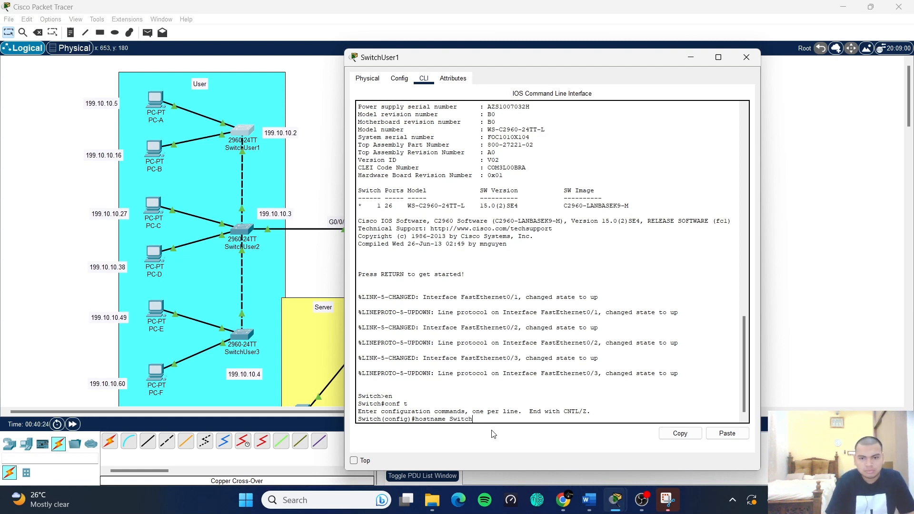
text(User1)
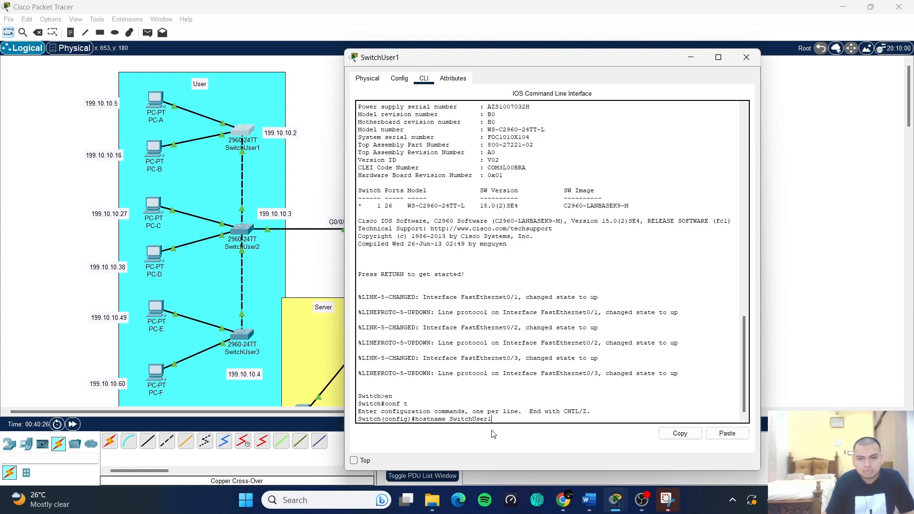
key(Return)
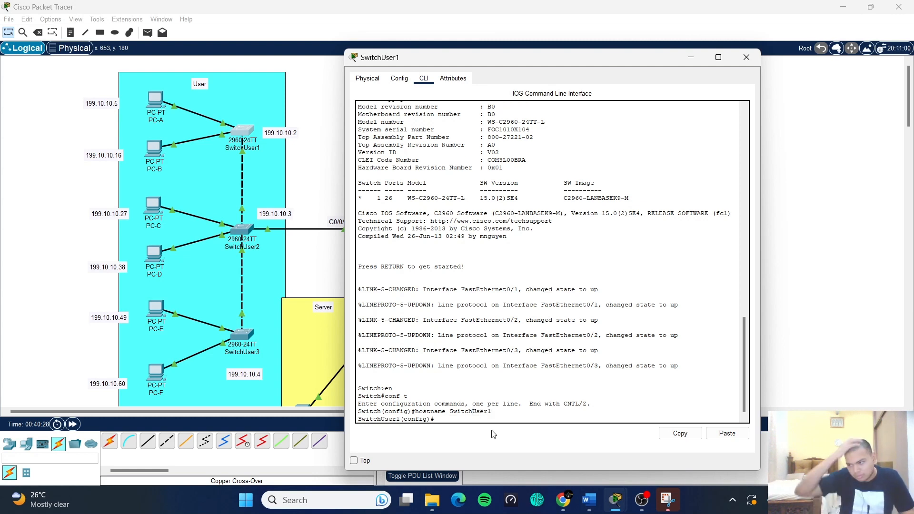
text(no i)
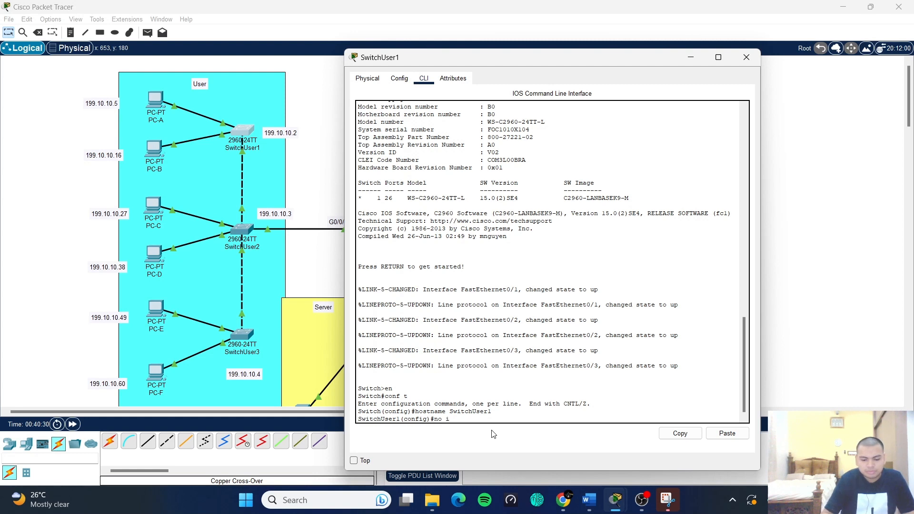
text(p domain lookup)
key(Return)
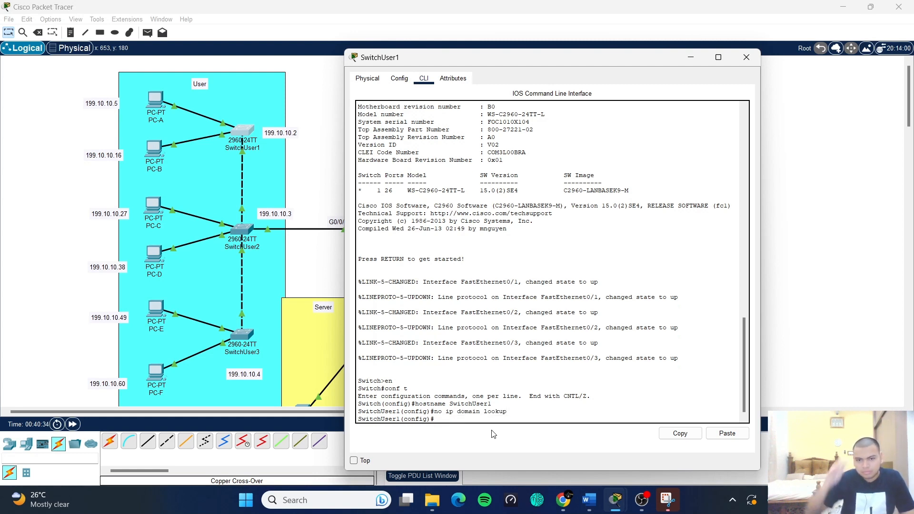
text(int)
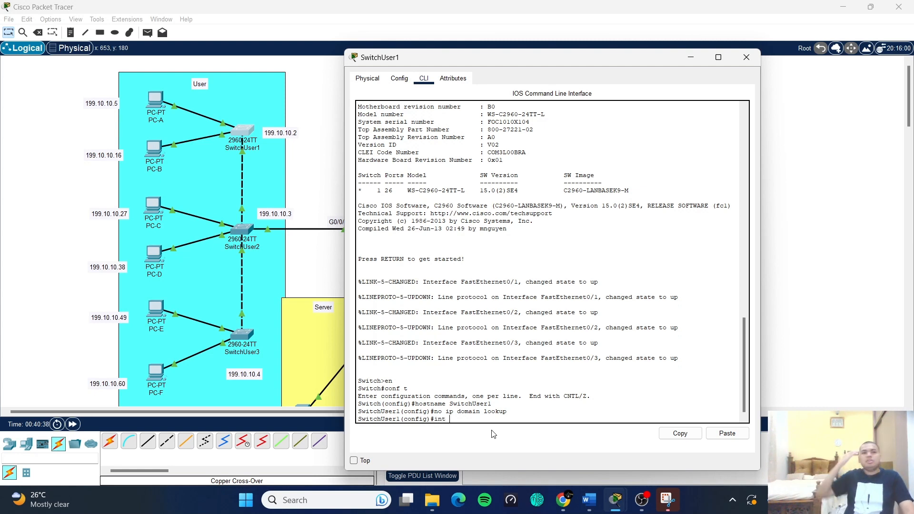
text( vlan)
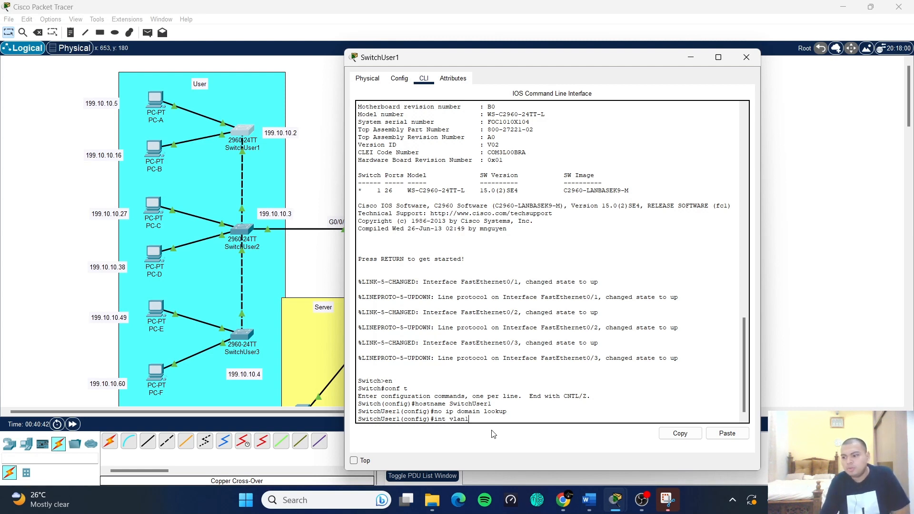
text(1)
- Assign Vlan1 199.10.10.2 255.255.255.192, enable it with no shut, and exit the interface
key(Return)
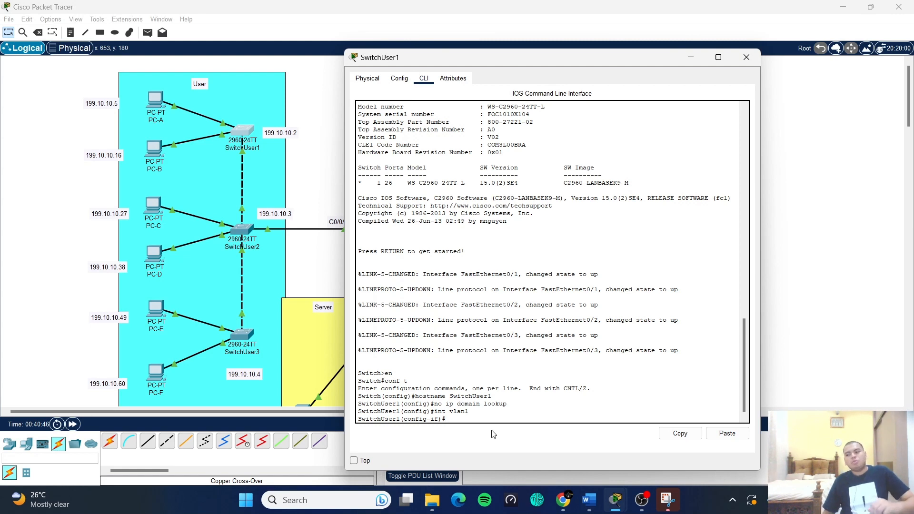
text(ip ad)
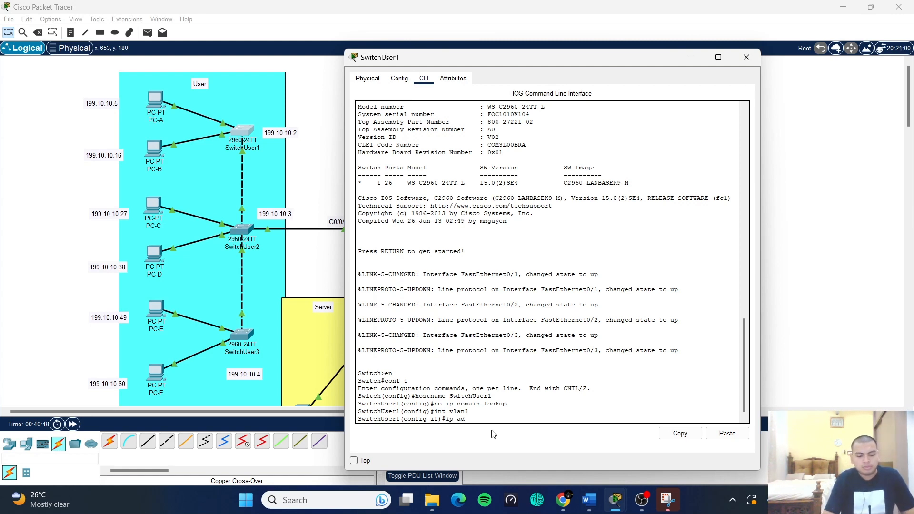
text(dress 199.10.10.2)
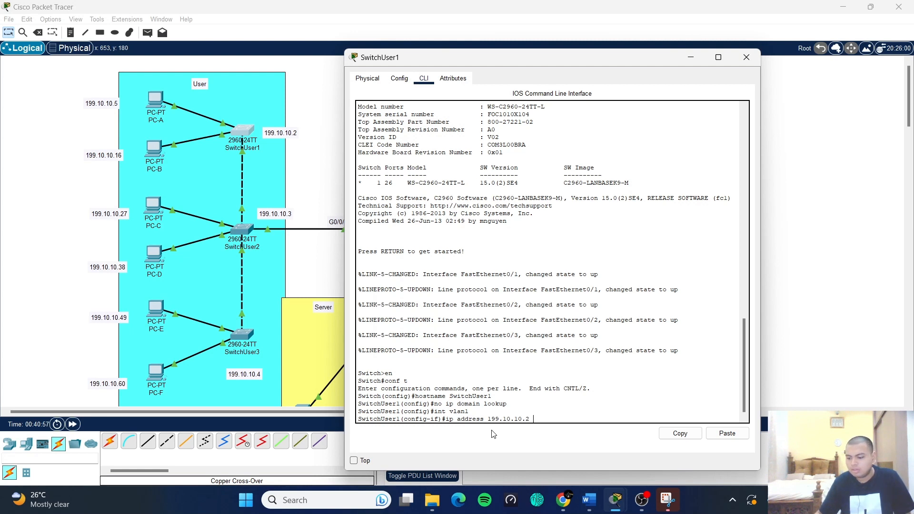
text(255.255)
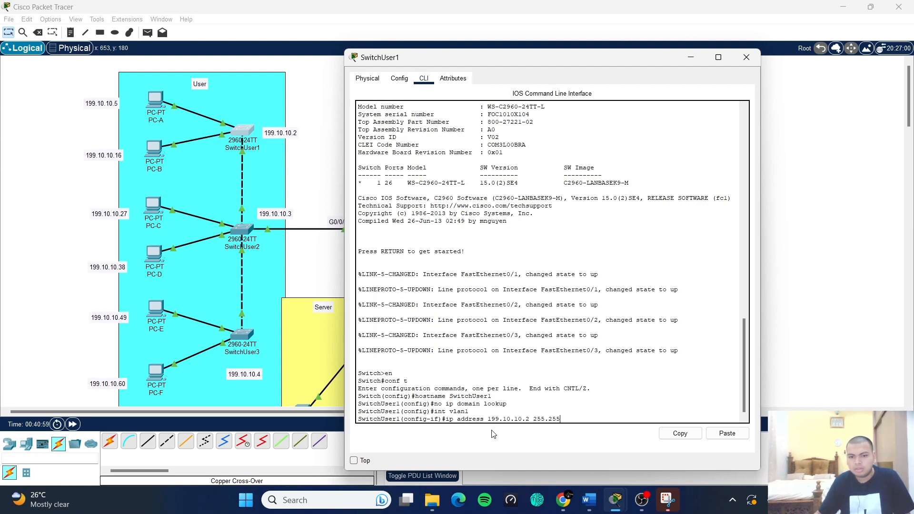
text(.255.255)
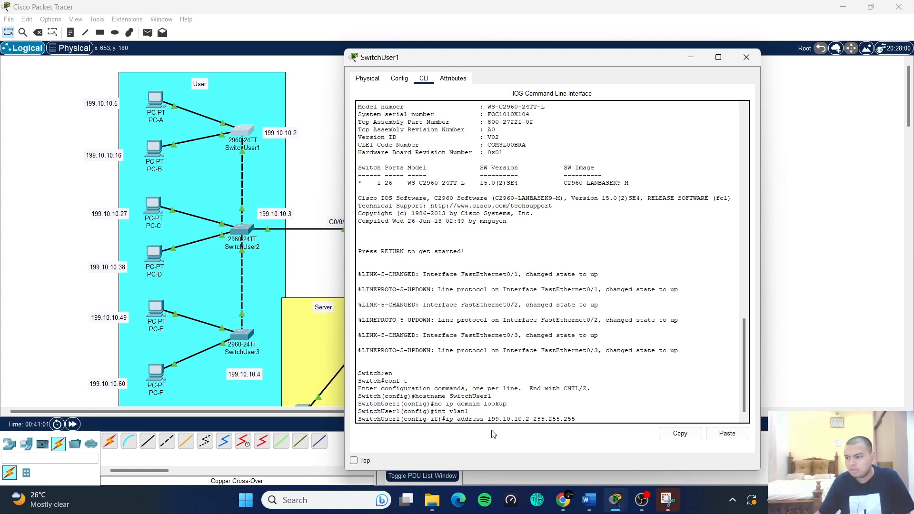
text(192)
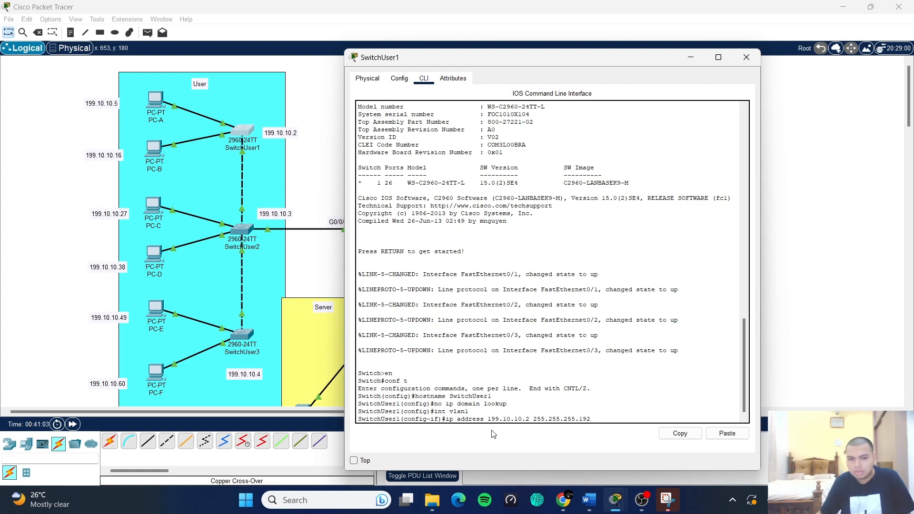
key(Return)
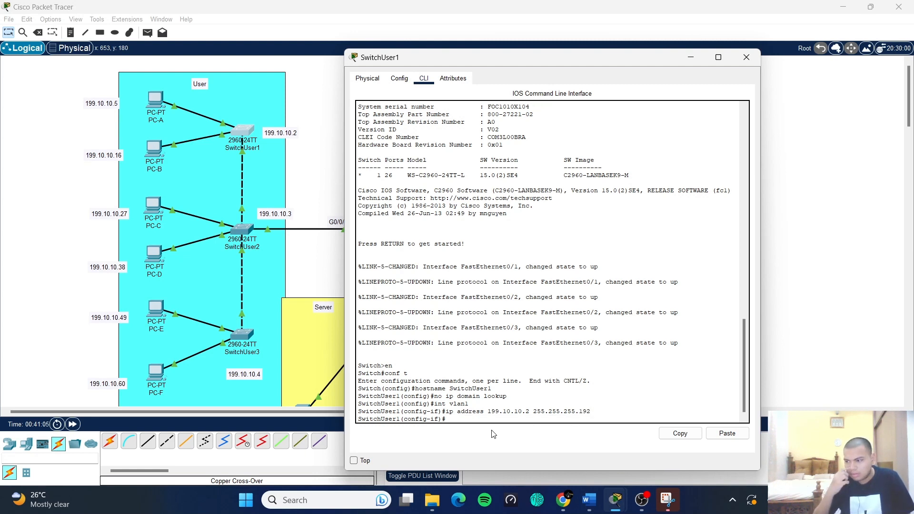
text(no shut)
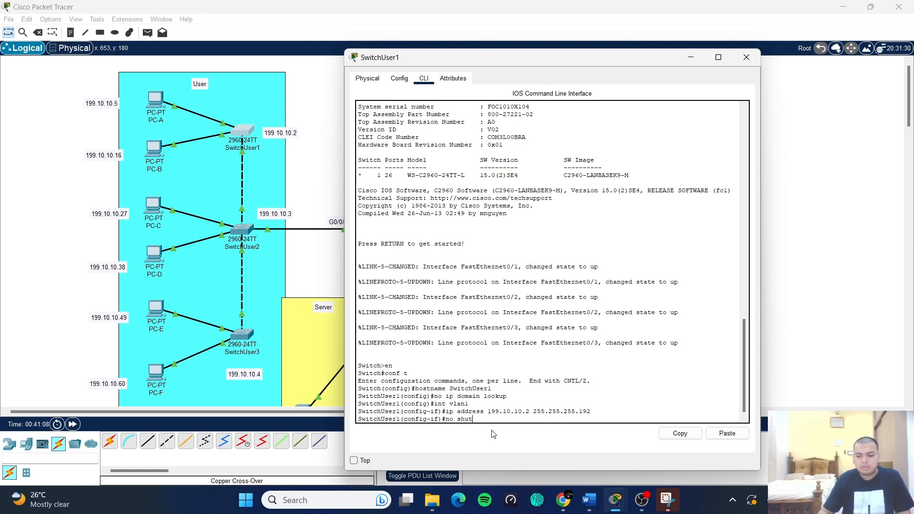
key(Return)
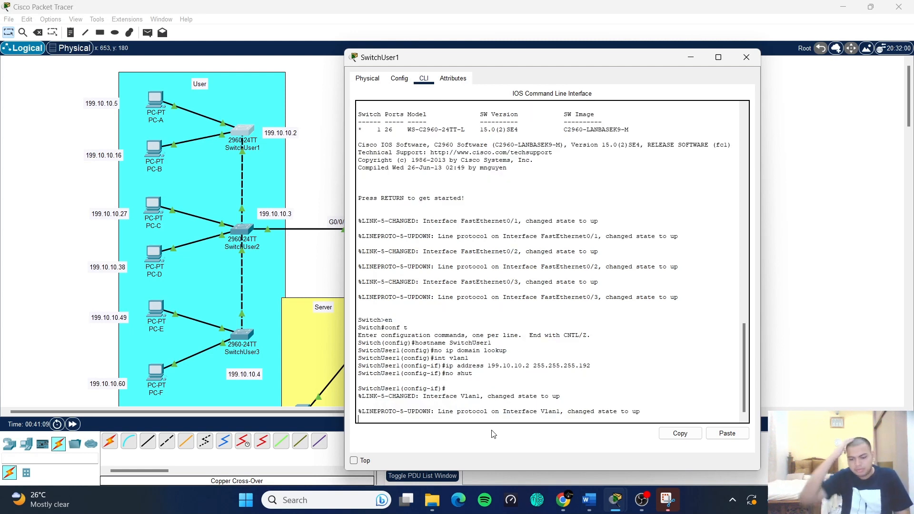
key(Return)
text(ex)
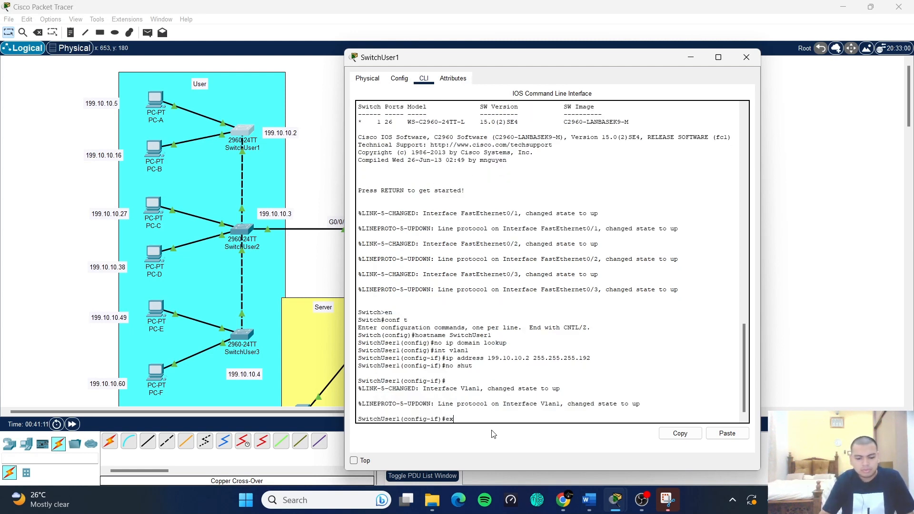
text(it)
key(Return)
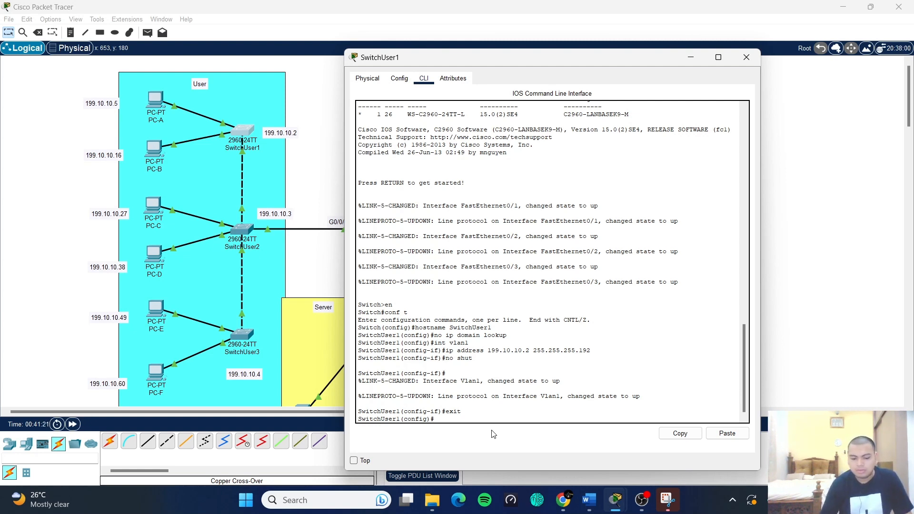
- Set ip default-gateway 199.10.10.1 and exit back to the privileged prompt
text(p de)
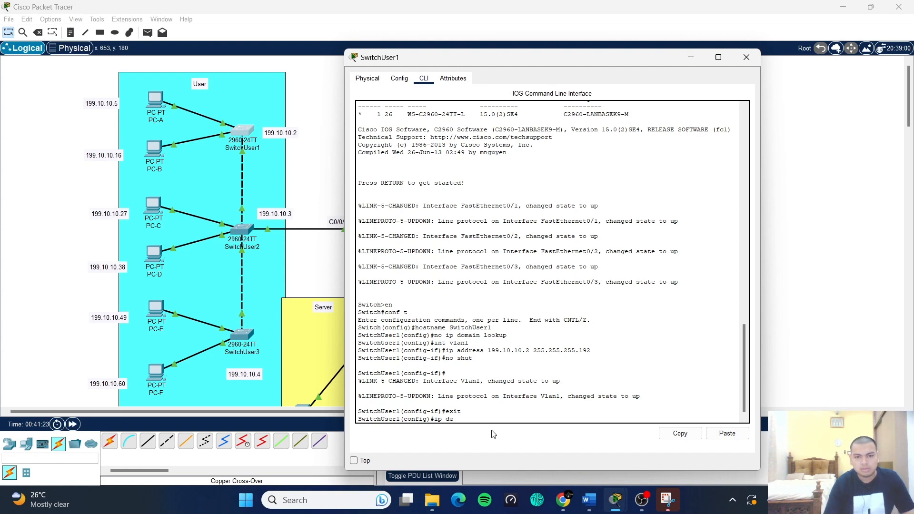
text(fault)
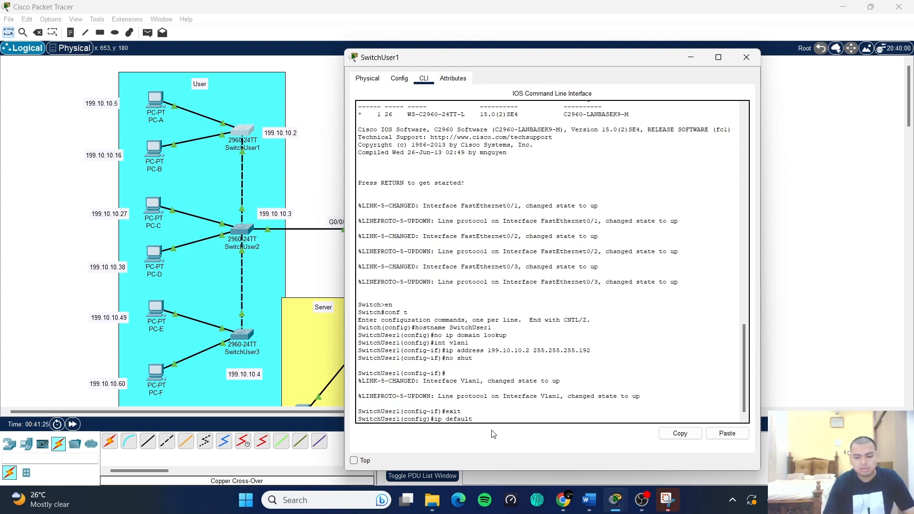
text(-gatew)
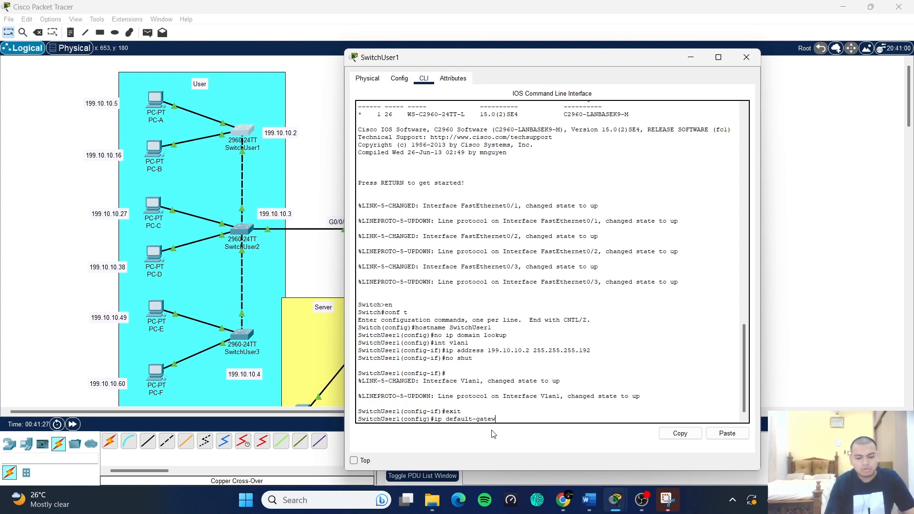
text(ay 19)
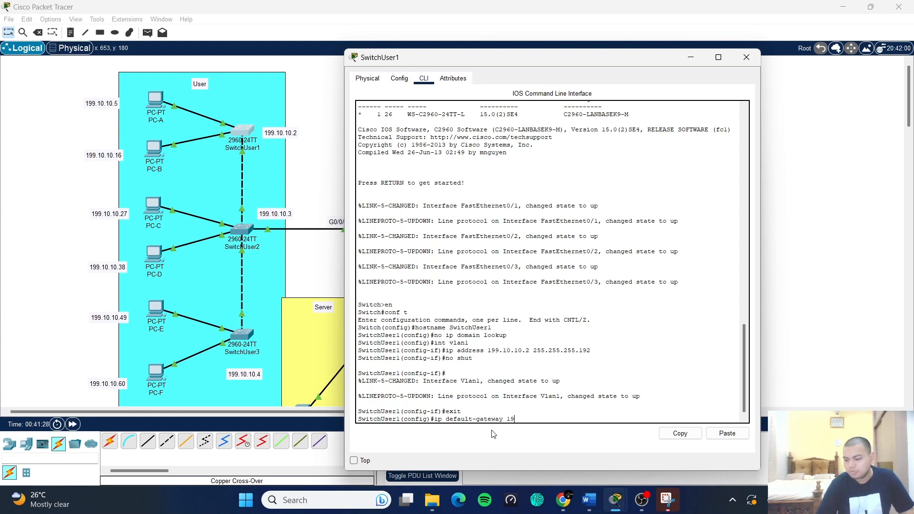
text(9.10.10.1)
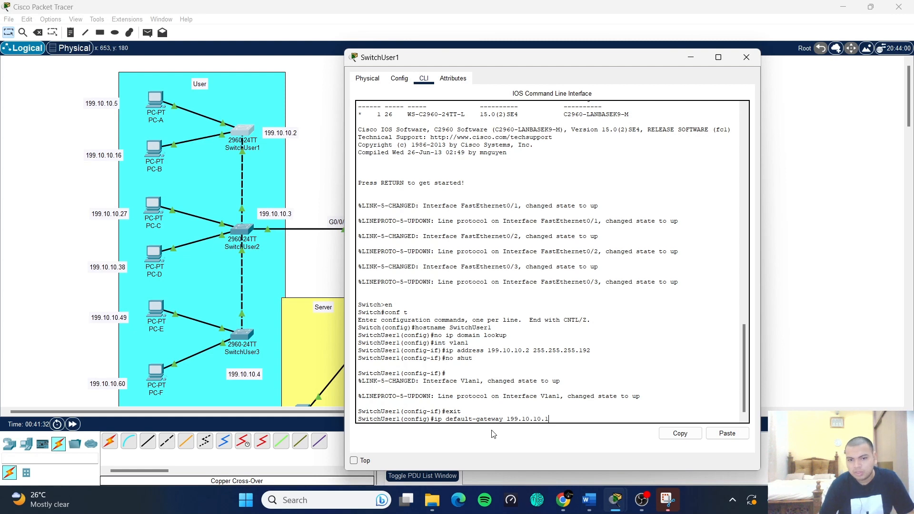
key(Return)
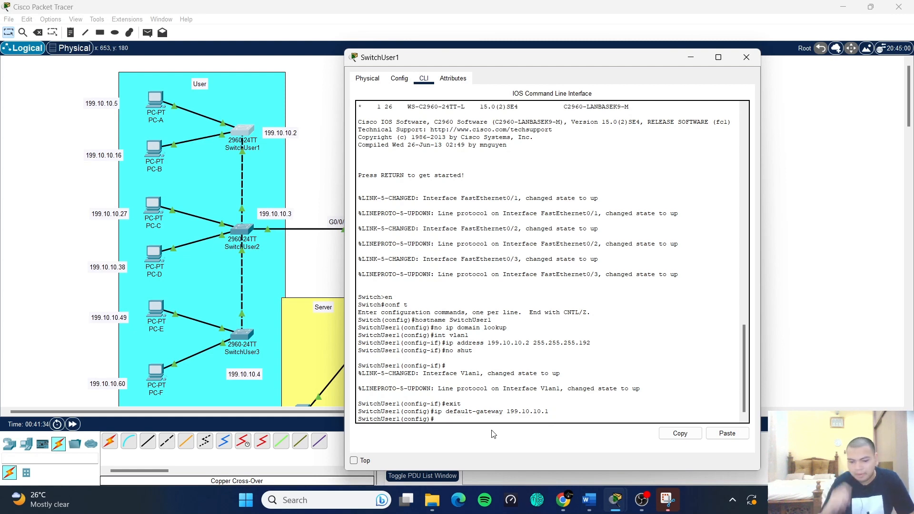
text(exit)
key(Return)
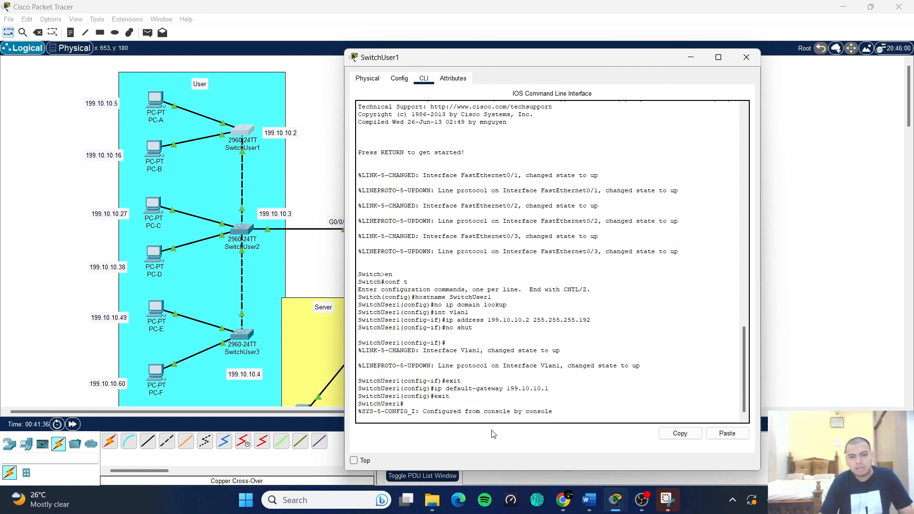
key(Return)
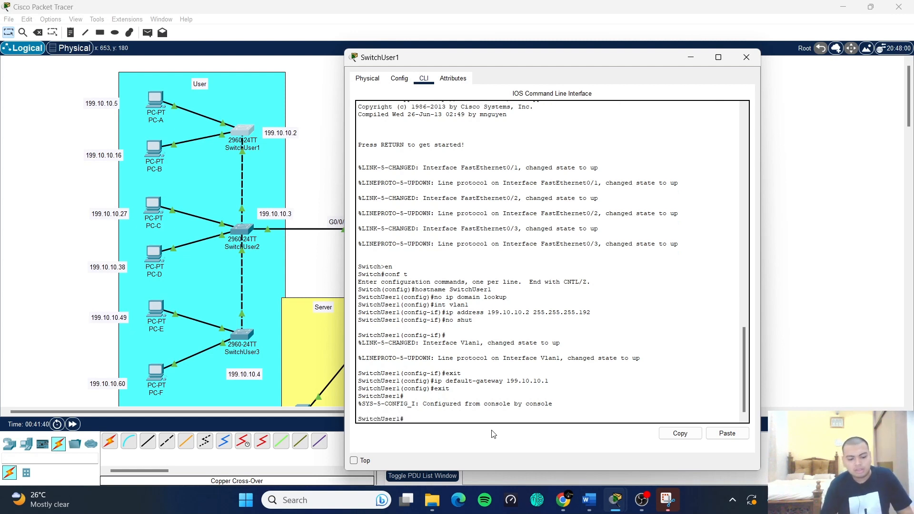
- Run copy running-config startup-config on SwitchUser1, then close its window
text(copy )
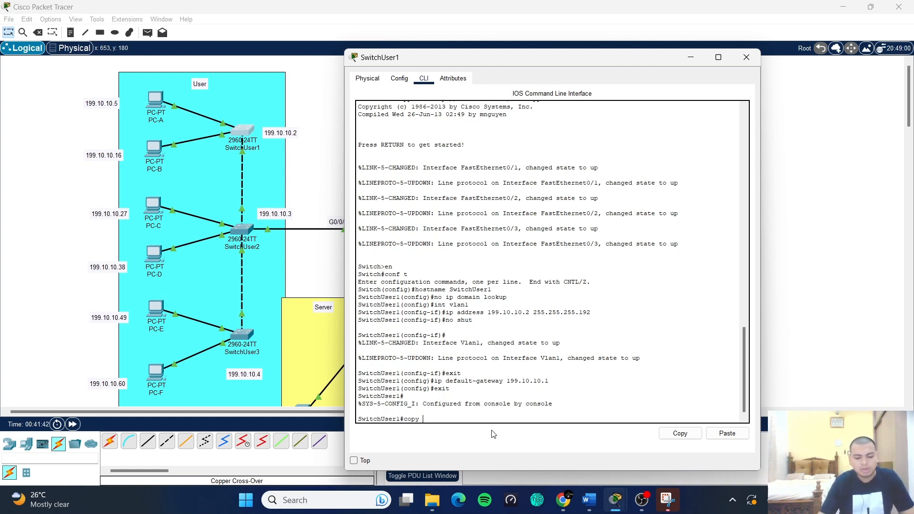
text(runnig)
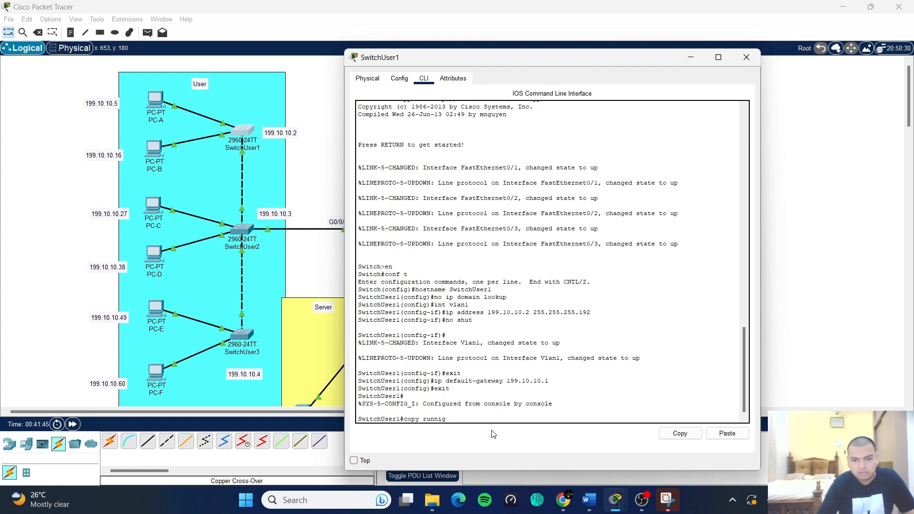
key(BackSpace)
text(ng-c)
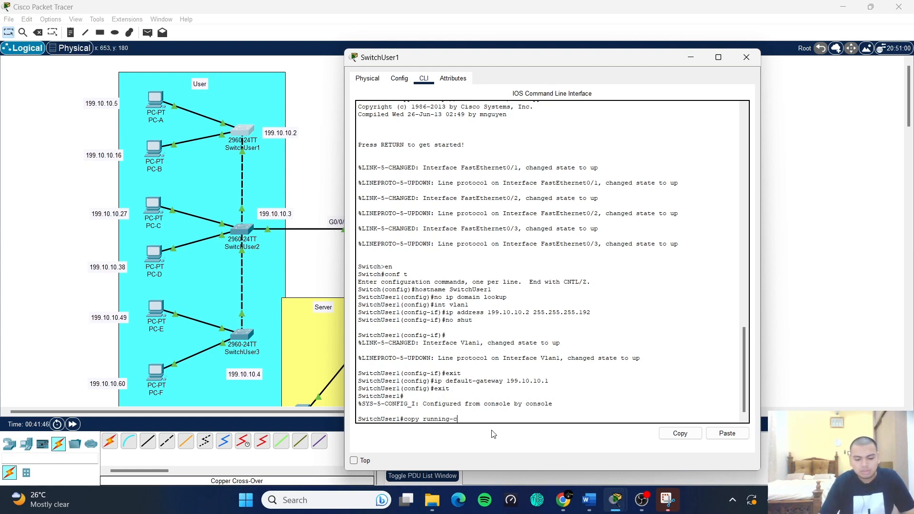
text(onfig s)
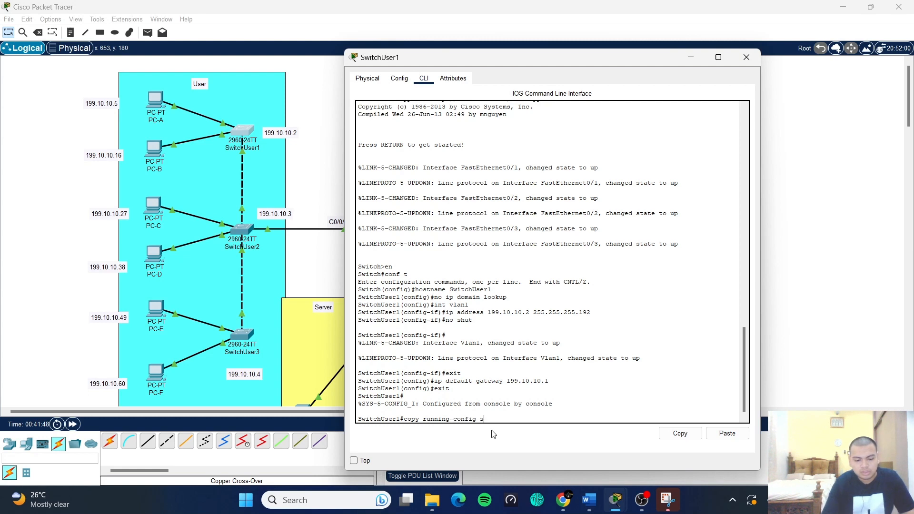
text(tart)
key(BackSpace)
text(rt)
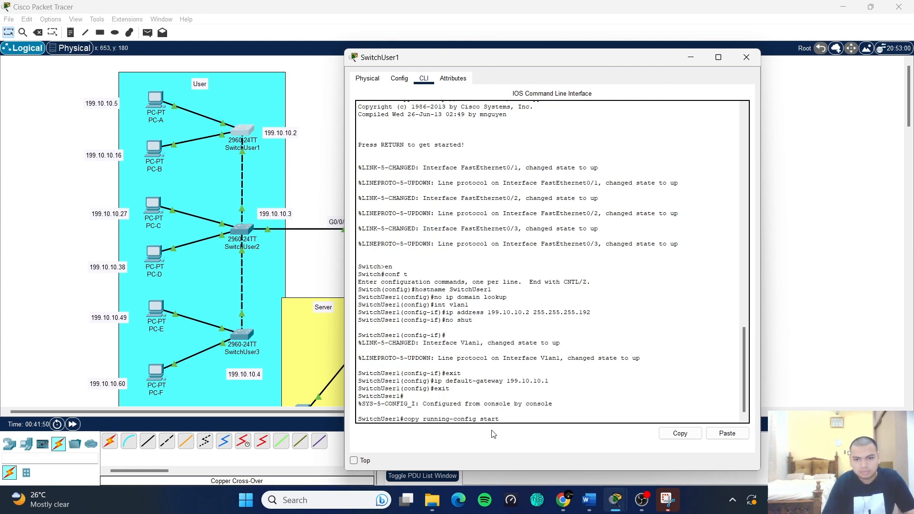
text(up-)
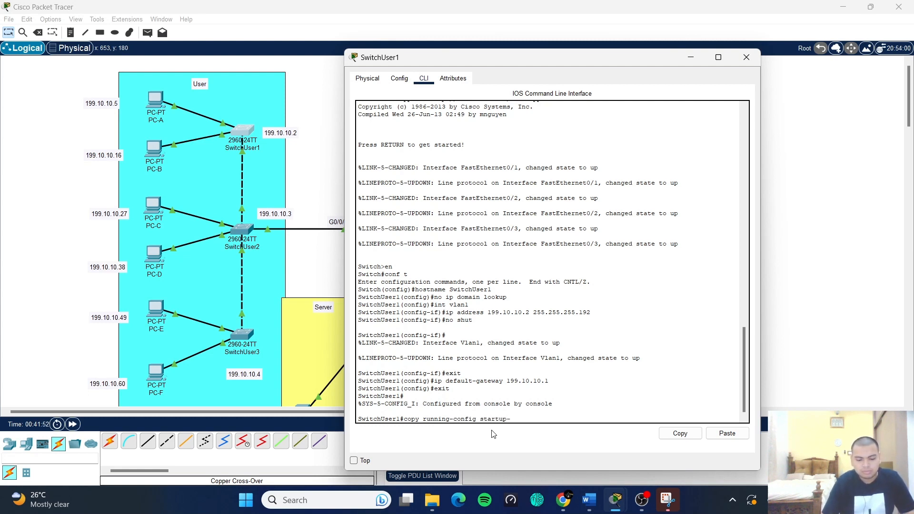
text(config)
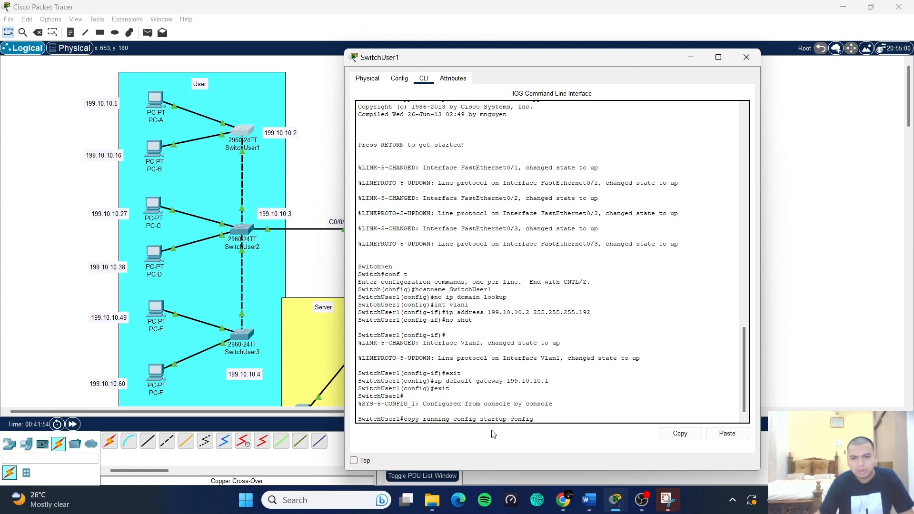
key(Return)
key(Return)
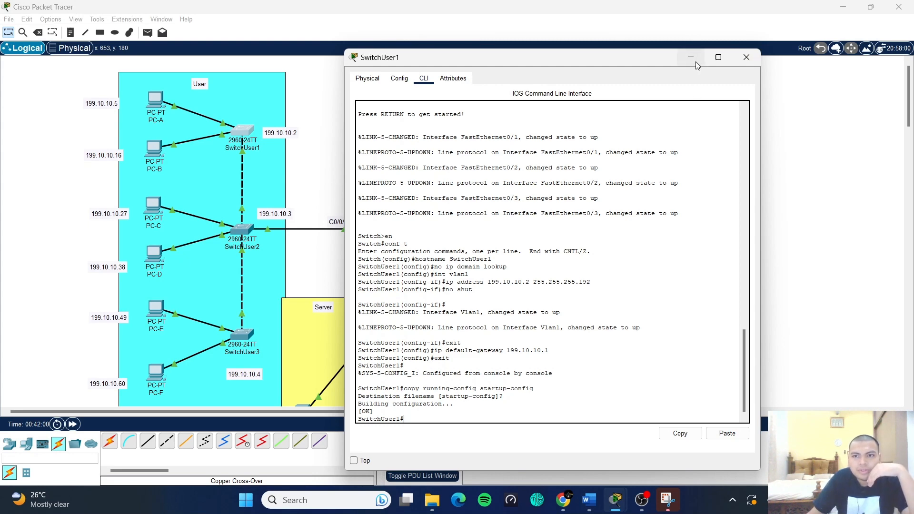
click(746, 57)
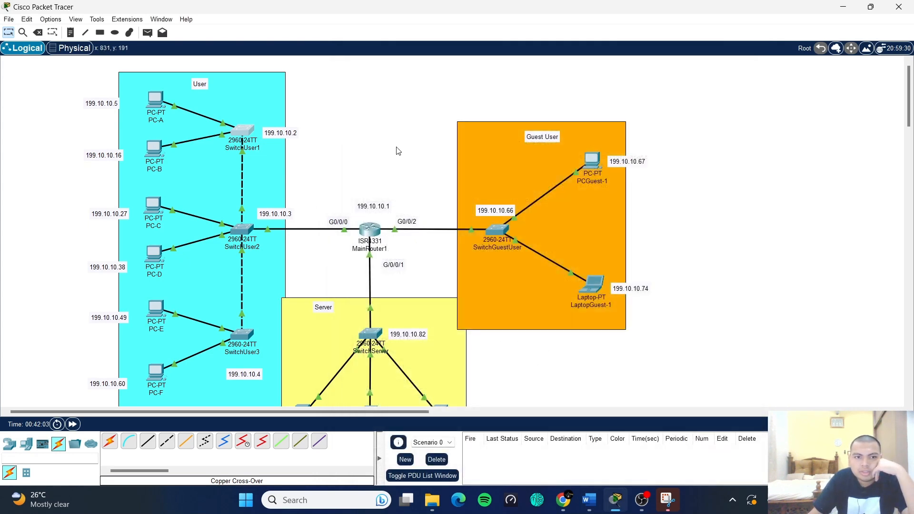
- Open SwitchUser2's command line and enter global configuration mode with en and conf t
click(243, 230)
click(400, 93)
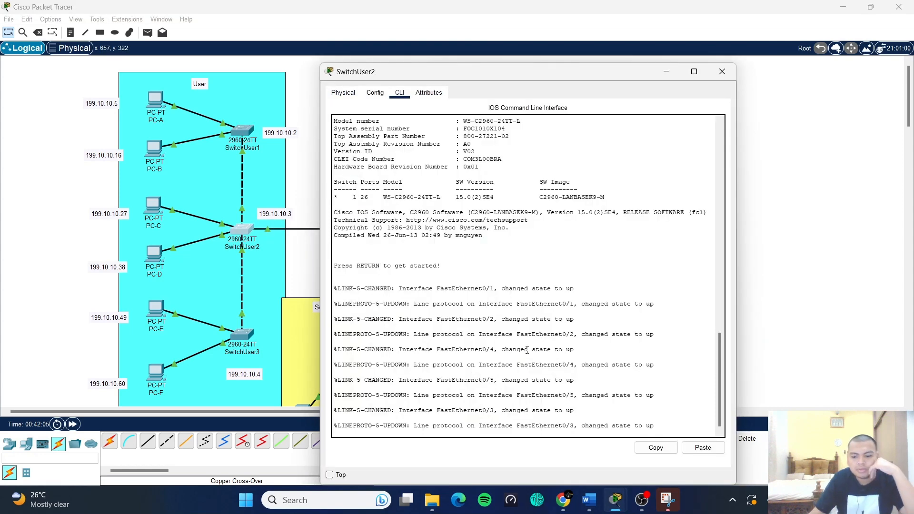
key(Return)
text(en)
key(Return)
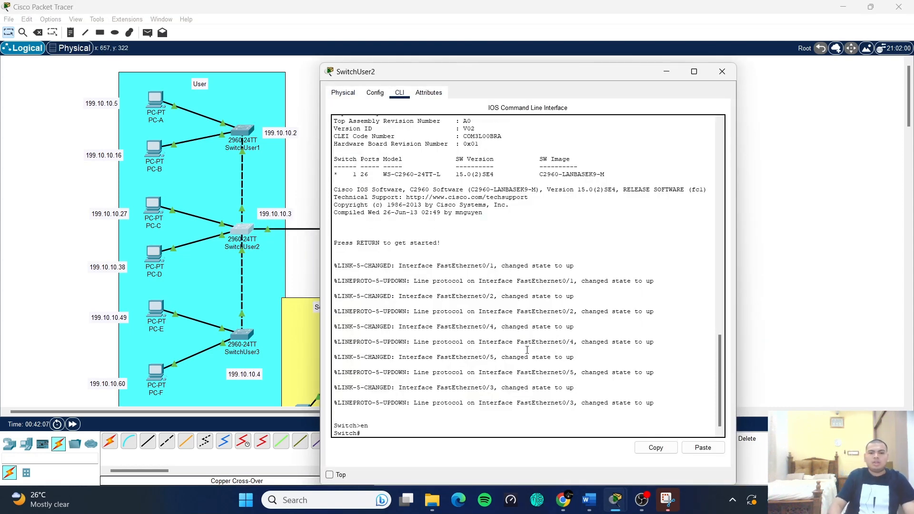
text(conf t)
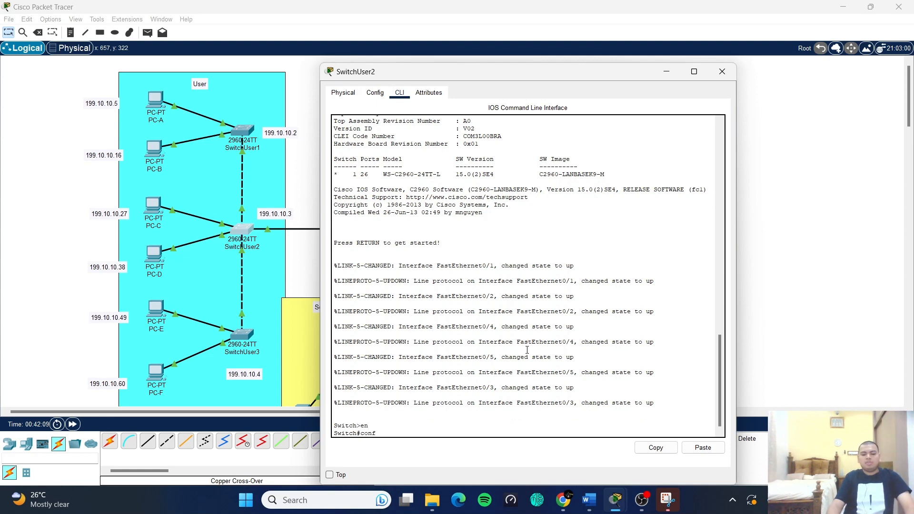
key(Return)
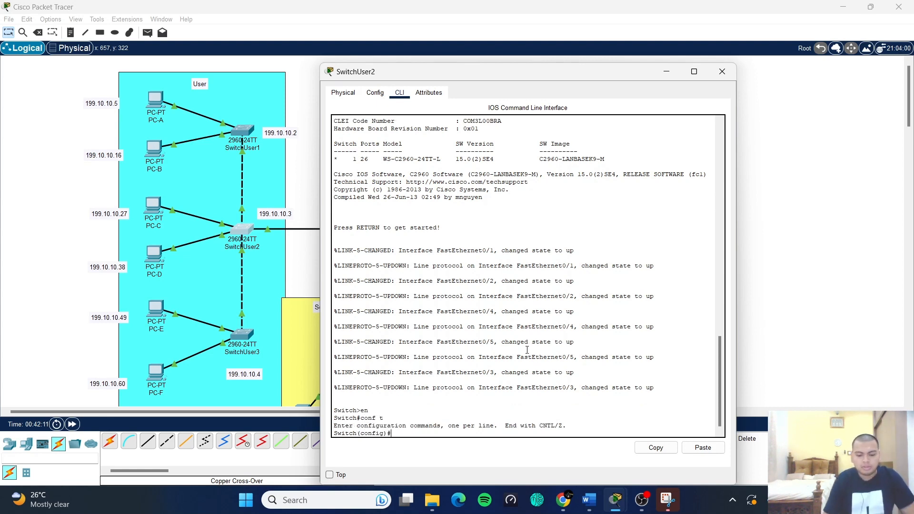
- Set hostname SwitchUser2, apply no ip domain lookup, and enter interface vlan1
text(hostname)
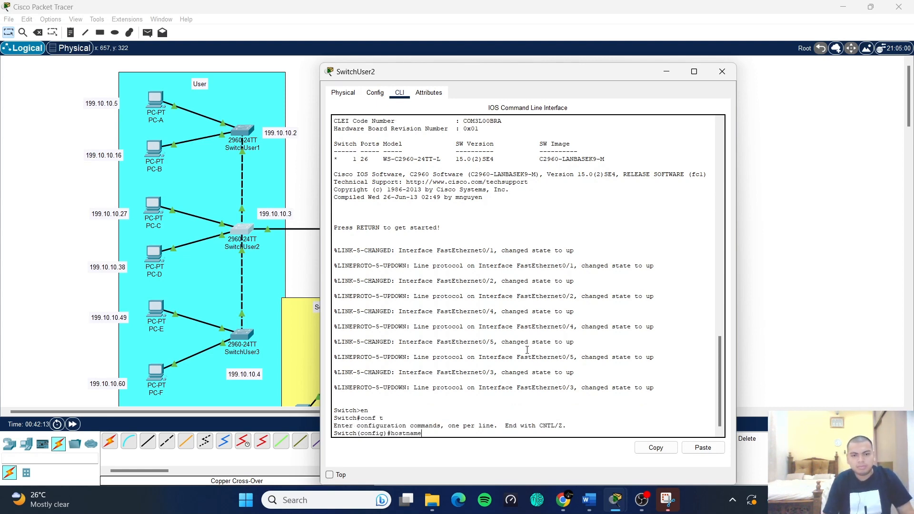
text( SwitchUser2)
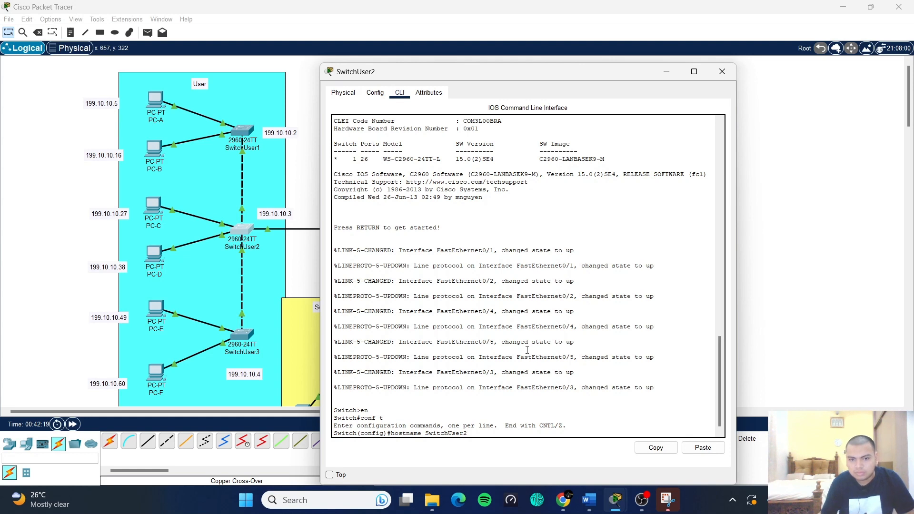
key(Return)
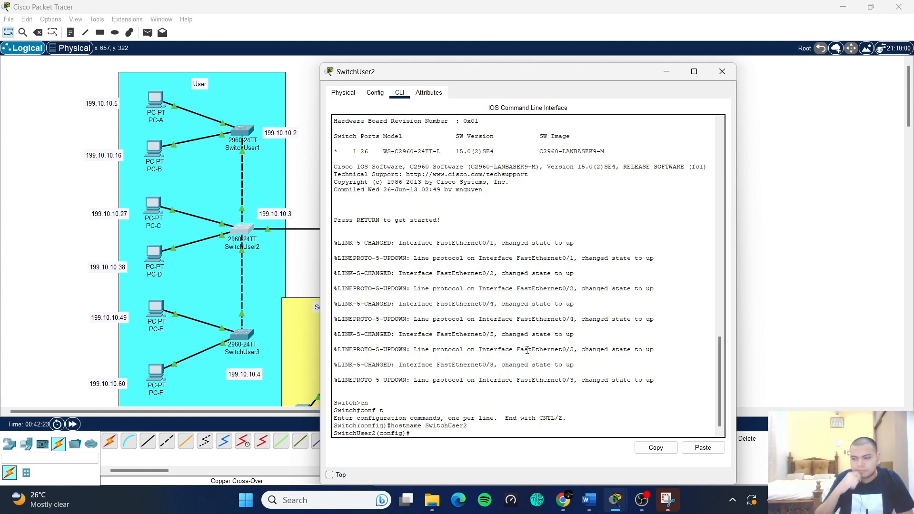
text(no ip di)
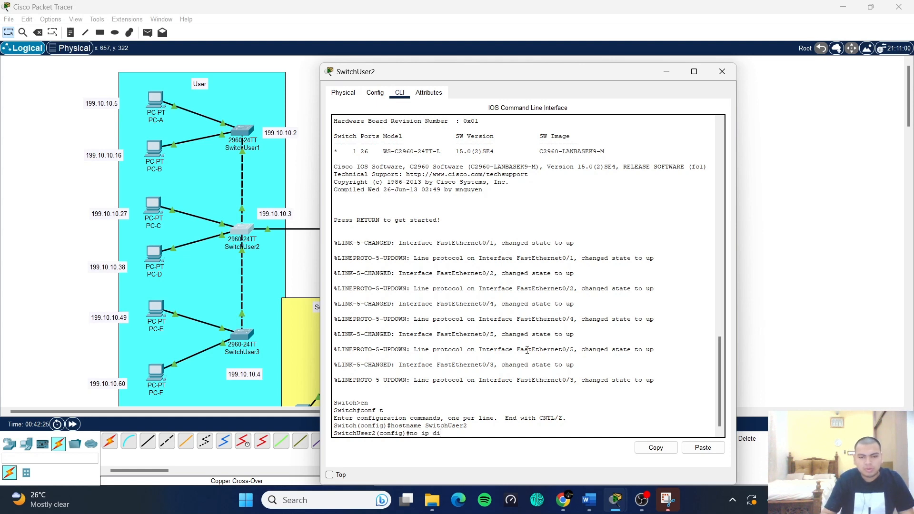
text(o)
key(BackSpace)
key(BackSpace)
text(omain)
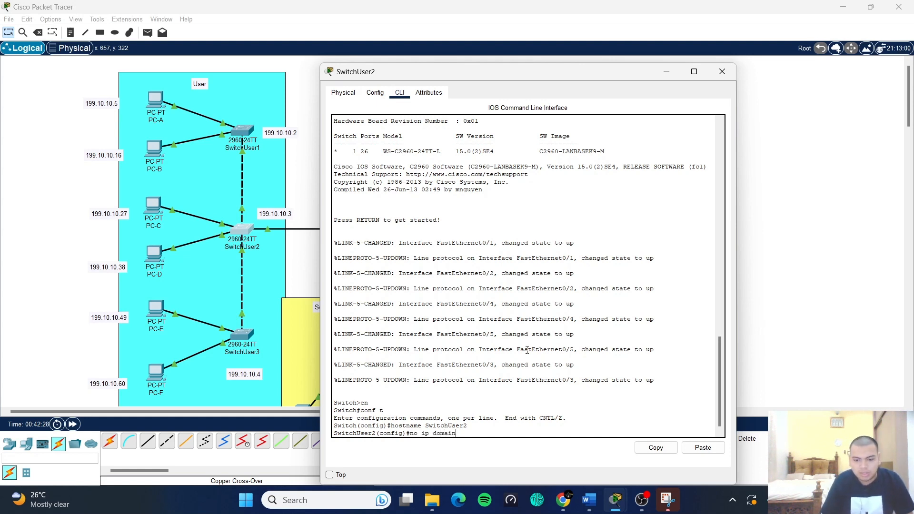
text( lookup)
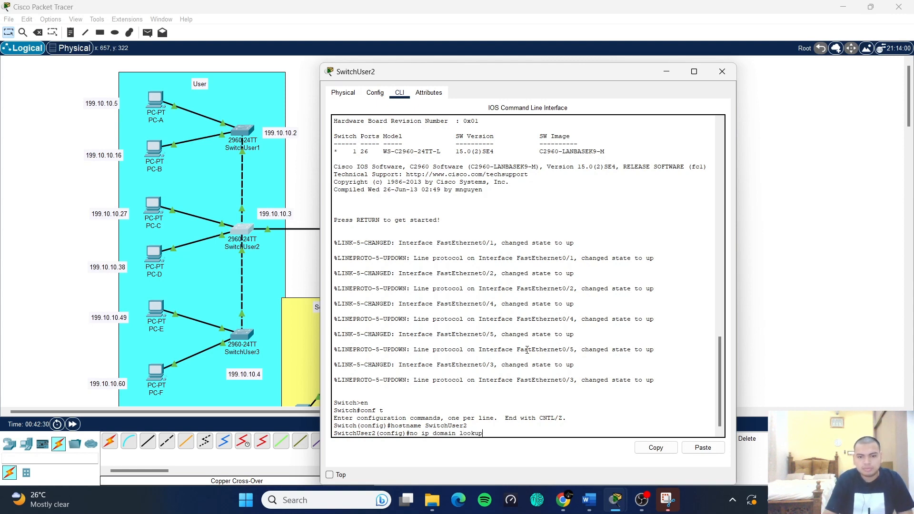
key(Return)
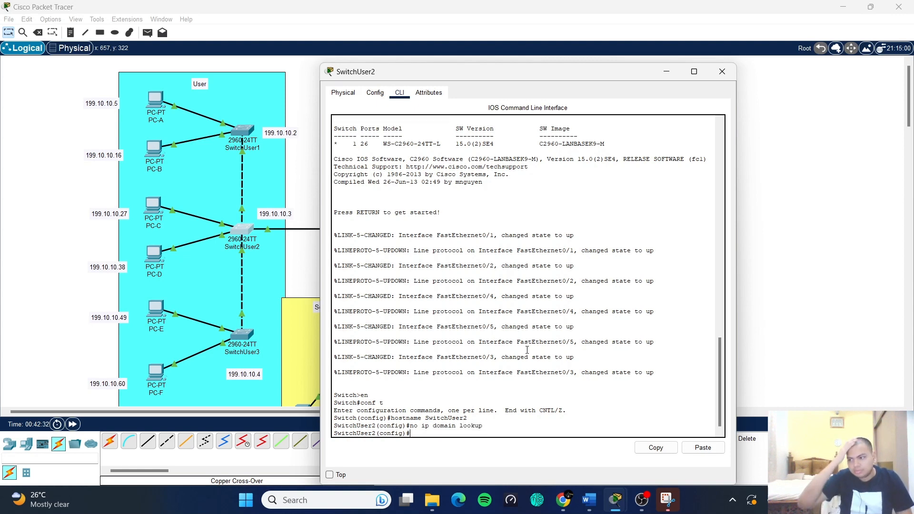
text(int v)
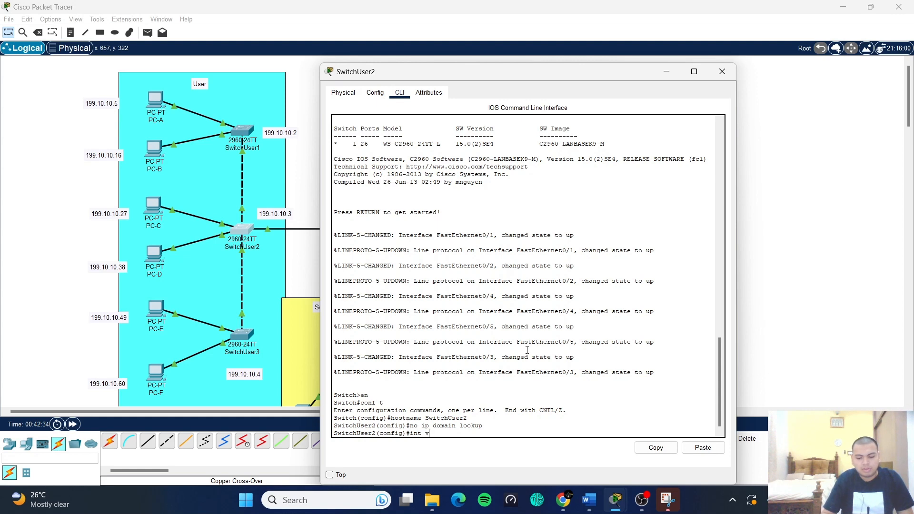
text(lan1)
key(Return)
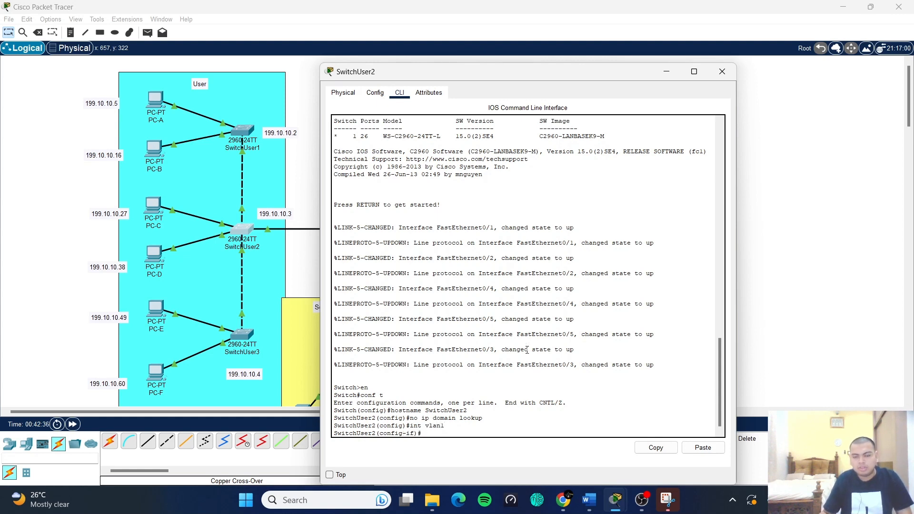
- Give Vlan1 the address 199.10.10.3 255.255.255.192, enable it with no shut, and exit
text(ip address 19)
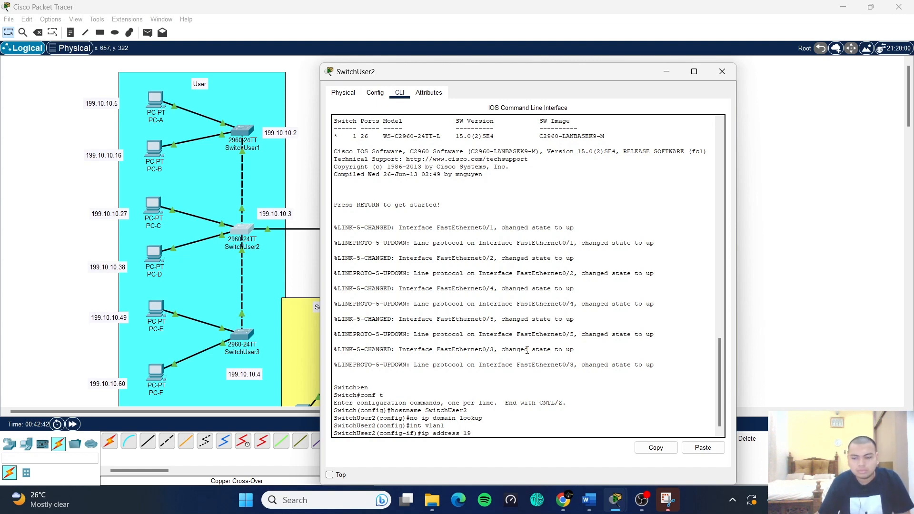
text(9.10.10.3)
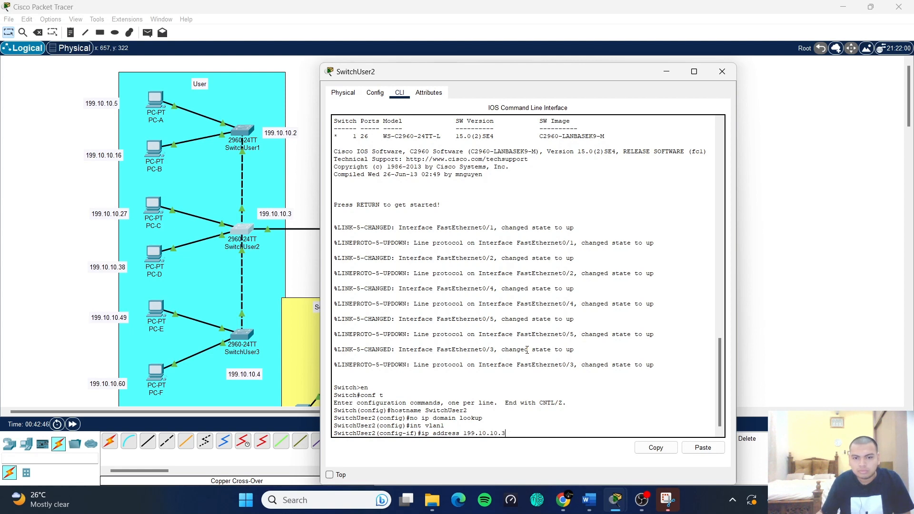
text( 255.255)
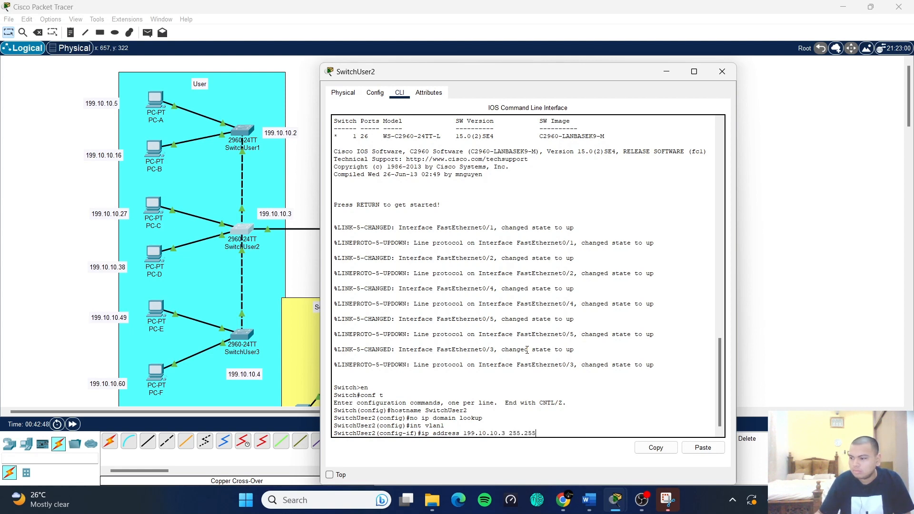
text(.255.)
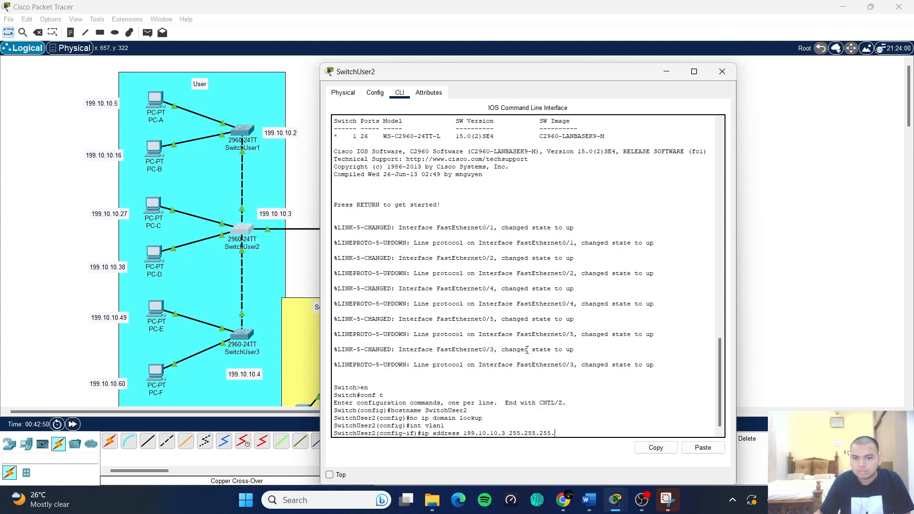
text(192)
key(Return)
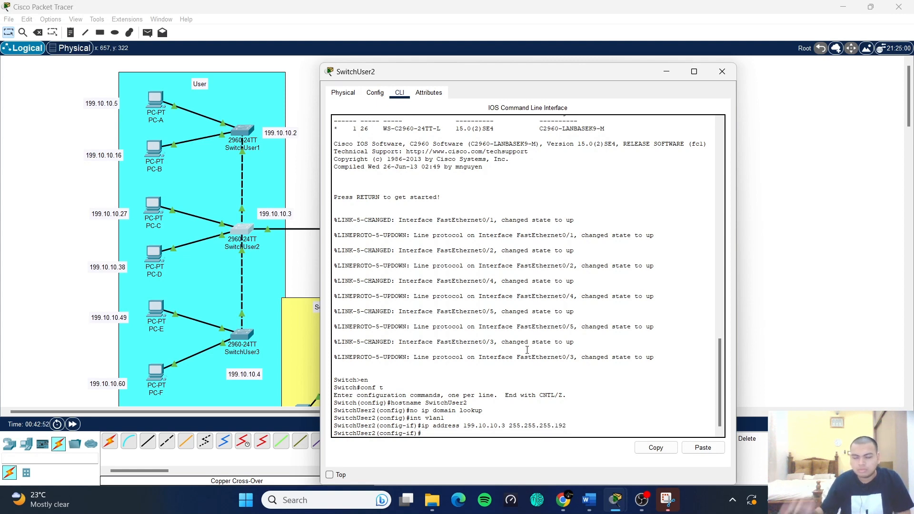
text(no s)
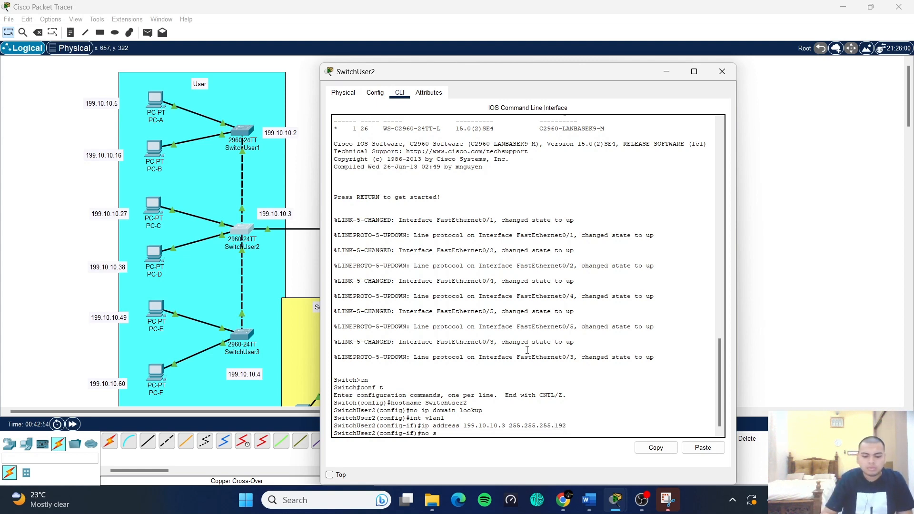
text(hut)
key(Return)
key(Return)
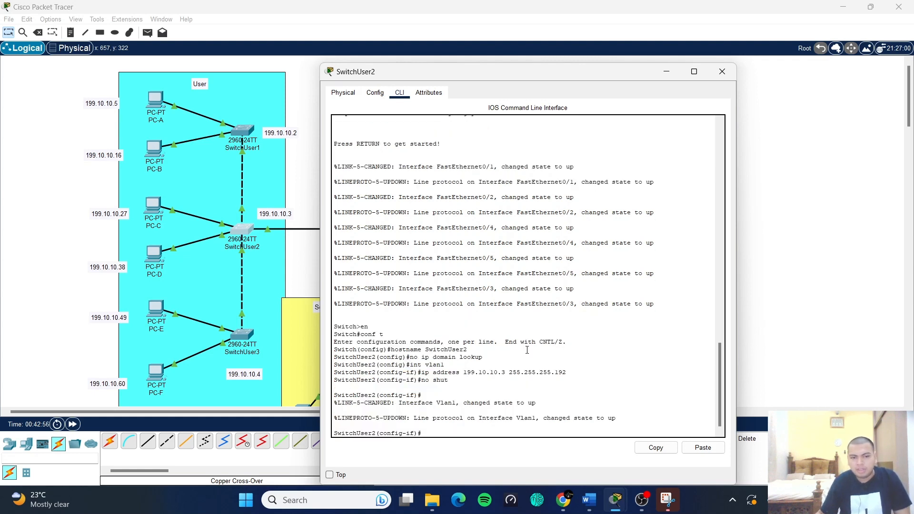
text(exit)
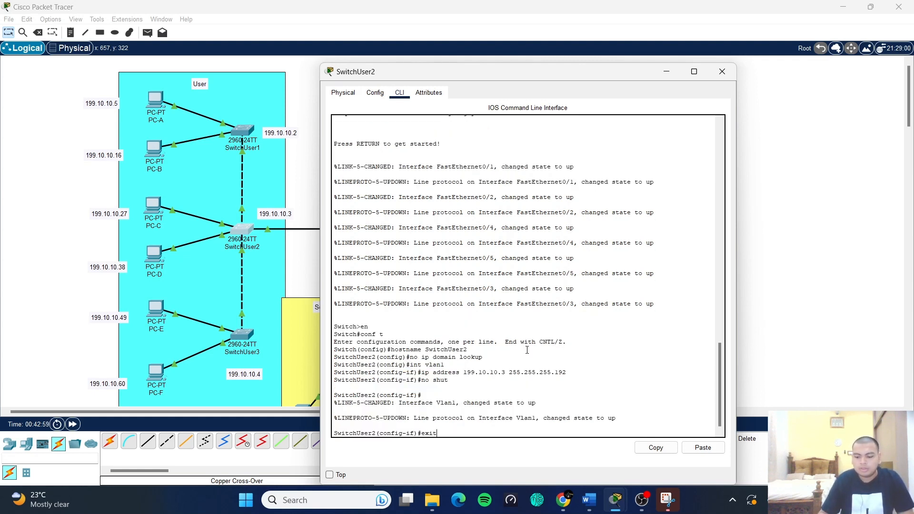
key(Return)
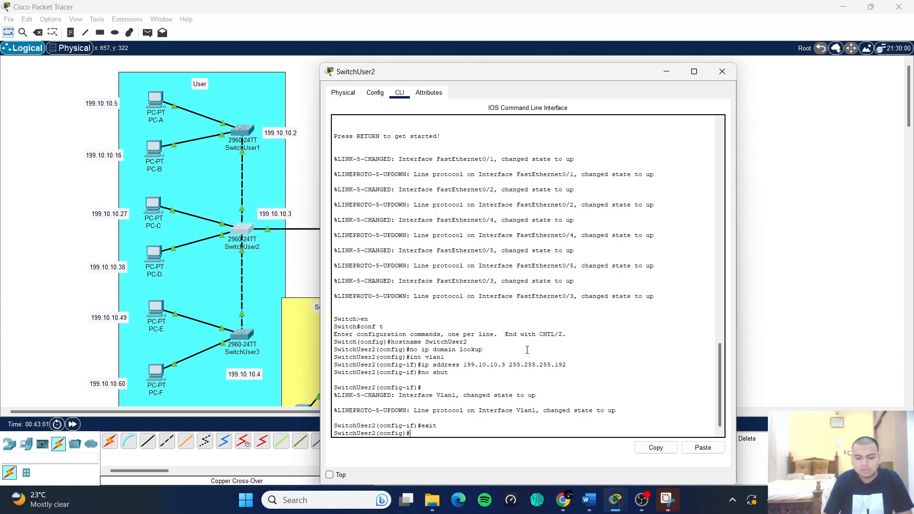
- Set the default gateway to 199.10.10.1 and return to privileged mode
text(ip de)
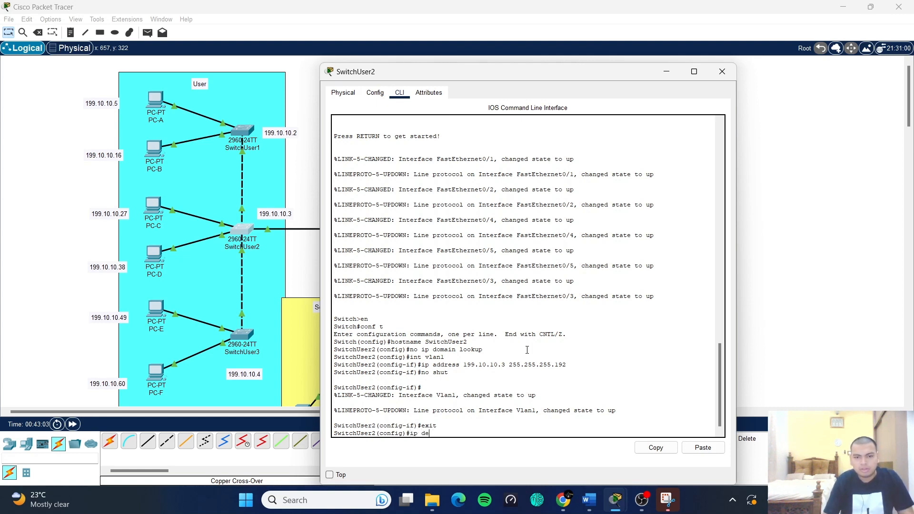
text(fault-)
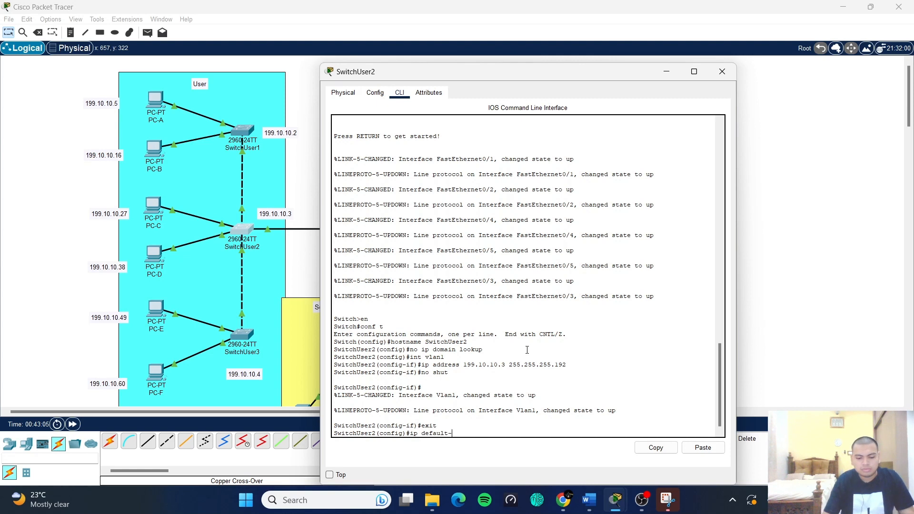
text(gateway)
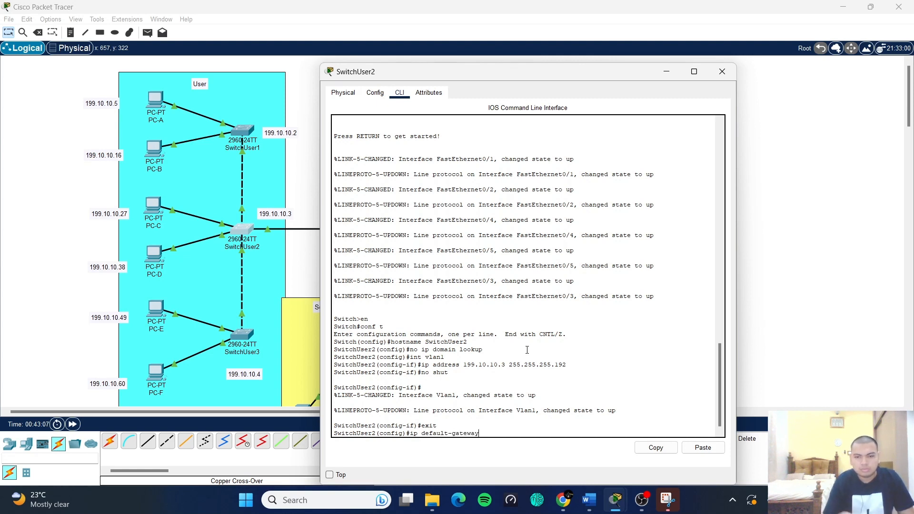
text( 199.1)
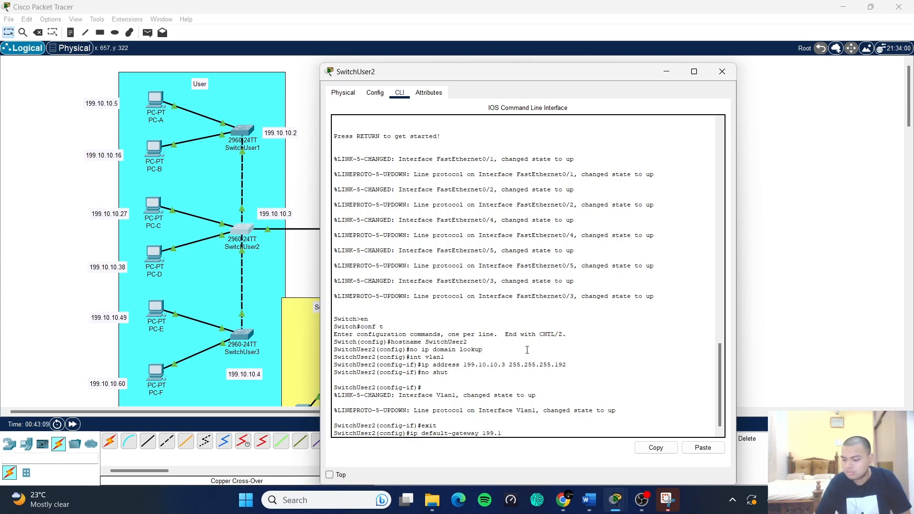
text(0.10.1)
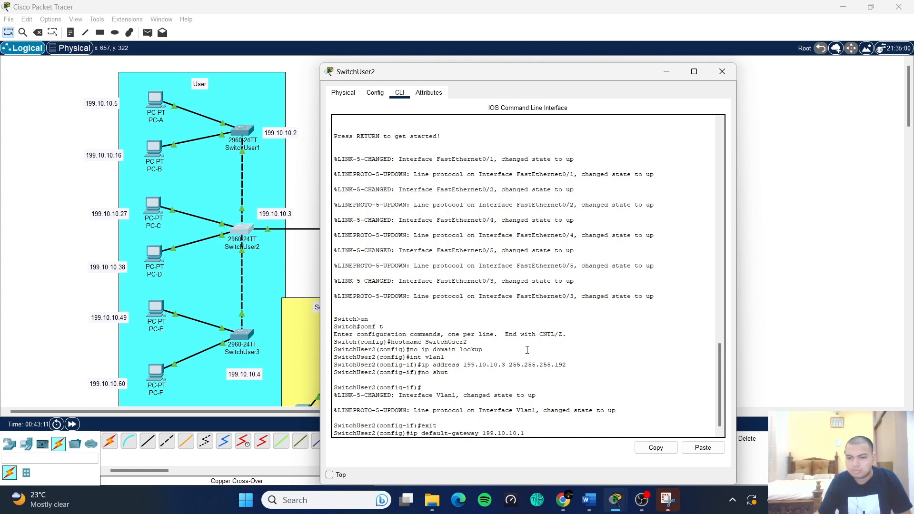
key(Return)
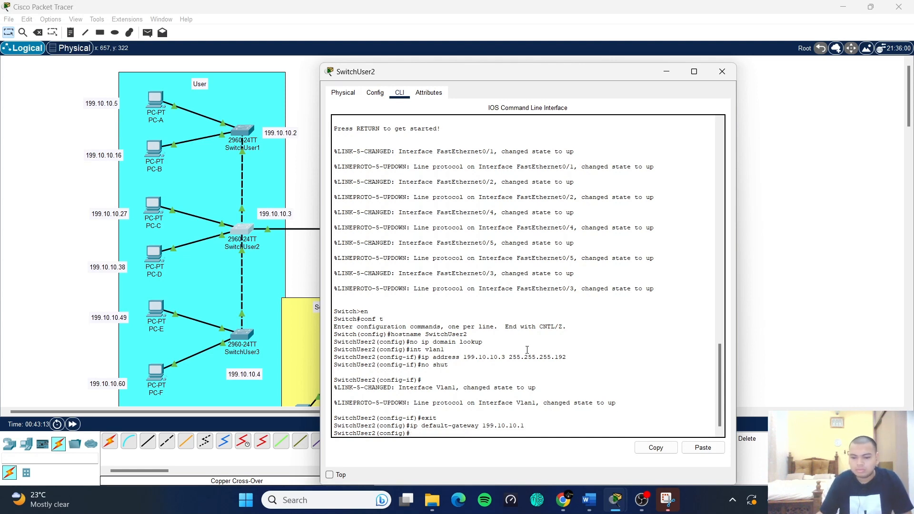
text(exit)
key(Return)
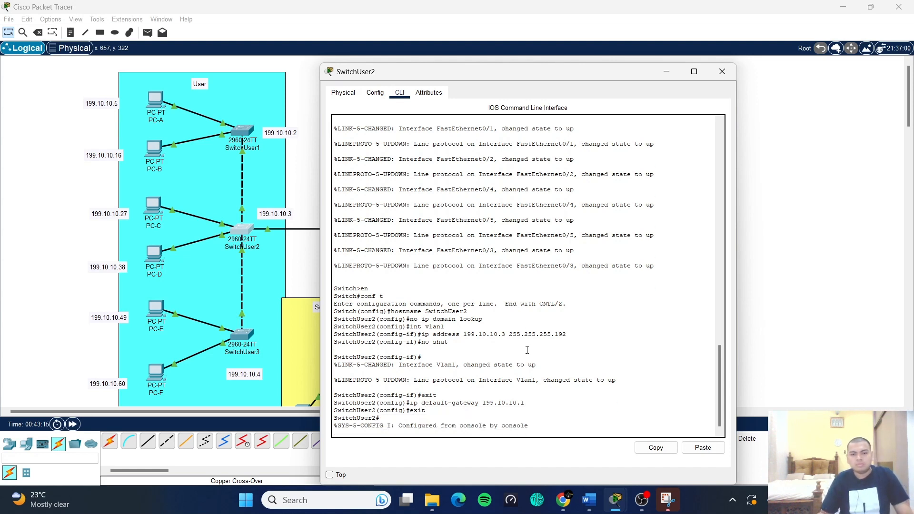
- Copy SwitchUser2's running-config to startup-config with the default filename, then close its window
text(cop)
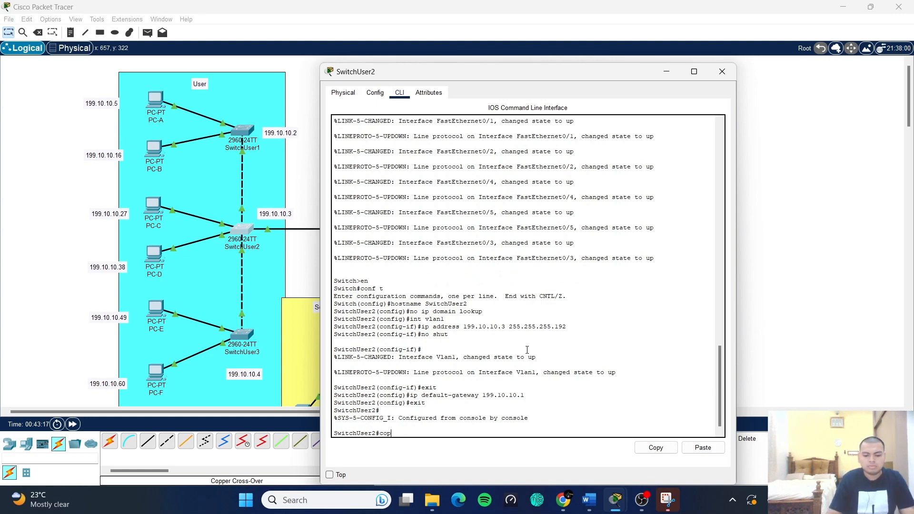
text(y runni)
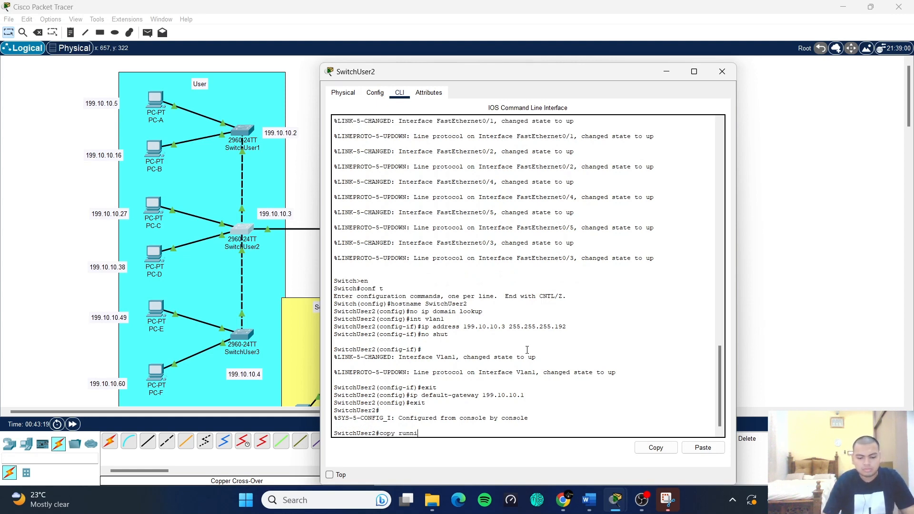
text(ng-)
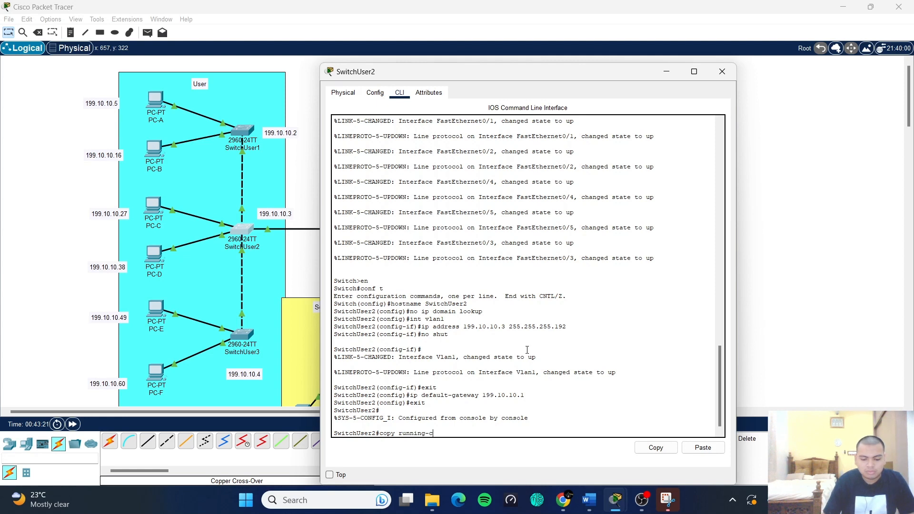
text(confih=)
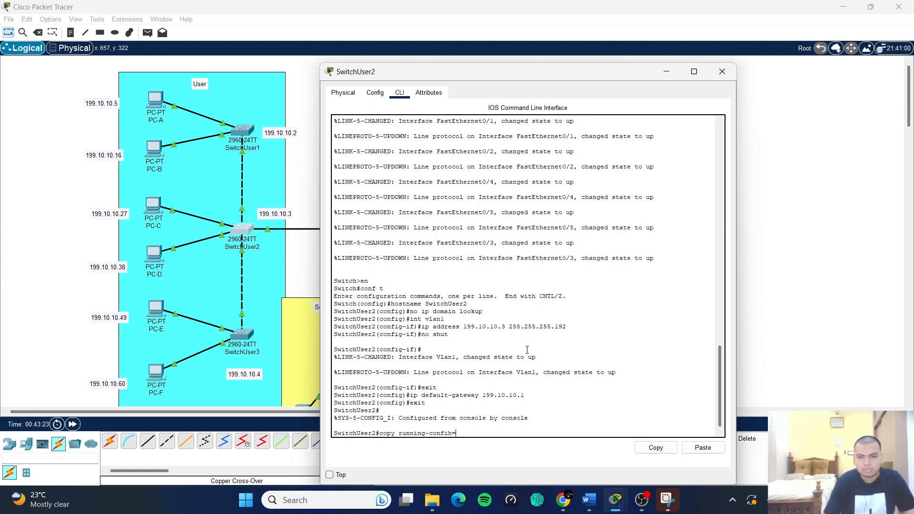
text(g)
key(BackSpace)
key(BackSpace)
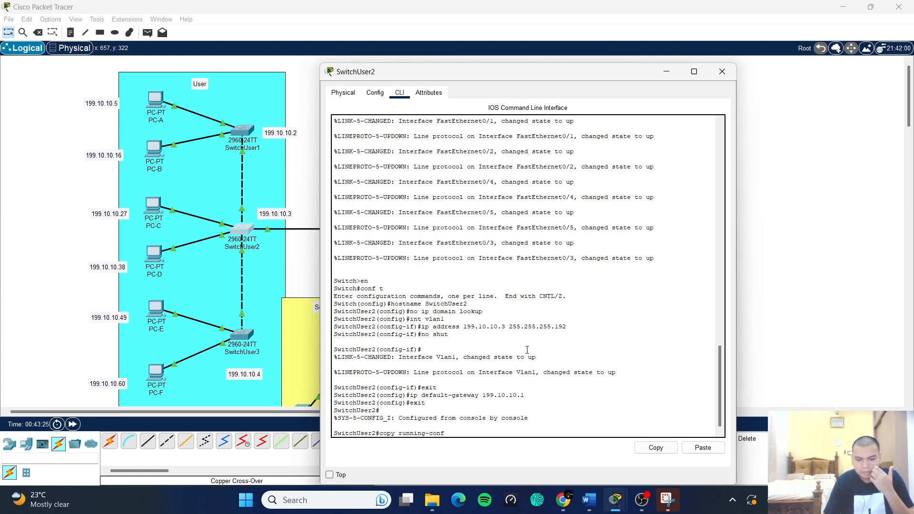
text(ig)
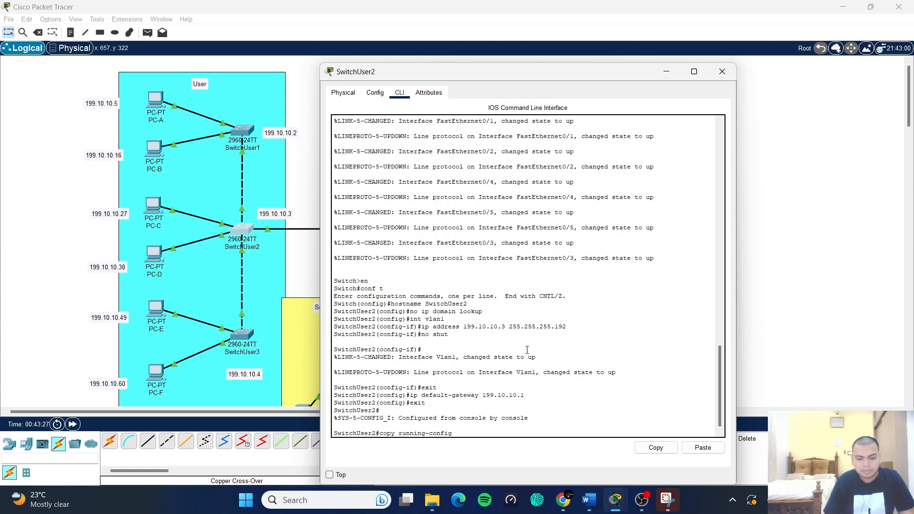
text( start)
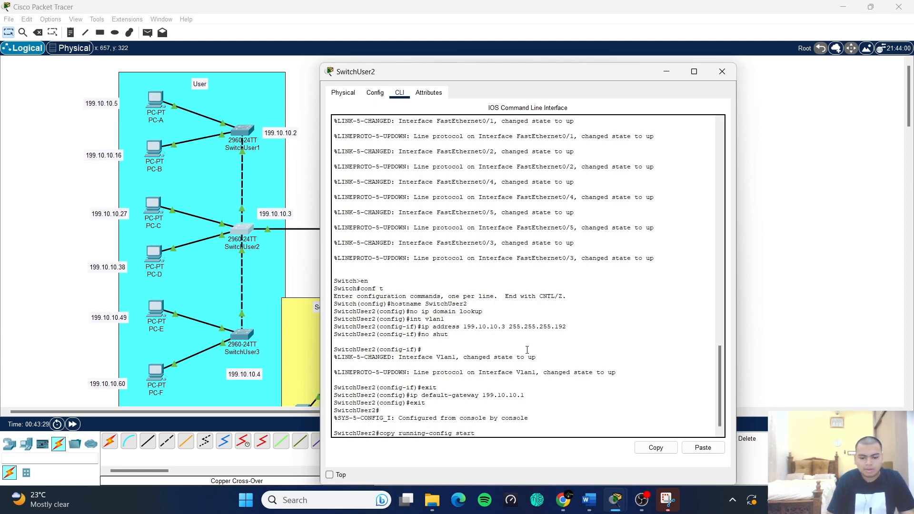
text(up)
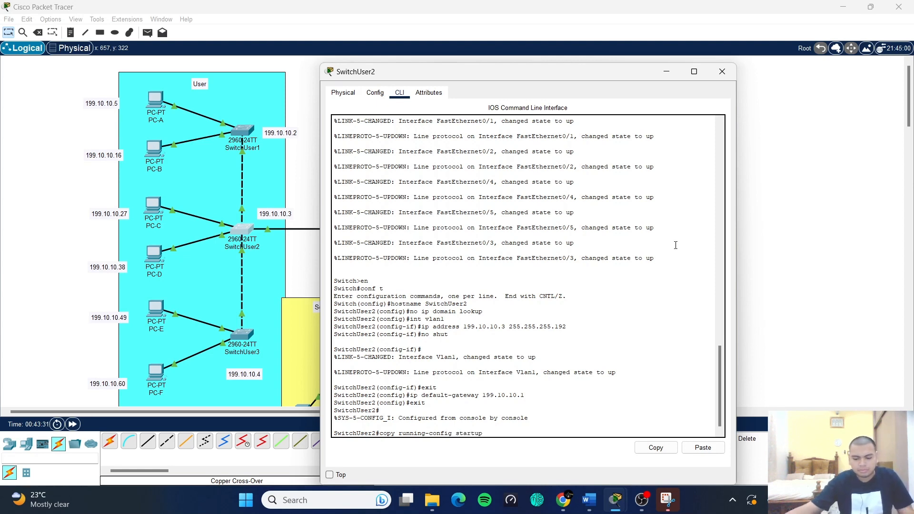
text(-co)
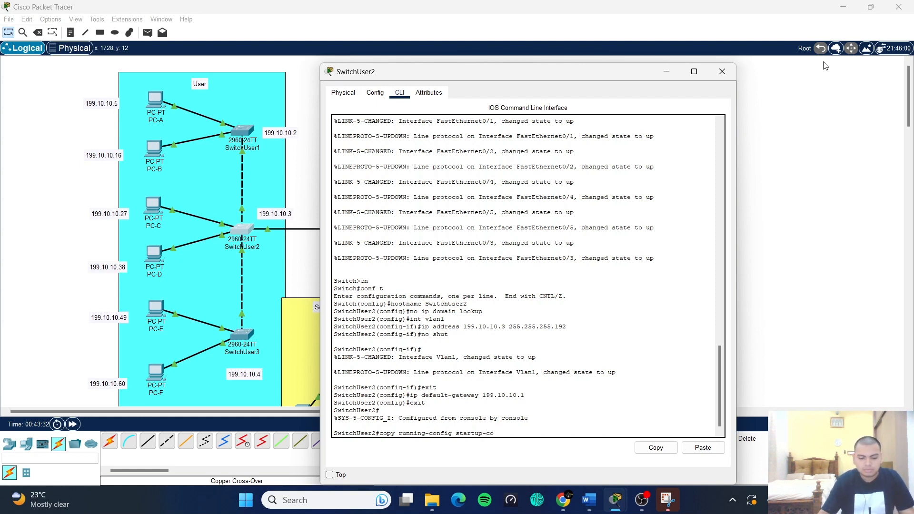
text(nfig)
key(Return)
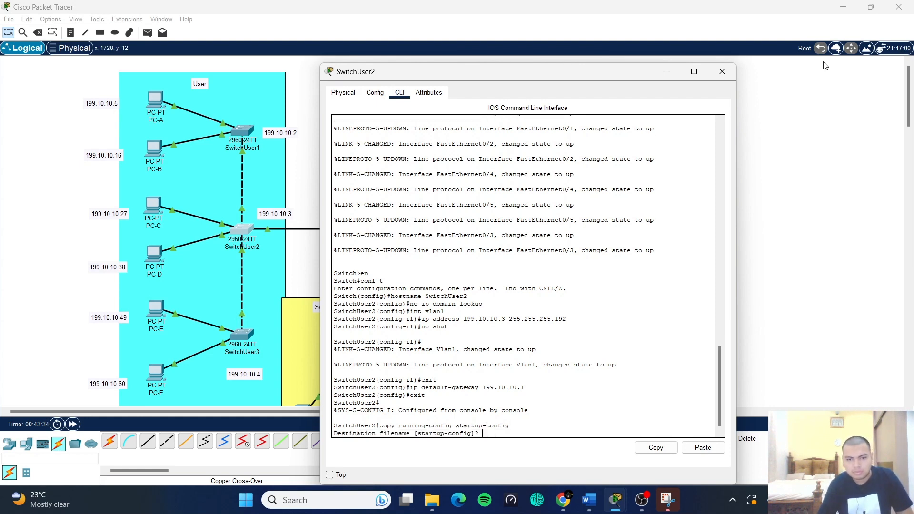
key(Return)
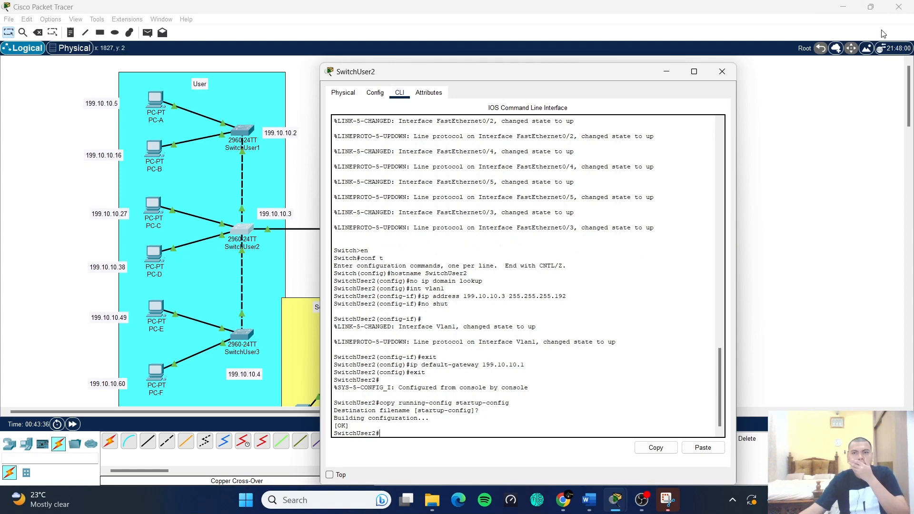
click(723, 72)
- Open SwitchUser3's command line and enter global configuration mode with en and conf t
click(241, 338)
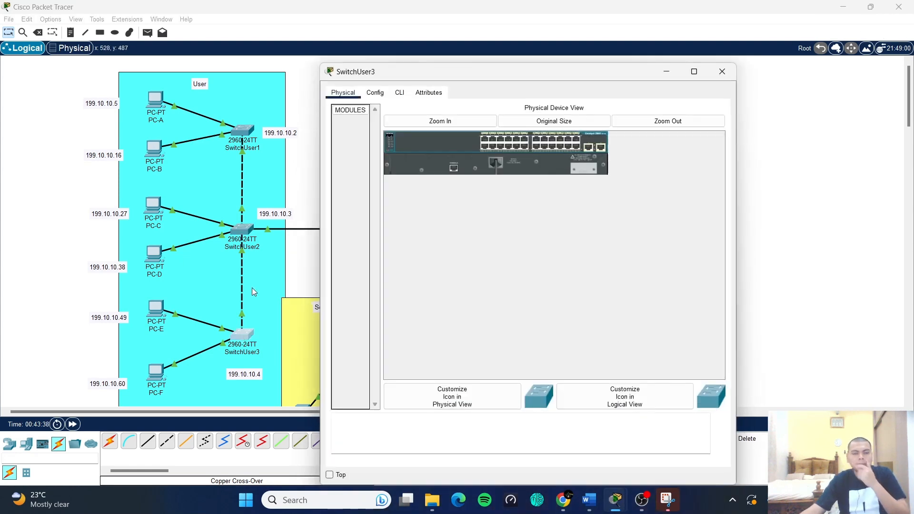
click(399, 92)
click(449, 337)
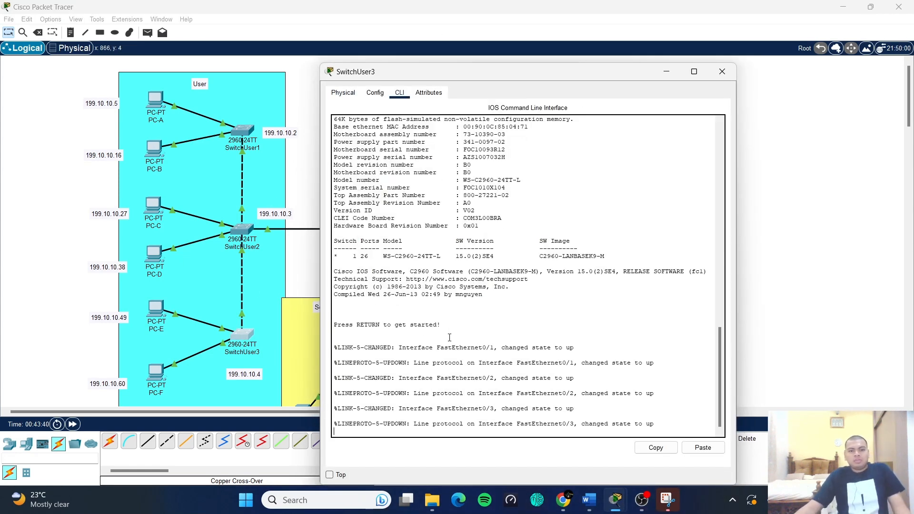
key(Return)
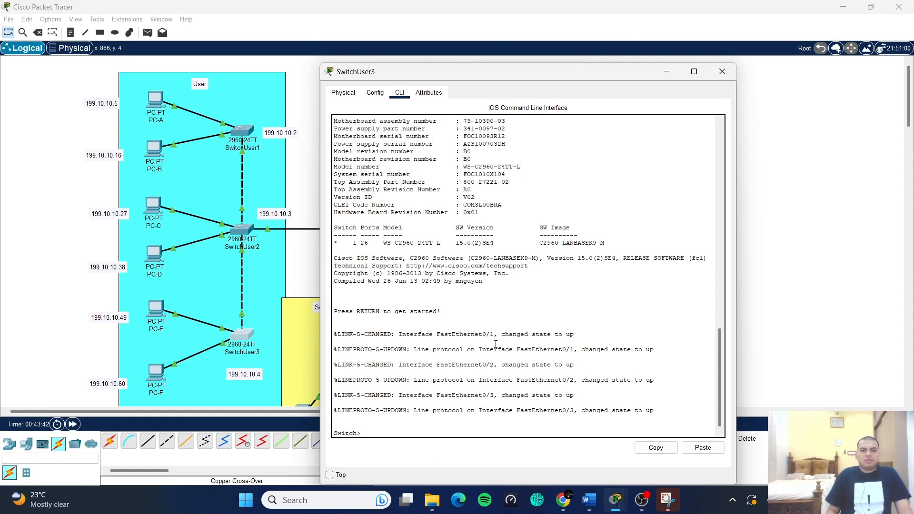
text(e)
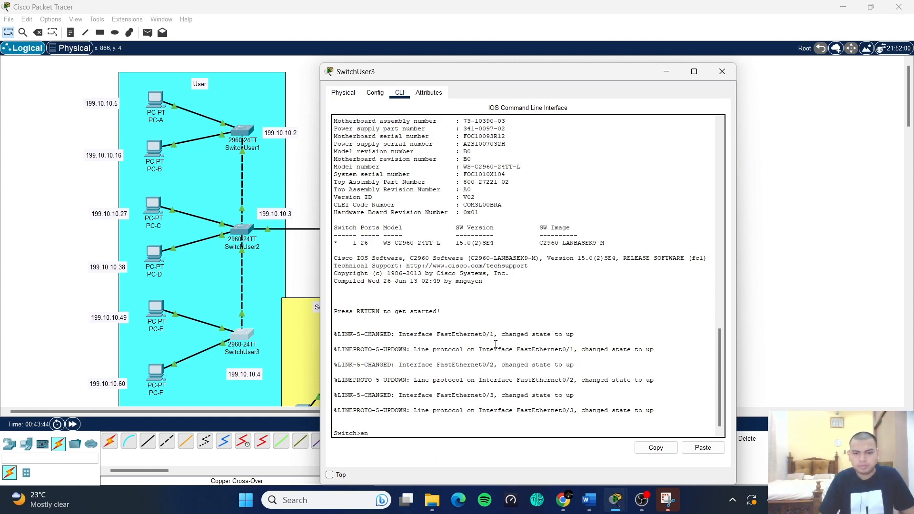
text(n)
key(Return)
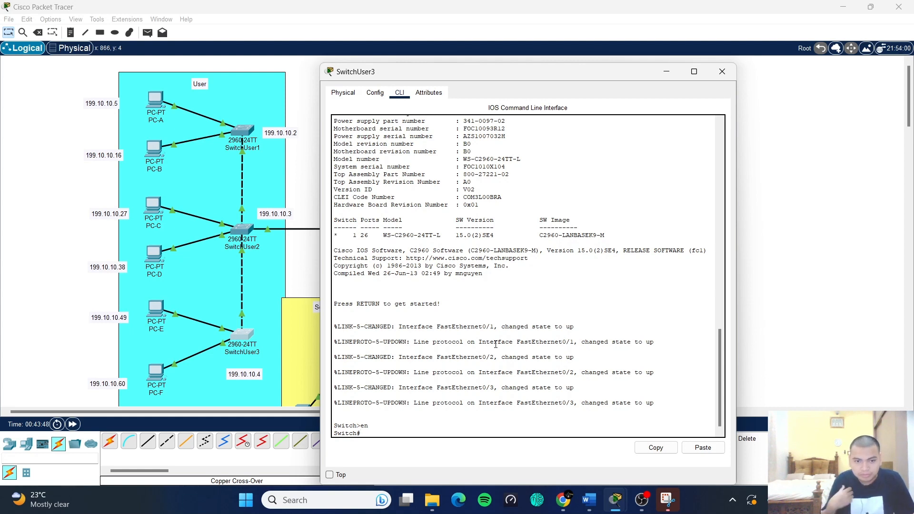
text(conf )
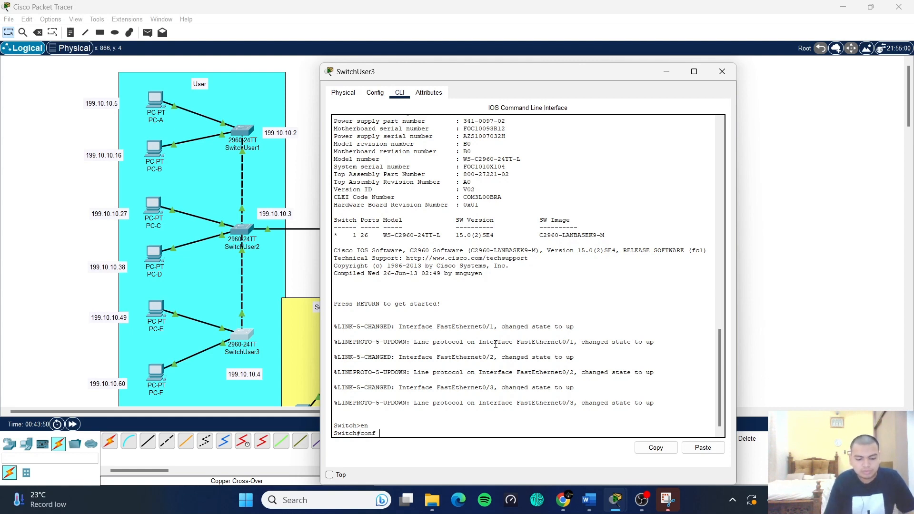
text(t)
key(Return)
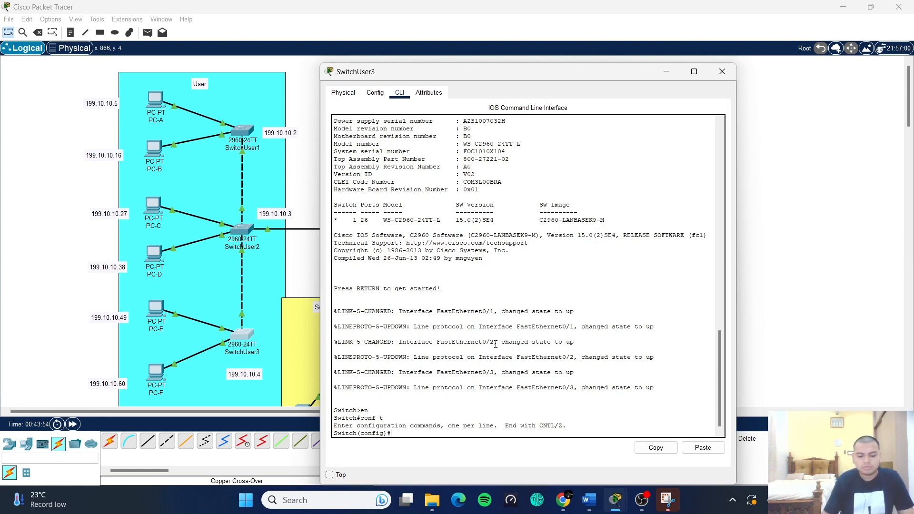
- Set hostname SwitchUser3 and apply no ip domain lookup
text(h)
key(BackSpace)
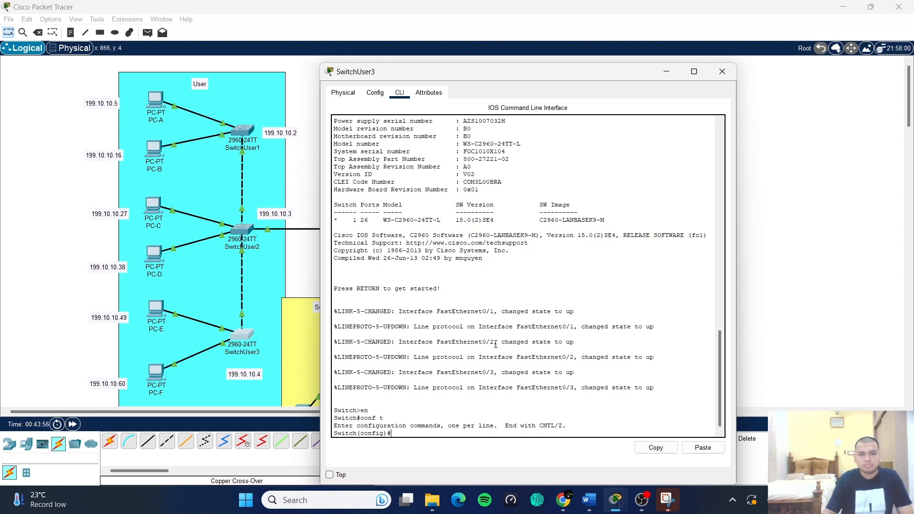
text(hostname)
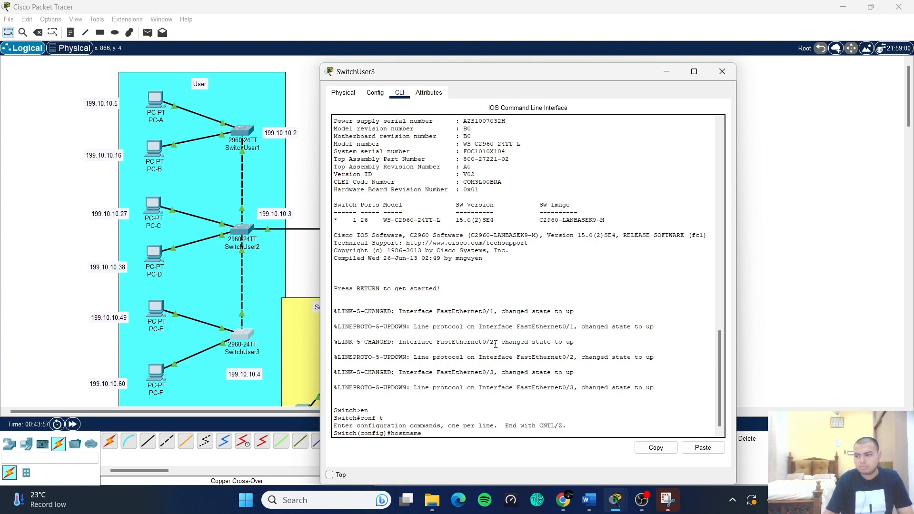
text( Sw)
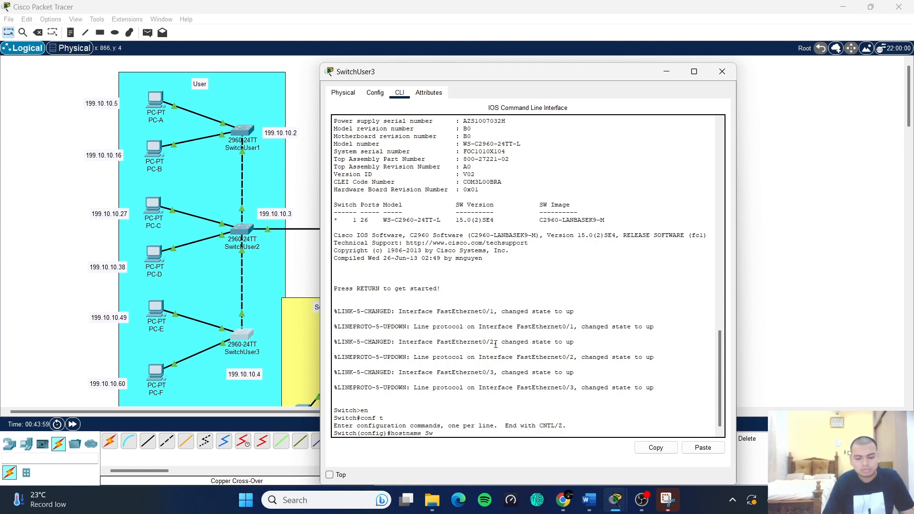
text(it)
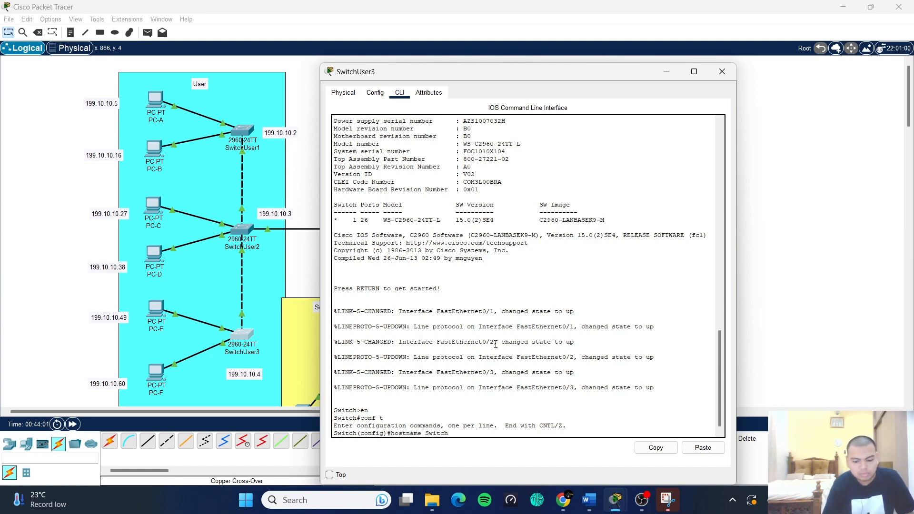
text(ch)
text(User3)
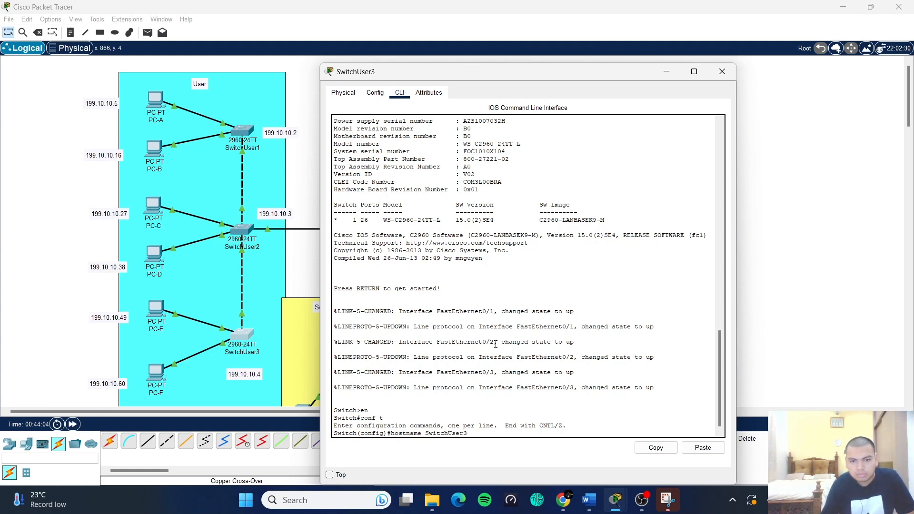
key(Return)
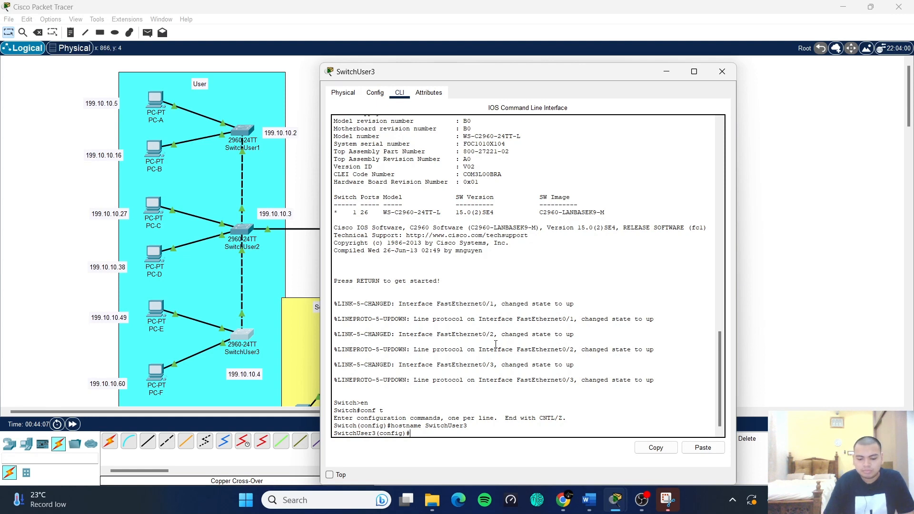
text(no)
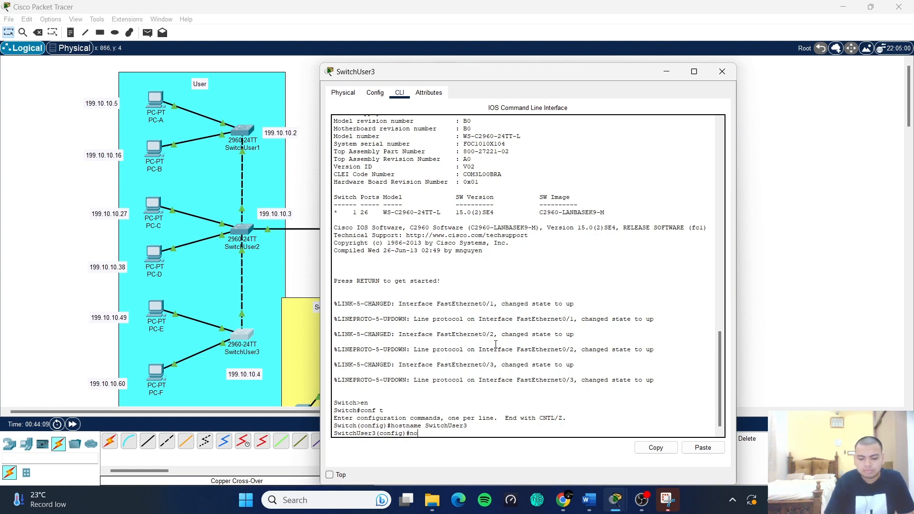
text( ip domaij)
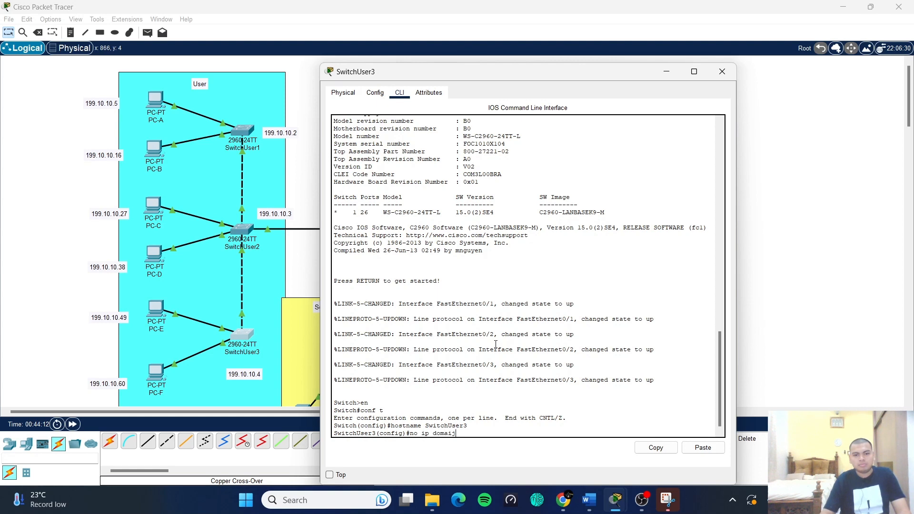
key(BackSpace)
text(n)
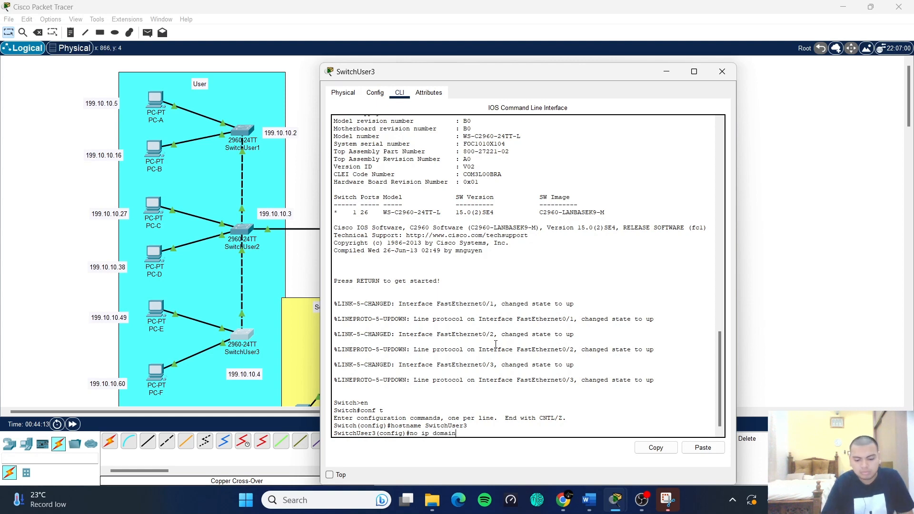
text( lookup)
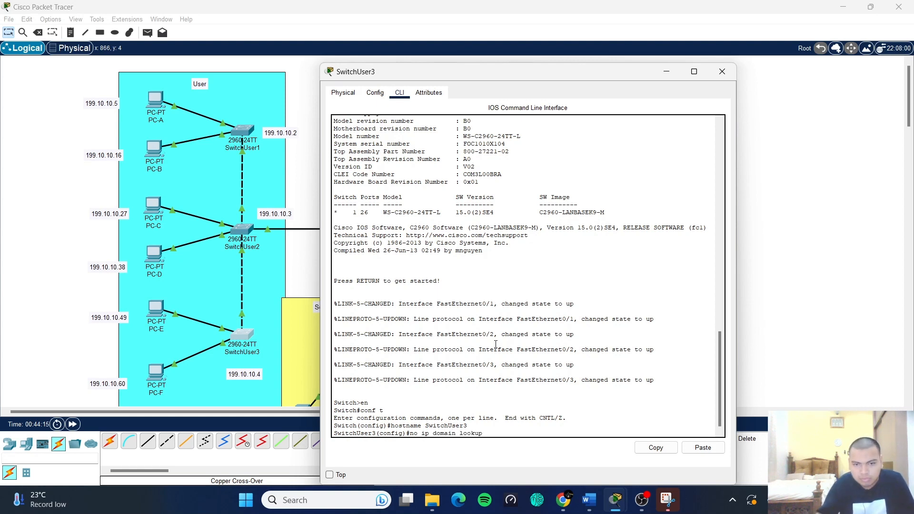
key(Return)
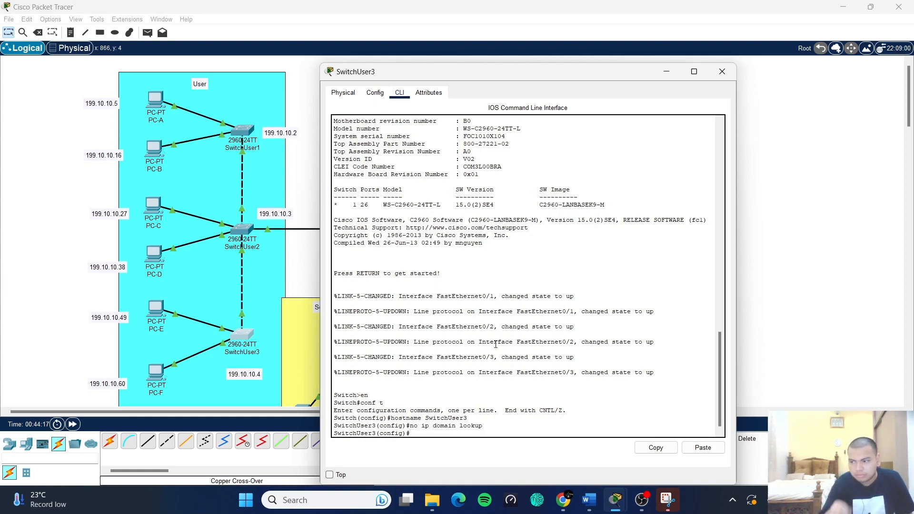
text(int)
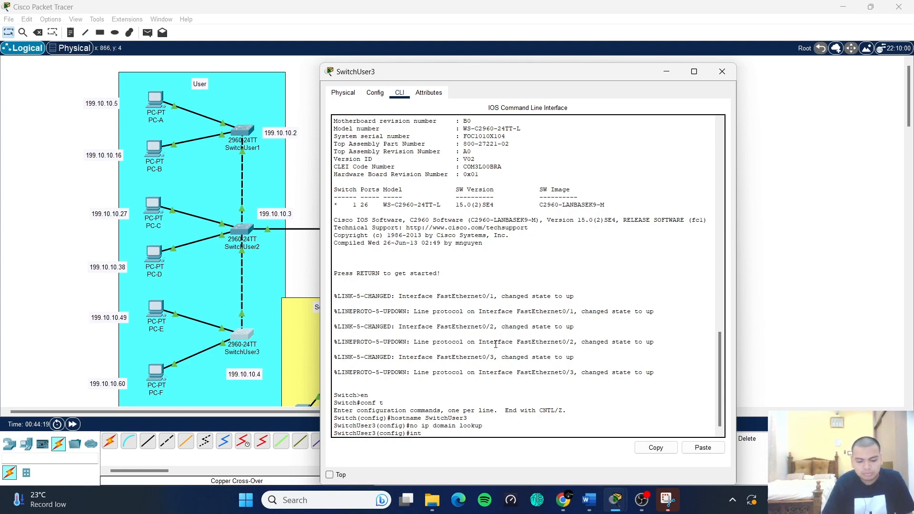
text( v)
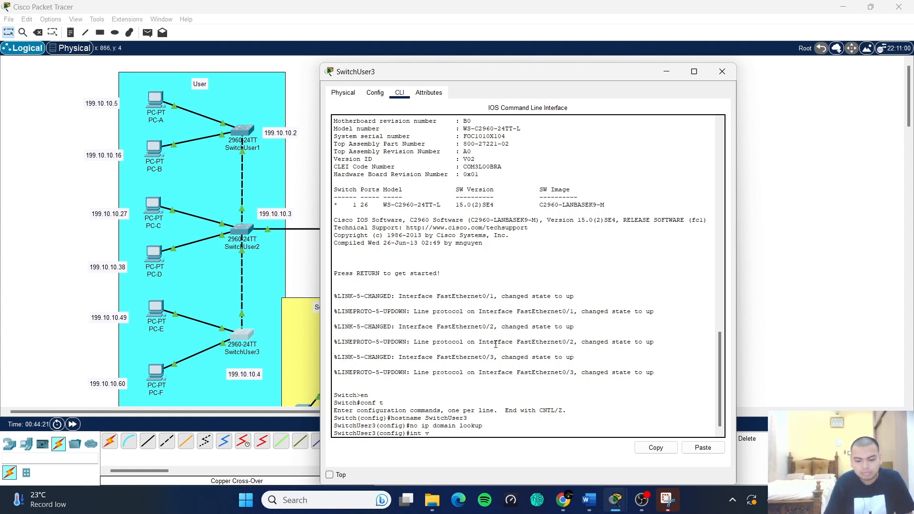
text(lan1)
- Assign SwitchUser3's Vlan1 the address 199.10.10.4 255.255.255.192 and enable it with no shut
key(Return)
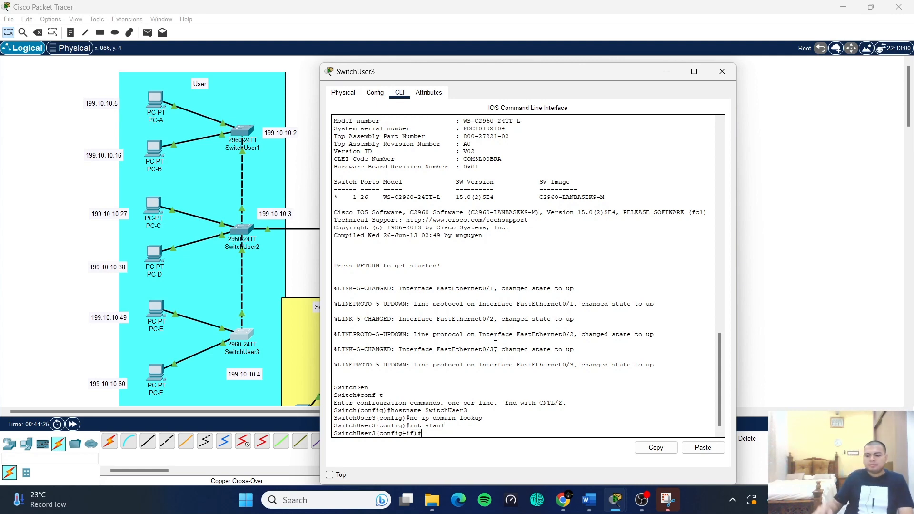
text(ip)
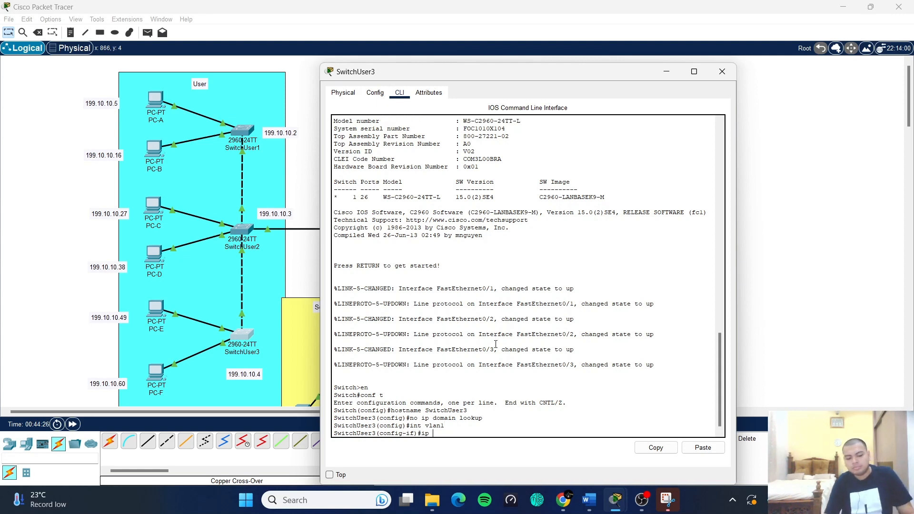
text( addres)
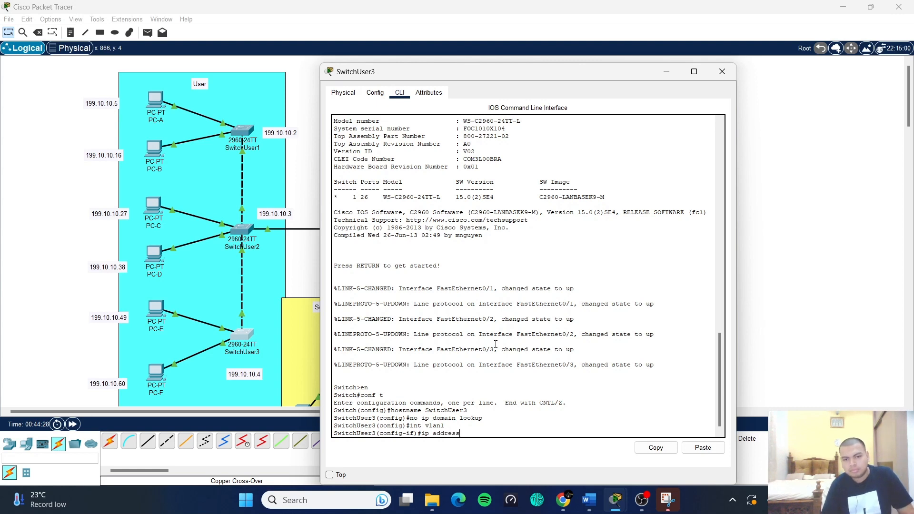
text(s )
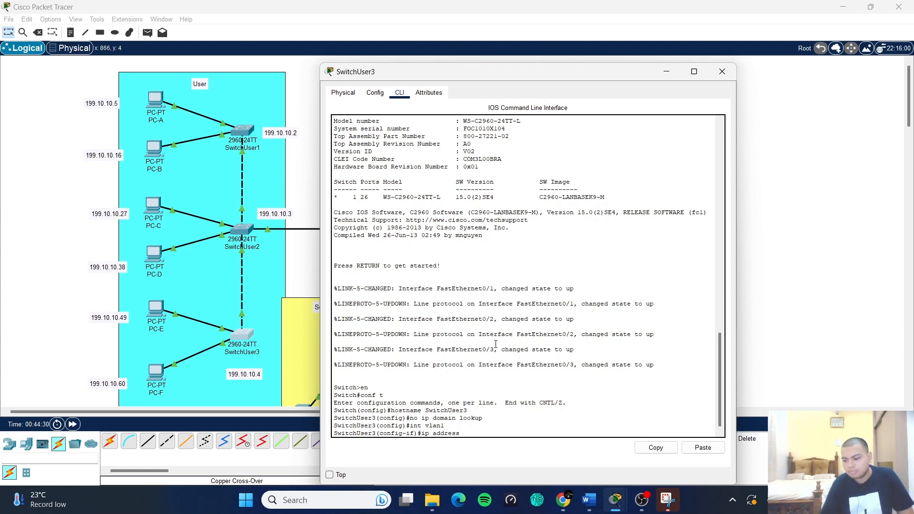
text(199.10.10.4)
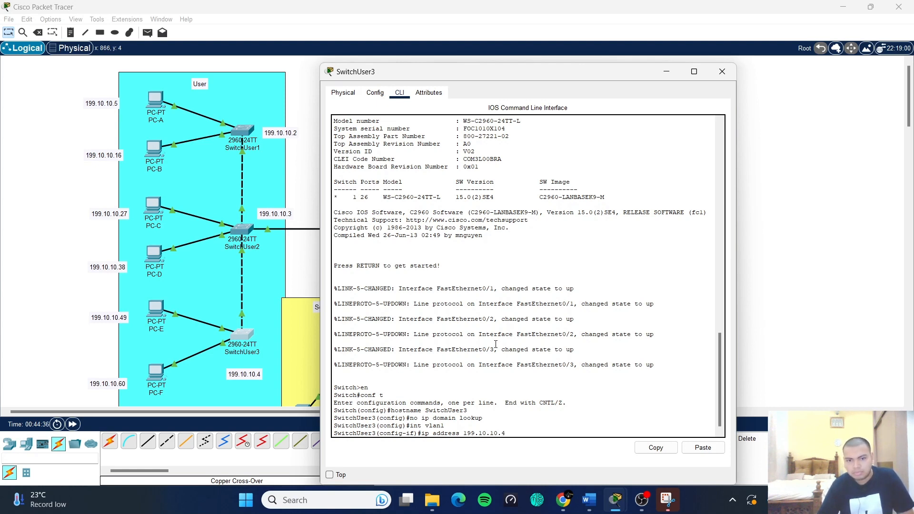
text( 255.255)
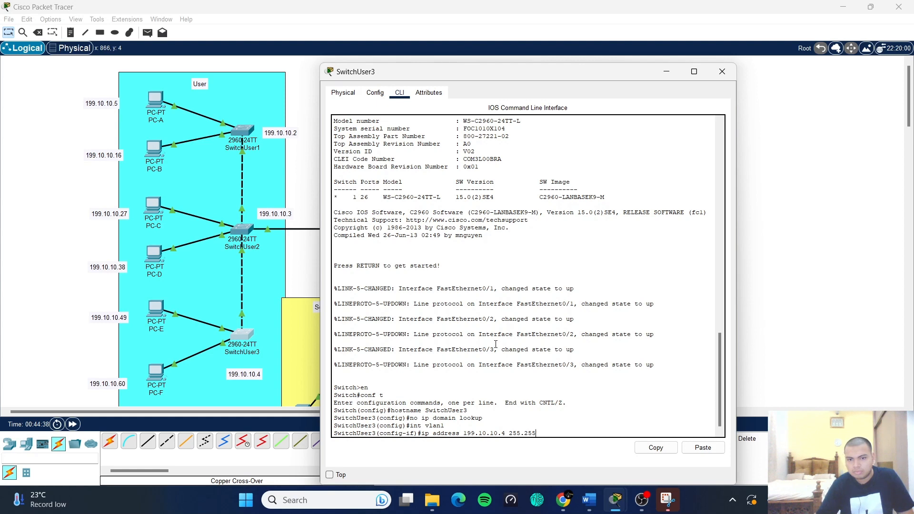
text(.255.)
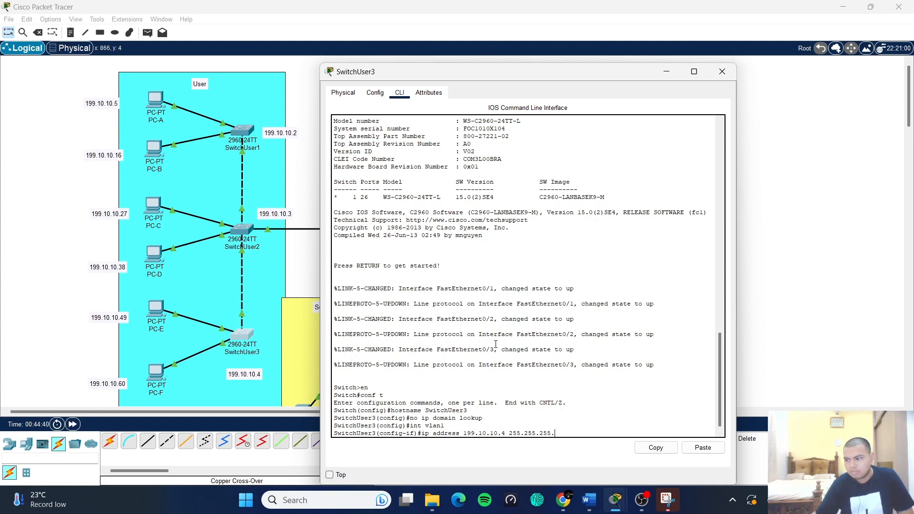
text(192)
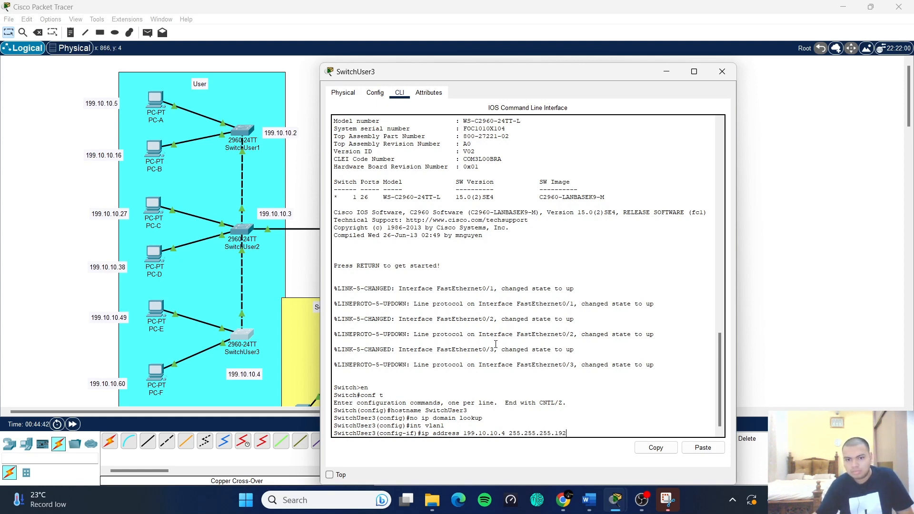
key(Return)
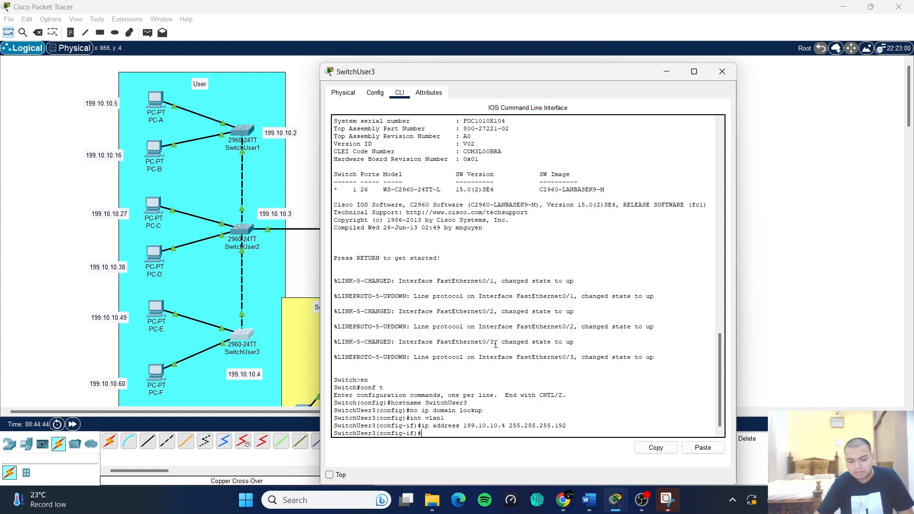
text(no shu)
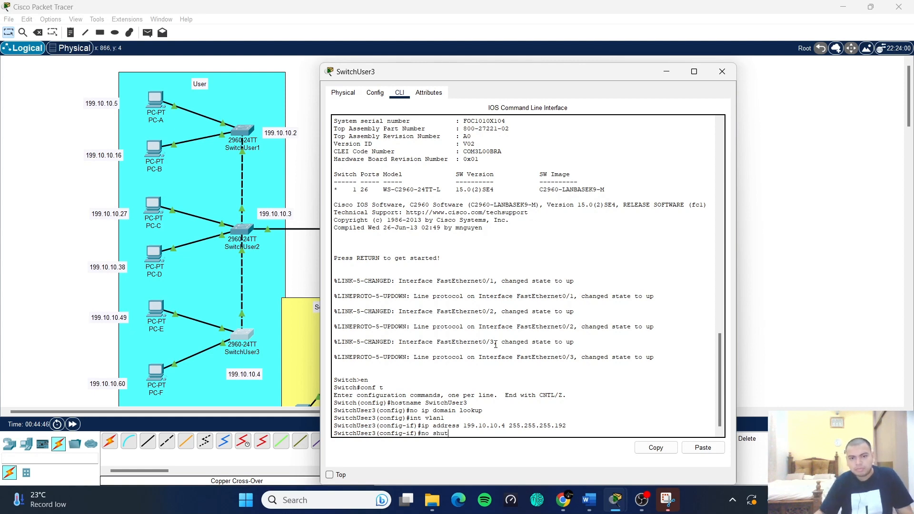
text(t)
key(Return)
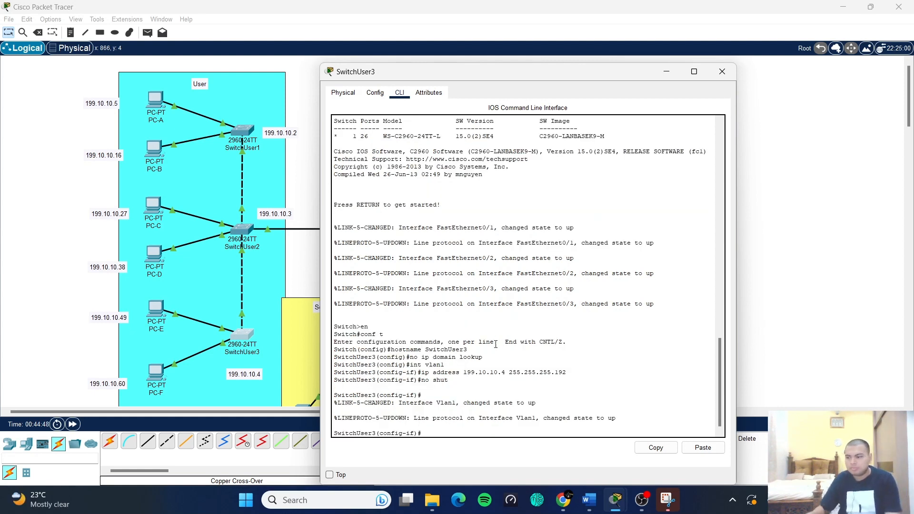
- Return to global configuration and set SwitchUser3's default gateway to 199.10.10.1
text(ex)
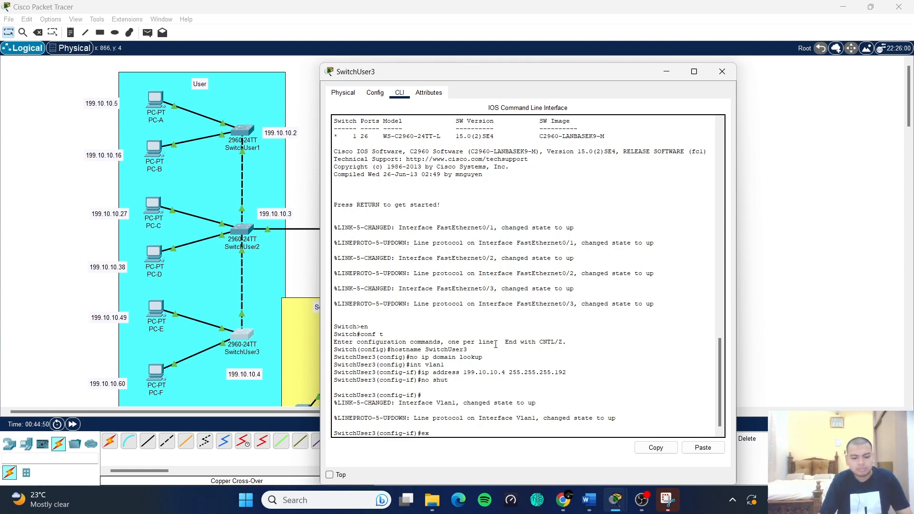
text(it)
key(Return)
text(ip)
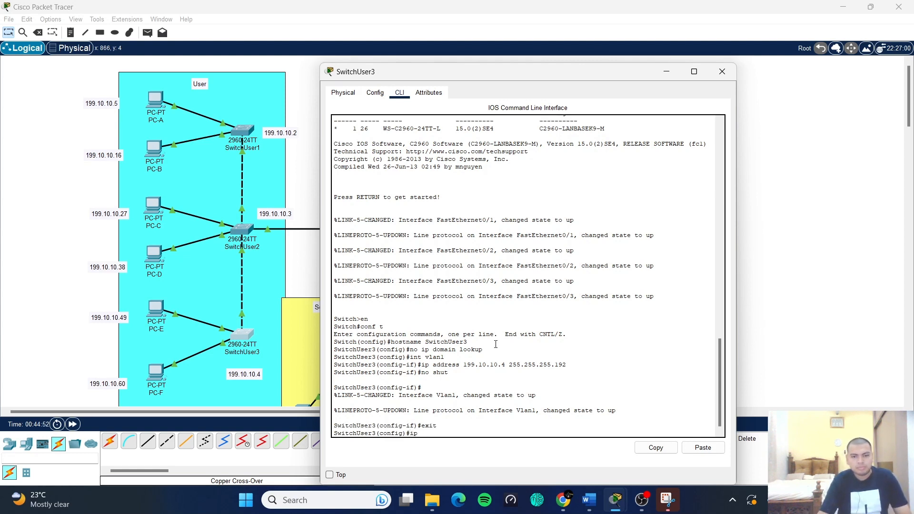
text( de)
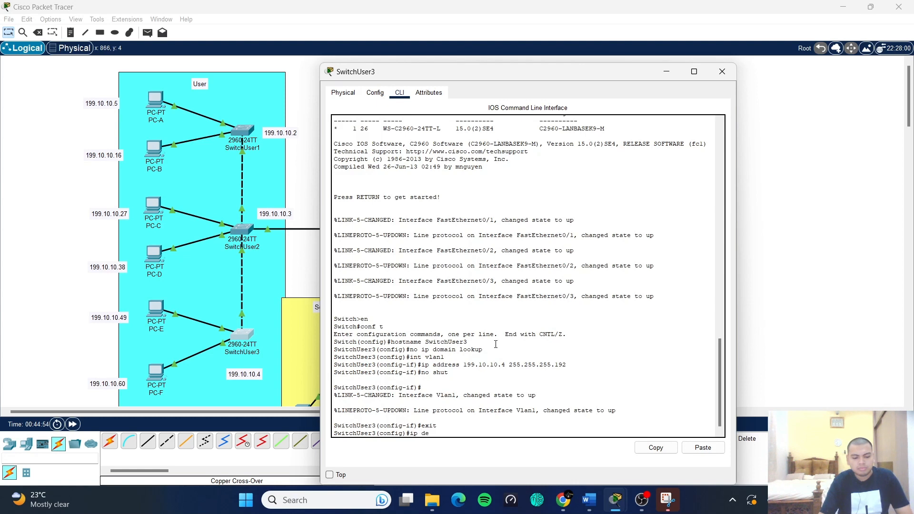
text(fault)
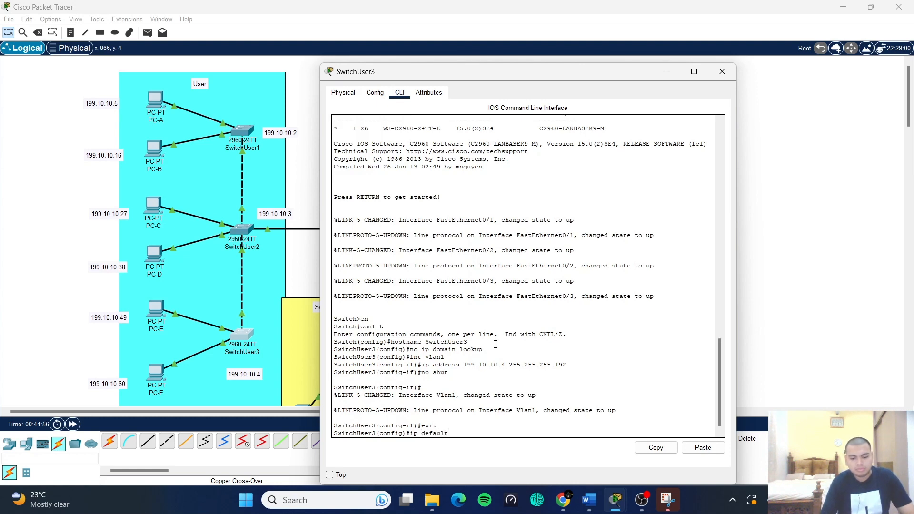
text(-gateway)
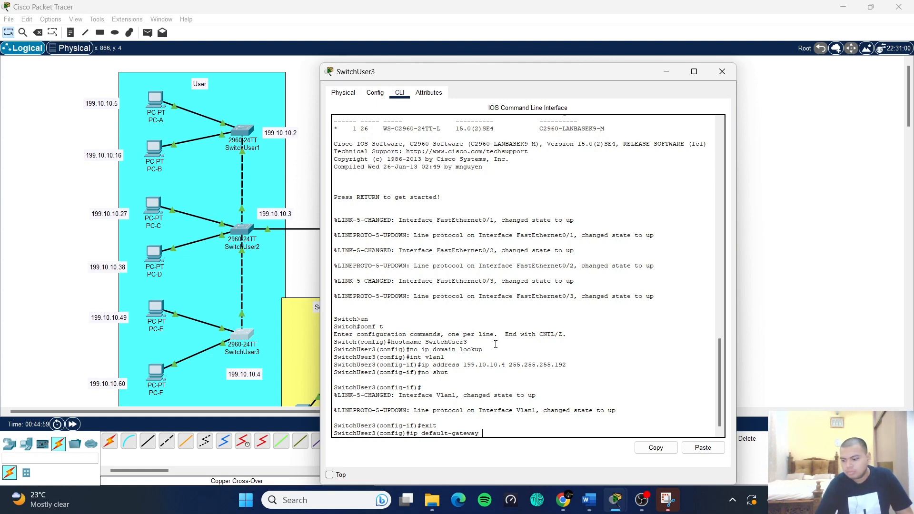
text( 199.10.)
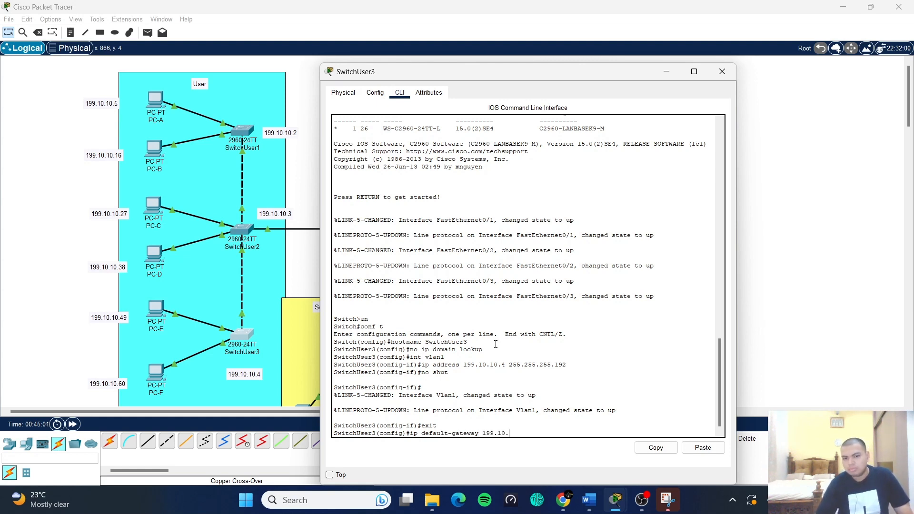
text(10.1)
key(Return)
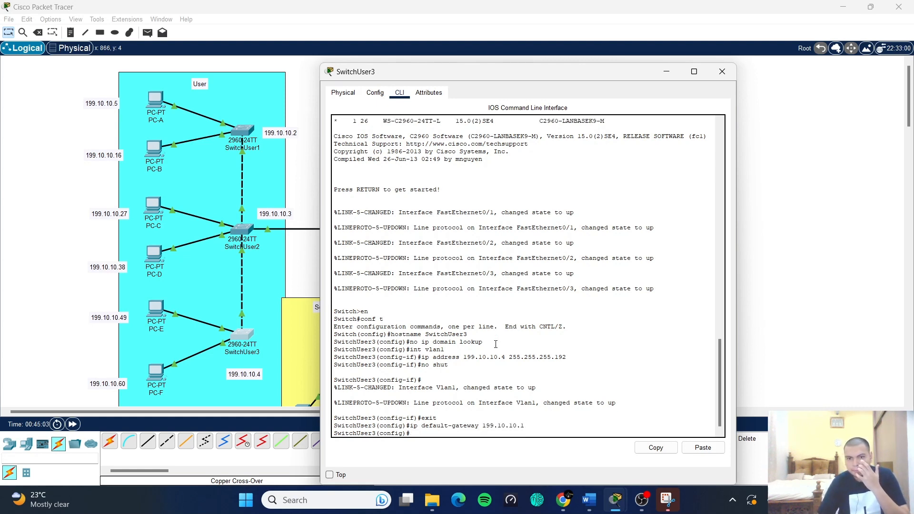
- Exit configuration mode and copy the running-config to startup-config
text(exit)
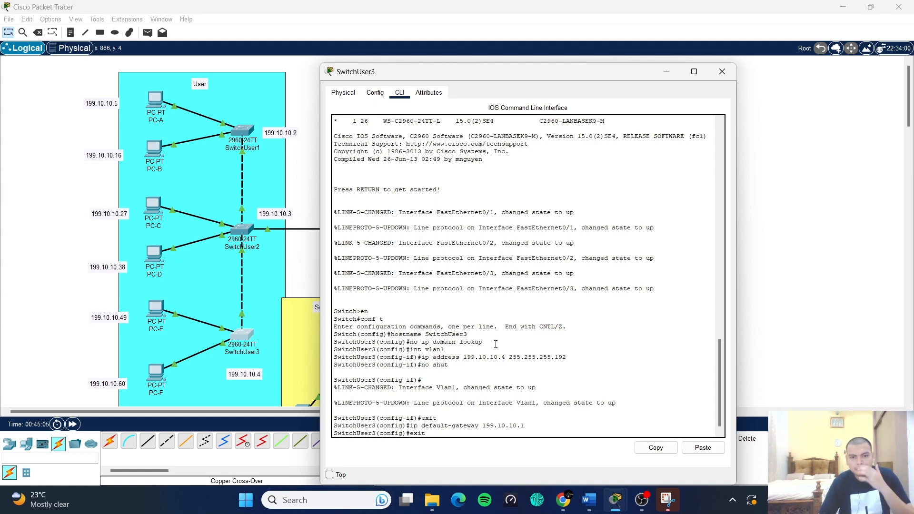
key(Return)
key(Return)
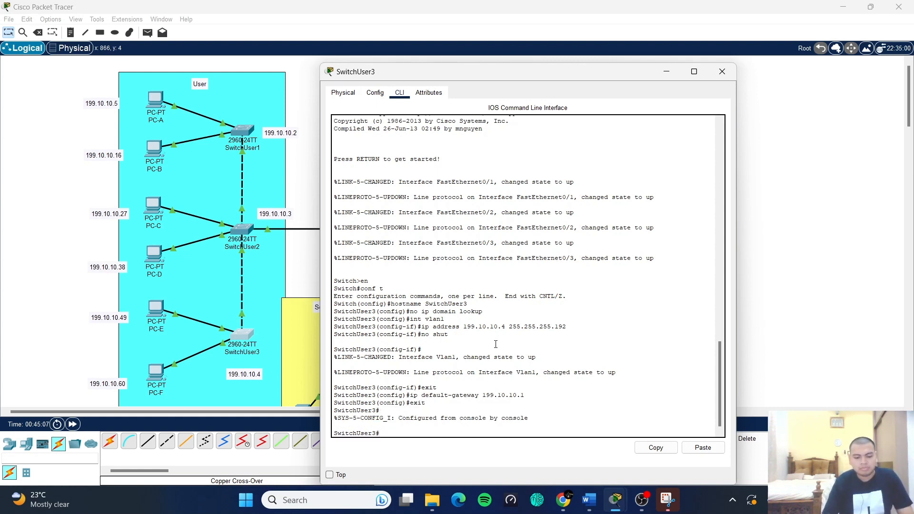
text(copy ru)
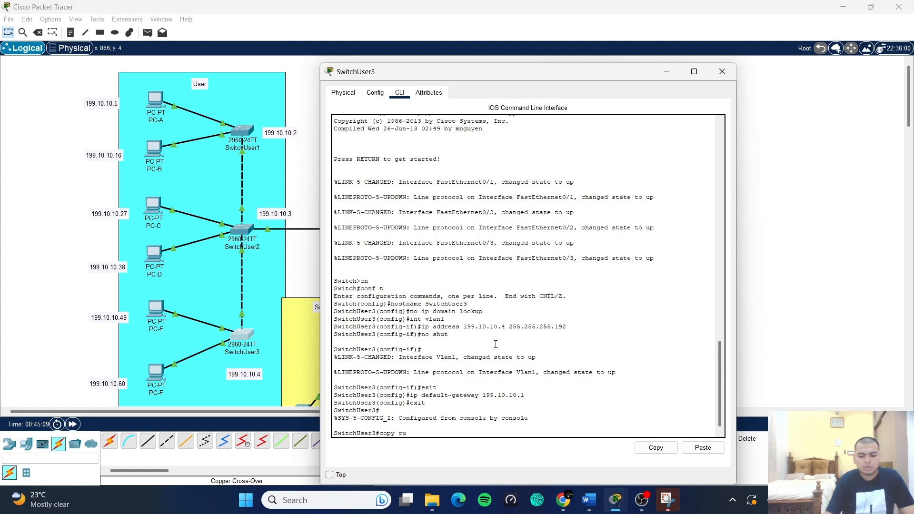
text(nning-)
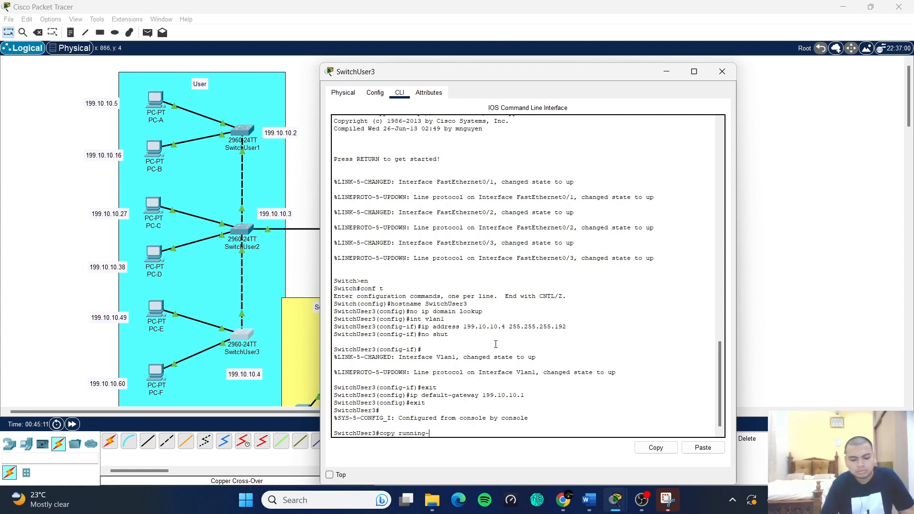
text(config s)
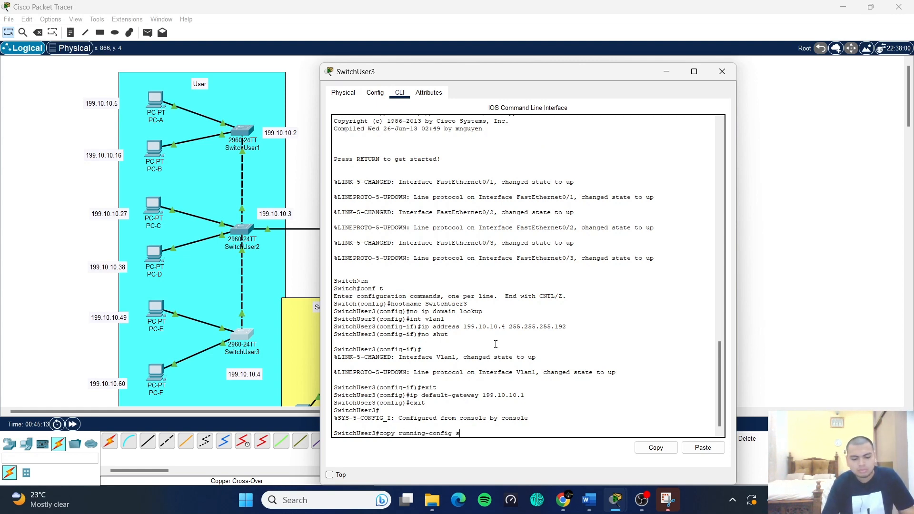
text(tart)
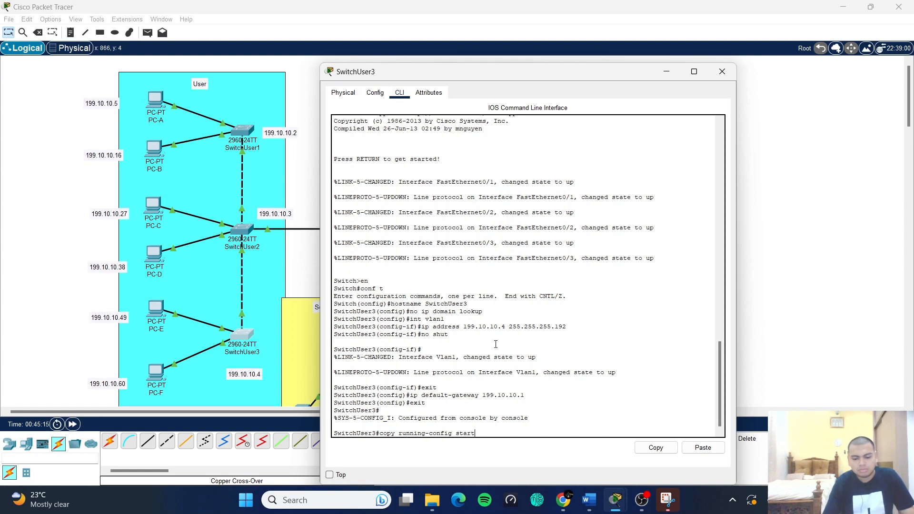
text(up-config)
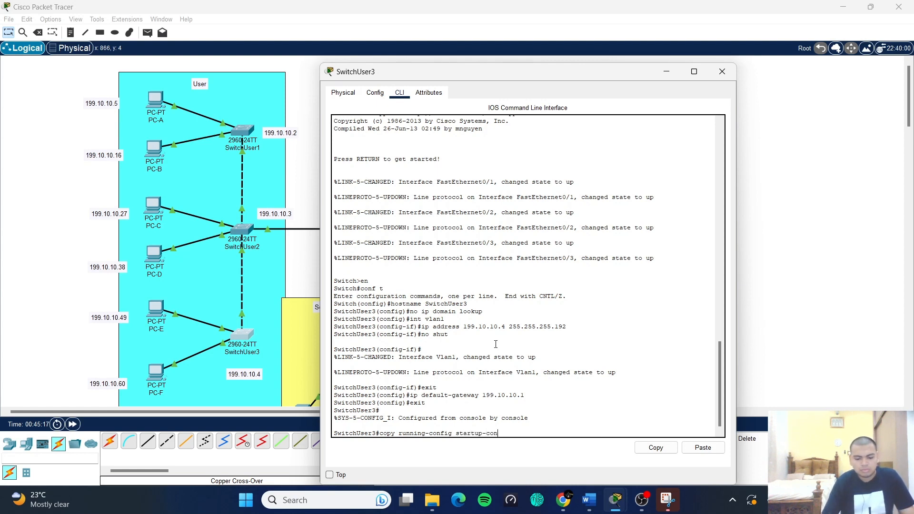
key(Return)
key(Return)
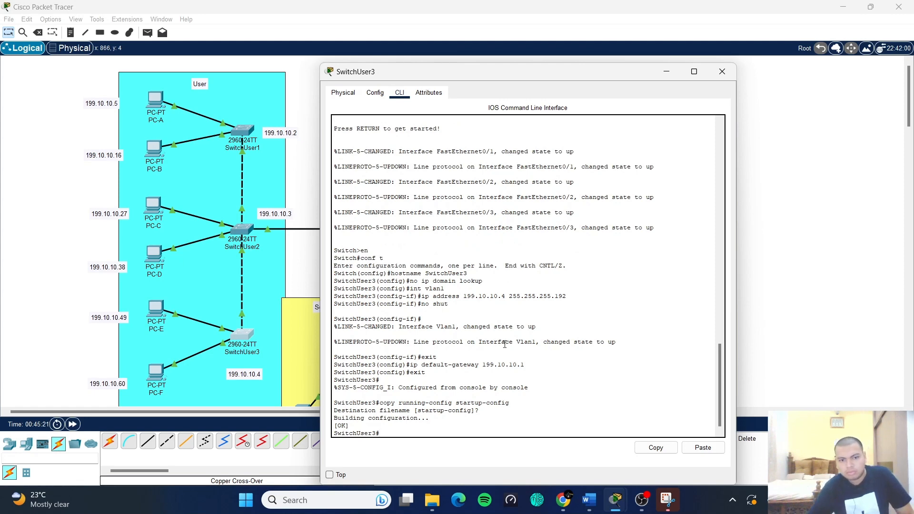
key(Return)
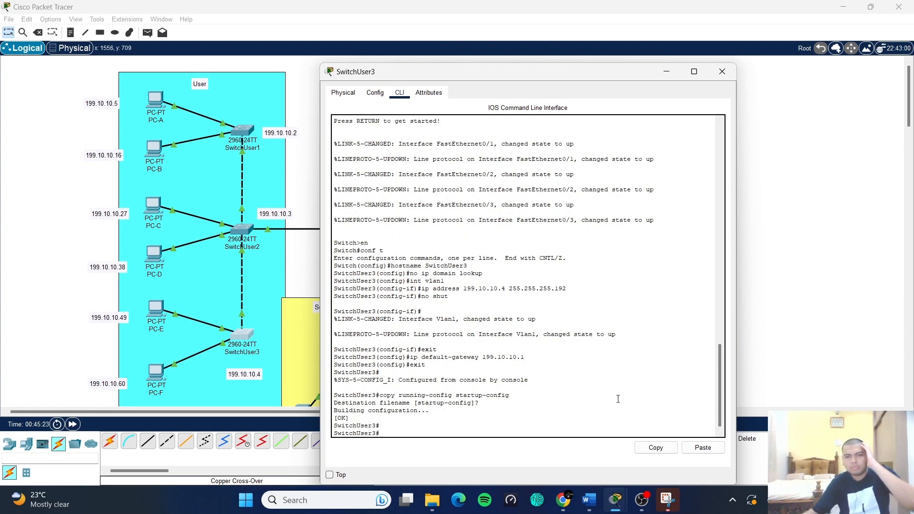
- Close SwitchUser3 and bring up the server switch's CLI at a prompt
click(722, 71)
scroll(600, 299, down, 3)
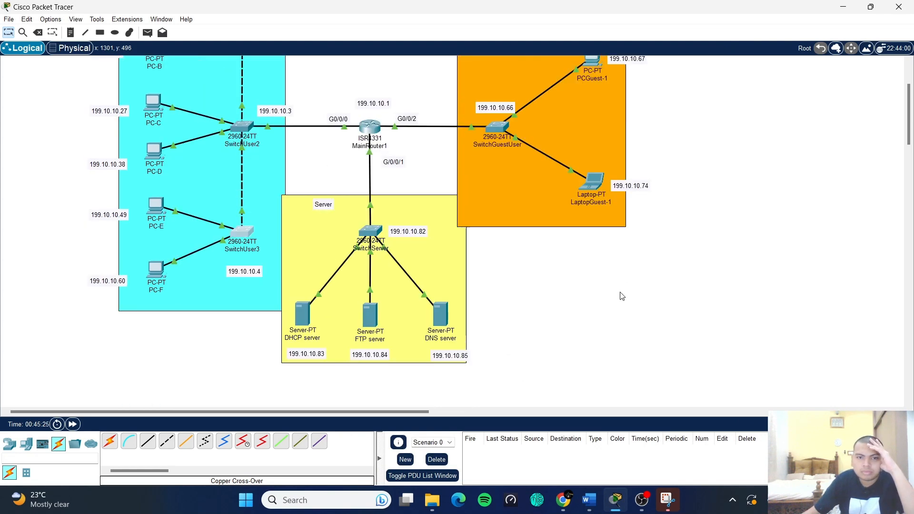
scroll(599, 298, up, 3)
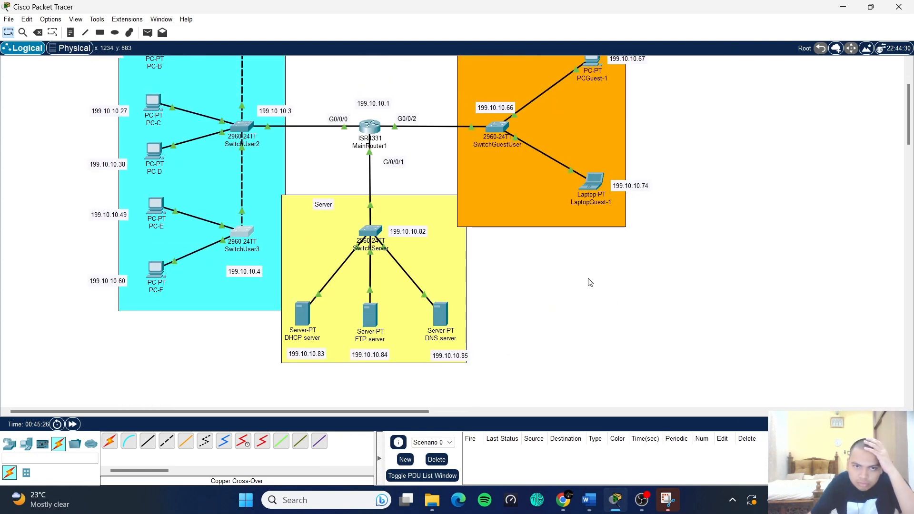
click(374, 233)
drag(425, 75, 587, 49)
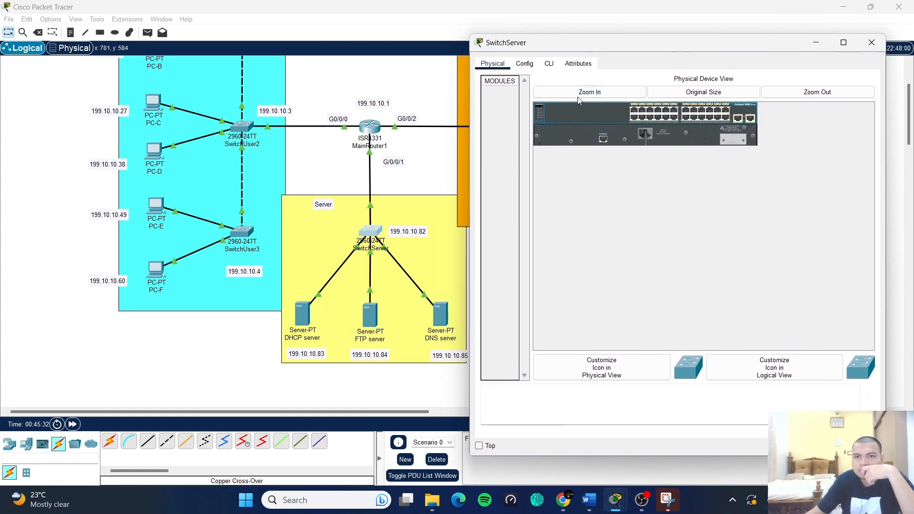
click(549, 64)
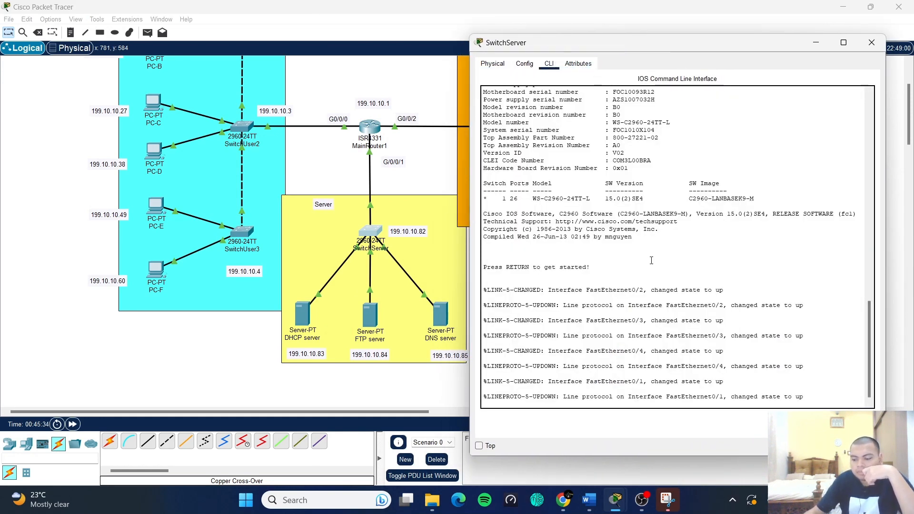
key(Return)
- Set hostname SwitchServer, disable ip domain lookup, and begin entering int vlan1
text(e)
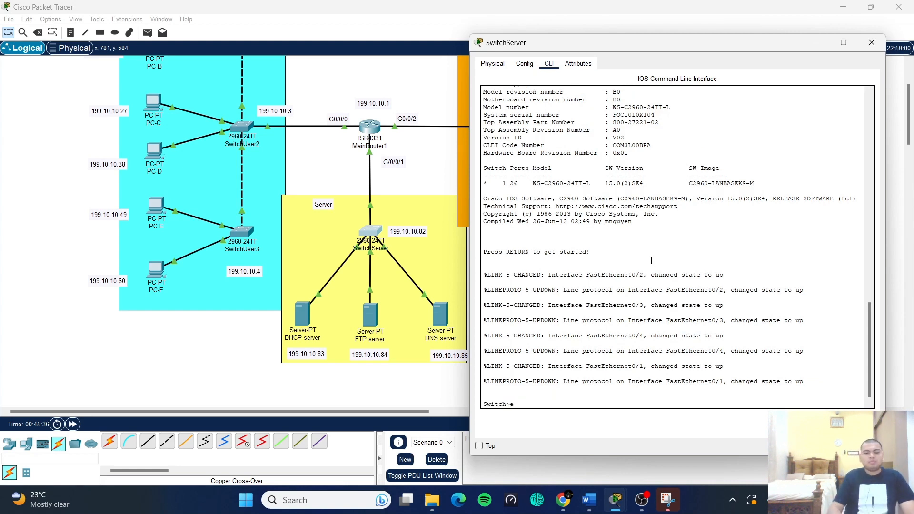
text(n)
key(Return)
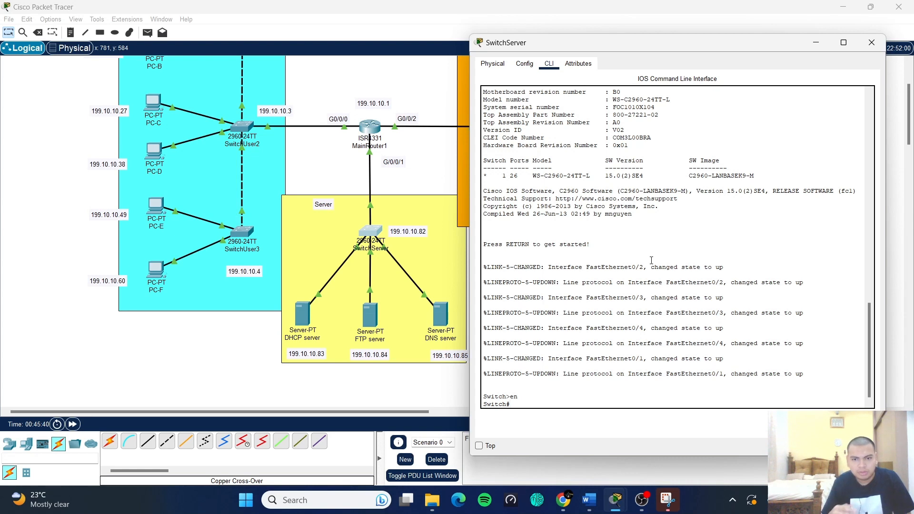
text(conf )
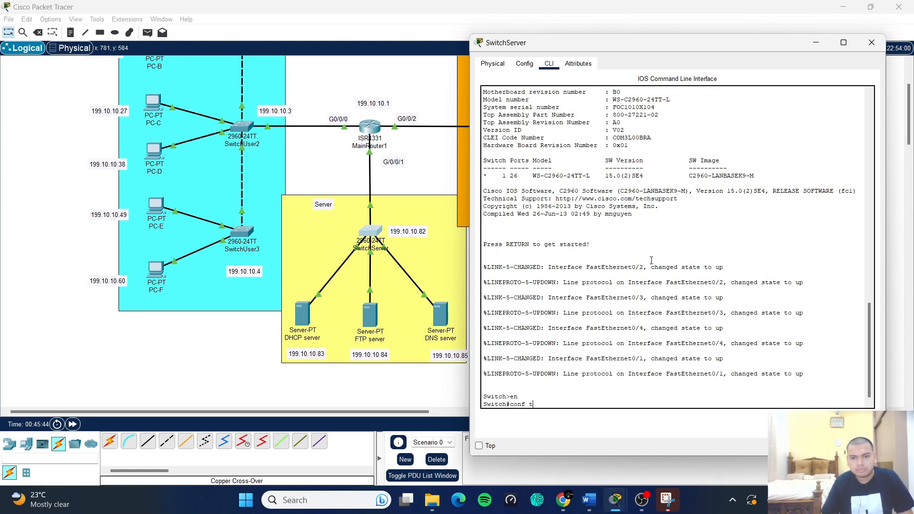
text(t)
key(Return)
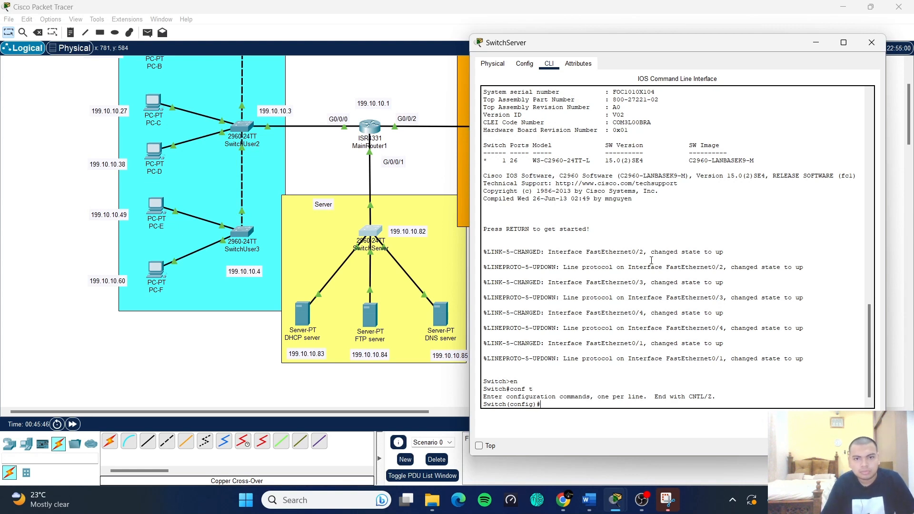
text(hostab)
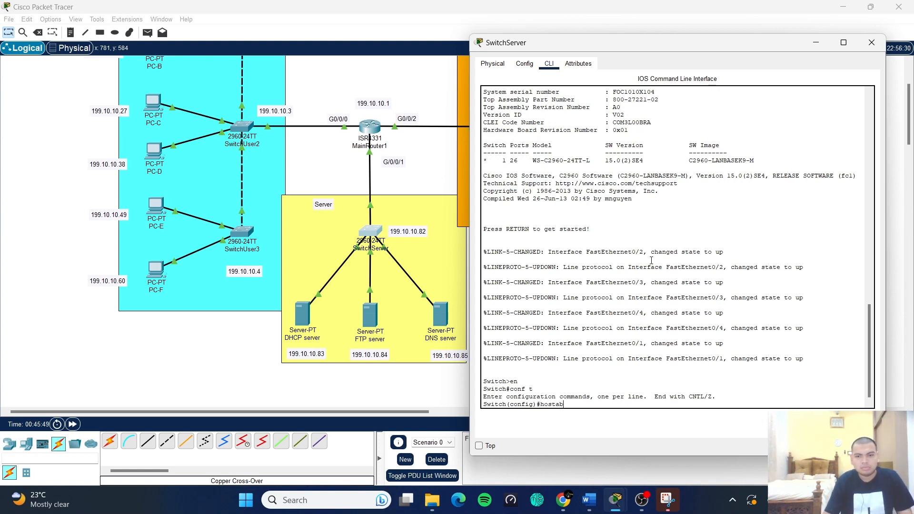
key(BackSpace)
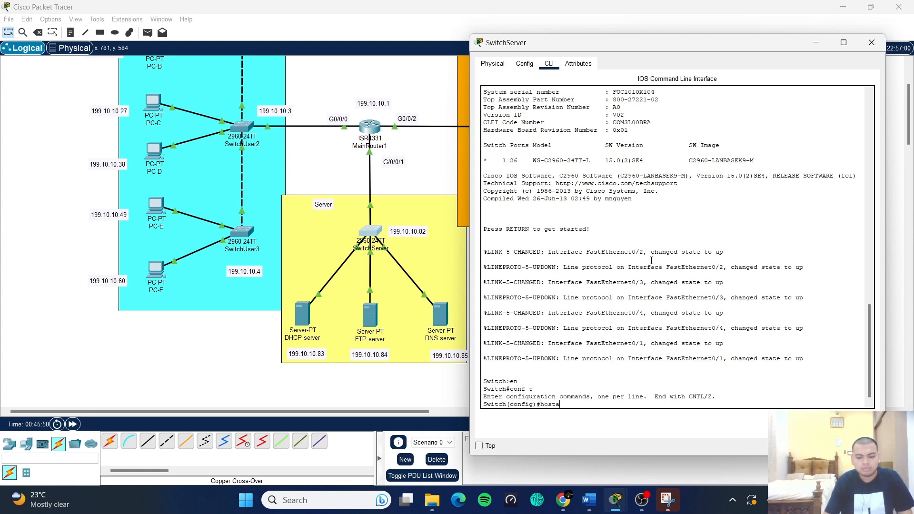
key(BackSpace)
text(name)
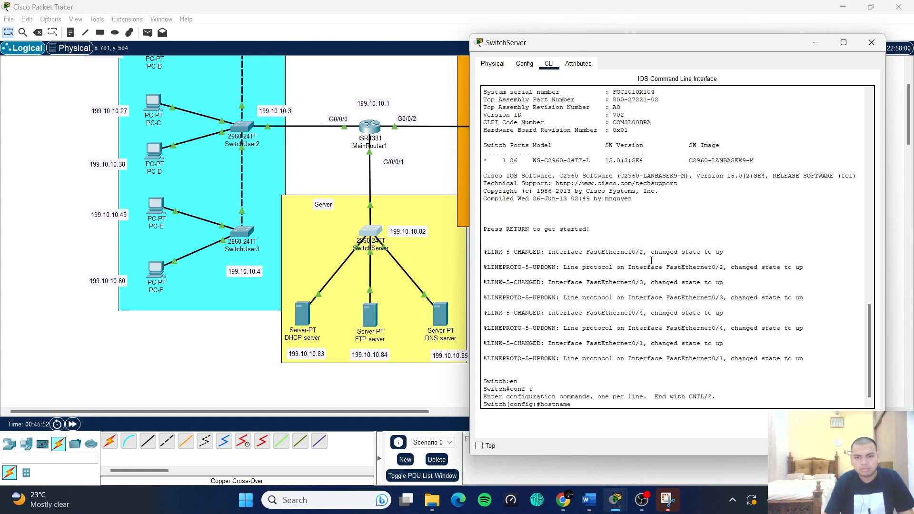
text( Switch)
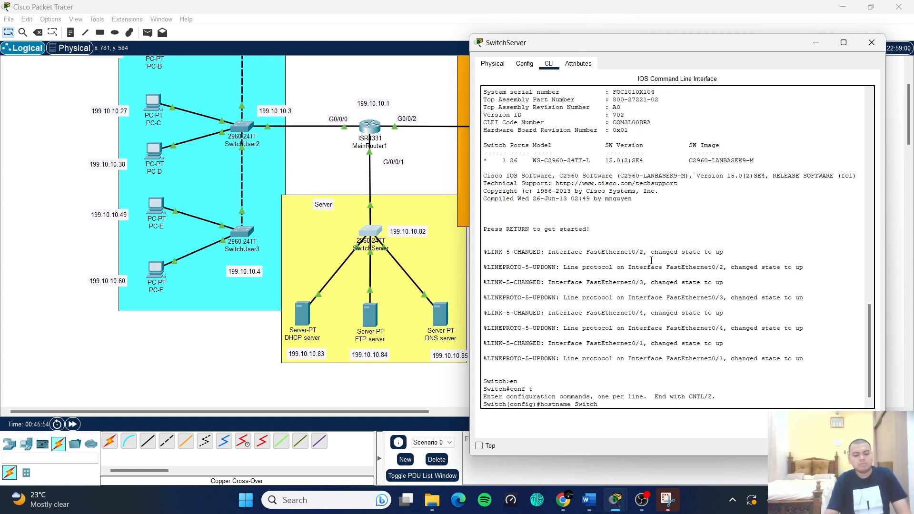
text(Server)
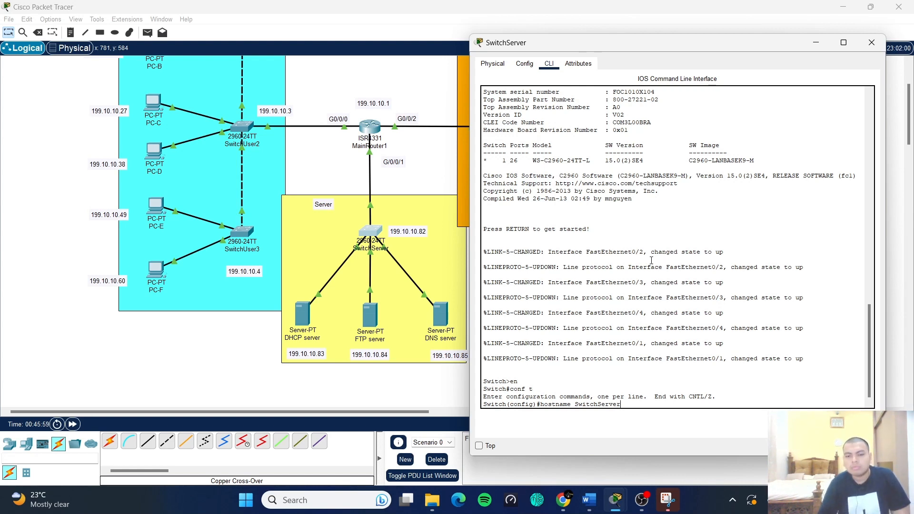
key(Return)
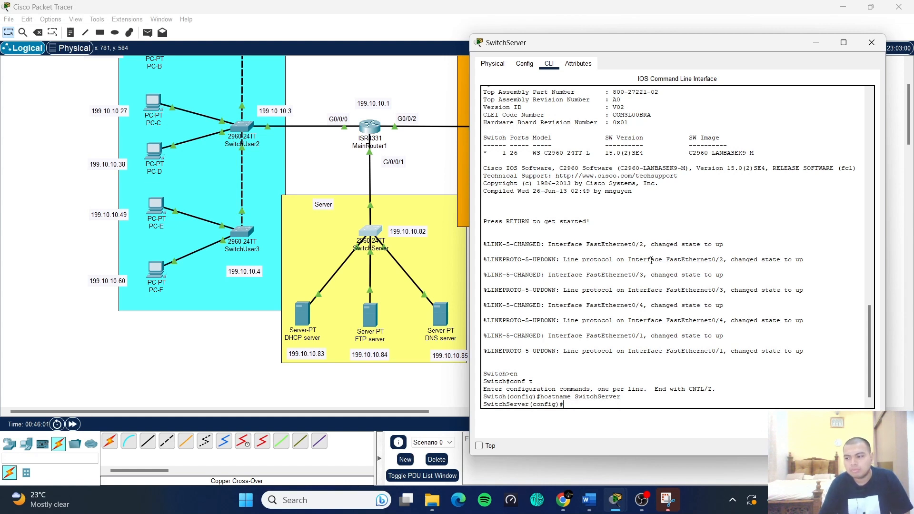
text(no ip di)
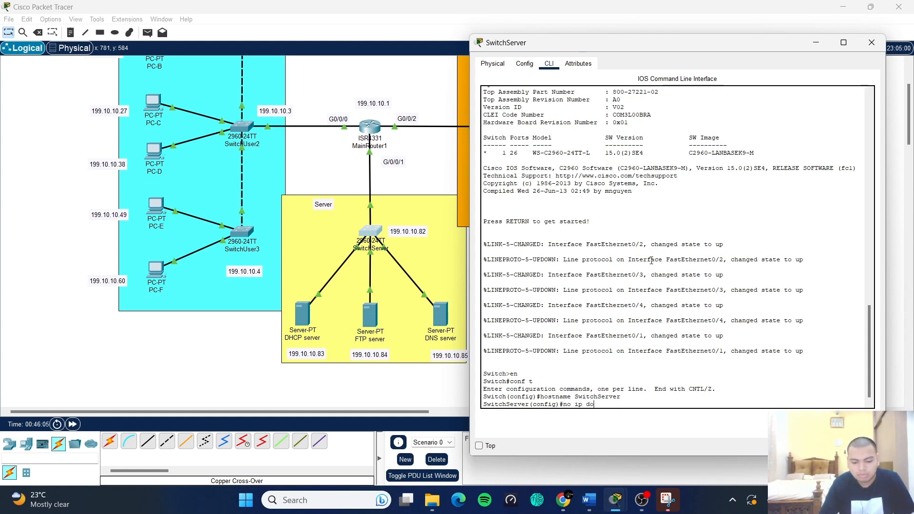
text(main looku)
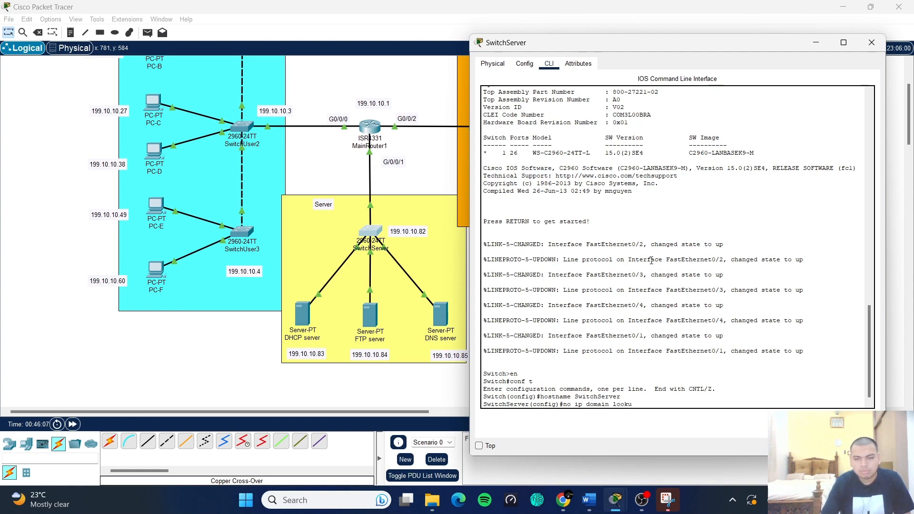
text(p)
key(Return)
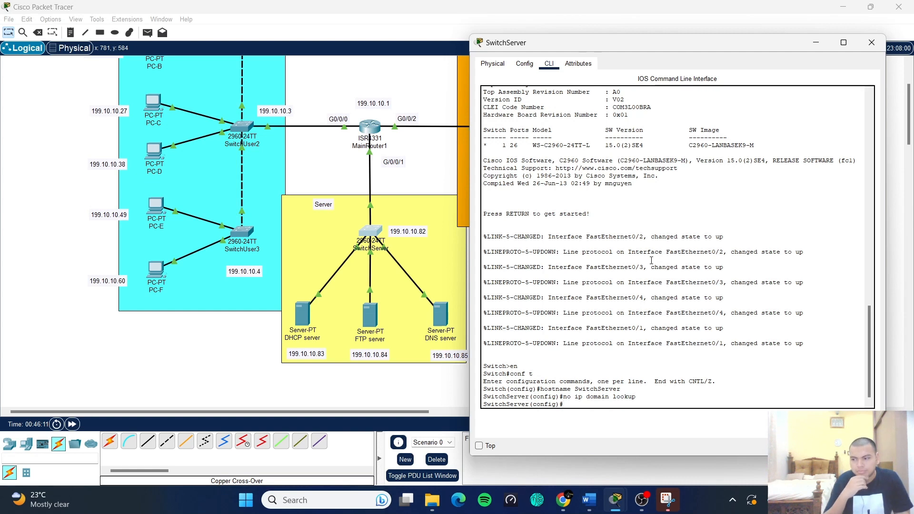
text(int vlan)
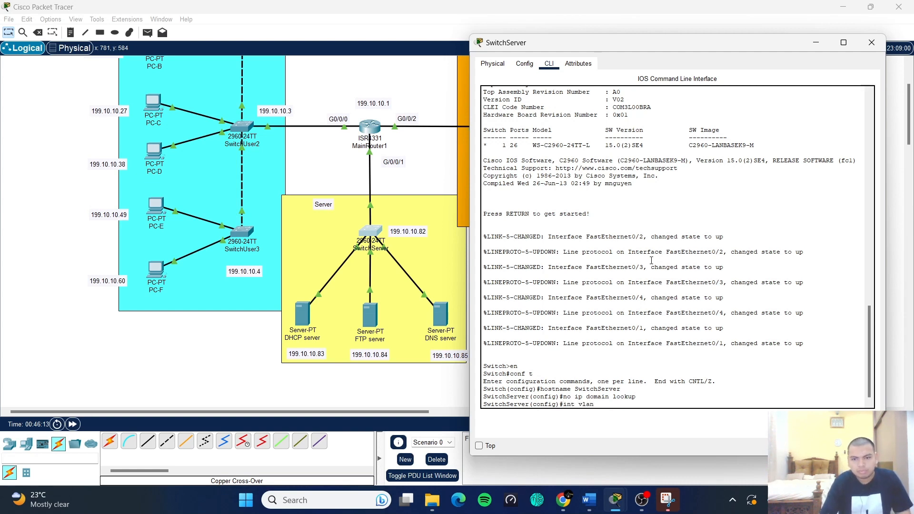
text(1)
- Enter Vlan1 configuration and type ip address 199.10.10.82 255.255.255.248 without applying it
key(Return)
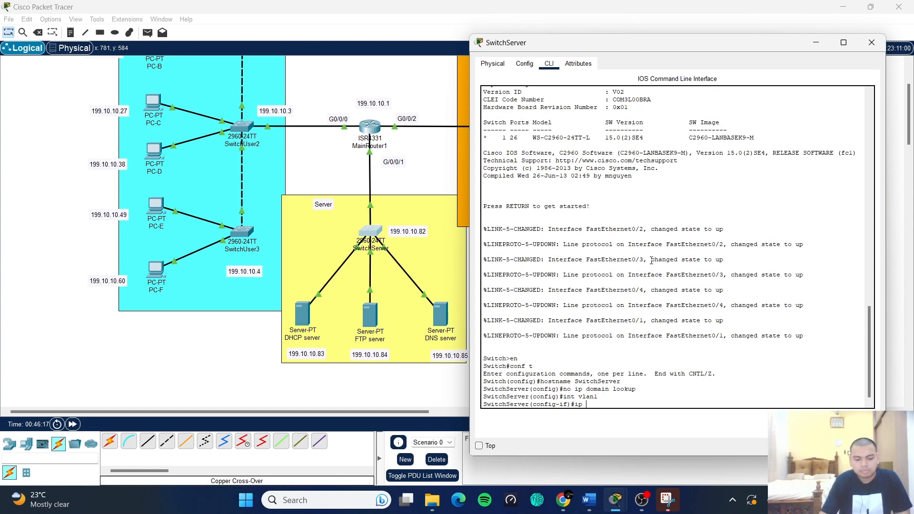
text(ip address)
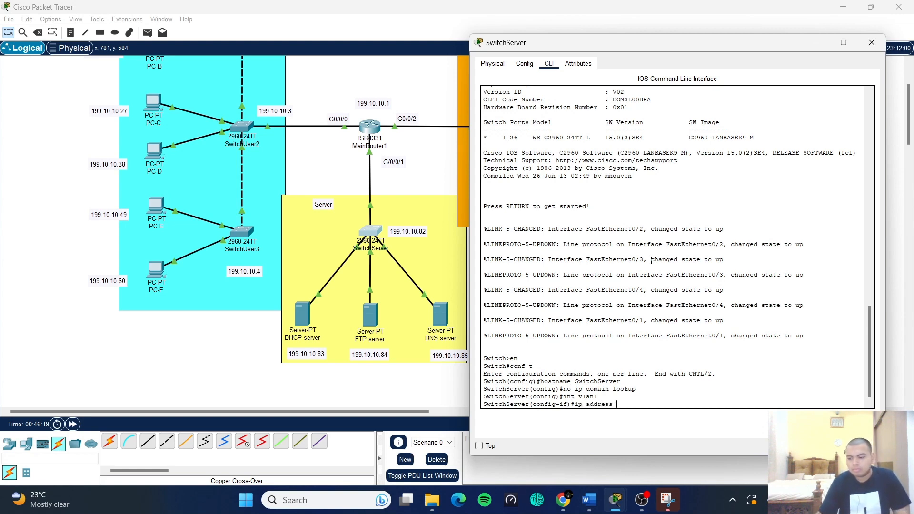
text( 199.10.10)
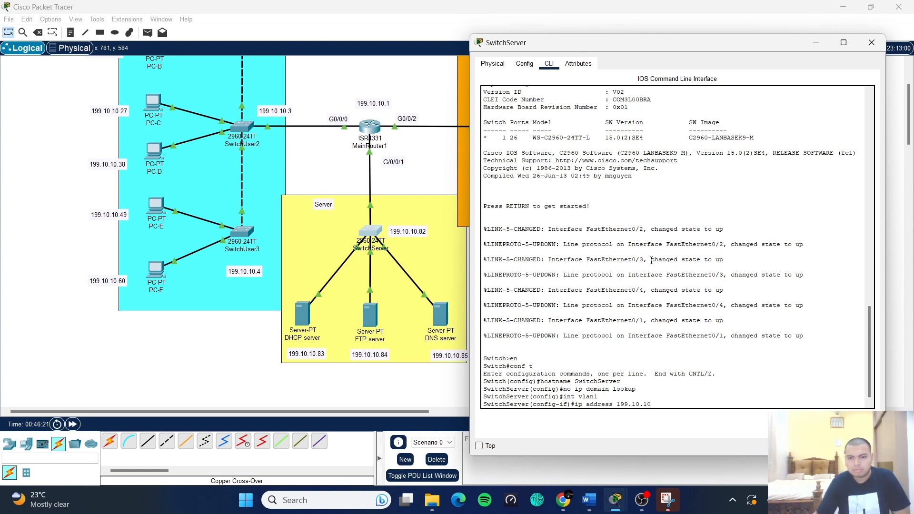
text(.)
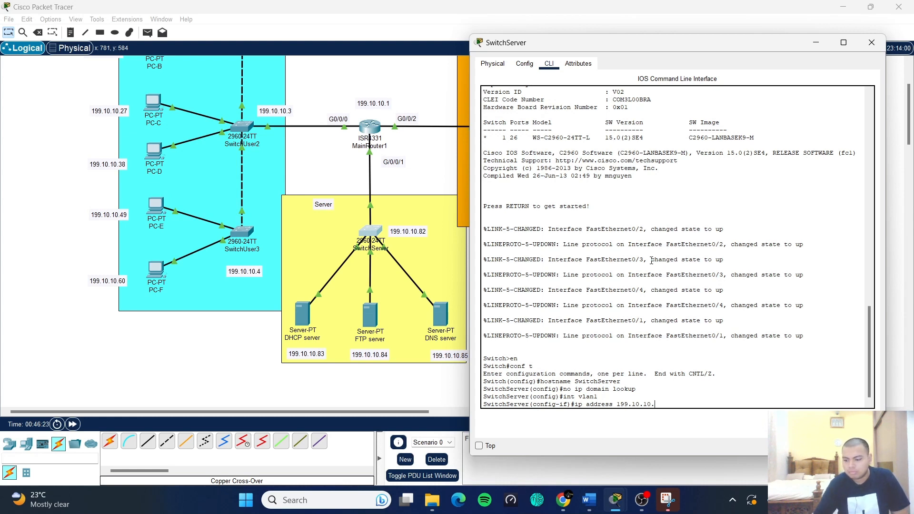
text(82 2)
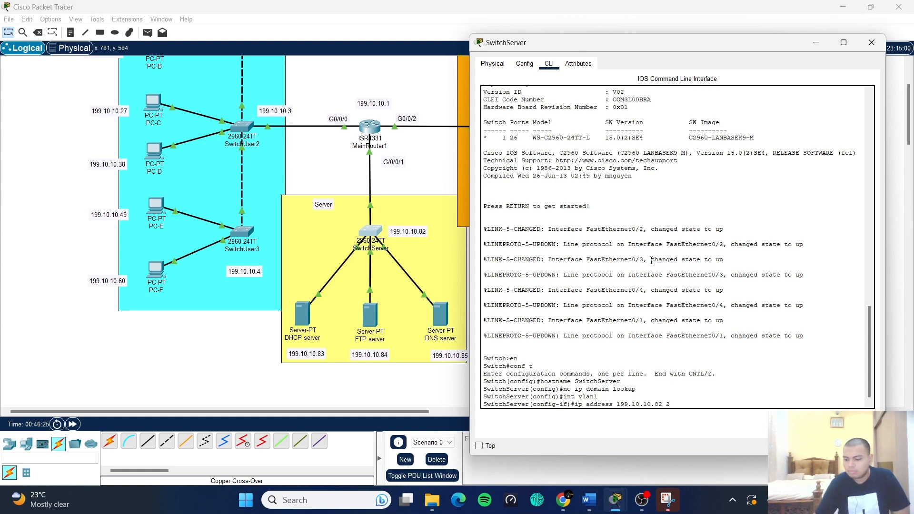
text(55.255.255.)
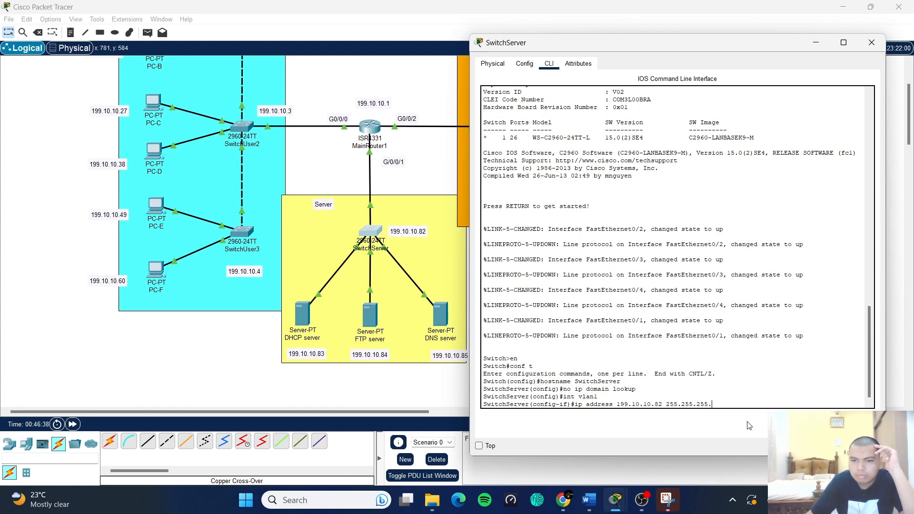
text(8)
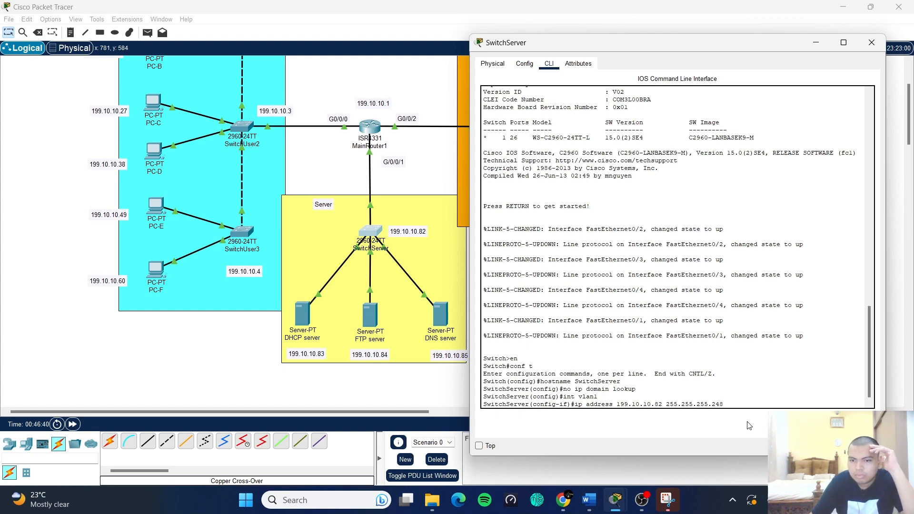
click(589, 500)
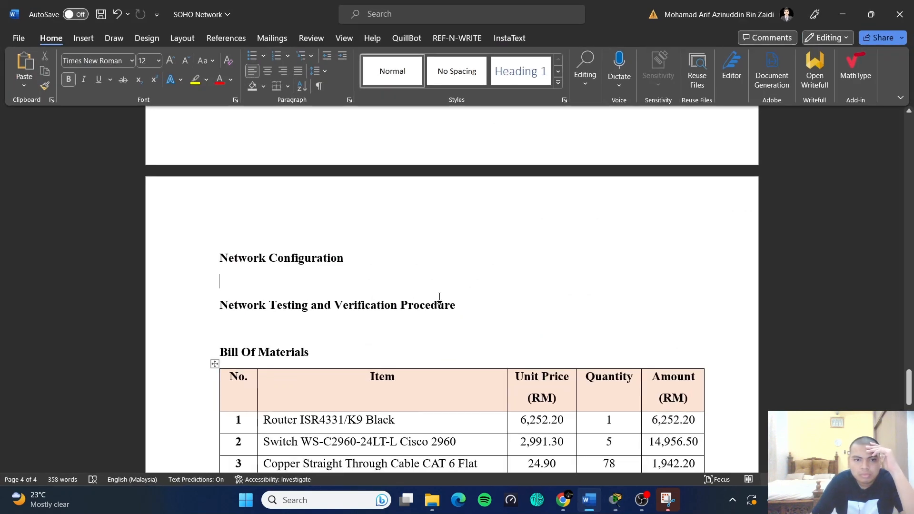
scroll(439, 297, up, 20)
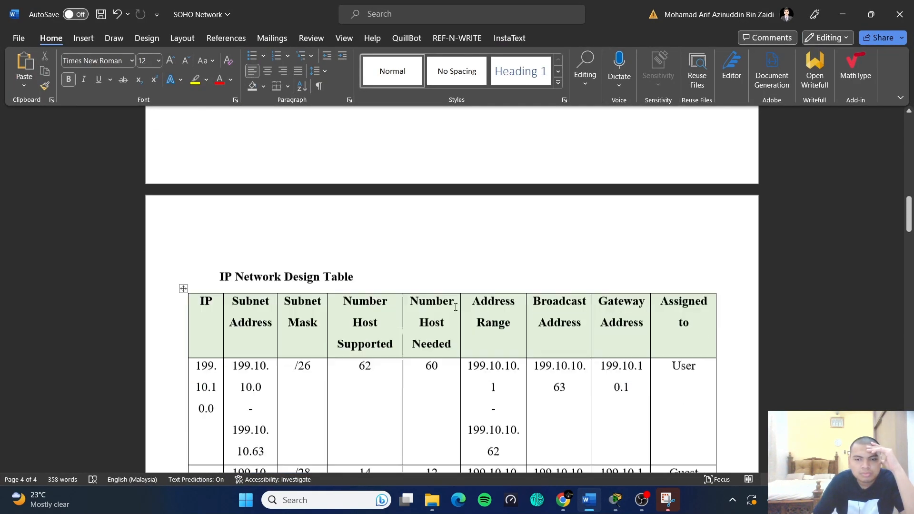
scroll(455, 307, down, 5)
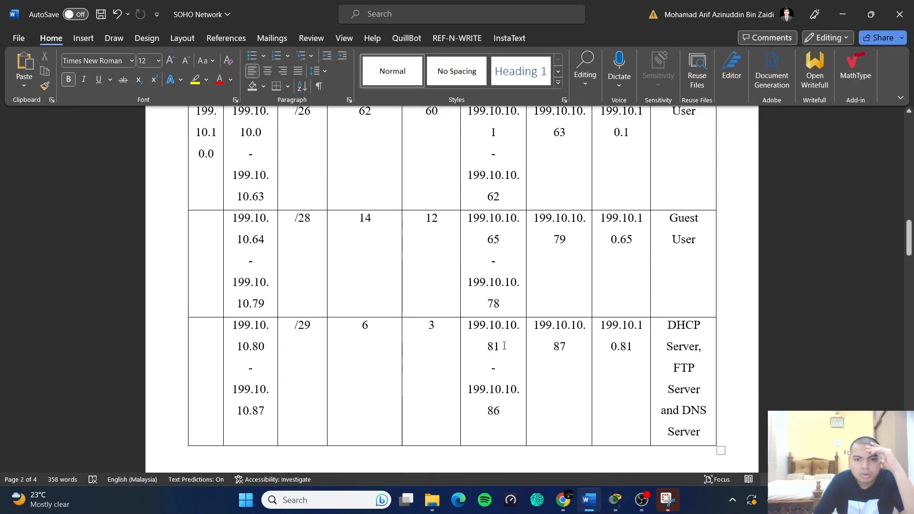
scroll(504, 346, up, 1)
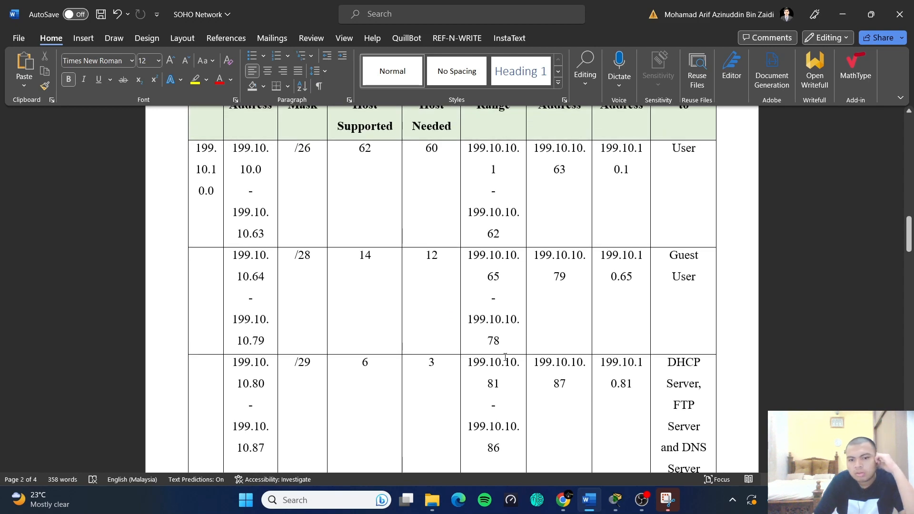
scroll(521, 364, up, 1)
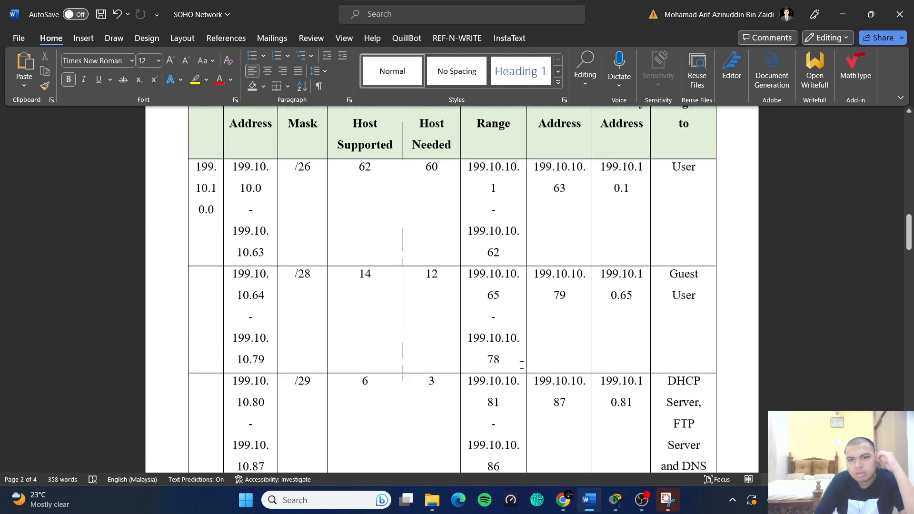
scroll(522, 366, up, 1)
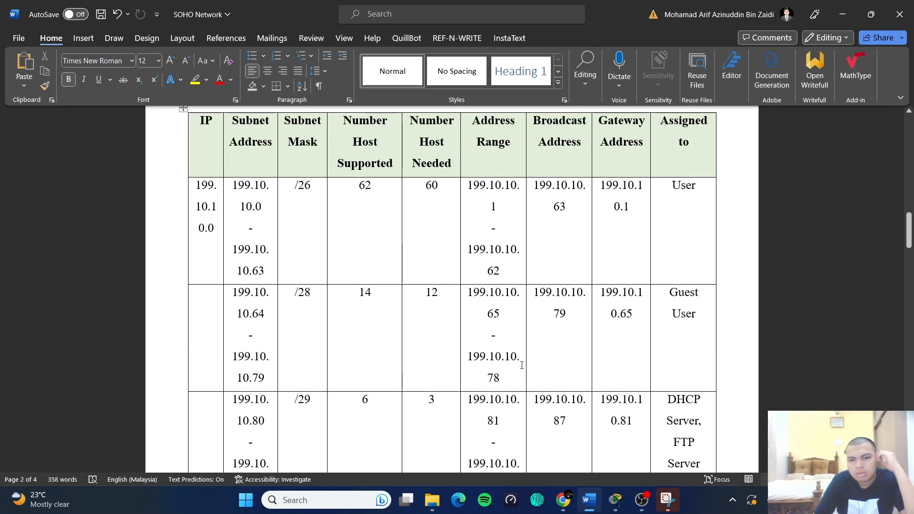
scroll(522, 365, down, 2)
click(836, 14)
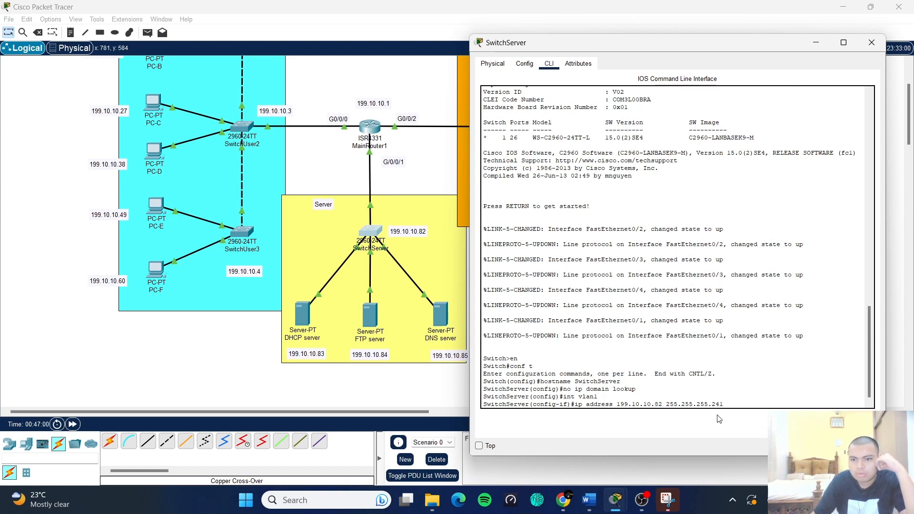
- Correct the line to 199.10.10.81 255.255.255.248 and apply it to Vlan1
key(BackSpace)
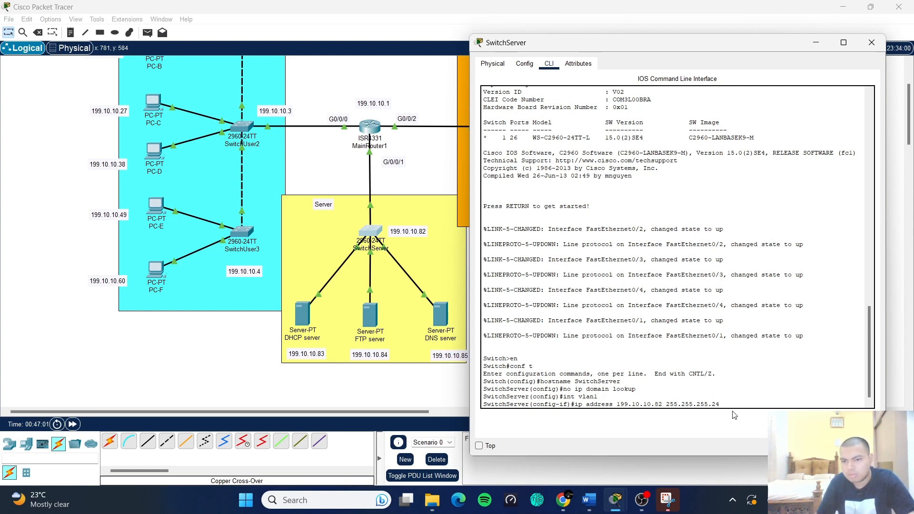
text(8)
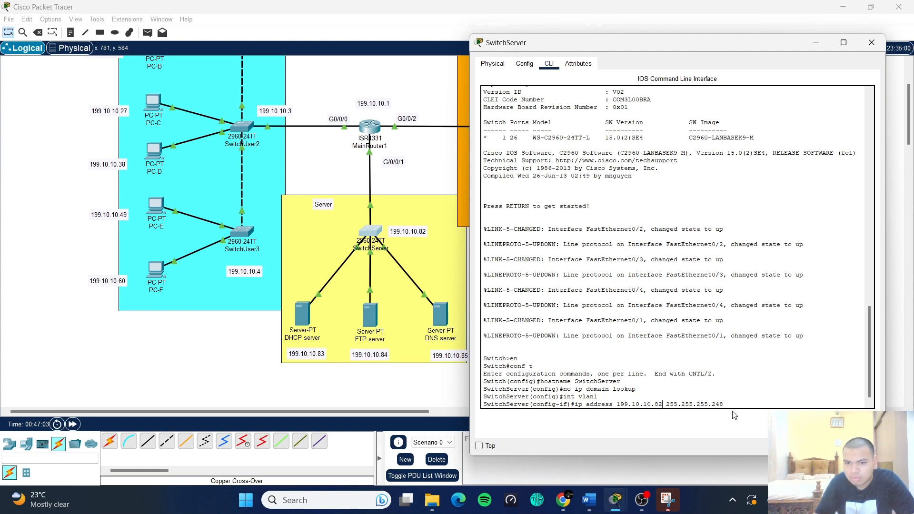
key(BackSpace)
text(1)
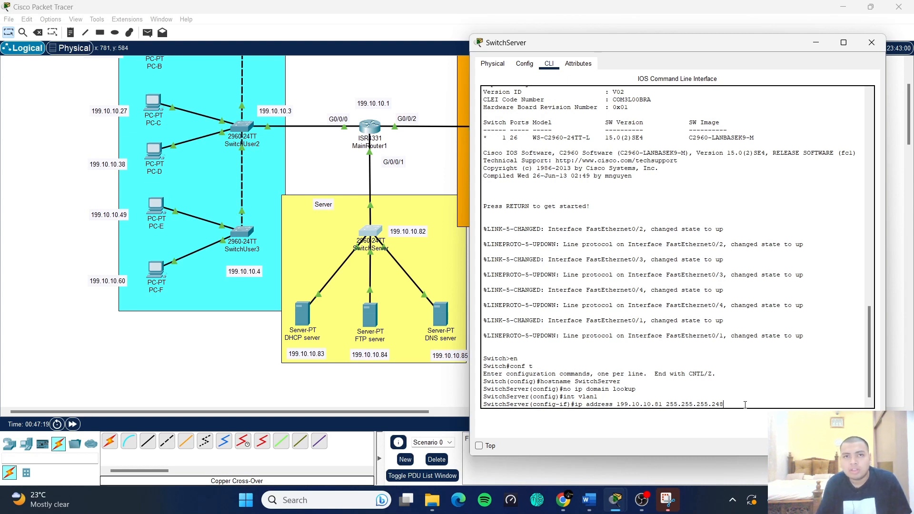
key(Return)
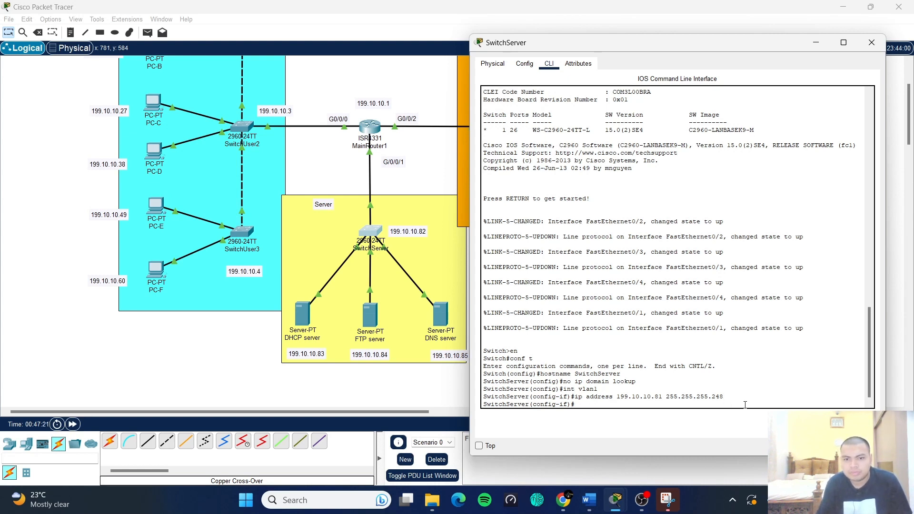
- Change the canvas label 199.10.10.82 to 199.10.10.81, then bring back the SwitchServer CLI
click(420, 235)
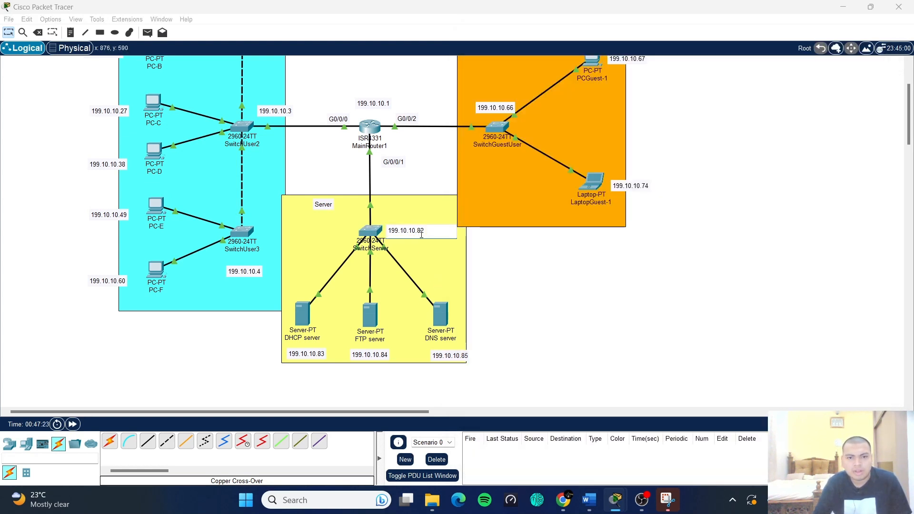
key(BackSpace)
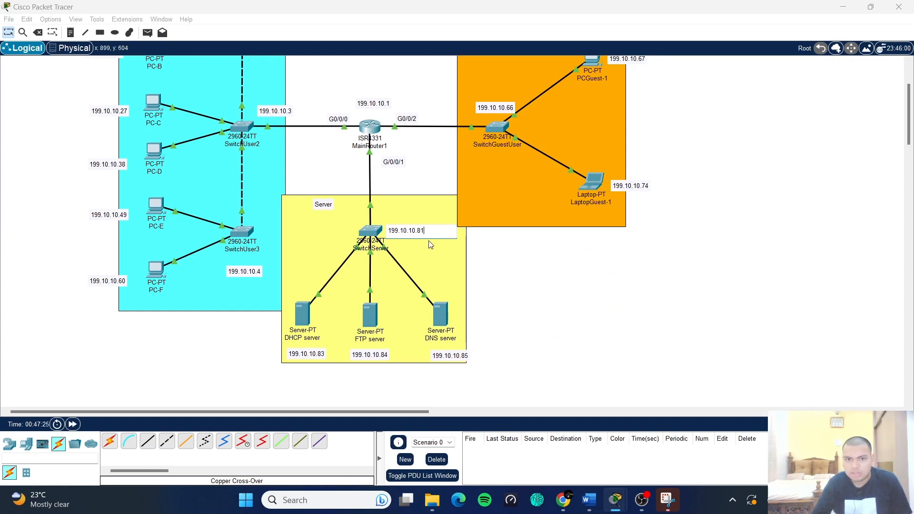
click(545, 284)
mouse_move(660, 502)
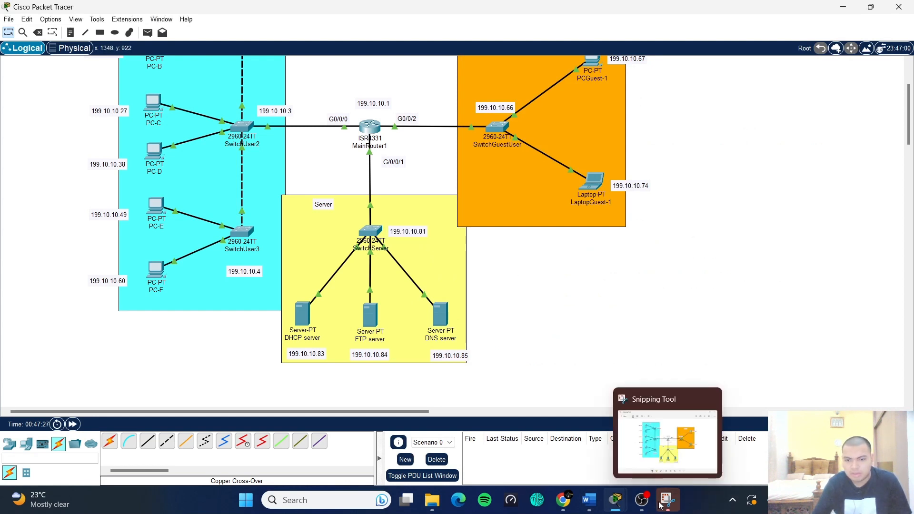
mouse_move(619, 500)
click(674, 433)
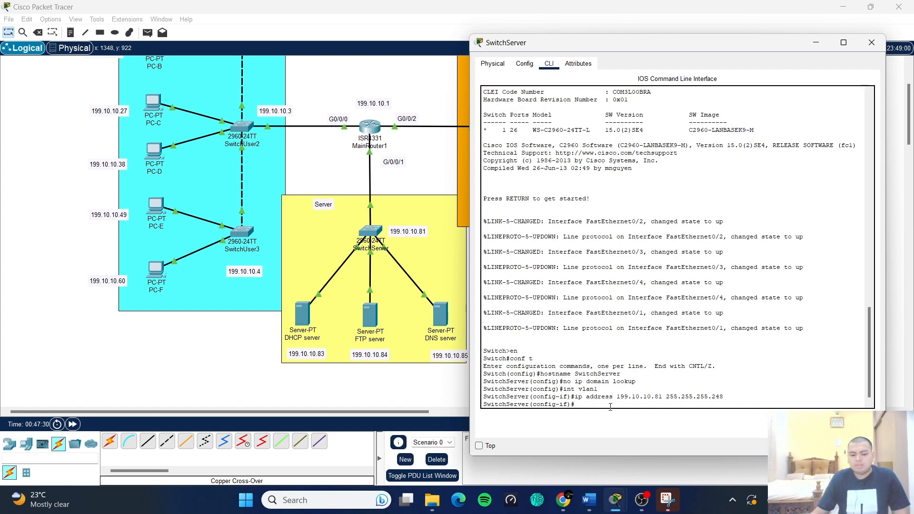
- Bring SwitchServer's Vlan1 interface up with no shut
text(no shut)
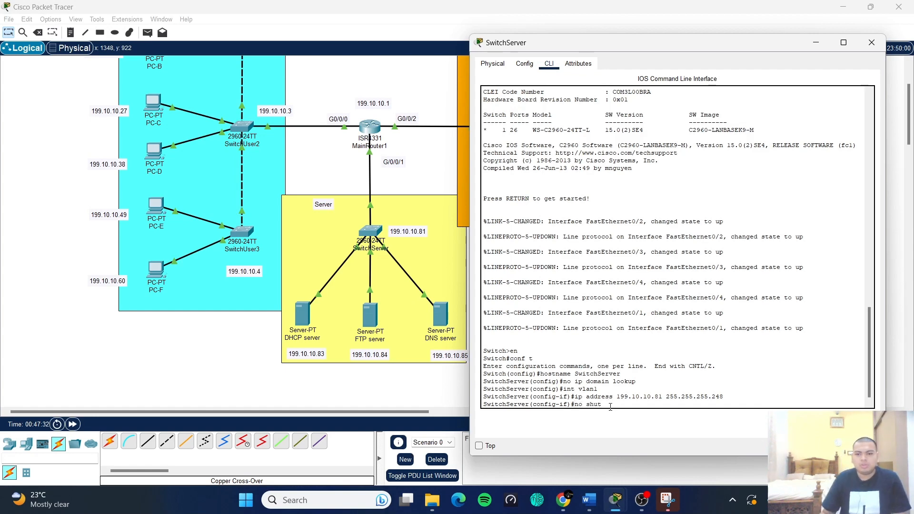
key(Return)
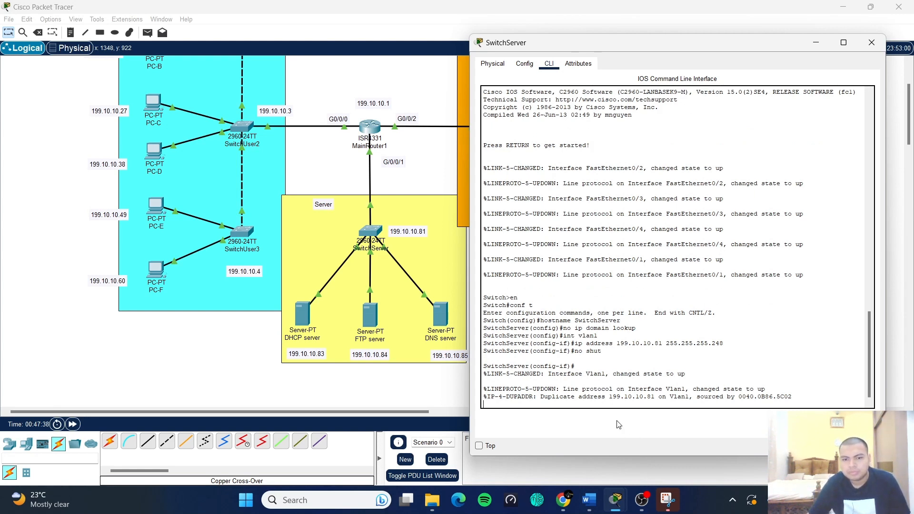
key(Return)
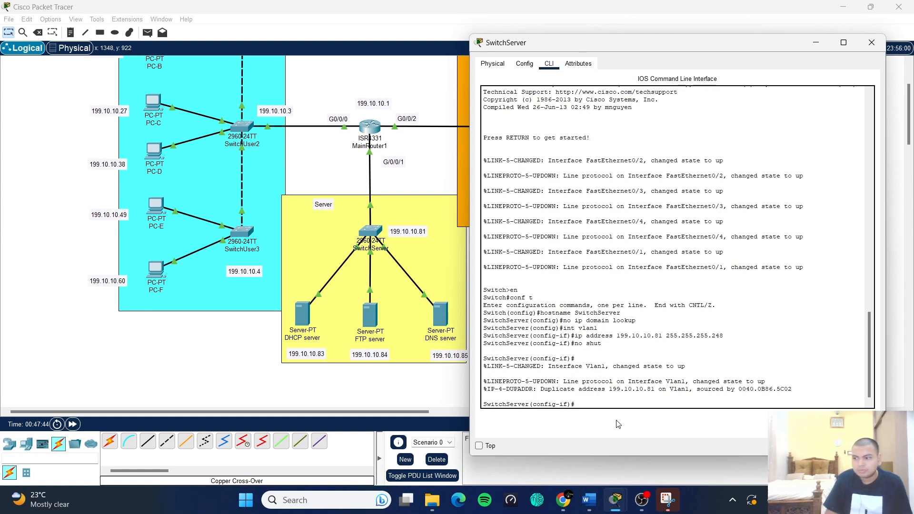
- Return to global configuration and set the default gateway to 199.10.10.81
text(exit)
key(Return)
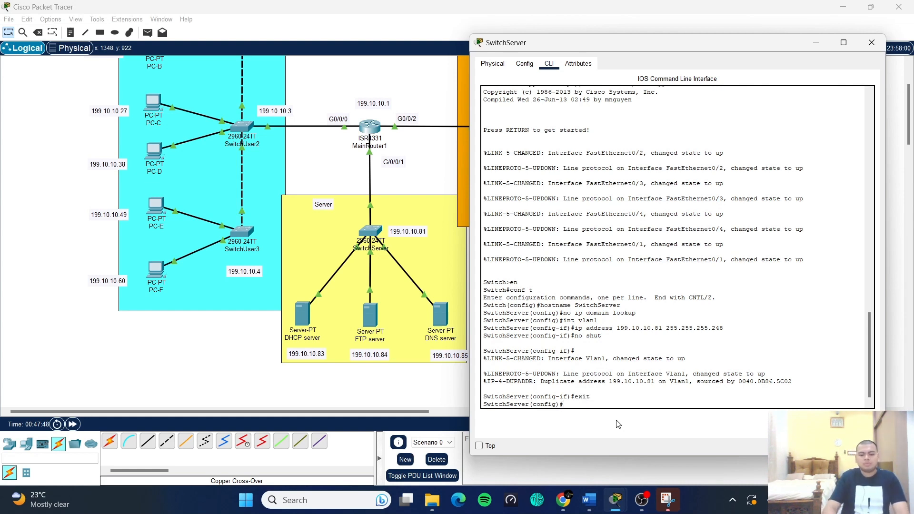
text(ip defa)
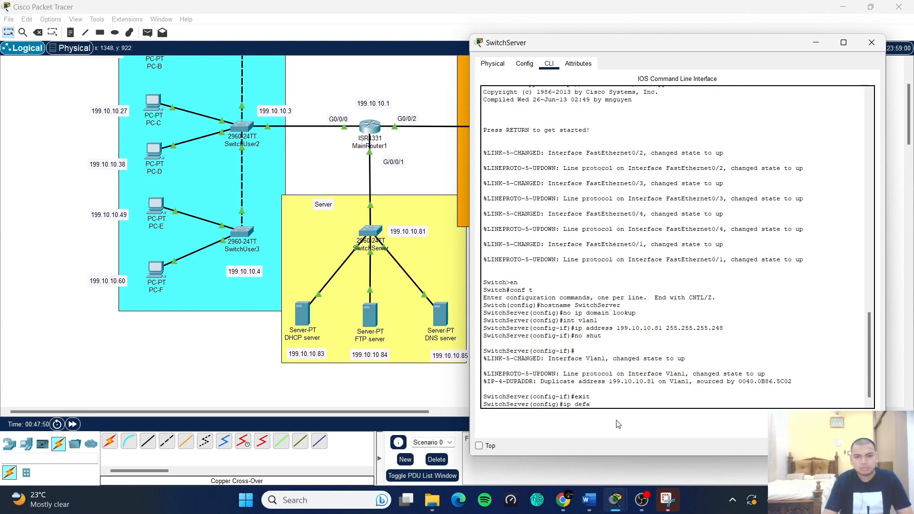
text(ultg)
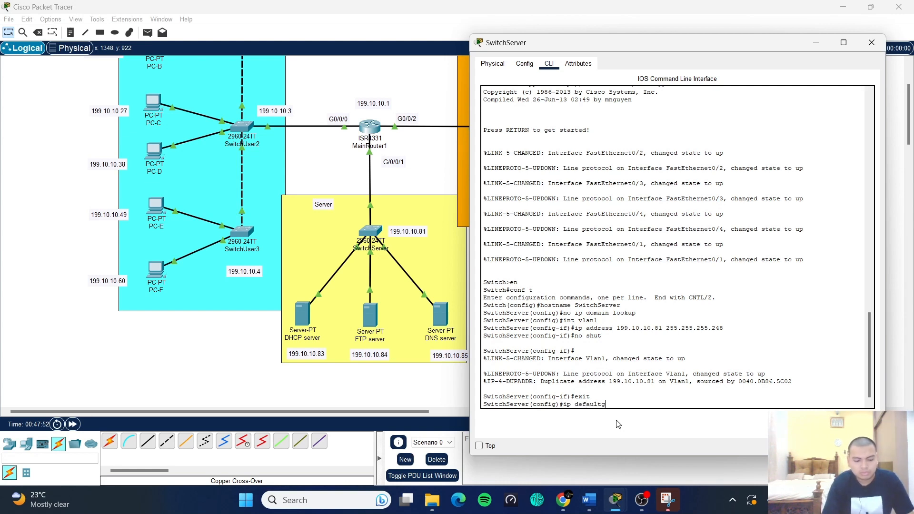
text(ayteway)
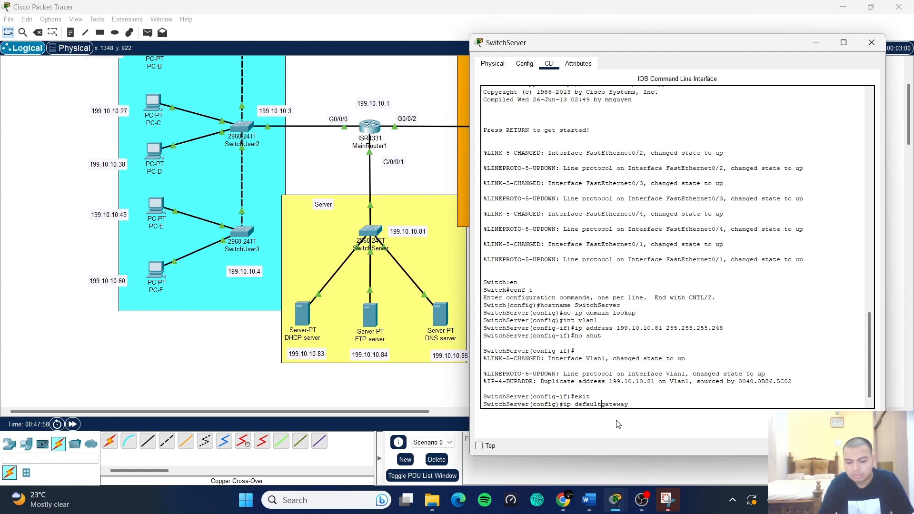
text(-)
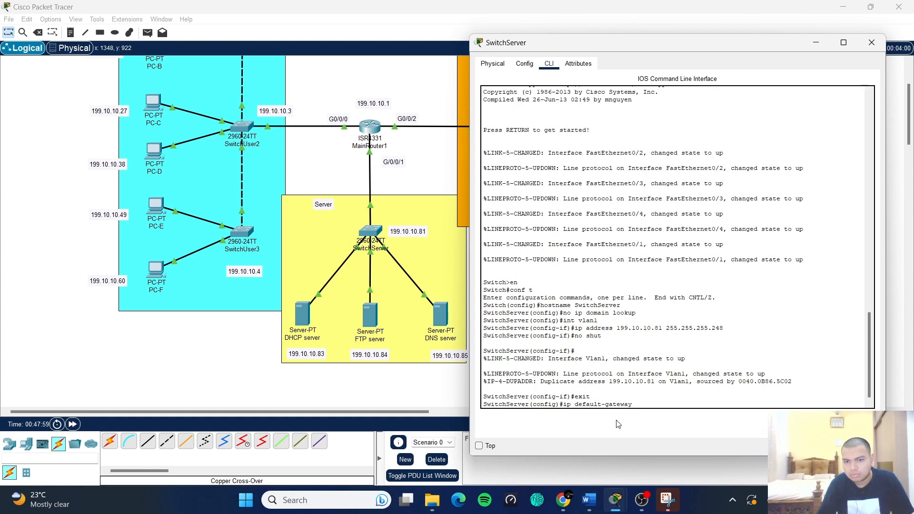
text(1)
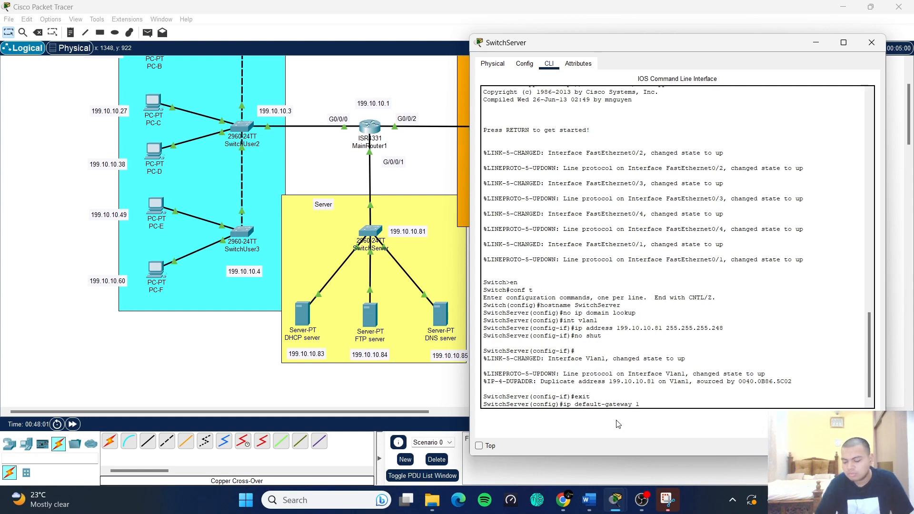
text(99.10.10)
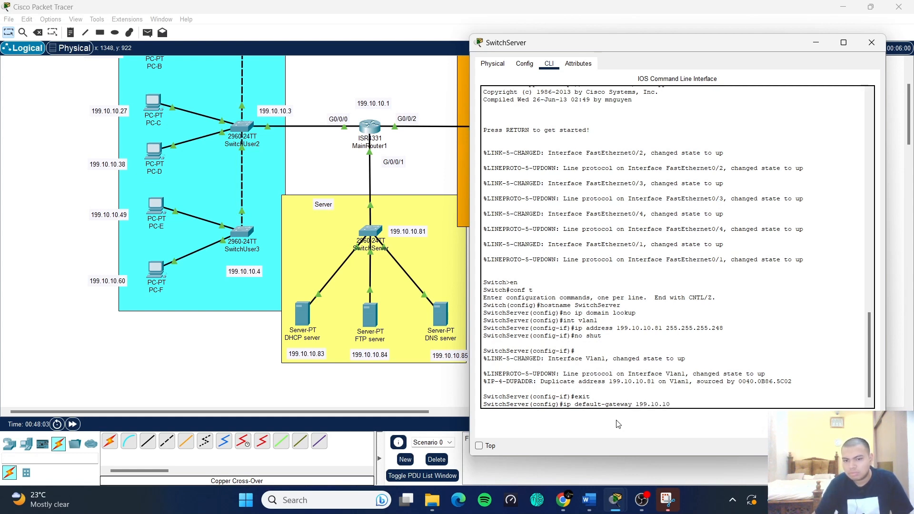
text(.81)
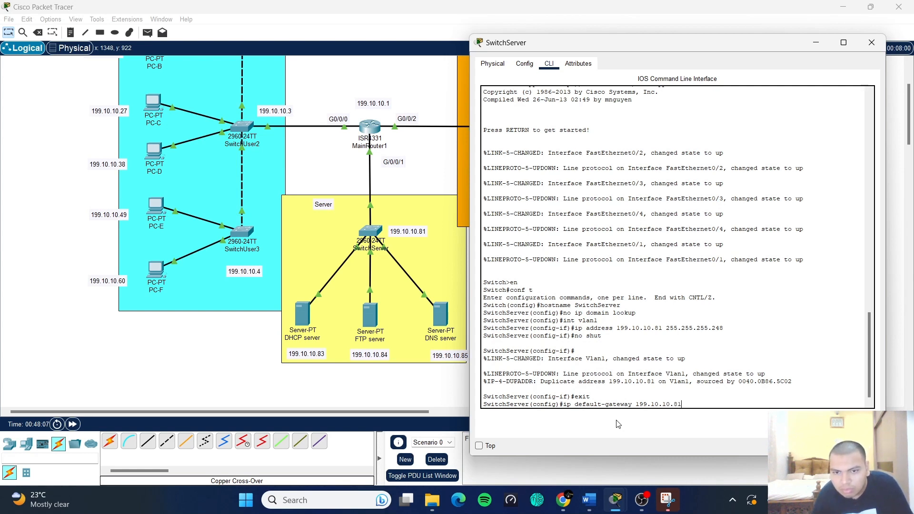
key(Return)
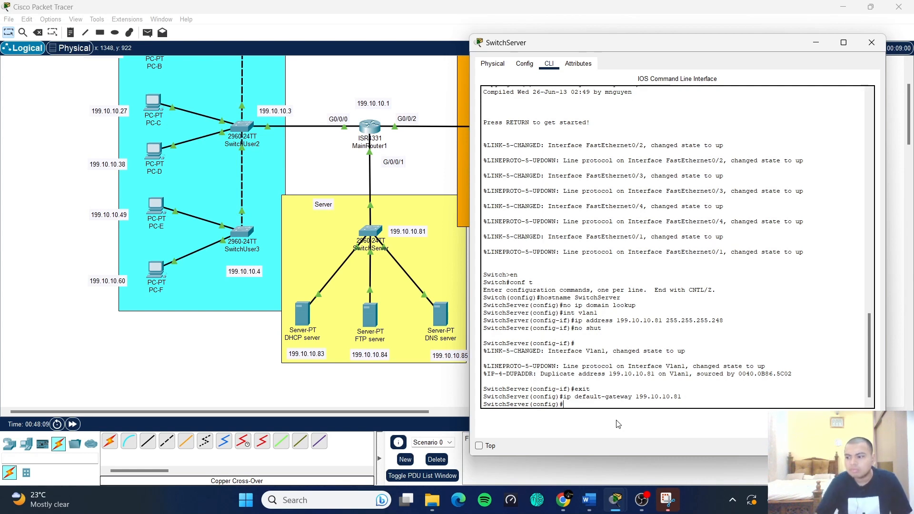
- Save the running-config to startup-config and close the SwitchServer window
text(exit)
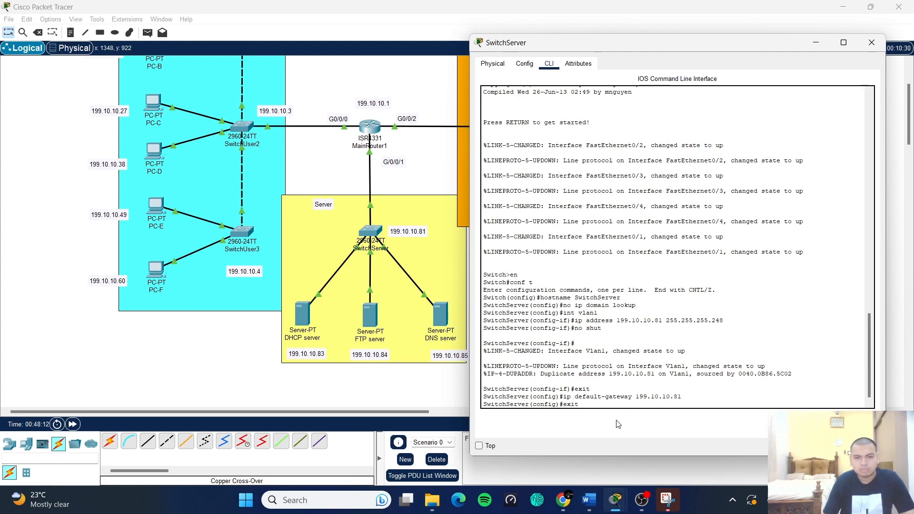
key(Return)
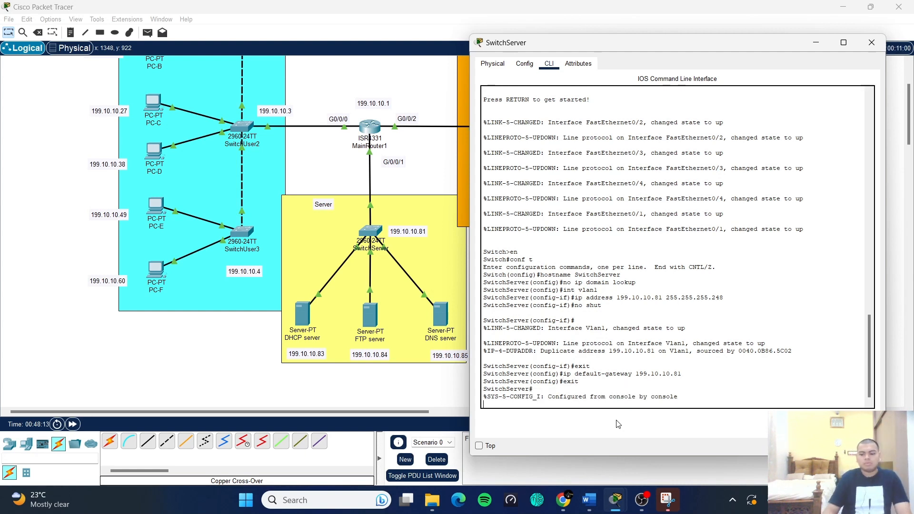
key(Return)
text(copy )
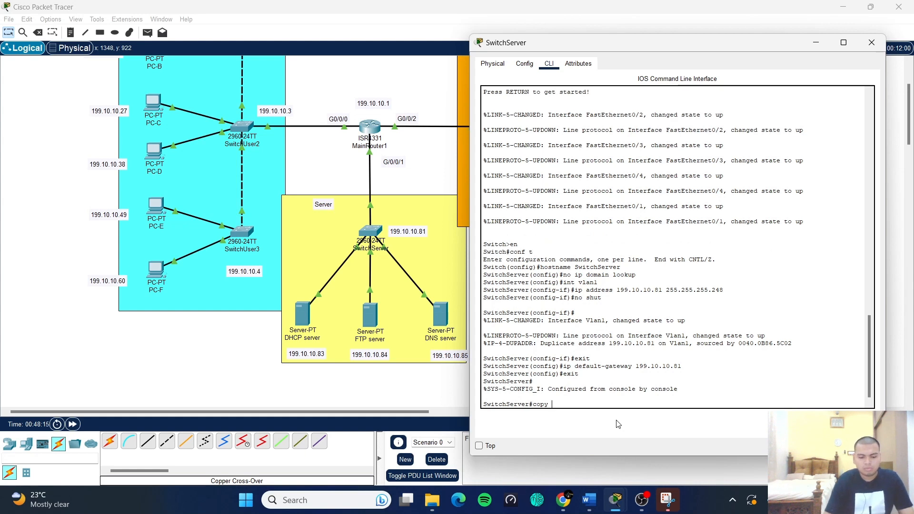
text(running)
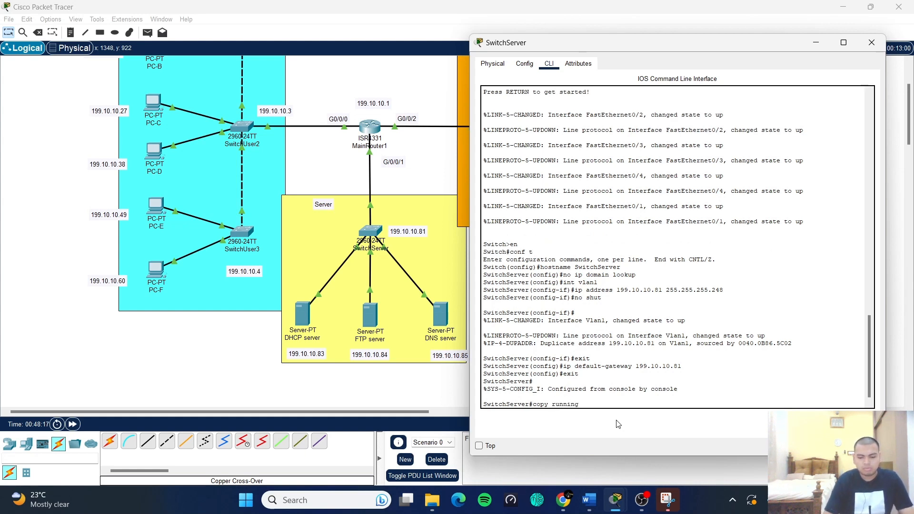
text(-conf)
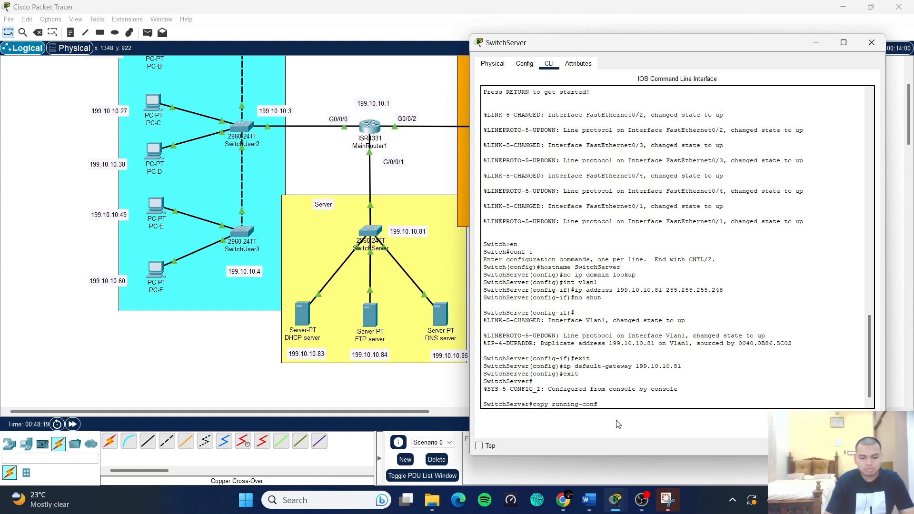
text(ig start)
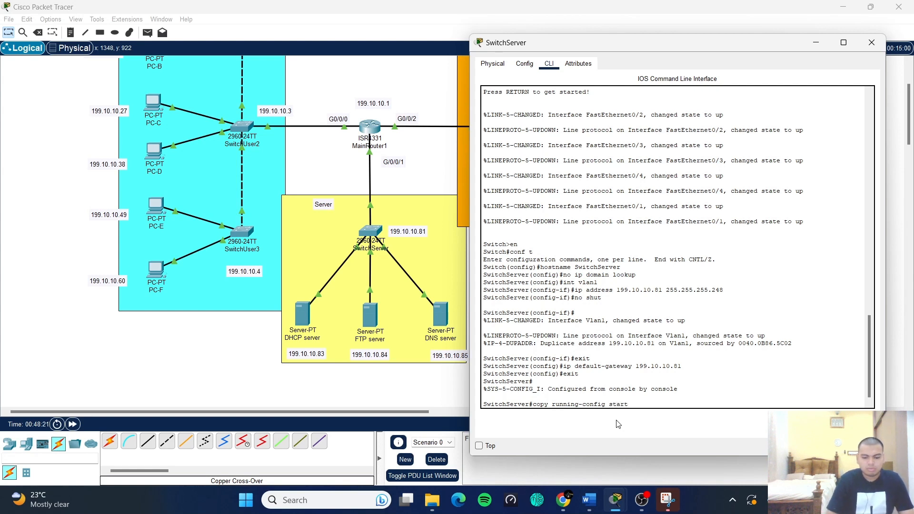
text(up-co)
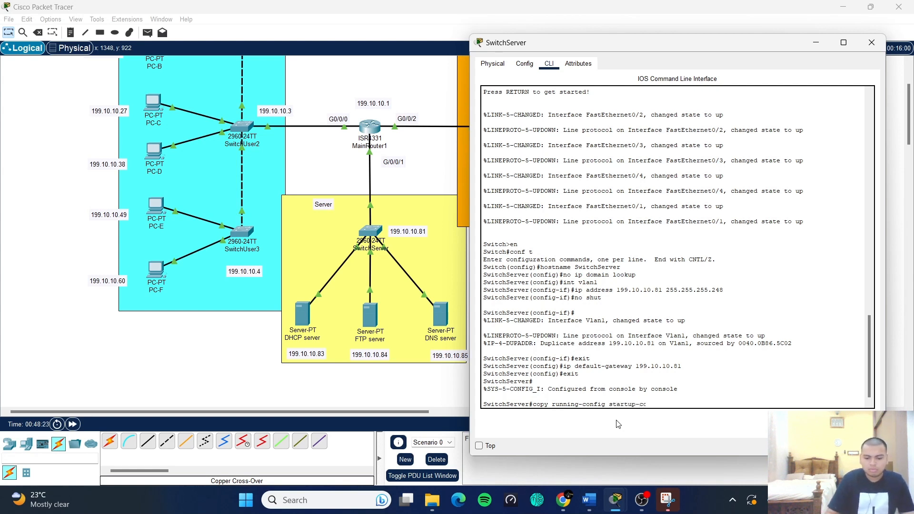
text(nfig)
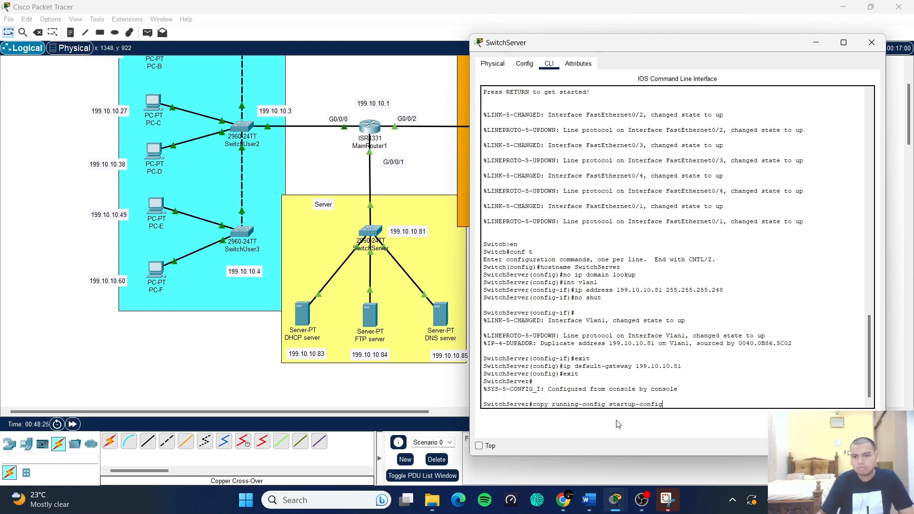
key(Return)
key(Return)
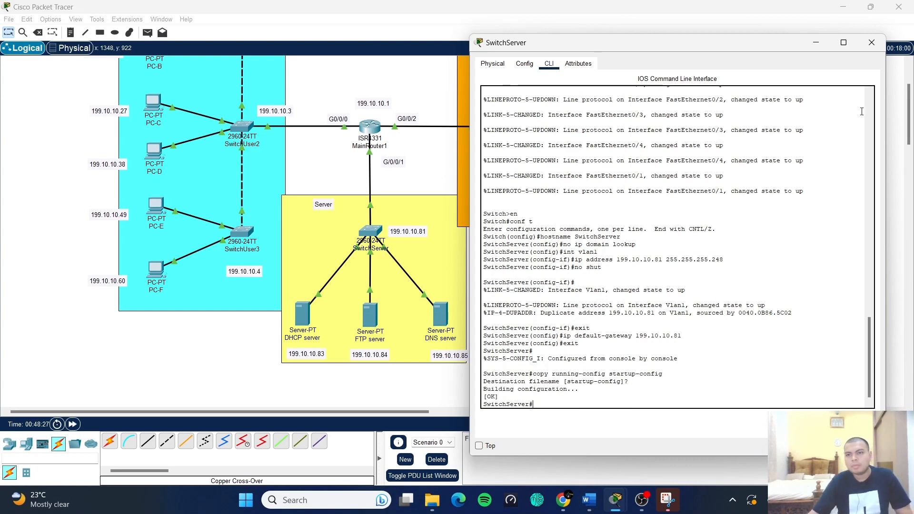
click(871, 43)
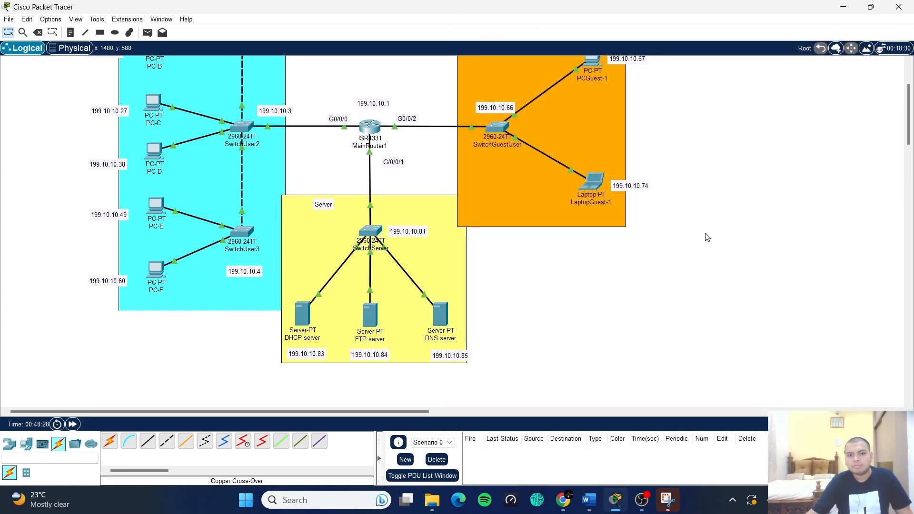
- Open the guest switch's CLI and enter global configuration mode
click(504, 127)
click(401, 92)
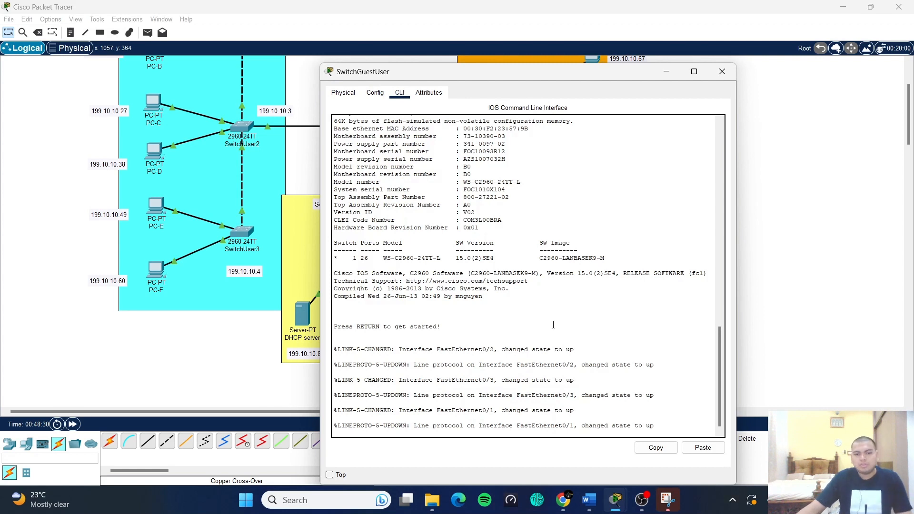
key(Return)
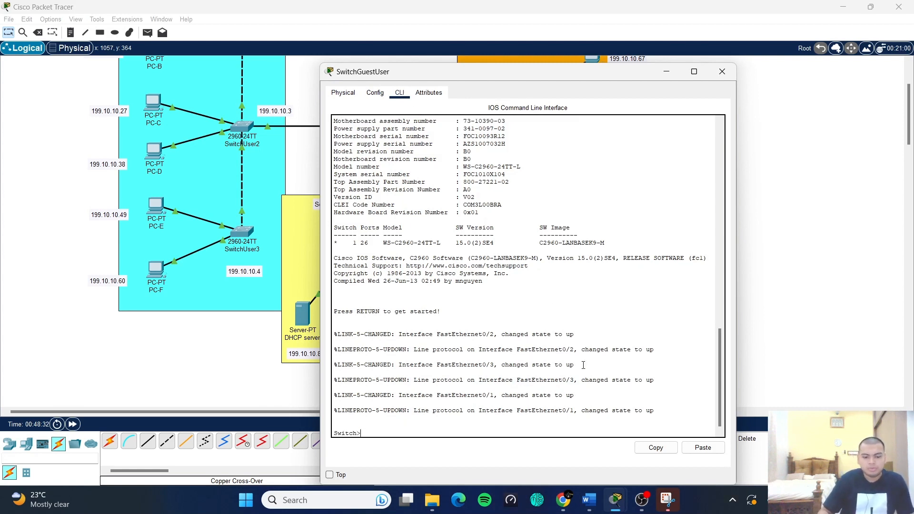
text(en)
key(Return)
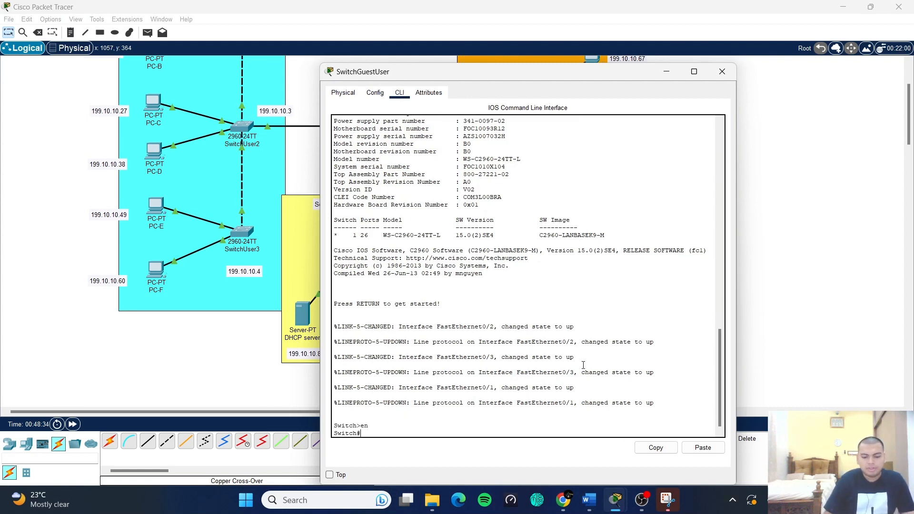
text(conf t)
key(Return)
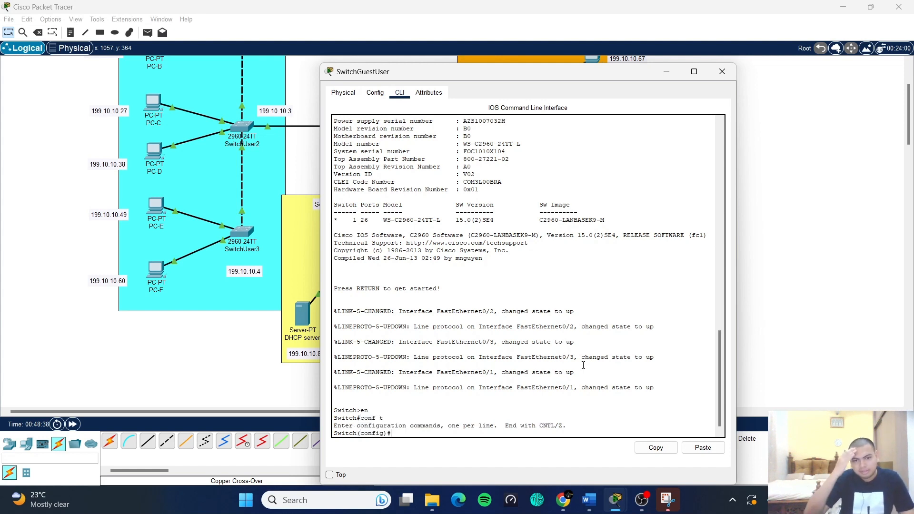
- Set hostname SwitchGuestUser and disable ip domain lookup
text(hos)
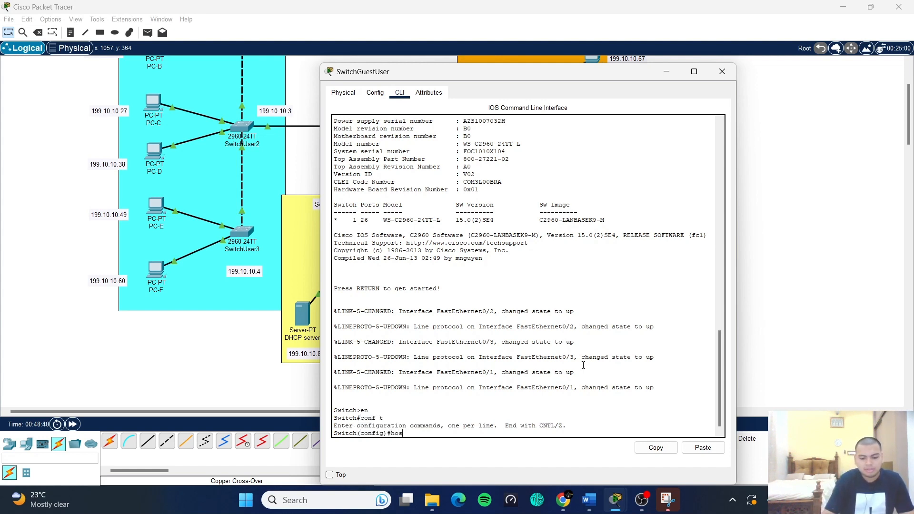
text(tb)
key(BackSpace)
text(name)
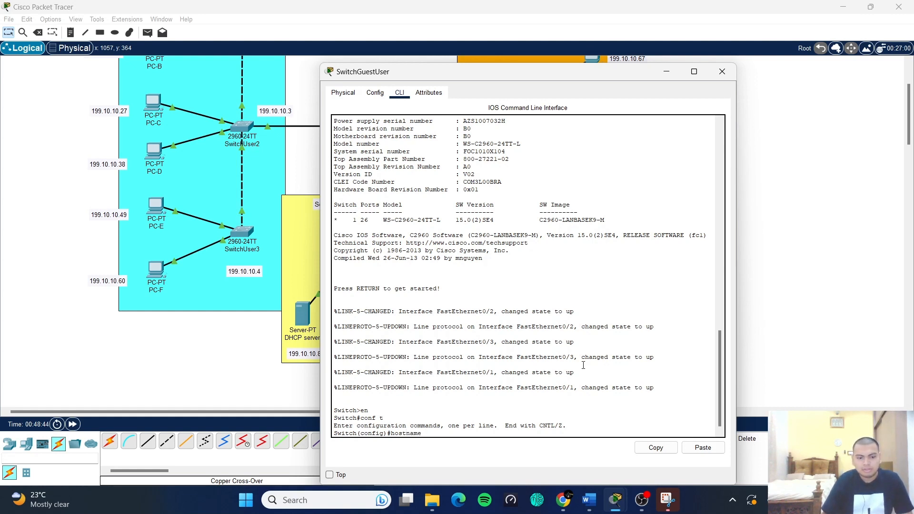
text( Switch)
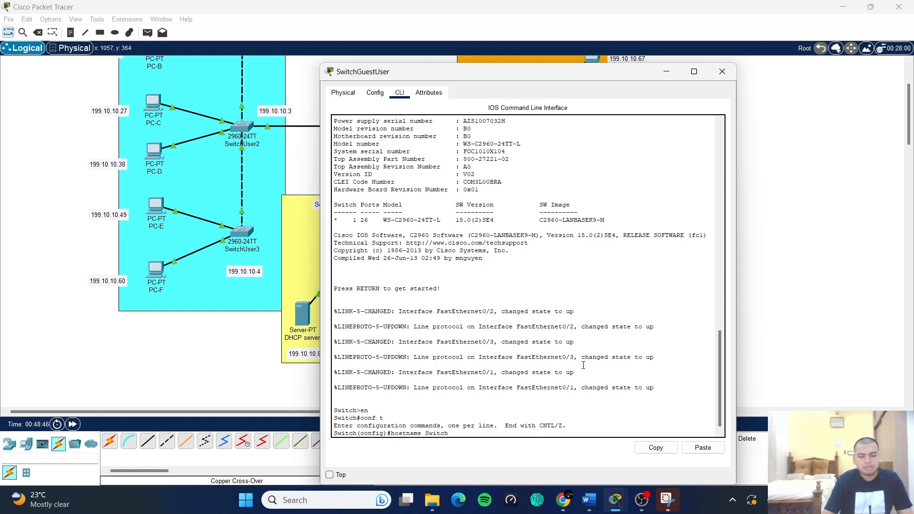
text(Guest)
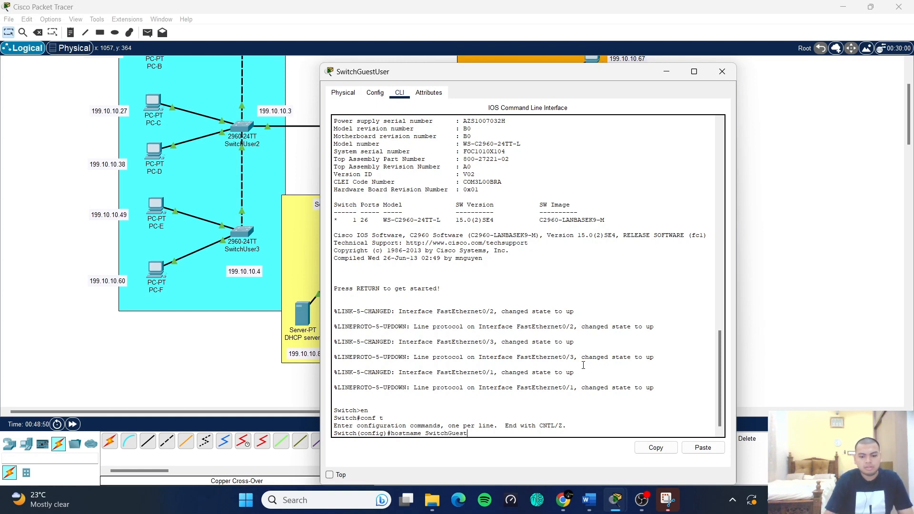
text(Use)
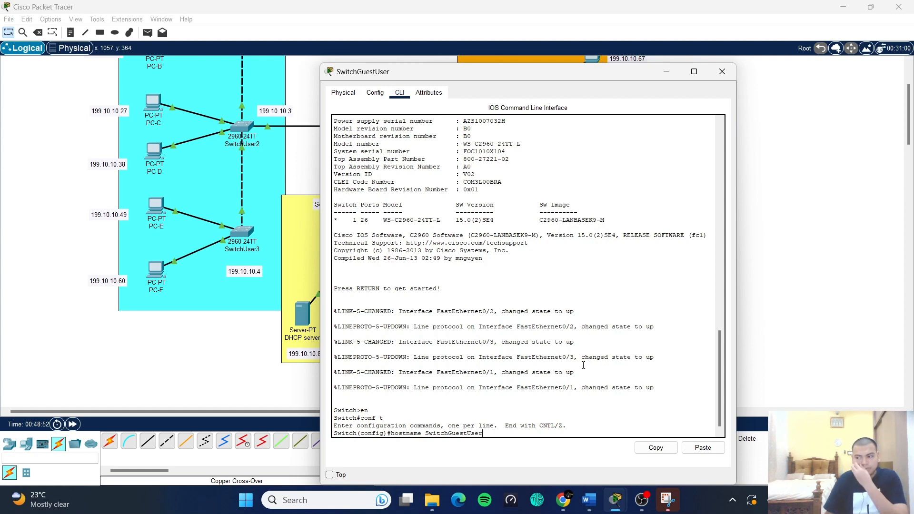
text(r)
key(Return)
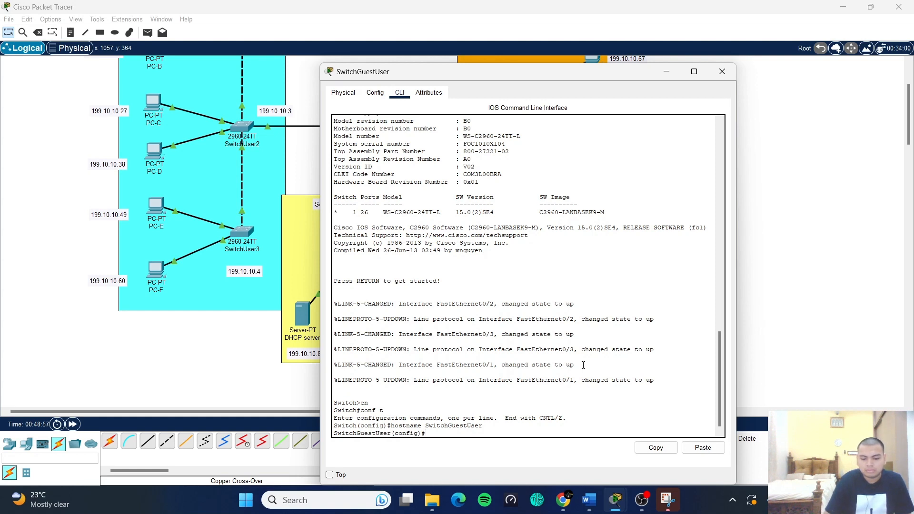
text(no ip domain lookup)
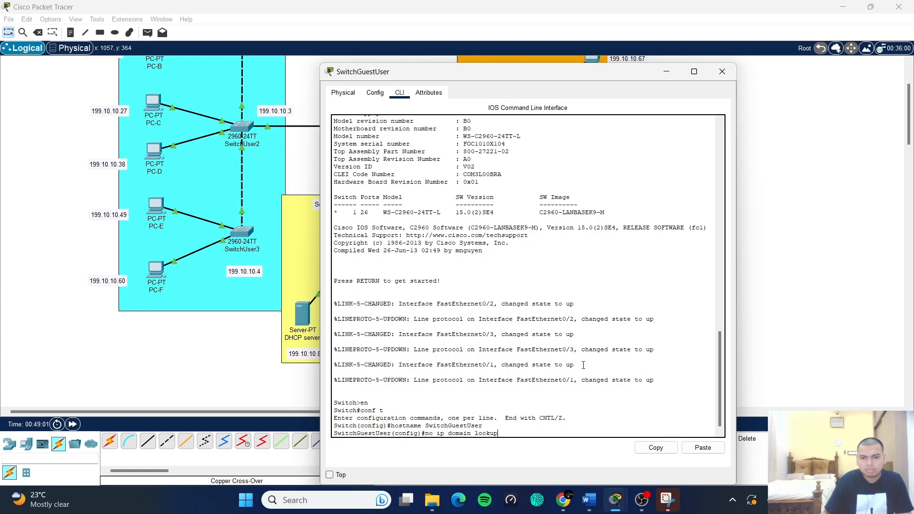
key(Return)
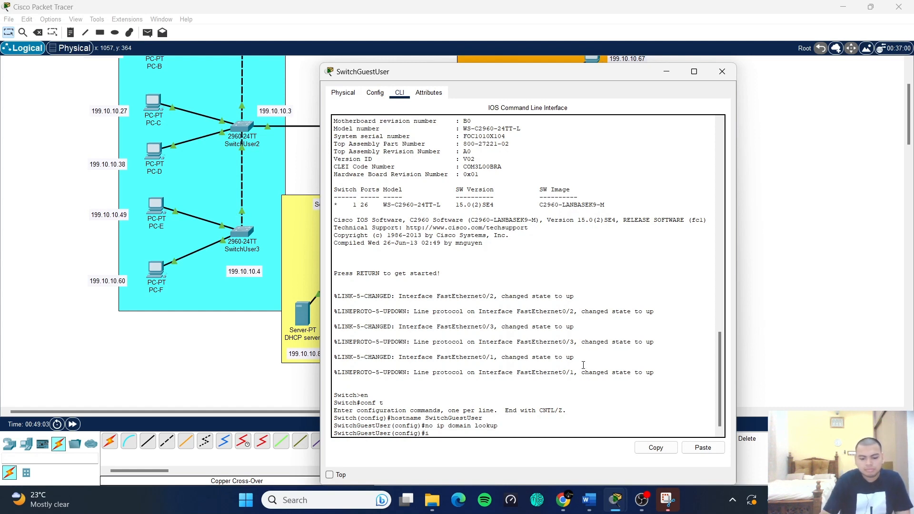
- Enter int vlan1 and start typing ip address 199.10.10, checking the SOHO subnet table
text(int vlan1)
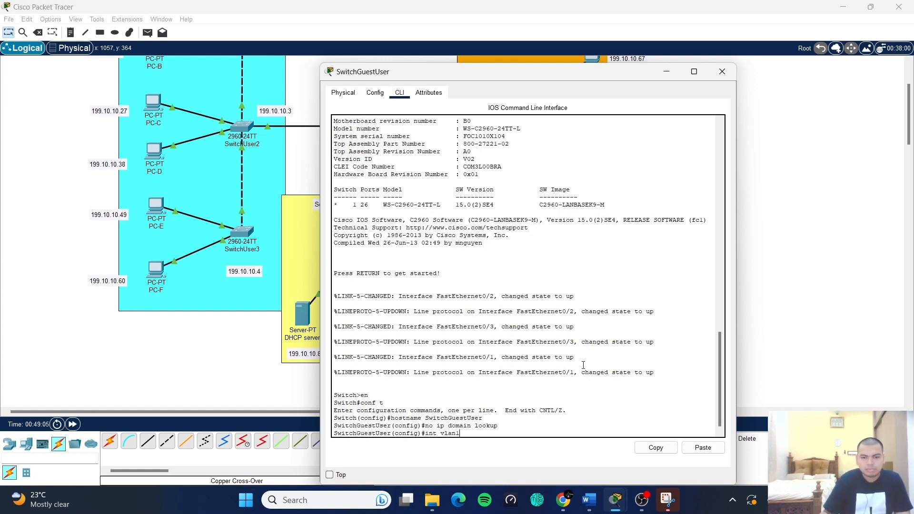
key(Return)
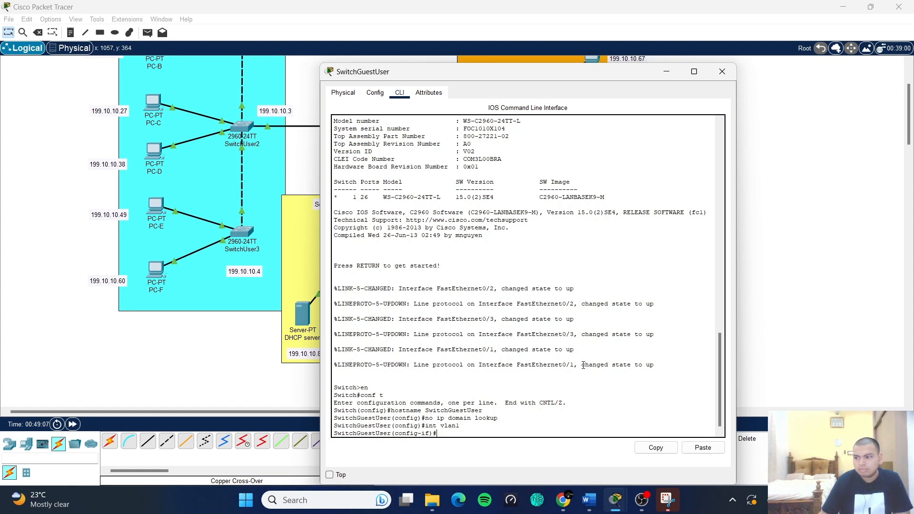
text(ip adres)
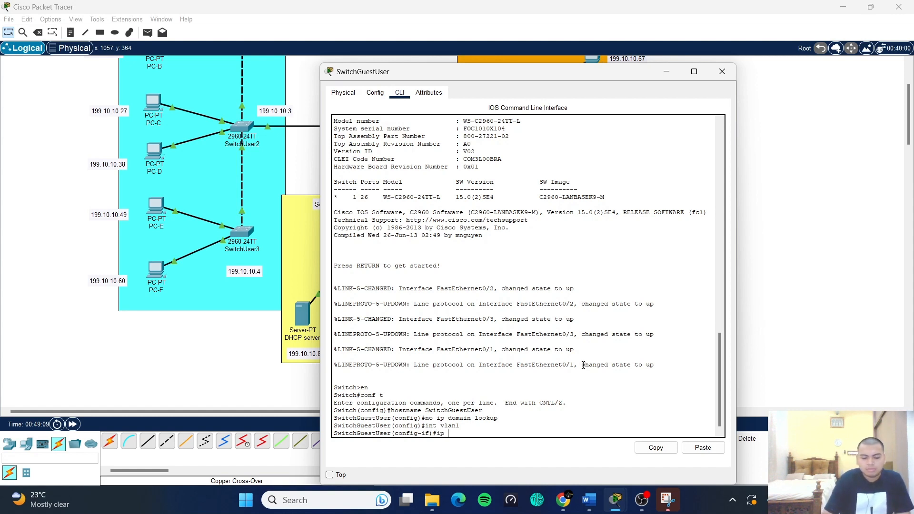
key(BackSpace)
key(BackSpace)
key(BackSpace)
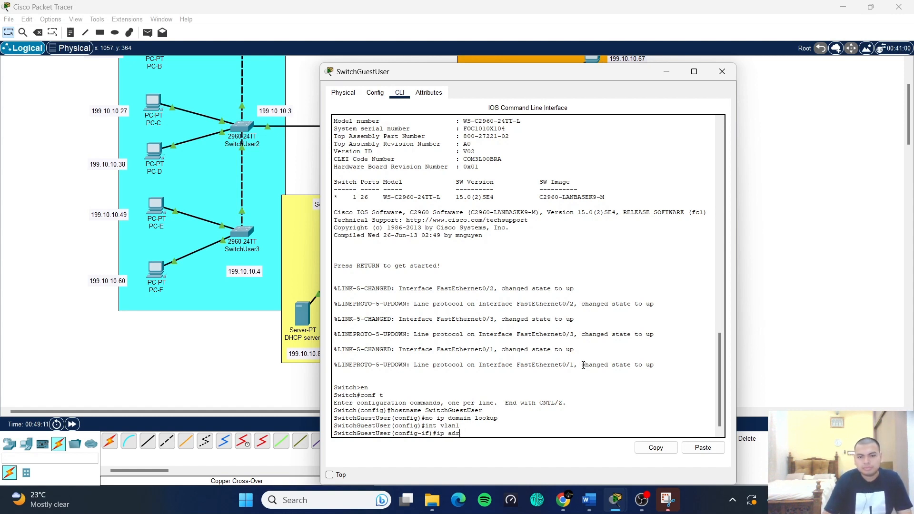
text(dress)
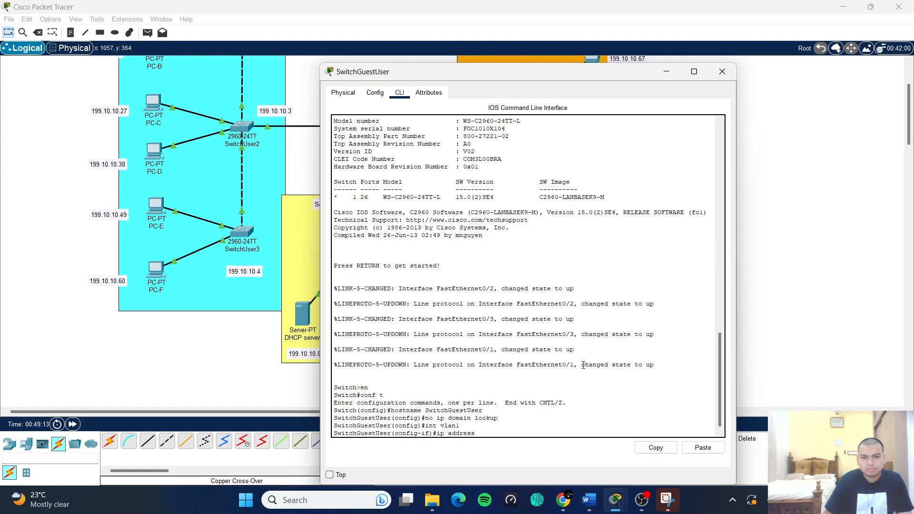
text( 199.10.)
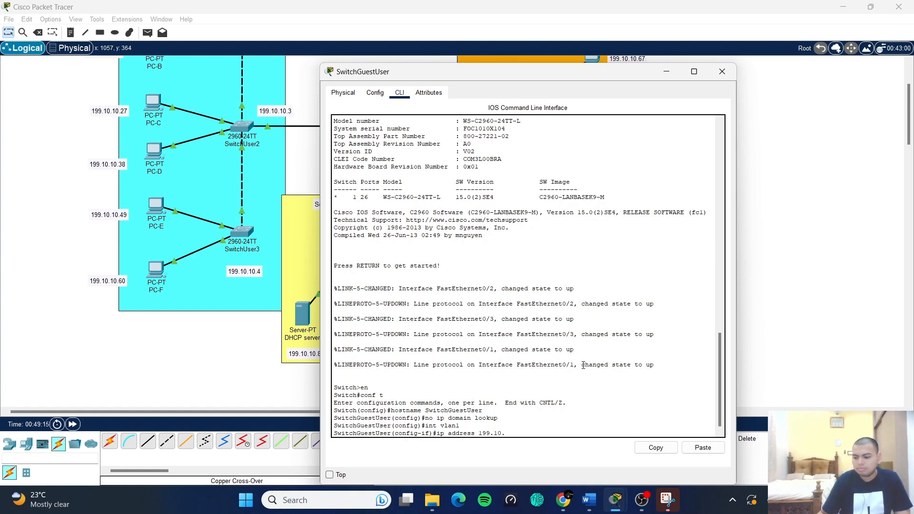
text(10.)
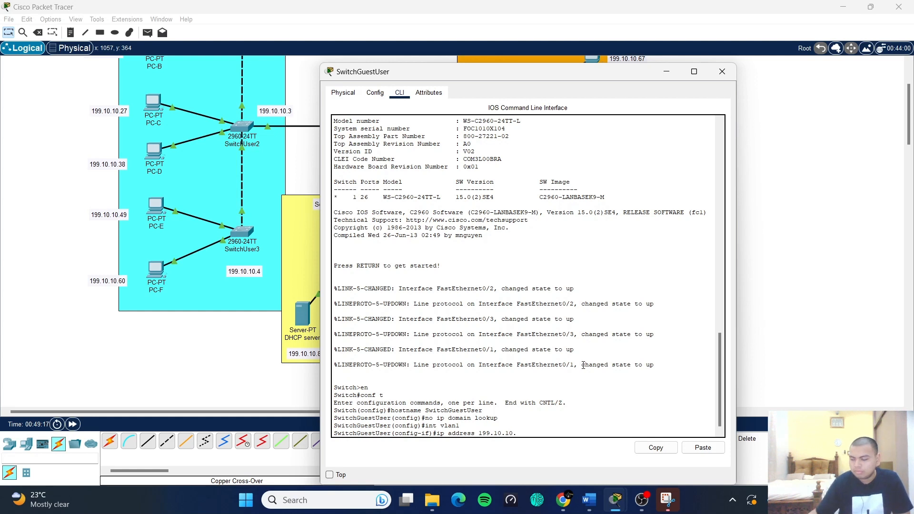
click(589, 500)
scroll(568, 351, up, 1)
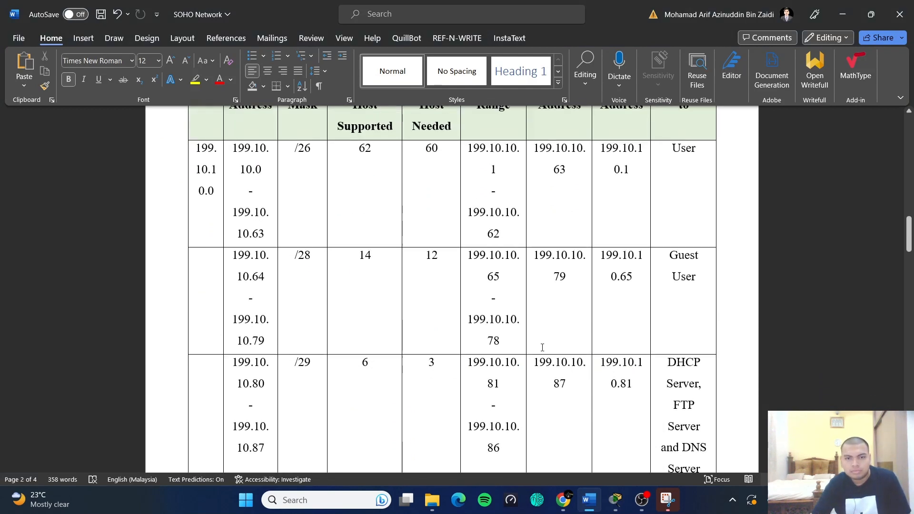
scroll(500, 284, up, 1)
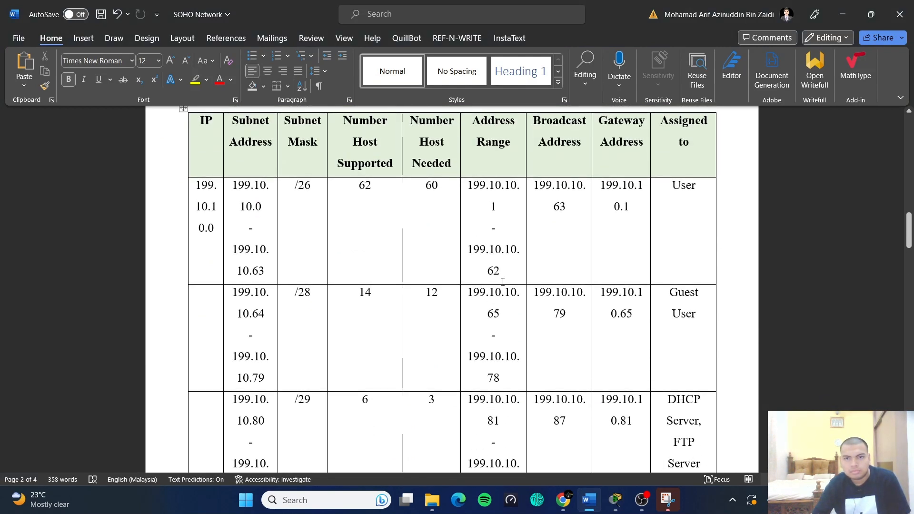
click(842, 15)
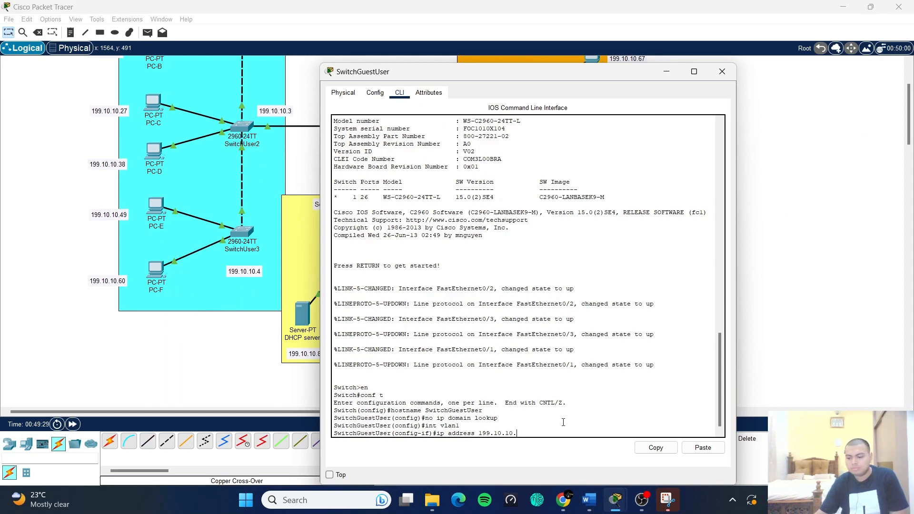
- Finish Vlan1 address 199.10.10.65 255.255.255.240, enable it with no shut, and exit
text(65 255)
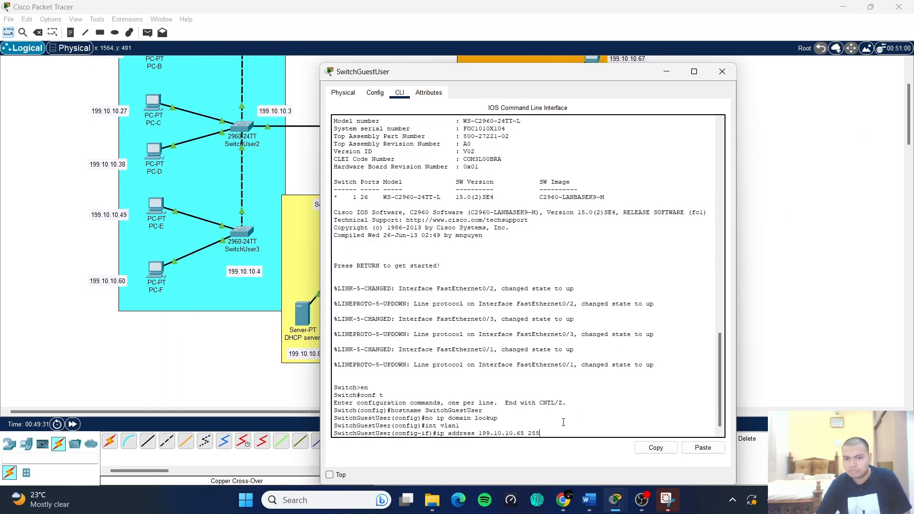
text(.255.255.)
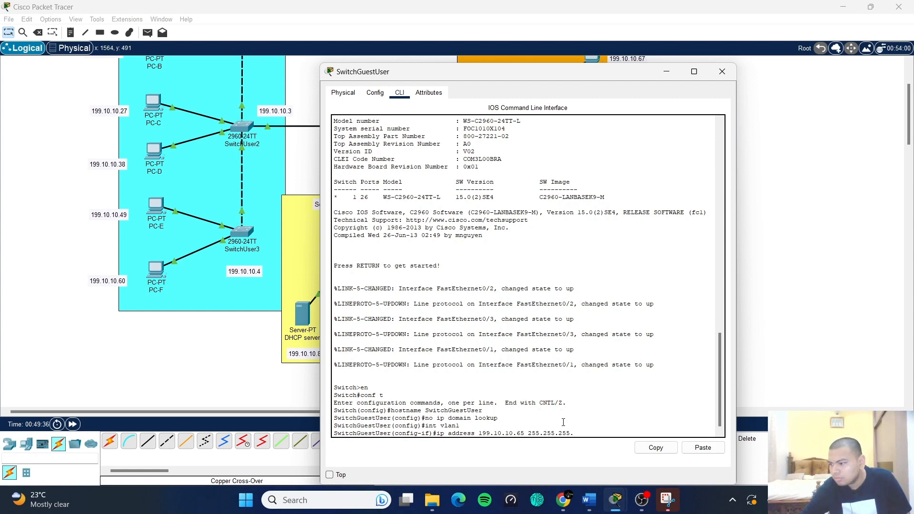
text(240)
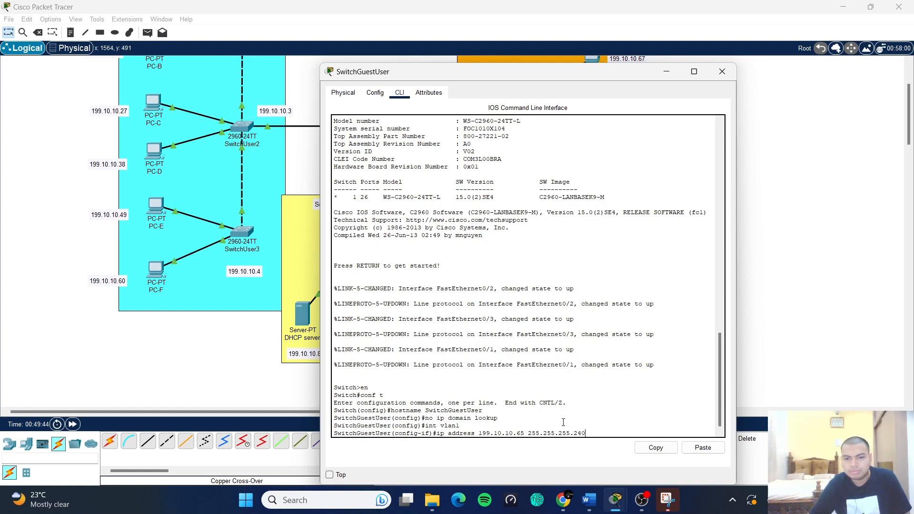
key(Return)
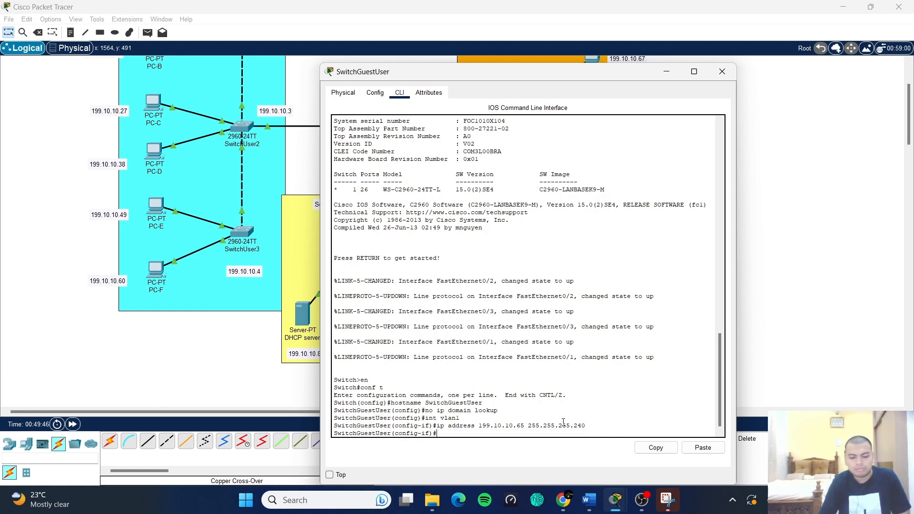
text(no shut)
key(Return)
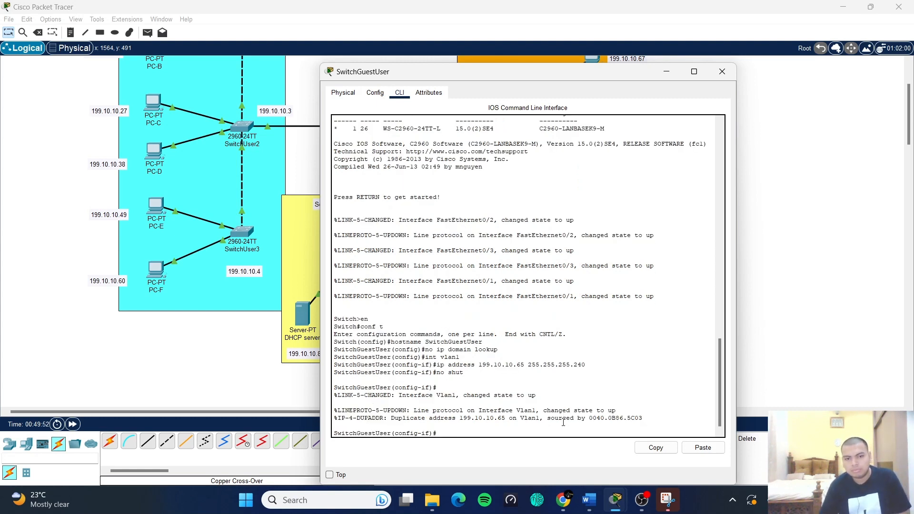
text(exit)
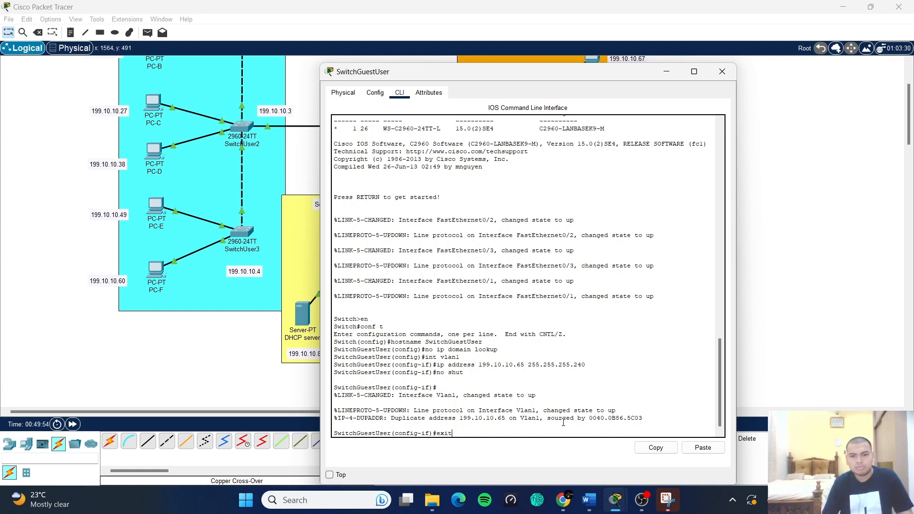
key(Return)
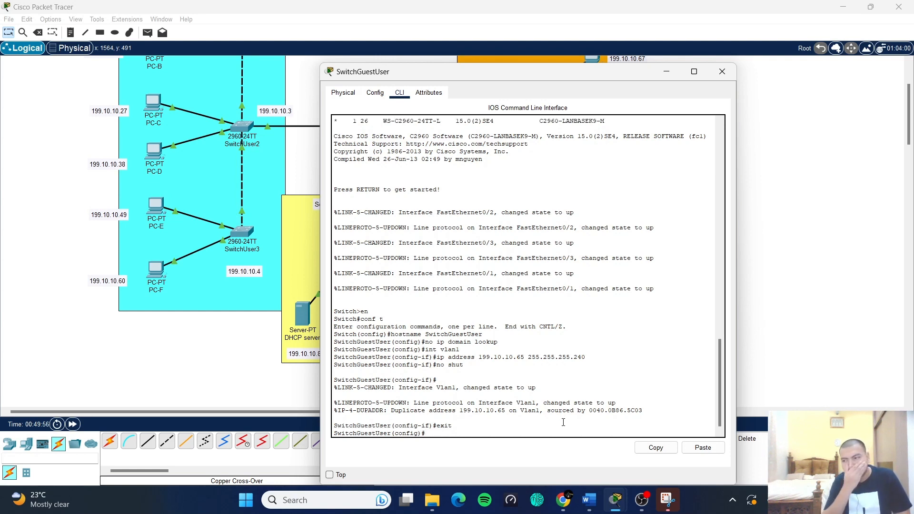
- Set default gateway 199.10.10.65 and save the running-config to startup-config
text(ip )
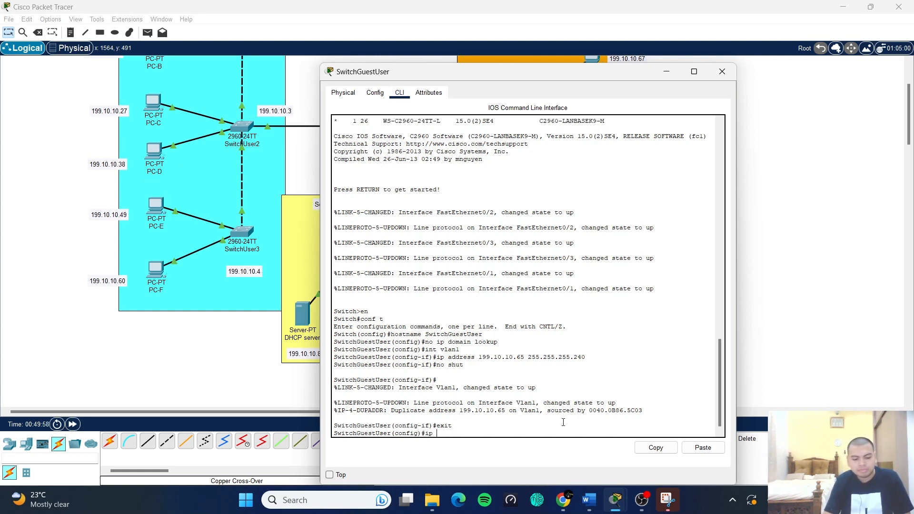
text(default-)
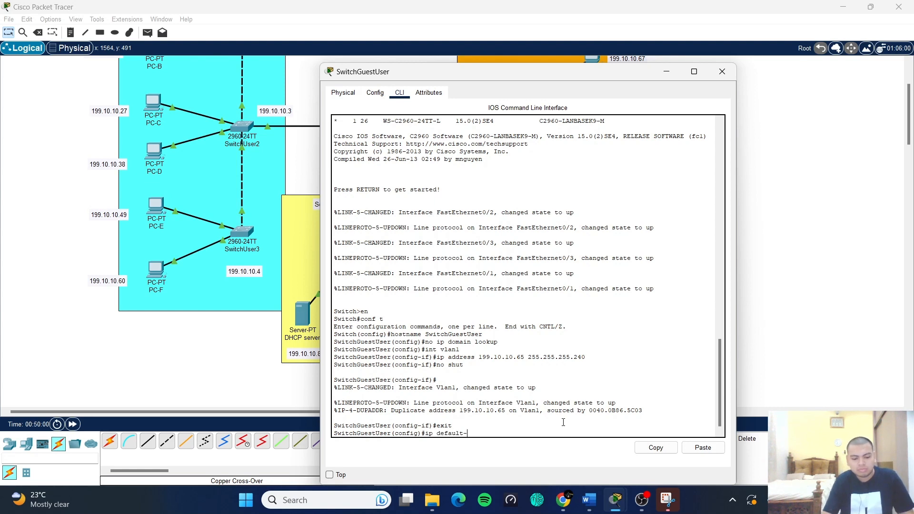
text(gateway)
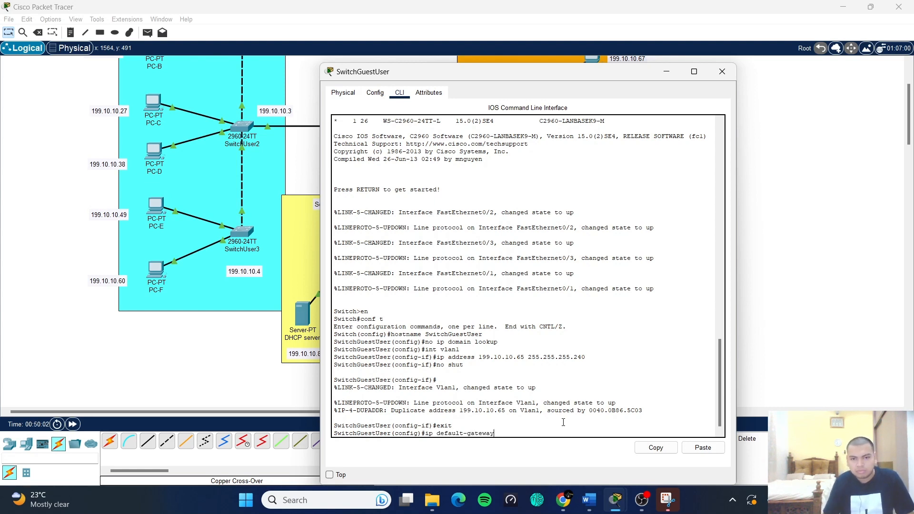
text( 199.10.)
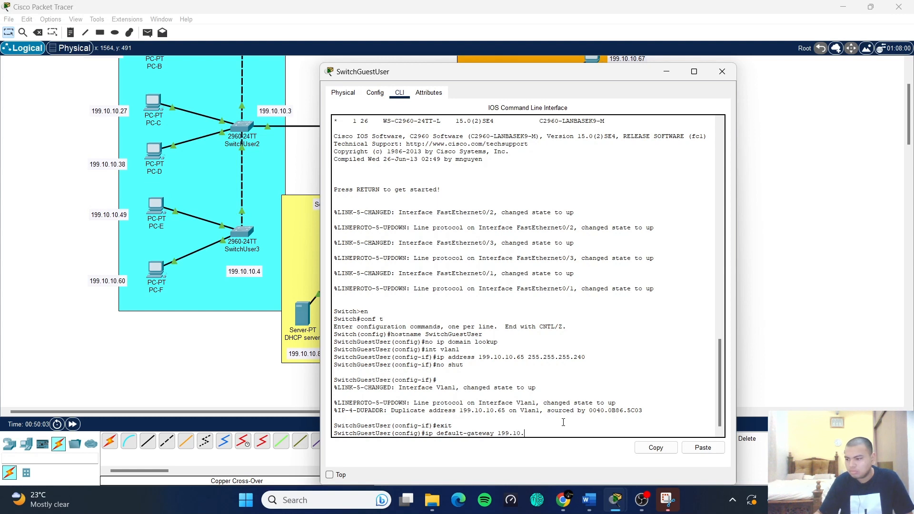
text(10.65)
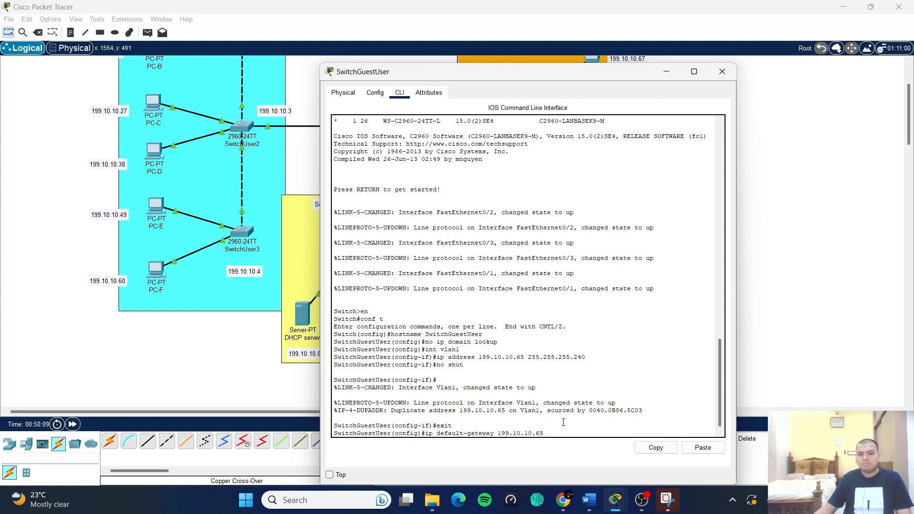
key(Return)
text(exit)
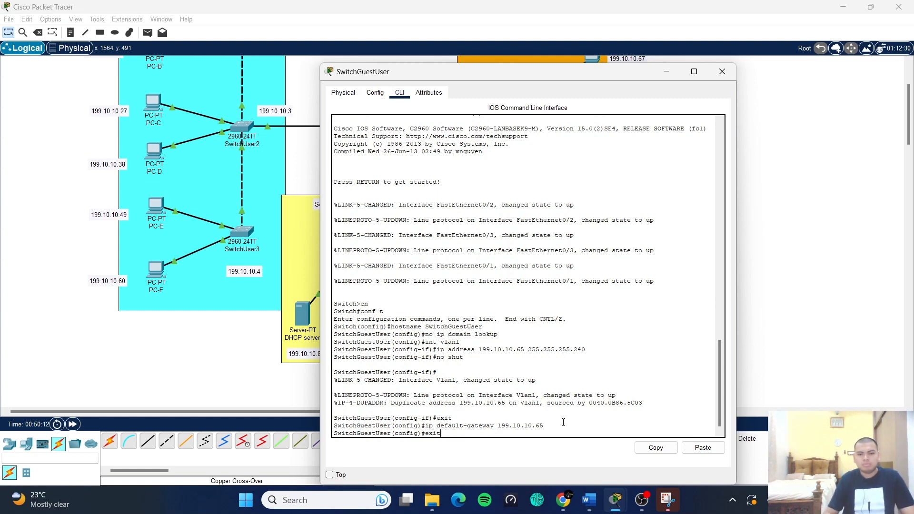
key(Return)
key(Return)
text(chGuestUser#c)
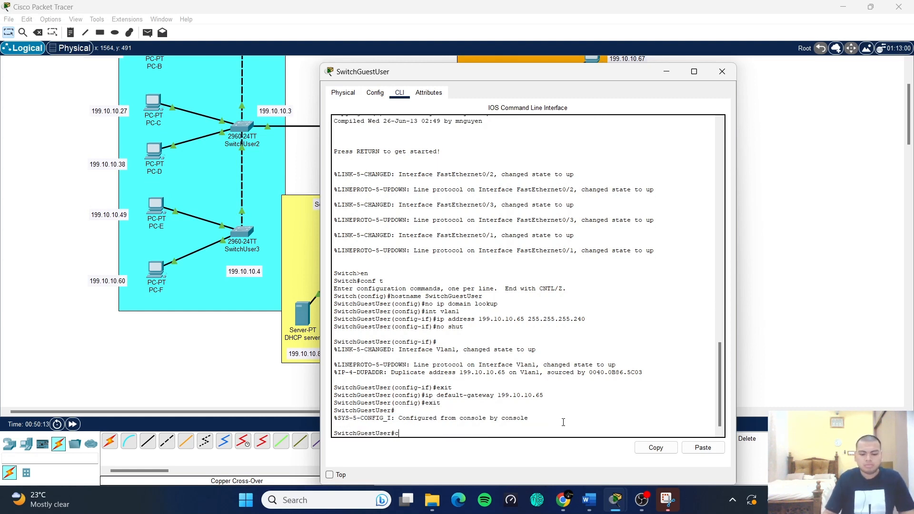
text(opy running)
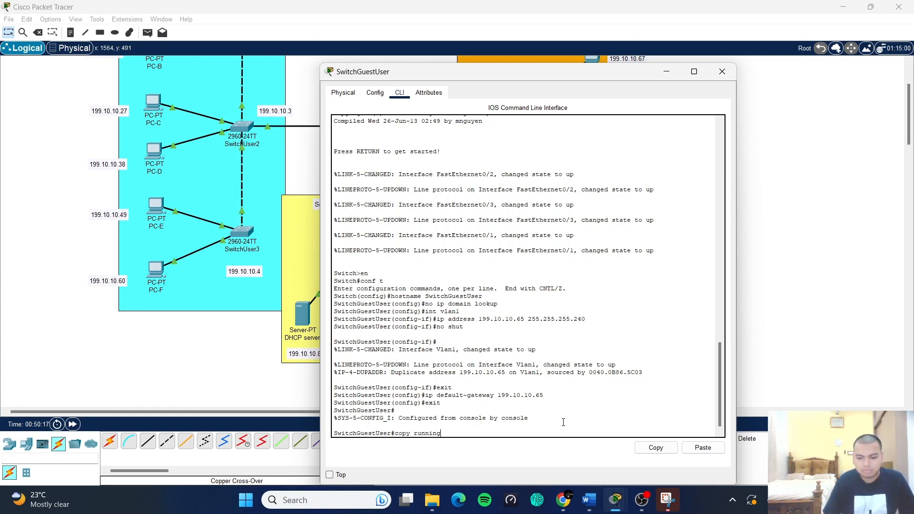
text(-conf)
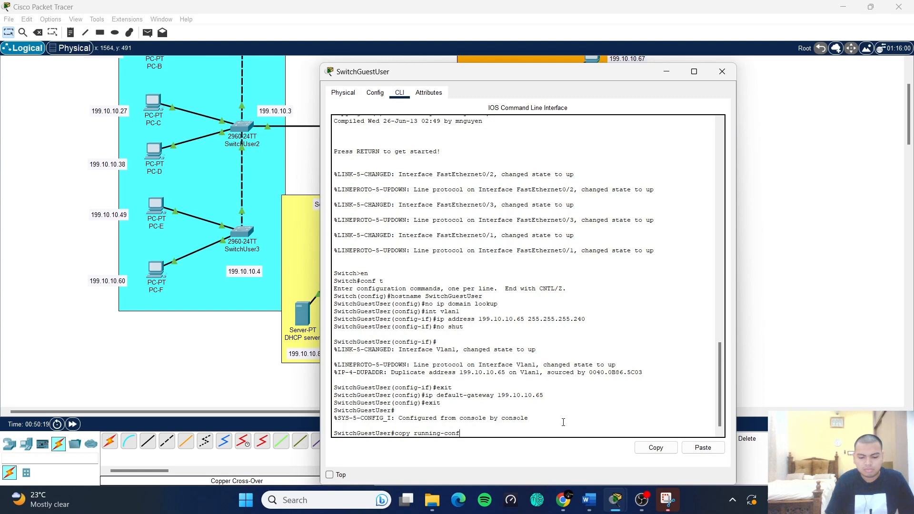
text(ig start)
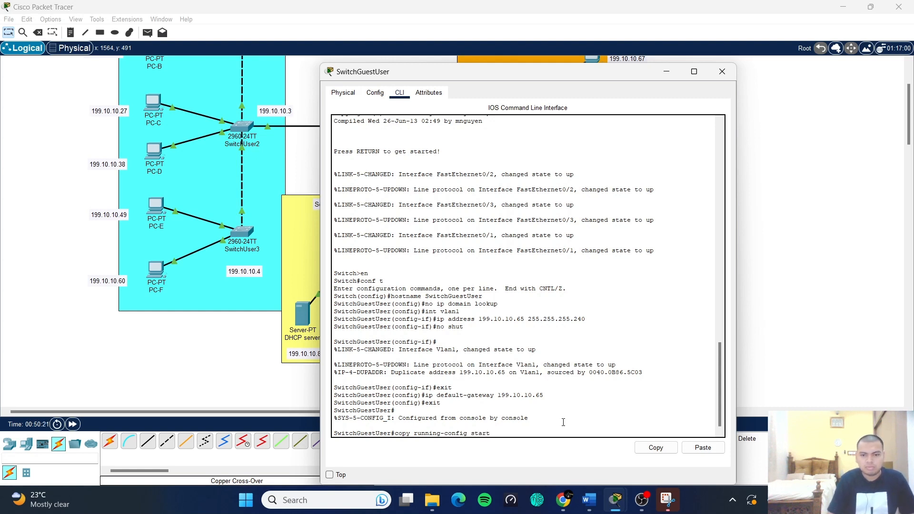
text(up )
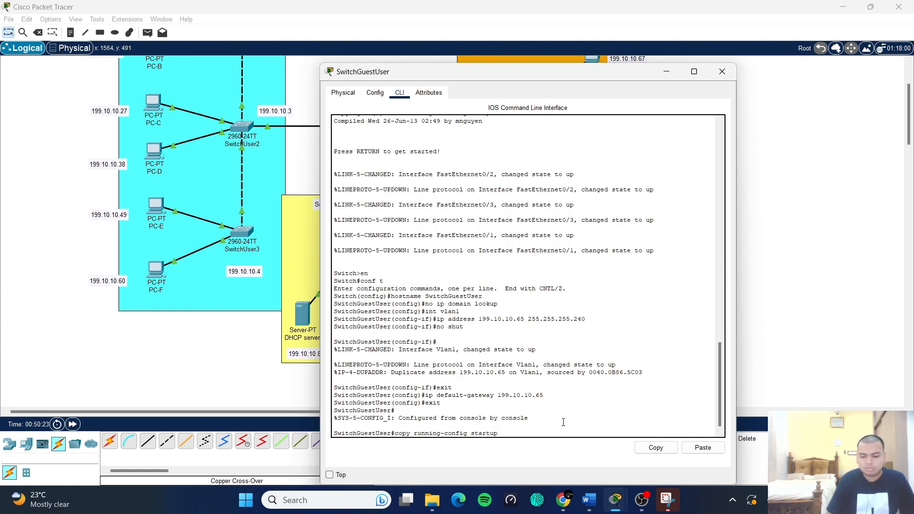
text(-conf)
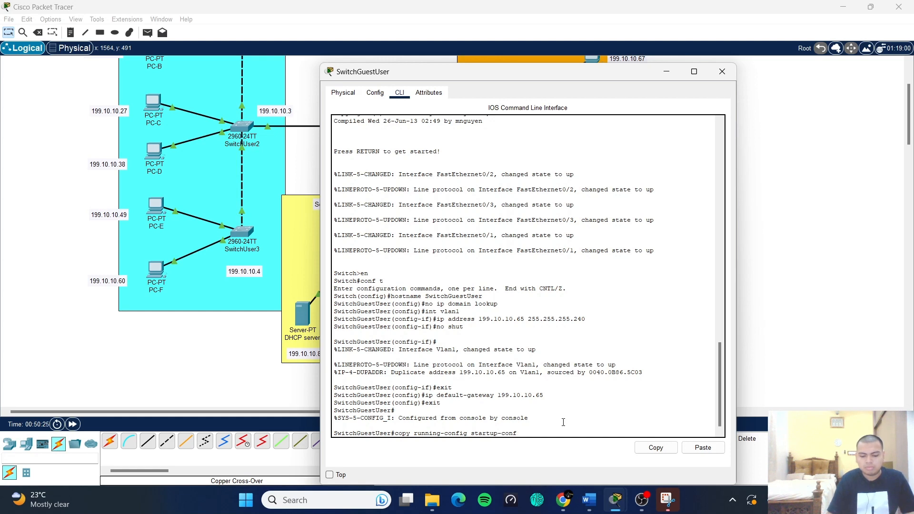
text(ig)
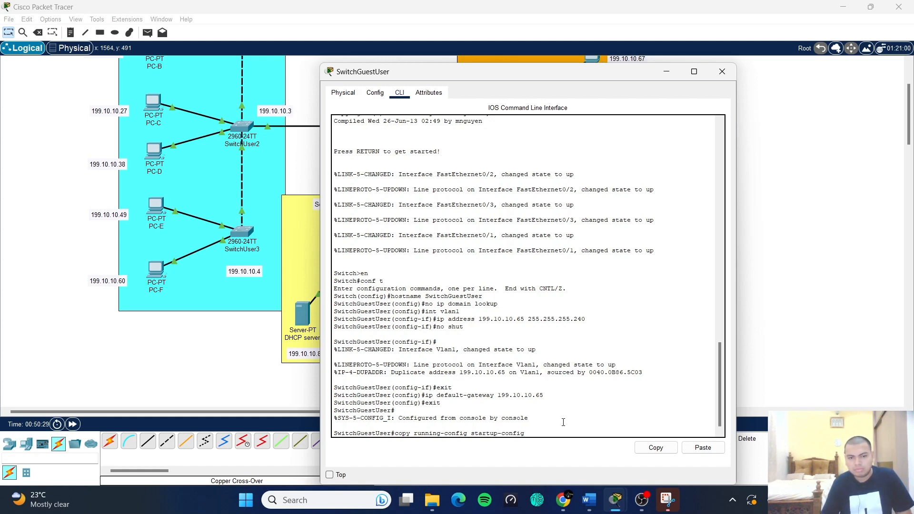
key(Return)
key(Return)
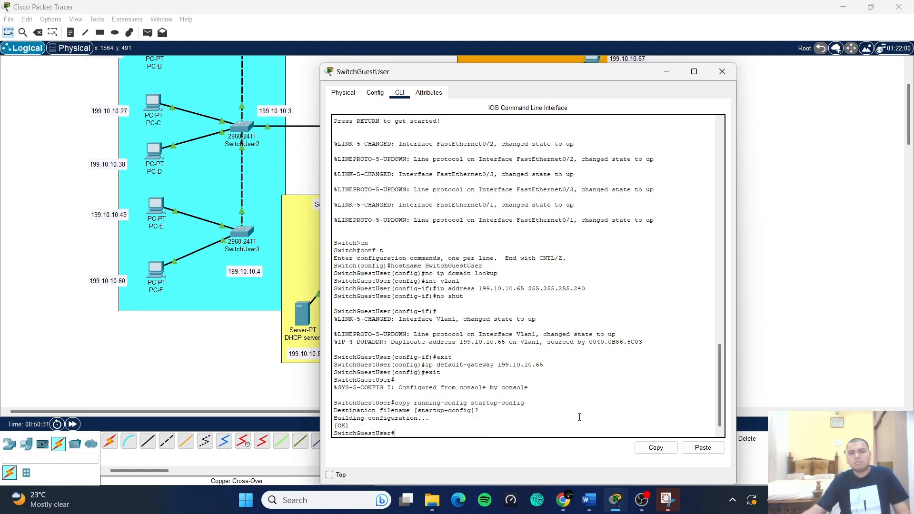
- Close the SwitchGuestUser console, briefly open and close PC-A, and scroll to the servers
click(723, 71)
scroll(684, 196, up, 3)
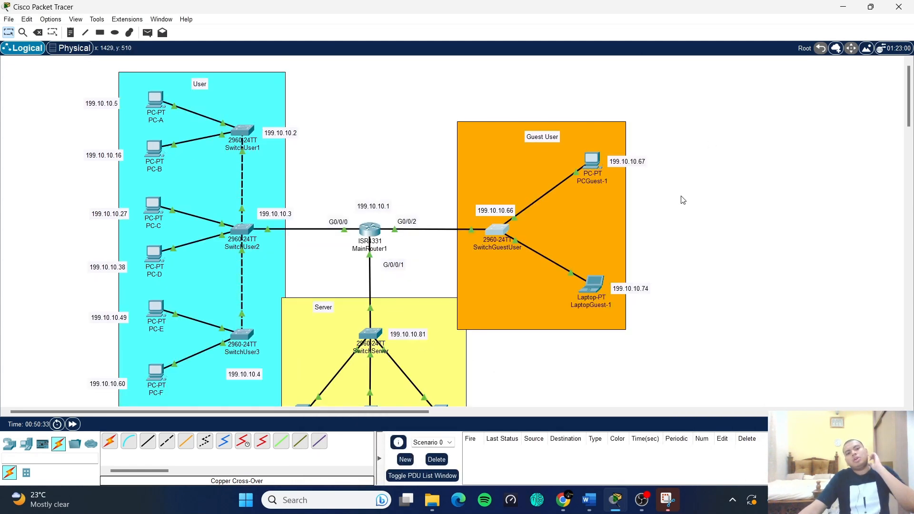
scroll(684, 200, down, 1)
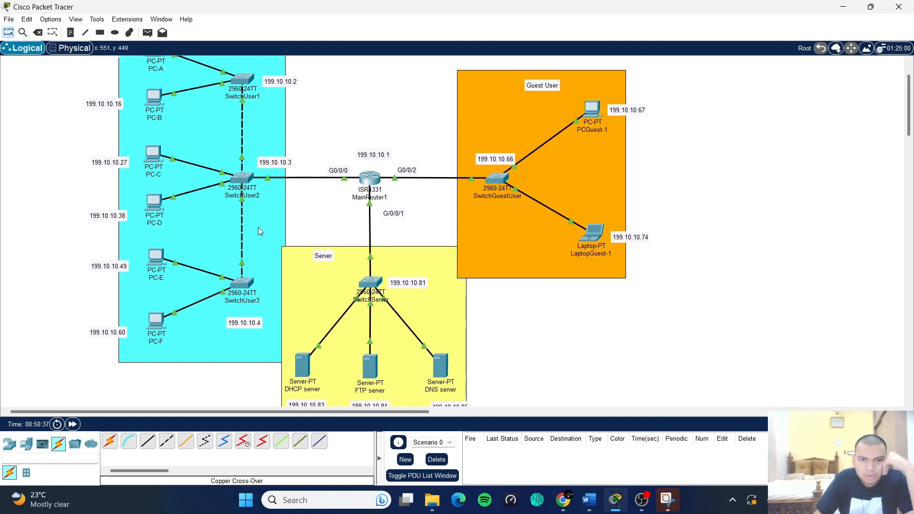
scroll(406, 298, up, 1)
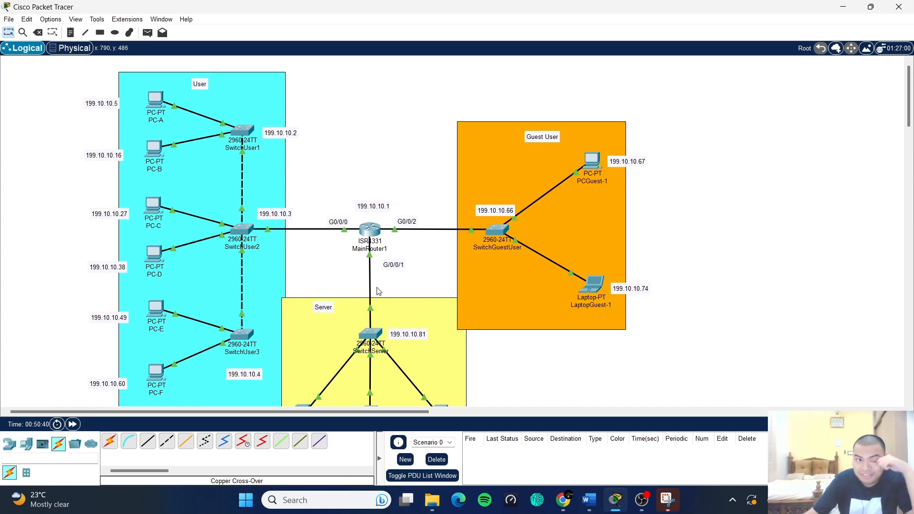
click(155, 99)
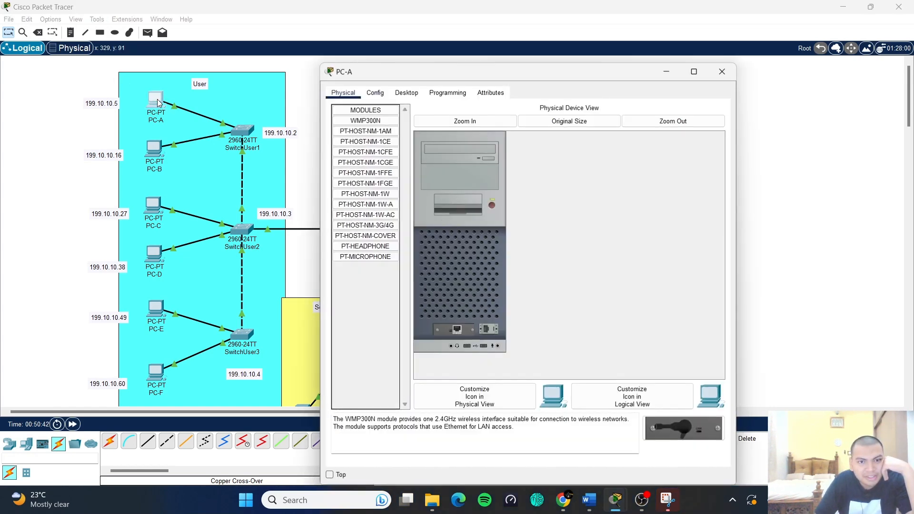
click(721, 72)
scroll(656, 160, down, 2)
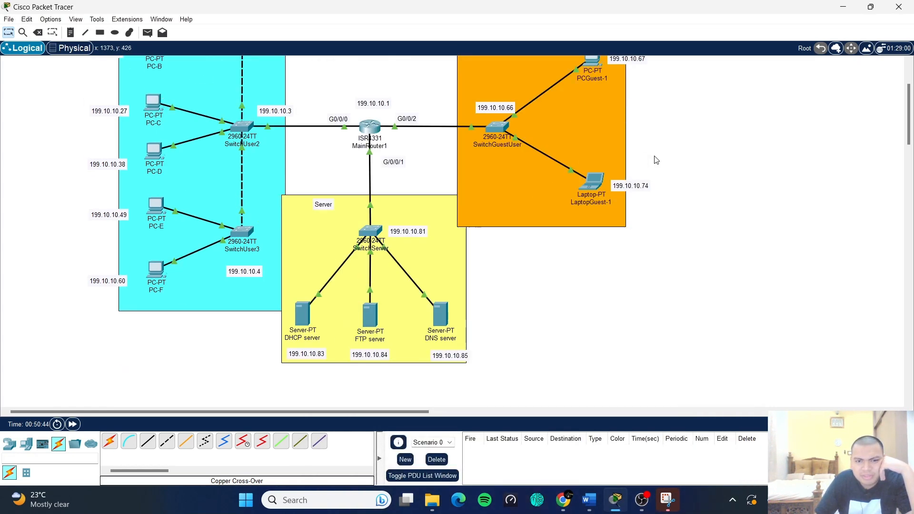
- Give the DHCP server IPv4 address 199.10.10.93 with subnet mask 255.255.255.248
click(303, 314)
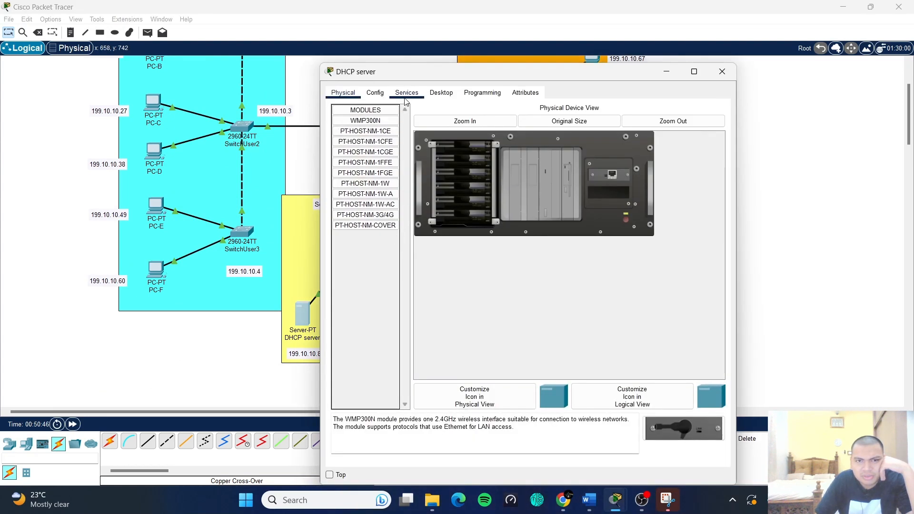
click(437, 93)
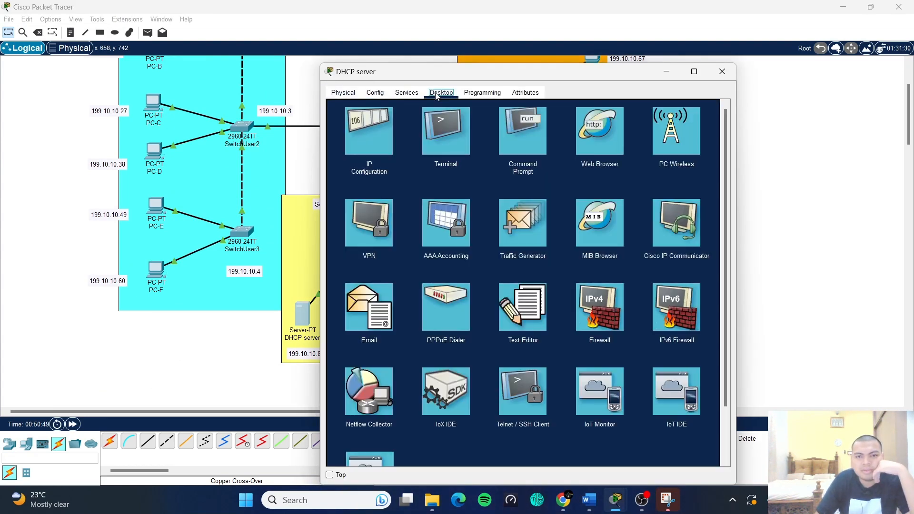
click(381, 137)
drag(454, 72, 539, 59)
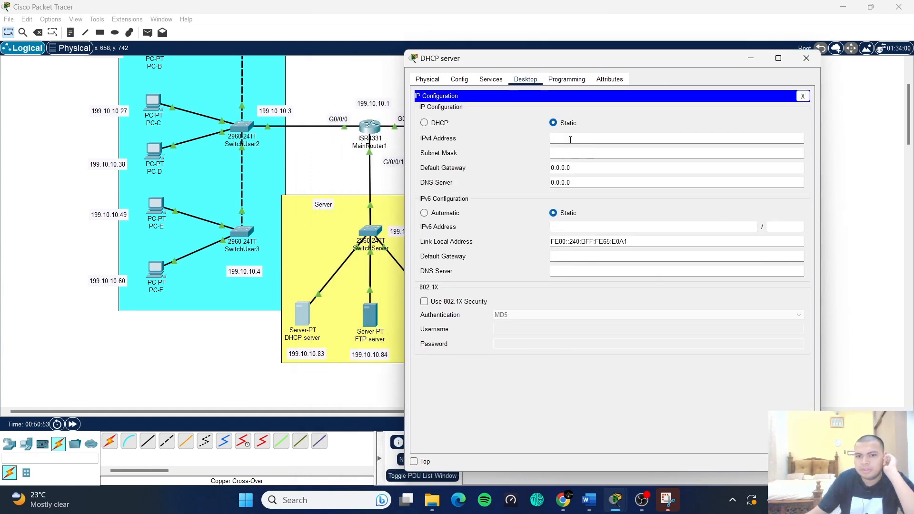
text(1)
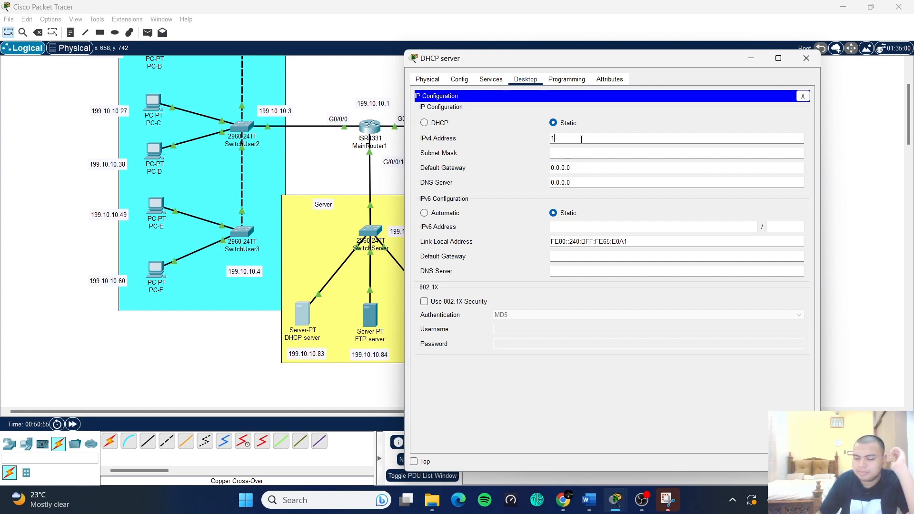
text(99.10.1.)
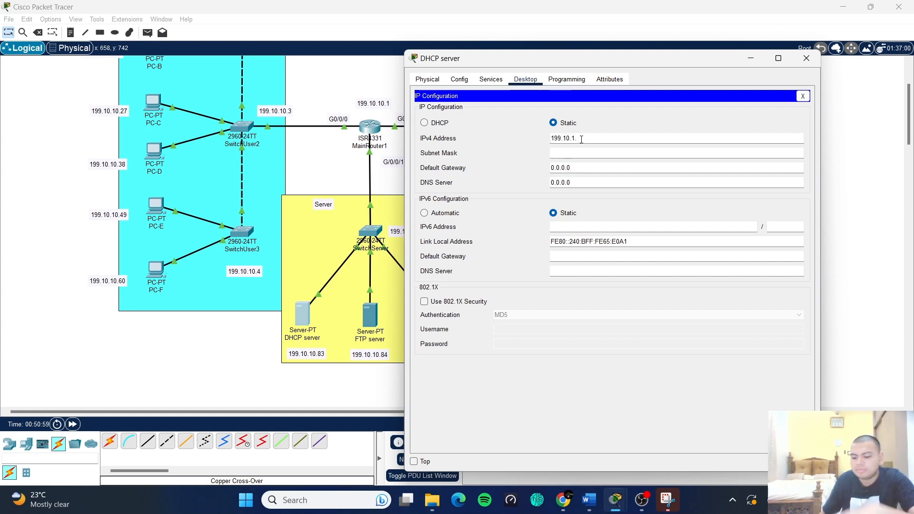
text(0)
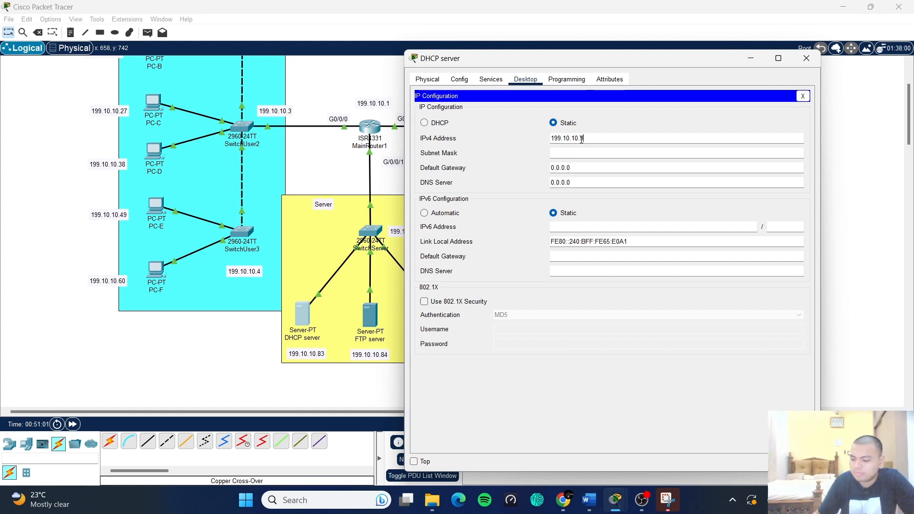
text(93)
click(579, 153)
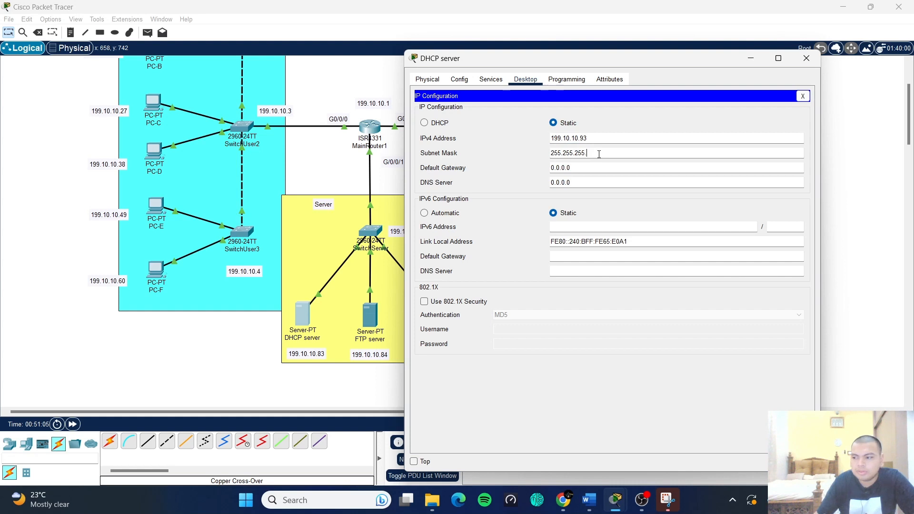
key(BackSpace)
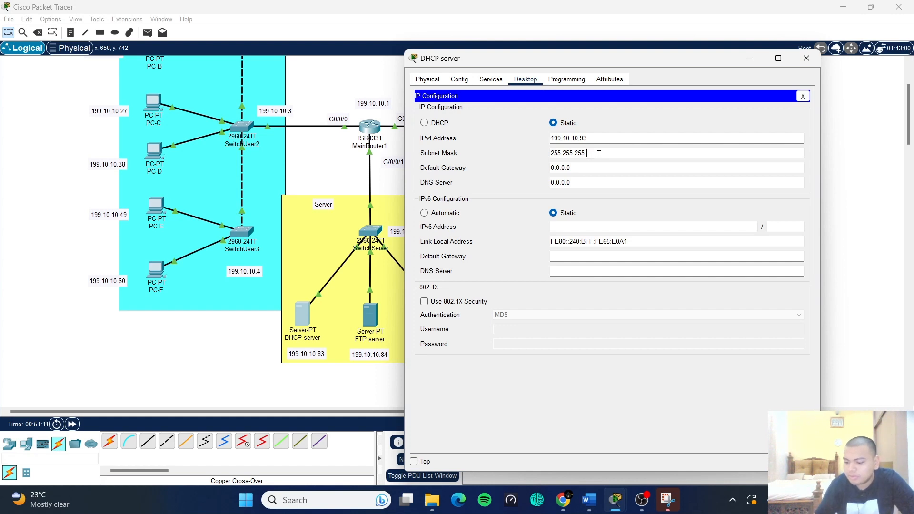
text(248)
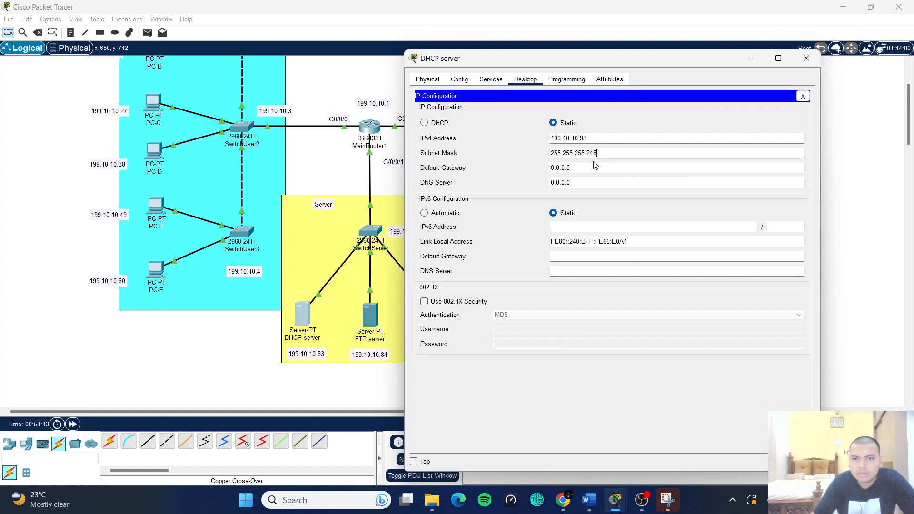
- Set the DHCP server's default gateway to 199.10.10.81 and DNS server to 199.10.10.85
drag(588, 139, 548, 138)
key(ctrl+c)
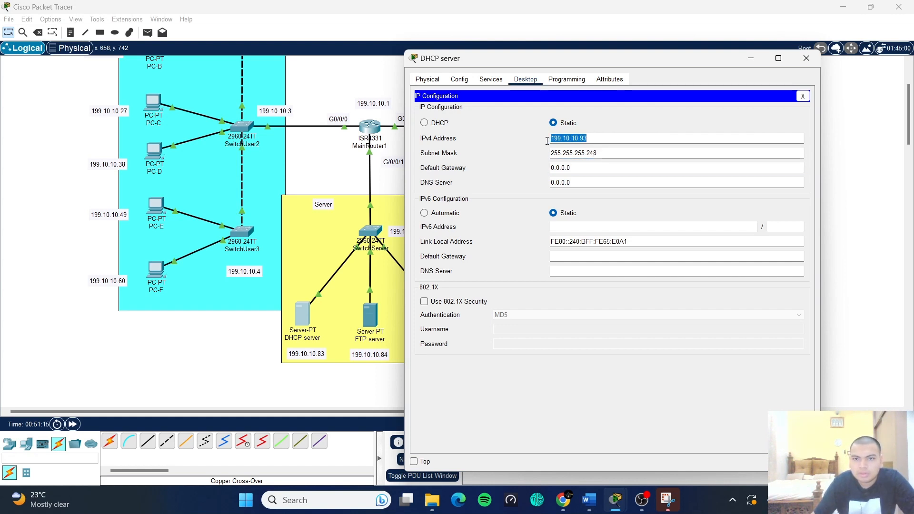
drag(574, 168, 551, 168)
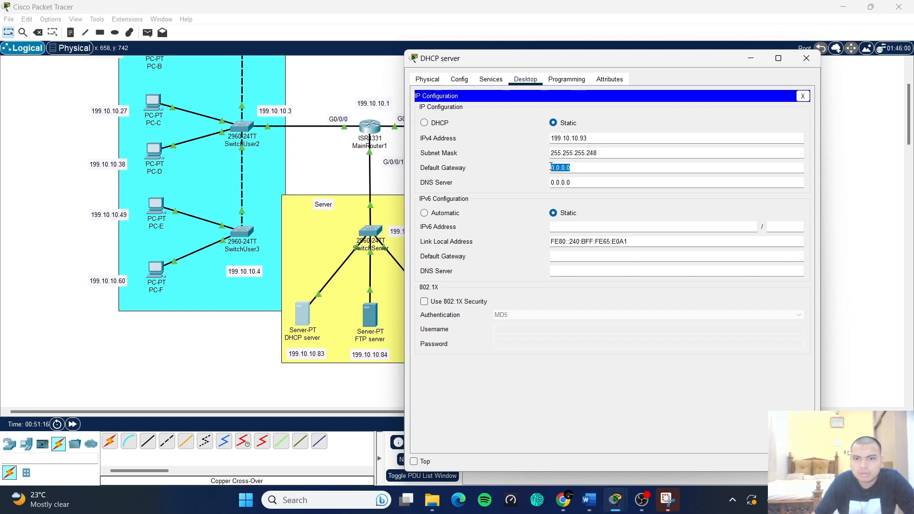
text(199.10.10.9)
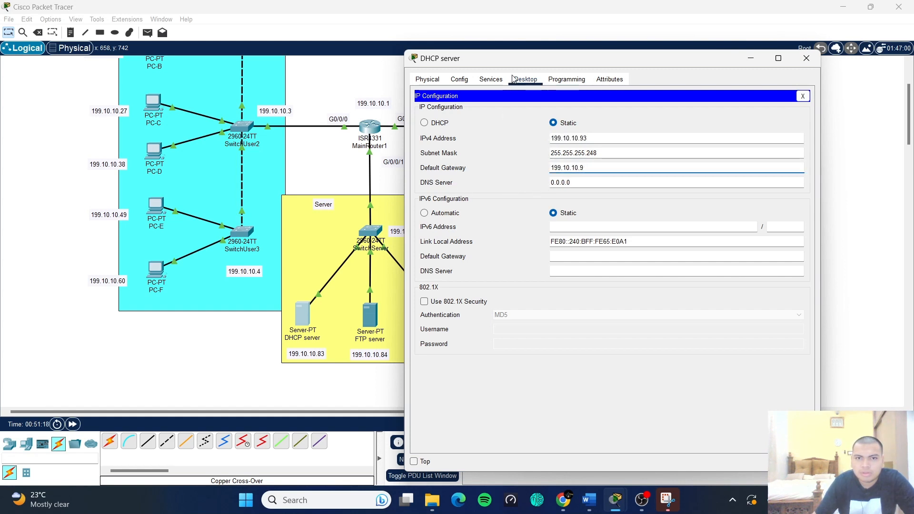
drag(519, 59, 582, 59)
key(BackSpace)
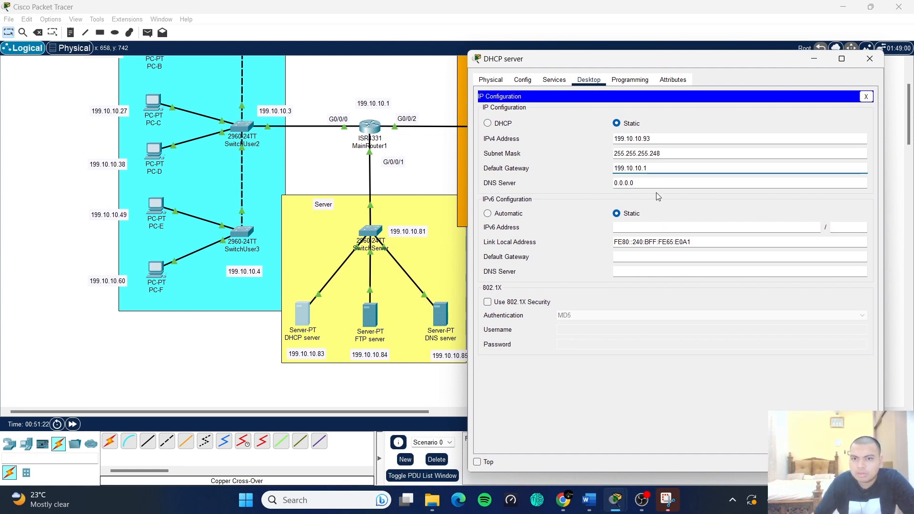
click(644, 186)
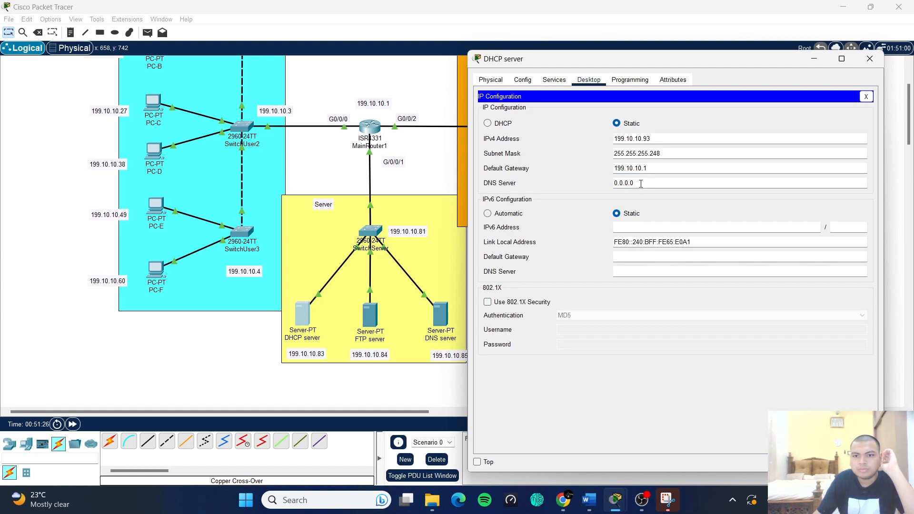
drag(637, 183, 613, 183)
key(ctrl+v)
key(BackSpace)
key(BackSpace)
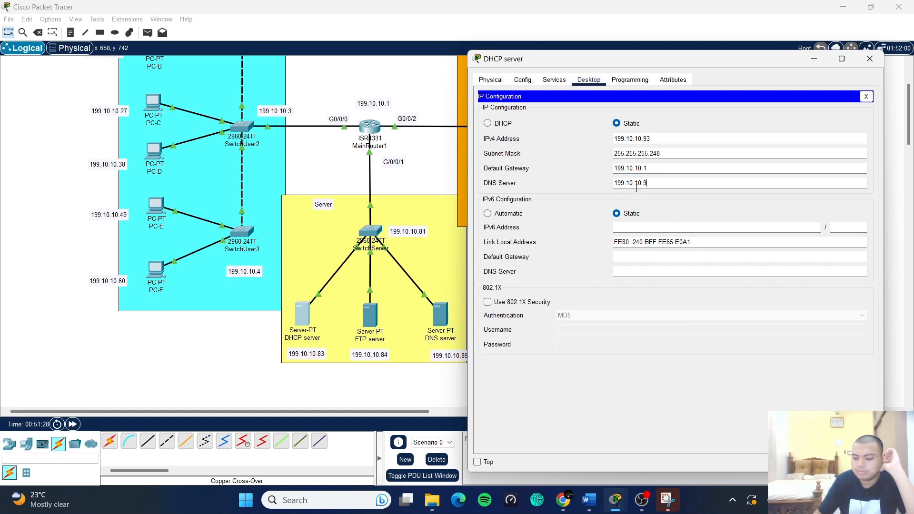
text(85)
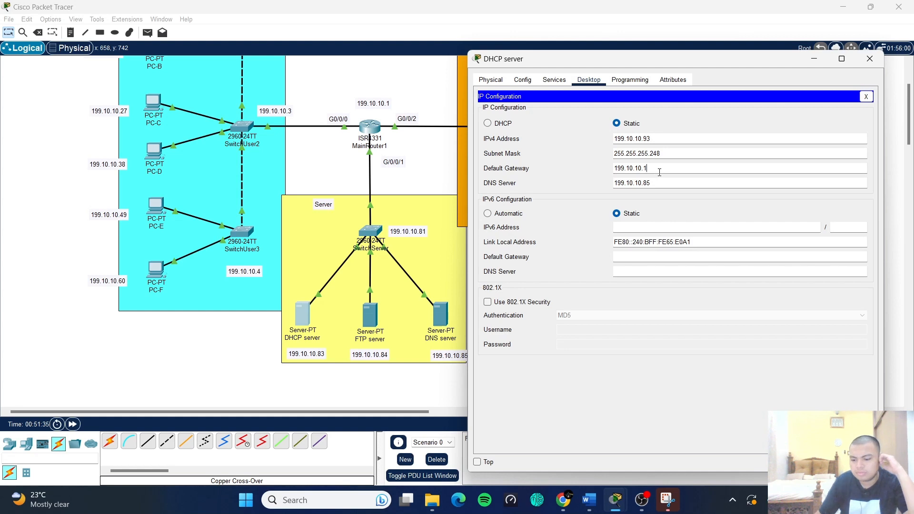
key(BackSpace)
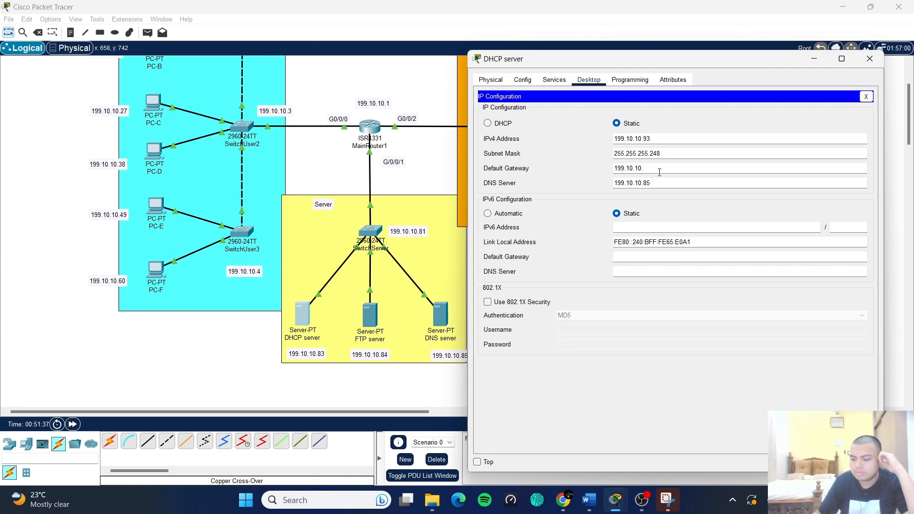
text(81)
- Close the DHCP server's IP Configuration panel and its device window
click(731, 126)
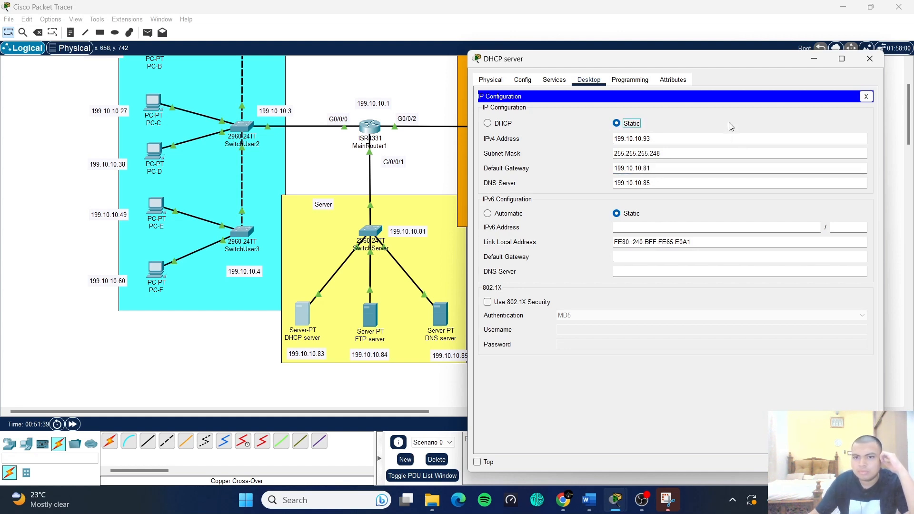
click(730, 119)
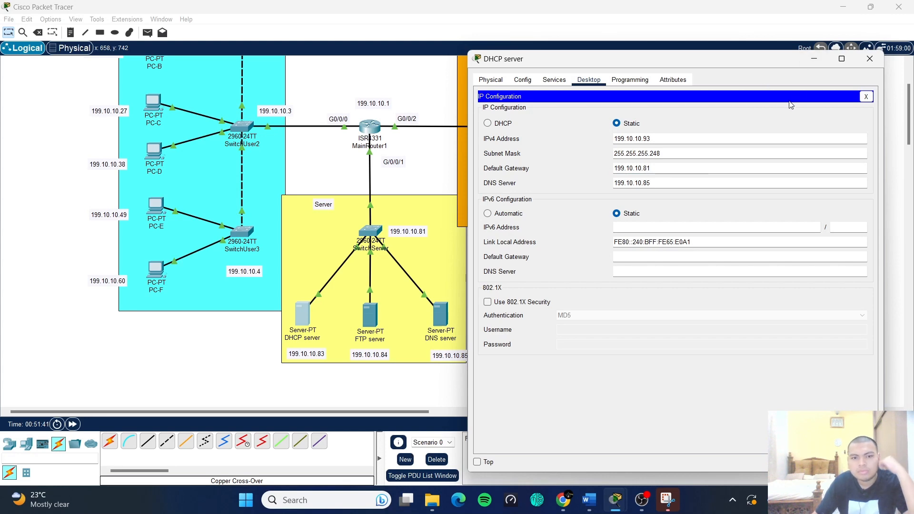
click(866, 98)
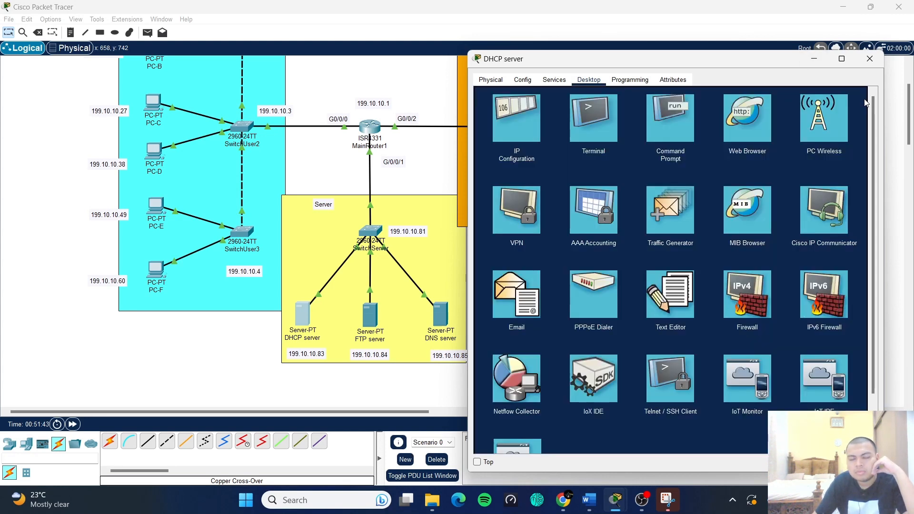
click(870, 59)
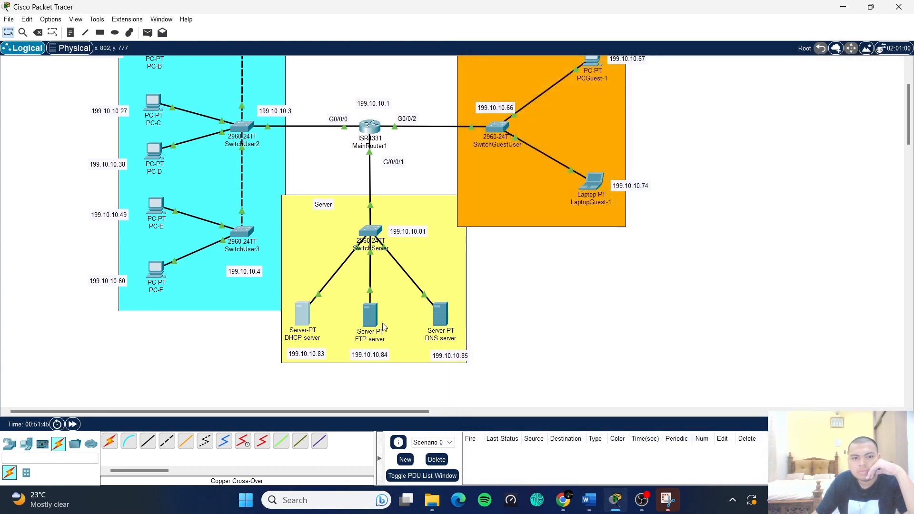
- Give the FTP server static IPv4 199.10.10.84 and clear the subnet mask's last octet
click(372, 315)
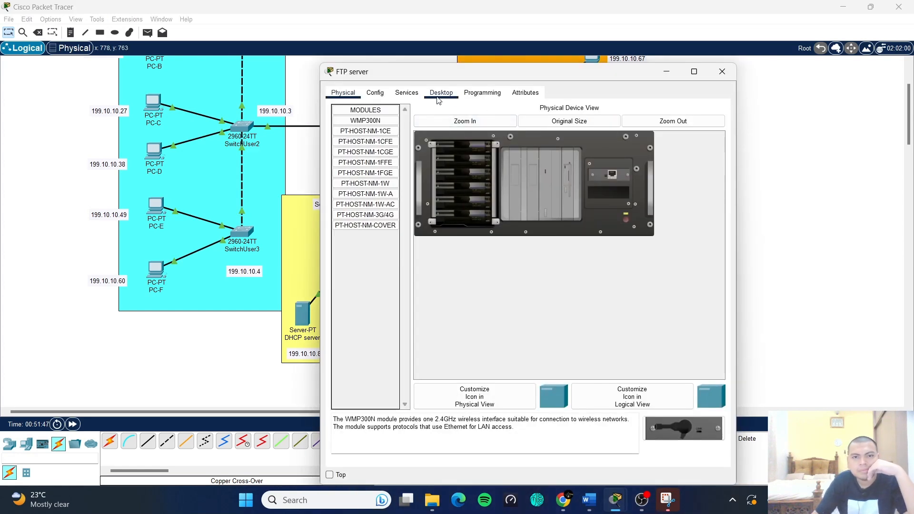
click(438, 98)
click(384, 147)
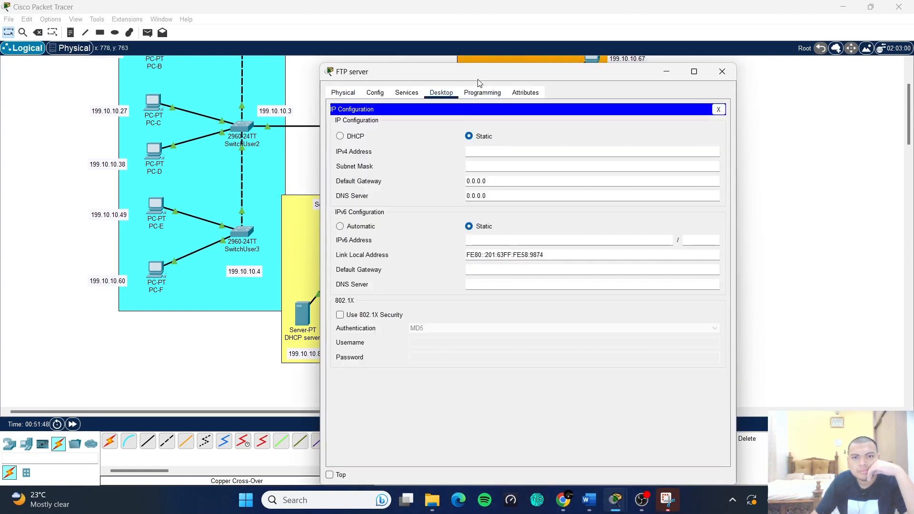
drag(477, 79, 675, 71)
click(682, 143)
key(ctrl+v)
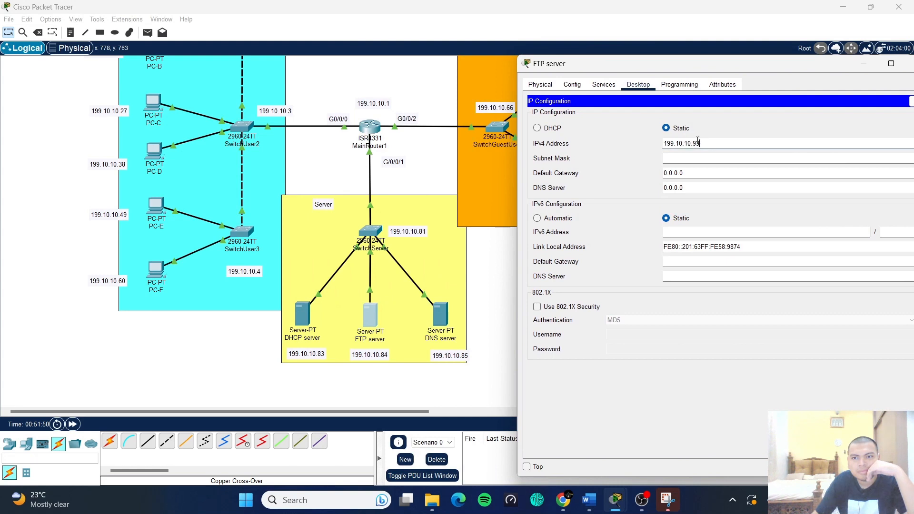
key(BackSpace)
key(BackSpace)
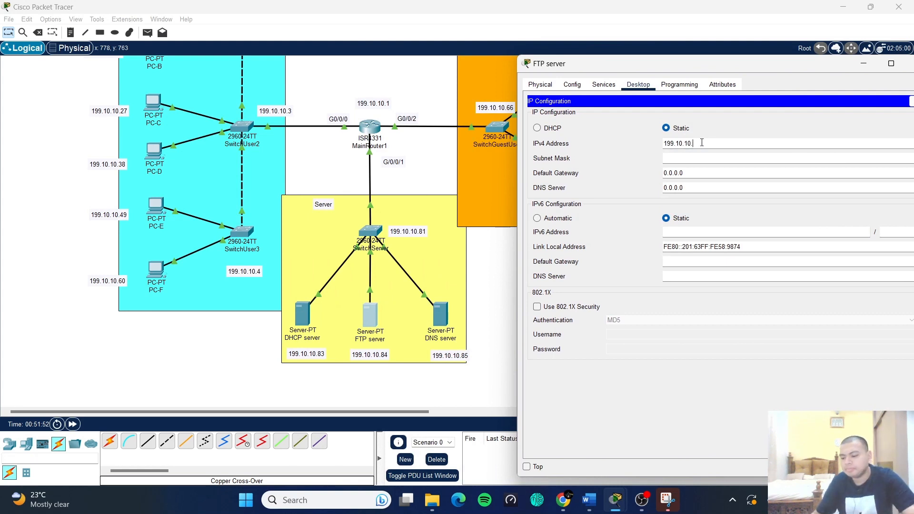
text(84)
click(719, 158)
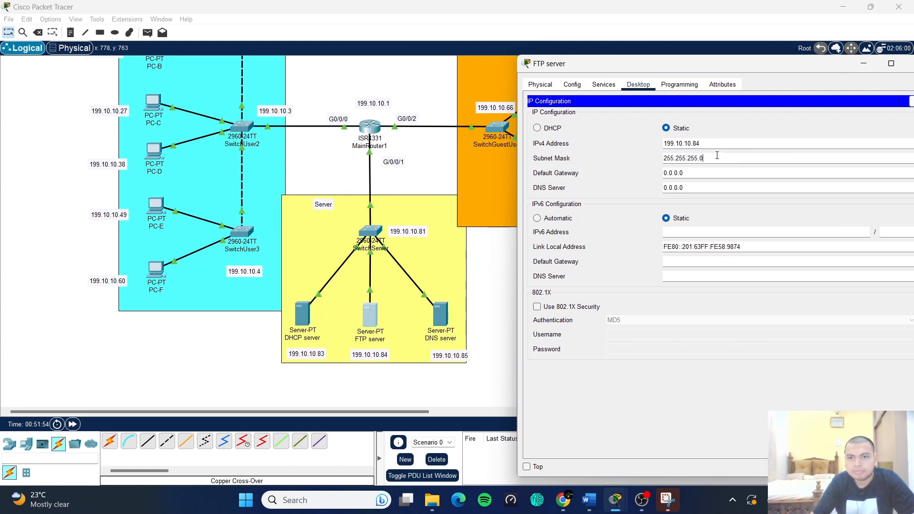
key(BackSpace)
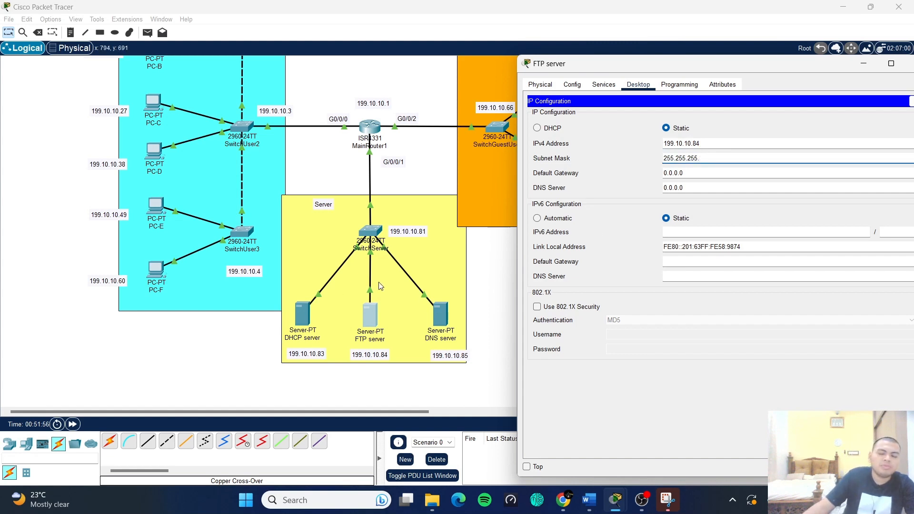
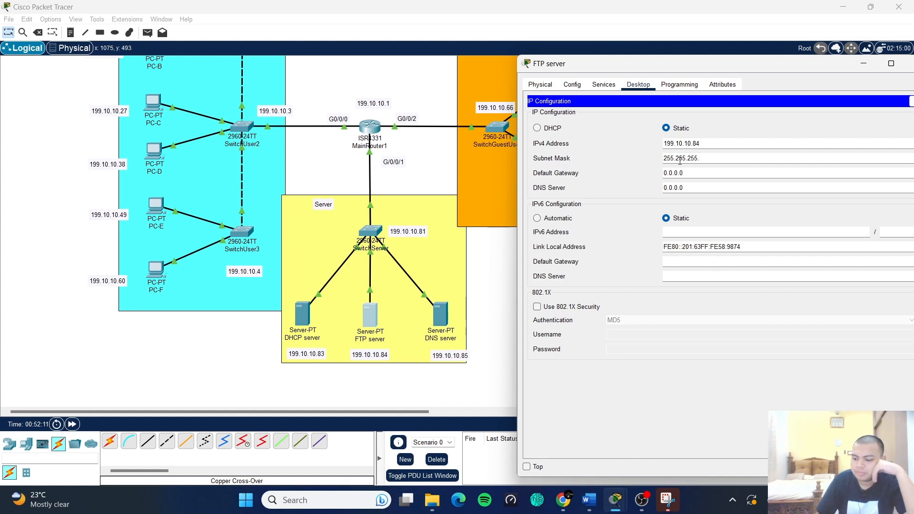
- Give the FTP server mask 255.255.255.248, gateway 199.10.10.81 and DNS server 199.10.10.85
text(2)
text(48)
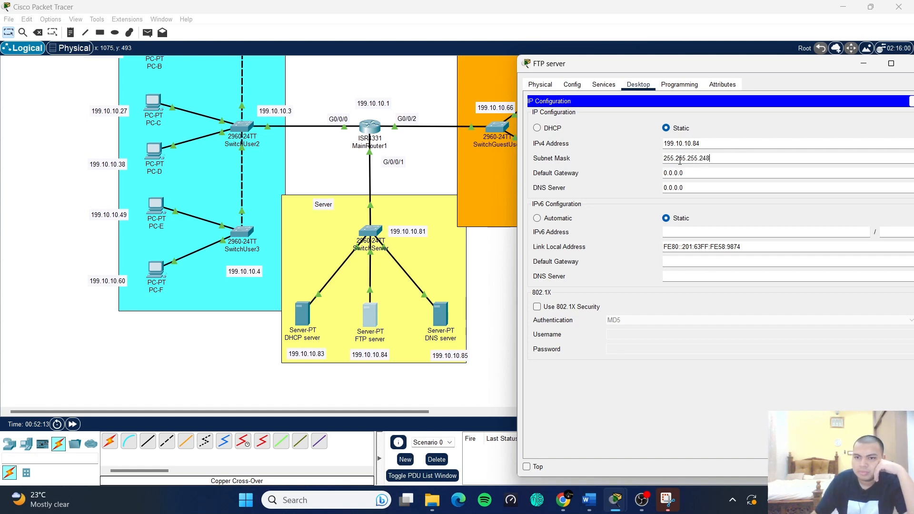
key(Tab)
text(199.10.10.93)
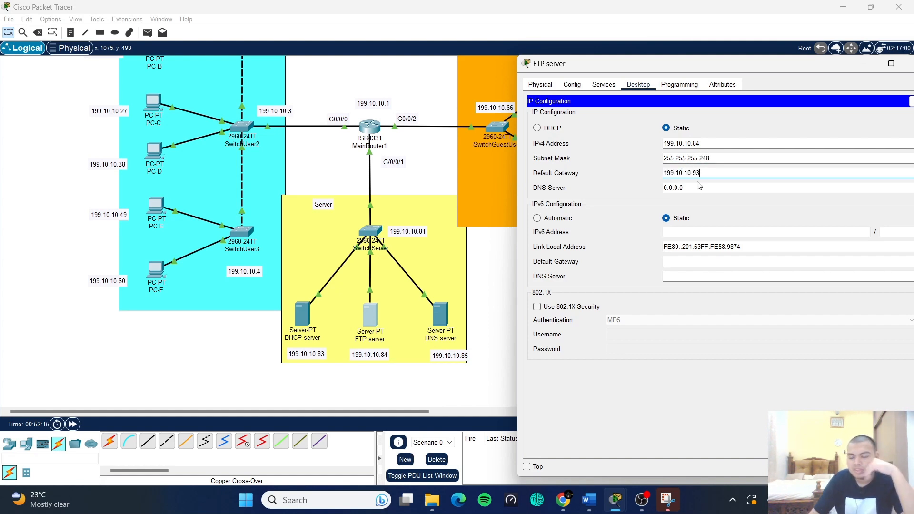
key(BackSpace)
key(BackSpace)
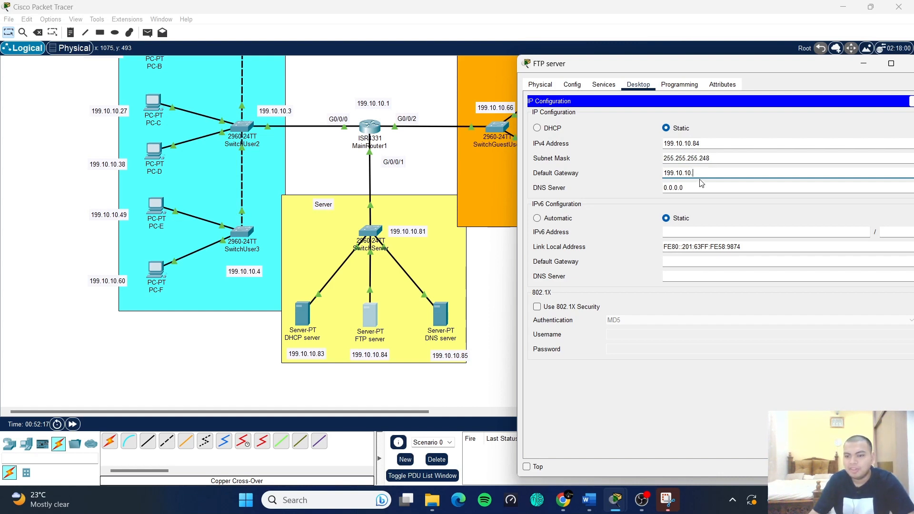
text(81)
click(712, 188)
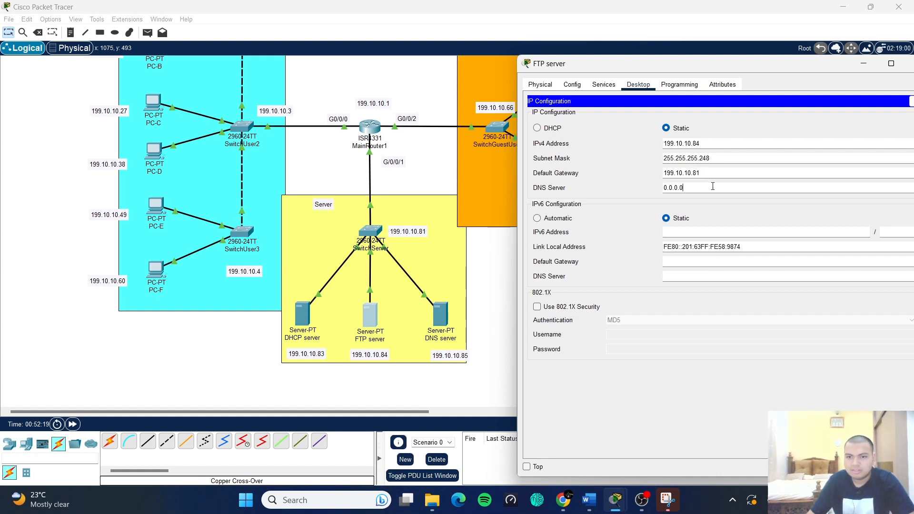
double_click(674, 196)
text(199.10.10.93)
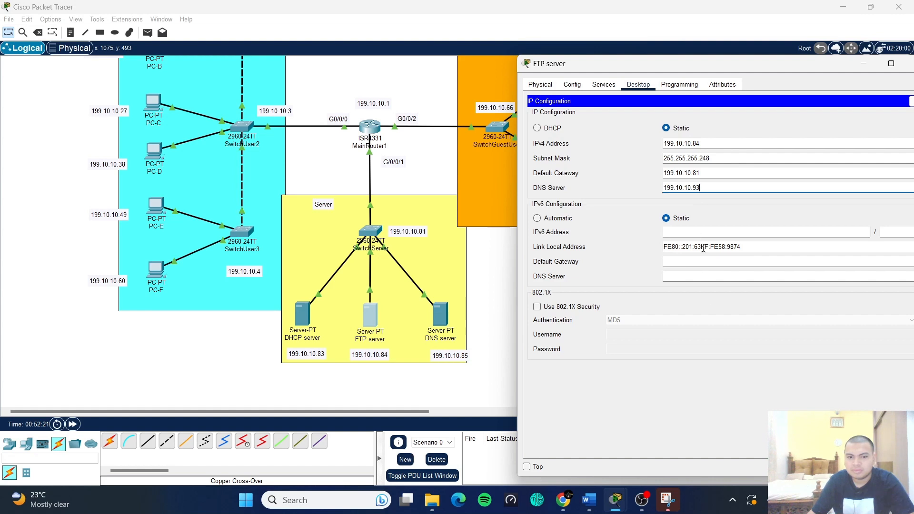
key(BackSpace)
key(BackSpace)
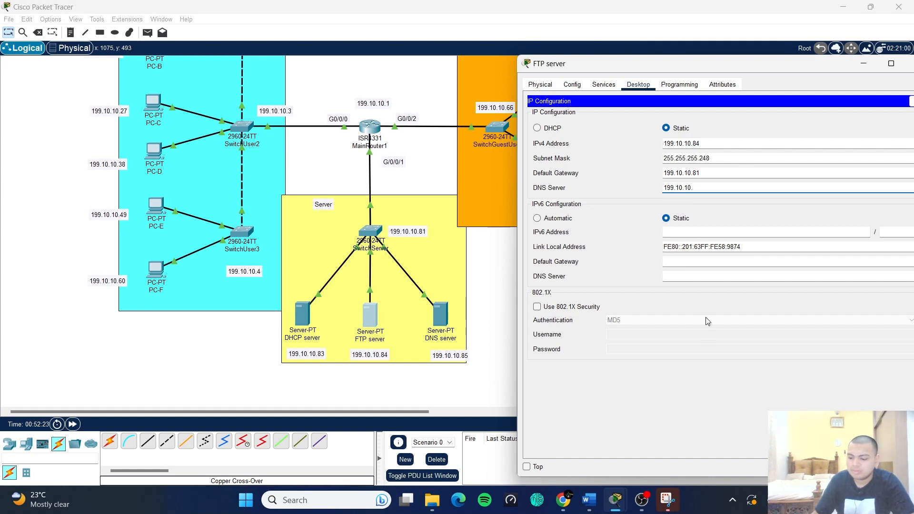
text(85)
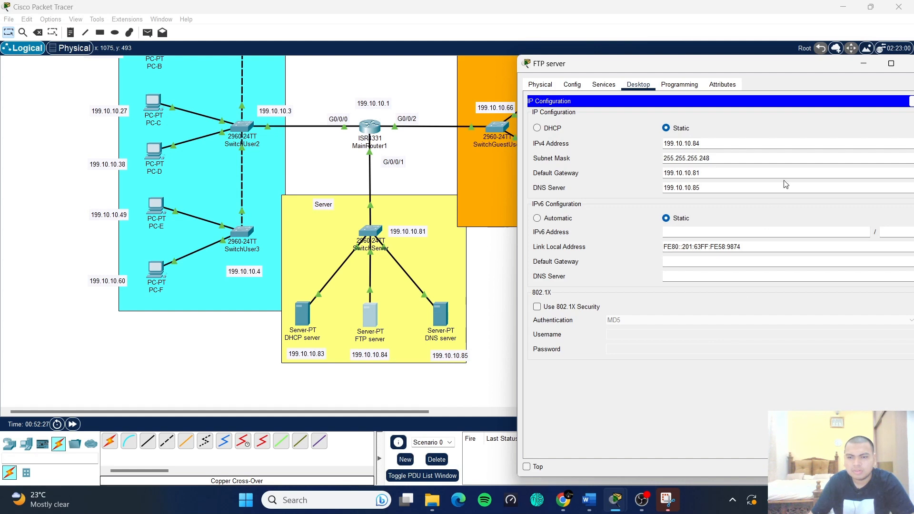
- Close the FTP server's IP Configuration panel and its device window
drag(803, 68, 773, 75)
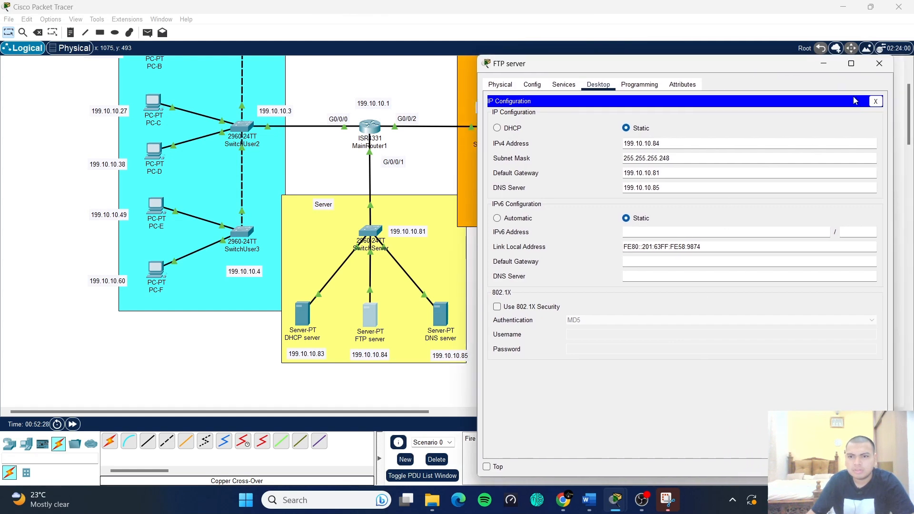
click(875, 102)
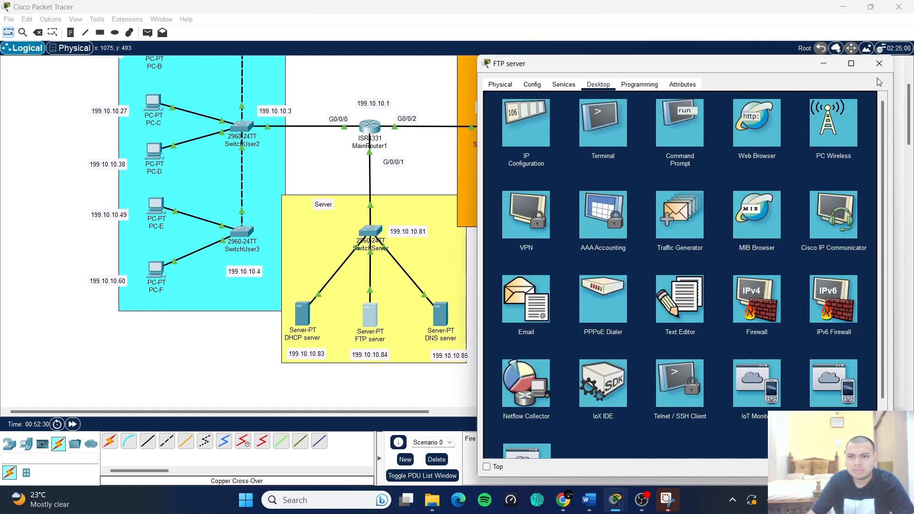
click(879, 64)
- Change the DHCP server's IPv4 address from 199.10.10.93 to 199.10.10.83, then close its window
click(304, 315)
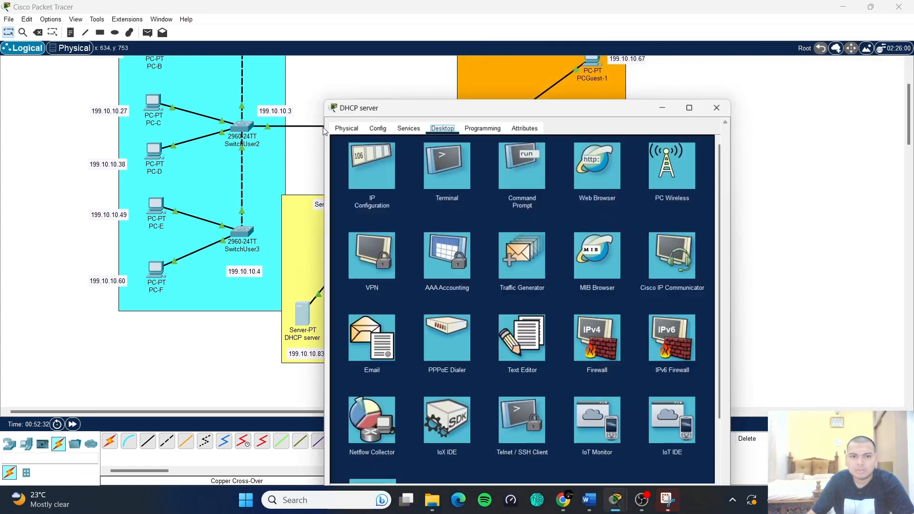
click(373, 133)
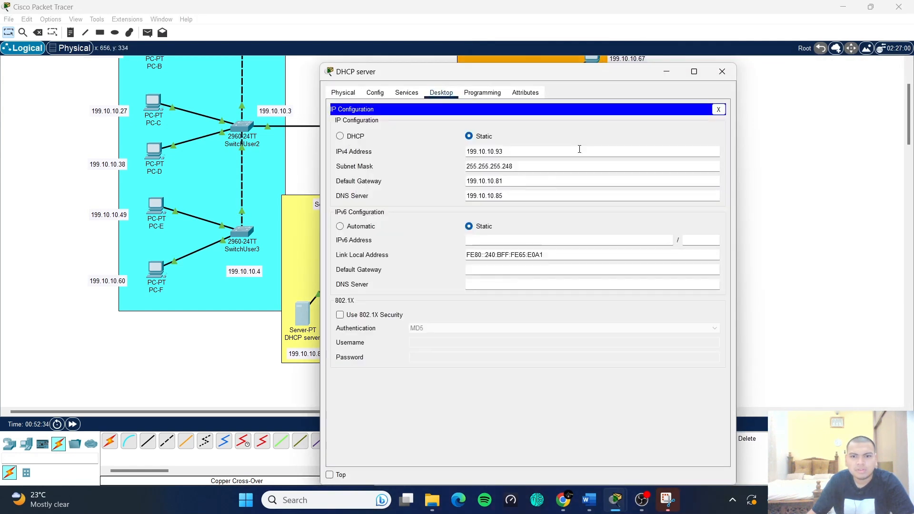
drag(590, 77, 682, 85)
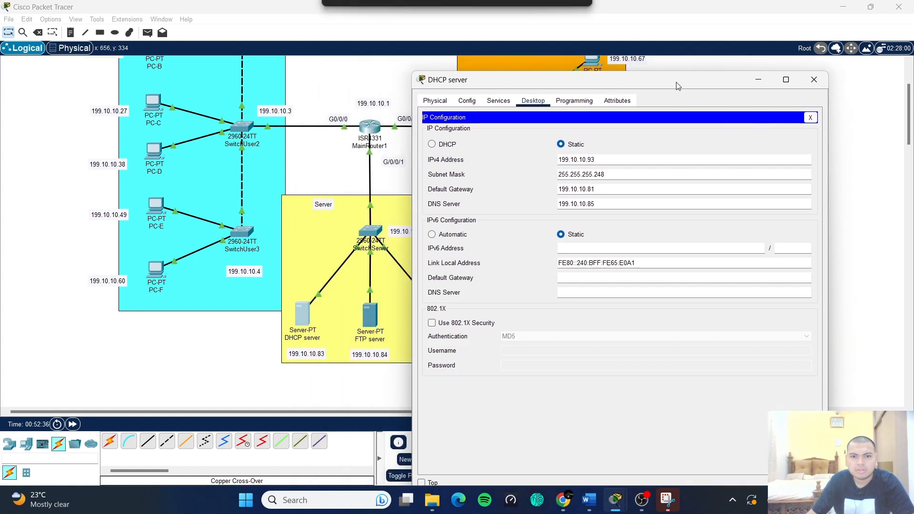
click(591, 160)
key(BackSpace)
text(8)
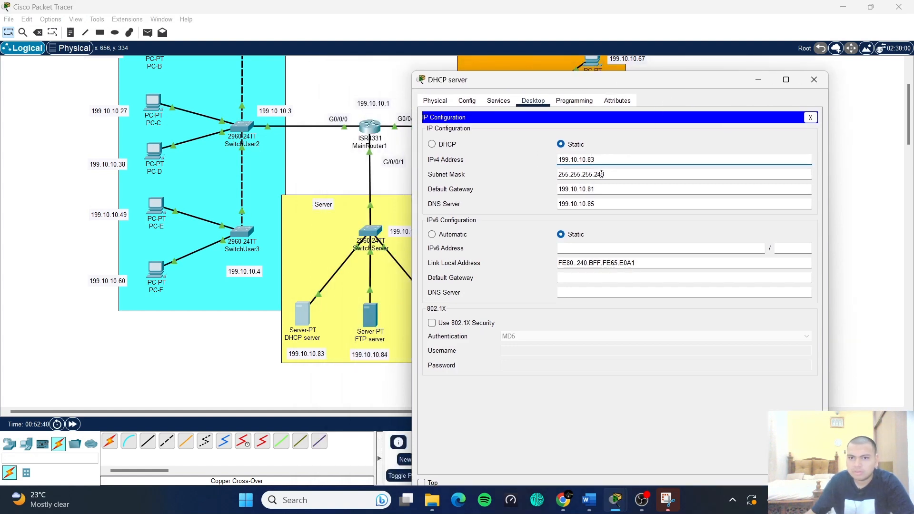
key(Return)
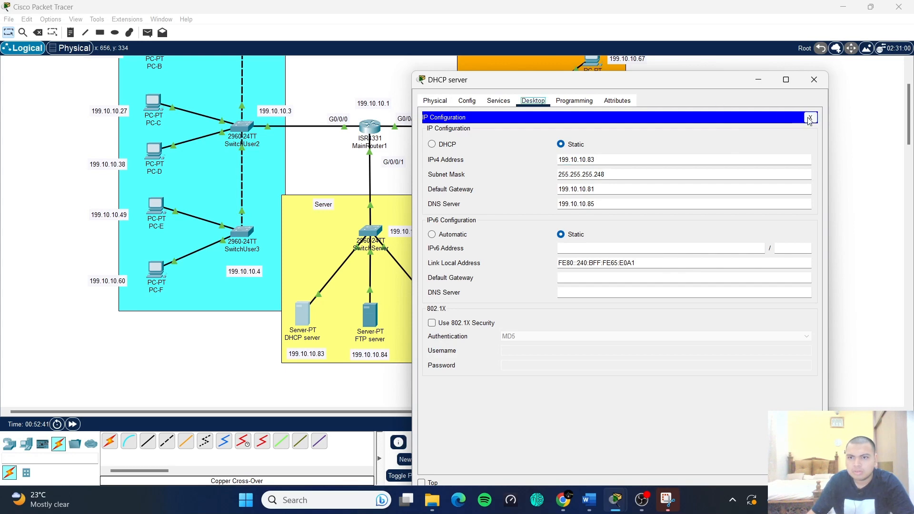
click(810, 117)
click(814, 79)
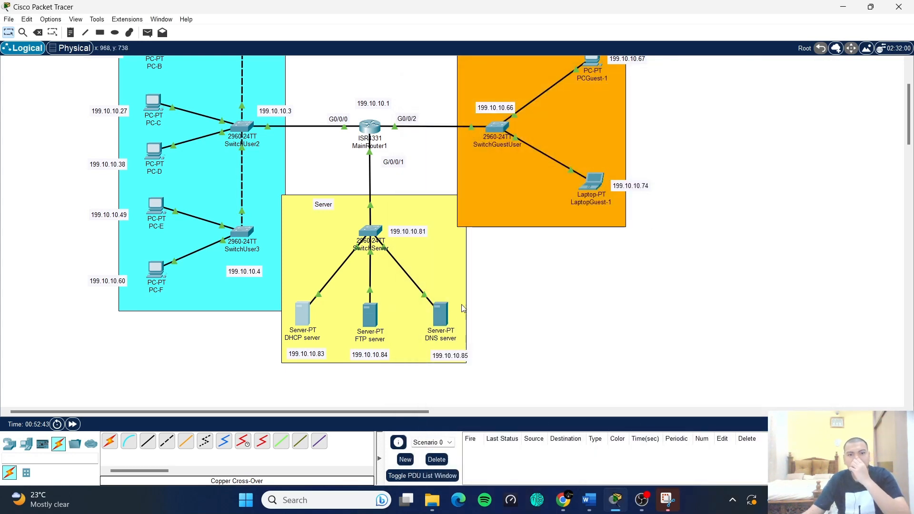
- Open the DNS server's IP Configuration and paste 199.10.10.85 as its IPv4 address
click(434, 320)
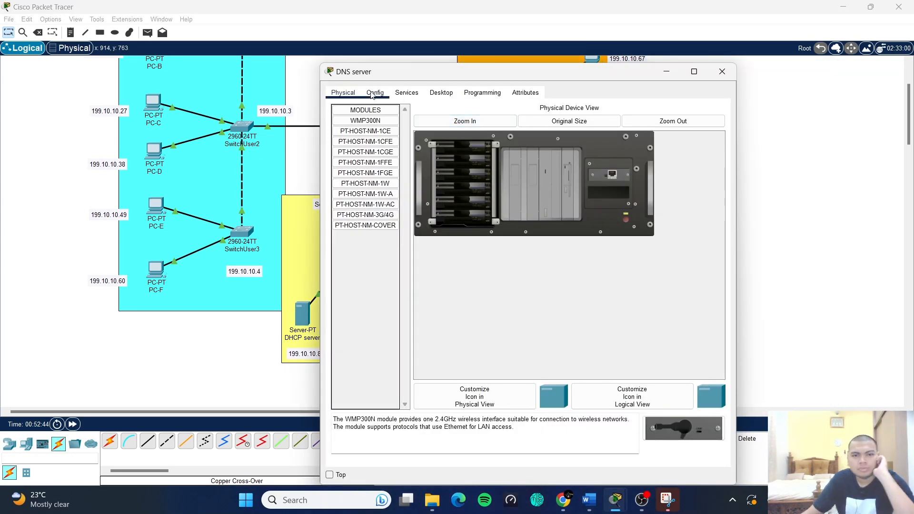
click(442, 93)
click(379, 134)
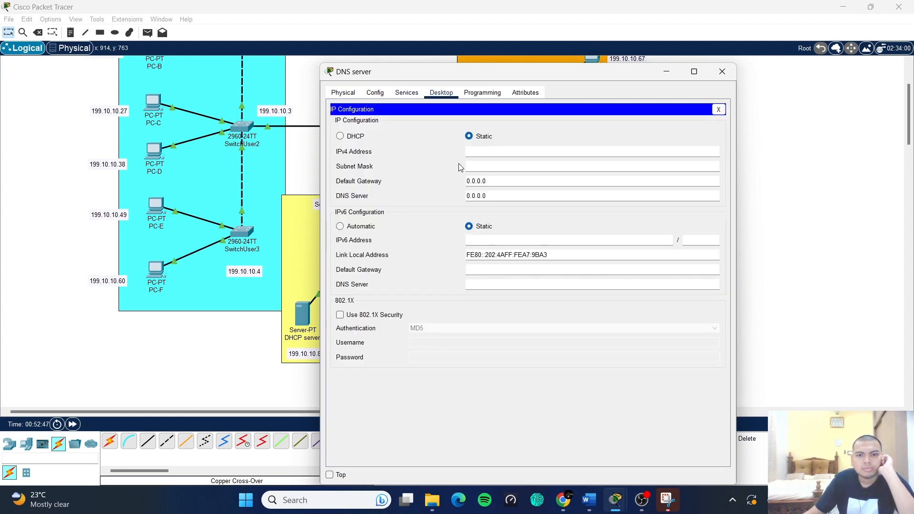
text(199.10.10.93)
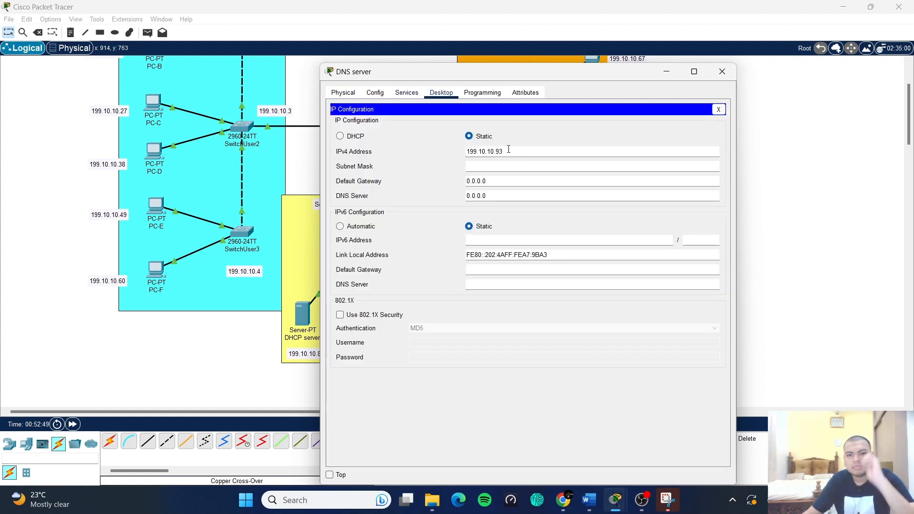
drag(509, 81, 701, 69)
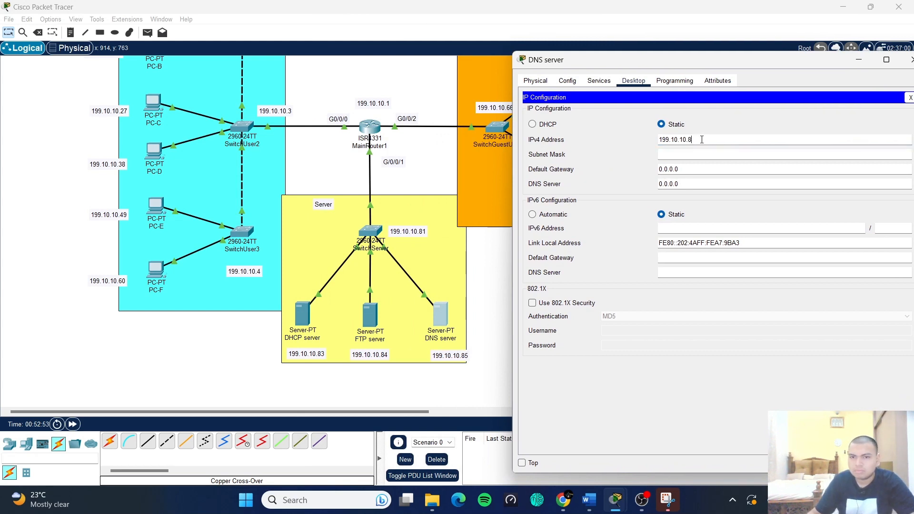
- Enter mask 255.255.255.248, gateway 199.10.10.81 and DNS 199.10.10.85, then close the DNS server
click(690, 155)
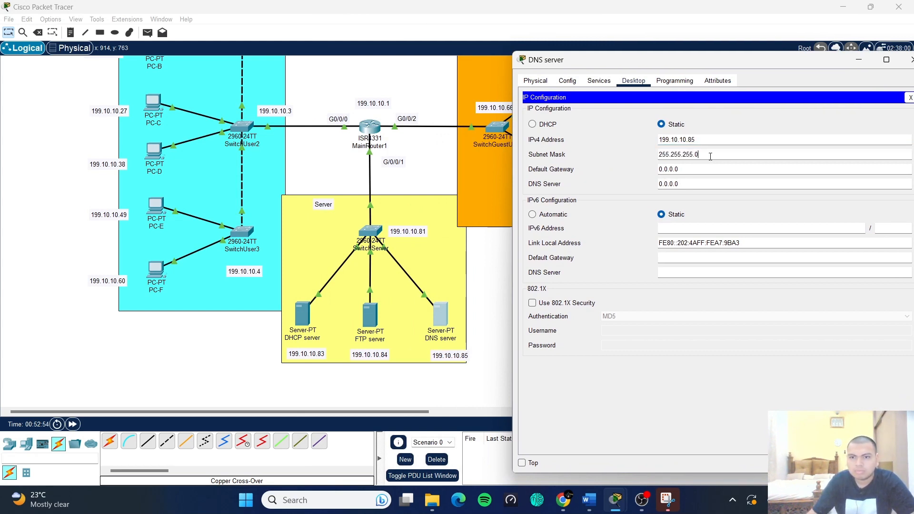
text(248)
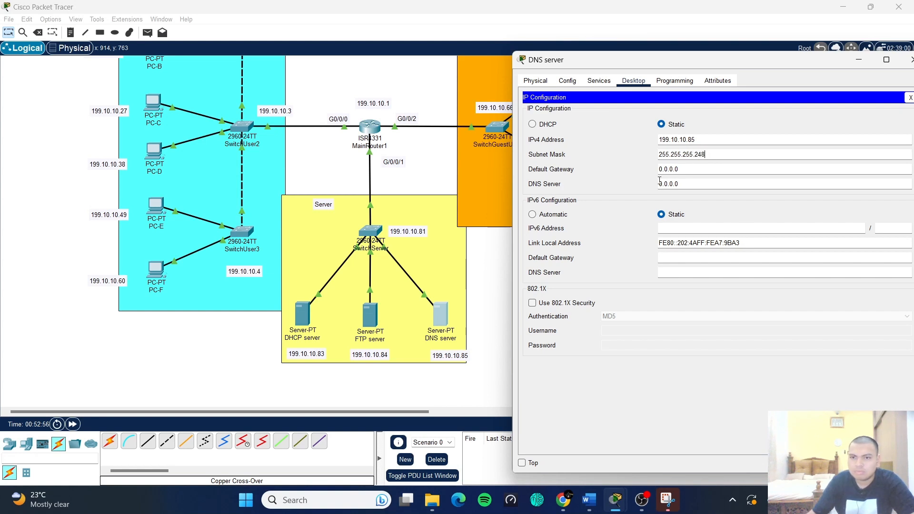
key(Tab)
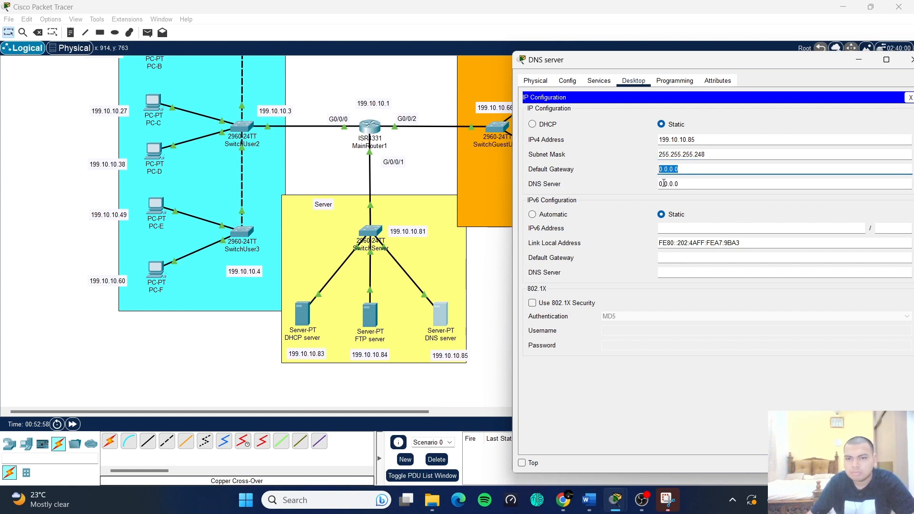
text(199.10.10.)
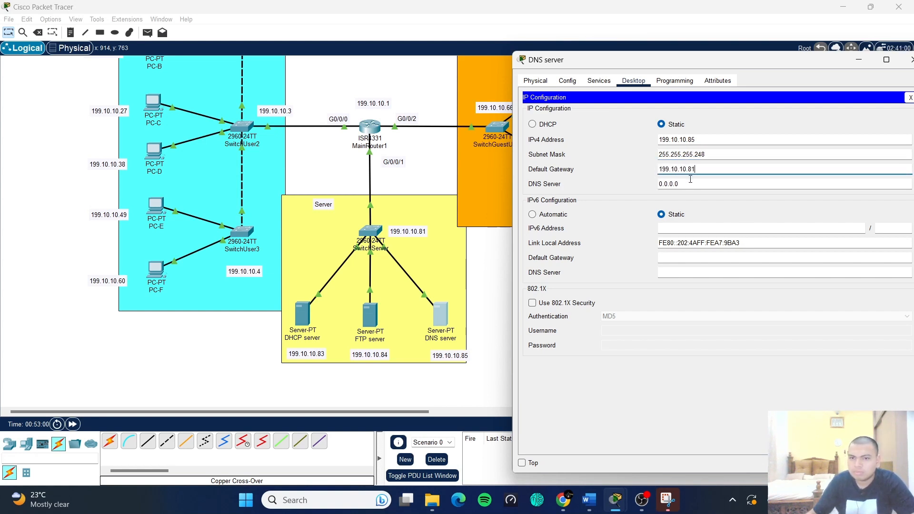
click(703, 182)
double_click(674, 184)
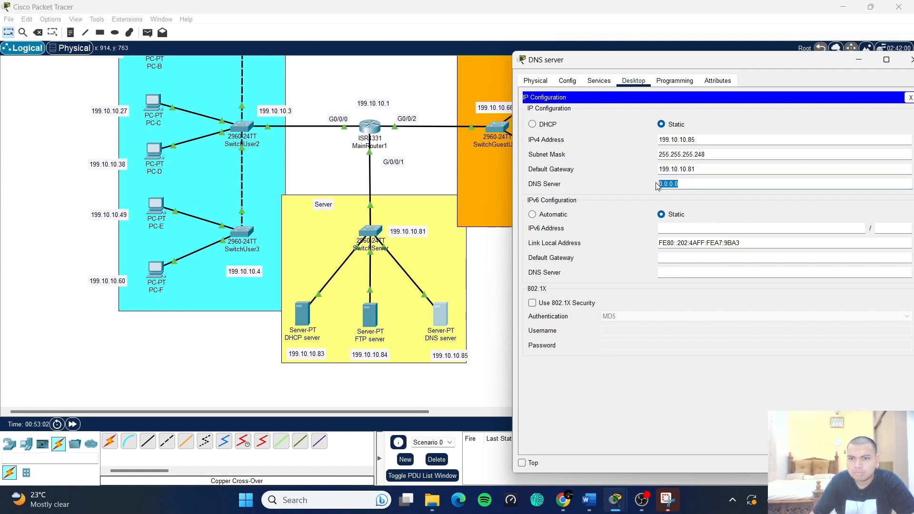
text(199.10.10.93)
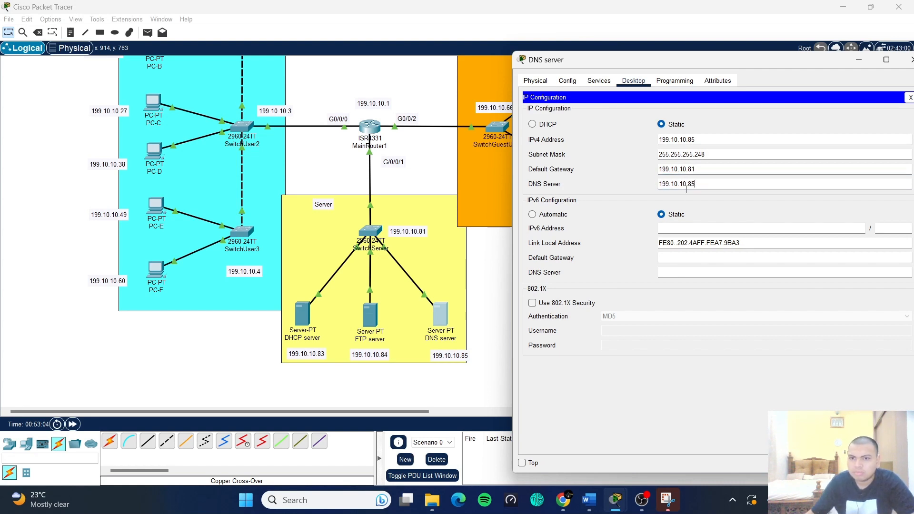
text(85)
click(908, 96)
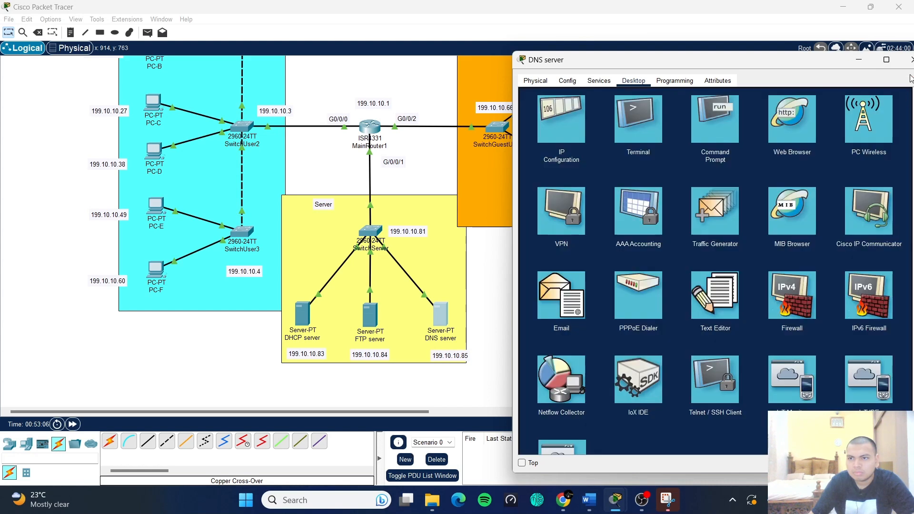
click(912, 59)
scroll(219, 233, up, 2)
scroll(221, 238, up, 2)
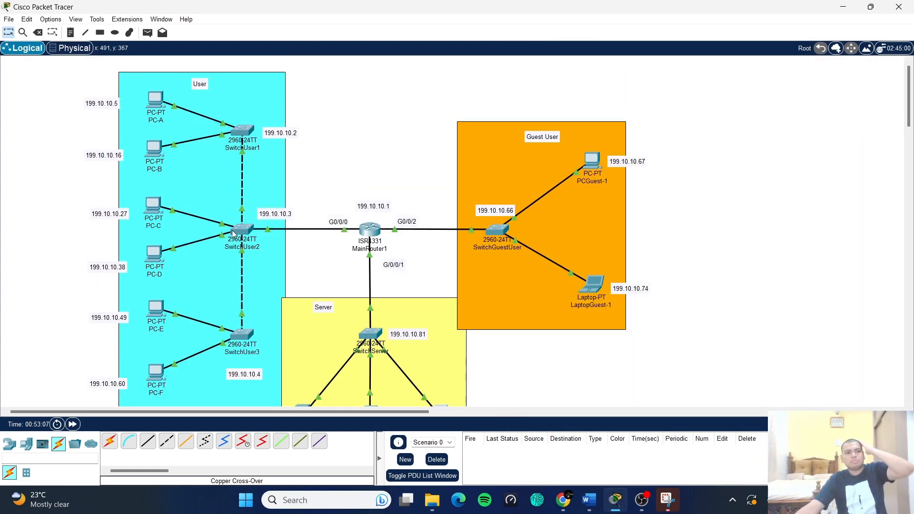
- Give PC-A IPv4 address 199.10.10.5 with subnet mask 255.255.255.192
click(152, 98)
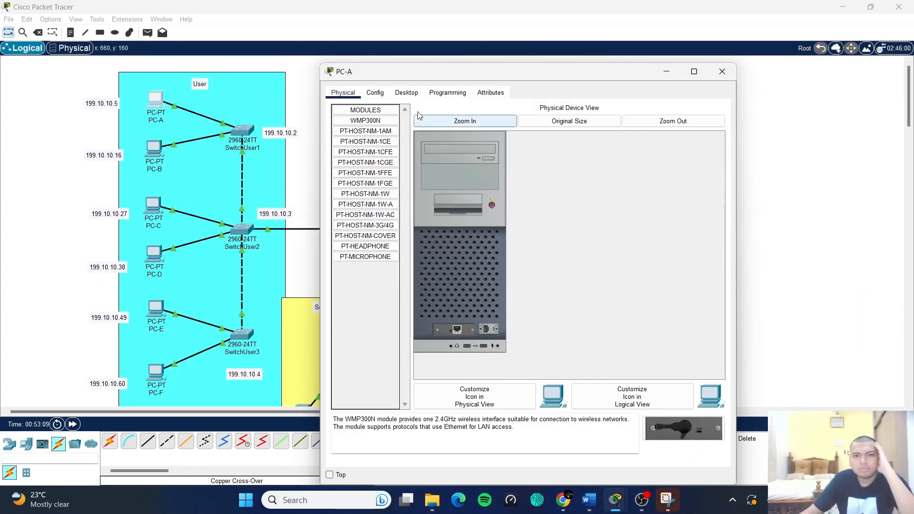
click(448, 92)
click(406, 92)
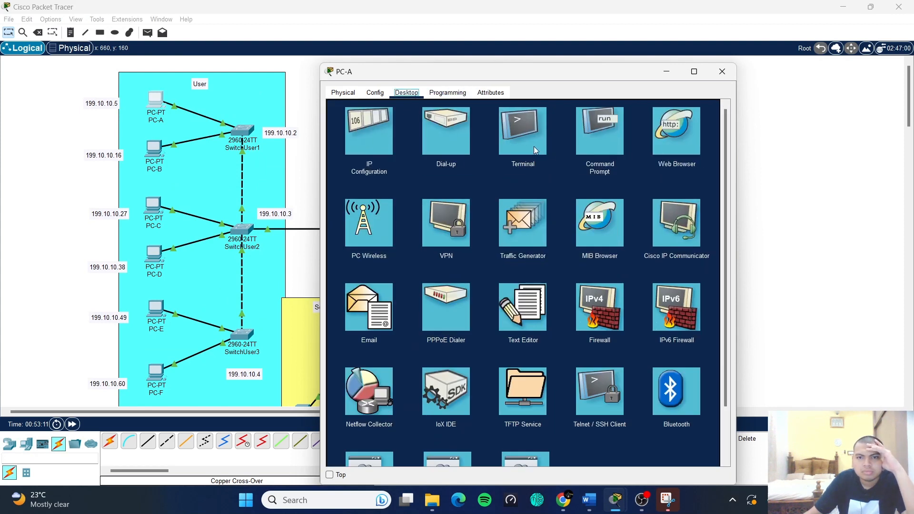
click(384, 148)
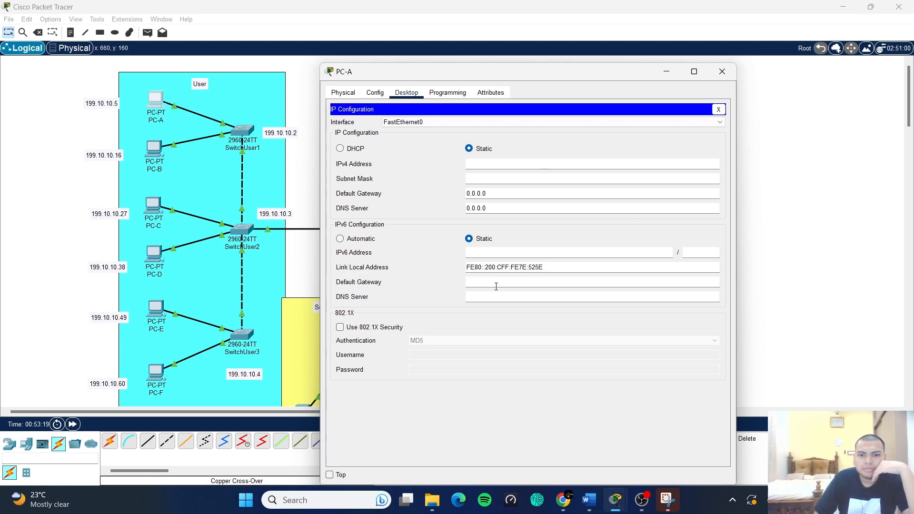
click(484, 166)
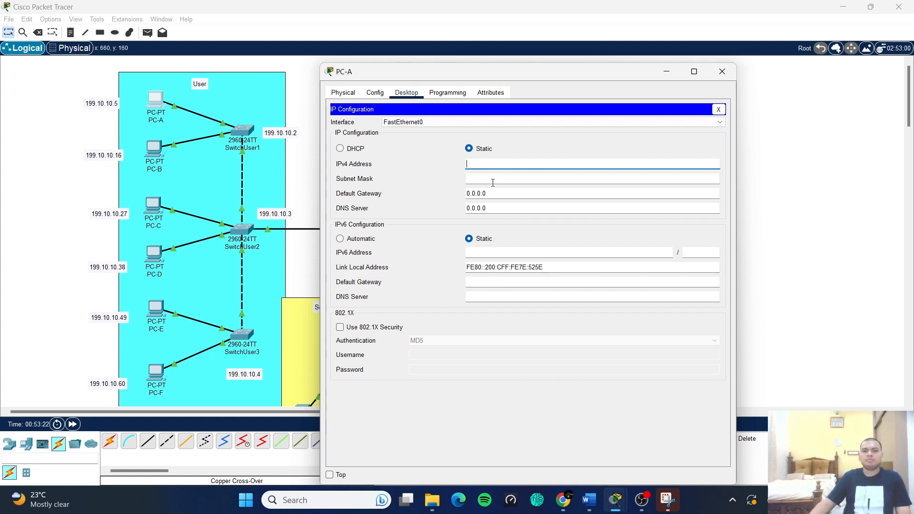
text(199.10.10.5)
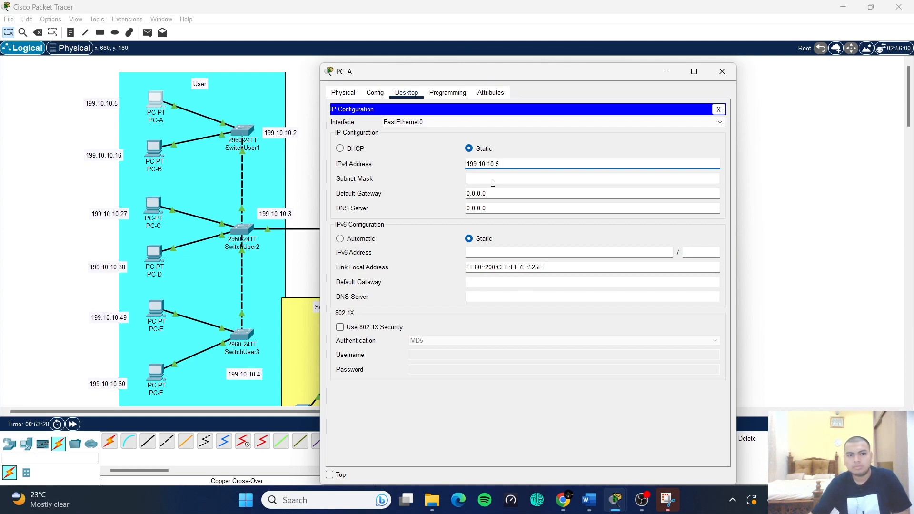
click(493, 182)
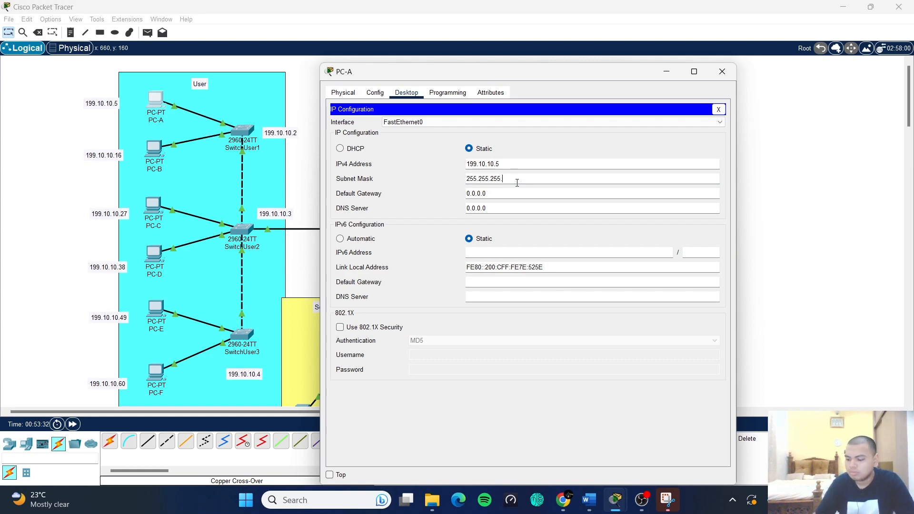
text(192)
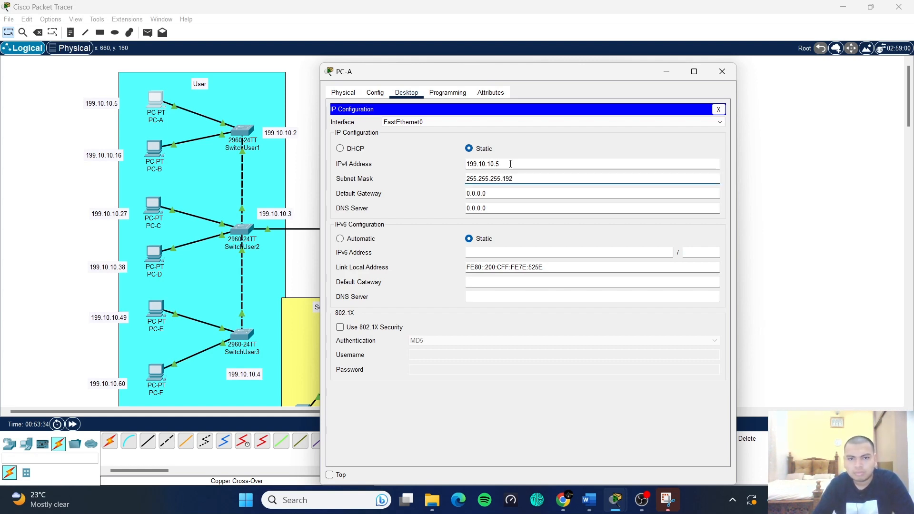
- Set PC-A's default gateway to 199.10.10.1 and DNS server to 199.10.10.85
key(shift+Tab)
key(ctrl+c)
click(481, 194)
double_click(476, 194)
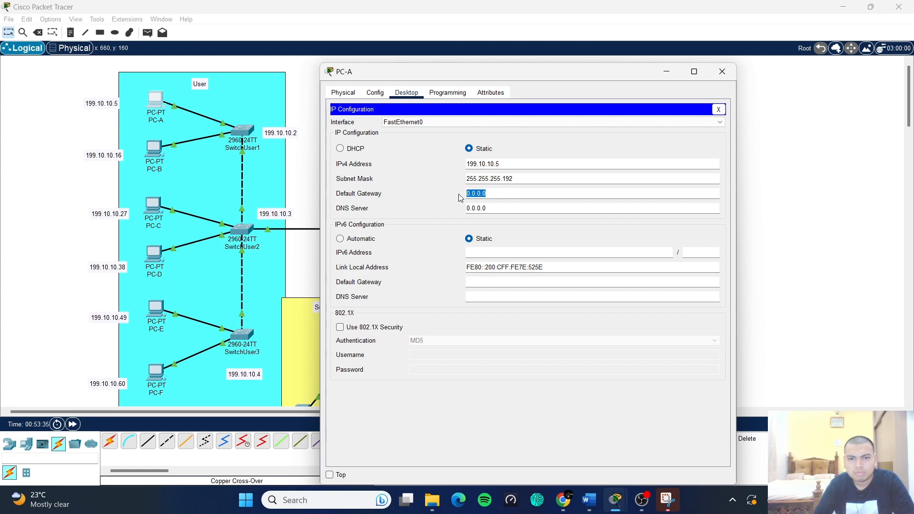
key(BackSpace)
key(ctrl+v)
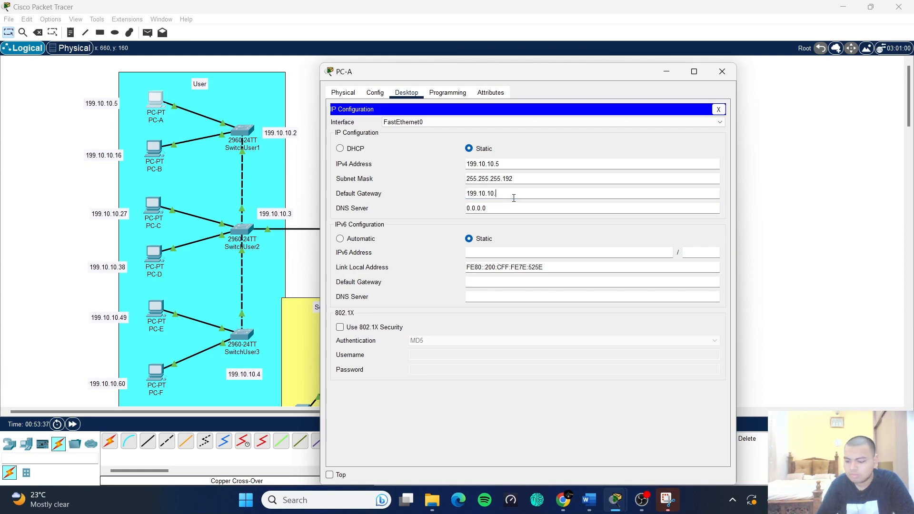
double_click(467, 208)
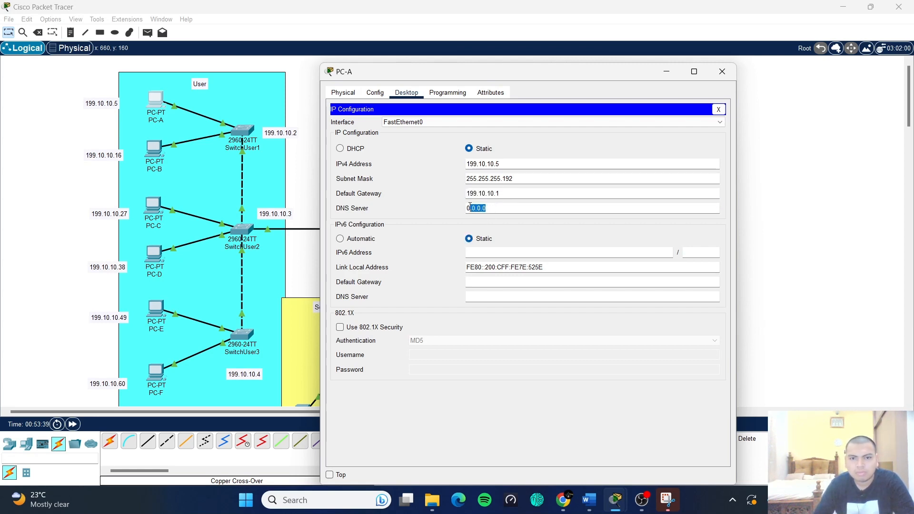
key(ctrl+v)
key(BackSpace)
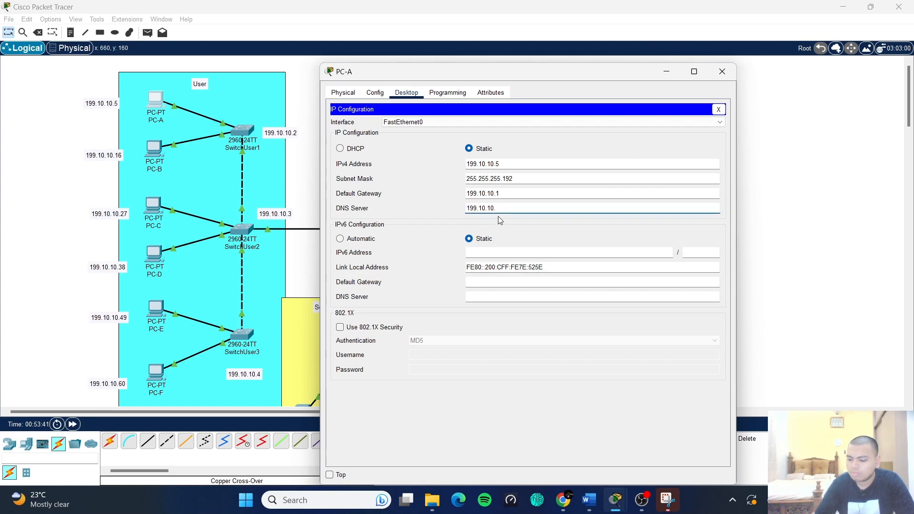
text(85)
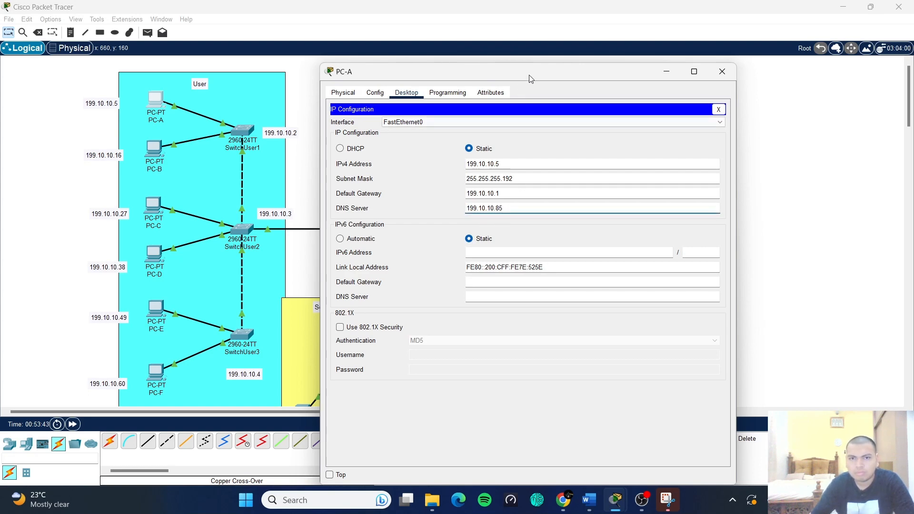
- Close PC-A's settings and bring up PC-B's configuration window
drag(560, 76, 865, 86)
scroll(556, 217, down, 3)
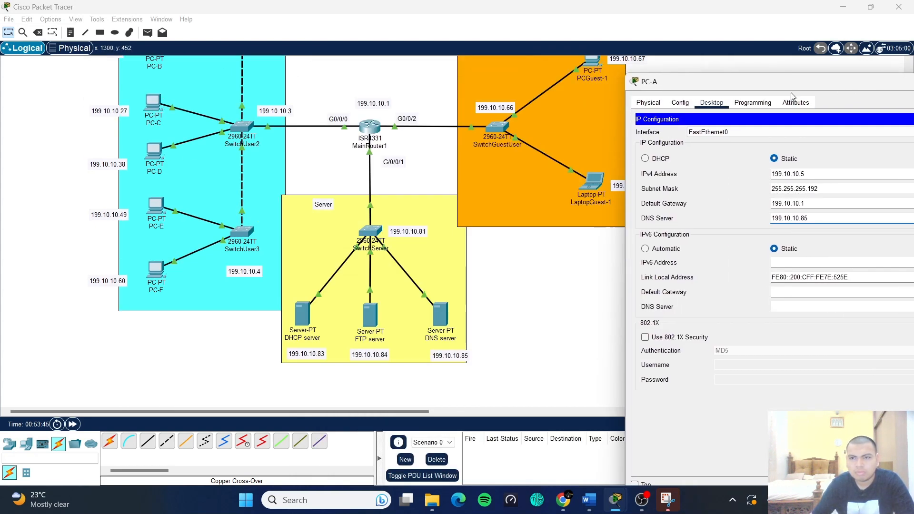
drag(795, 84, 772, 100)
click(887, 104)
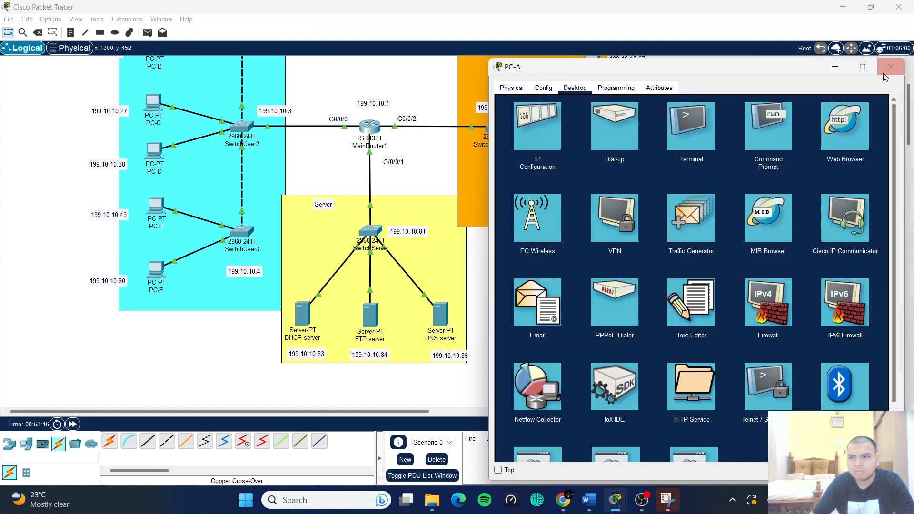
click(891, 67)
scroll(110, 216, up, 3)
click(154, 150)
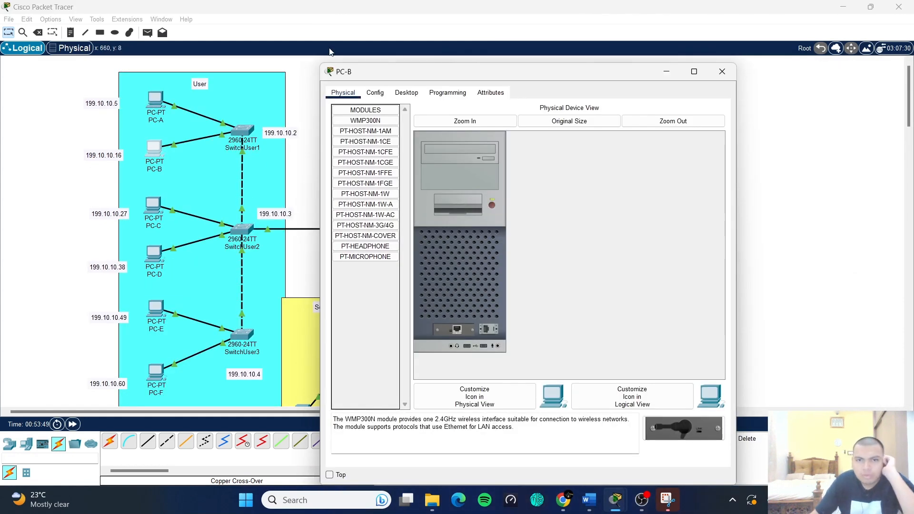
- Give PC-B IPv4 address 199.10.10.16 with subnet mask 255.255.255.192
click(413, 94)
click(374, 143)
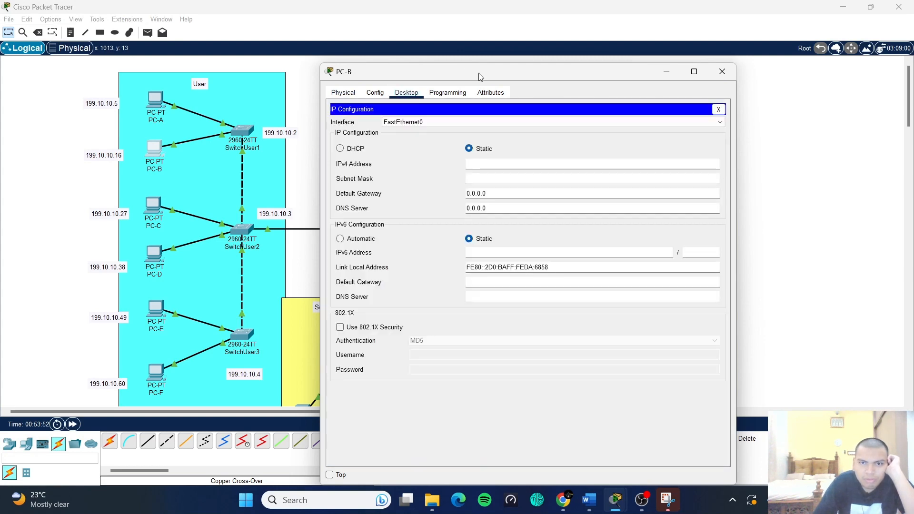
drag(478, 76, 515, 53)
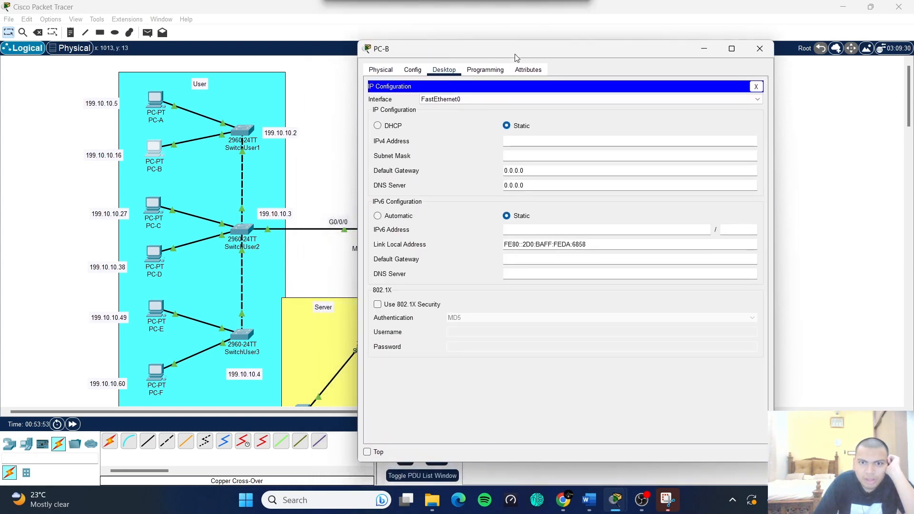
click(532, 141)
key(ctrl+v)
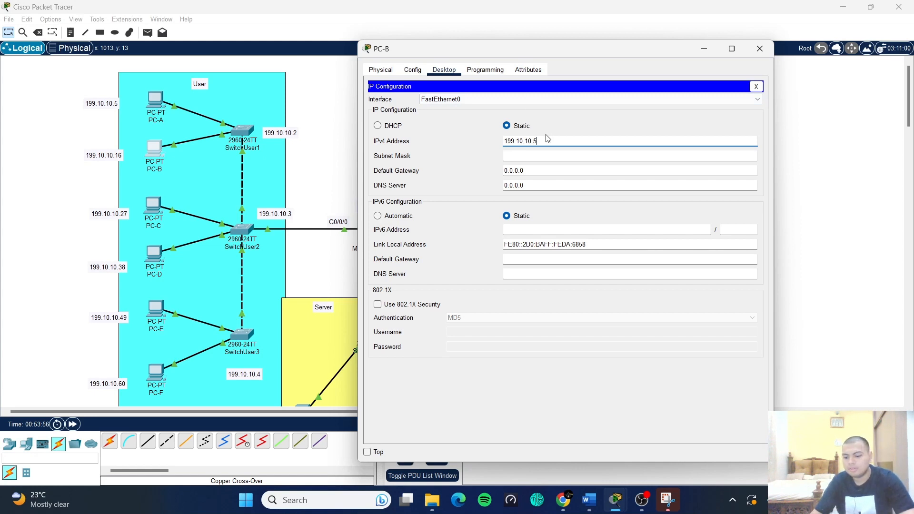
text(16)
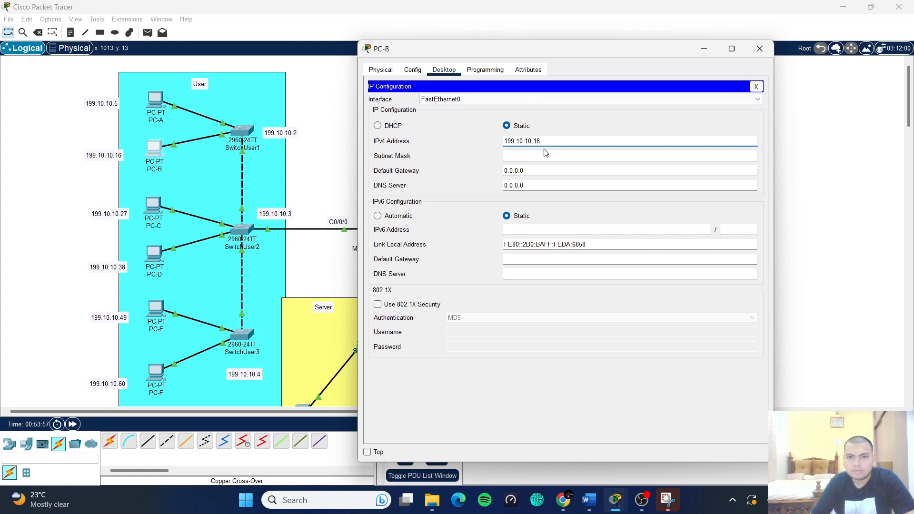
click(541, 157)
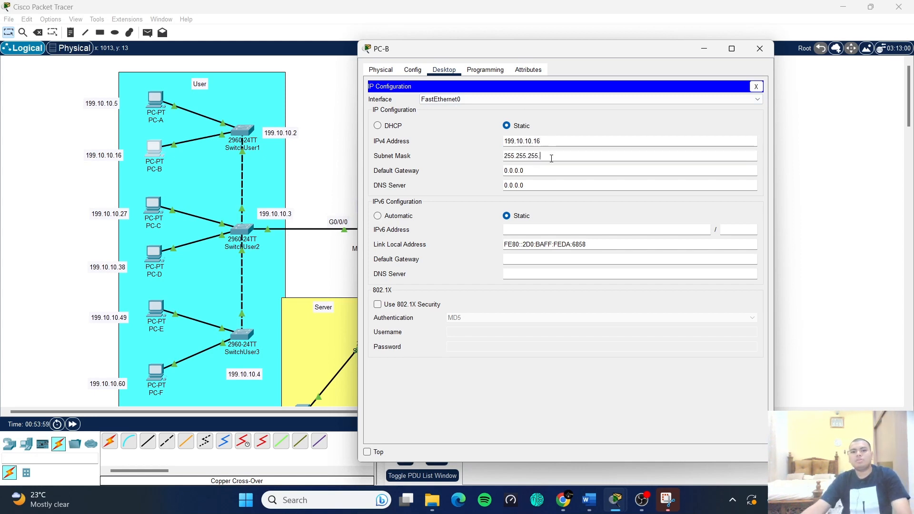
key(BackSpace)
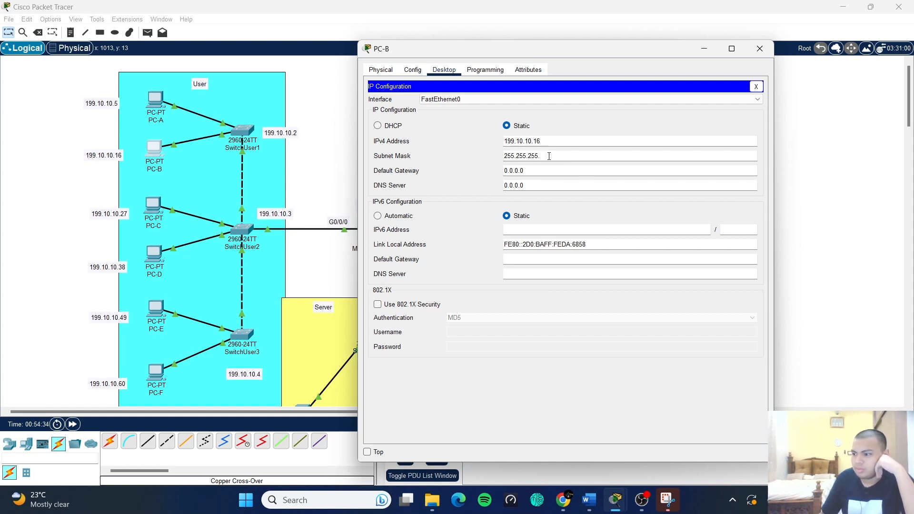
text(192)
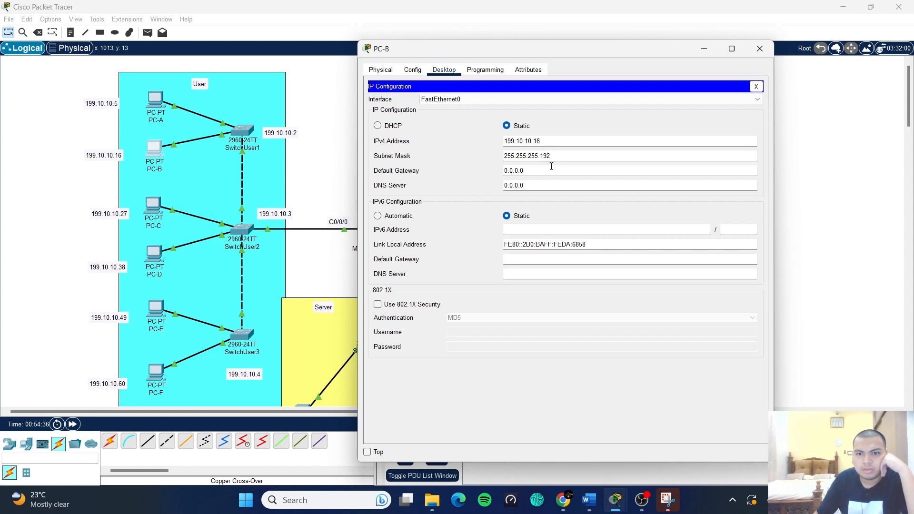
- Set PC-B's gateway to 199.10.10.1 and DNS to 199.10.10.85, close it, and open PC-C
drag(535, 169, 502, 172)
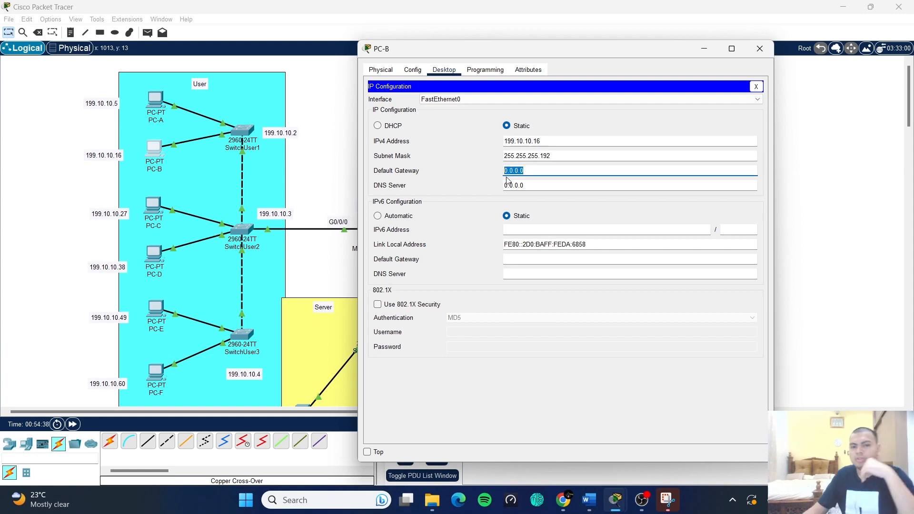
text(199.10.10.5)
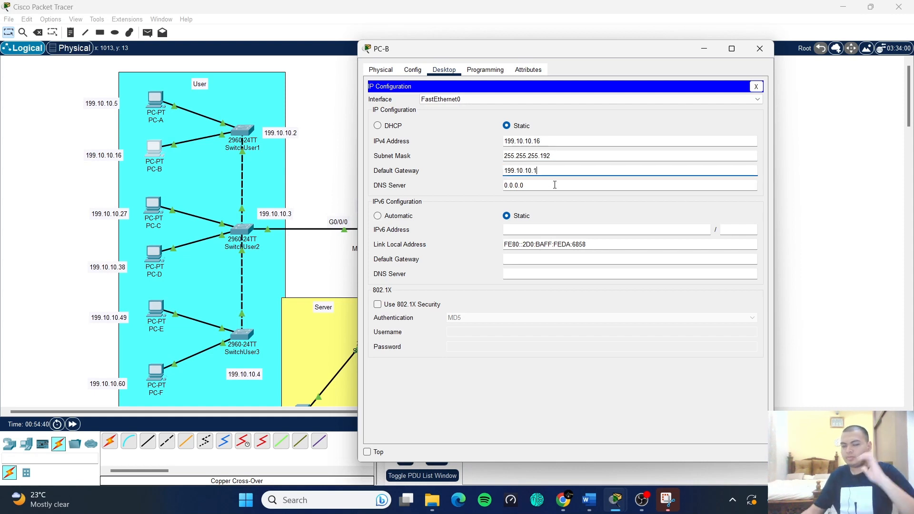
click(557, 186)
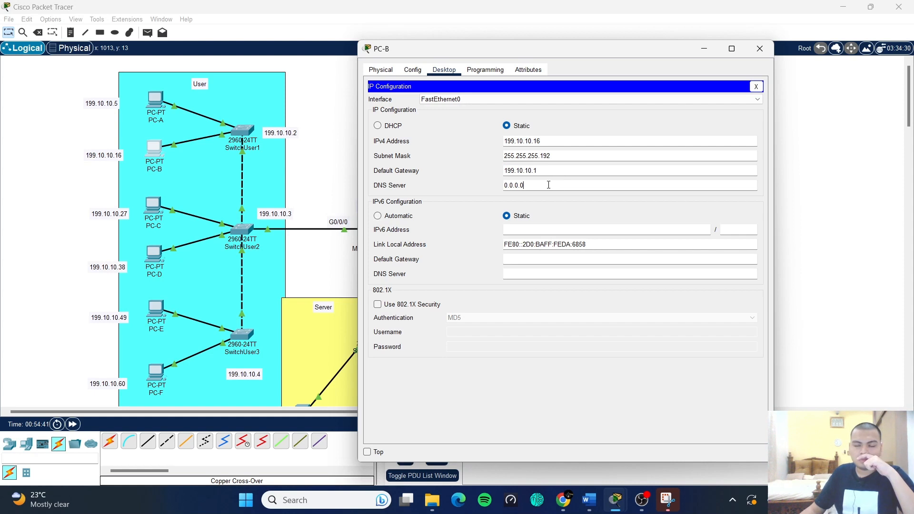
double_click(511, 186)
text(199.10.10.5)
text(85)
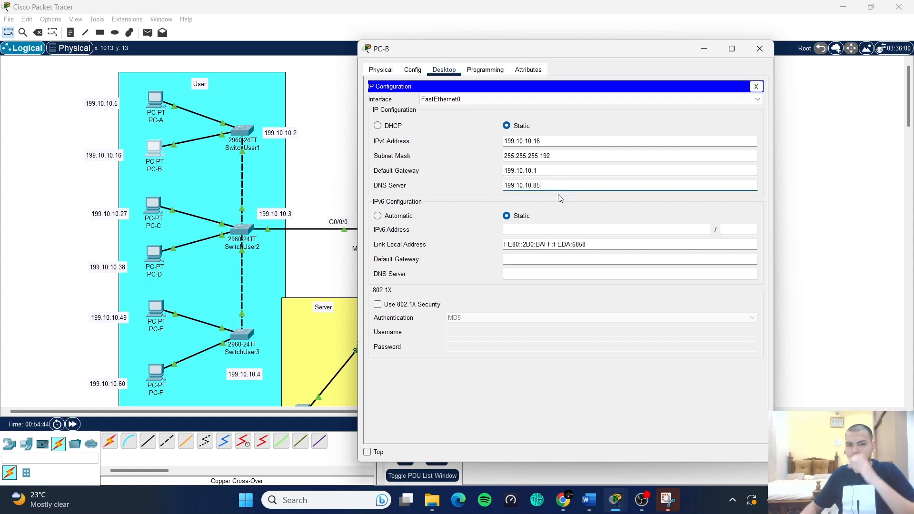
click(548, 372)
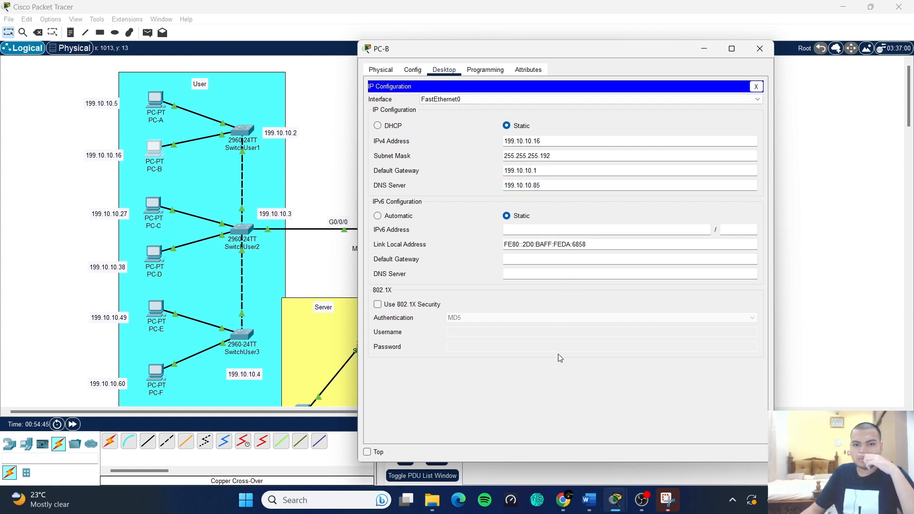
click(756, 86)
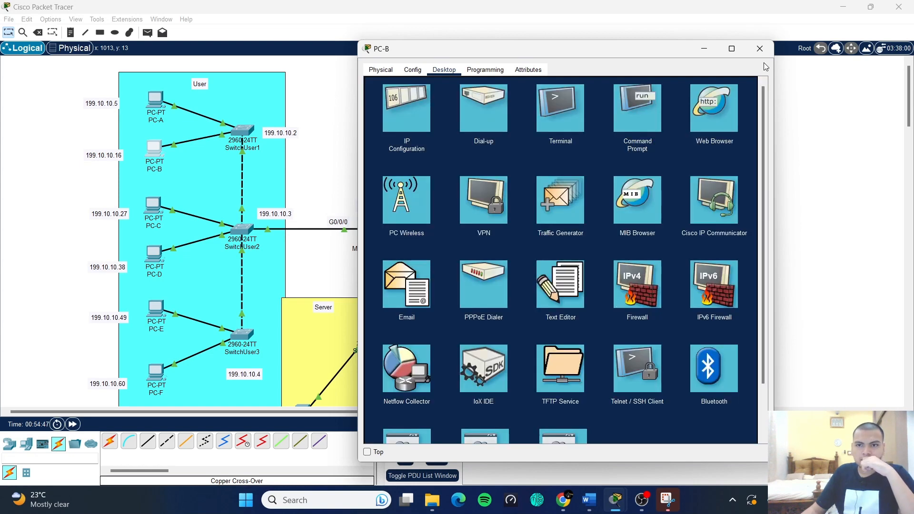
click(760, 49)
click(153, 205)
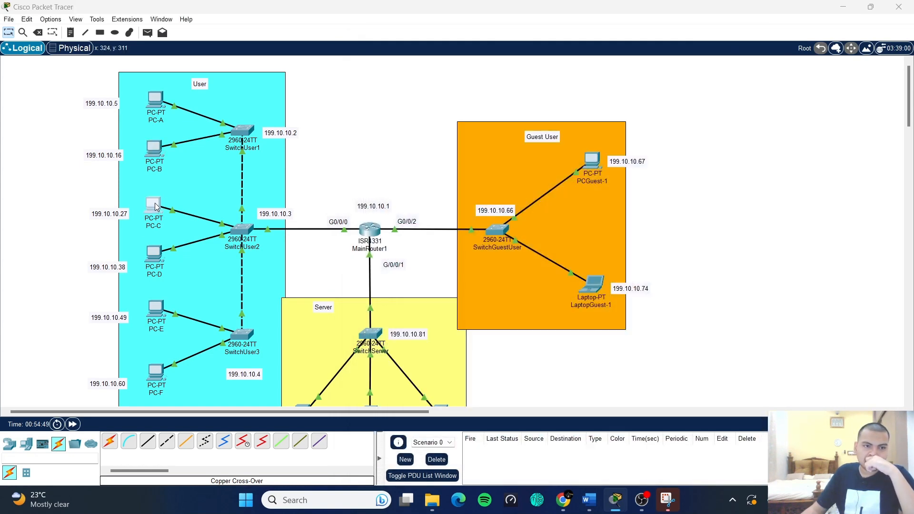
- Give PC-C IPv4 address 199.10.10.27 with subnet mask 255.255.255.192
click(407, 125)
click(367, 163)
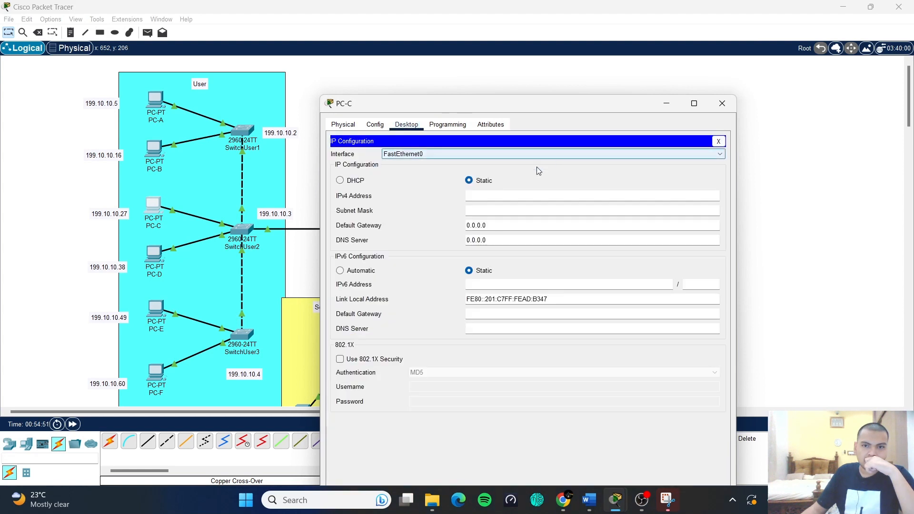
click(503, 192)
text(199.10.10.5)
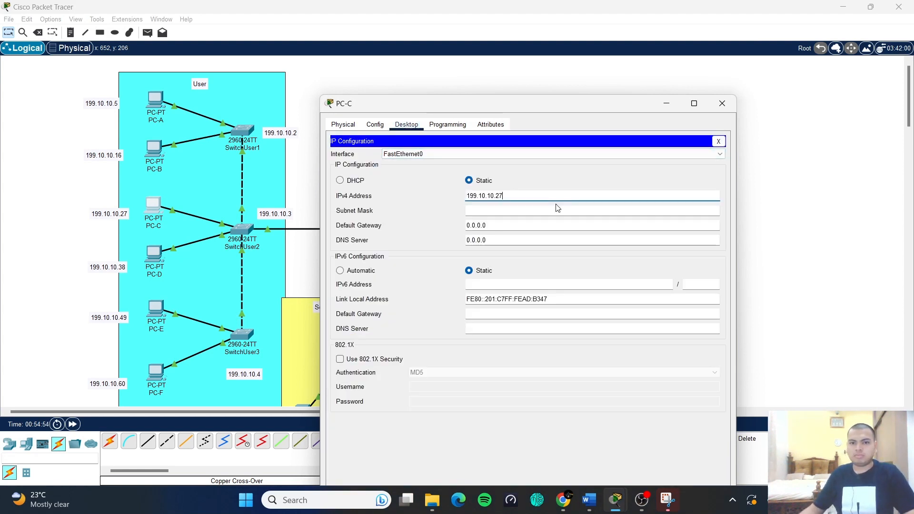
click(557, 212)
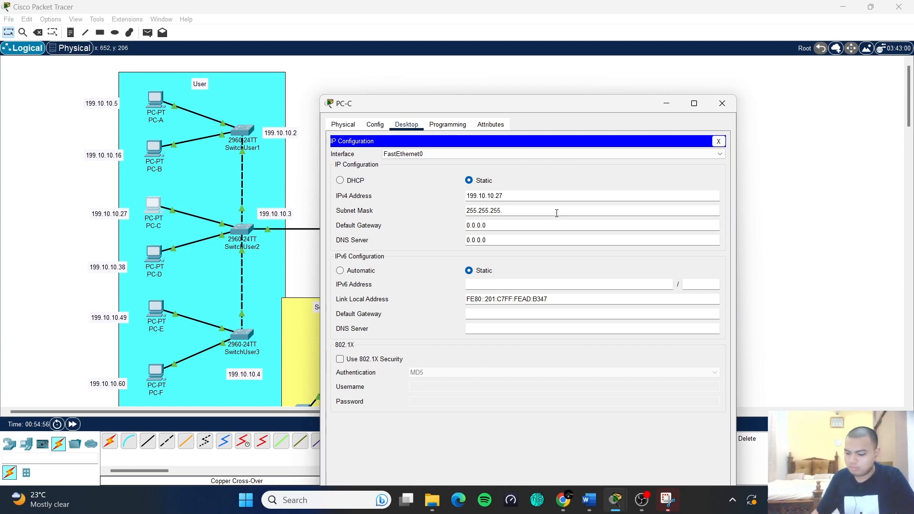
text(192)
- Set PC-C's gateway to 199.10.10.1 and DNS to 199.10.10.85, then close PC-C
drag(545, 224, 450, 224)
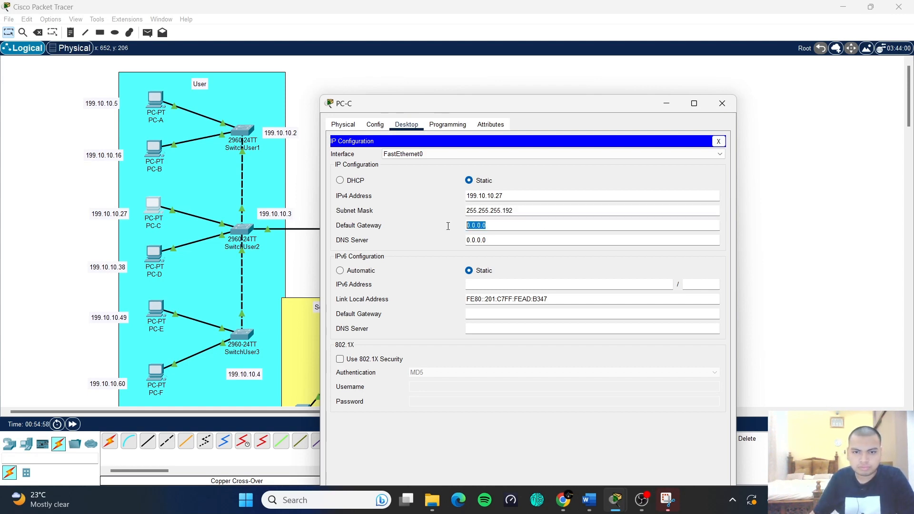
text(199.10.10.)
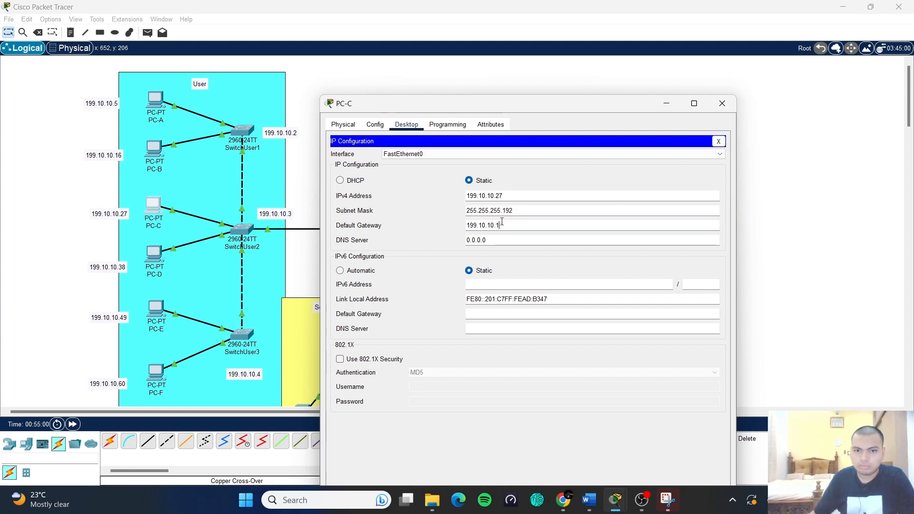
drag(514, 240, 457, 239)
key(BackSpace)
text(199.10.10.5)
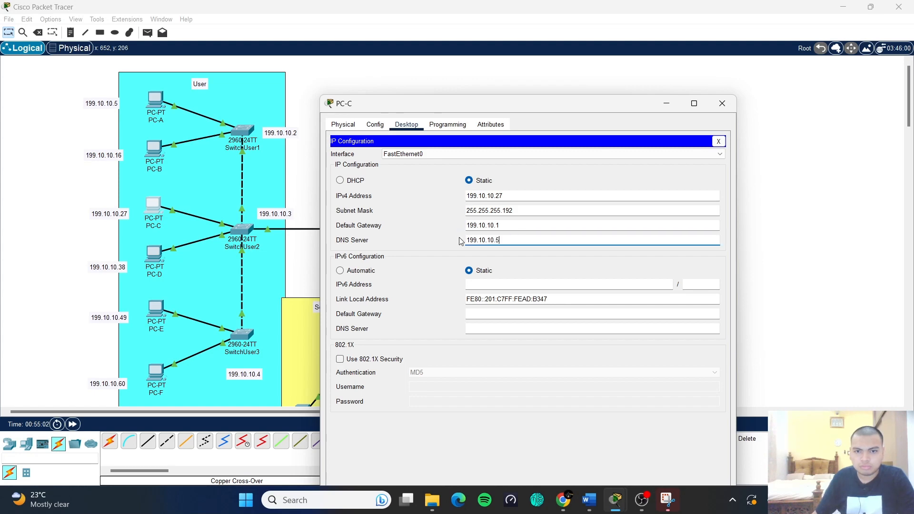
key(BackSpace)
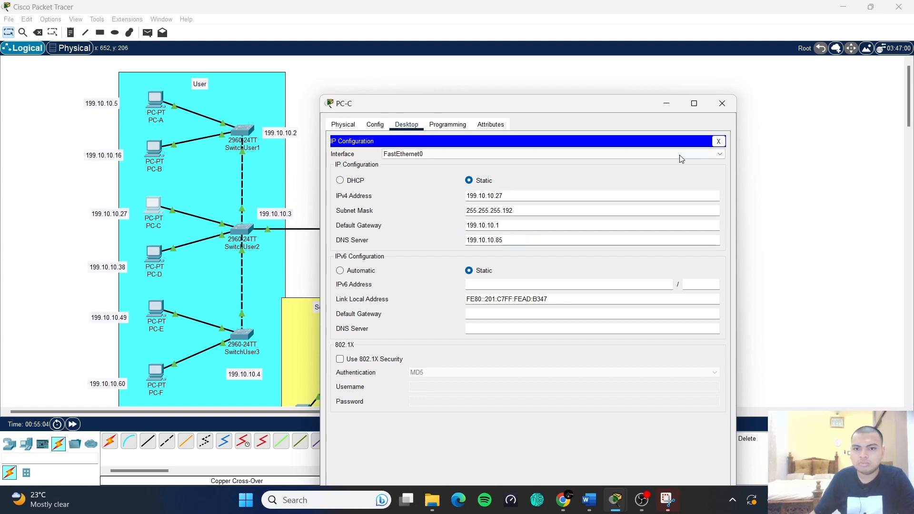
click(719, 141)
click(722, 103)
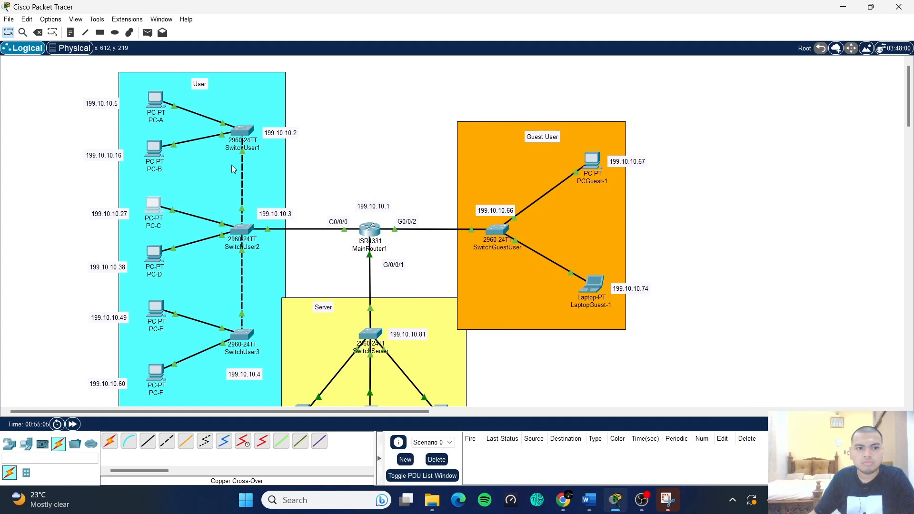
- Check PC-B's IP configuration and close its window
click(154, 148)
click(370, 145)
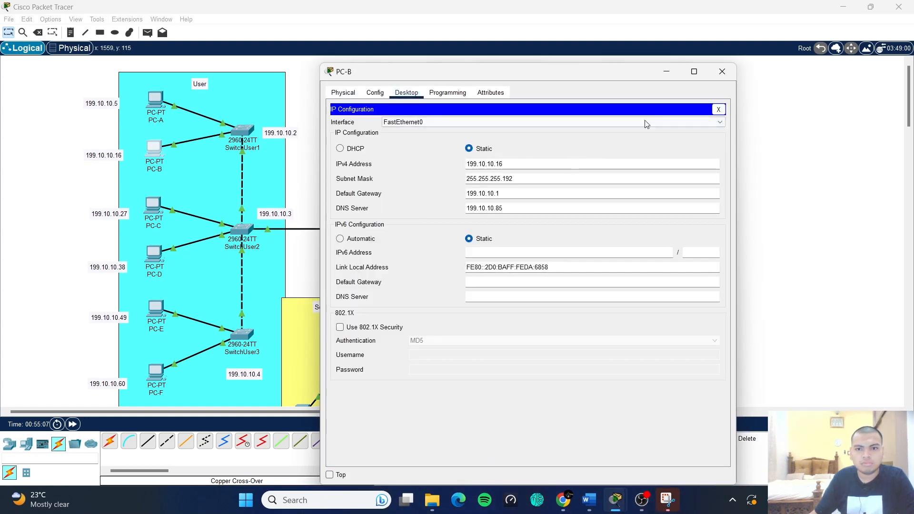
click(723, 73)
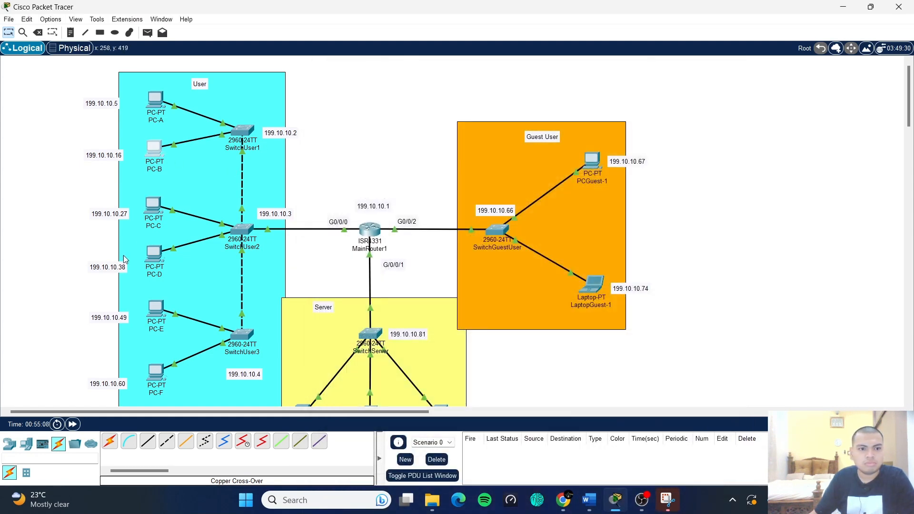
- Give PC-D IPv4 address 199.10.10.38 with subnet mask 255.255.255.192
click(155, 255)
click(407, 93)
click(370, 131)
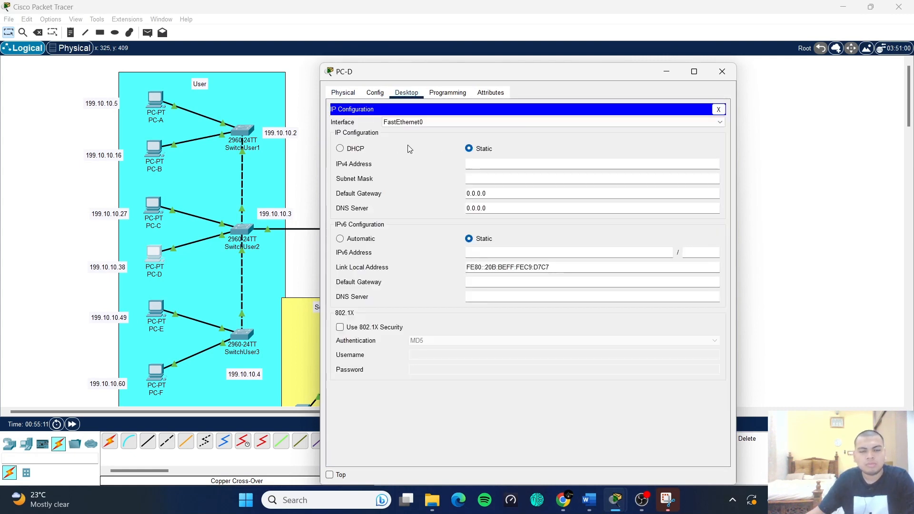
click(483, 164)
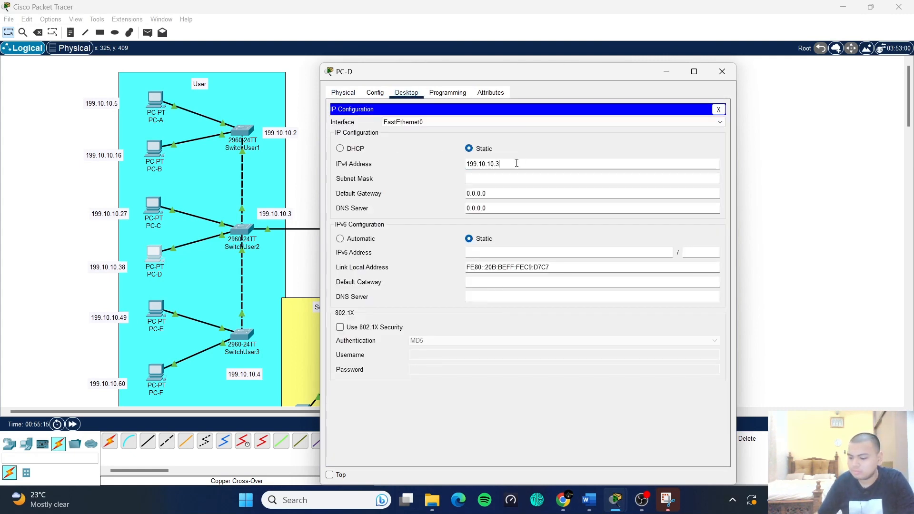
text(8)
click(521, 179)
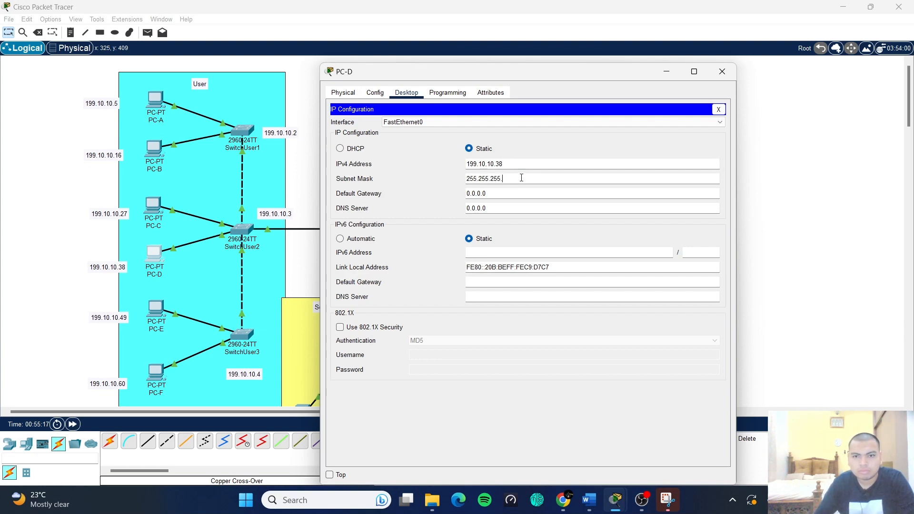
text(192)
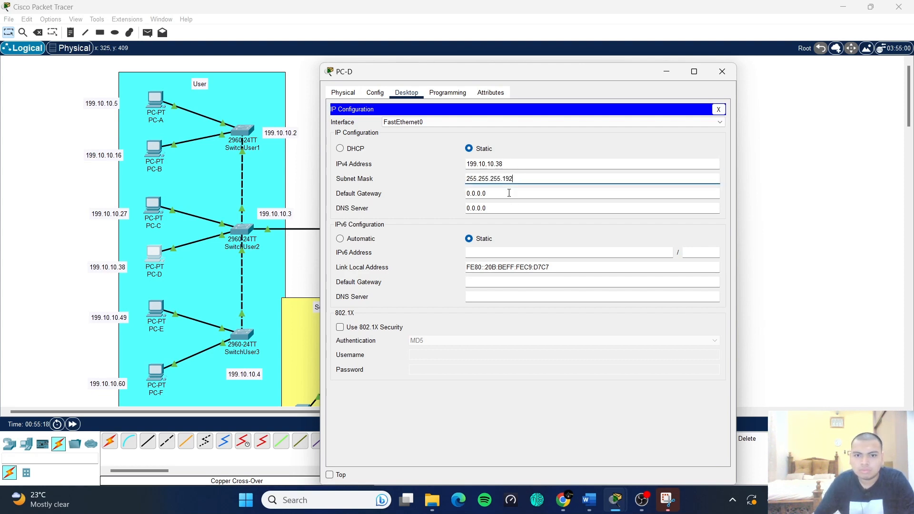
- Set PC-D's gateway to 199.10.10.1 and DNS to 199.10.10.85, then close PC-D
key(Tab)
text(199.10.10.5)
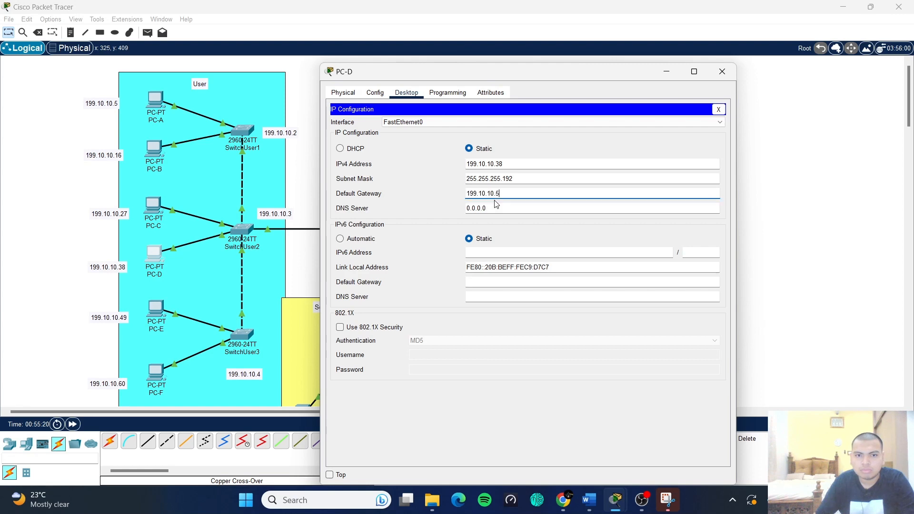
text(1)
double_click(495, 208)
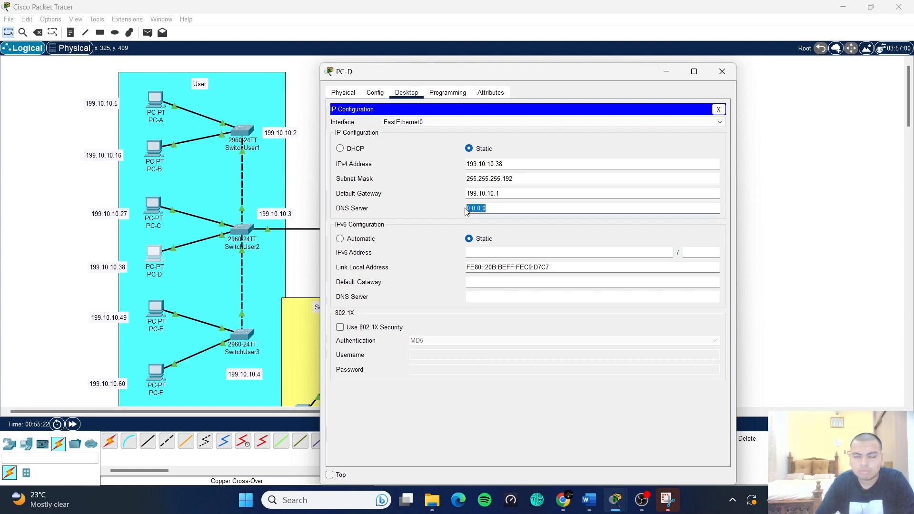
text(199.10.10.)
text(83)
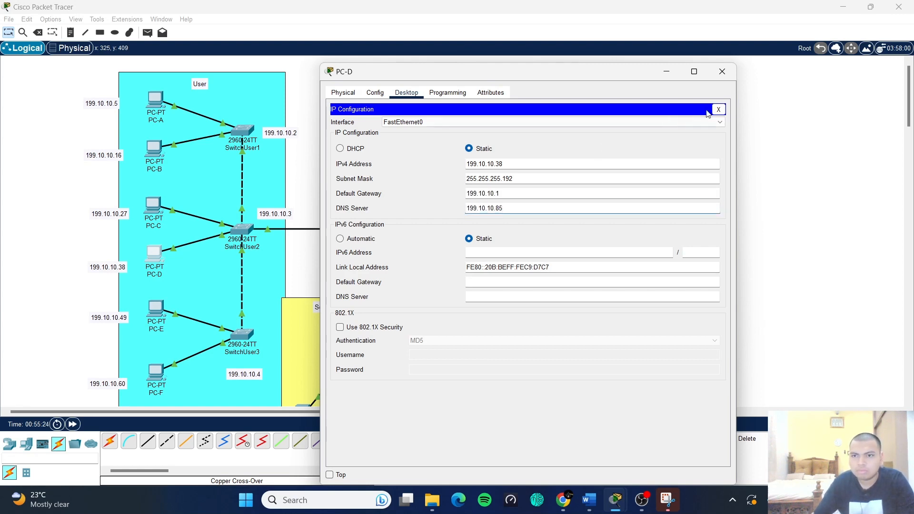
click(719, 109)
click(722, 72)
scroll(604, 162, down, 3)
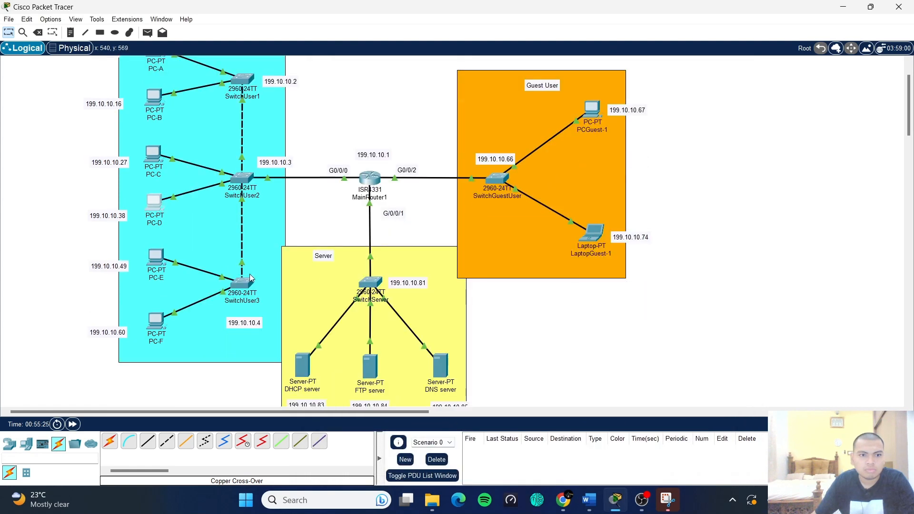
- Give PC-E IPv4 address 199.10.10.49 with subnet mask 255.255.255.192
click(155, 257)
click(406, 92)
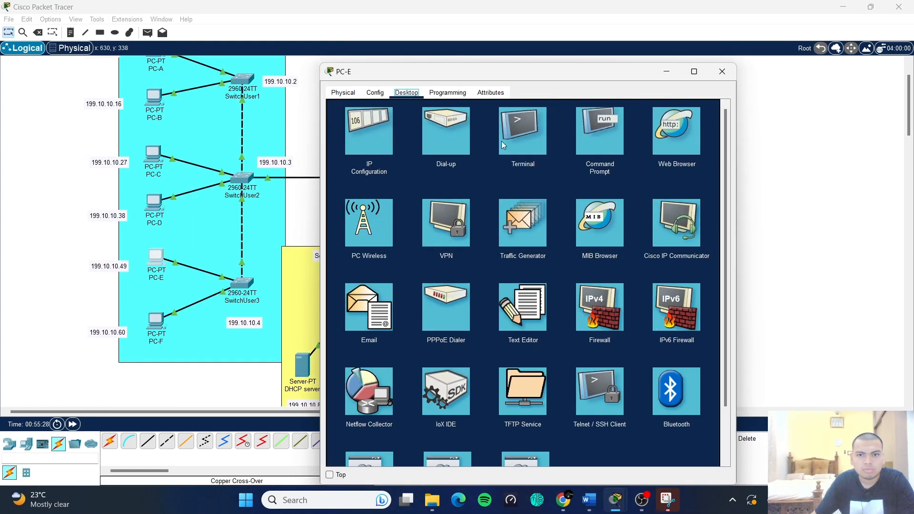
click(372, 129)
click(507, 166)
text(199.10.10.)
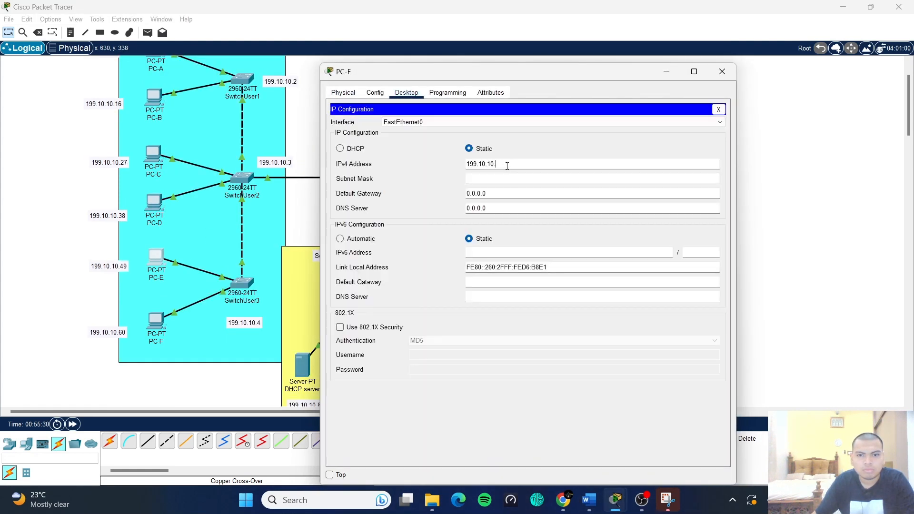
text(49)
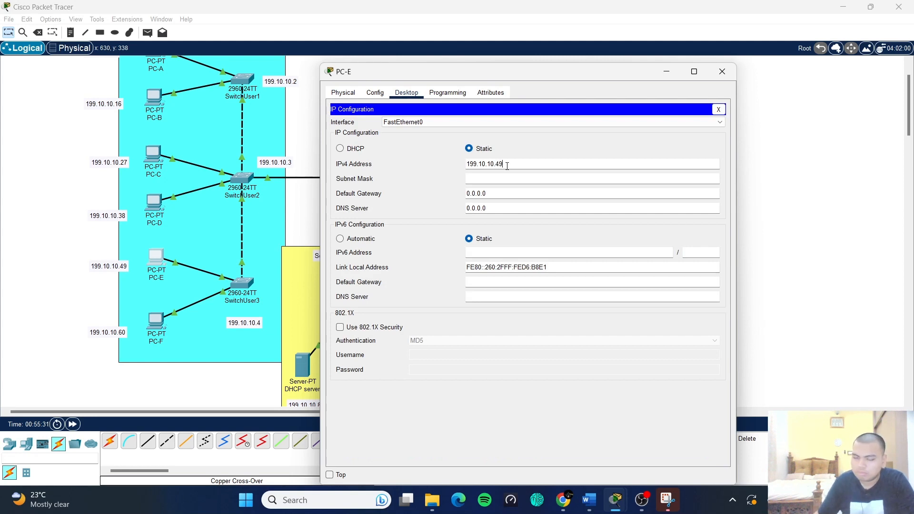
click(507, 179)
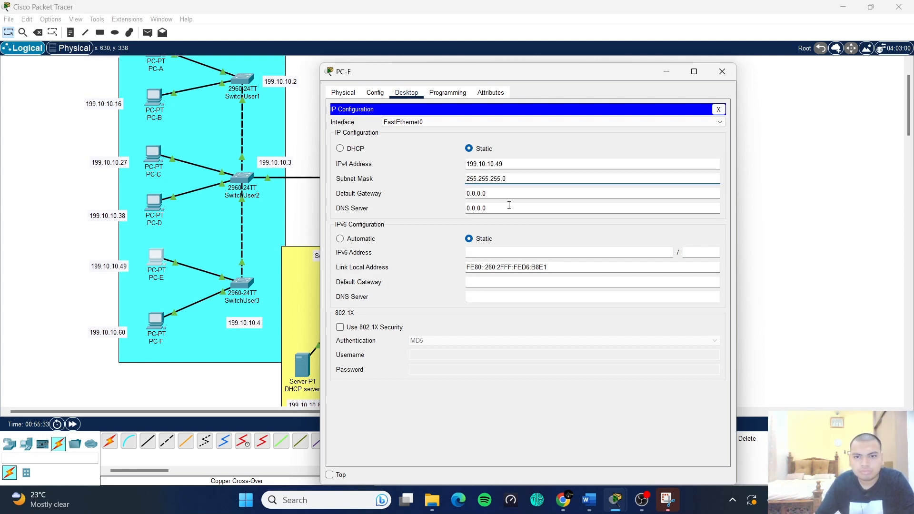
text(192)
- Set PC-E's default gateway to 199.10.10.1, fill in its DNS server, and close PC-E
drag(509, 195, 458, 197)
text(199.10.10.50)
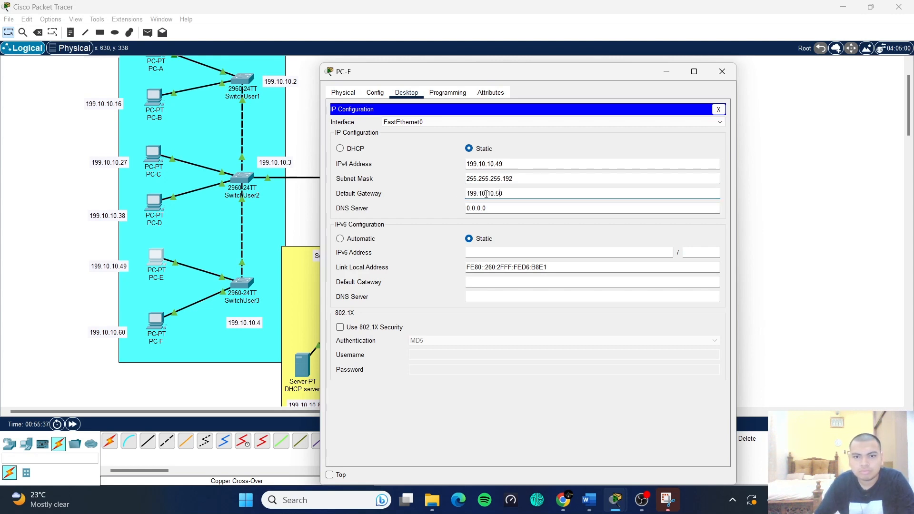
key(Delete)
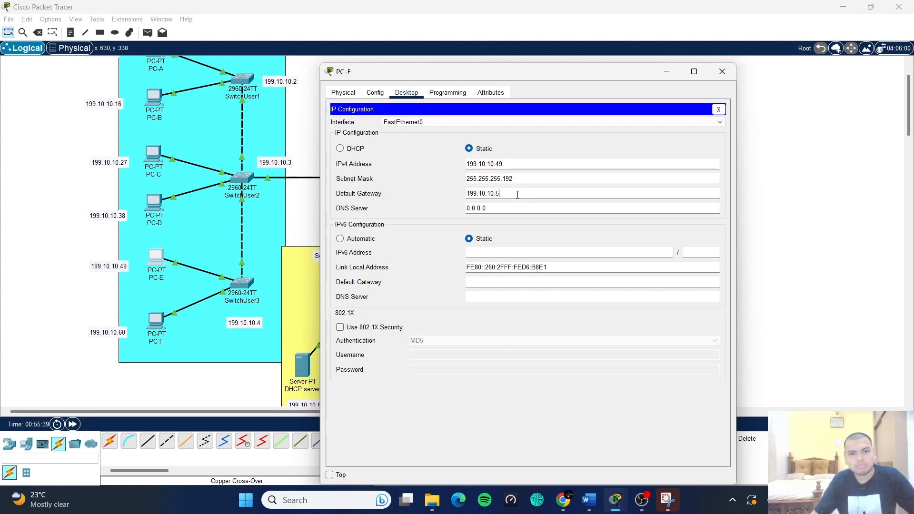
key(BackSpace)
text(1)
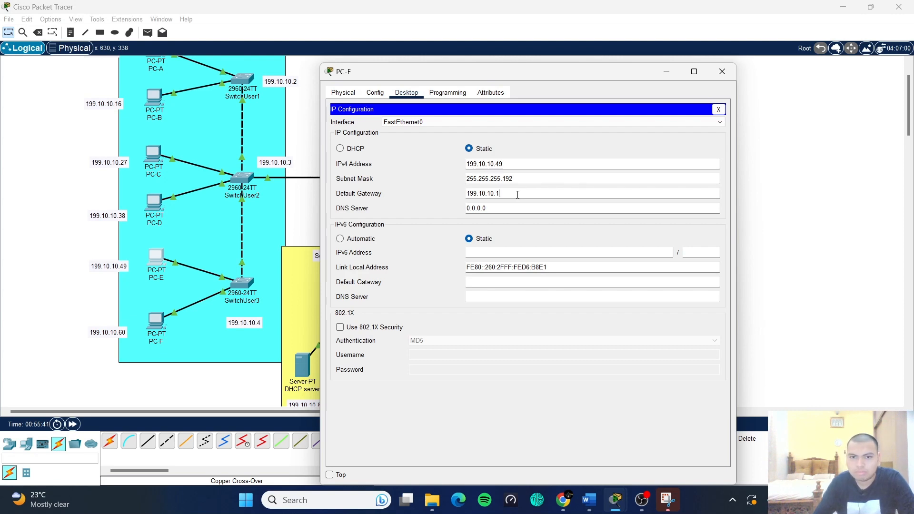
drag(506, 208, 459, 209)
text(199.10.10.5)
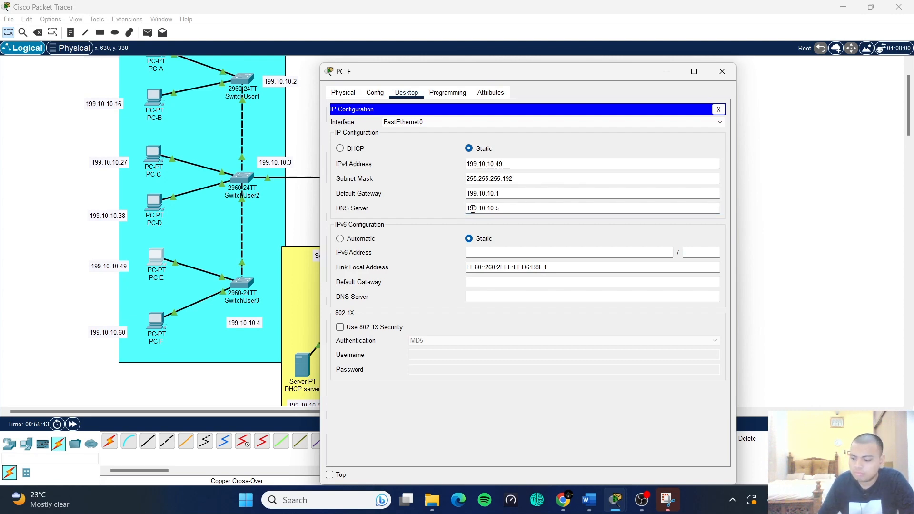
click(718, 109)
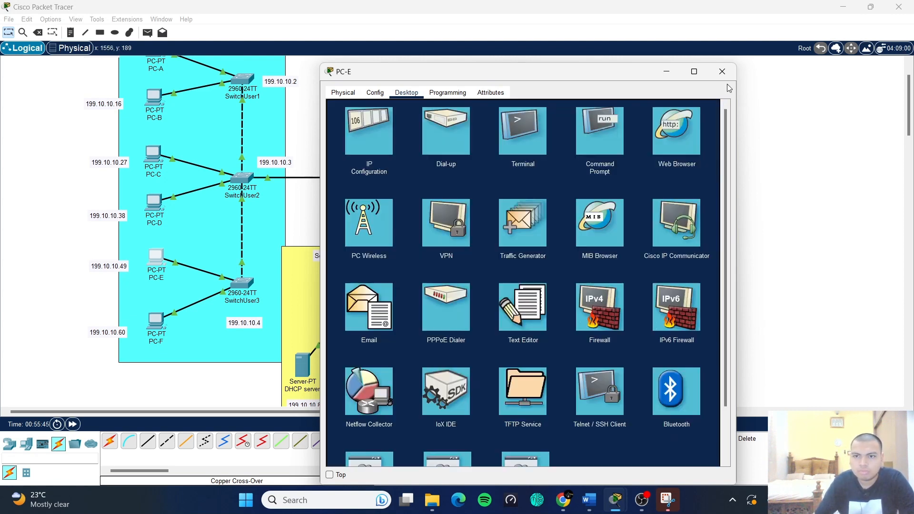
click(722, 71)
- In PC-F's IP Configuration, enter address 199.10.10.60 and subnet mask 255.255.255.192
click(156, 322)
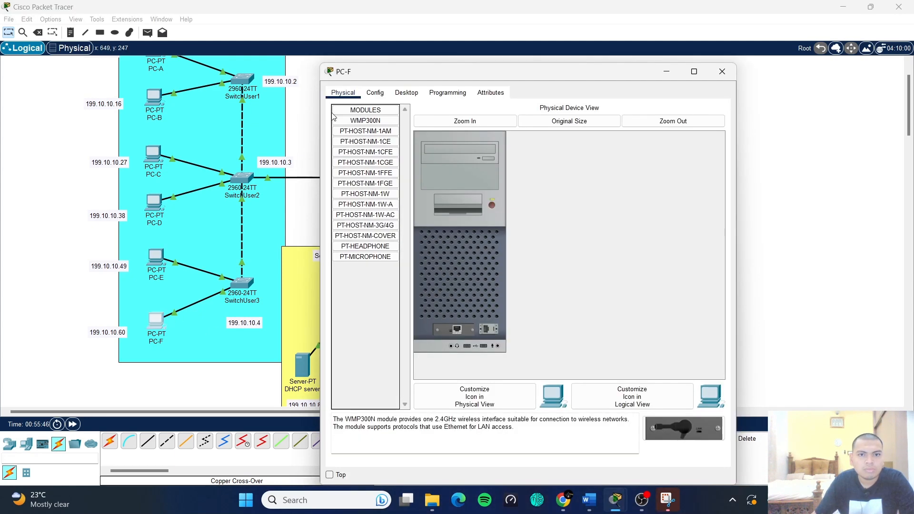
click(406, 92)
click(372, 142)
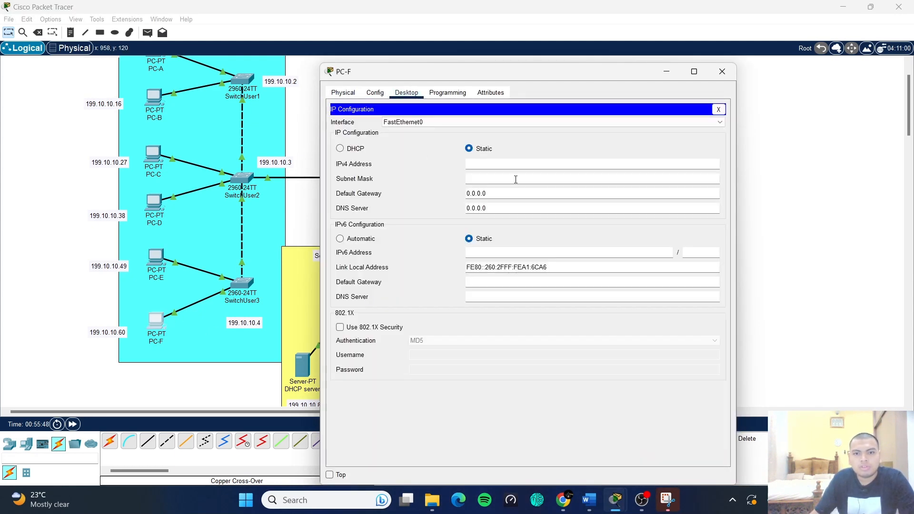
click(507, 164)
text(199.10.10.5)
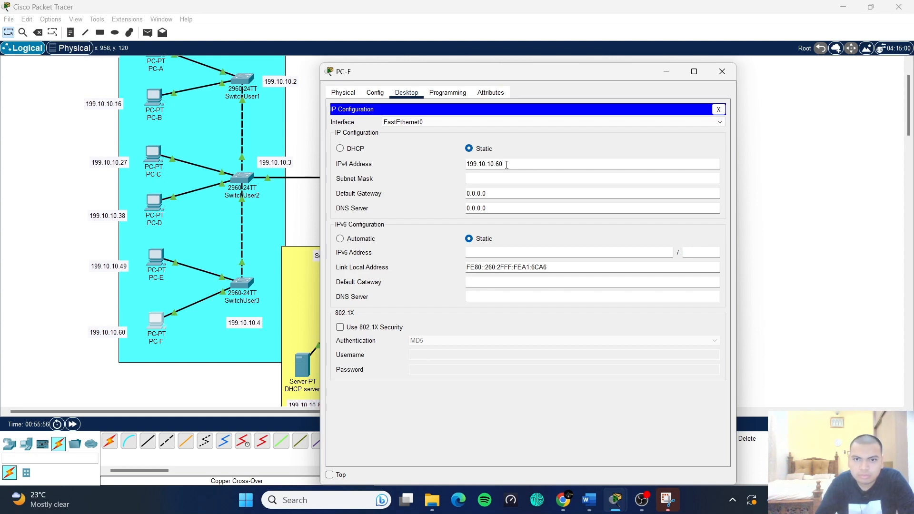
click(509, 178)
key(BackSpace)
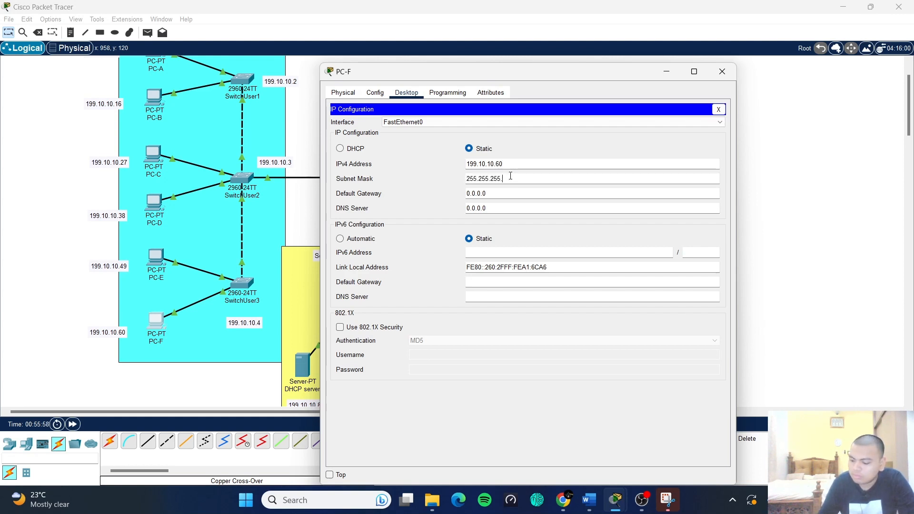
text(24)
key(BackSpace)
key(BackSpace)
text(192)
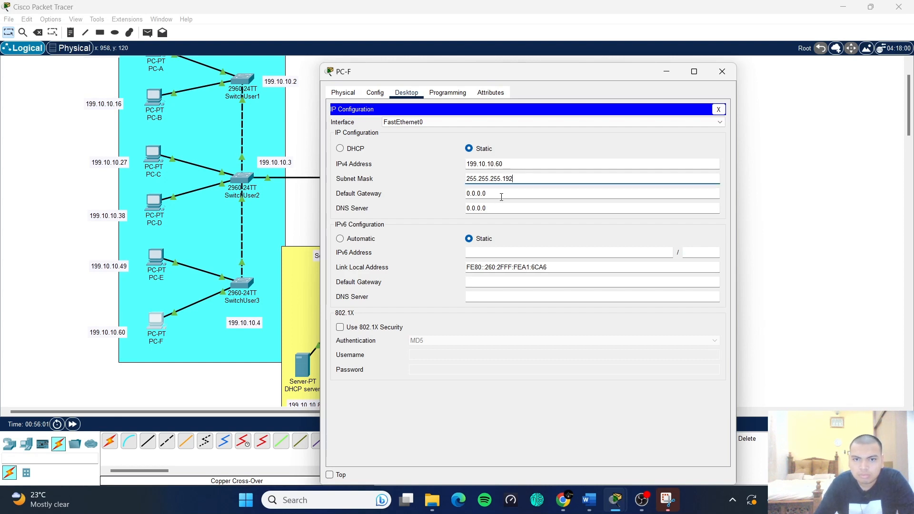
- Set PC-F's gateway to 199.10.10.1 and DNS server to 199.10.10.85, then close it
key(Tab)
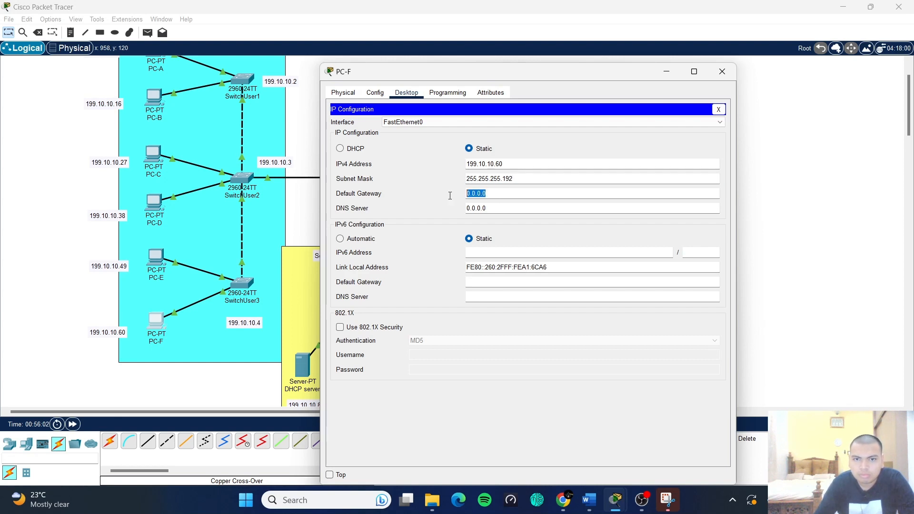
text(199.10.10.5)
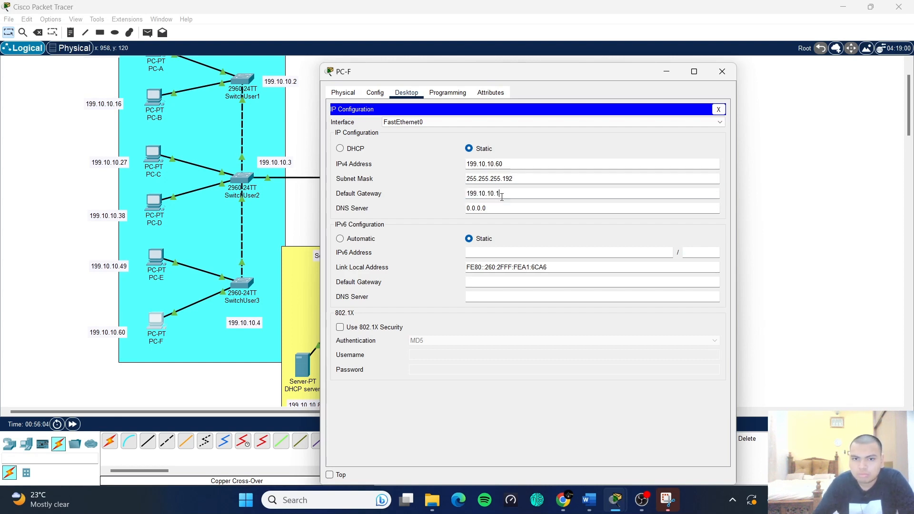
double_click(500, 208)
key(BackSpace)
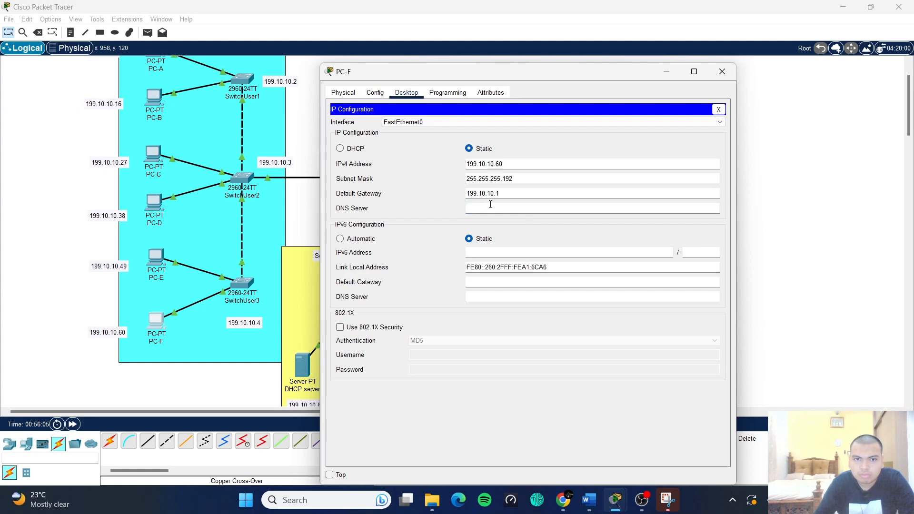
text(199.10.10.5)
text(85)
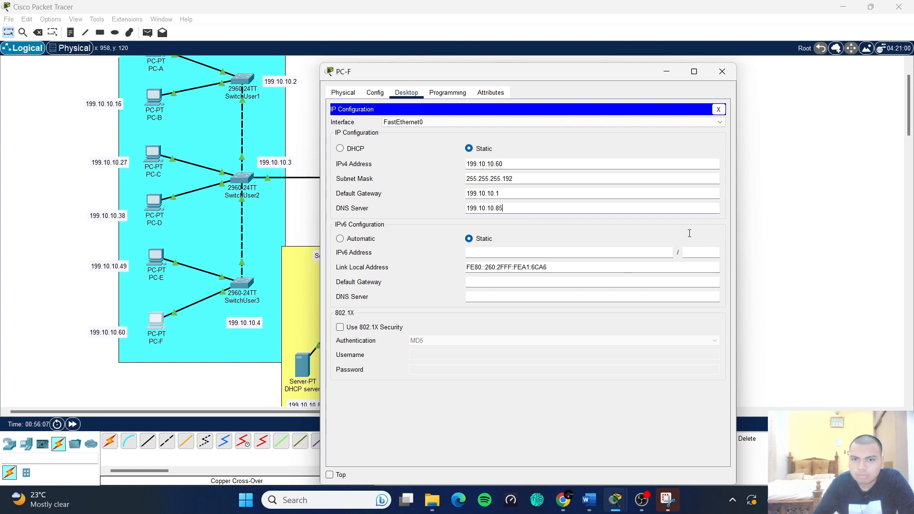
click(719, 109)
- Close PC-F and open PCGuest-1's IP Configuration panel
click(723, 72)
scroll(558, 238, up, 2)
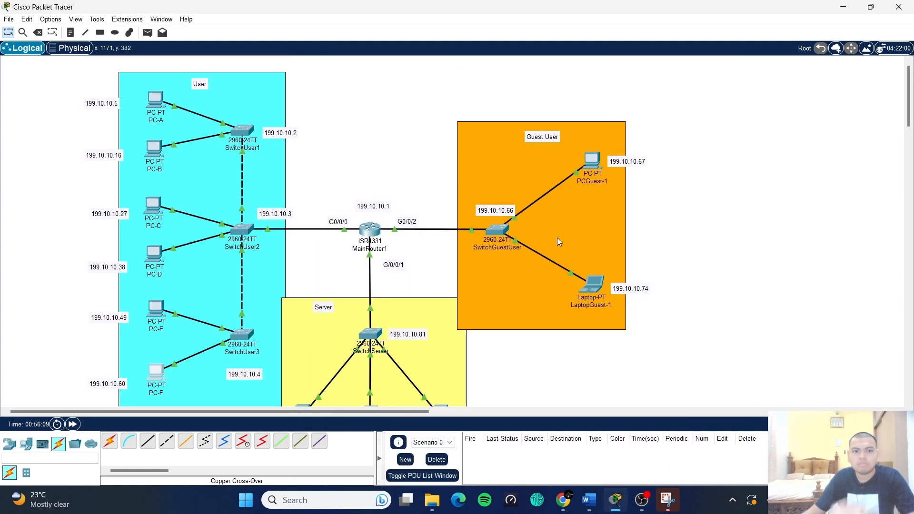
scroll(410, 153, down, 2)
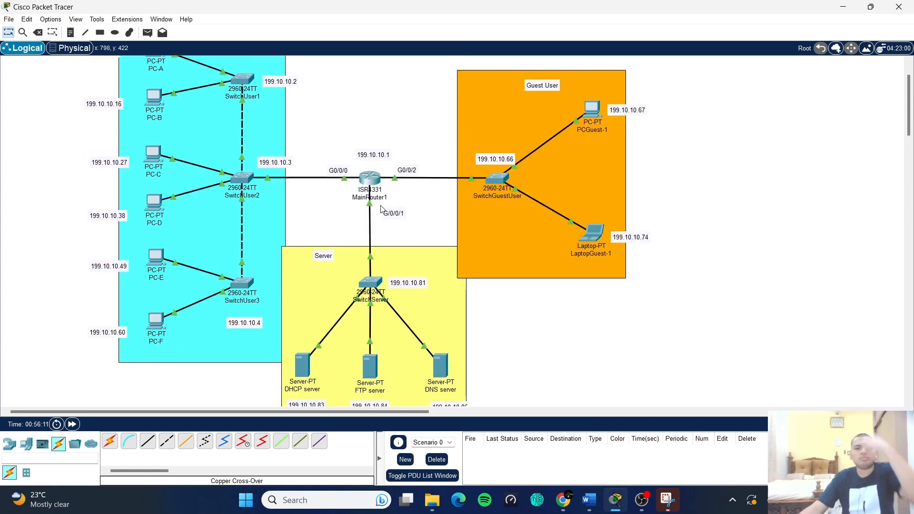
scroll(381, 210, up, 2)
scroll(378, 206, right, 5)
scroll(377, 206, left, 5)
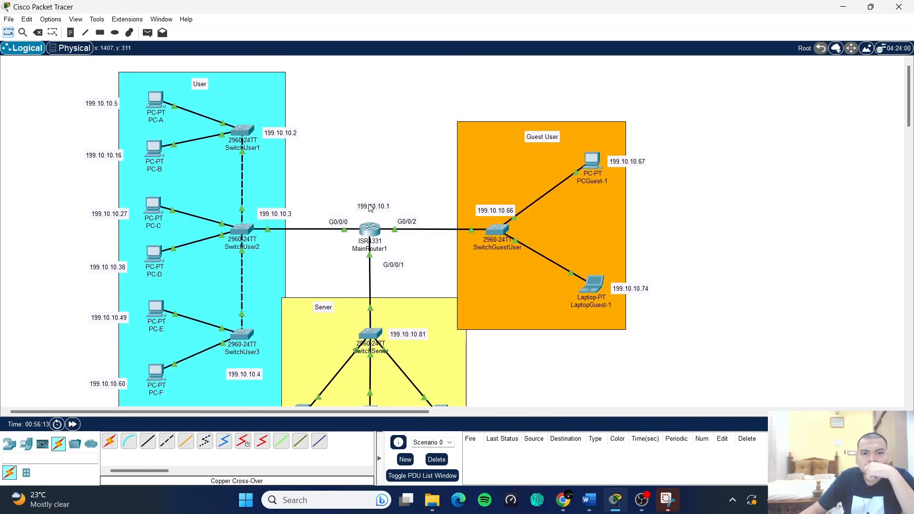
click(593, 166)
drag(521, 98, 190, 43)
click(537, 101)
click(525, 127)
- Enter PCGuest-1's address 199.10.10.67 and mask 255.255.255.240
click(190, 135)
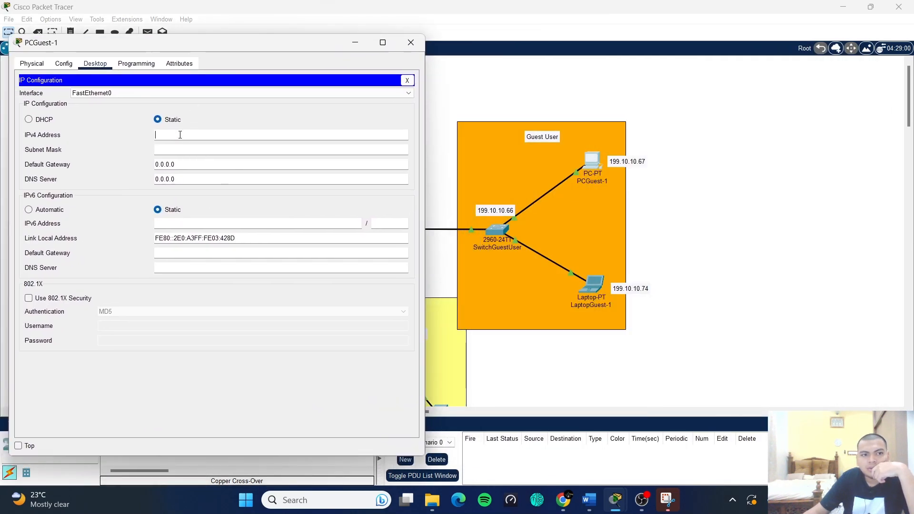
text(199.10.10.5657)
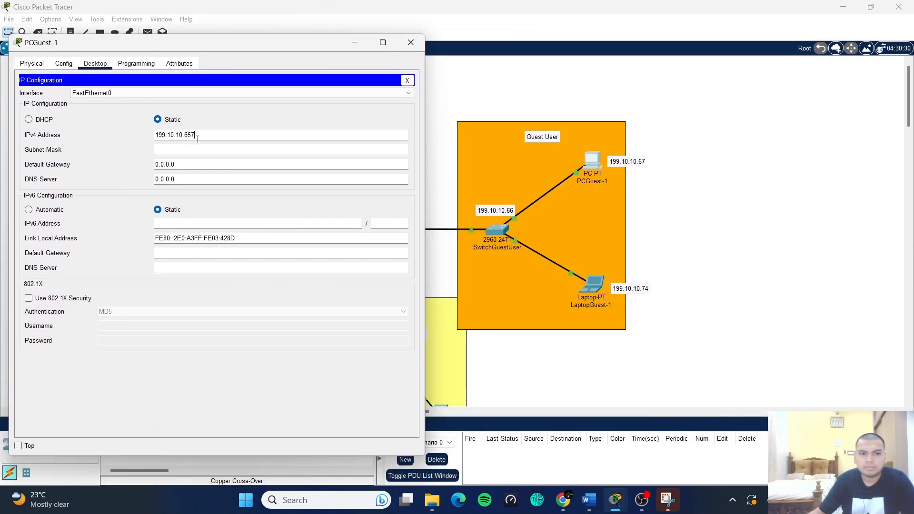
key(BackSpace)
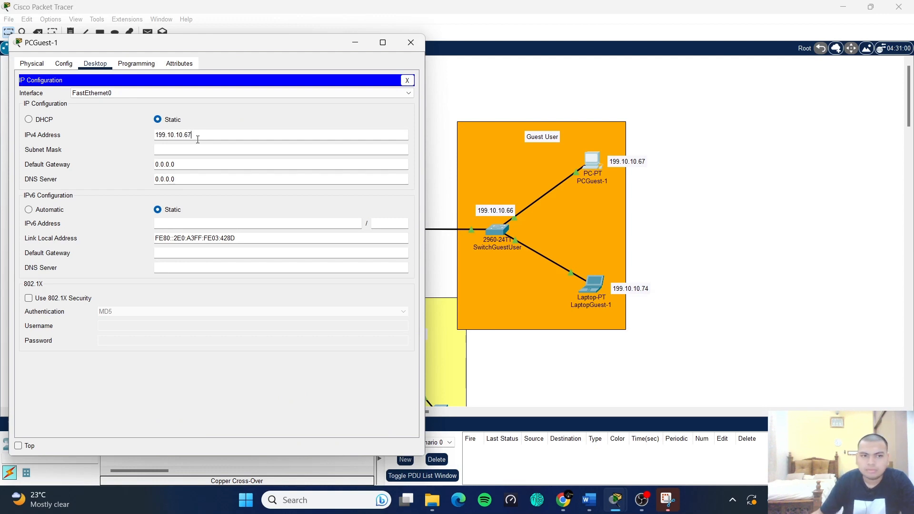
click(196, 148)
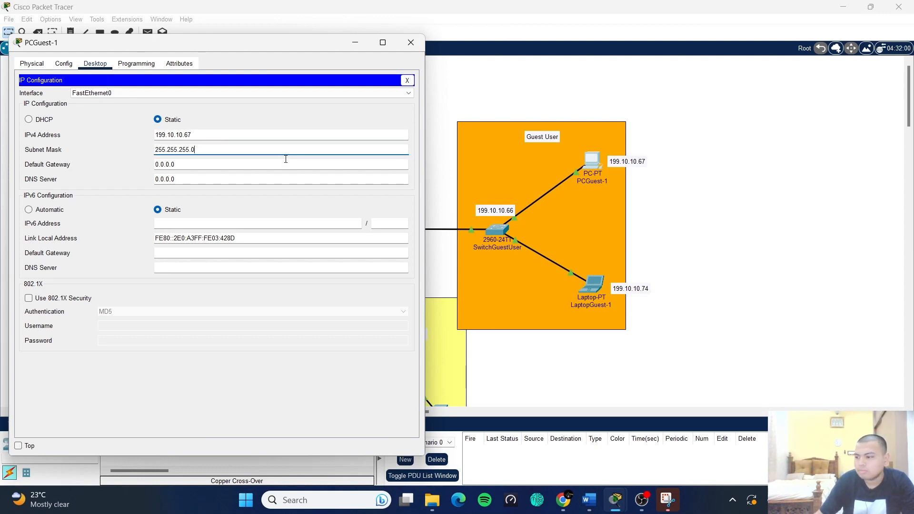
key(BackSpace)
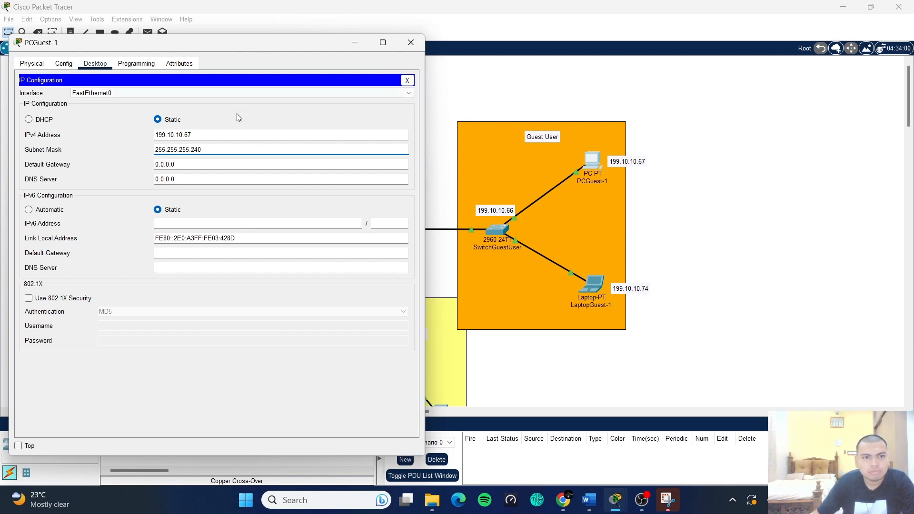
- Set PCGuest-1's gateway to 199.10.10.66 and DNS to 199.10.10.85, then close it
click(156, 166)
text(199.10.10.5)
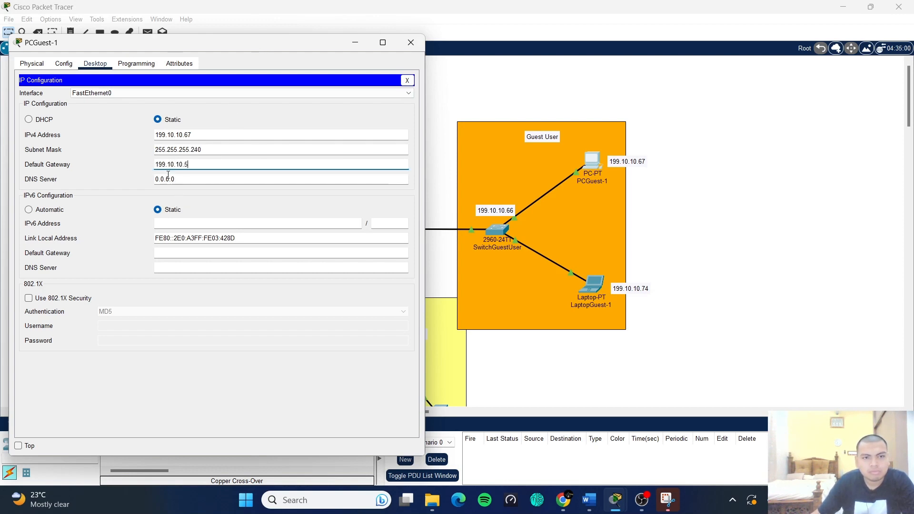
key(BackSpace)
text(66)
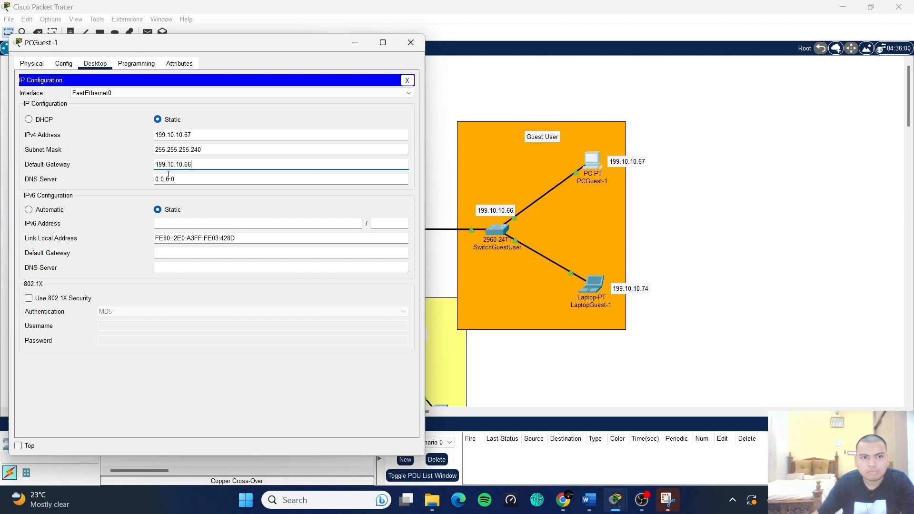
click(180, 179)
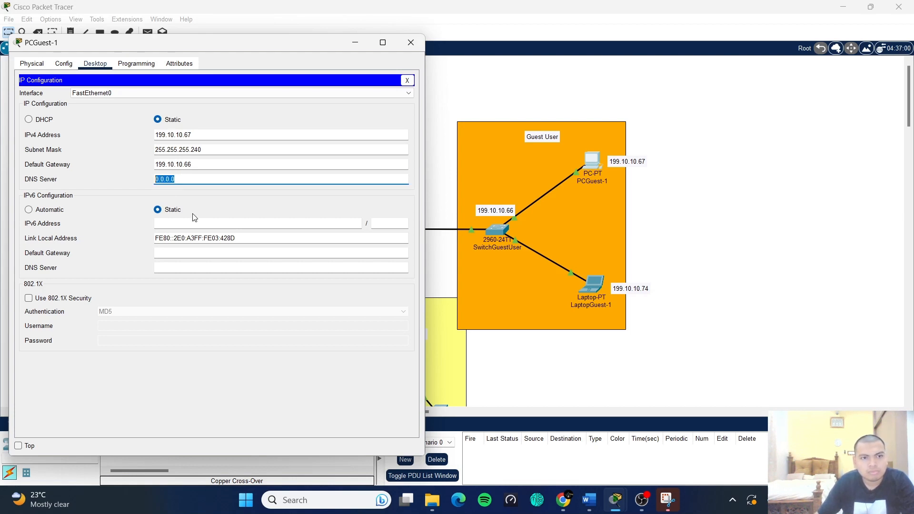
text(199.10.10.5)
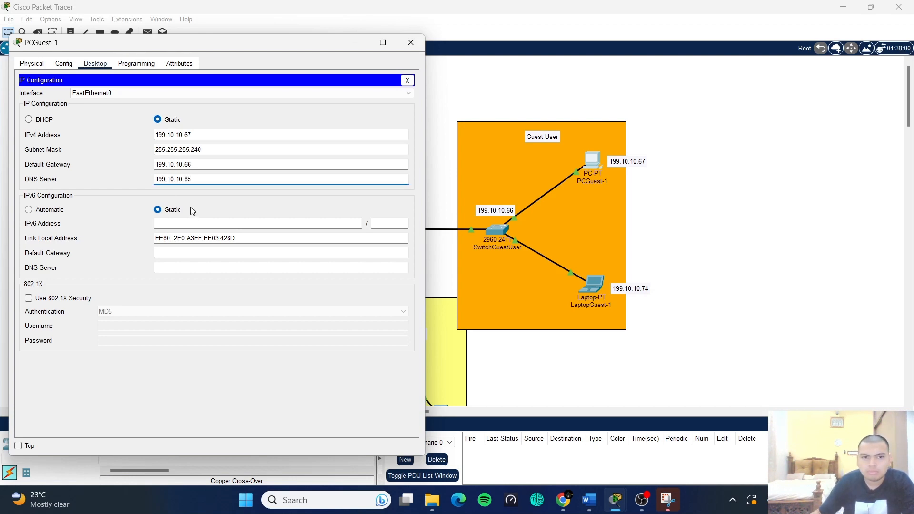
click(207, 199)
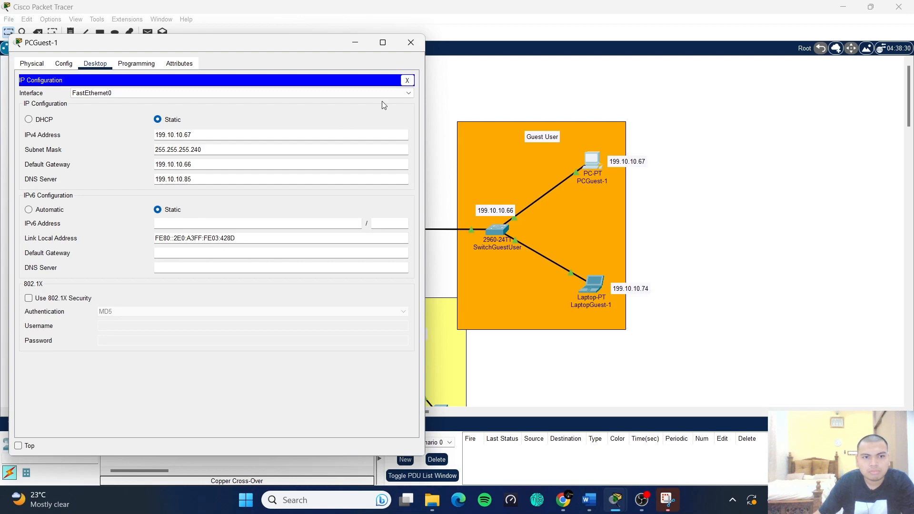
click(407, 81)
click(411, 43)
- In LaptopGuest-1's IP Configuration, enter address 199.10.10.74 and mask 255.255.255.240
click(593, 284)
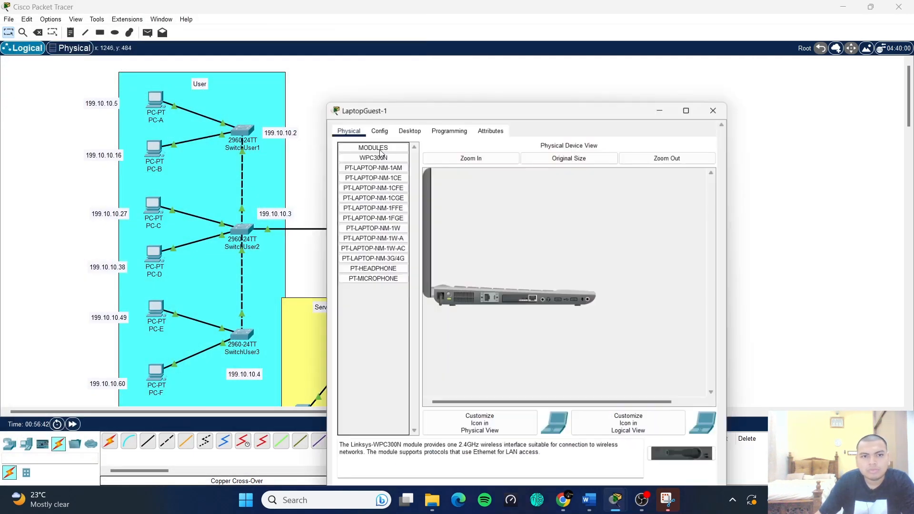
click(413, 94)
drag(463, 75, 203, 68)
click(102, 126)
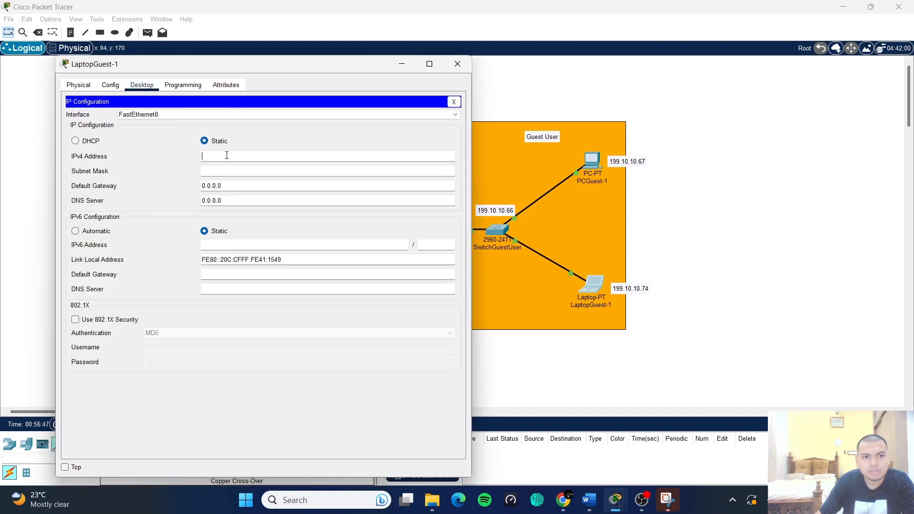
text(199.10.10.)
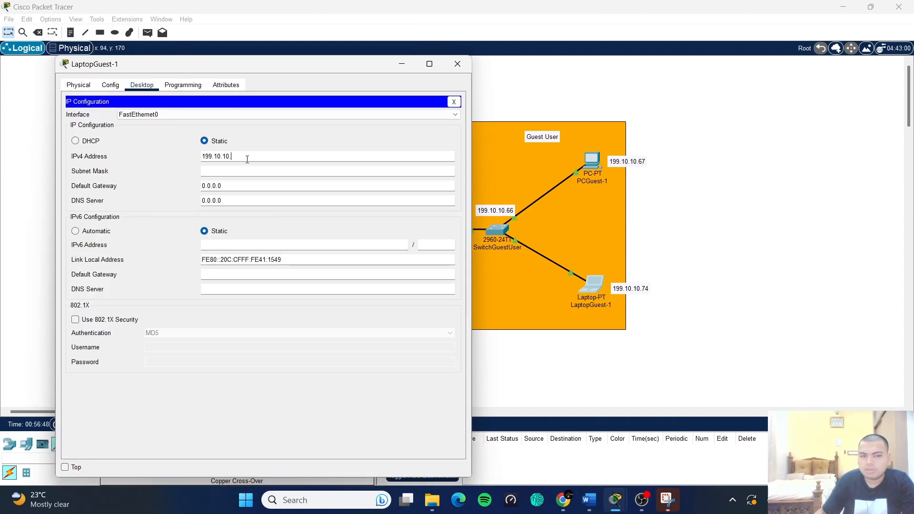
text(7)
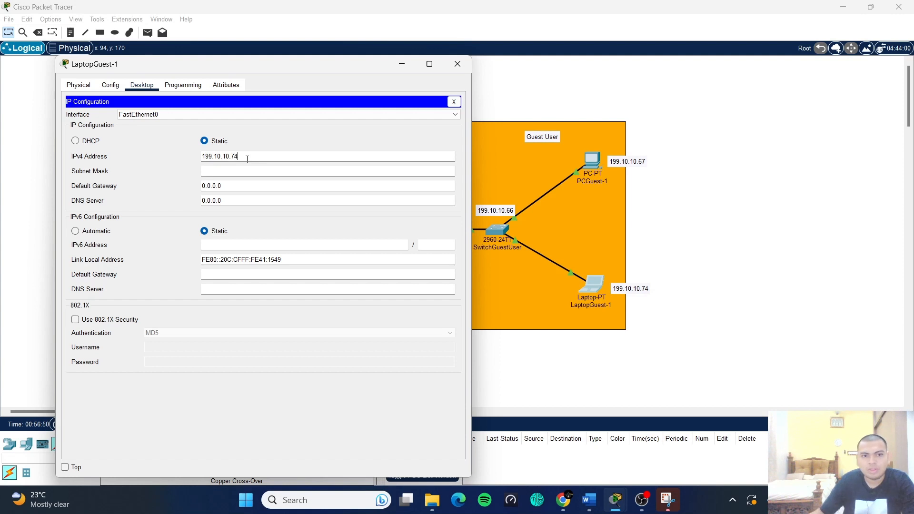
text(4)
click(247, 170)
key(BackSpace)
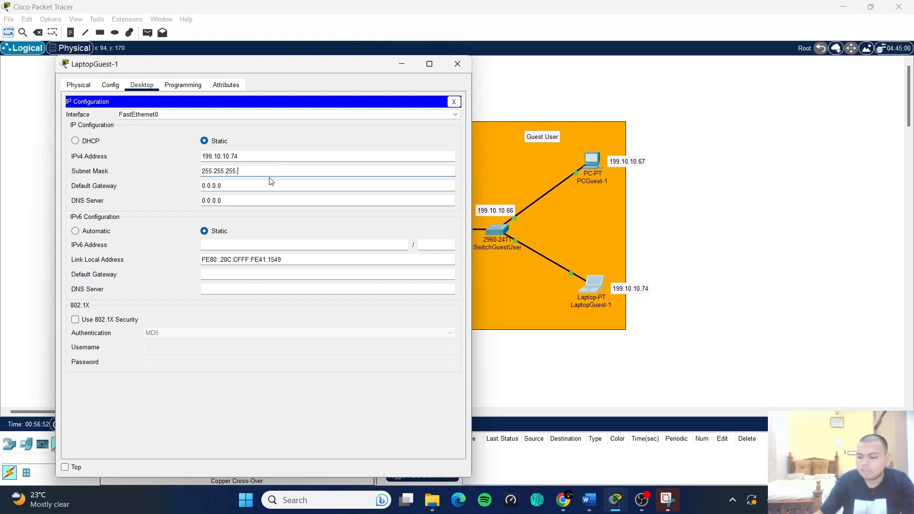
text(240)
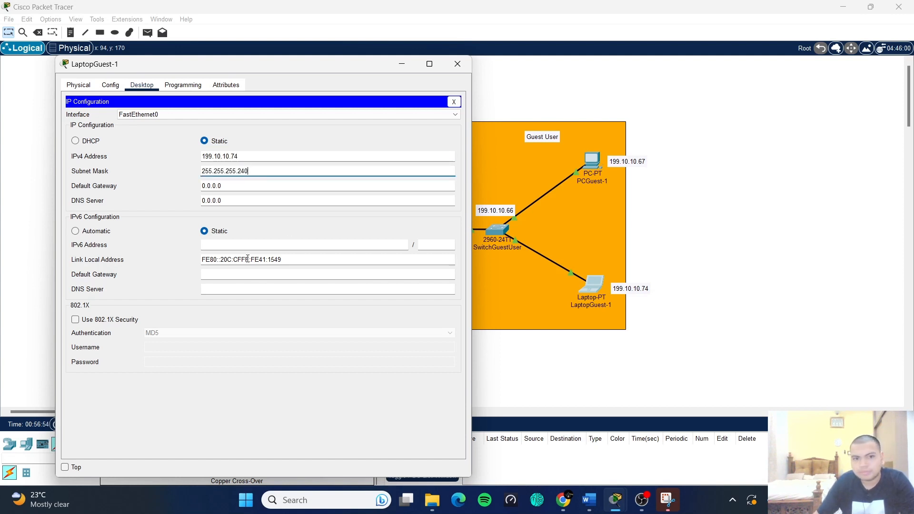
- Set the laptop's gateway 199.10.10.66 and DNS 199.10.10.85, then switch to the Word report
click(224, 186)
text(199.10.10.5)
key(BackSpace)
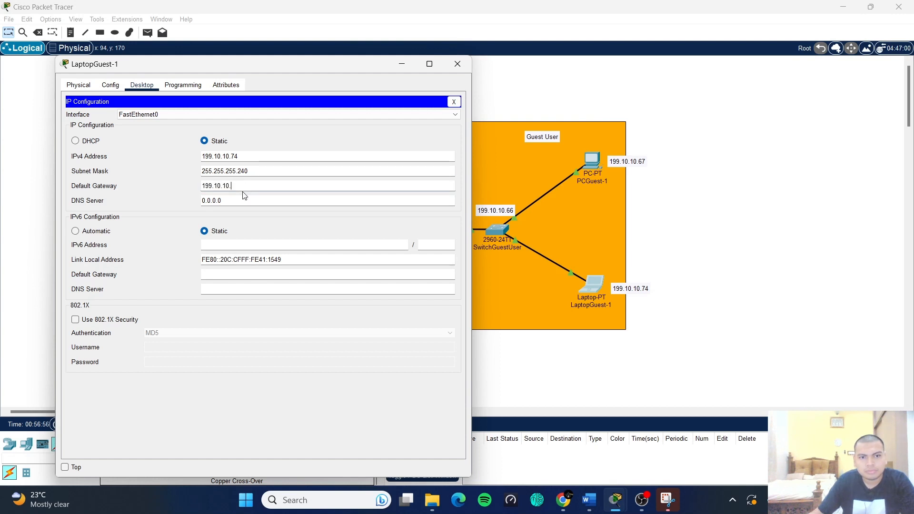
text(66)
click(244, 199)
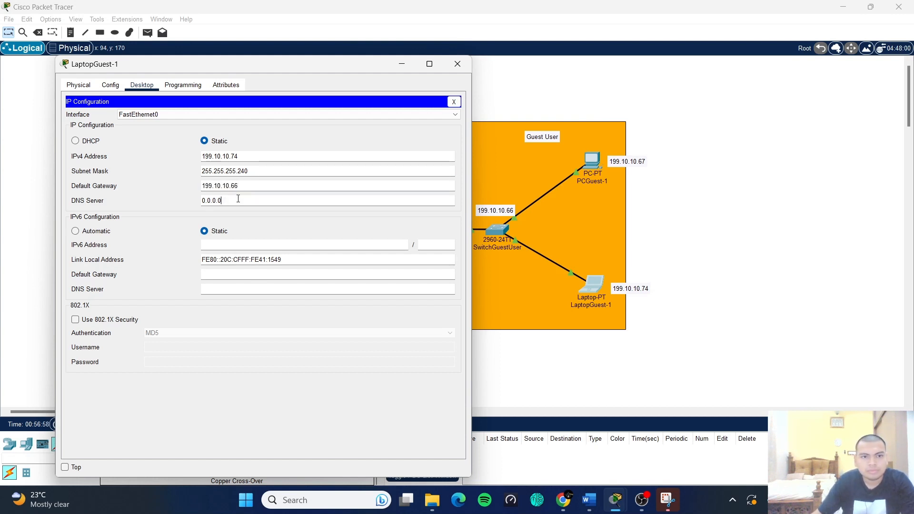
drag(238, 199, 190, 199)
text(199.10.10.5)
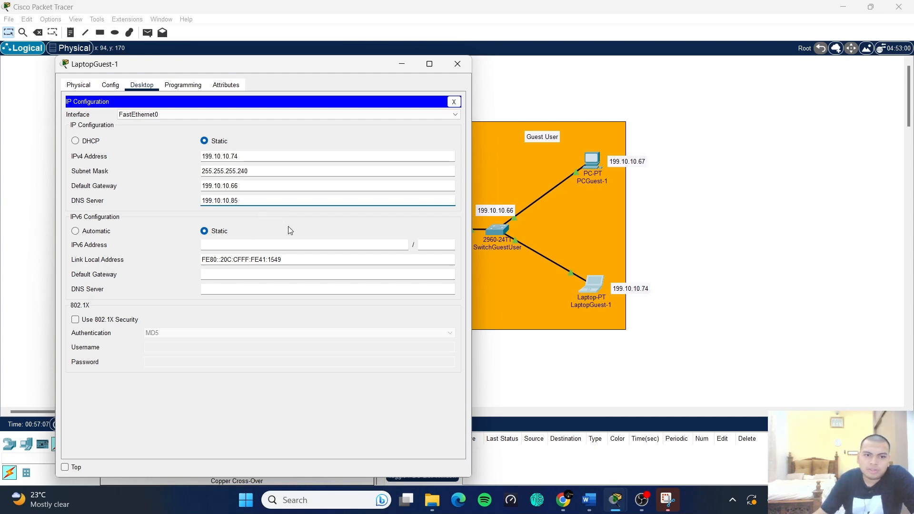
click(453, 101)
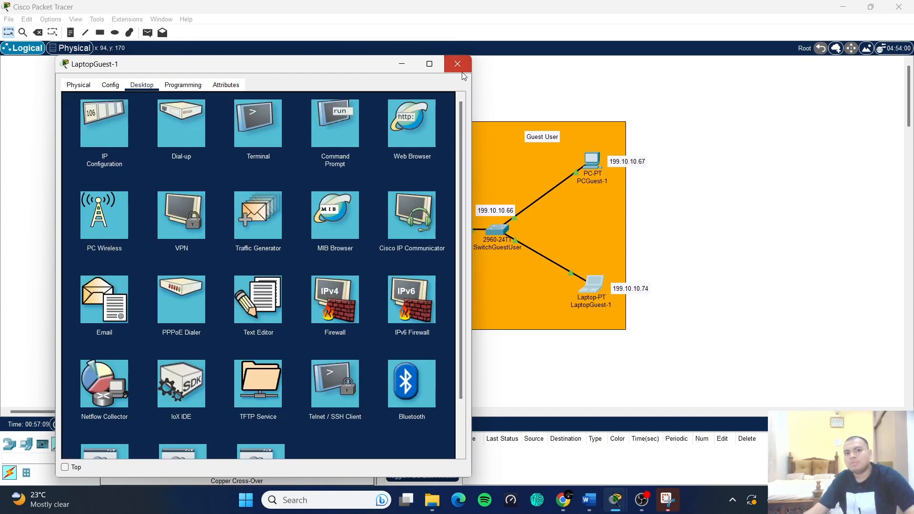
click(457, 64)
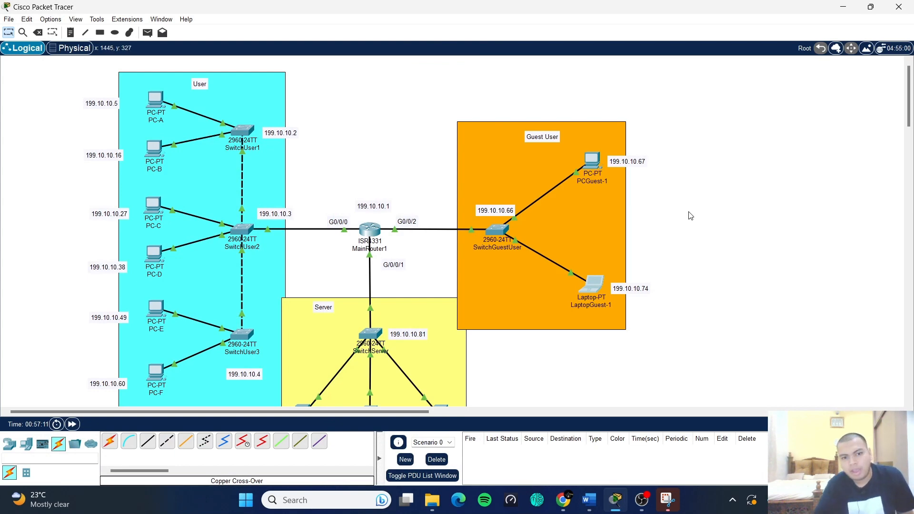
key(alt+Tab)
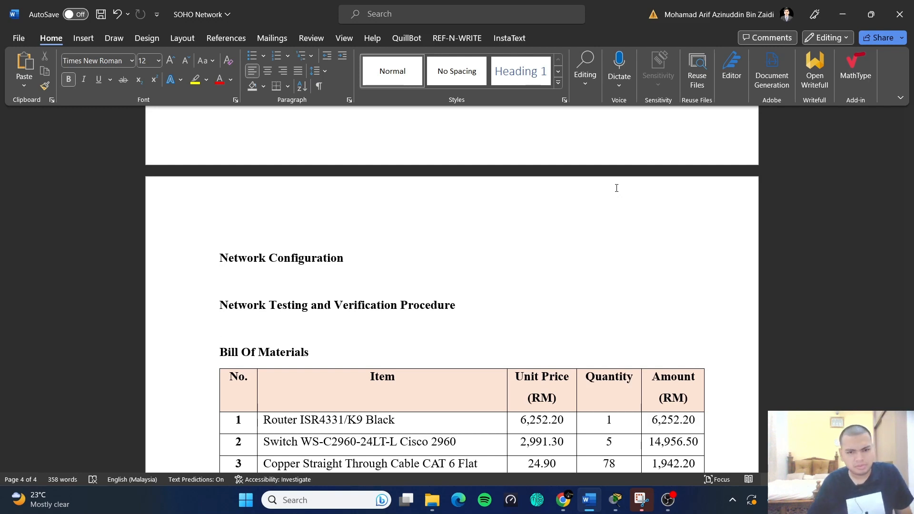
- Bring Packet Tracer back to the front via its taskbar preview
mouse_move(615, 498)
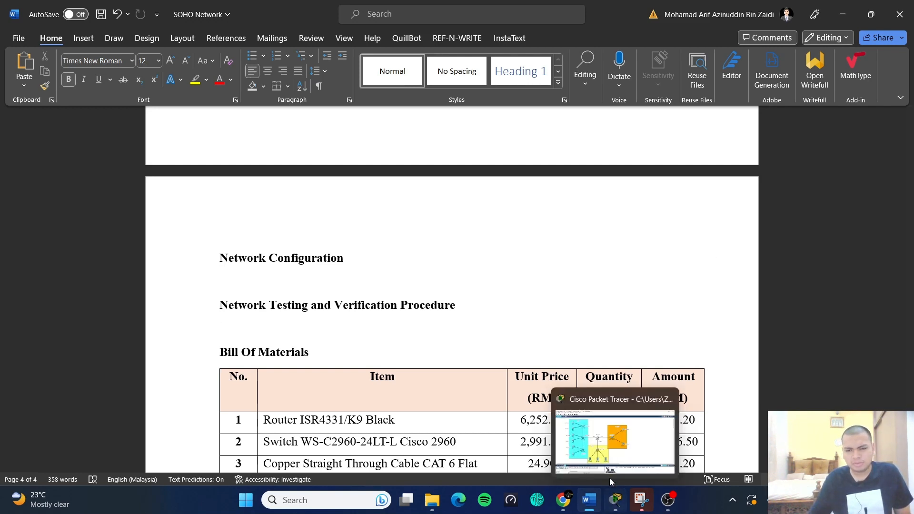
click(609, 479)
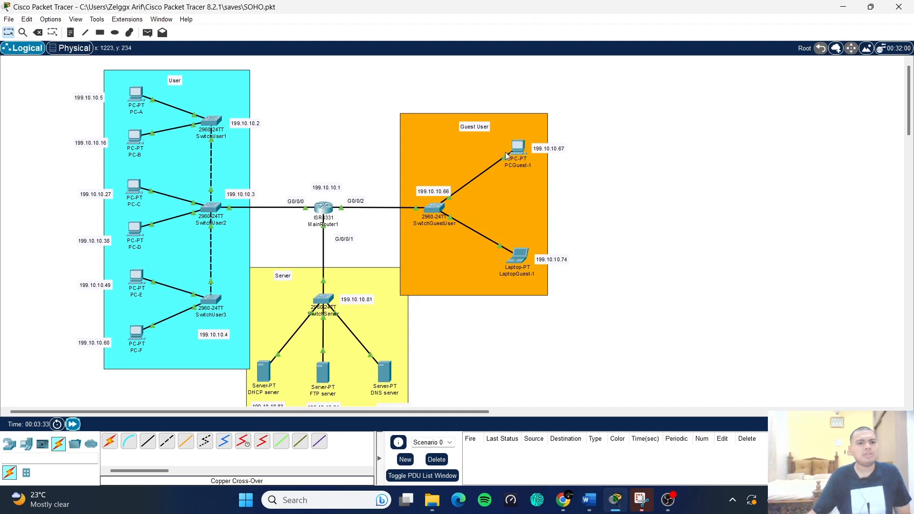
- From PC-A's Command Prompt, ping 199.10.10.67 twice until all four replies succeed
click(134, 99)
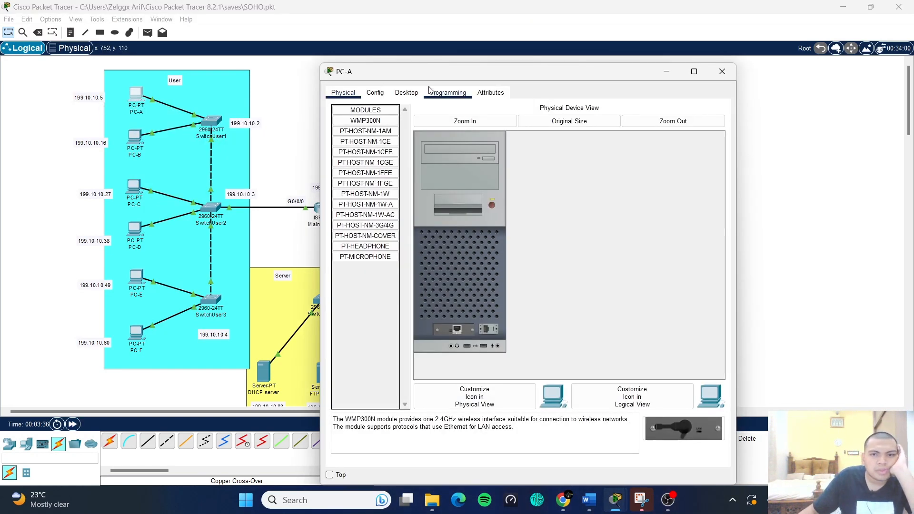
drag(430, 78, 501, 66)
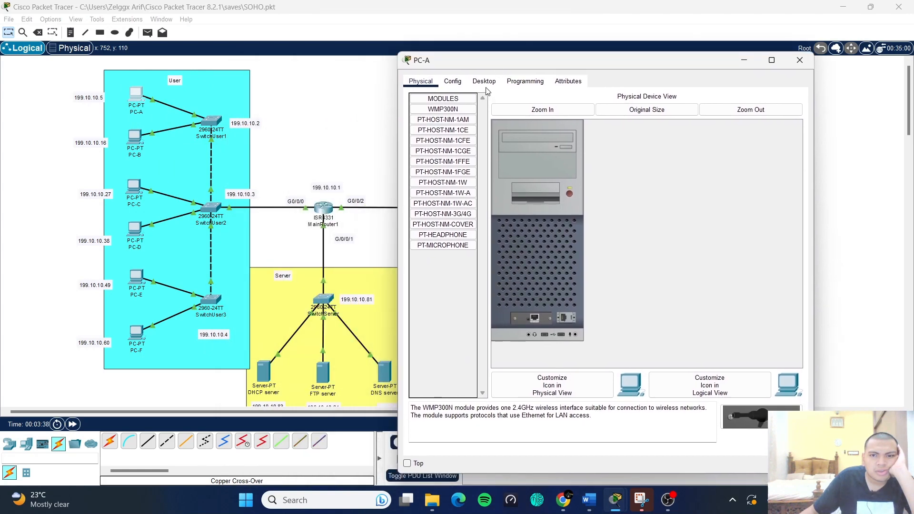
click(486, 81)
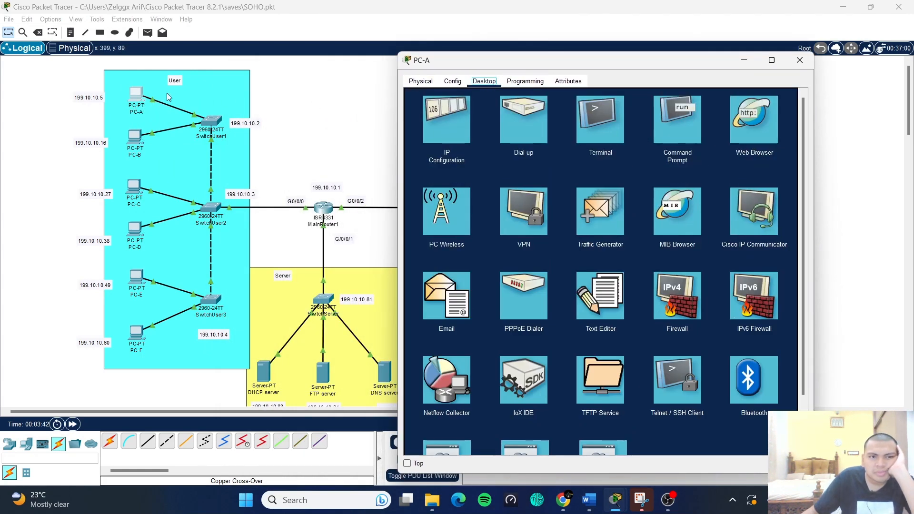
drag(601, 56, 196, 56)
click(759, 119)
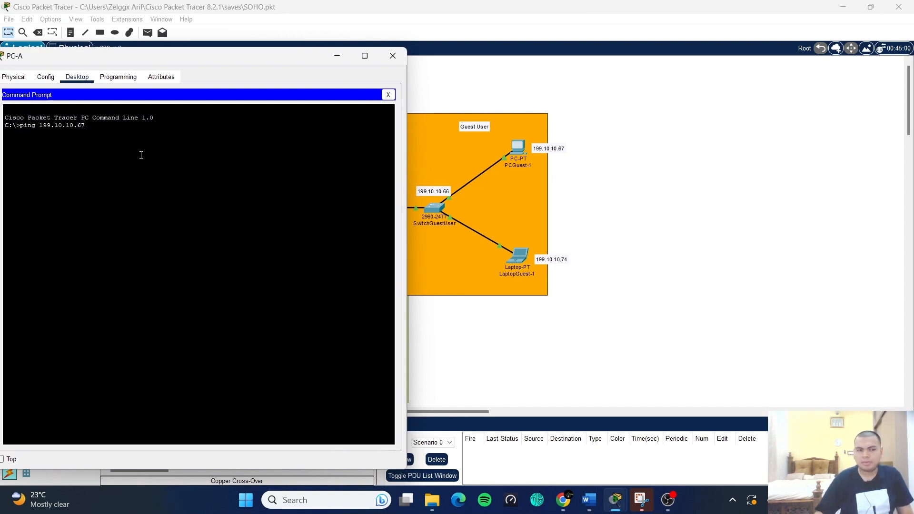
key(Return)
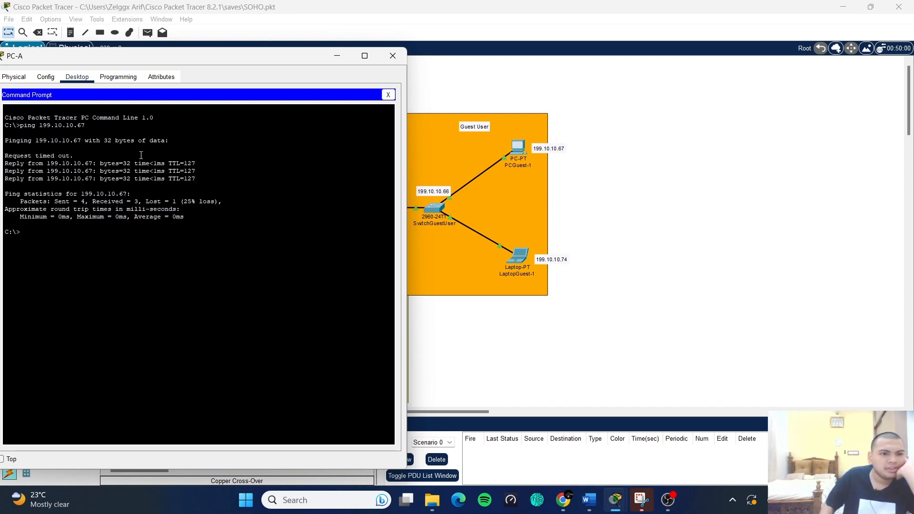
key(Up)
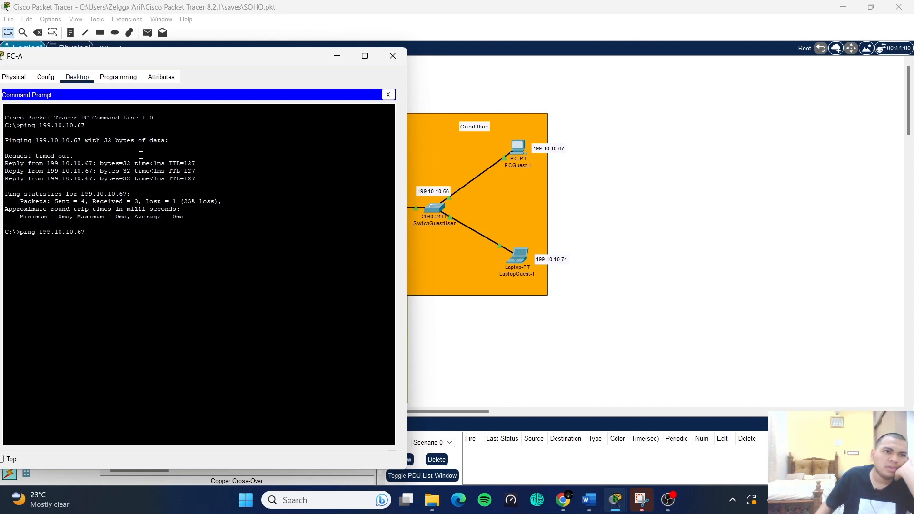
key(Return)
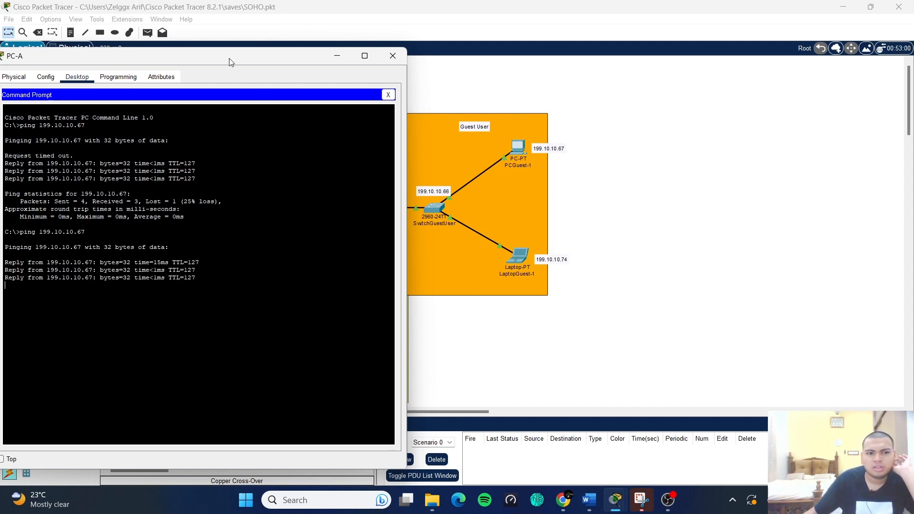
drag(233, 62, 667, 26)
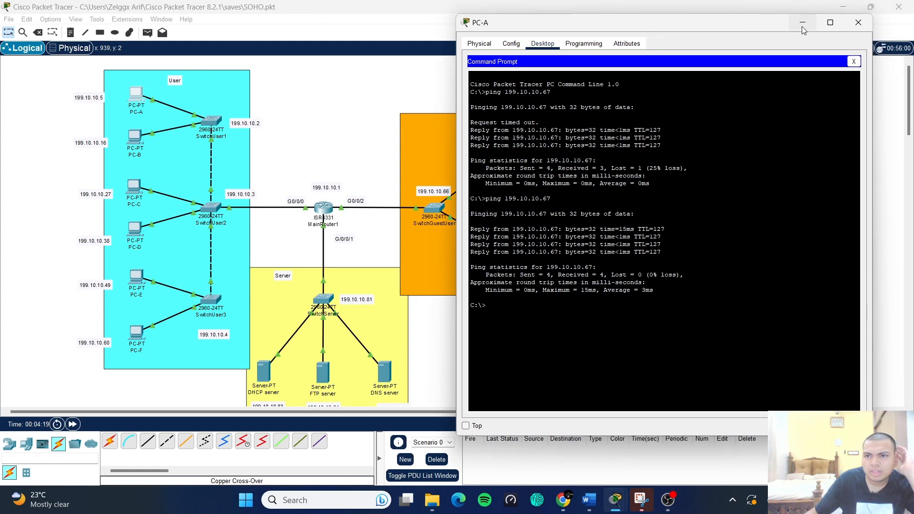
- Open the FTP server's Services > FTP settings
click(805, 27)
scroll(457, 343, down, 1)
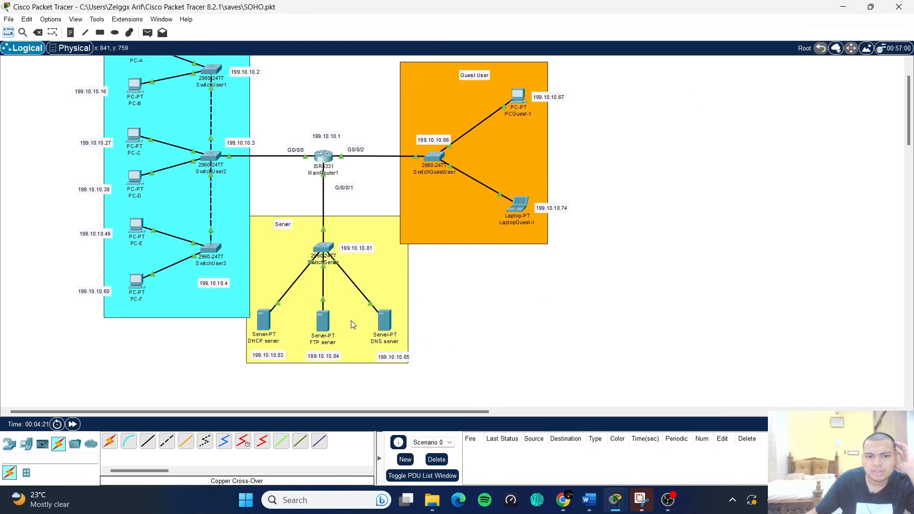
click(320, 323)
click(375, 92)
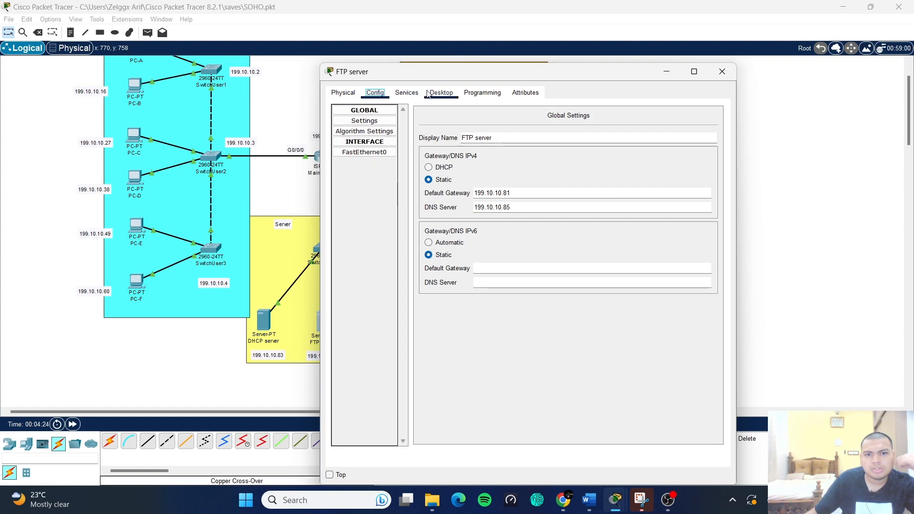
click(406, 93)
click(365, 216)
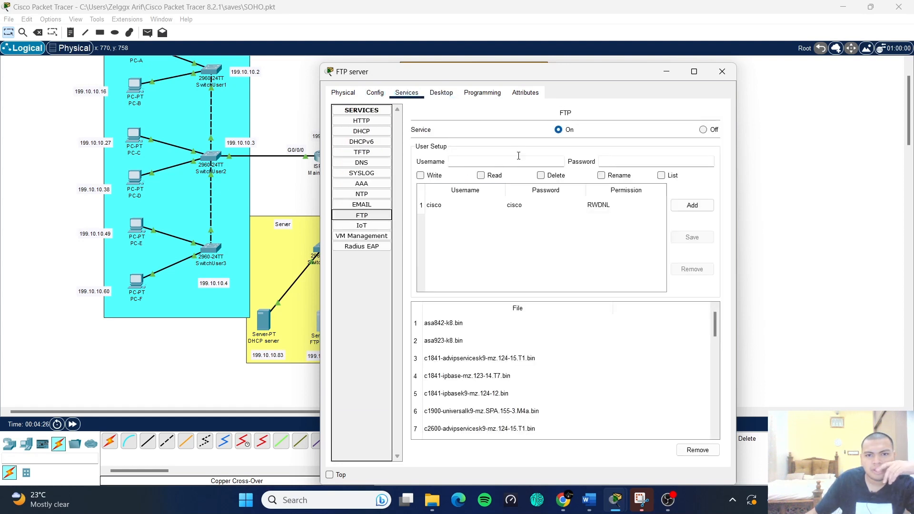
click(692, 209)
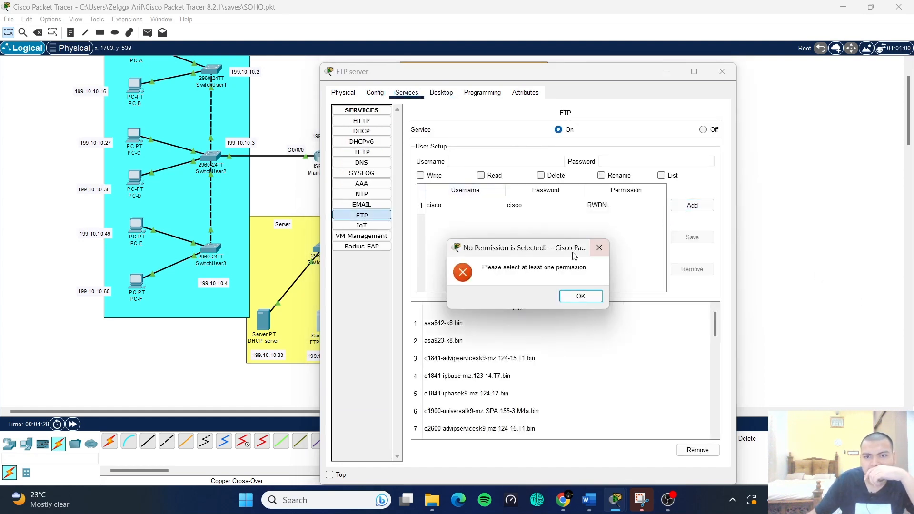
click(580, 296)
- Enter the new FTP user's username and password
click(506, 160)
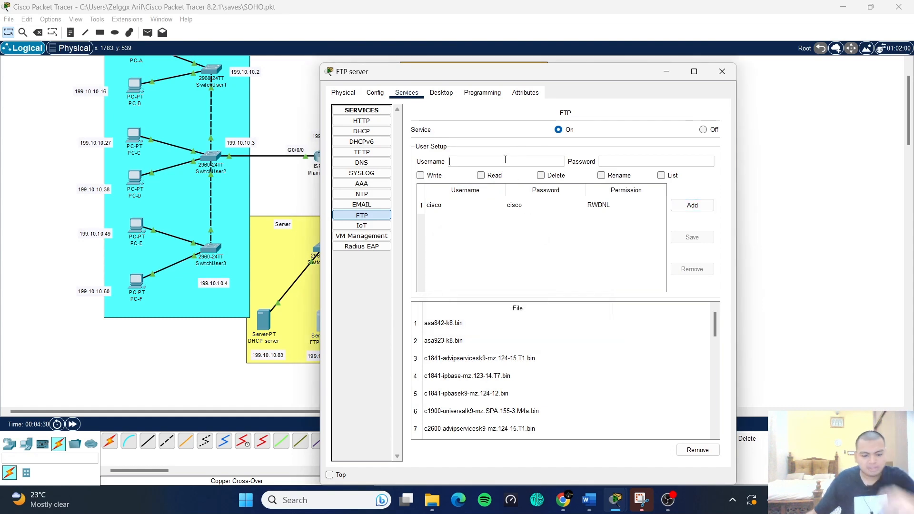
text(arif)
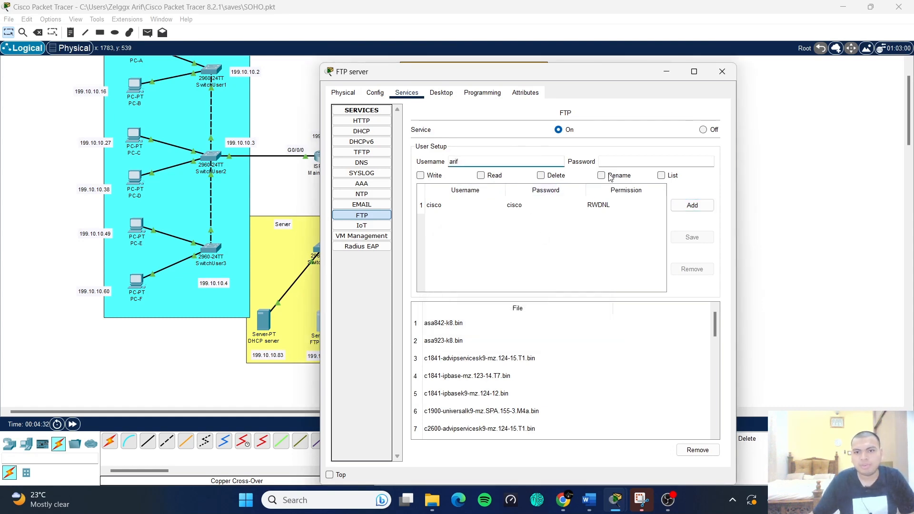
click(619, 161)
text(arif)
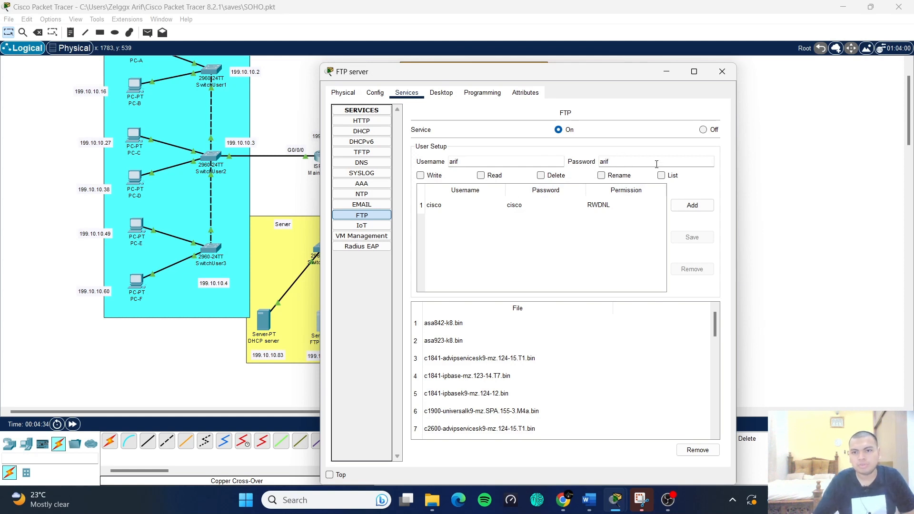
click(693, 205)
click(580, 297)
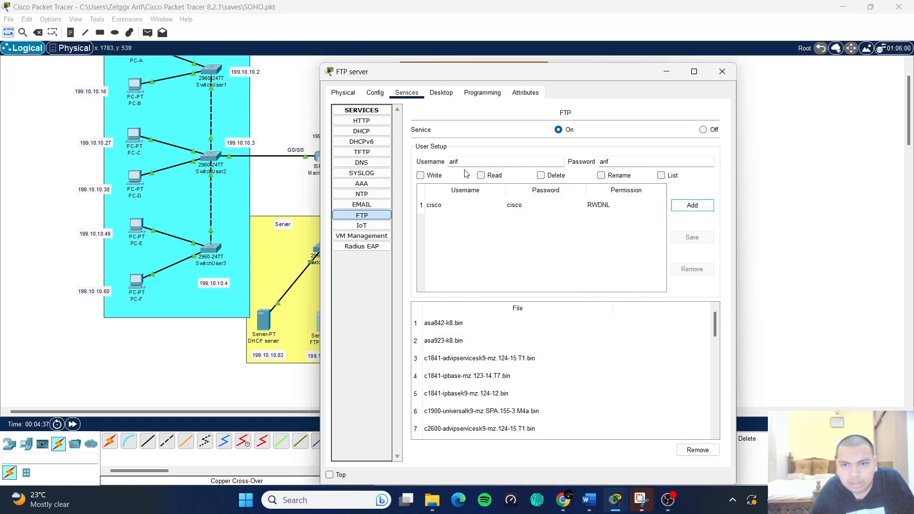
- Grant the user Write, Read, Delete, Rename and List permissions, add it, and close the server
click(652, 177)
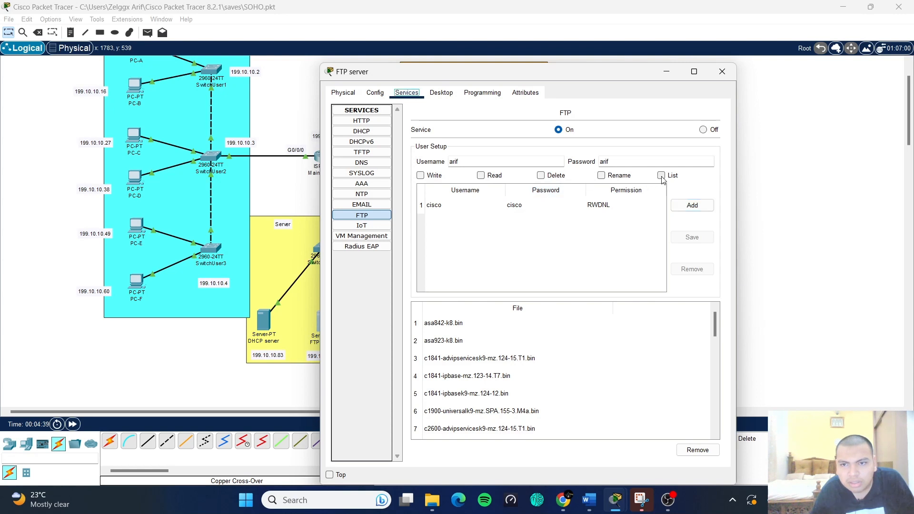
click(661, 176)
click(601, 176)
click(541, 175)
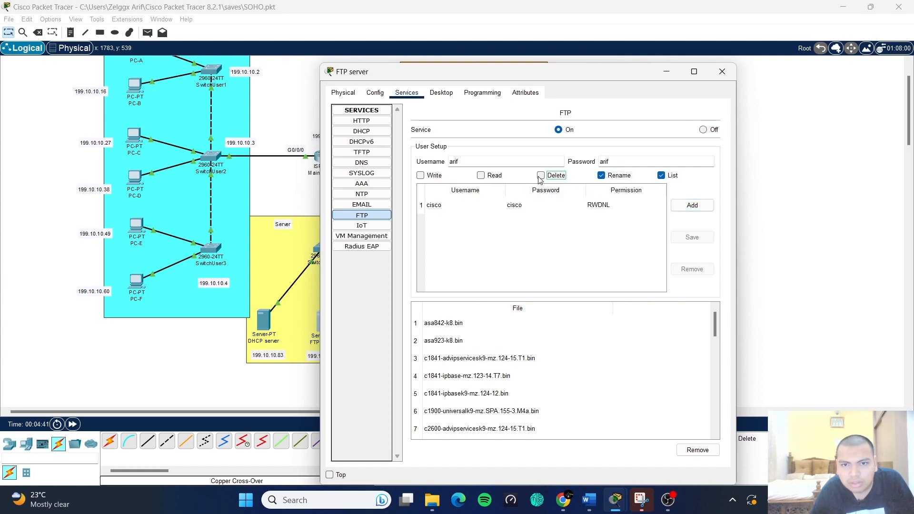
click(497, 178)
click(420, 176)
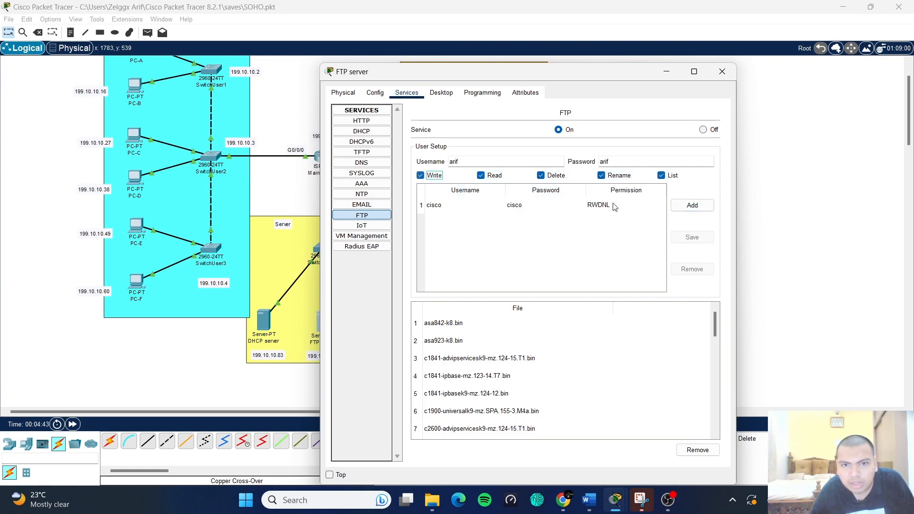
click(687, 207)
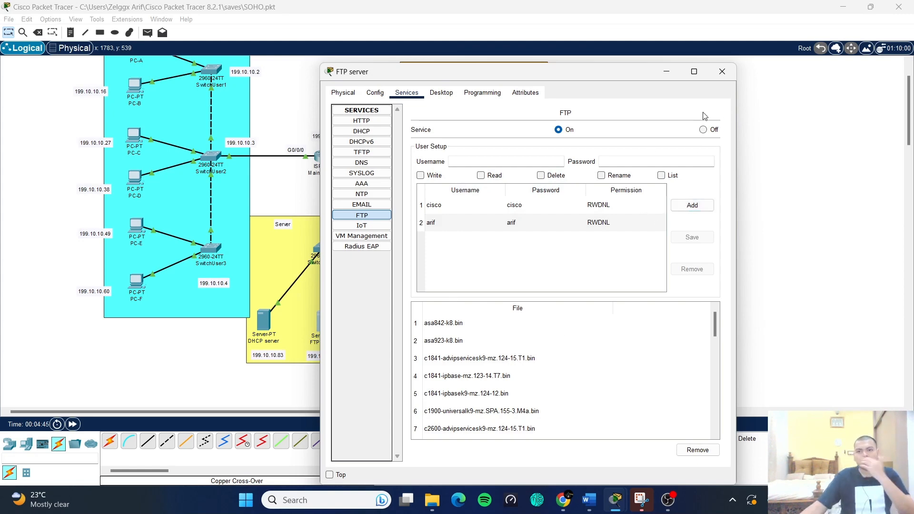
click(722, 71)
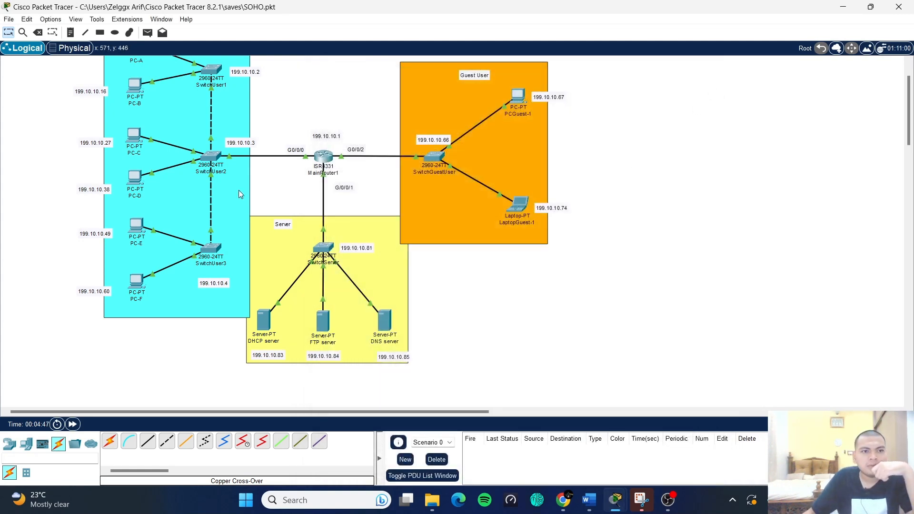
- From PC-A, ping the FTP server 199.10.10.84 twice, then type ftp 199.10.10.84
scroll(240, 194, up, 2)
click(135, 97)
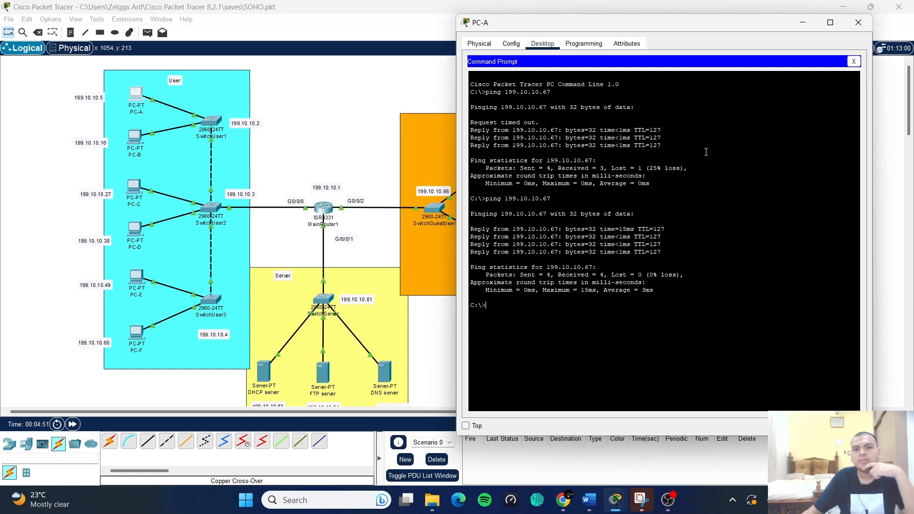
text(p)
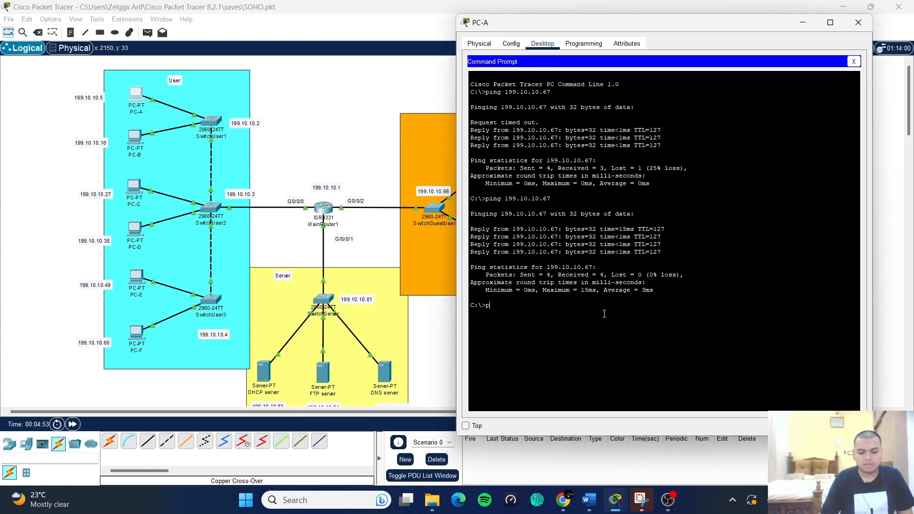
text(ing)
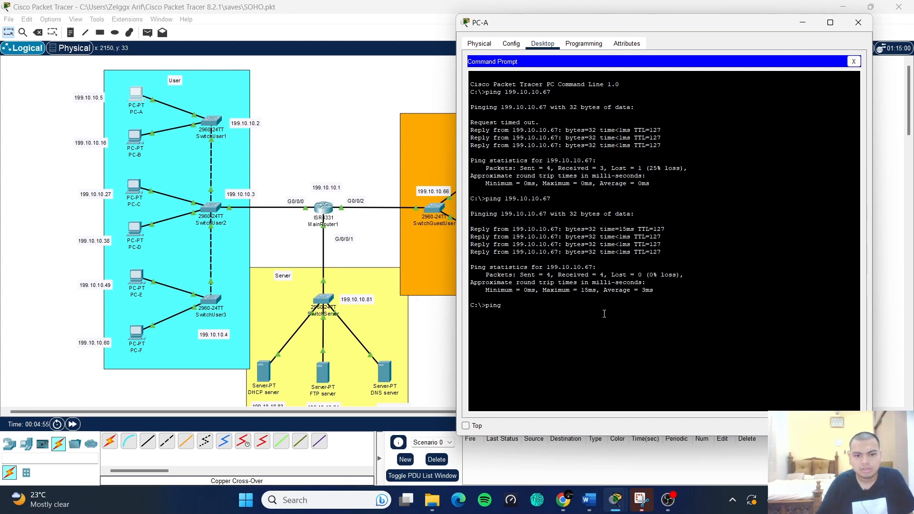
scroll(448, 367, down, 1)
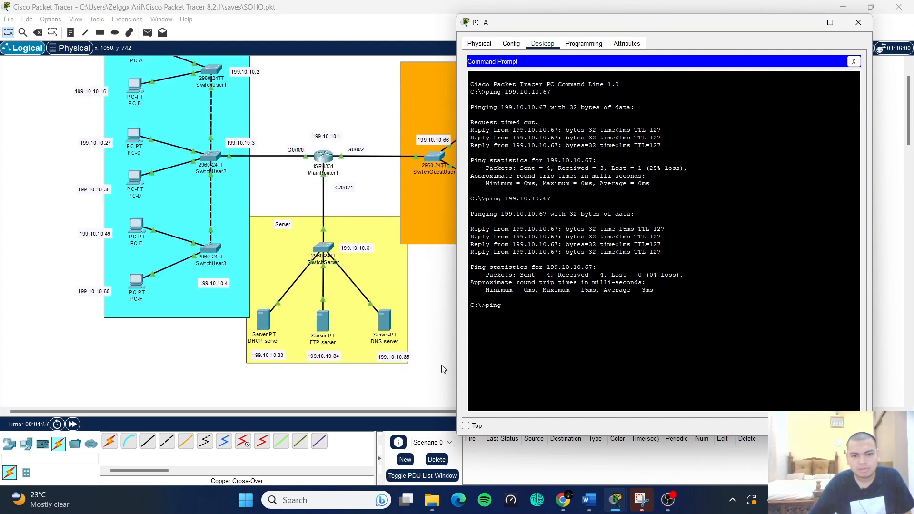
text(199)
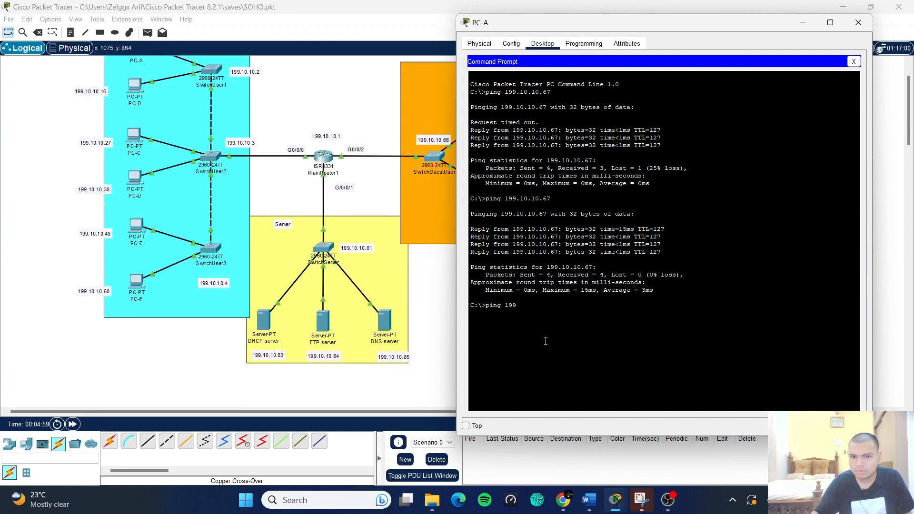
text(.10.10.)
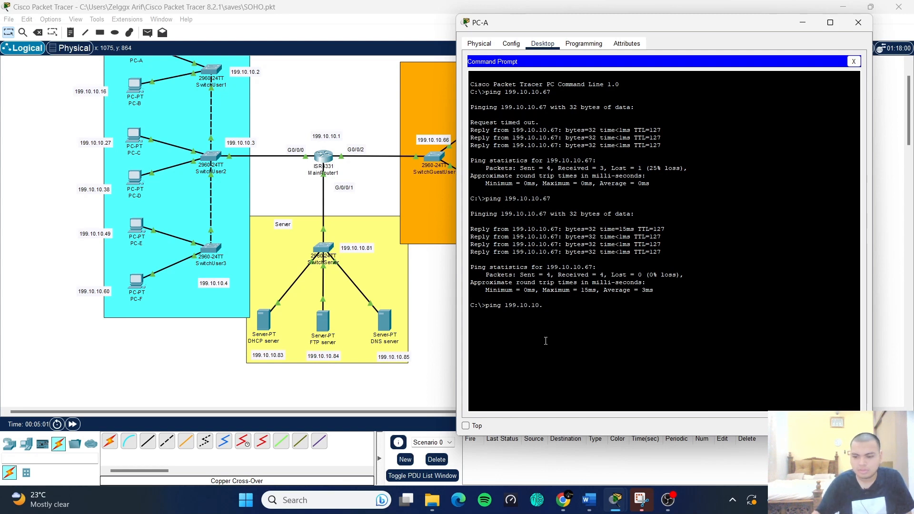
text(84)
key(Return)
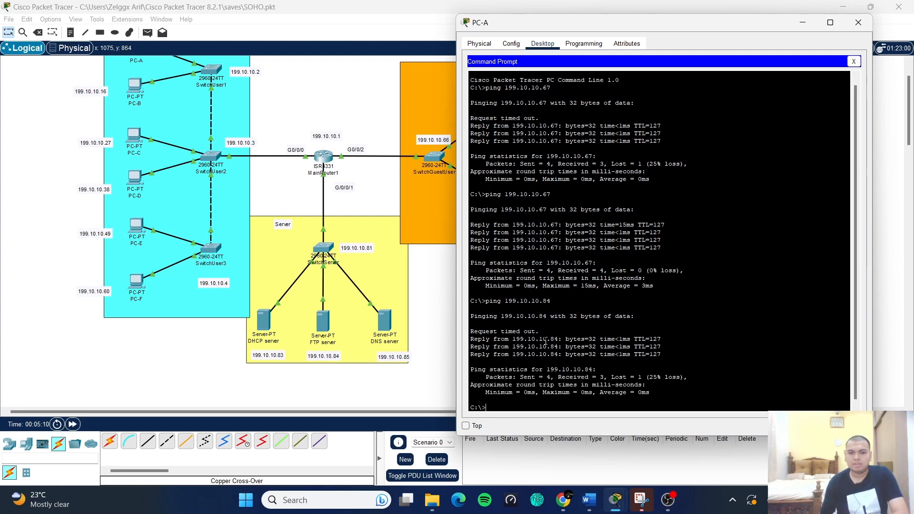
key(Up)
key(Return)
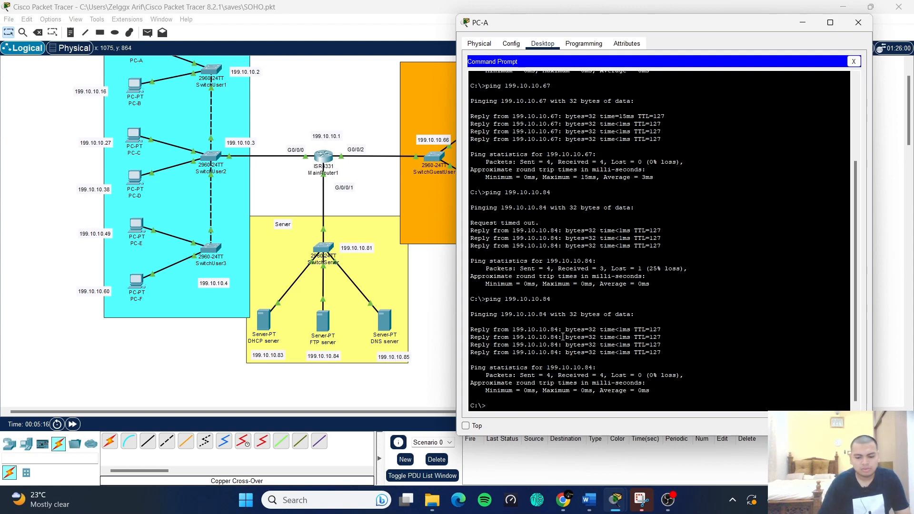
text(ftp)
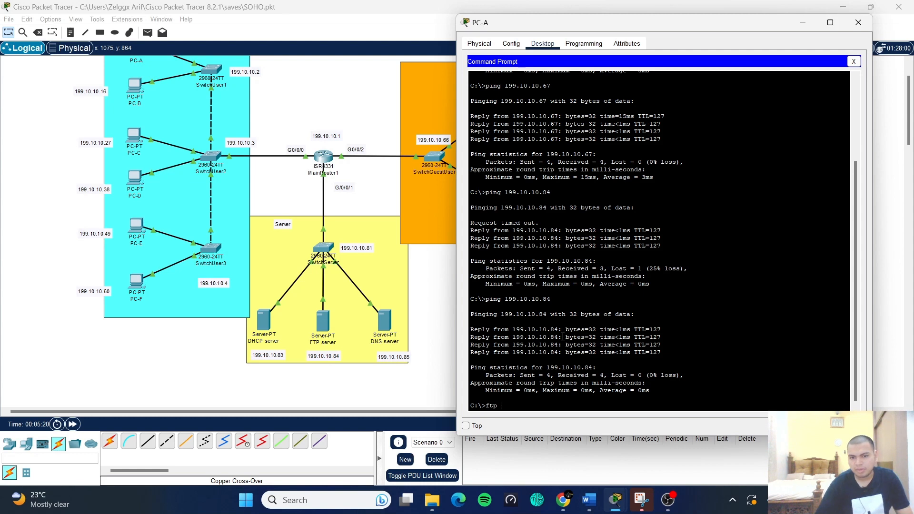
text( 1)
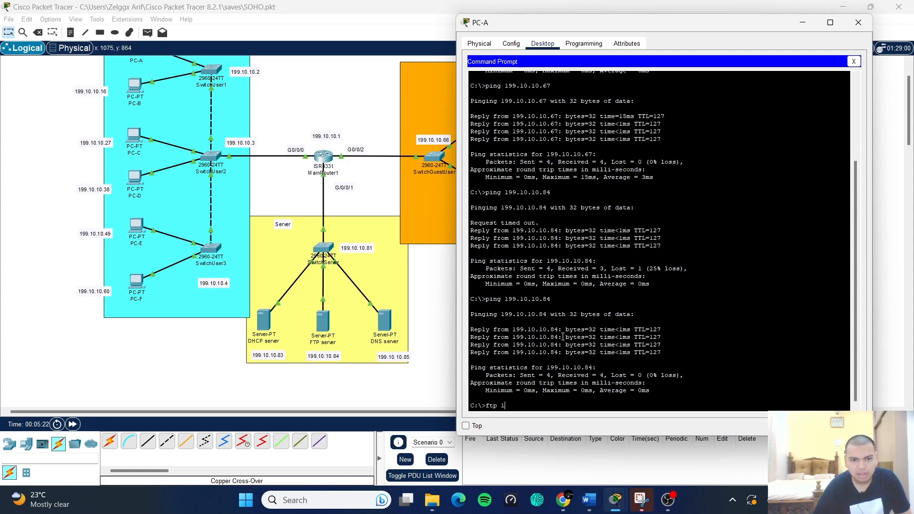
text(99.10.)
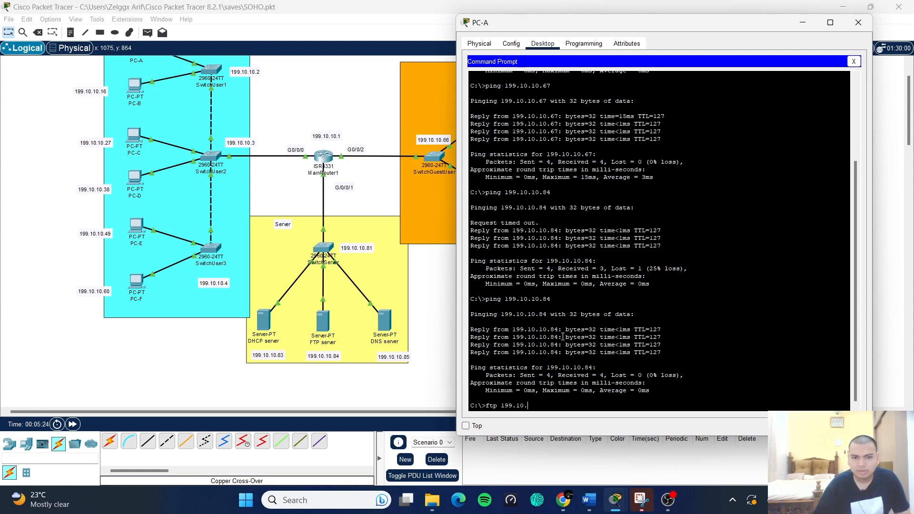
text(10.84)
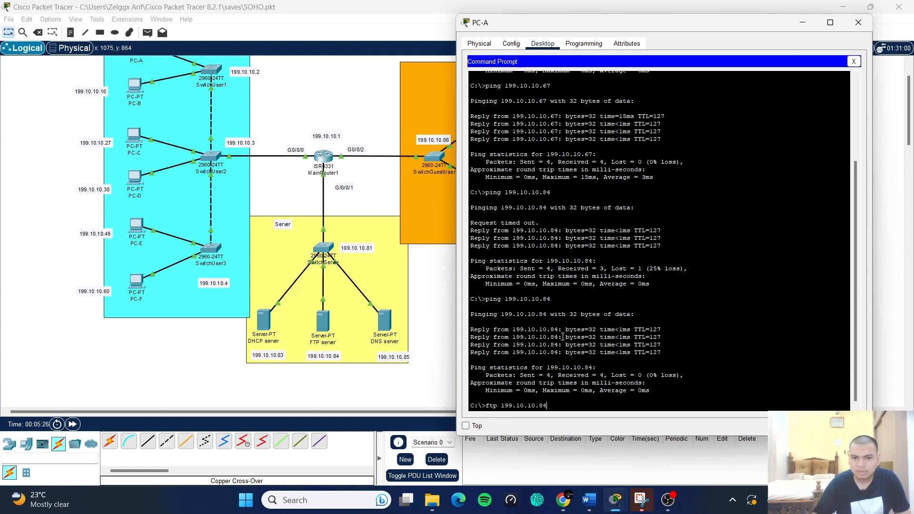
- Log in to the FTP server with the user's credentials and list its files with dir
key(Return)
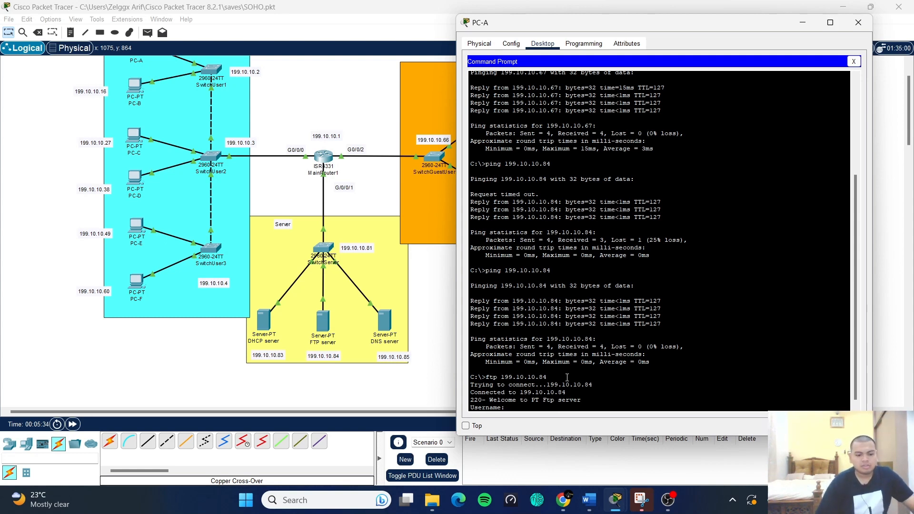
text(if)
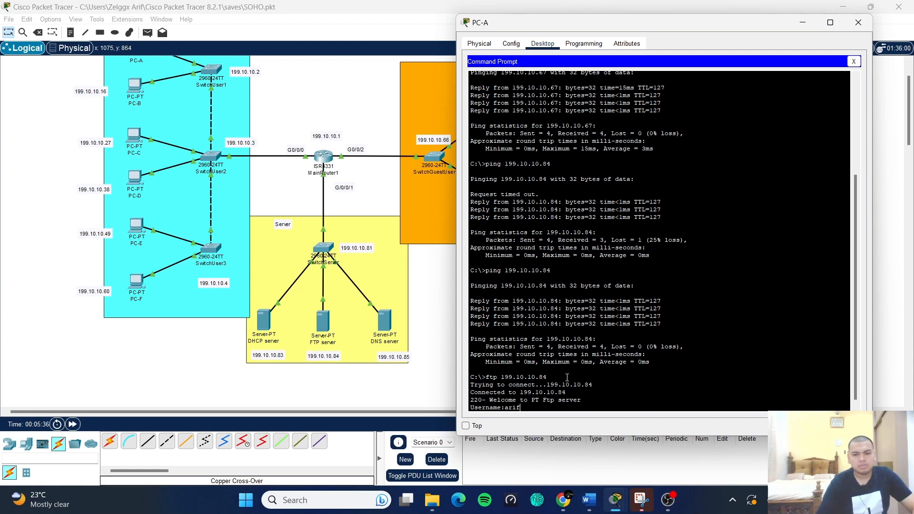
key(Return)
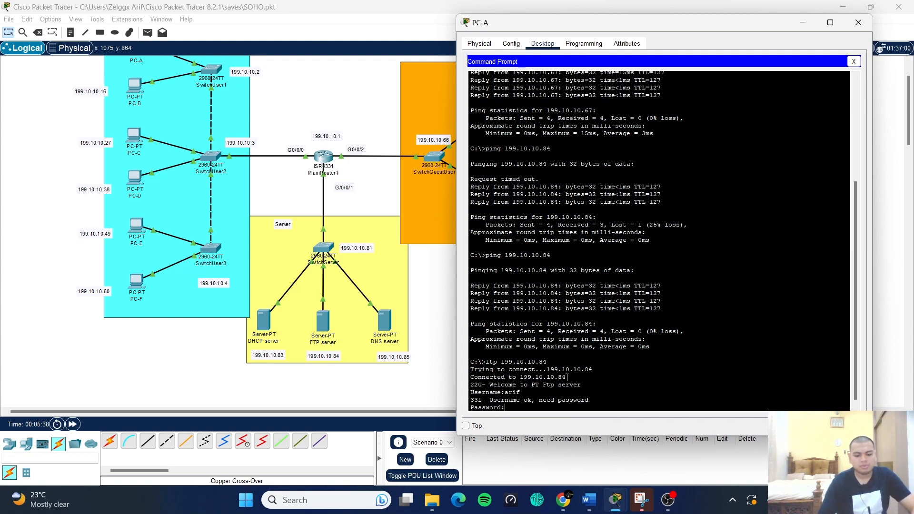
key(Return)
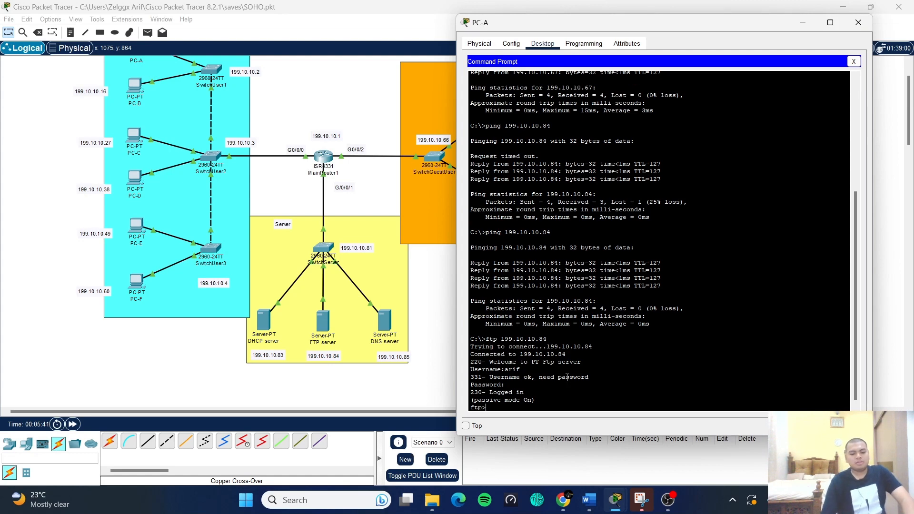
text(dir)
key(Return)
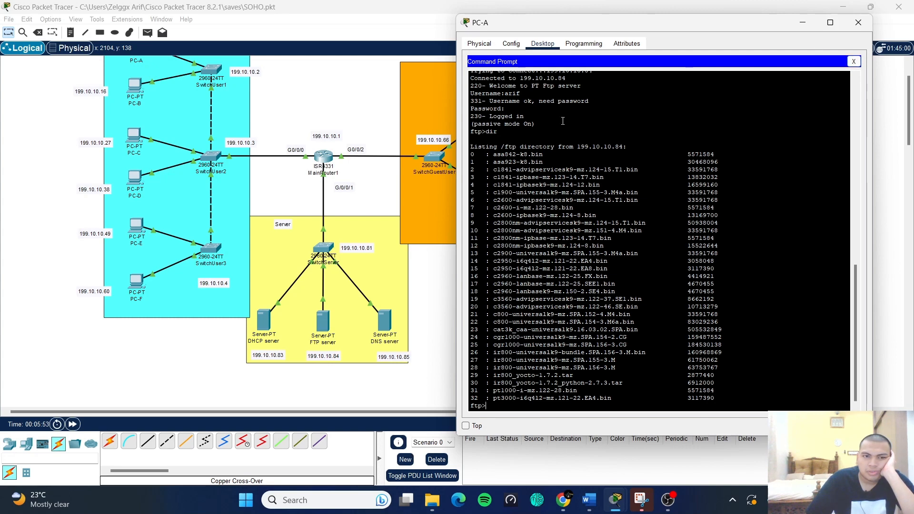
- Review the 33-file listing, then close PC-A's command prompt and device window
scroll(571, 215, up, 1)
scroll(318, 229, up, 1)
click(263, 203)
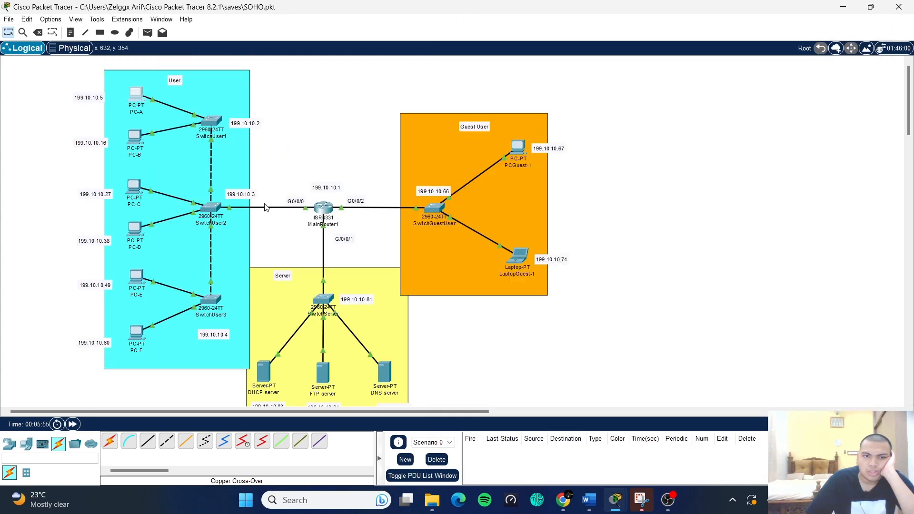
mouse_move(615, 500)
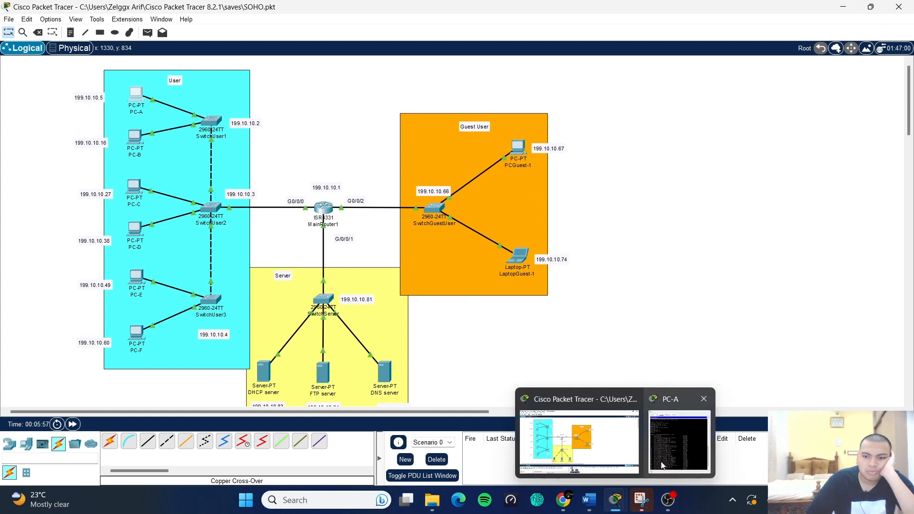
click(680, 435)
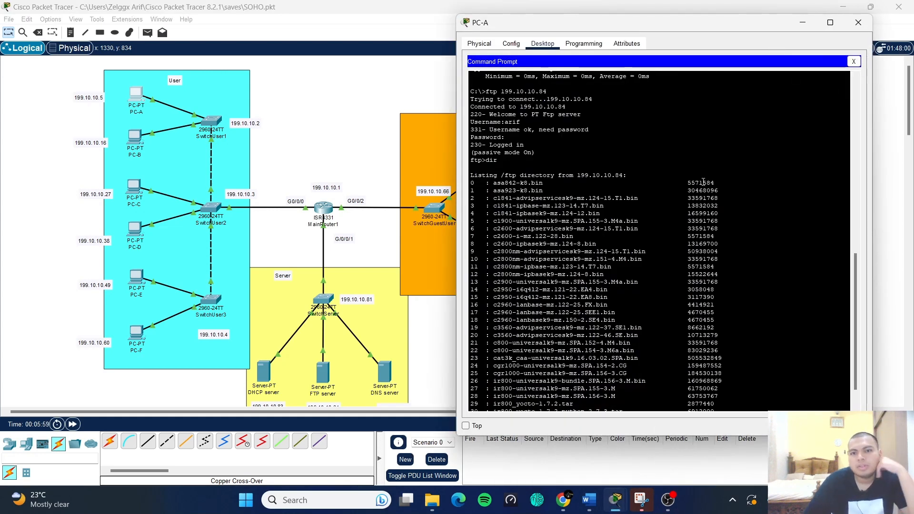
scroll(702, 176, up, 15)
scroll(701, 176, down, 15)
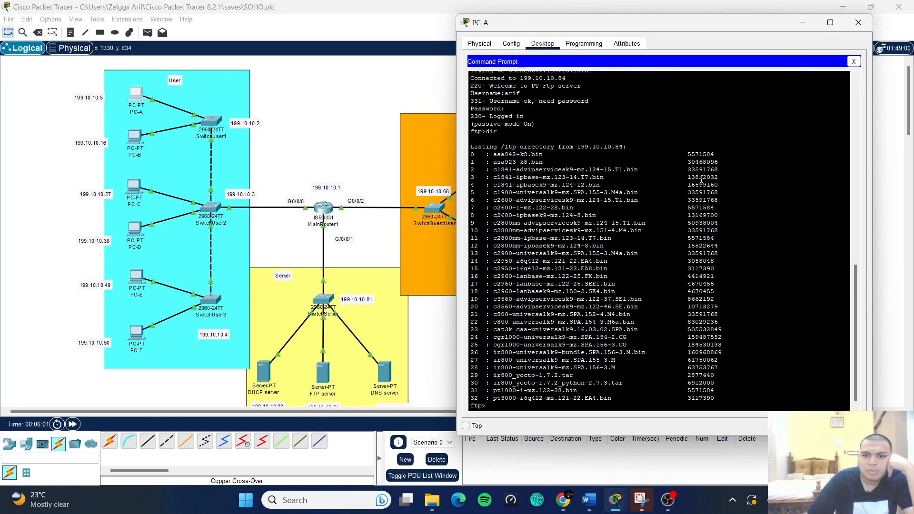
scroll(667, 206, up, 15)
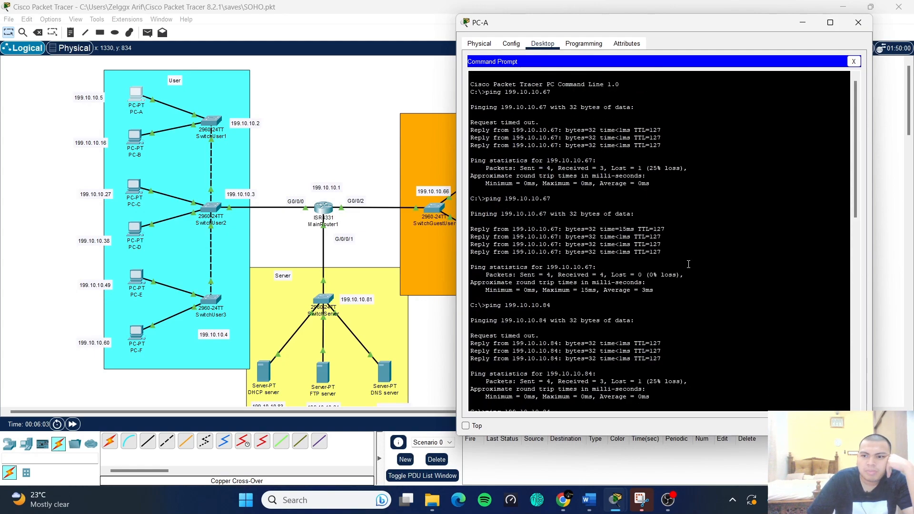
scroll(689, 264, down, 15)
scroll(689, 265, up, 15)
scroll(690, 260, down, 15)
scroll(691, 260, up, 15)
click(855, 62)
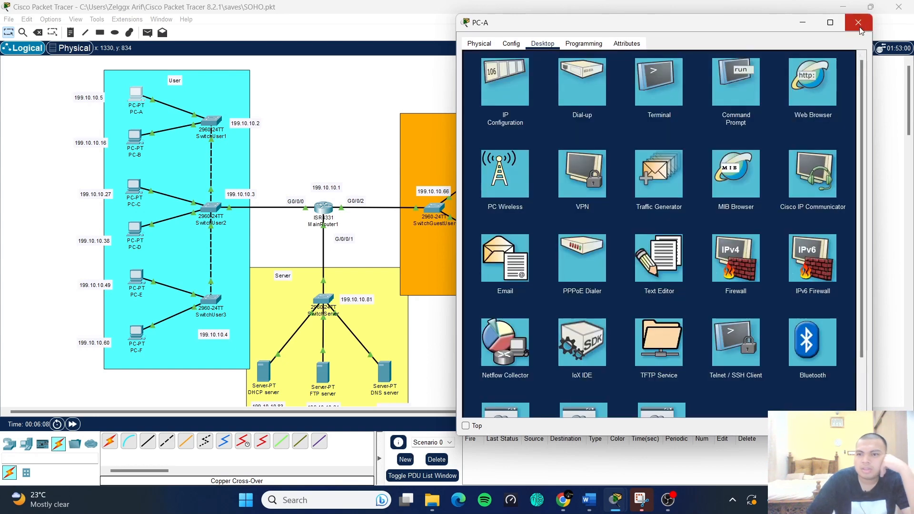
click(859, 22)
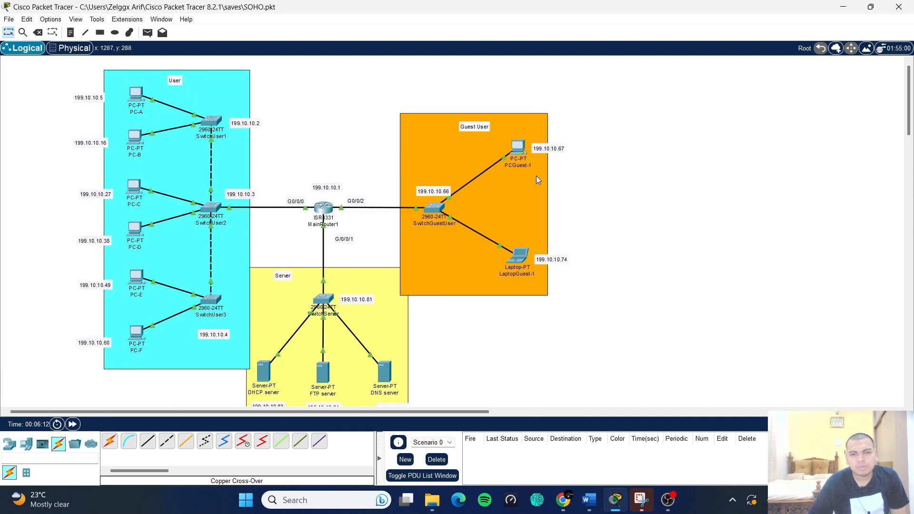
- From LaptopGuest-1's Command Prompt, ping 199.10.10.16 and see it time out
click(520, 149)
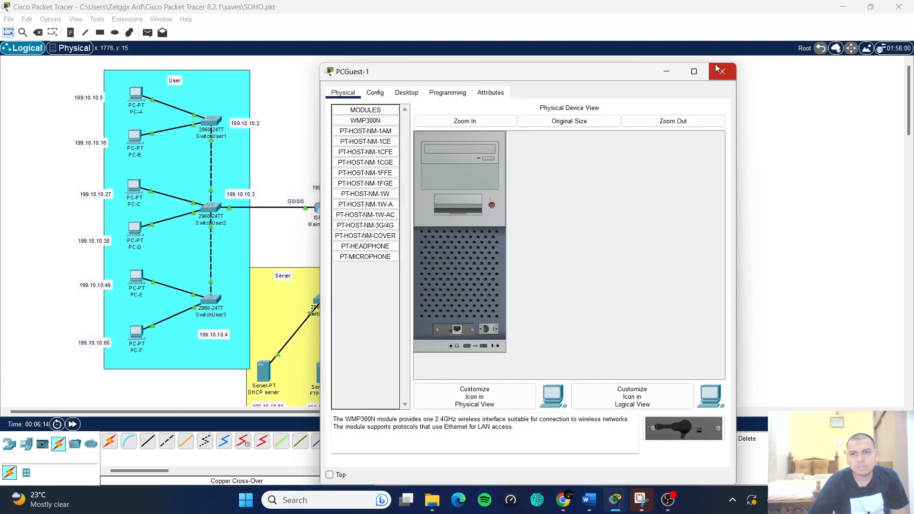
click(740, 70)
click(518, 262)
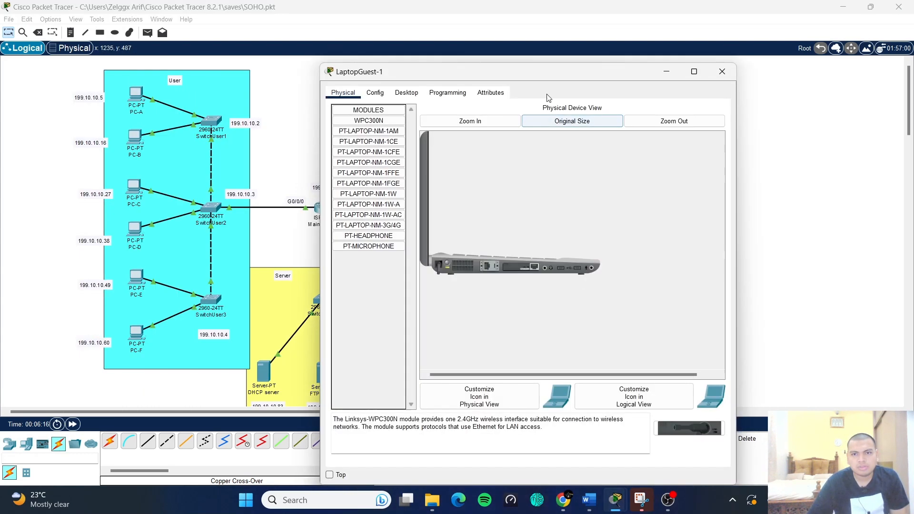
click(406, 93)
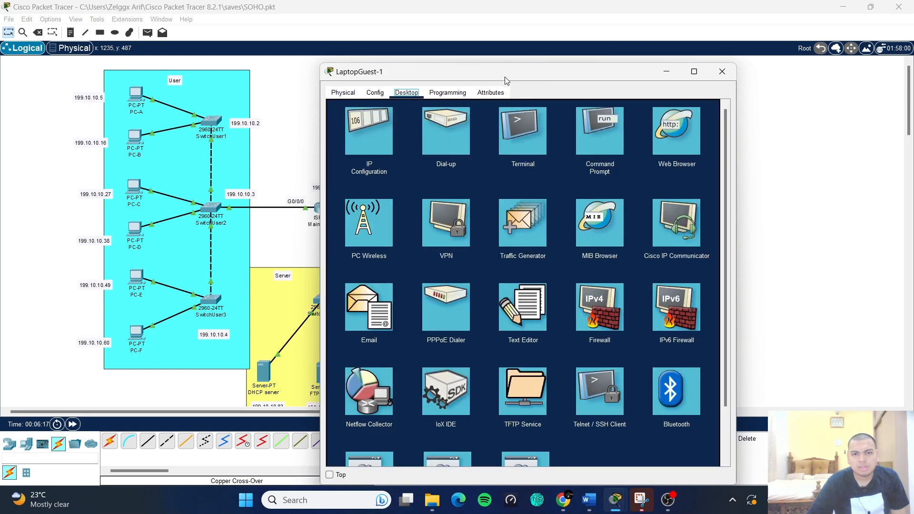
drag(504, 76, 601, 61)
click(699, 119)
text(p)
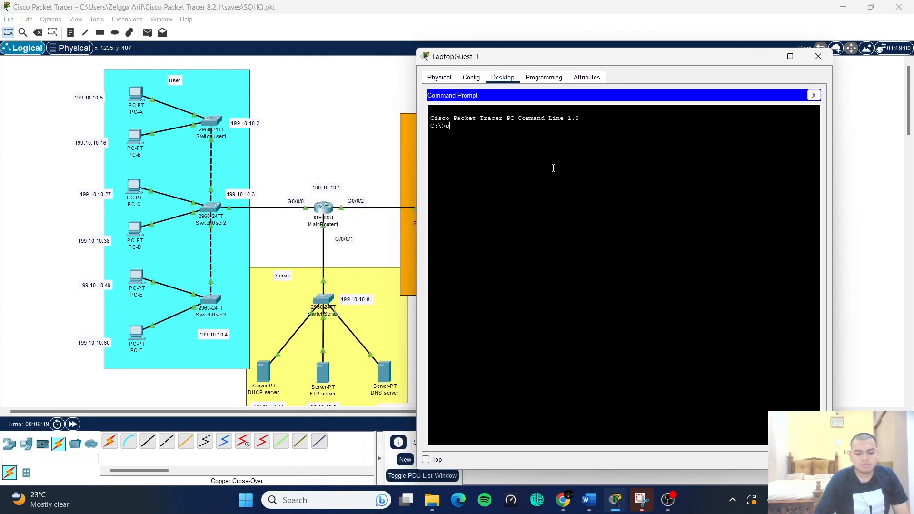
text(ing 199.)
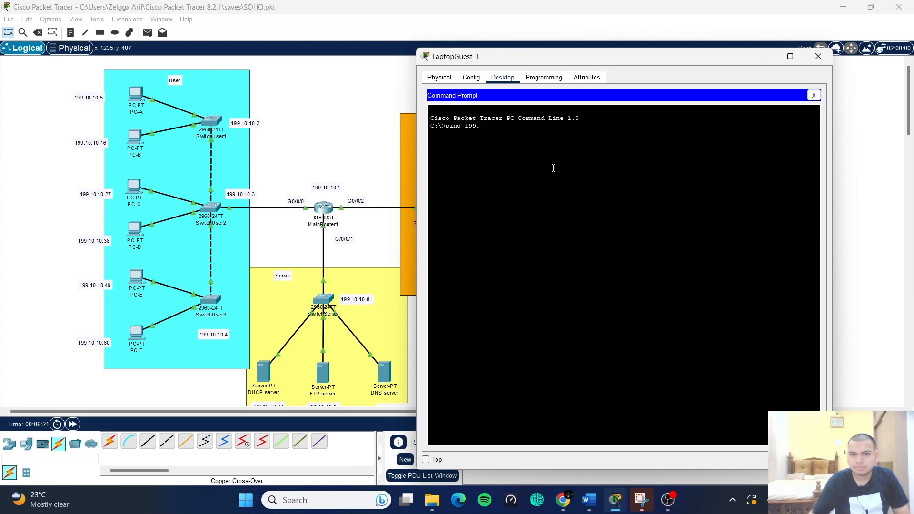
text(10.10.)
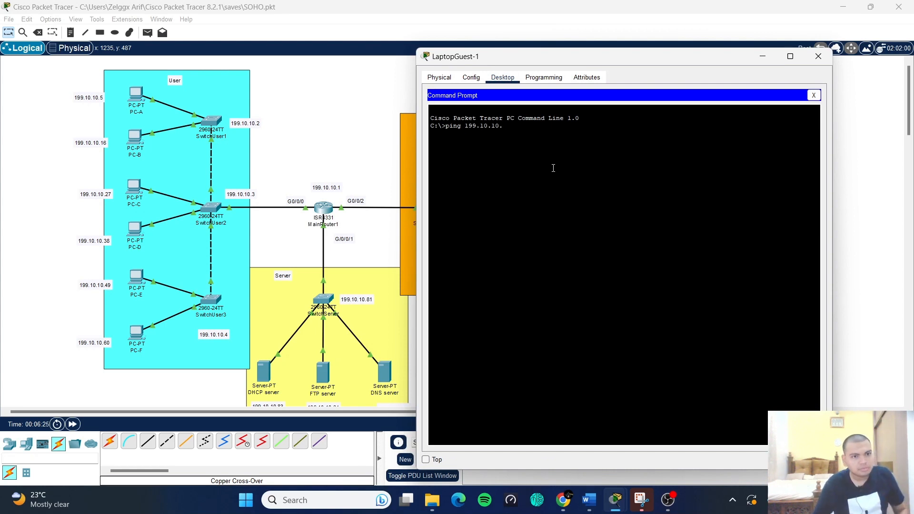
text(16)
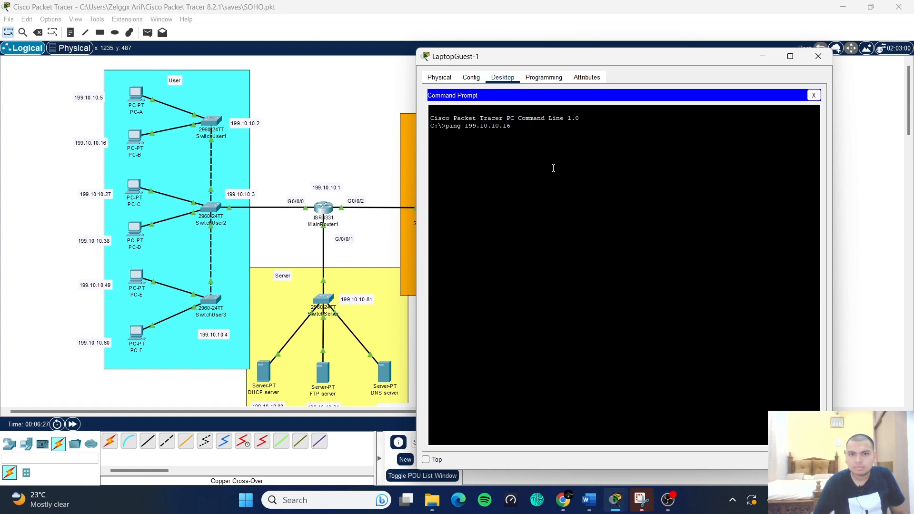
key(Return)
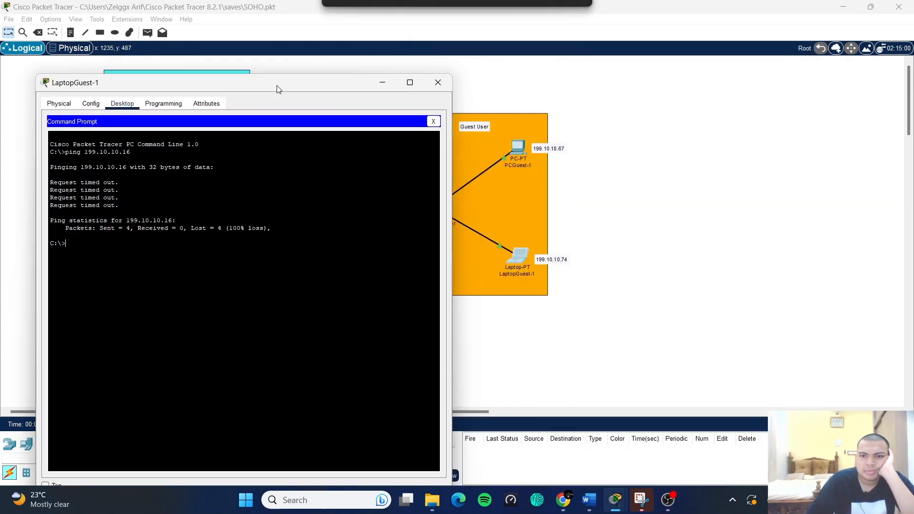
- Repeat the 199.10.10.16 ping, stop it with Ctrl+C, then ping 199.10.10.5, which times out
drag(278, 87, 659, 90)
key(Up)
key(Return)
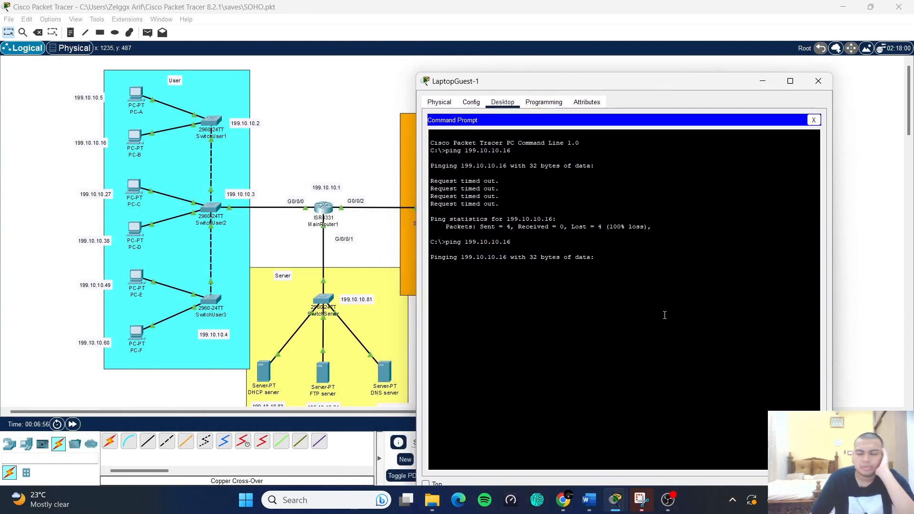
key(ctrl+c)
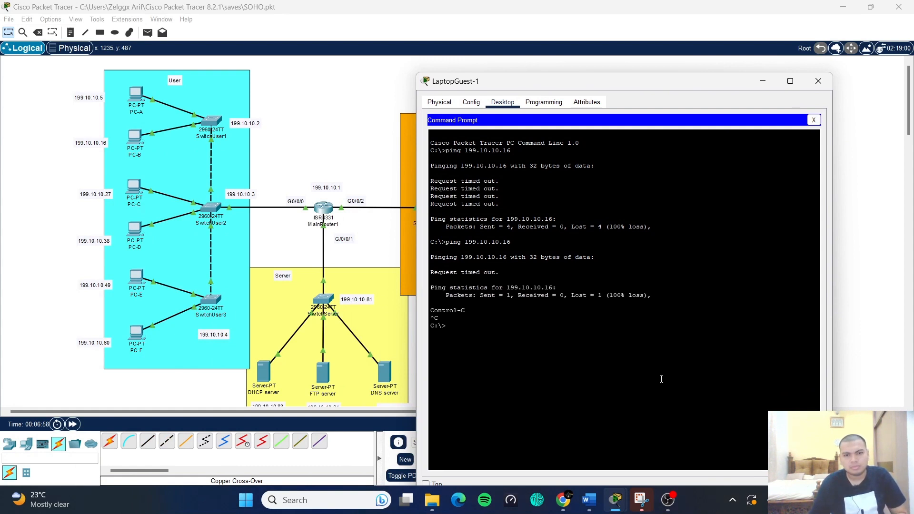
text(ping 199.10.10.16)
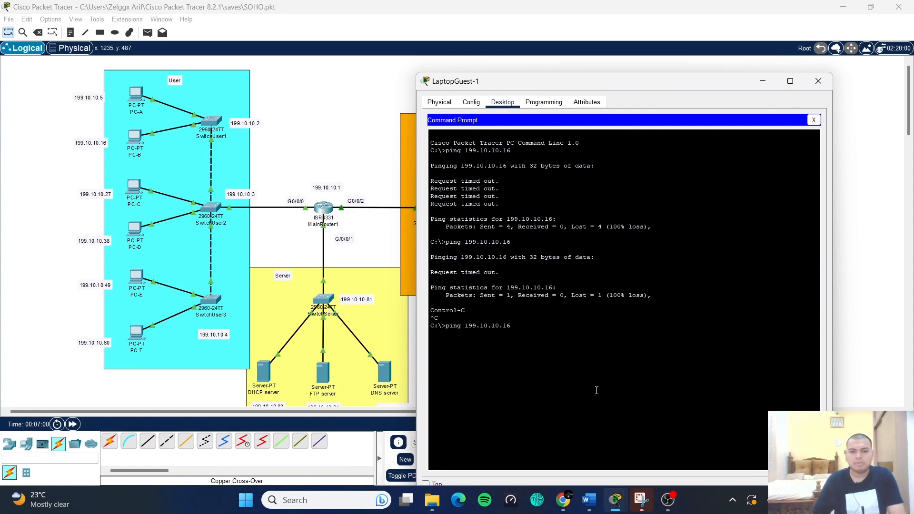
key(BackSpace)
key(BackSpace)
text(5)
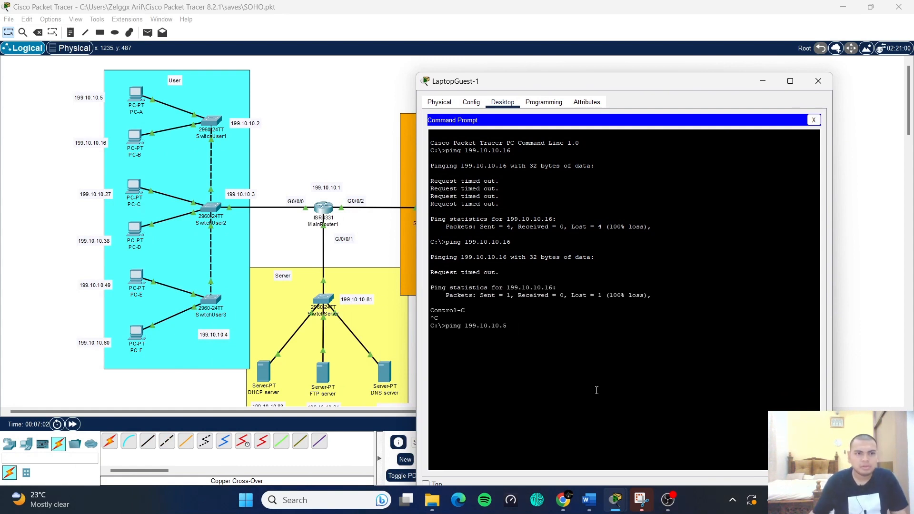
key(Return)
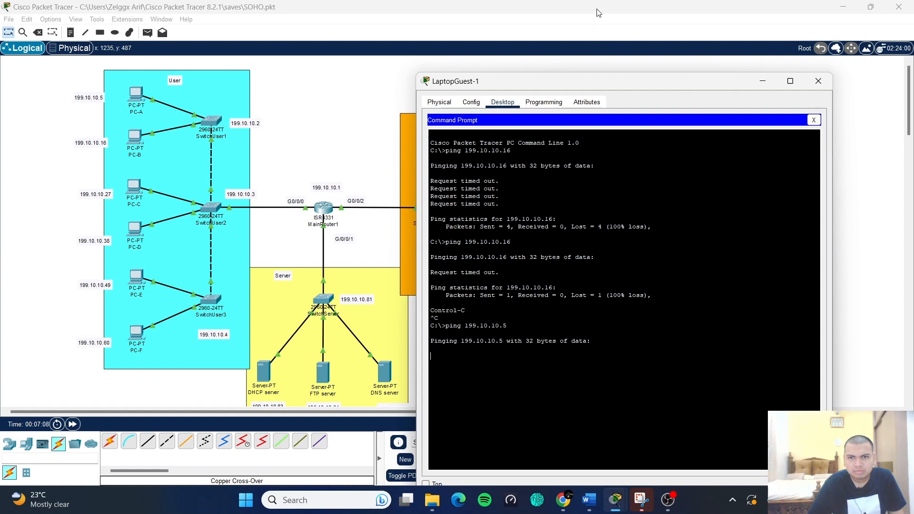
drag(617, 90, 339, 76)
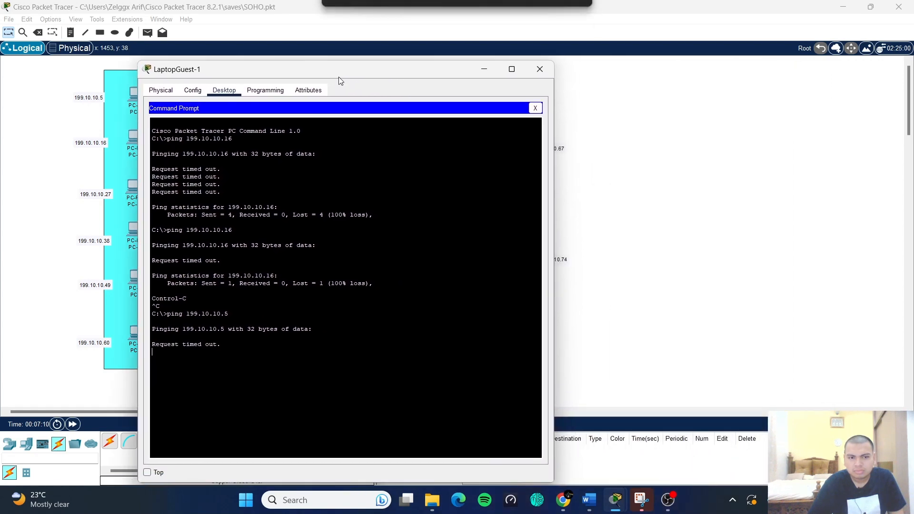
- Close LaptopGuest-1 and open PCGuest-1's Command Prompt, moving its window to the right
click(541, 71)
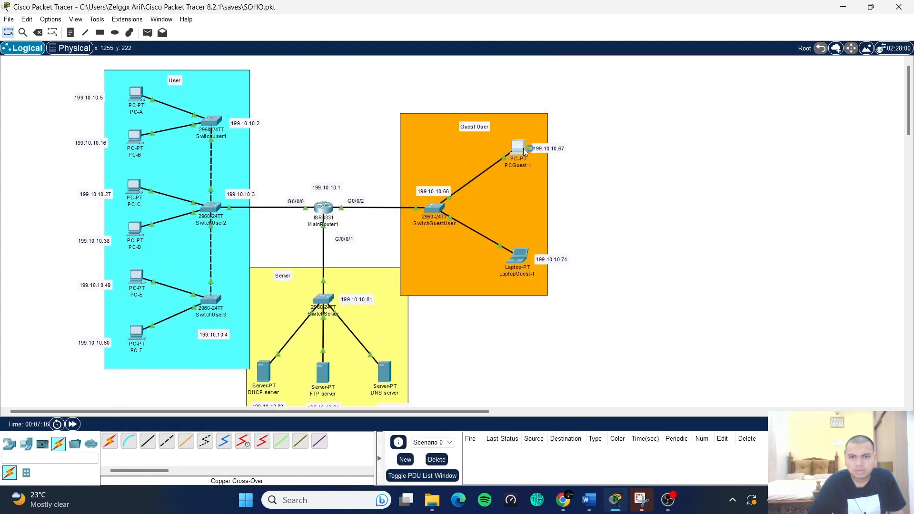
click(524, 148)
click(406, 92)
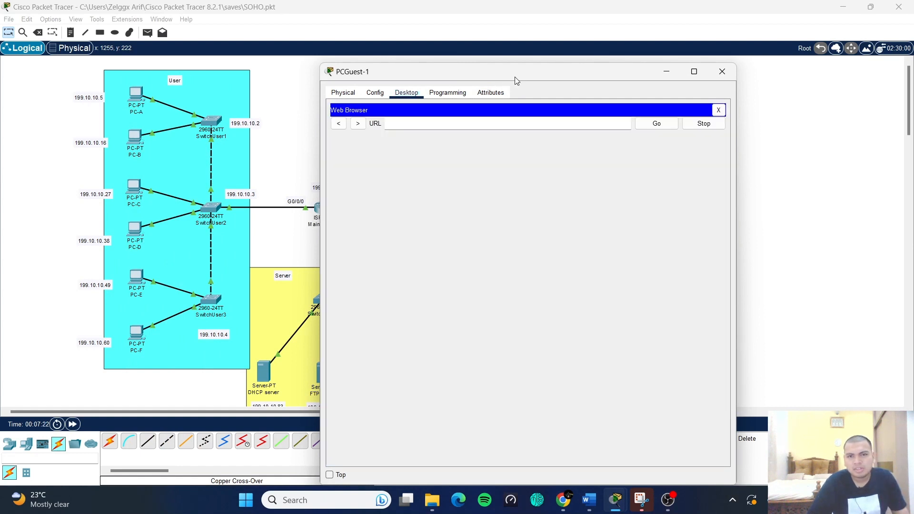
drag(514, 81, 539, 74)
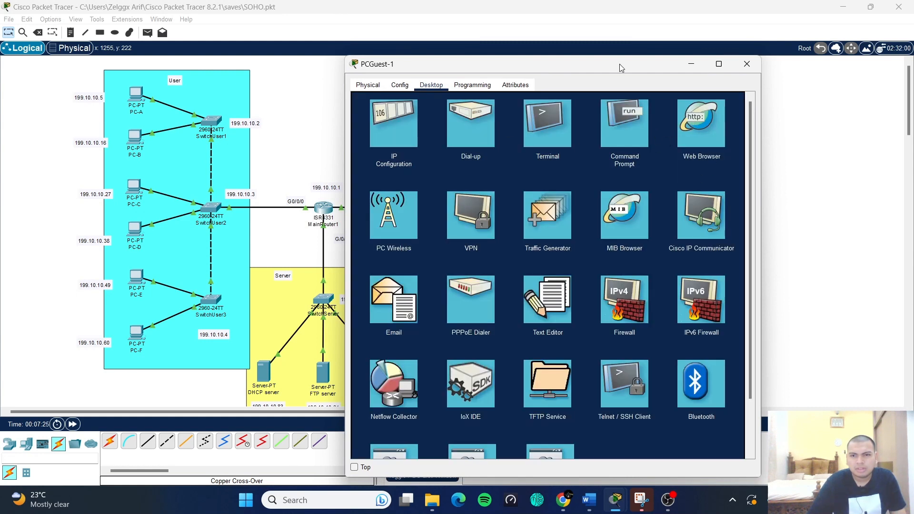
drag(619, 64, 663, 34)
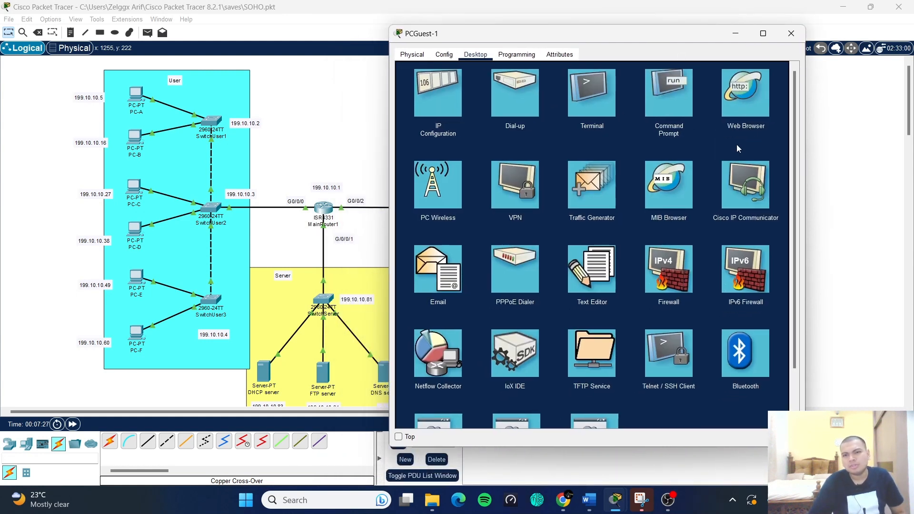
click(656, 92)
drag(635, 39, 711, 35)
- Ping 199.10.10.5 from PCGuest-1's Command Prompt
scroll(428, 198, down, 2)
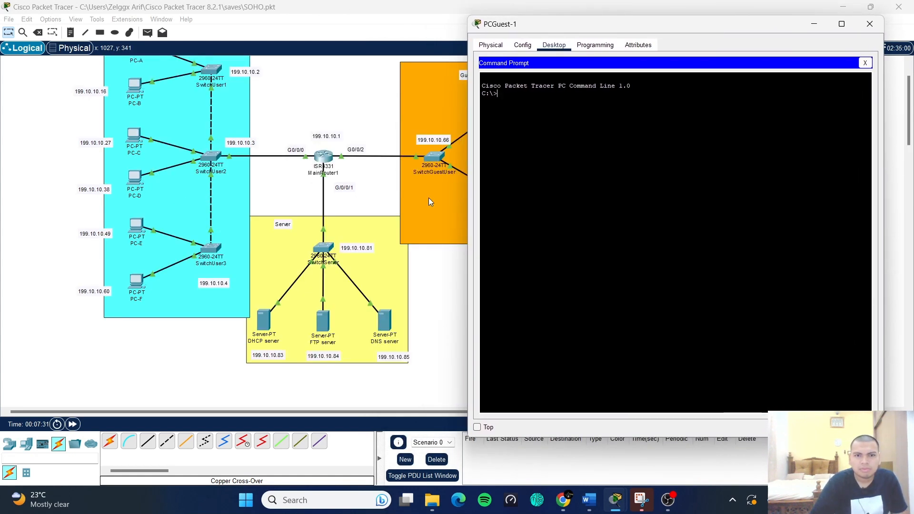
scroll(427, 202, up, 2)
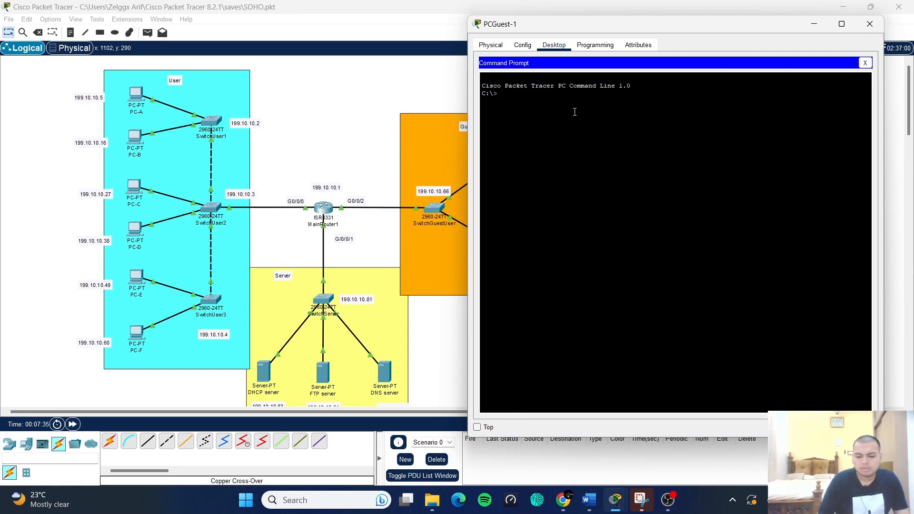
text(ping)
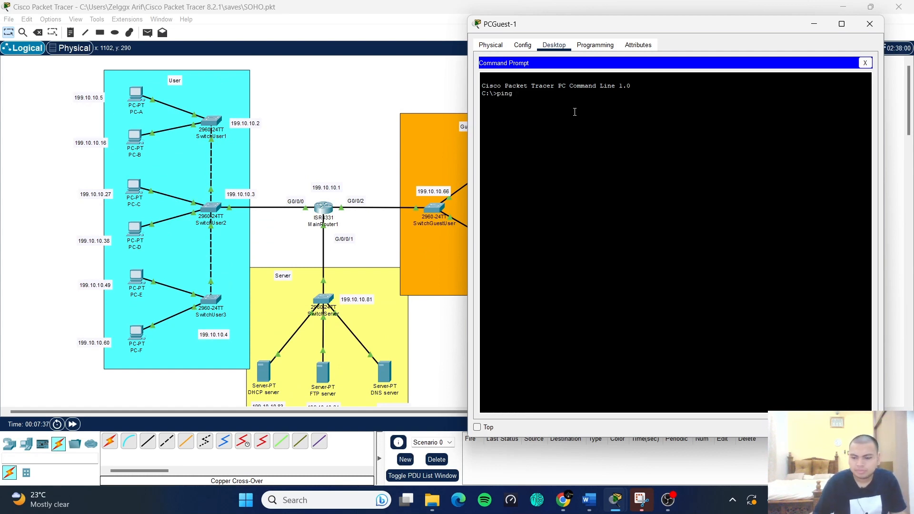
text( 1)
text(10)
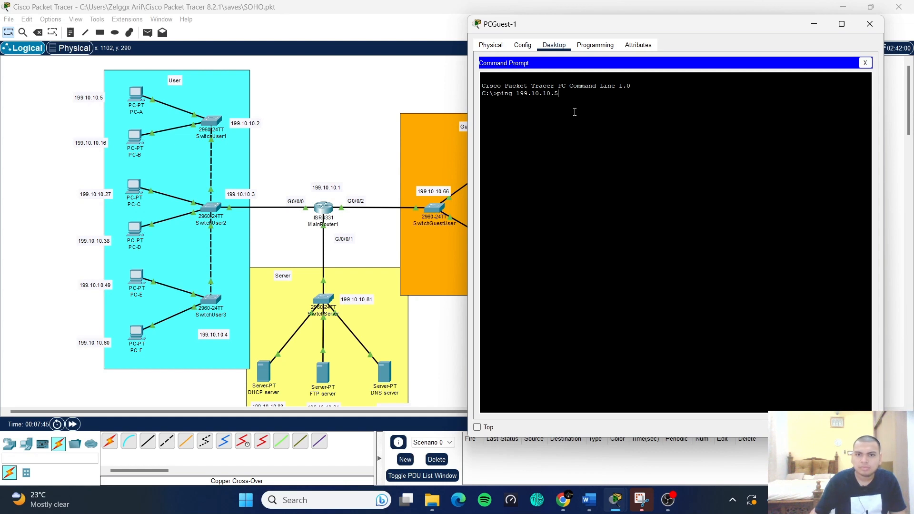
text(.10.5)
key(Return)
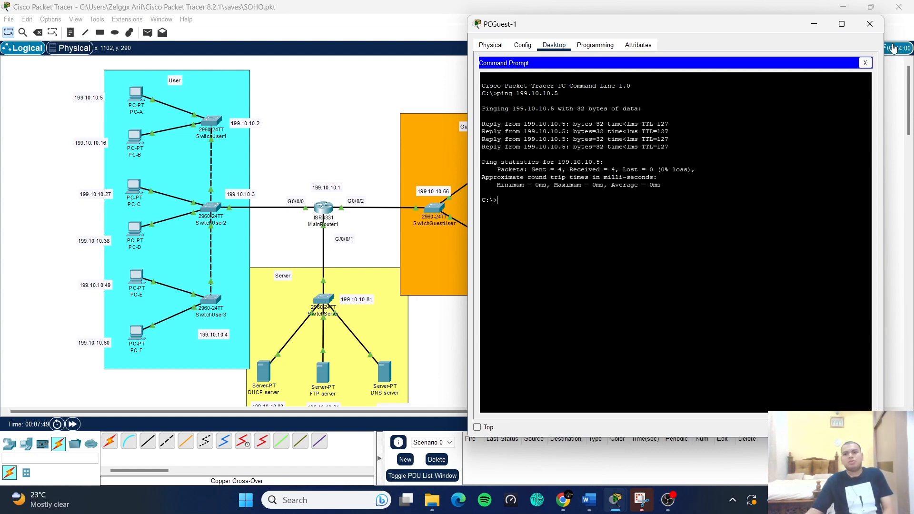
- Close PCGuest-1's Command Prompt and window, then switch to the Word project report
click(865, 63)
click(869, 23)
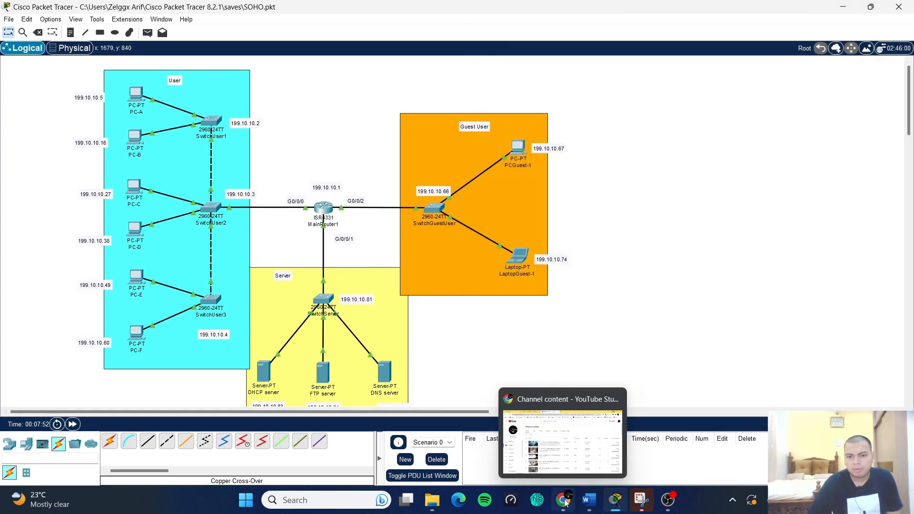
click(585, 504)
scroll(504, 351, up, 15)
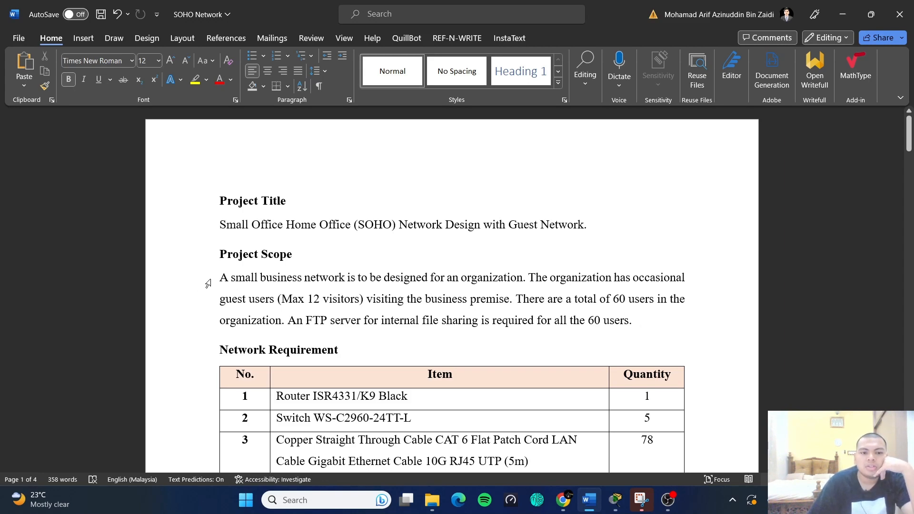
scroll(215, 279, down, 15)
scroll(216, 279, down, 10)
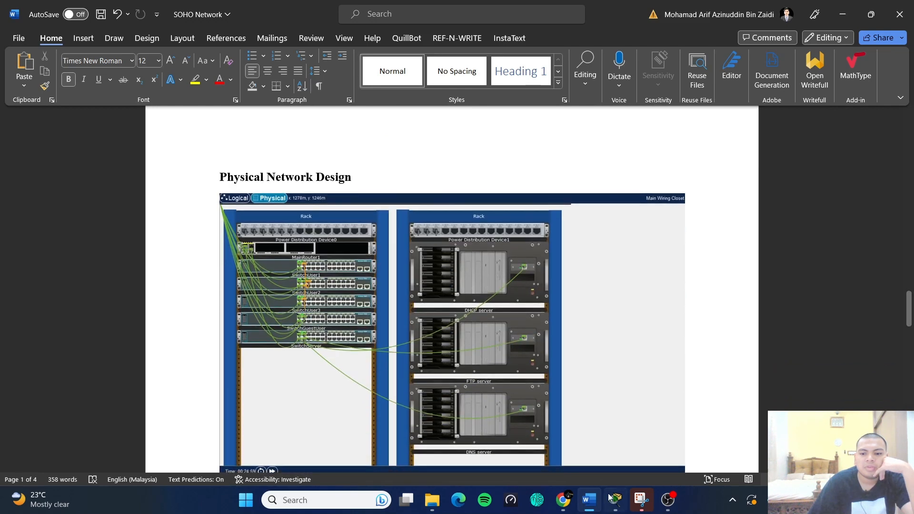
- Reopen PCGuest-1's Command Prompt and highlight the four successful ping replies from 199.10.10.5
click(624, 507)
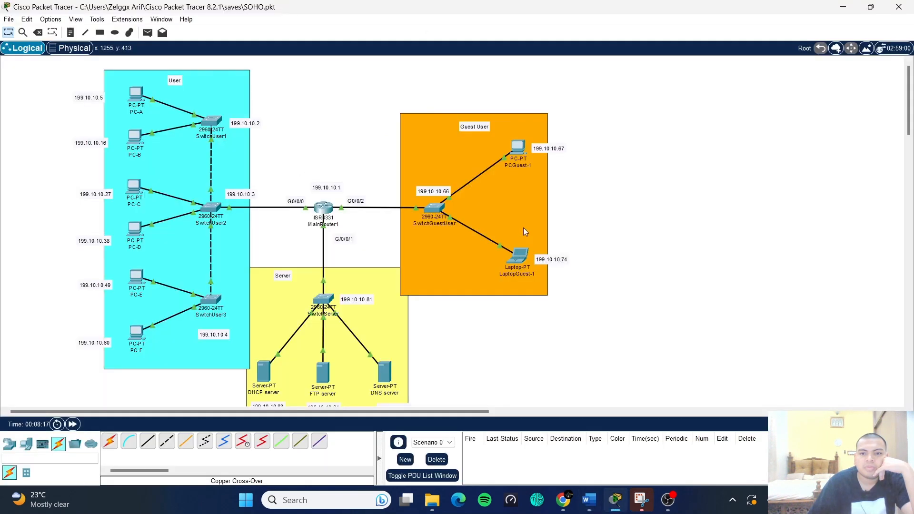
click(525, 153)
drag(487, 108, 474, 48)
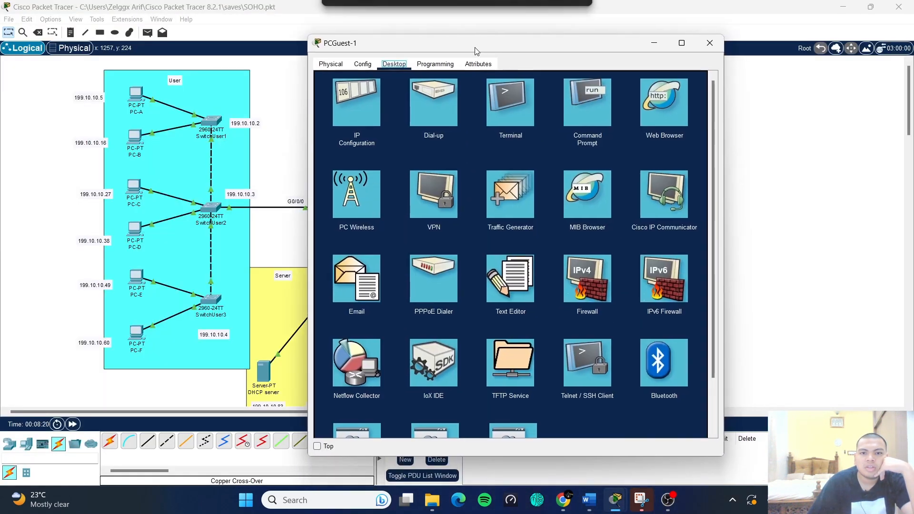
click(574, 103)
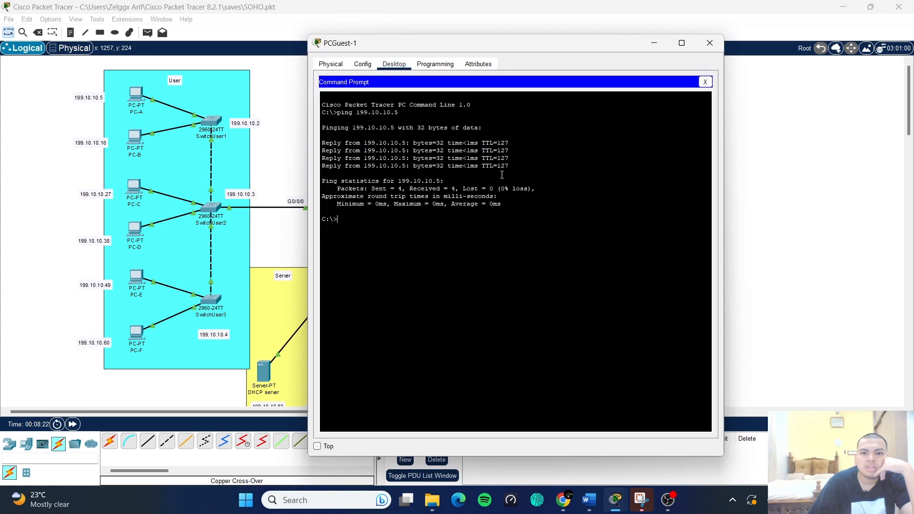
drag(415, 172, 327, 143)
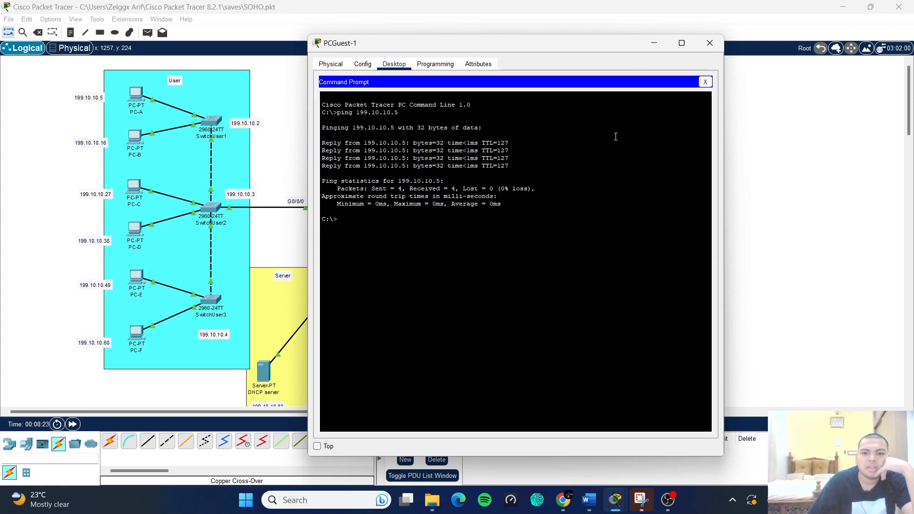
- Close PCGuest-1's windows and display MainRouter1's summary of ports and IP addresses
click(705, 83)
click(710, 43)
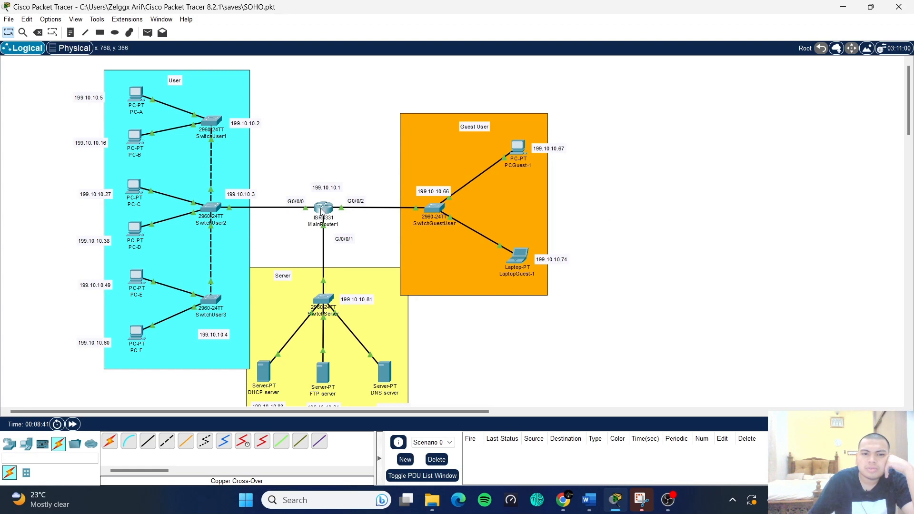
mouse_move(323, 210)
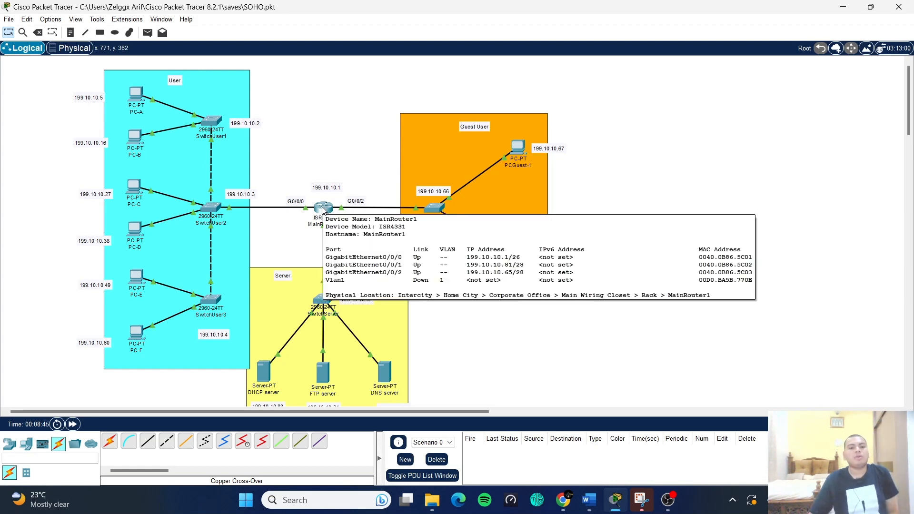
- Open MainRouter1's CLI, pass both password prompts, and enter global configuration with en and conf t
click(323, 210)
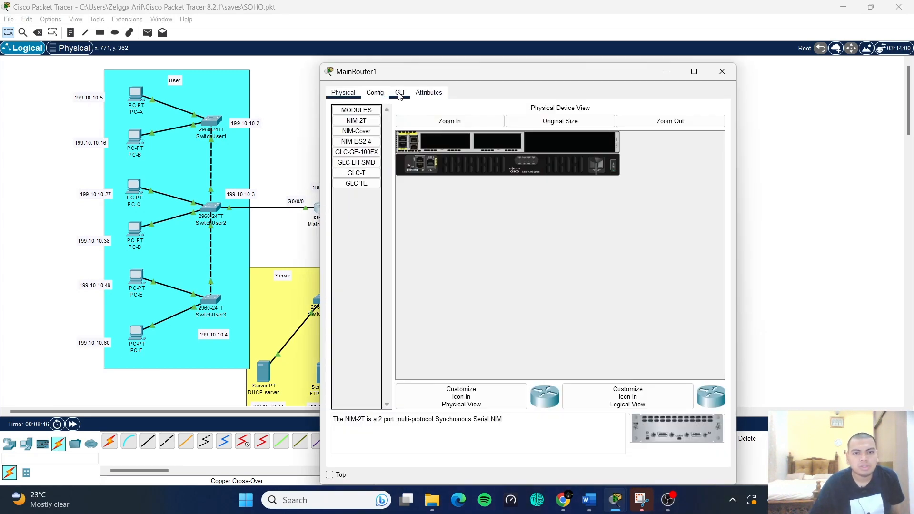
click(400, 93)
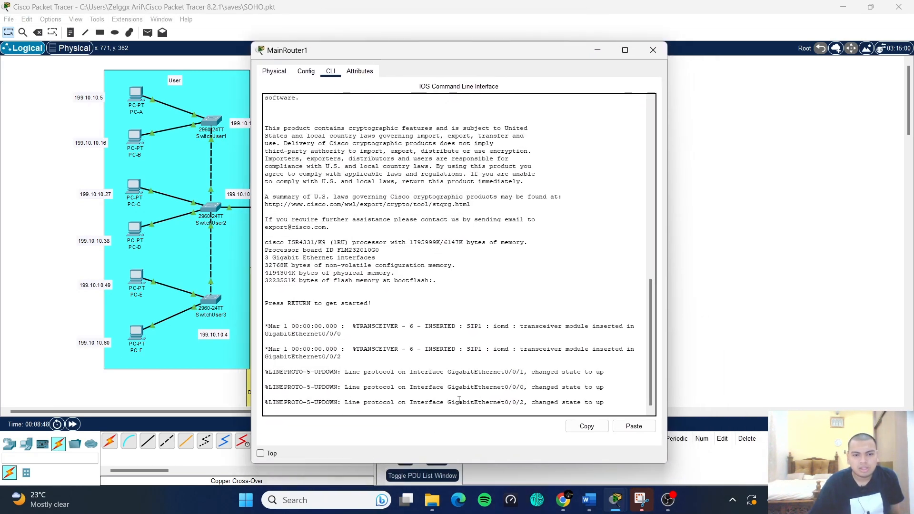
key(Return)
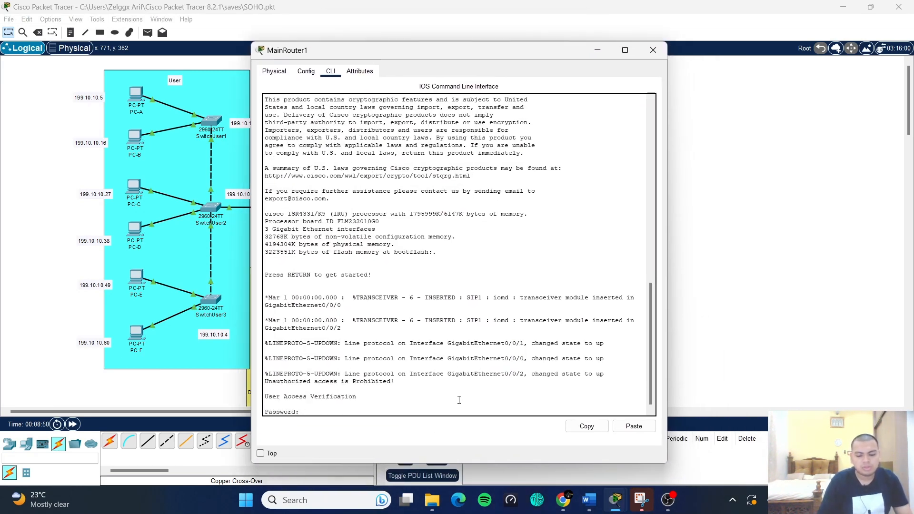
key(Return)
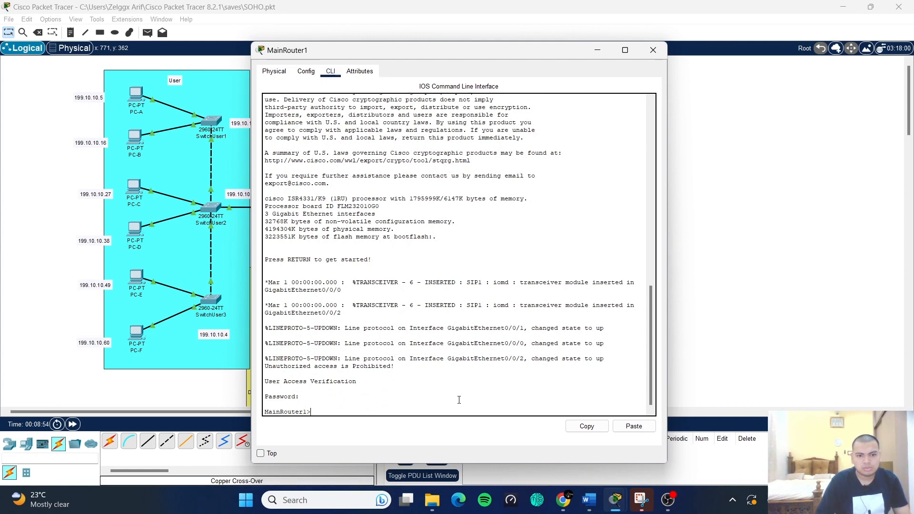
text(en)
key(Return)
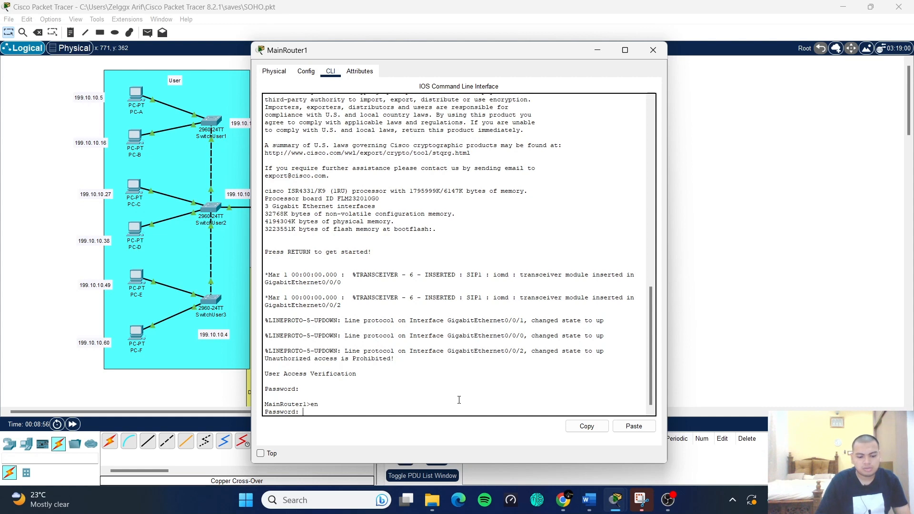
key(Return)
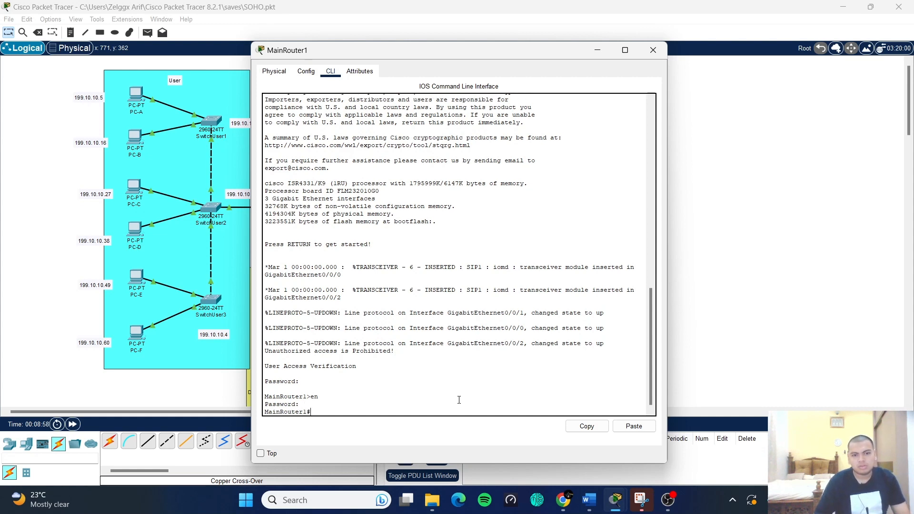
text(c)
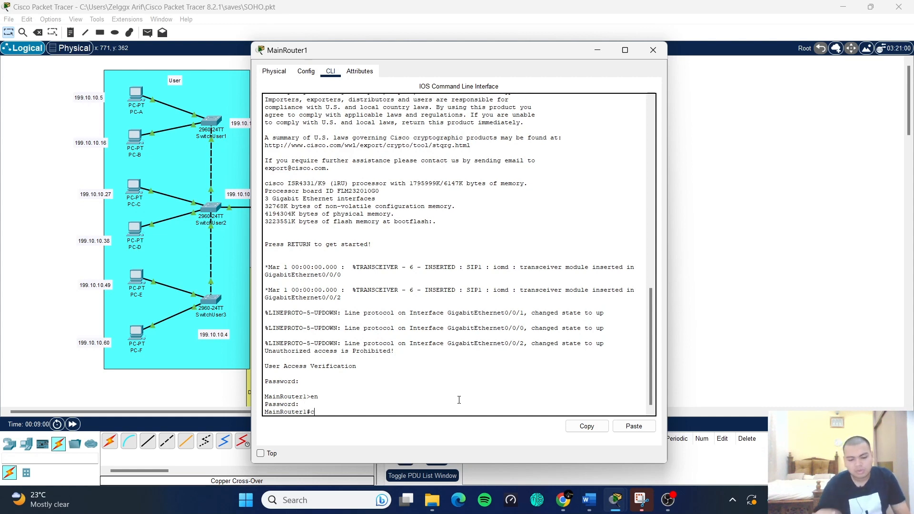
text(onf t)
key(Return)
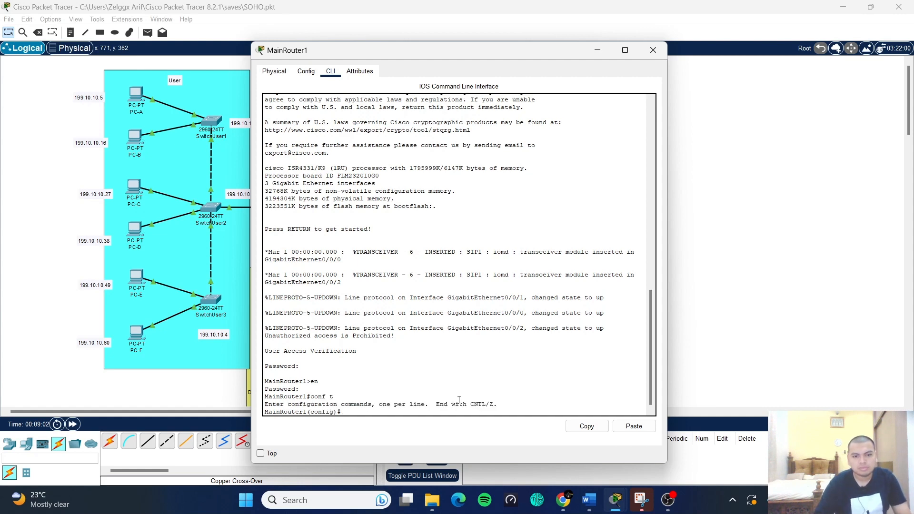
- Assign 199.10.10.65 255.255.255.240 to MainRouter1's interface g0/0/2
text(int)
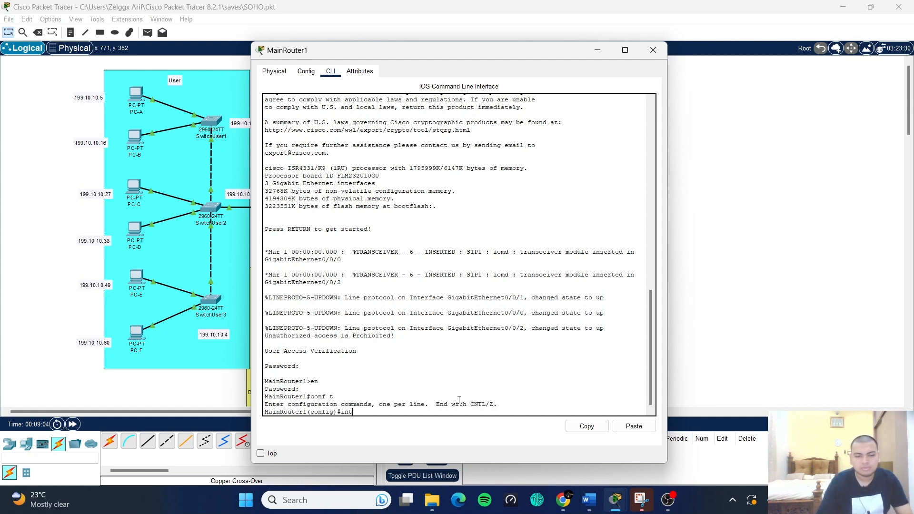
text( g0/0/2)
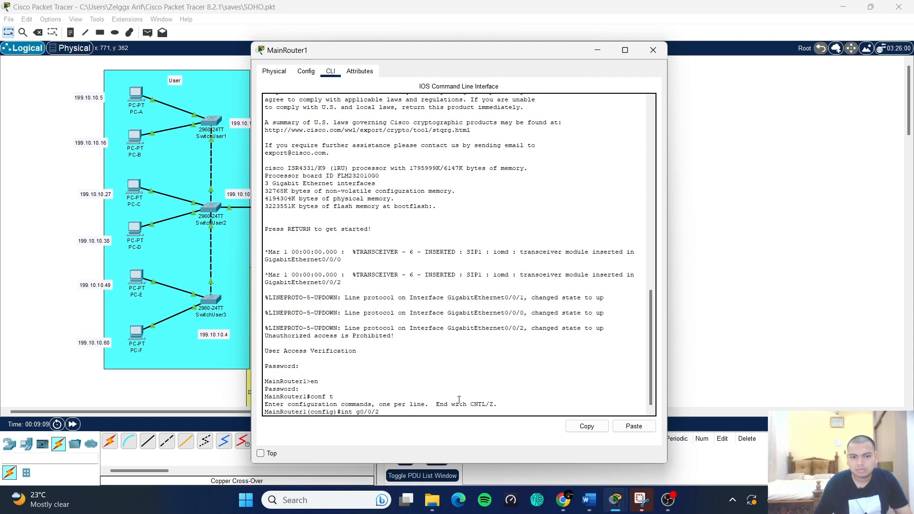
key(Return)
text(ip address)
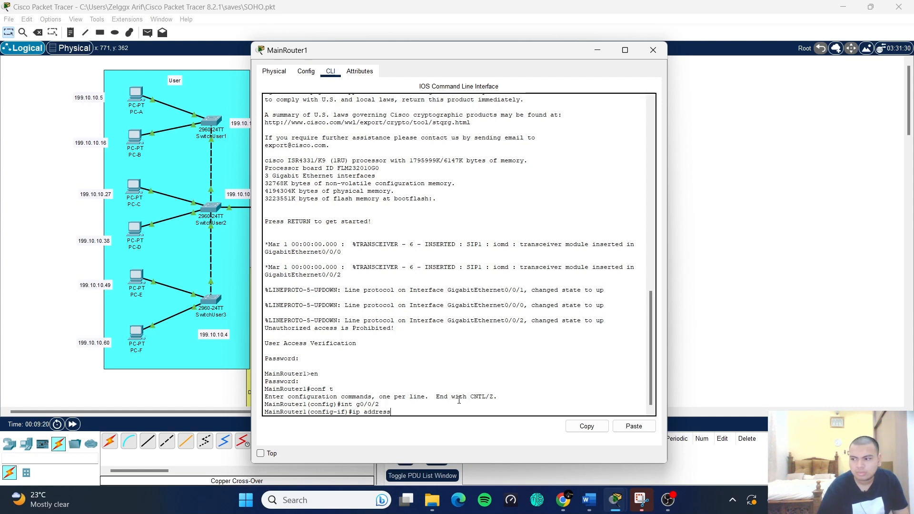
text(19)
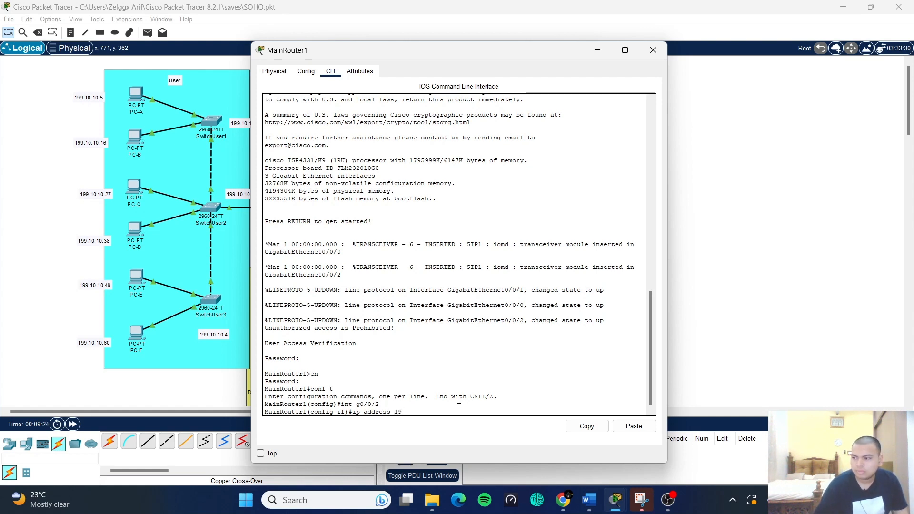
text(9.10.10.65 25)
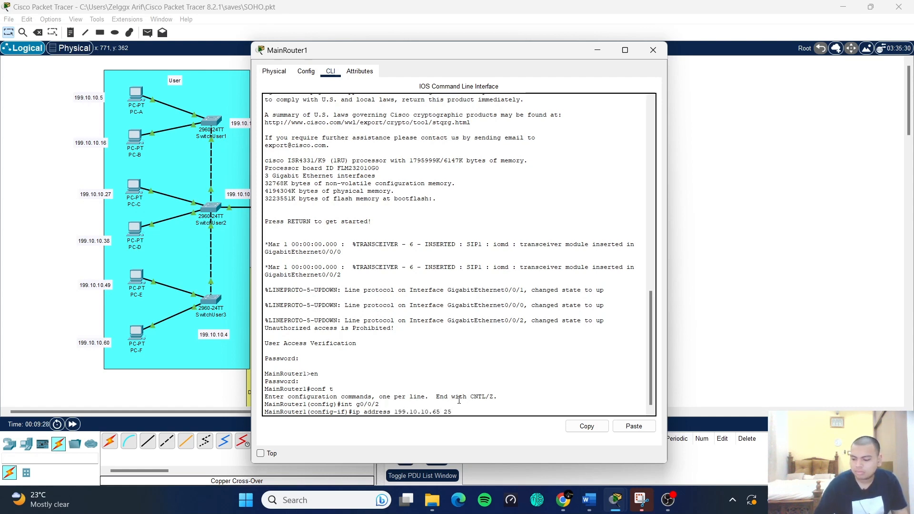
text(5.255.255.240)
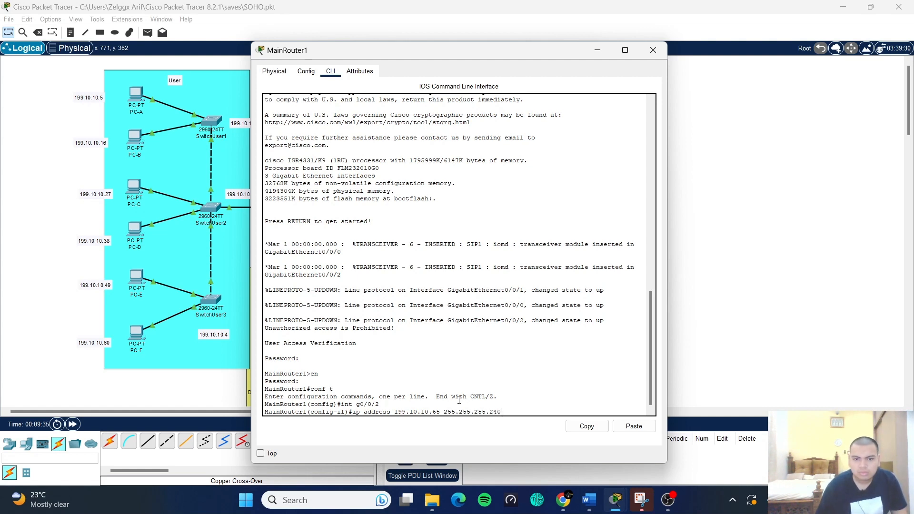
key(Return)
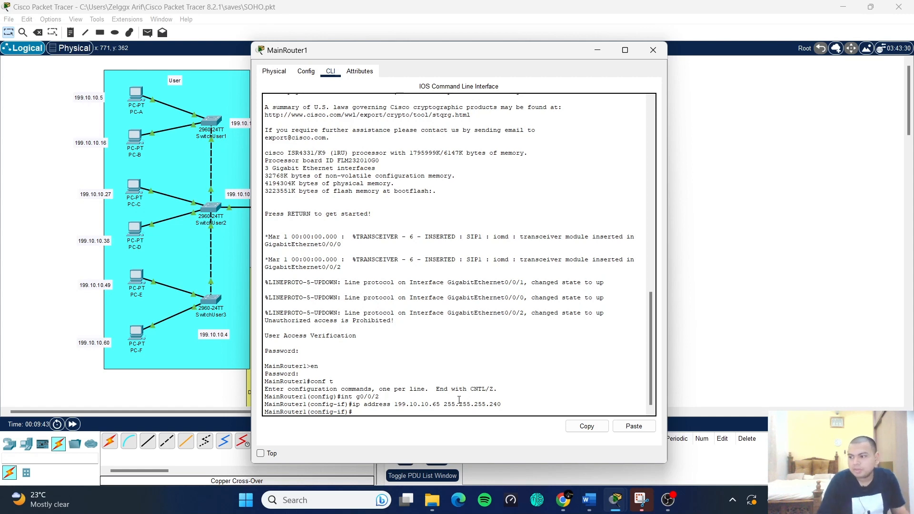
- Apply access list 101 inbound on g0/0/2, enable it with no shut, and exit
text(ip-access)
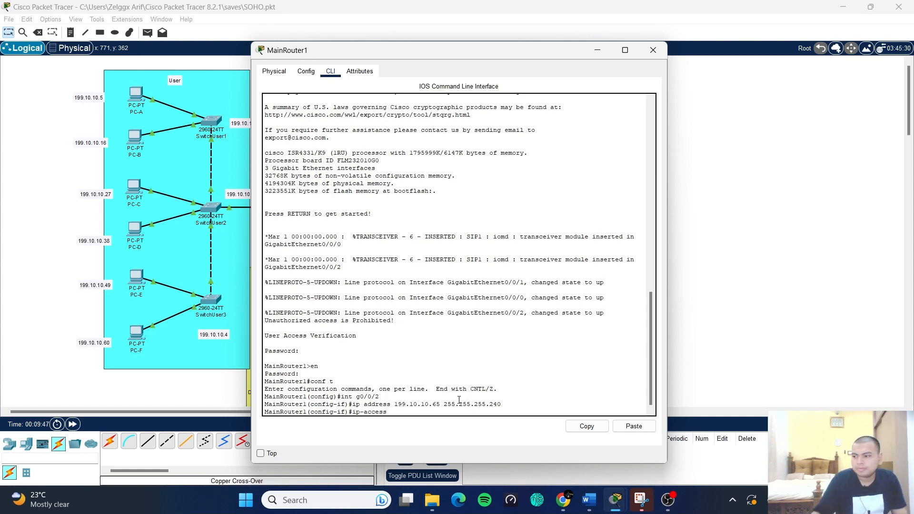
key(BackSpace)
key(BackSpace)
key(BackSpace)
key(BackSpace)
key(BackSpace)
key(BackSpace)
key(BackSpace)
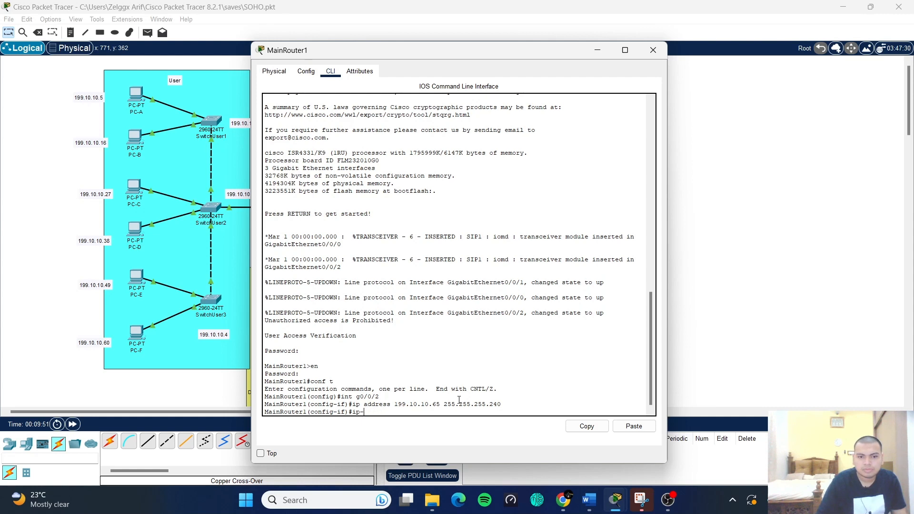
text(a)
text(ccess)
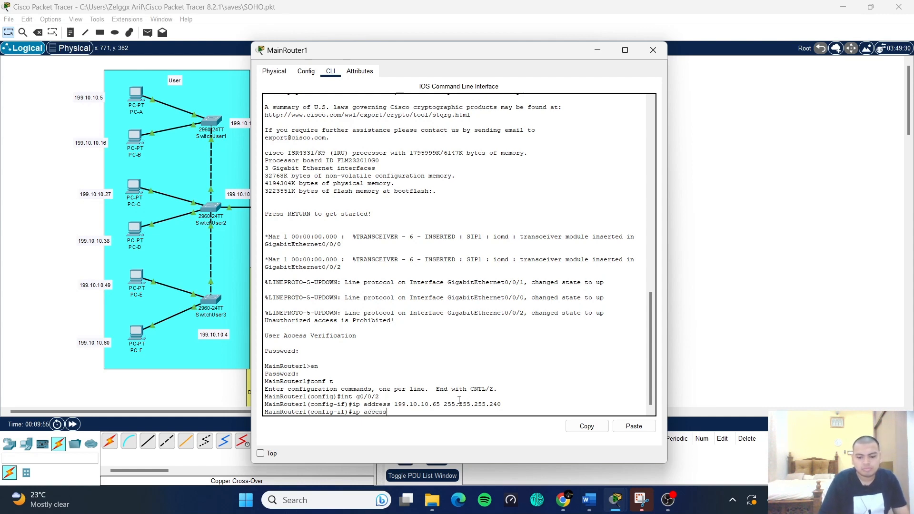
text(-group 101 in)
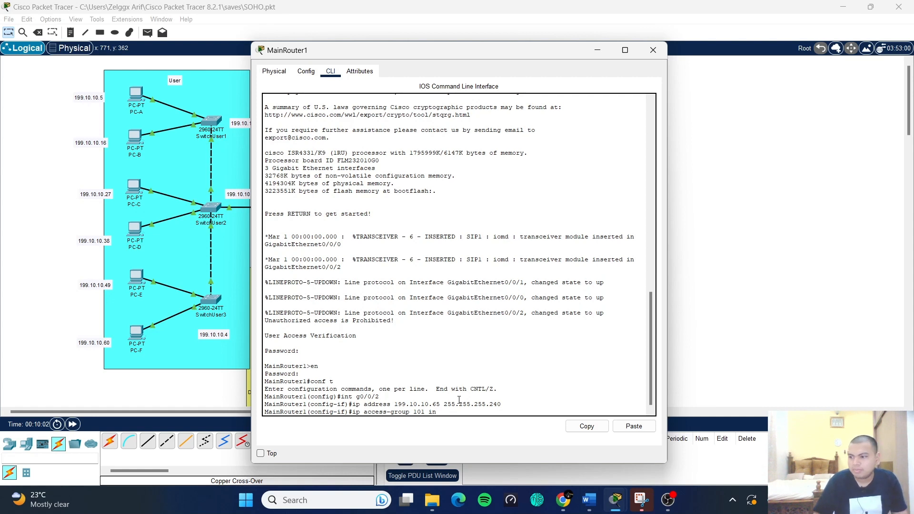
key(Return)
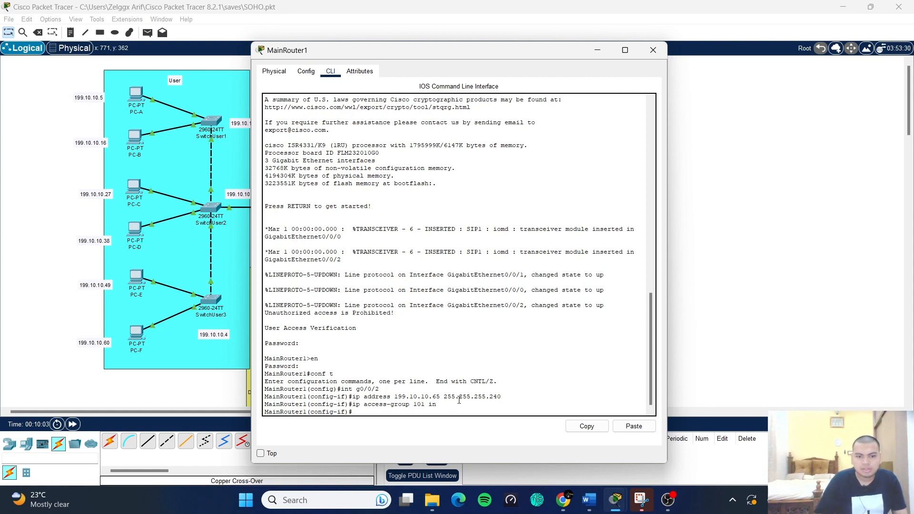
text(no shut)
key(Return)
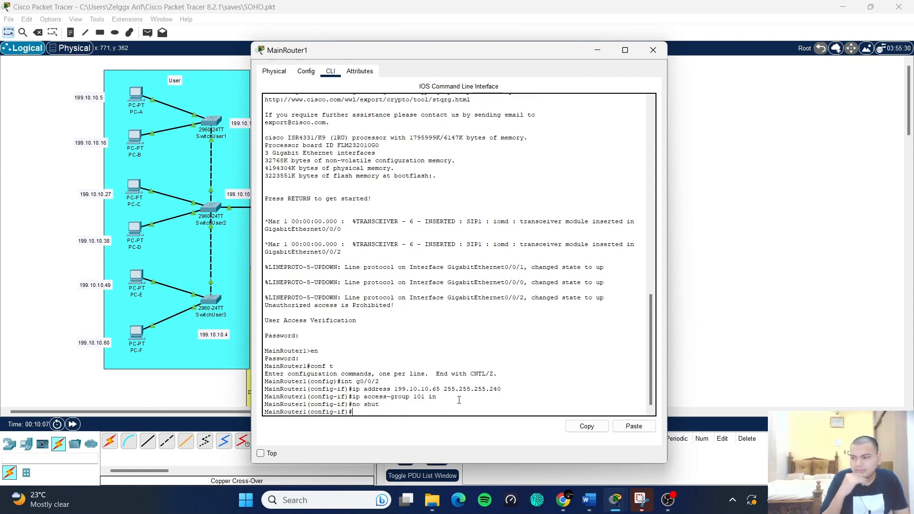
text(exit)
key(Return)
text(int )
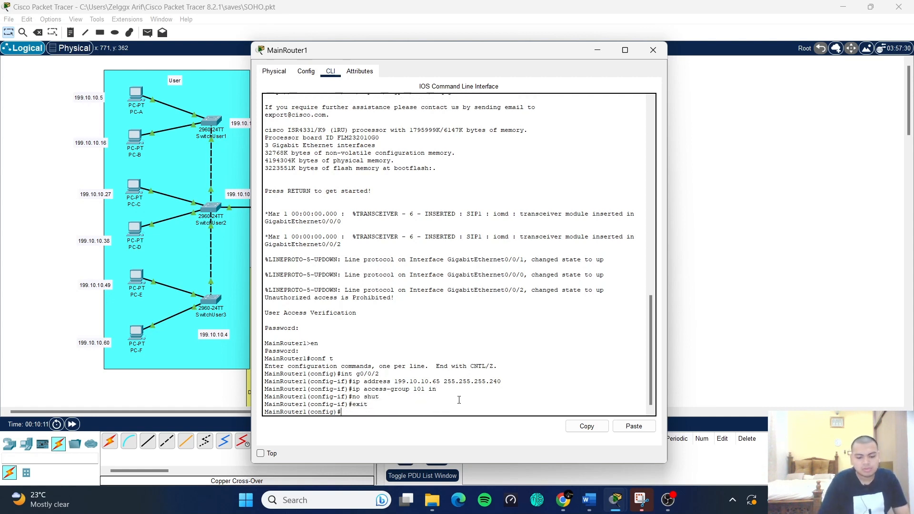
text(g0/0/0)
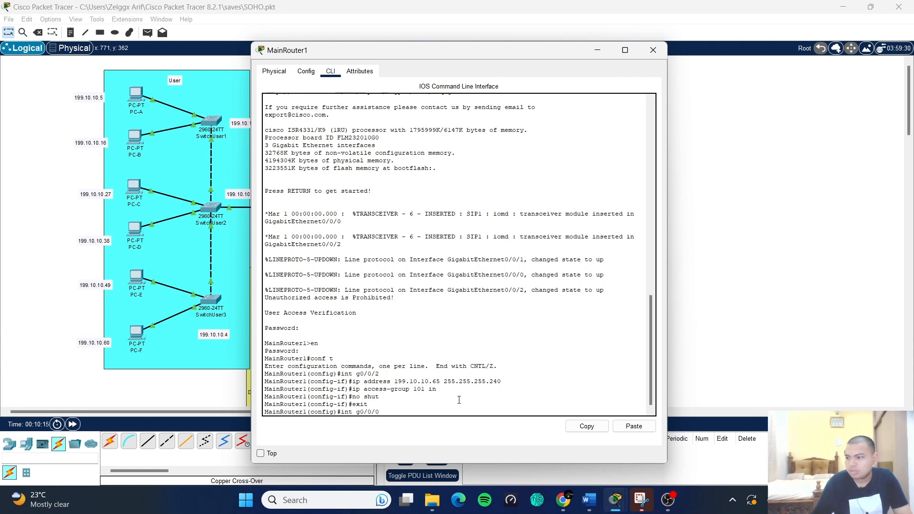
text(/)
- Select interface g0/0/1 and assign it 199.10.10.81 255.255.255.248, correcting the mask typo
key(BackSpace)
key(BackSpace)
text(1)
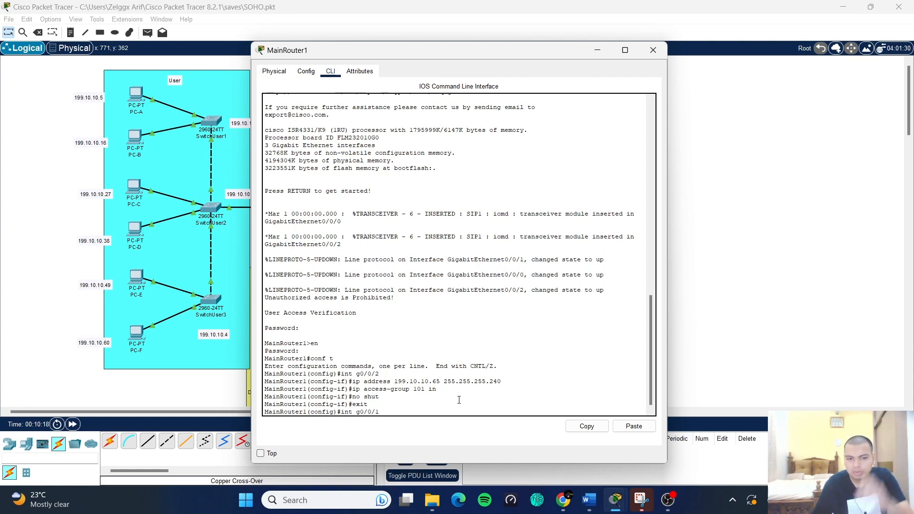
key(Return)
text(ip addr)
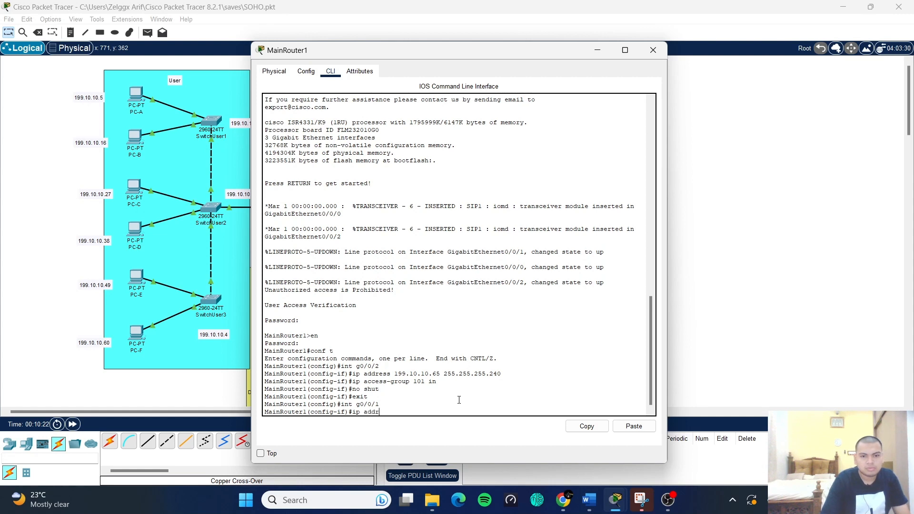
text(ess 199.10.10)
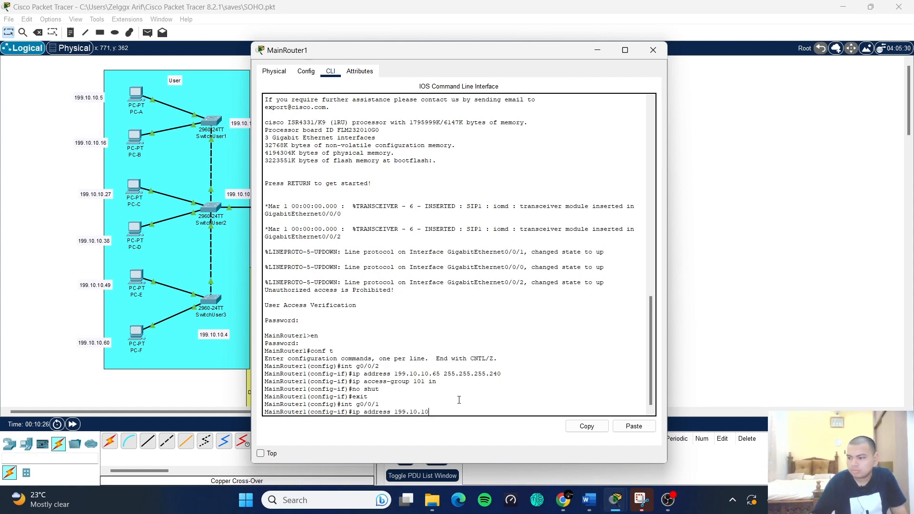
text(.8)
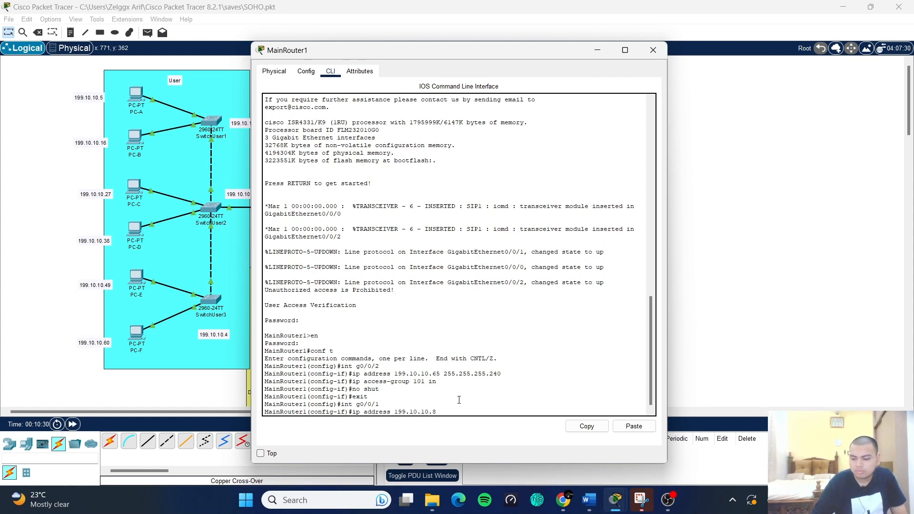
text(1 255.2155.)
key(Return)
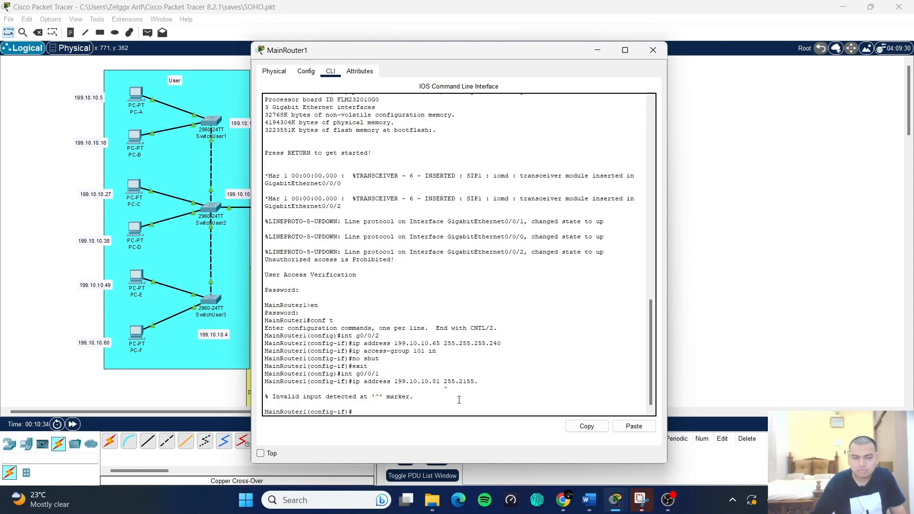
key(Up)
key(BackSpace)
key(BackSpace)
key(BackSpace)
key(BackSpace)
text(55.2553)
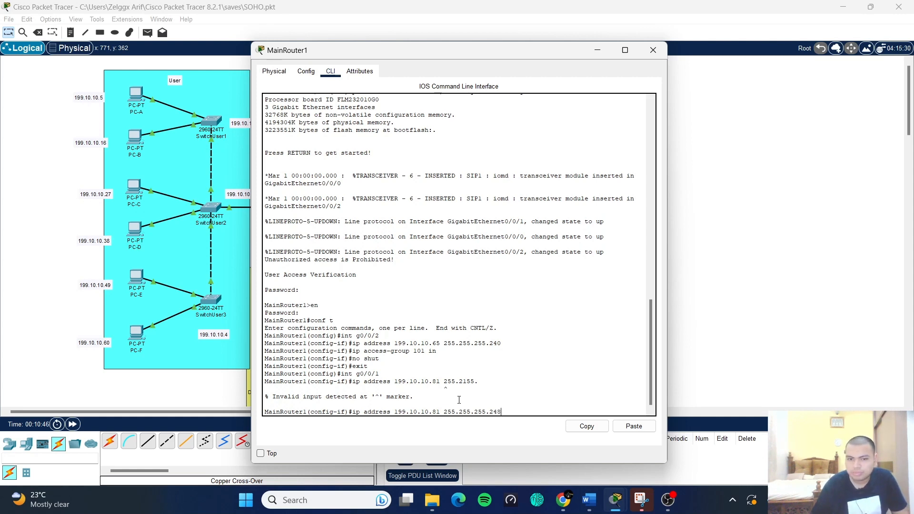
key(Return)
- Apply access list 110 inbound on g0/0/1, enable it, and exit, reusing command history
key(Up)
key(Up)
key(Up)
key(Up)
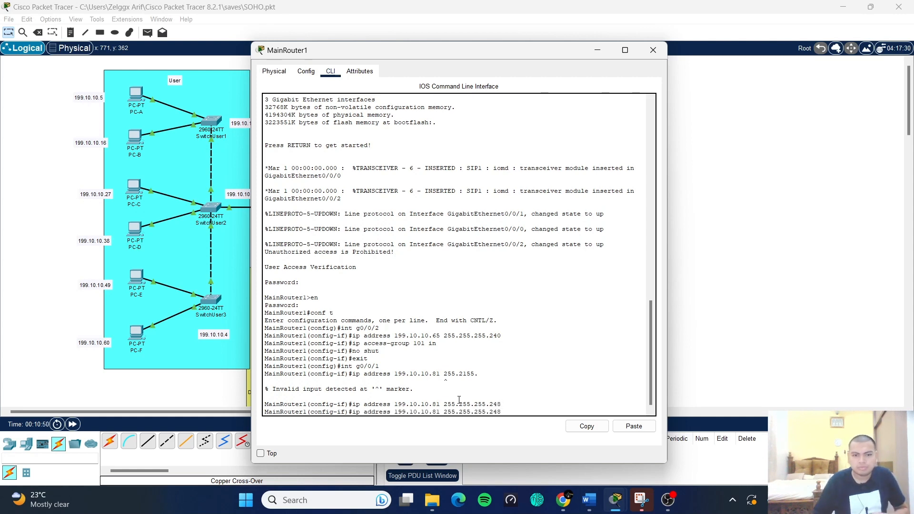
key(Up)
key(Up)
key(Left)
key(Left)
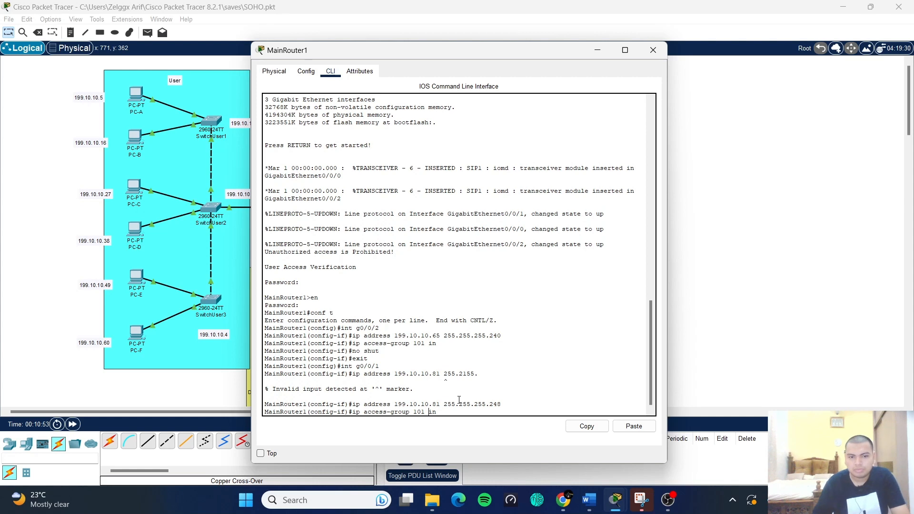
key(BackSpace)
key(BackSpace)
text(10)
key(Return)
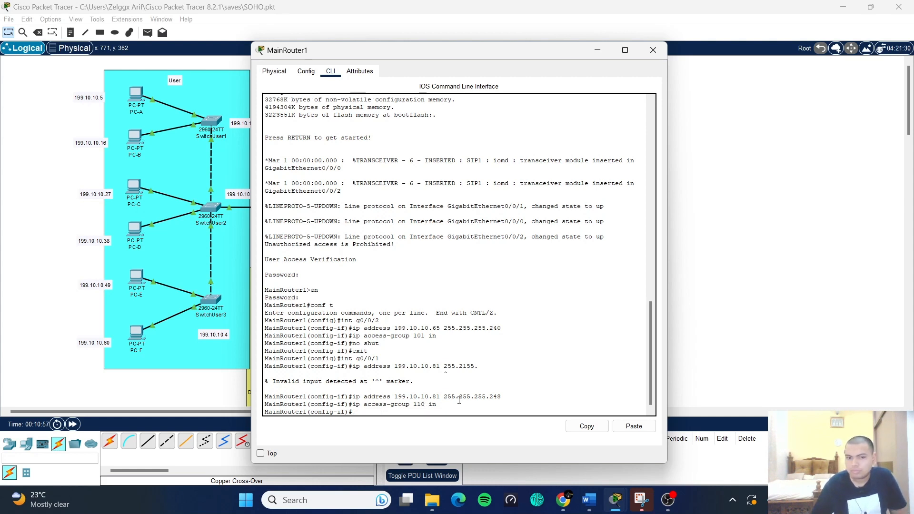
key(Up)
key(Up)
key(Up)
key(Up)
key(Up)
key(Up)
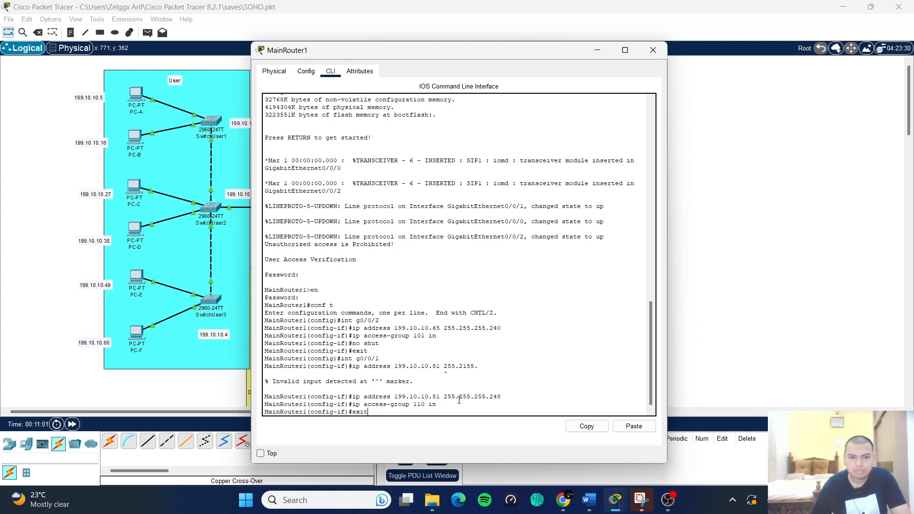
key(Return)
key(Up)
key(Up)
key(Up)
key(Down)
key(Down)
key(Down)
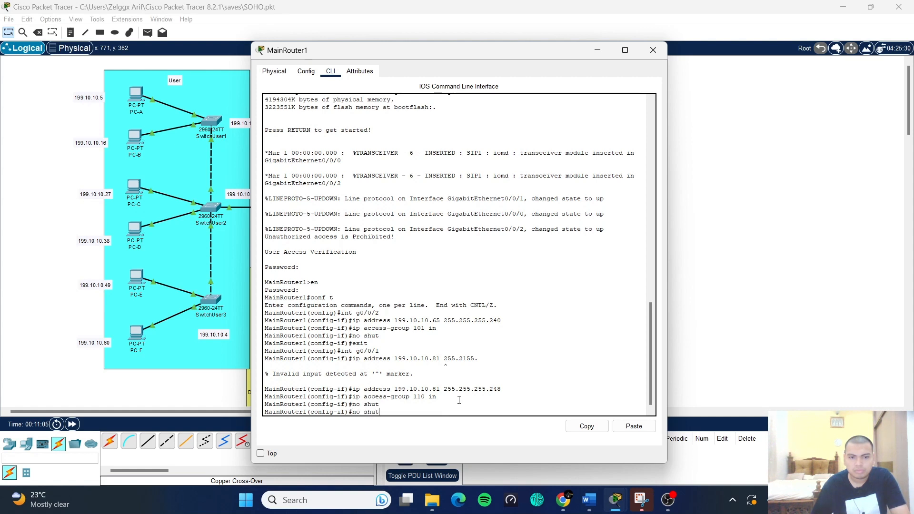
key(Up)
key(Up)
key(Up)
key(Up)
key(Up)
key(Up)
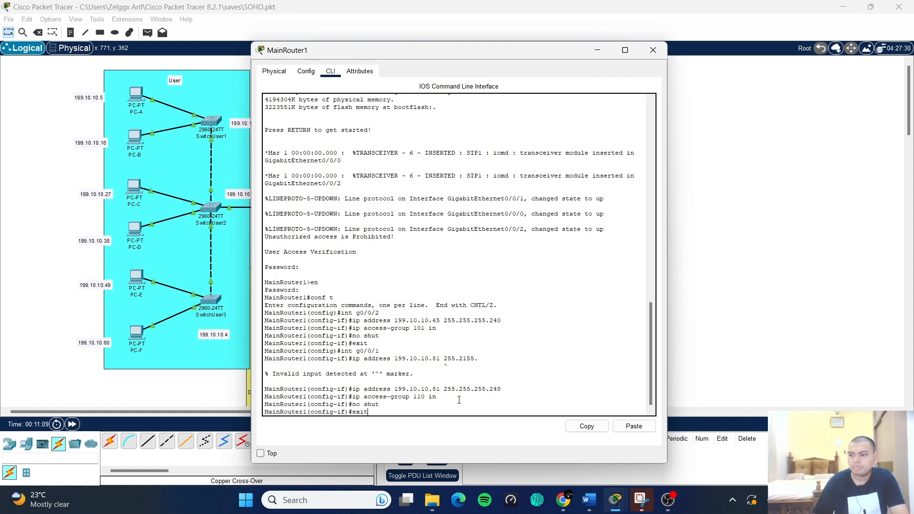
key(Return)
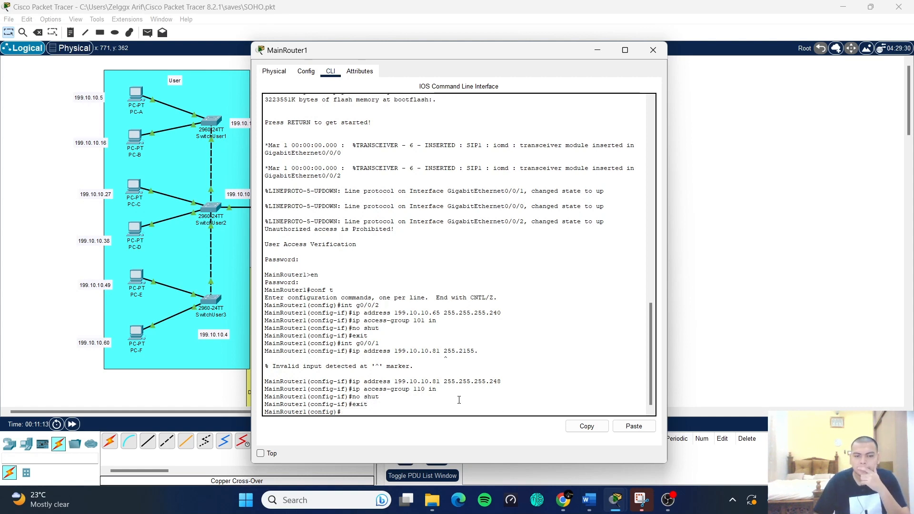
- Try 199.10.10.1 255.255.255.192 on vlan1, exit after the overlap error, and type access-list
text(int vlan1)
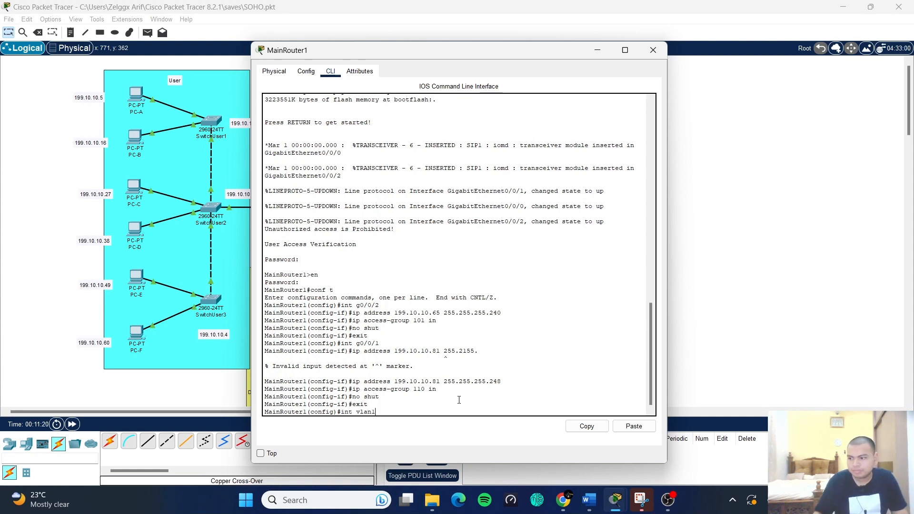
key(Return)
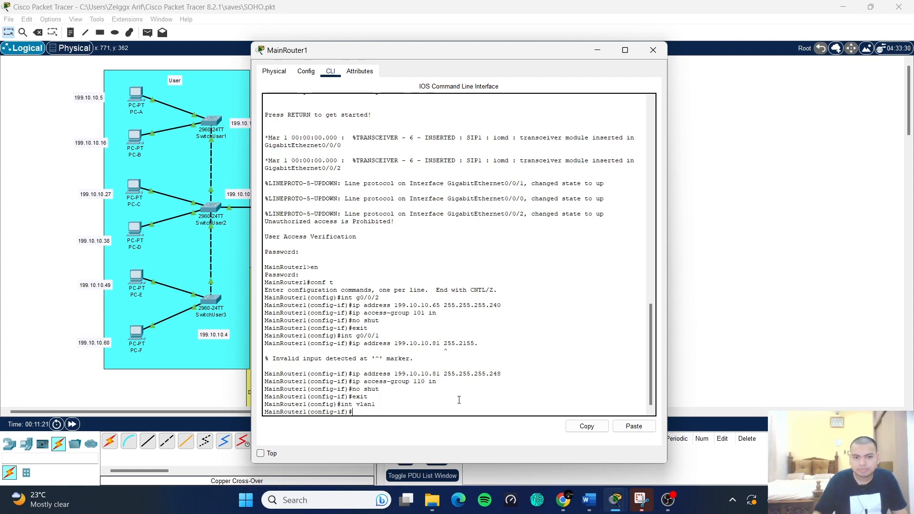
text(ip address)
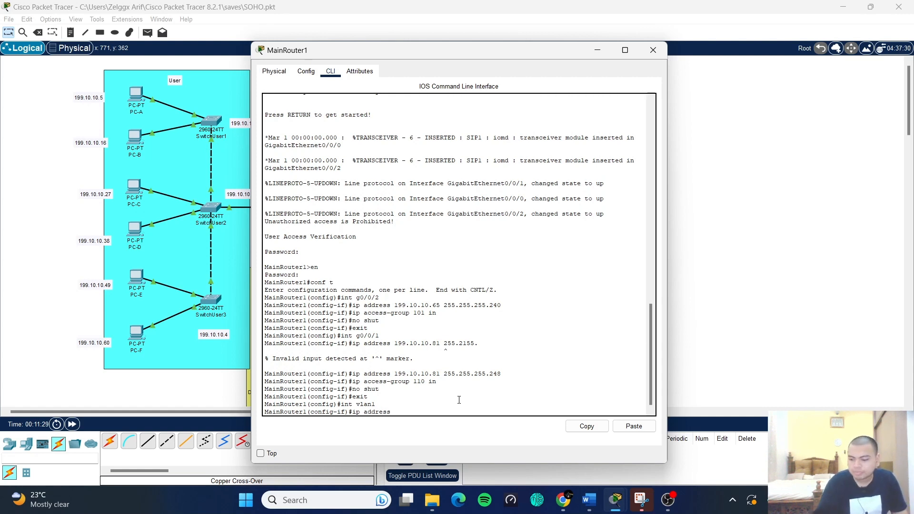
text( 199.10.10.1)
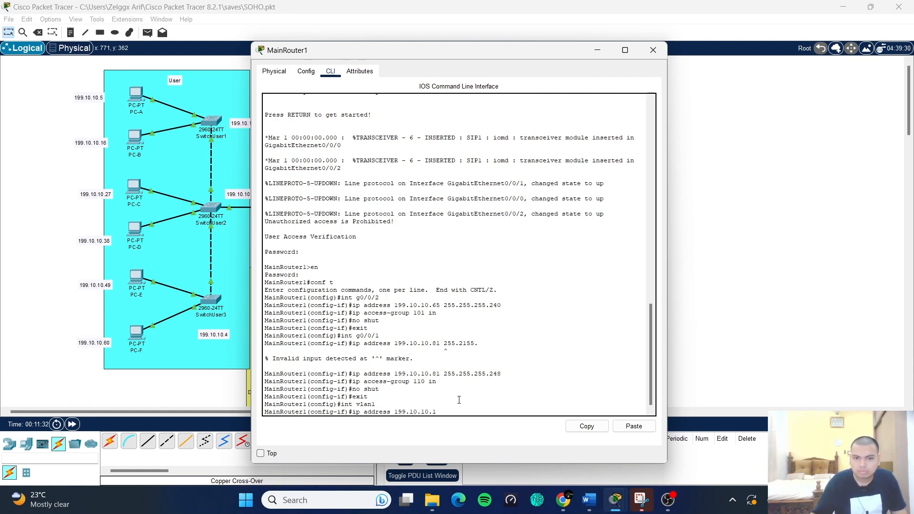
text( 255.255.255.192)
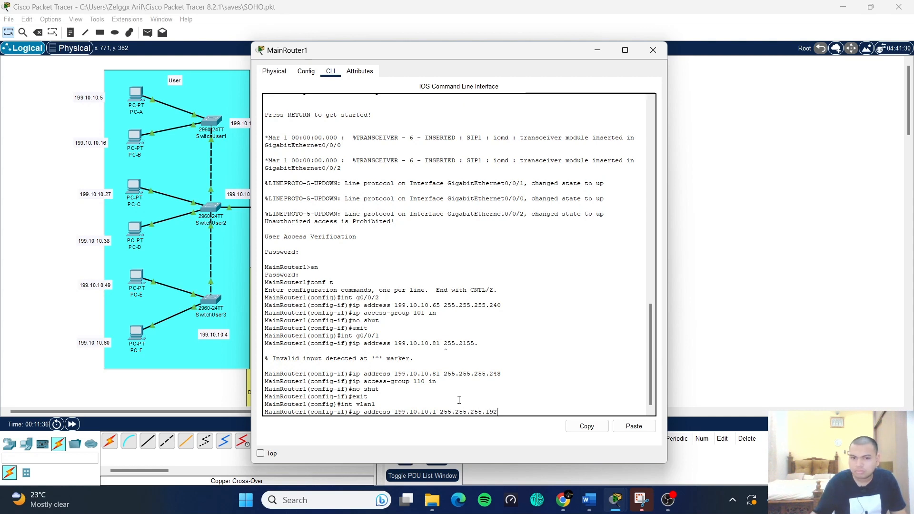
key(Return)
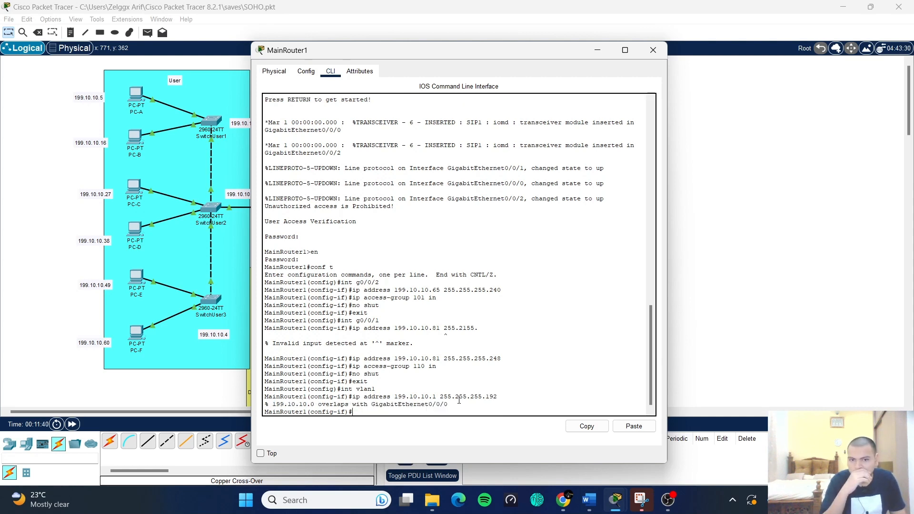
text(exit)
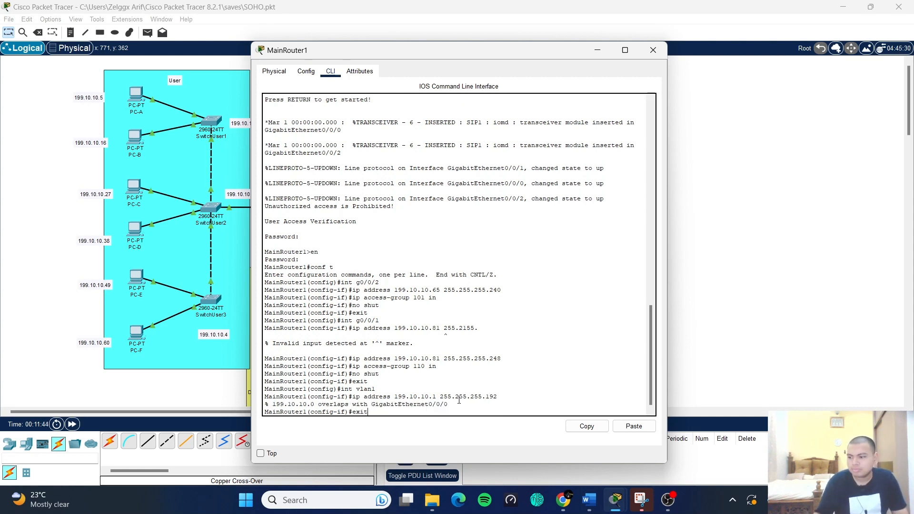
key(Return)
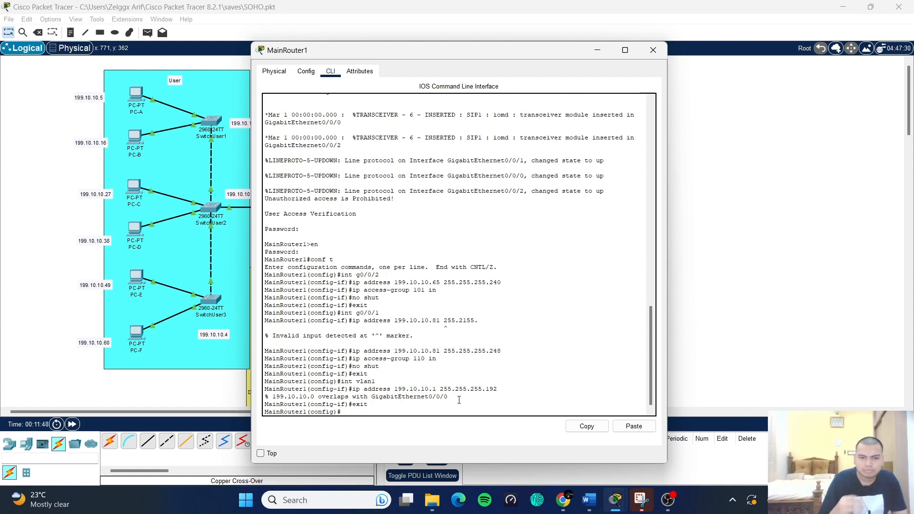
text(access)
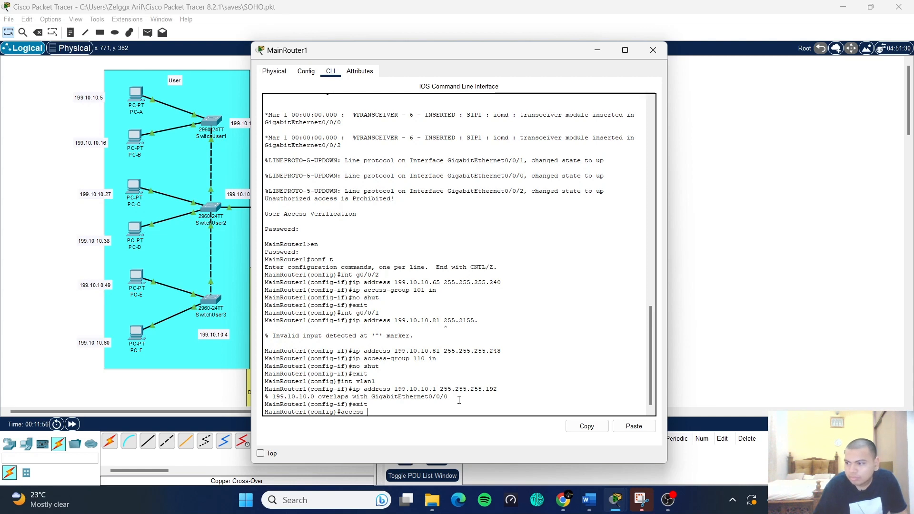
text(-list)
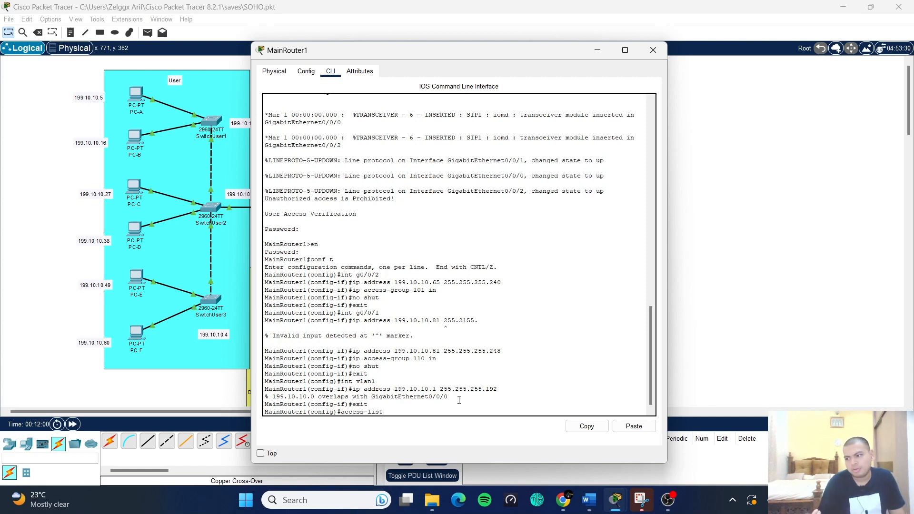
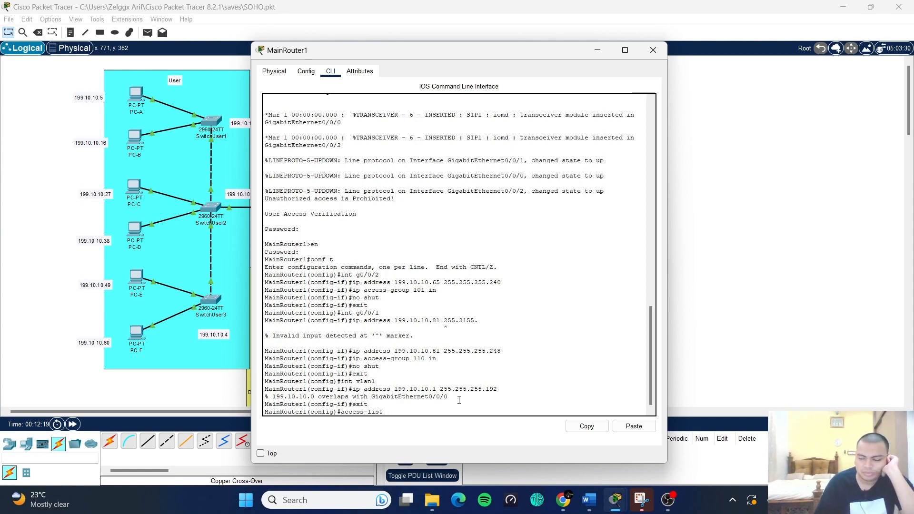
- Add an ACL 110 rule permitting established TCP from host 199.10.10.84 eq ftp to any
text(110 p)
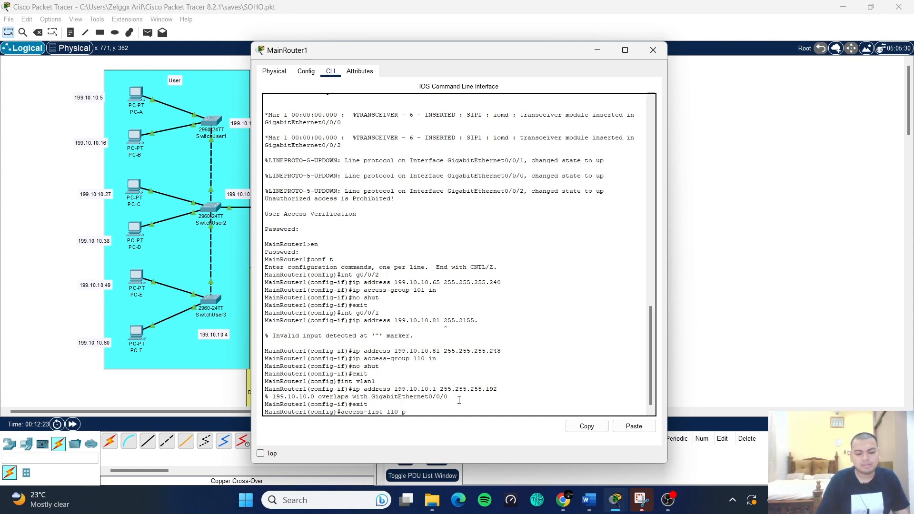
text(ermit tcp host)
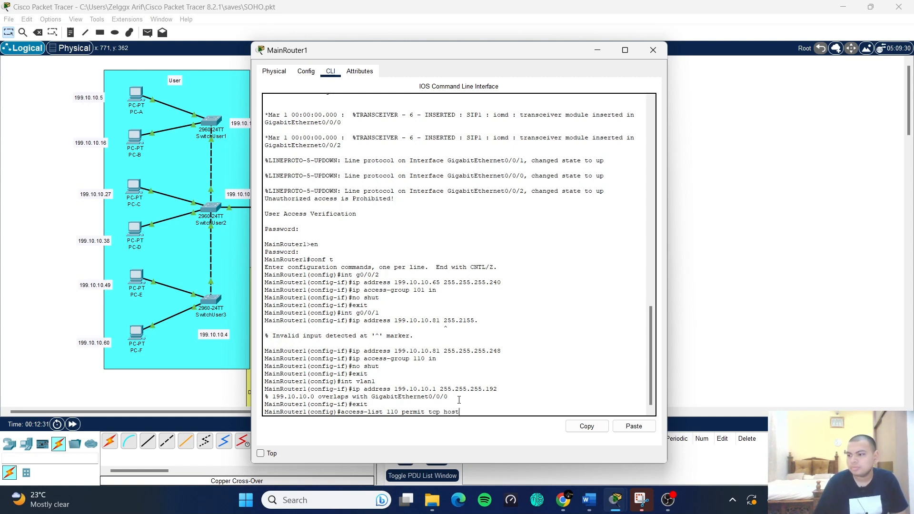
text( 199)
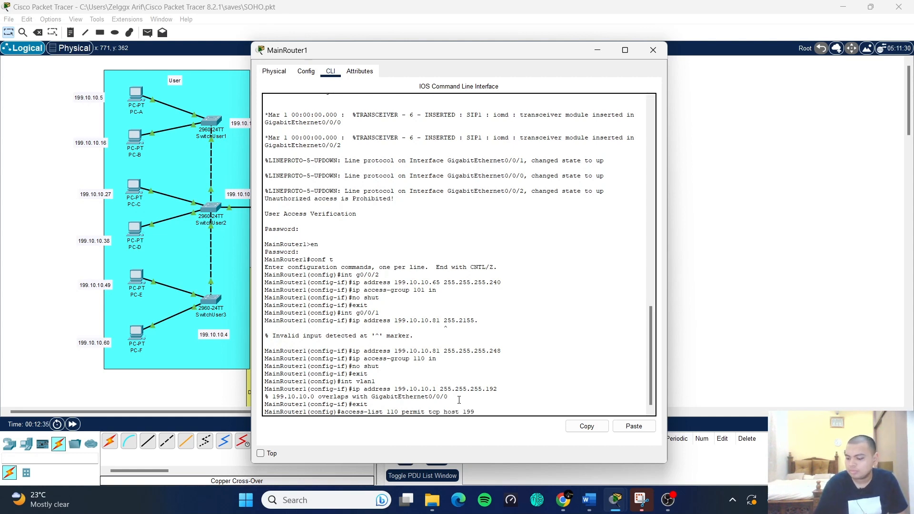
text(.10.10.84 eq ftp)
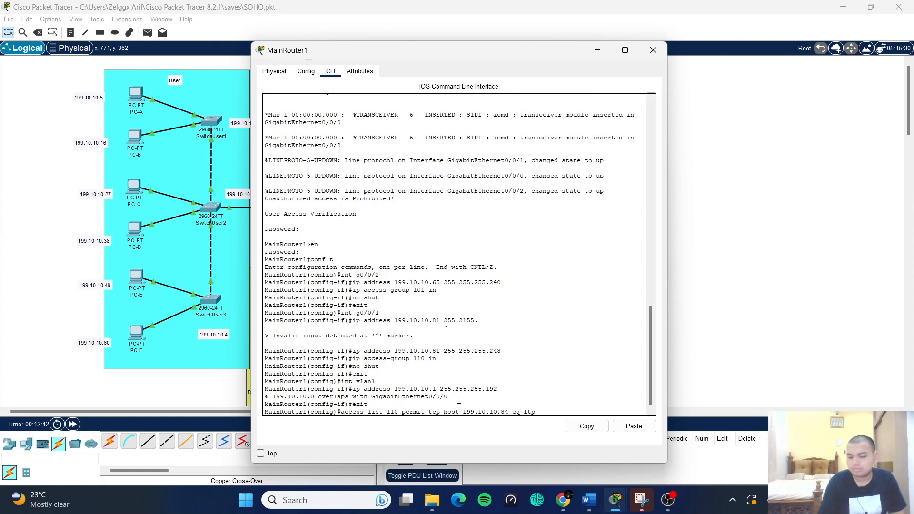
text(aby)
key(BackSpace)
key(BackSpace)
text(n)
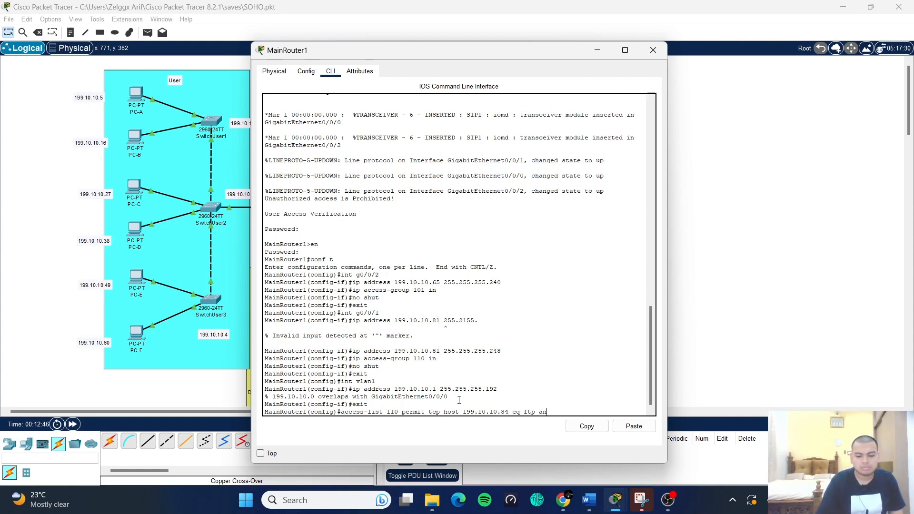
text(y established)
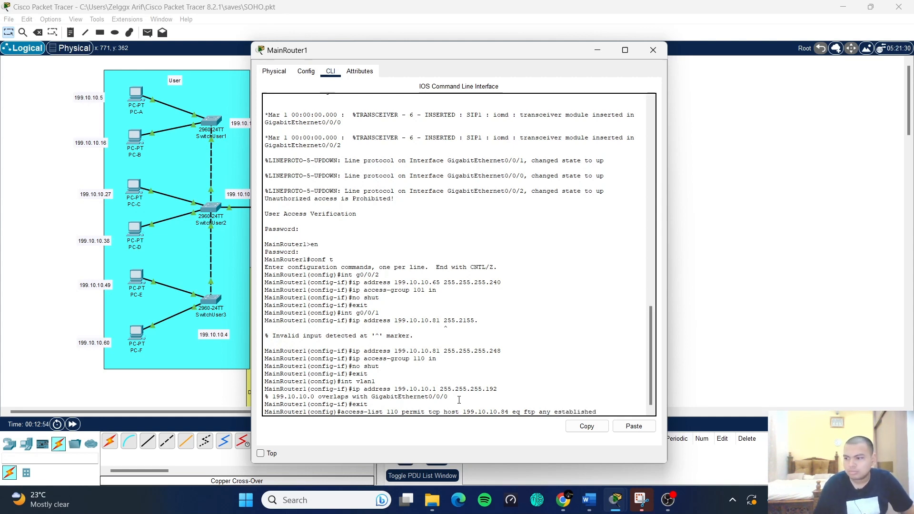
key(Return)
- Add the matching established rule for ports gt 1023, then trim the recalled line for reuse
key(Up)
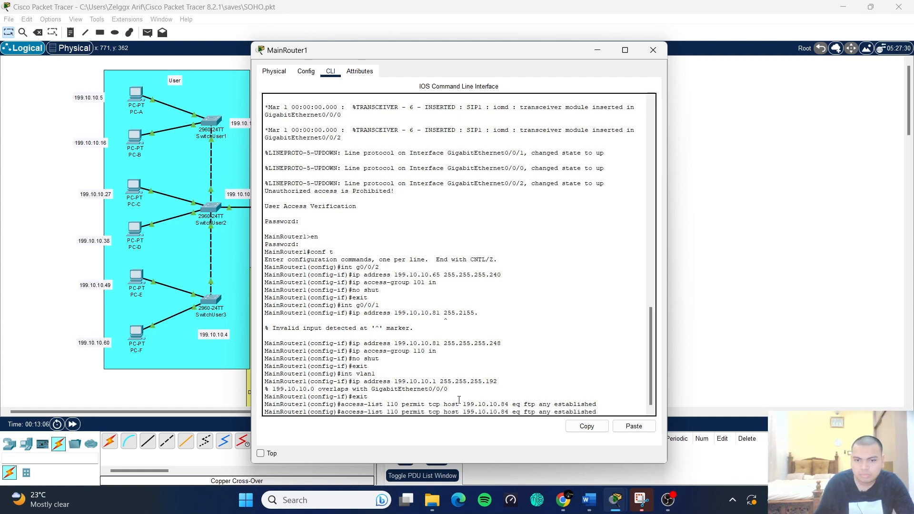
key(Left)
key(Left)
key(Left)
key(Left)
key(Left)
key(Left)
key(Left)
key(Left)
key(Left)
key(Left)
key(Left)
key(Left)
key(Left)
key(Left)
key(Left)
key(Left)
key(Left)
key(Left)
key(Left)
key(Left)
key(Delete)
key(Delete)
key(Delete)
key(Delete)
key(Delete)
key(Delete)
text(gt)
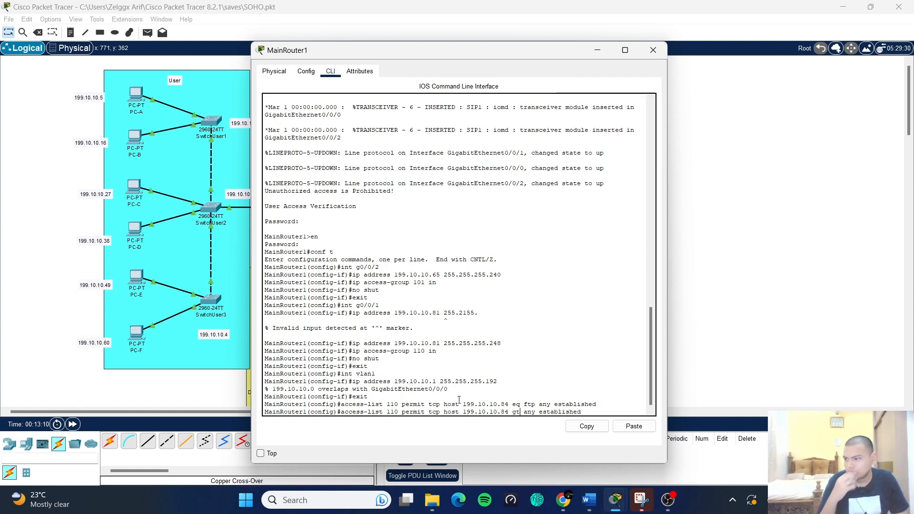
text( 1023)
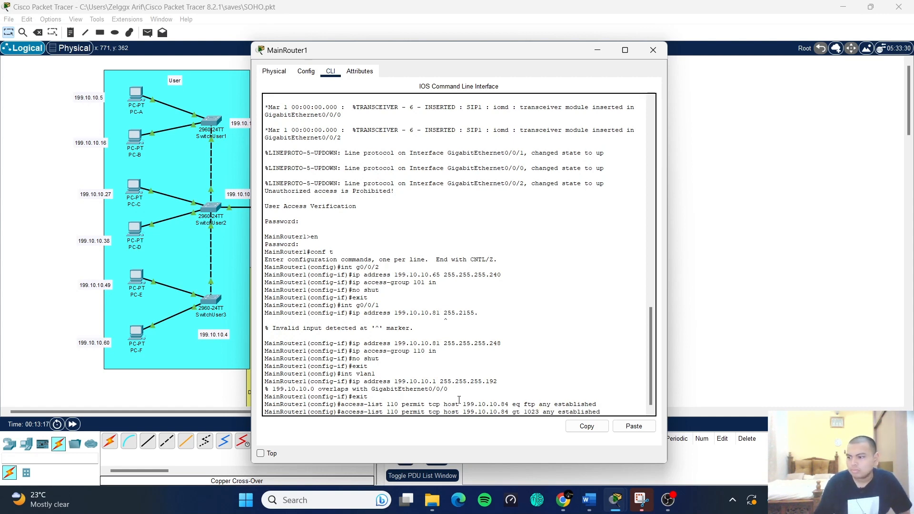
key(Return)
key(Up)
key(BackSpace)
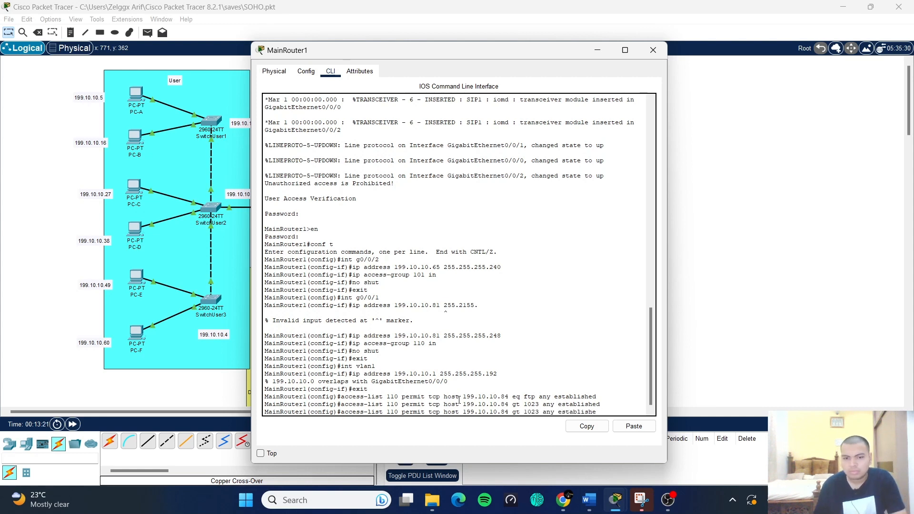
key(BackSpace)
key(BackSpace)
key(BackSpace)
key(BackSpace)
key(BackSpace)
key(BackSpace)
key(BackSpace)
key(BackSpace)
key(BackSpace)
key(BackSpace)
key(BackSpace)
key(BackSpace)
key(BackSpace)
key(BackSpace)
key(BackSpace)
key(BackSpace)
key(BackSpace)
key(BackSpace)
key(BackSpace)
key(BackSpace)
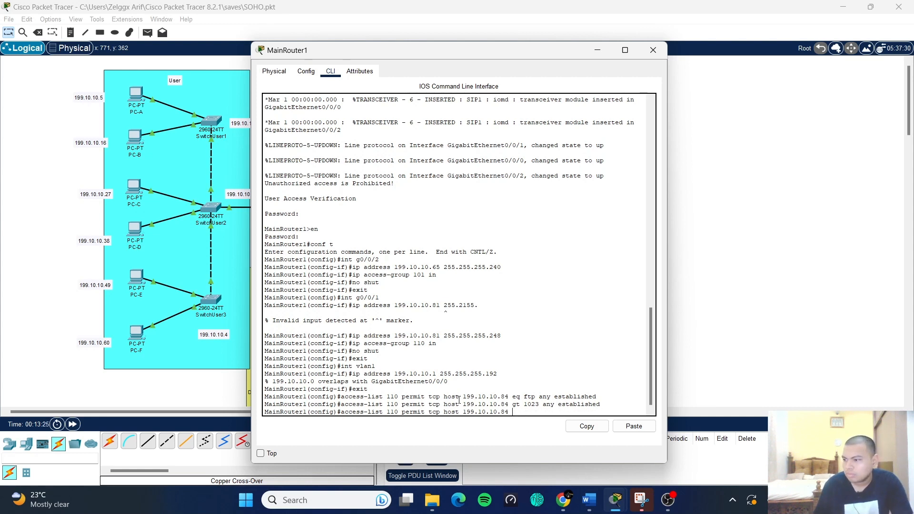
key(BackSpace)
key(BackSpace)
key(BackSpace)
key(BackSpace)
key(BackSpace)
key(BackSpace)
key(BackSpace)
key(BackSpace)
key(BackSpace)
key(BackSpace)
key(BackSpace)
key(BackSpace)
key(BackSpace)
key(BackSpace)
key(BackSpace)
key(BackSpace)
key(BackSpace)
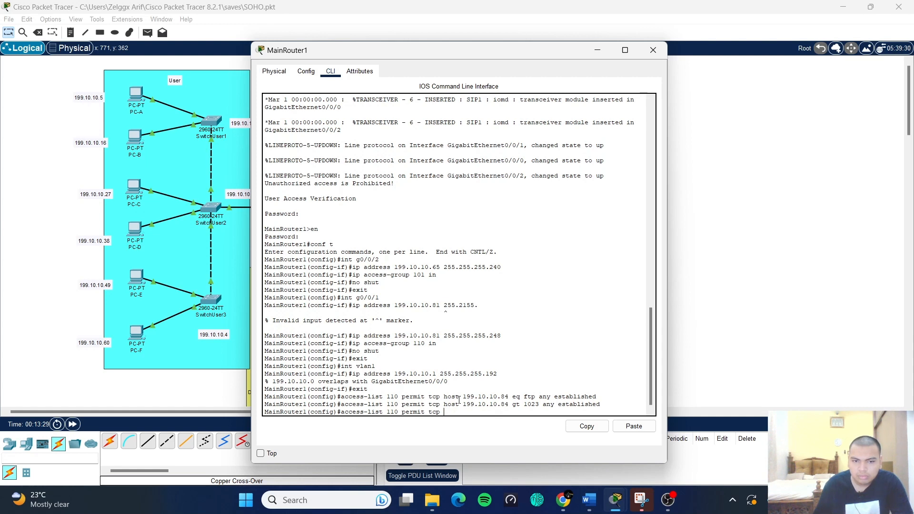
key(BackSpace)
key(BackSpace)
key(BackSpace)
- Permit UDP 'any any eq domain' and 'any eq domain any' in ACL 110
text(u)
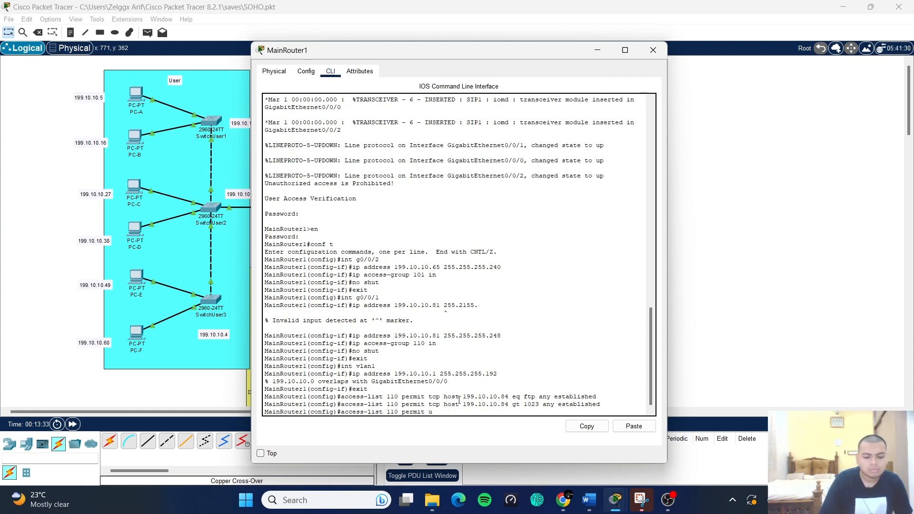
text(dp an)
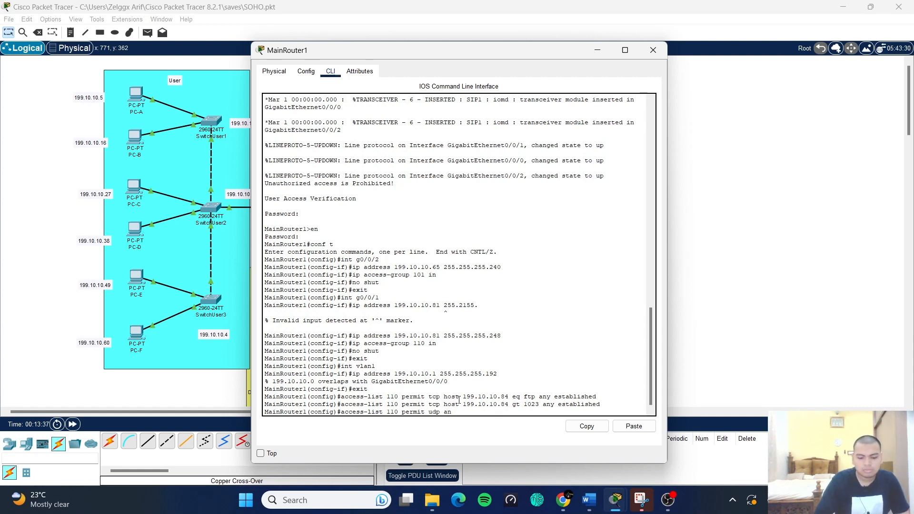
text(y any)
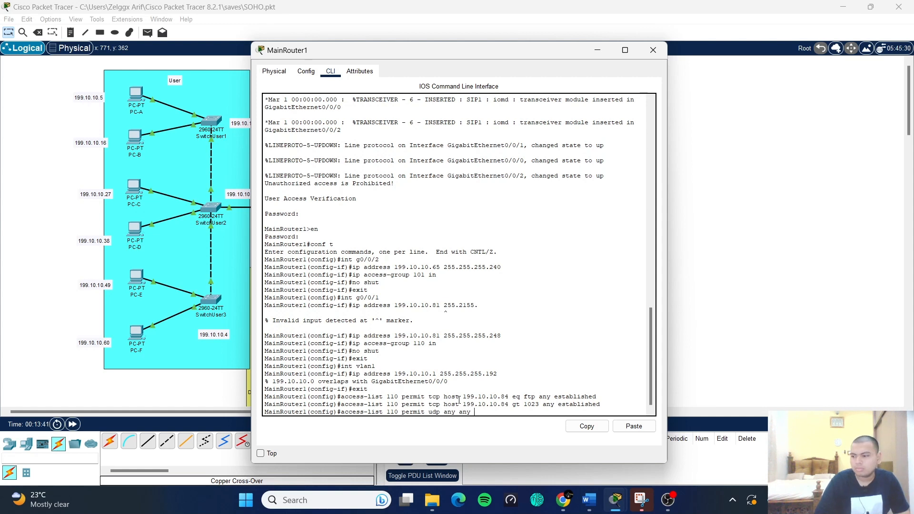
text( eq domain)
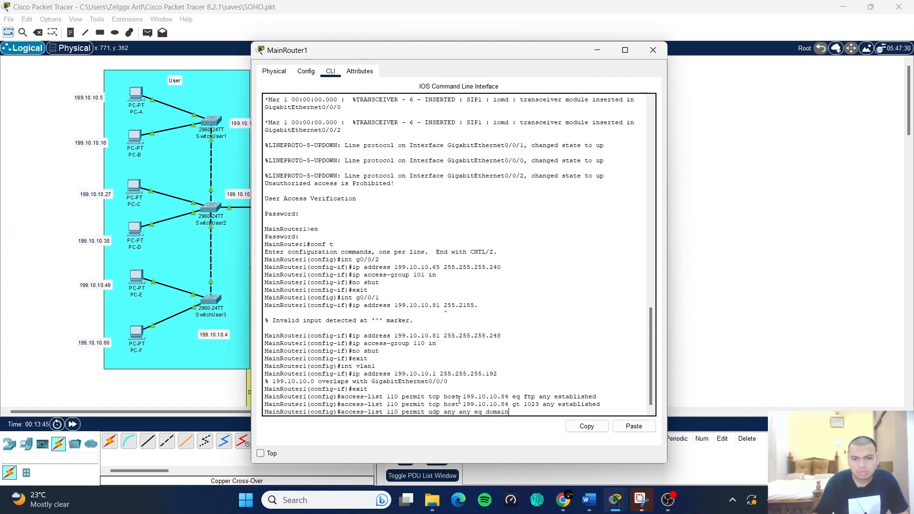
key(Return)
text(permit)
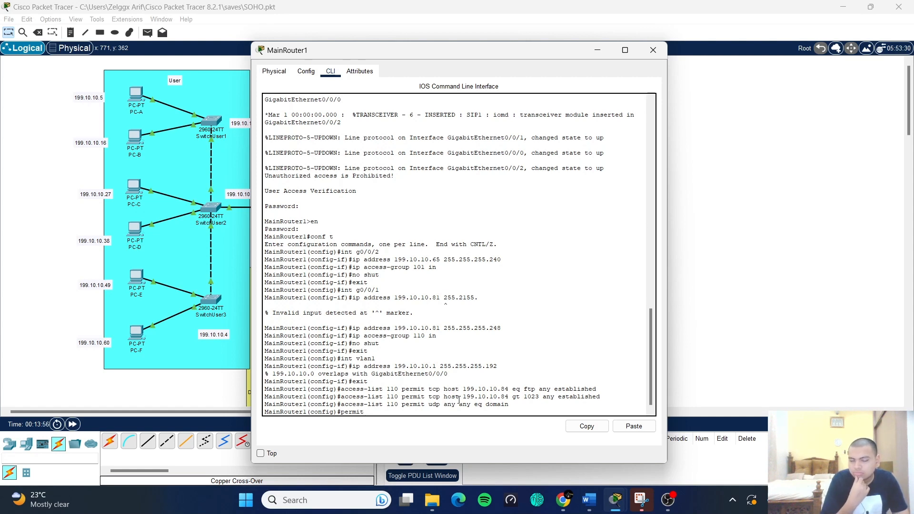
key(Up)
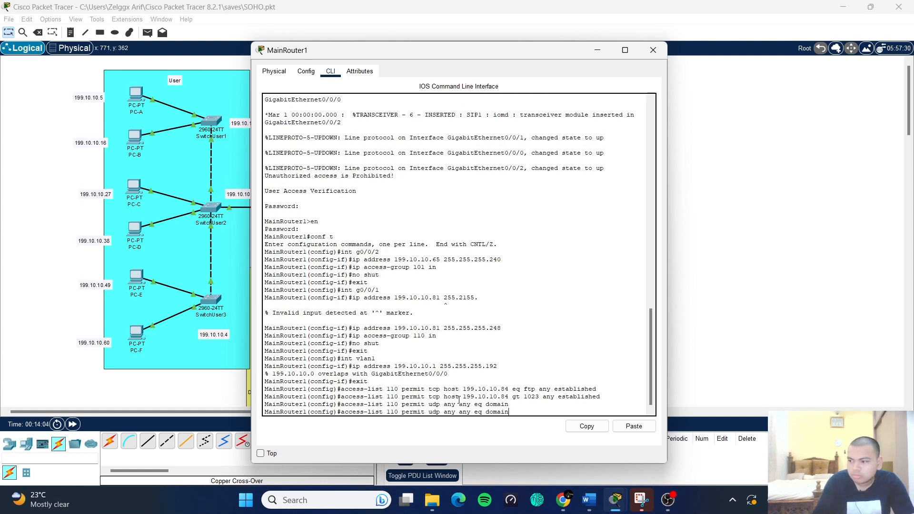
key(BackSpace)
key(BackSpace)
key(BackSpace)
key(BackSpace)
key(BackSpace)
key(BackSpace)
key(BackSpace)
key(BackSpace)
key(BackSpace)
key(BackSpace)
key(BackSpace)
key(BackSpace)
key(BackSpace)
text(eq )
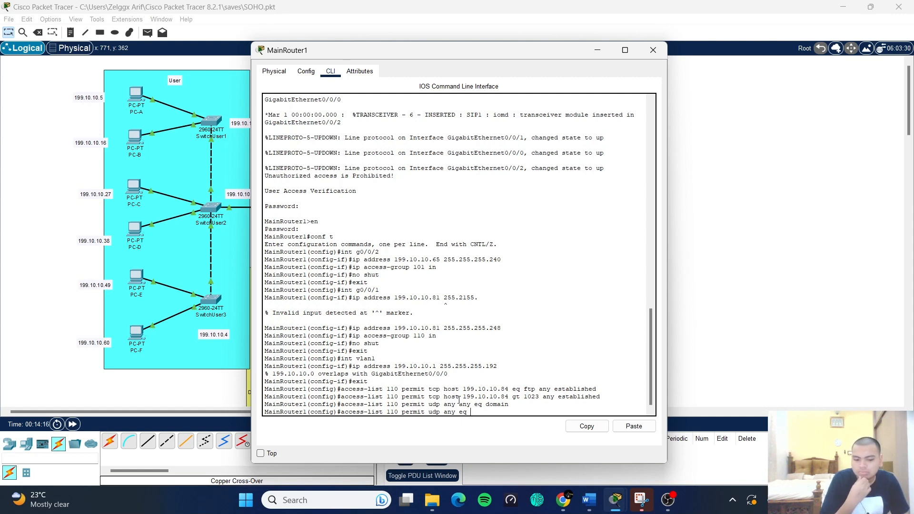
text(domain )
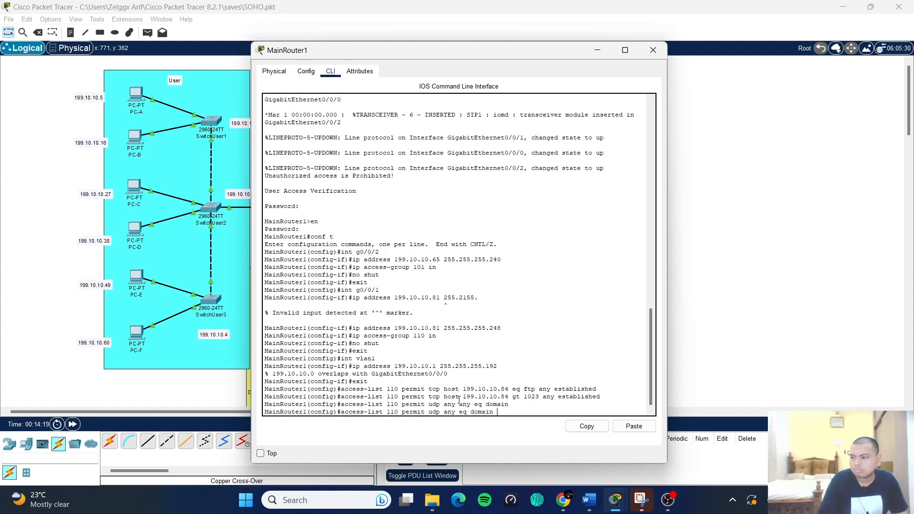
text(any)
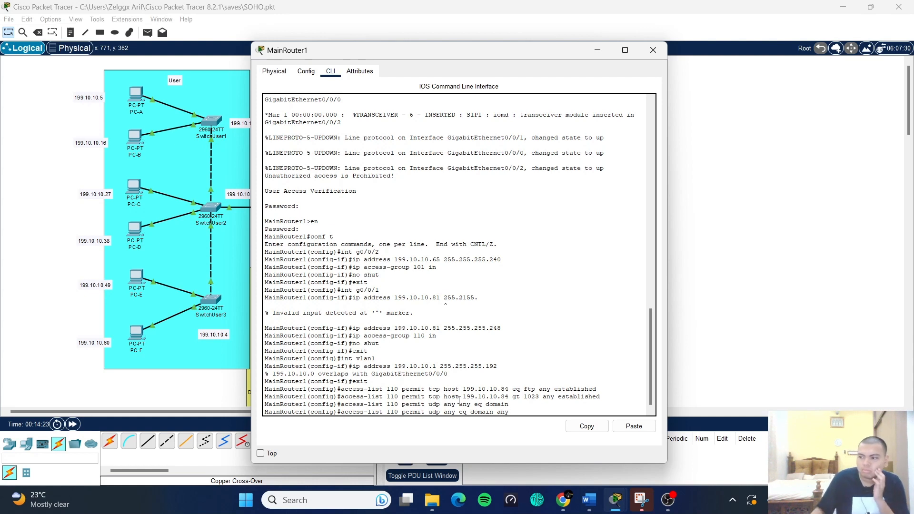
key(Return)
key(Up)
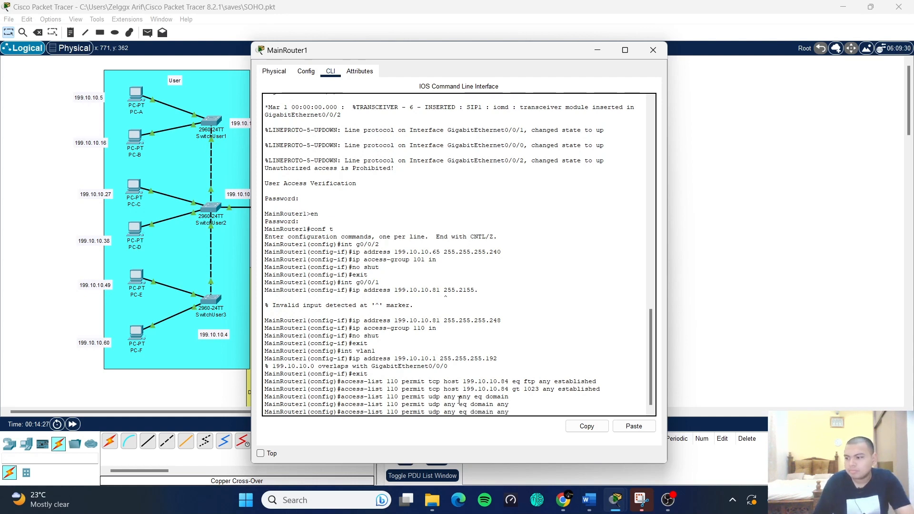
key(BackSpace)
key(BackSpace)
key(BackSpace)
key(BackSpace)
key(BackSpace)
key(BackSpace)
key(BackSpace)
key(BackSpace)
key(BackSpace)
key(BackSpace)
key(BackSpace)
key(BackSpace)
key(BackSpace)
key(BackSpace)
key(BackSpace)
key(BackSpace)
key(BackSpace)
key(BackSpace)
key(BackSpace)
key(BackSpace)
- Permit ICMP from any to 199.10.10.0 0.0.0.63 and to 199.10.10.64 0.0.0.15 in ACL 110
text(ic)
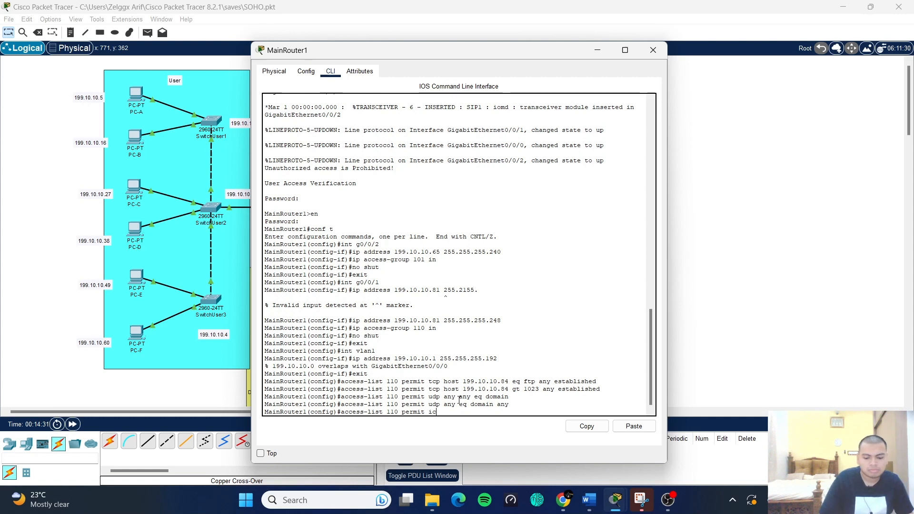
text(mp any )
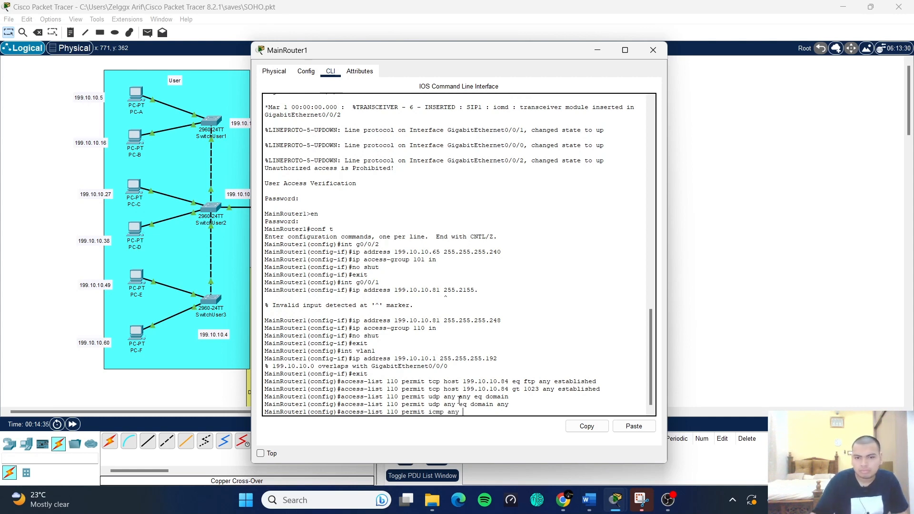
text(199.10.10.0)
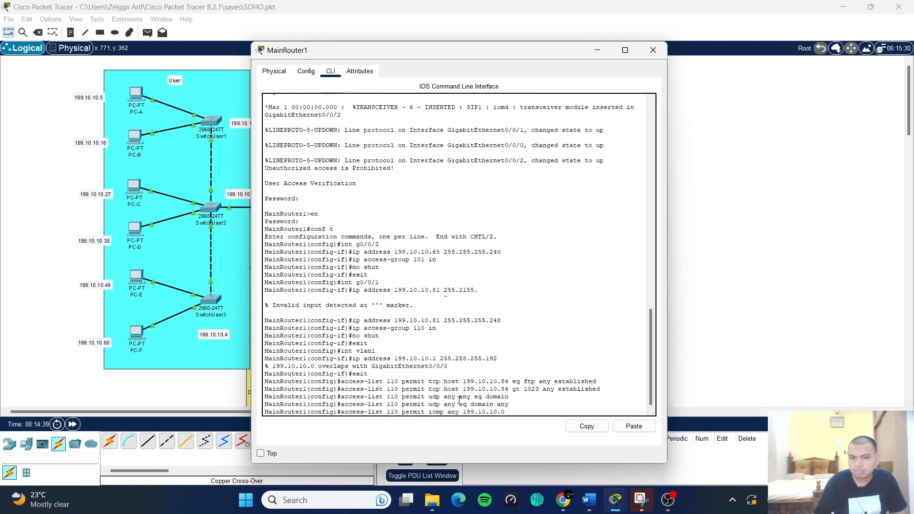
text( 0.0.0)
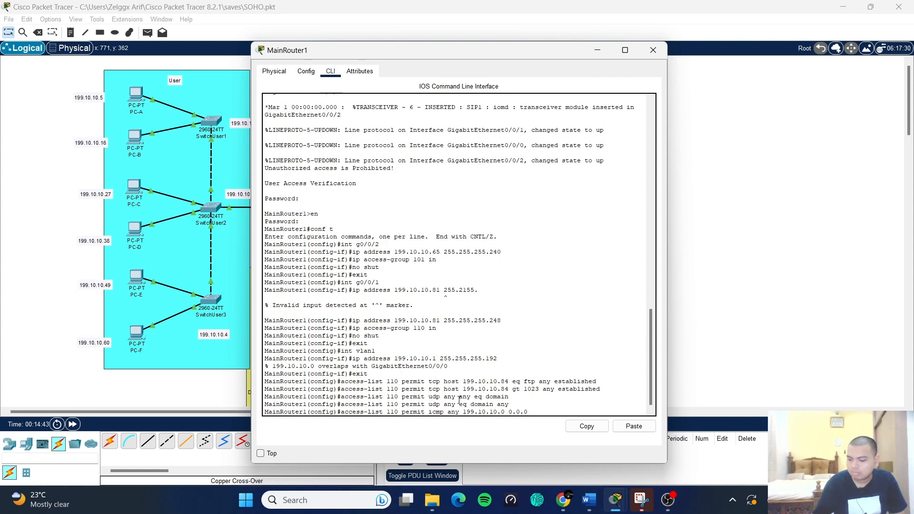
text(.63)
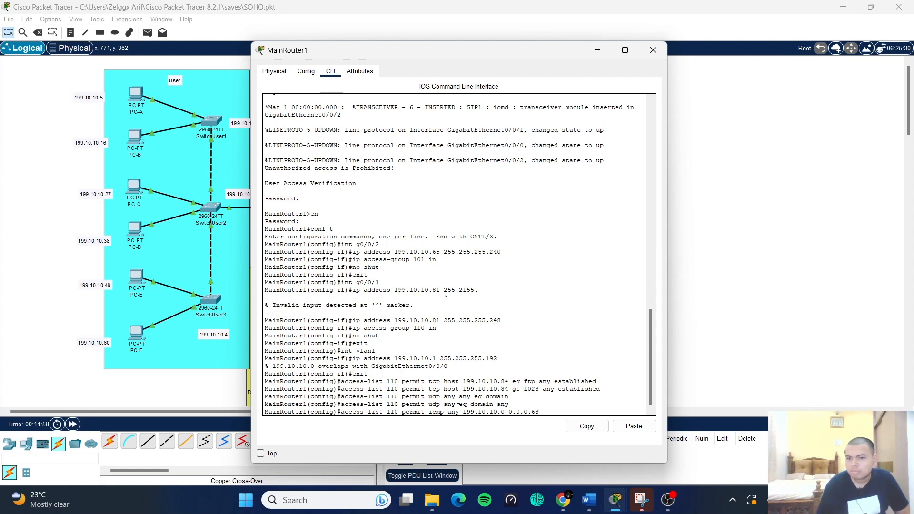
key(Return)
key(Up)
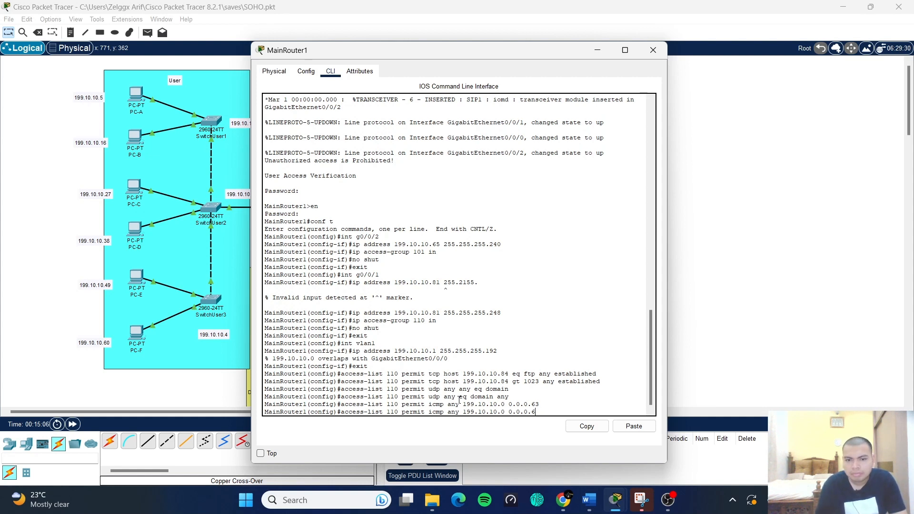
key(BackSpace)
key(BackSpace)
key(BackSpace)
key(BackSpace)
key(BackSpace)
key(BackSpace)
key(BackSpace)
key(BackSpace)
key(BackSpace)
key(BackSpace)
text(.64 )
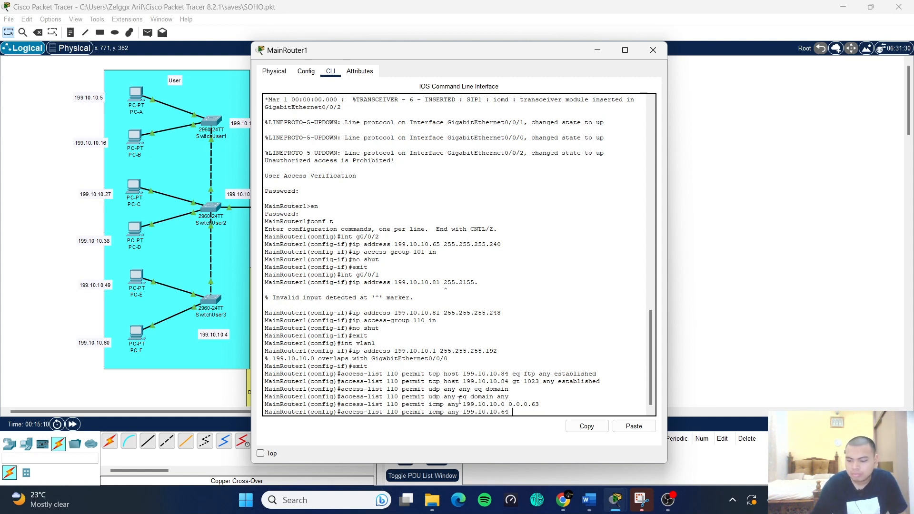
text(0.0.0.15)
key(Return)
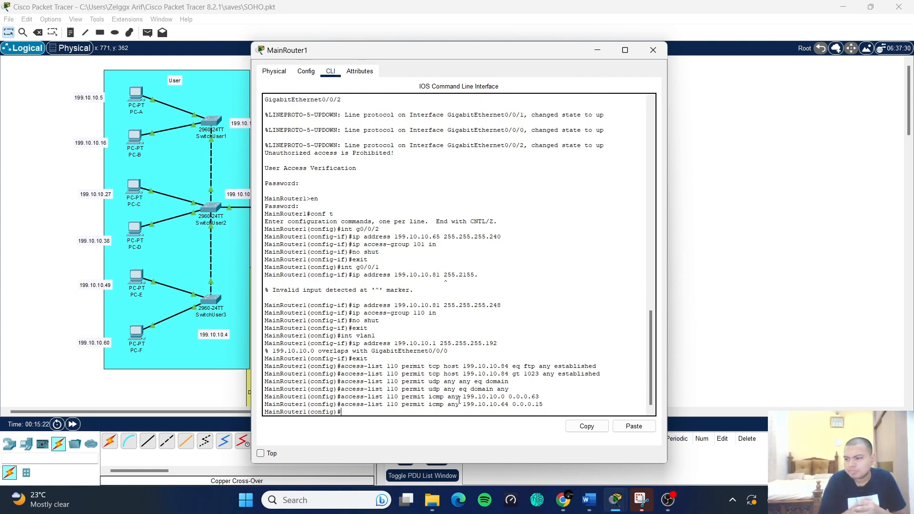
- Add an ACL 110 rule permitting ICMP echo-reply from any to any
key(Up)
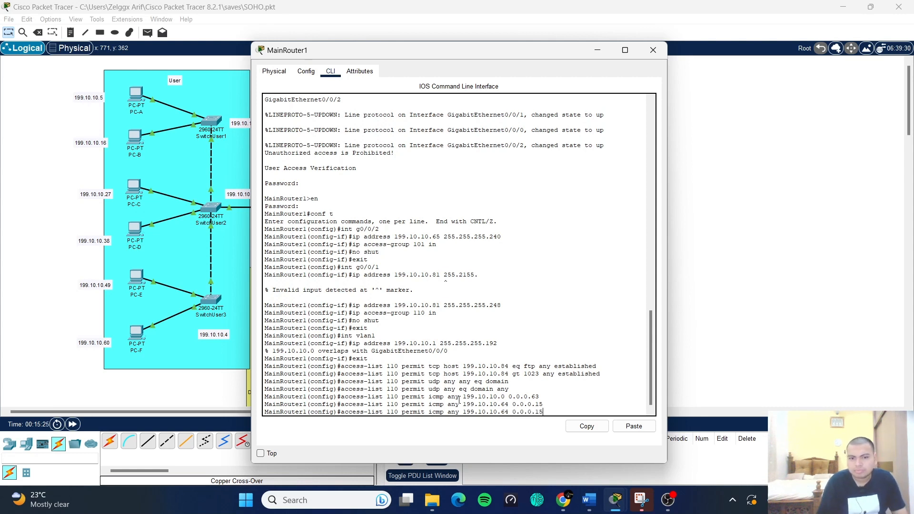
key(BackSpace)
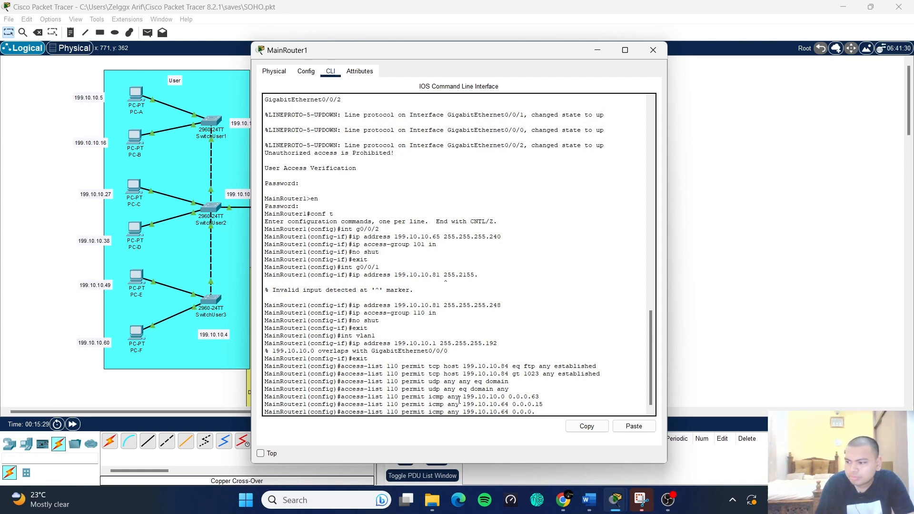
key(BackSpace)
key(BackSpace)
key(BackSpace)
key(BackSpace)
key(BackSpace)
key(BackSpace)
key(BackSpace)
key(BackSpace)
key(BackSpace)
key(BackSpace)
key(BackSpace)
key(BackSpace)
key(BackSpace)
key(BackSpace)
key(BackSpace)
key(BackSpace)
key(BackSpace)
key(BackSpace)
key(BackSpace)
text(a)
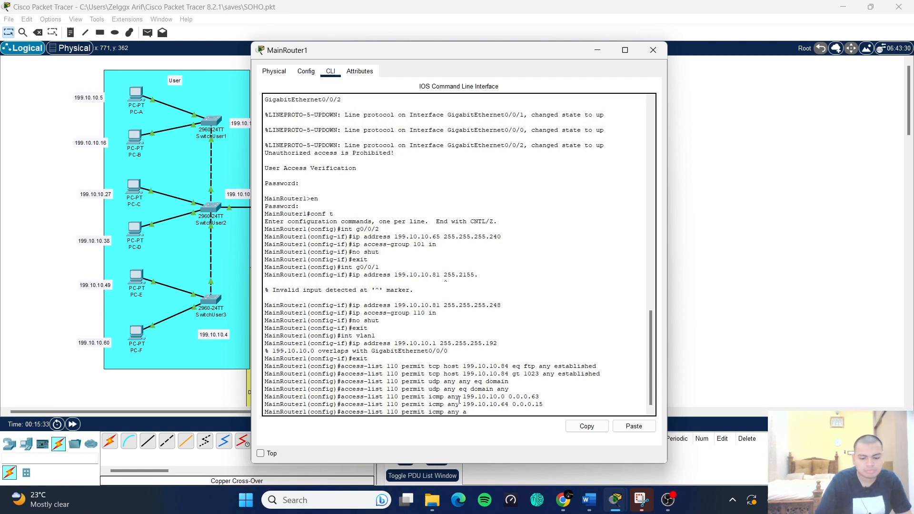
text(ny)
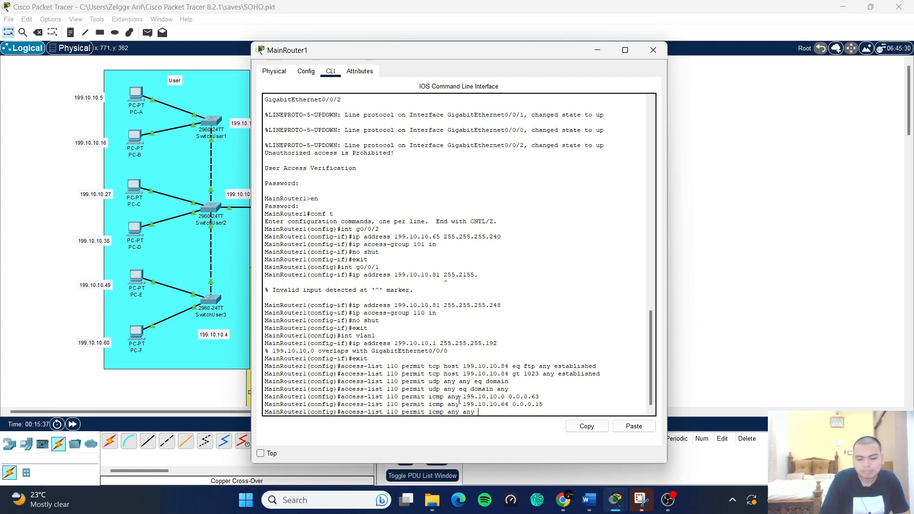
text( host)
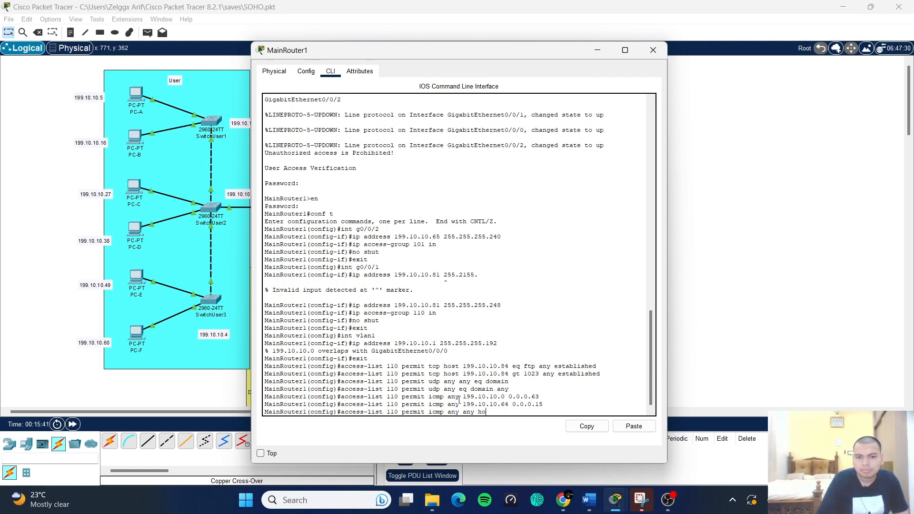
key(BackSpace)
key(BackSpace)
text(echo-reply)
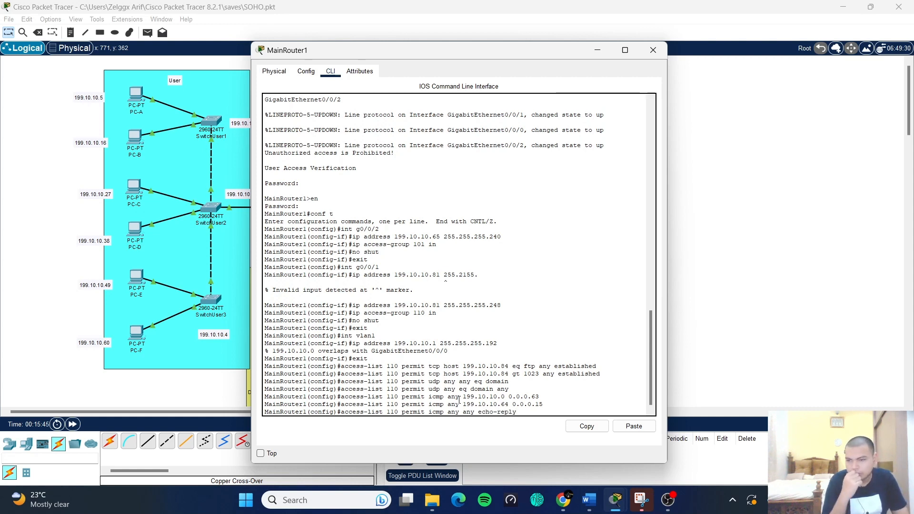
key(Return)
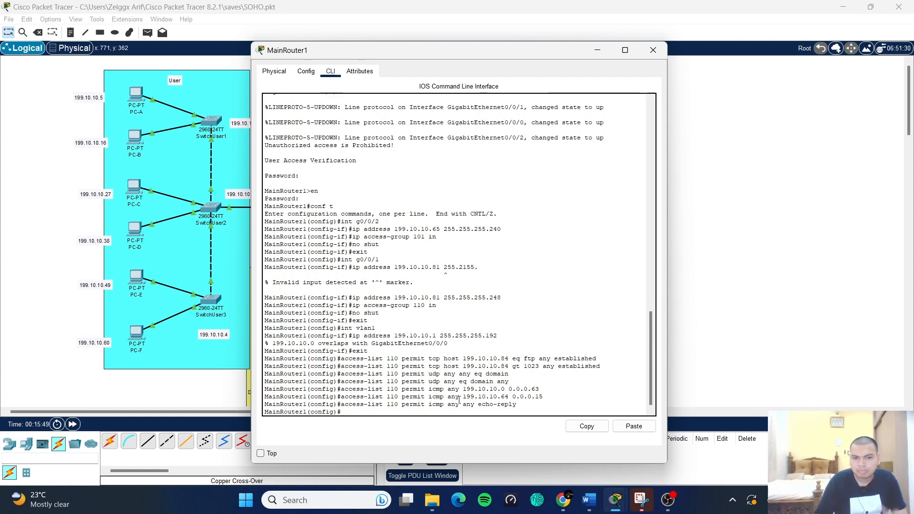
- Rework the recalled FTP rule into 'access-list 101 permit tcp 199.10.10.64 0.0.0.15 host 199.10.10.84 eq ftp'
key(Up)
key(Up)
key(Up)
key(Up)
key(Up)
key(Up)
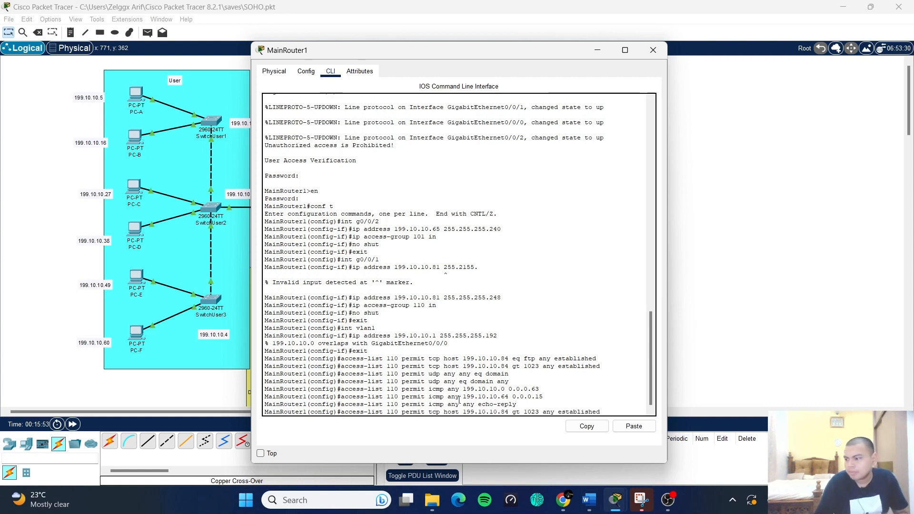
key(Up)
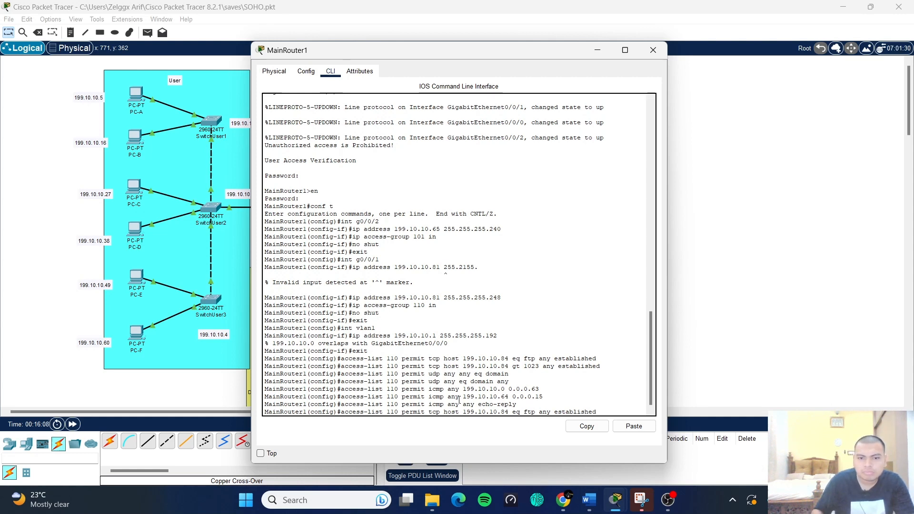
key(BackSpace)
key(BackSpace)
key(BackSpace)
key(BackSpace)
key(BackSpace)
key(BackSpace)
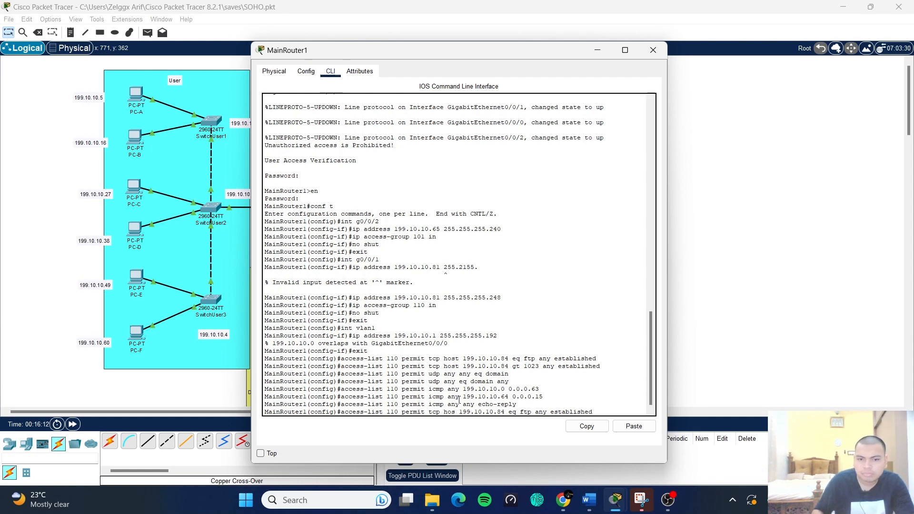
key(Left)
key(Left)
key(Left)
key(Left)
key(Left)
key(Left)
key(Left)
key(Left)
key(Left)
key(Left)
key(Left)
key(Left)
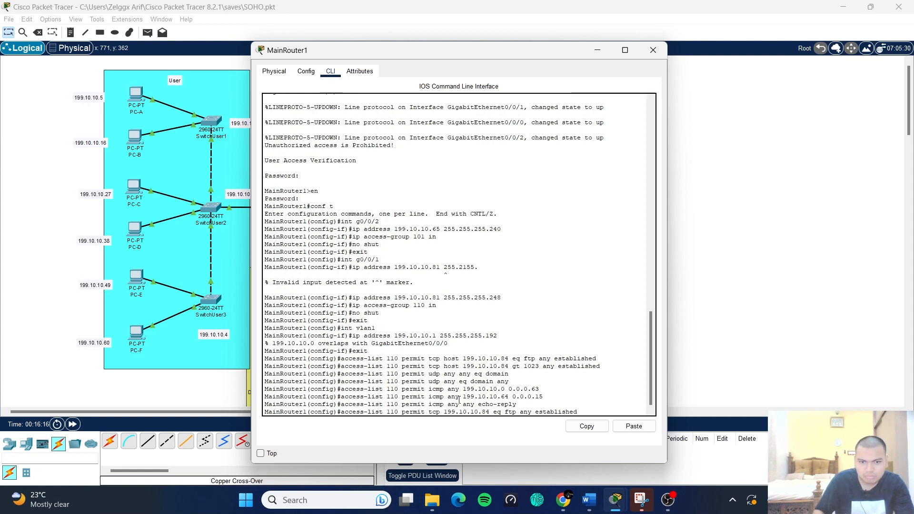
key(BackSpace)
key(BackSpace)
text(01)
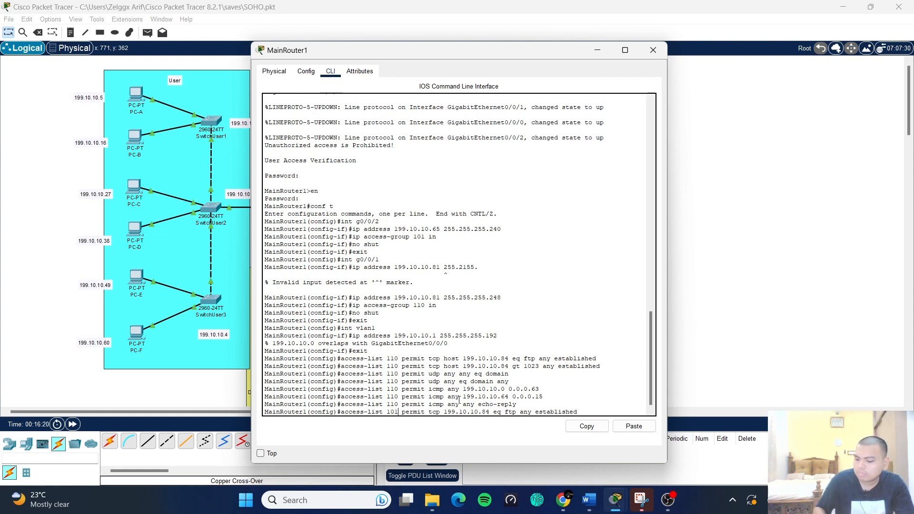
key(BackSpace)
key(BackSpace)
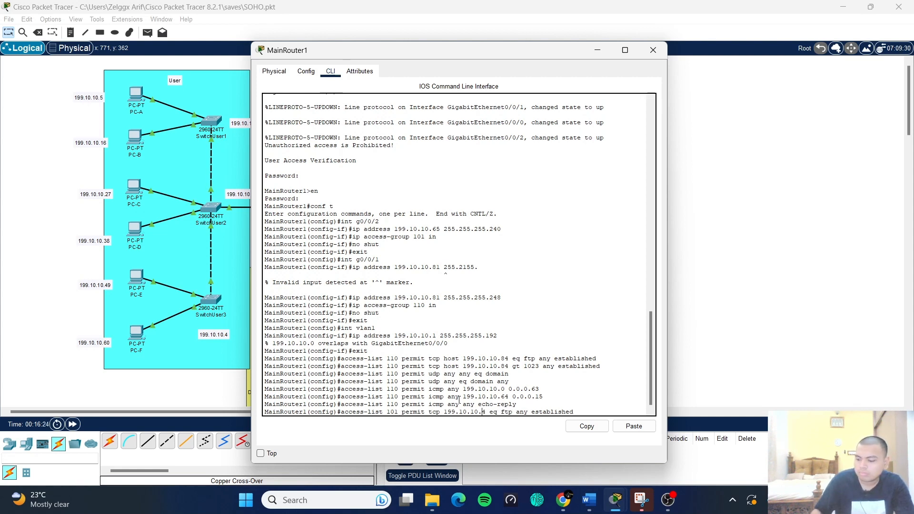
text(64 )
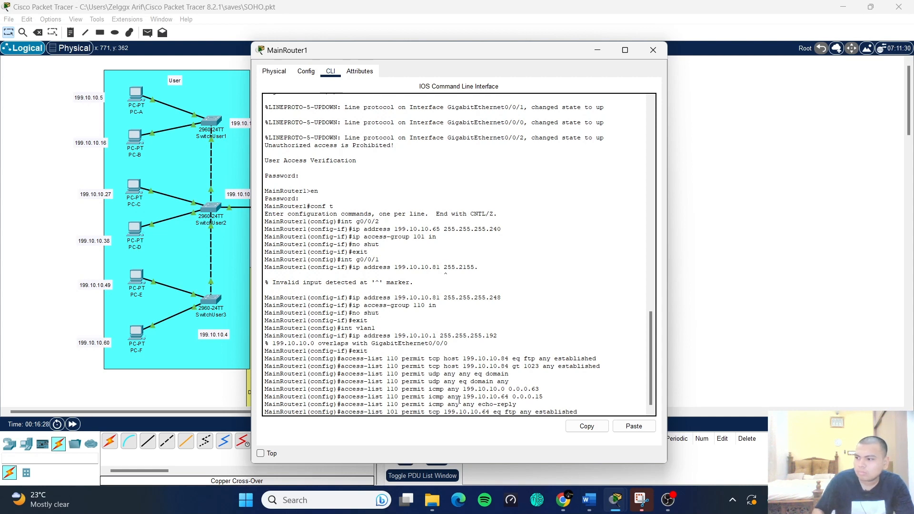
text(0.0.)
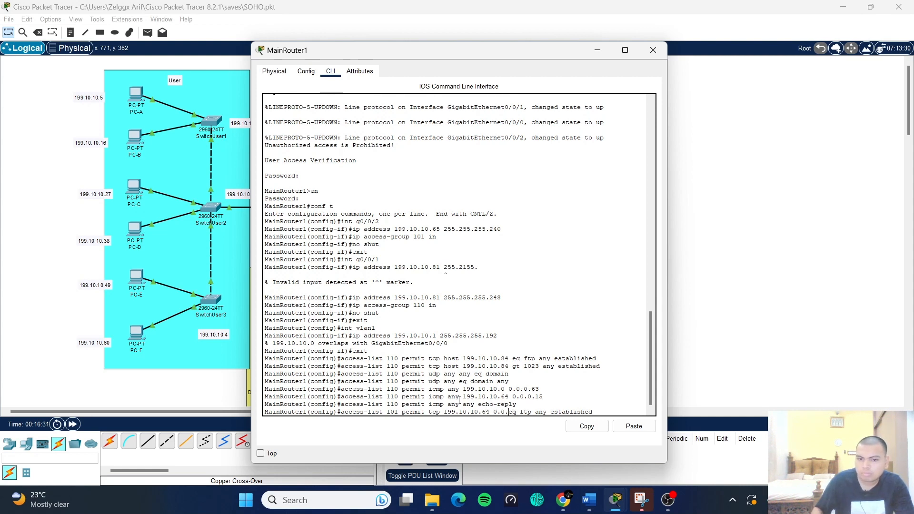
text(0.15)
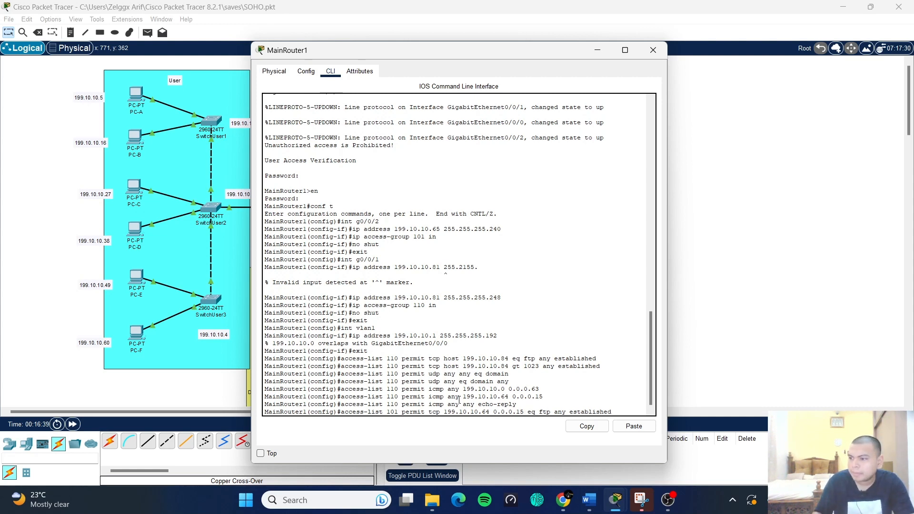
key(Delete)
key(Delete)
key(Delete)
key(Delete)
key(Delete)
key(Delete)
key(Delete)
key(Delete)
key(Delete)
key(Delete)
key(Delete)
key(Delete)
key(Delete)
key(Delete)
key(Delete)
key(Delete)
key(Delete)
key(Delete)
key(Delete)
key(Delete)
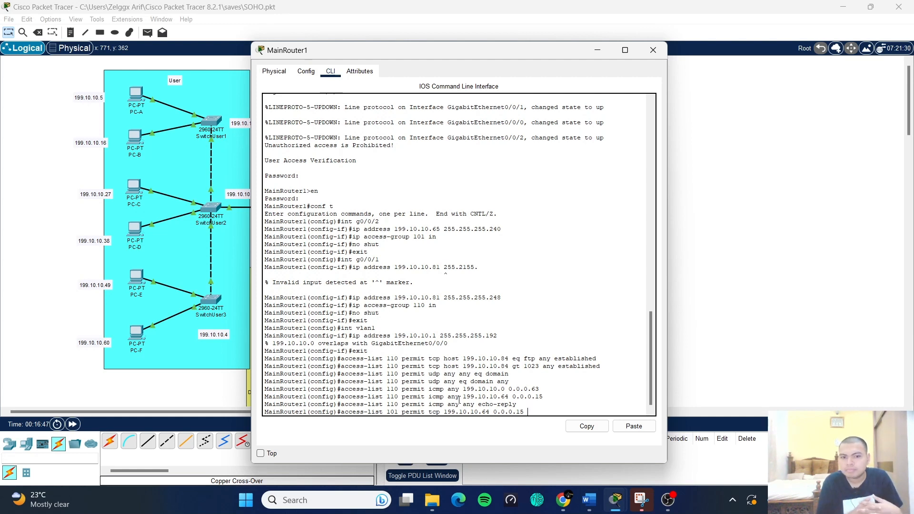
text(ho)
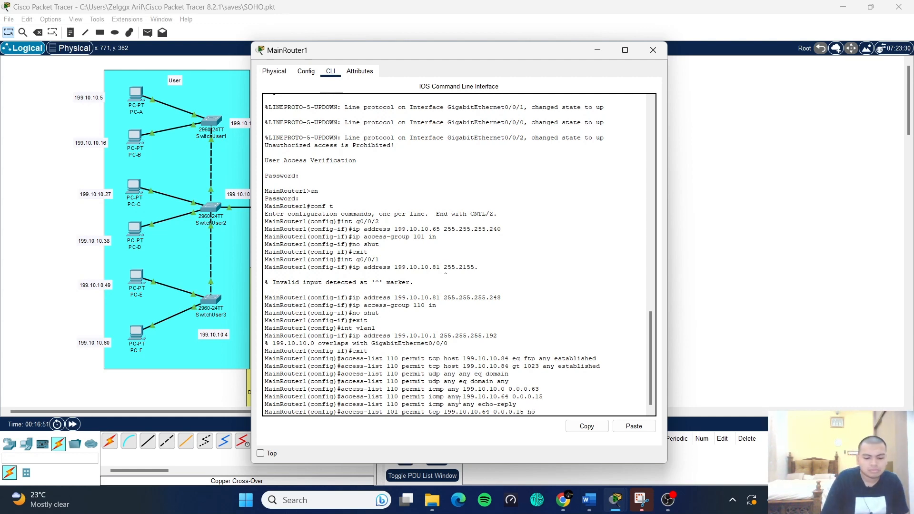
text(st 199.10.10.84)
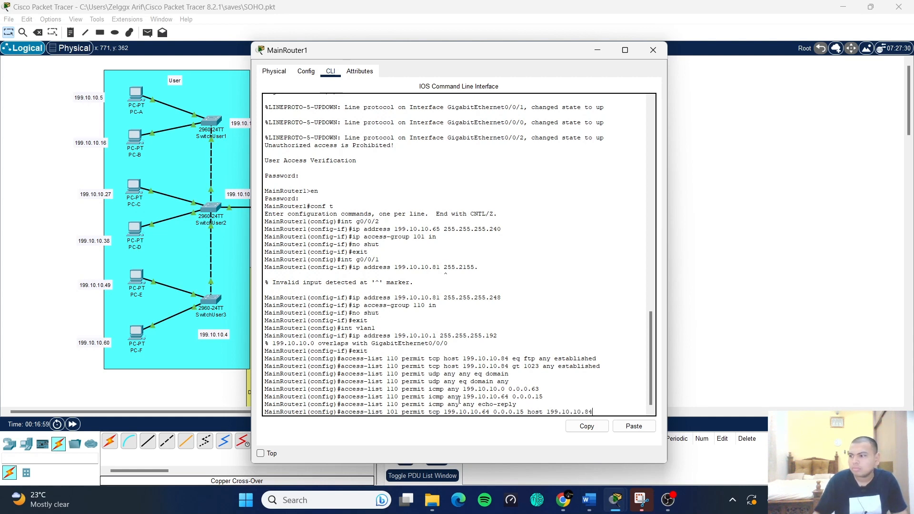
text( eq ftp)
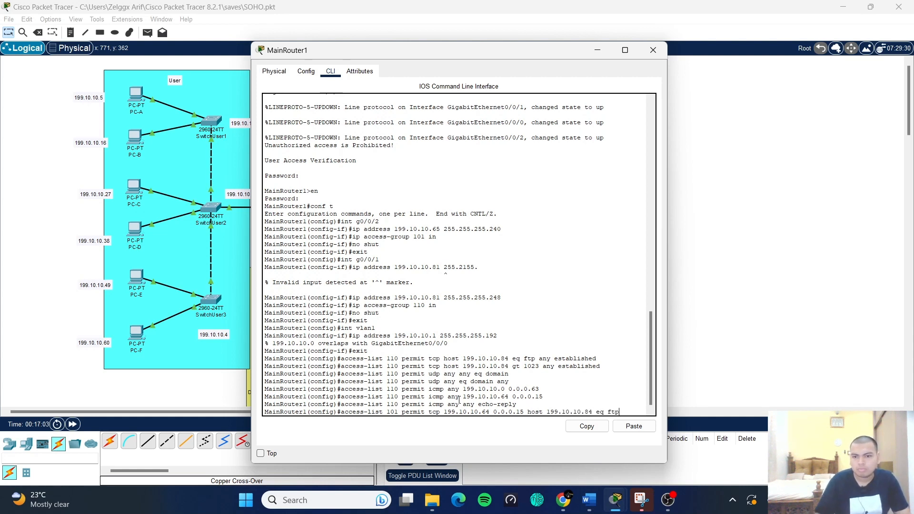
key(Return)
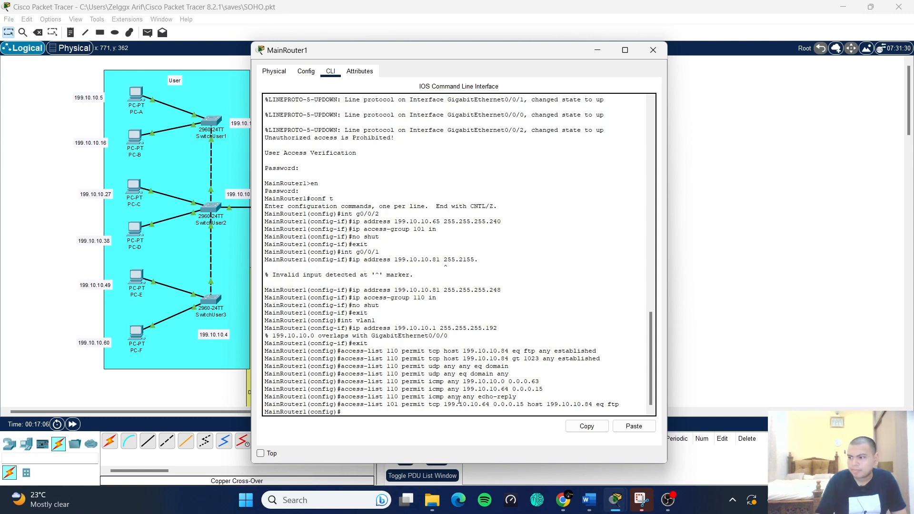
- Add an ACL 101 rule permitting TCP from any to host 199.10.10.84 gt 1023
key(Up)
key(BackSpace)
key(BackSpace)
key(BackSpace)
key(BackSpace)
key(BackSpace)
key(BackSpace)
key(BackSpace)
key(BackSpace)
key(BackSpace)
key(BackSpace)
key(BackSpace)
key(BackSpace)
key(BackSpace)
key(BackSpace)
key(BackSpace)
key(BackSpace)
key(BackSpace)
key(BackSpace)
key(BackSpace)
key(BackSpace)
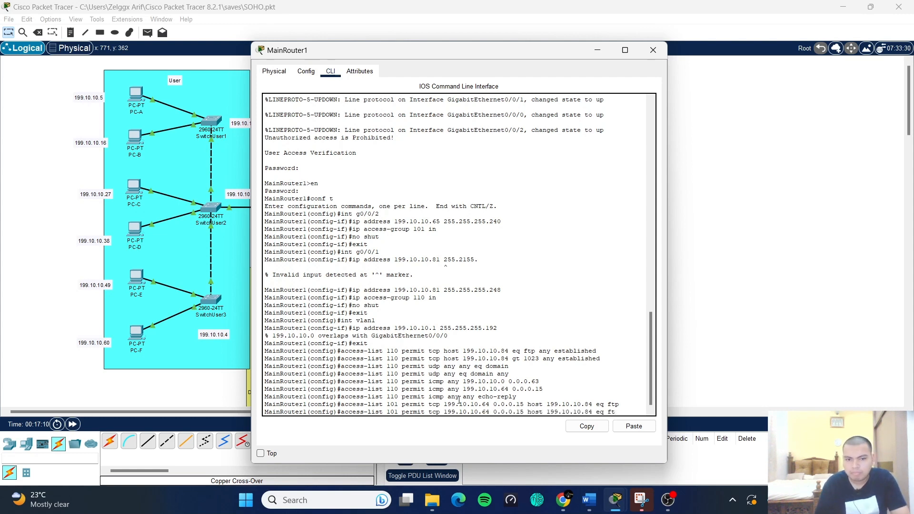
key(BackSpace)
key(BackSpace)
key(BackSpace)
key(BackSpace)
key(BackSpace)
key(BackSpace)
key(BackSpace)
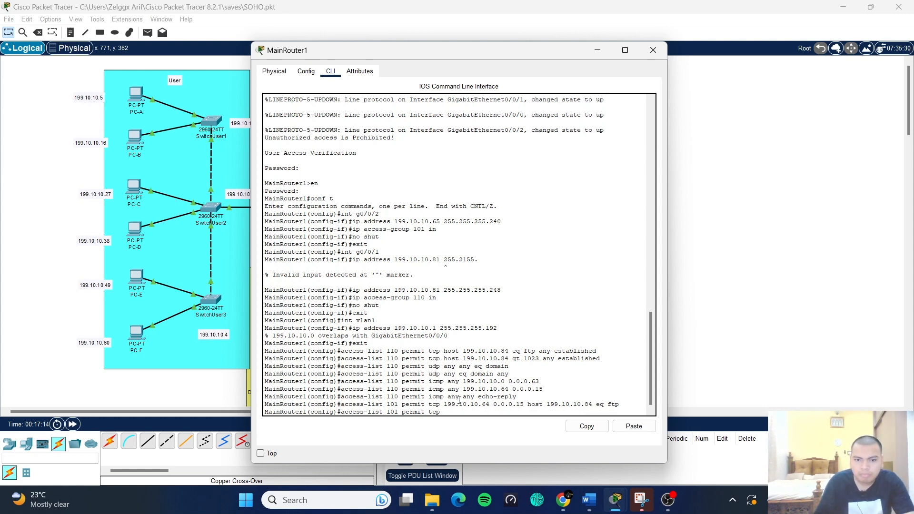
text(any host)
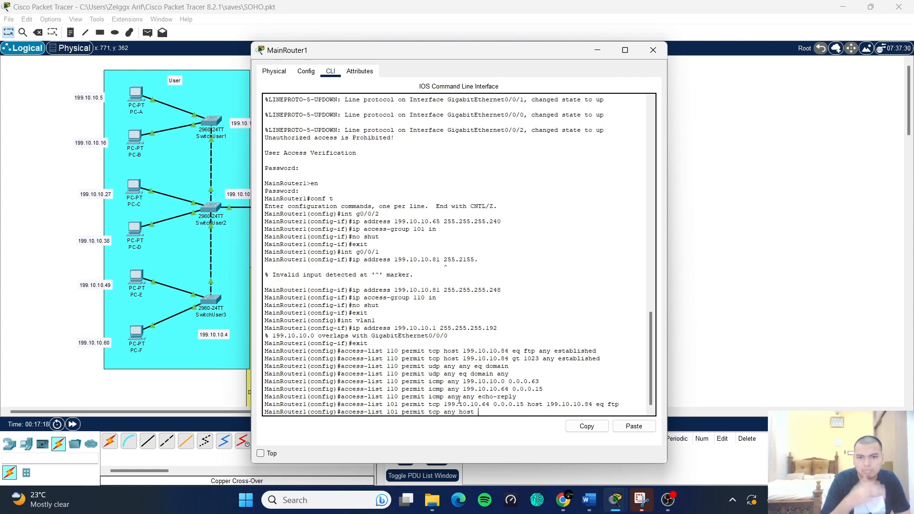
text( 199.10.10)
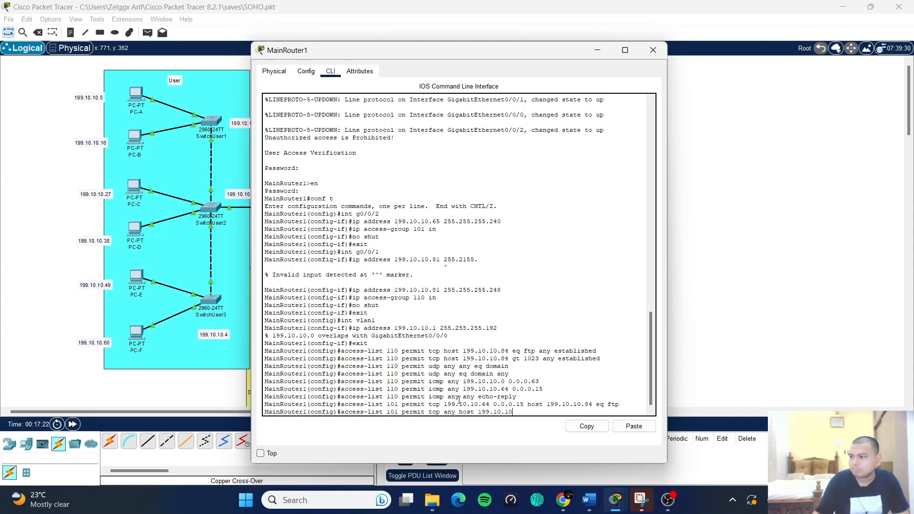
text(.84)
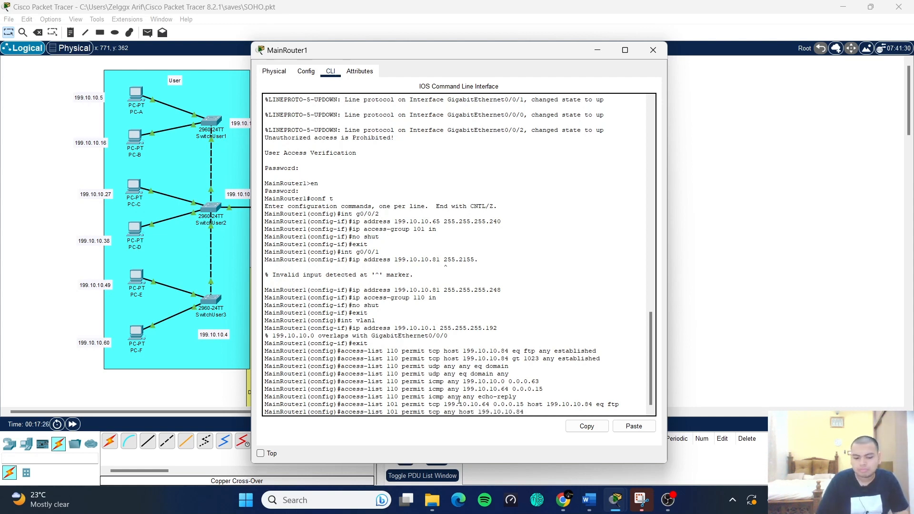
text( gt 1023)
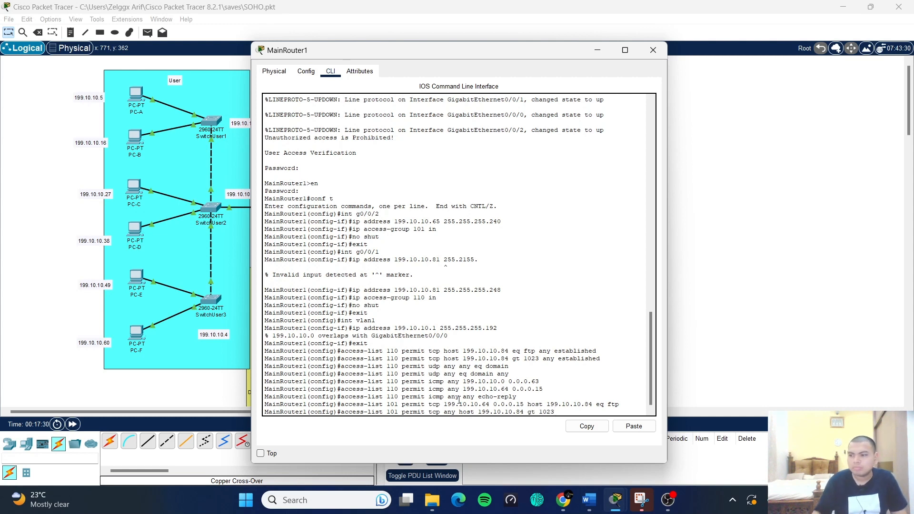
key(Return)
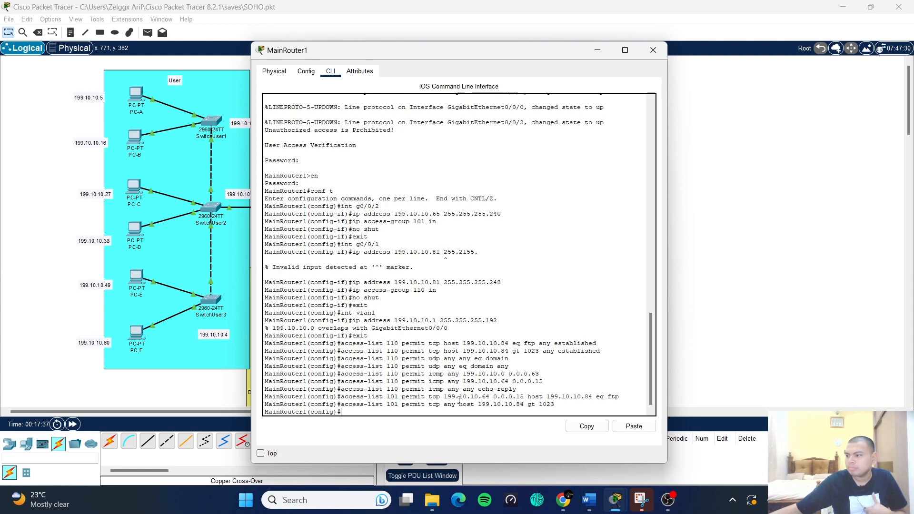
- Permit all TCP from 199.10.10.64 0.0.0.15 to host 199.10.10.84 in ACL 101
key(Up)
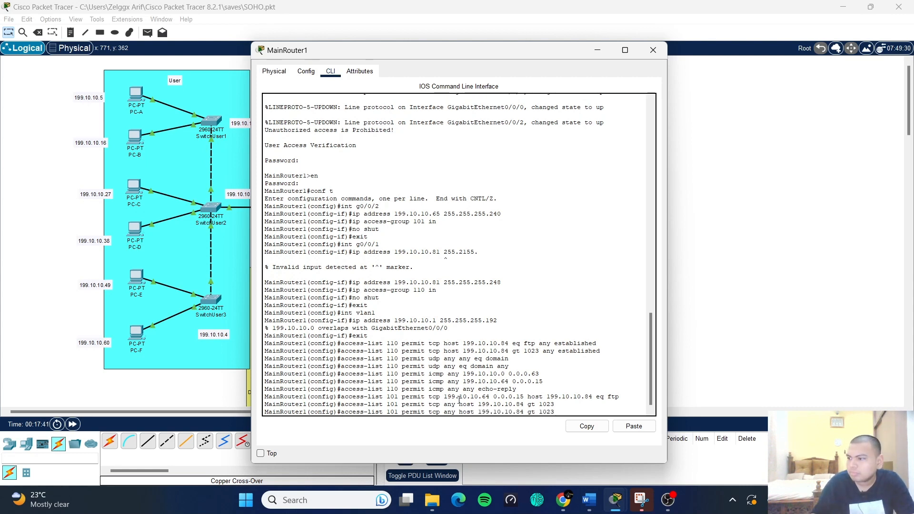
key(Up)
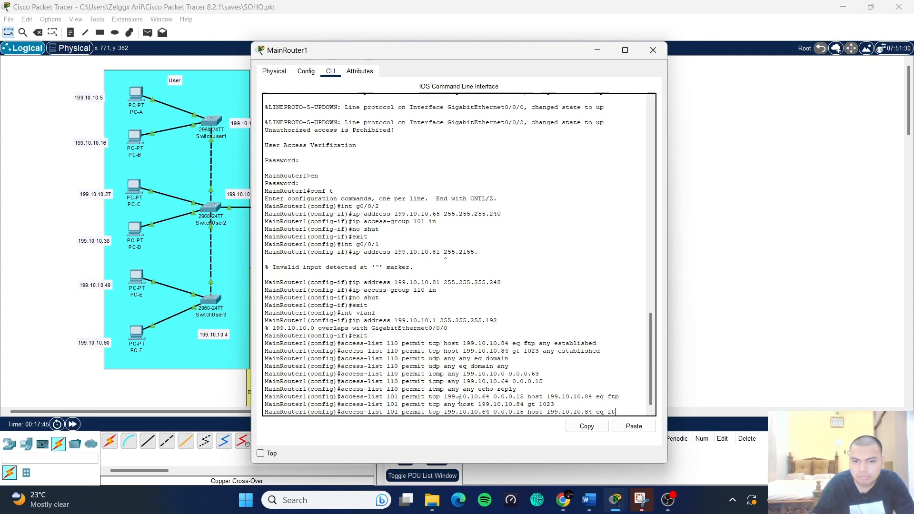
key(BackSpace)
key(BackSpace)
key(BackSpace)
key(BackSpace)
key(BackSpace)
key(BackSpace)
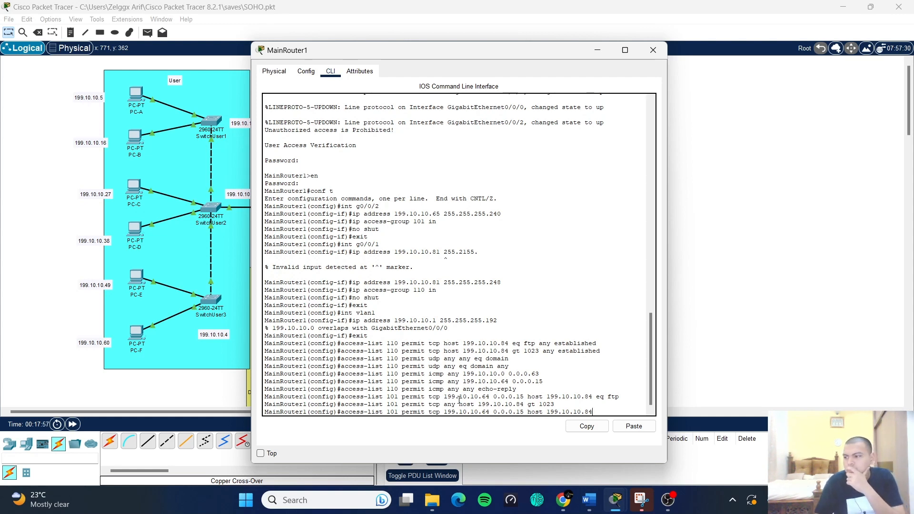
key(Return)
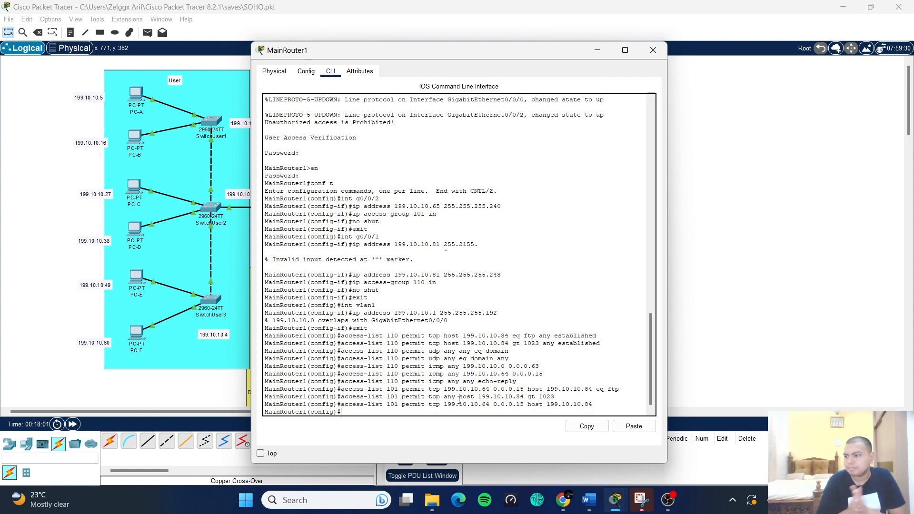
- Add an ACL 101 rule permitting ICMP from 199.10.10.64 0.0.0.15 to host 199.10.10.84
key(Up)
key(Up)
key(Down)
key(Up)
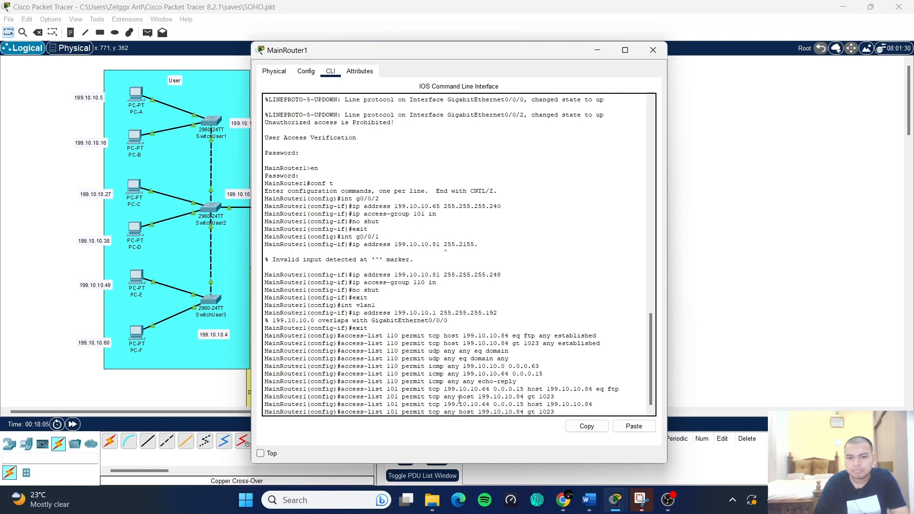
key(BackSpace)
key(BackSpace)
key(BackSpace)
key(BackSpace)
key(BackSpace)
key(BackSpace)
key(BackSpace)
key(BackSpace)
key(BackSpace)
key(BackSpace)
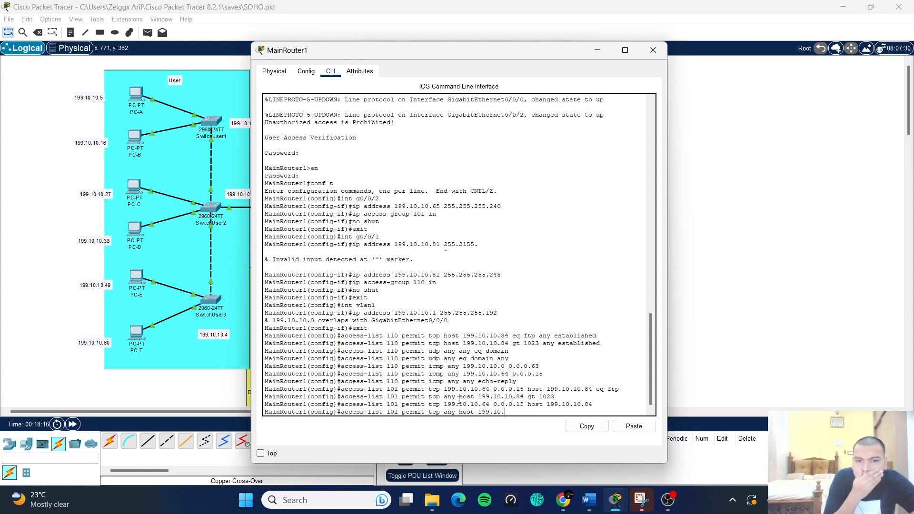
key(BackSpace)
key(BackSpace)
key(BackSpace)
key(BackSpace)
key(BackSpace)
key(BackSpace)
key(BackSpace)
key(BackSpace)
key(BackSpace)
key(BackSpace)
key(BackSpace)
key(BackSpace)
text(any)
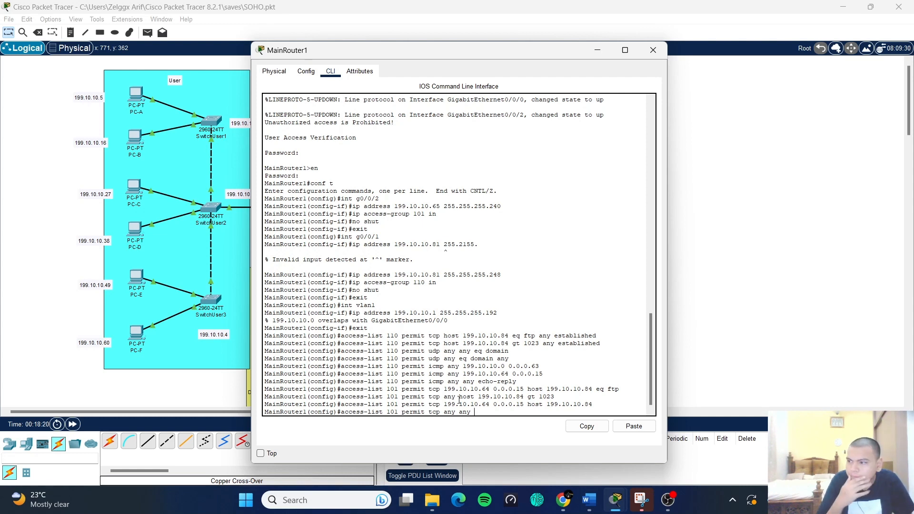
key(BackSpace)
key(BackSpace)
key(BackSpace)
key(BackSpace)
key(BackSpace)
key(BackSpace)
key(BackSpace)
key(BackSpace)
key(BackSpace)
key(BackSpace)
key(BackSpace)
key(BackSpace)
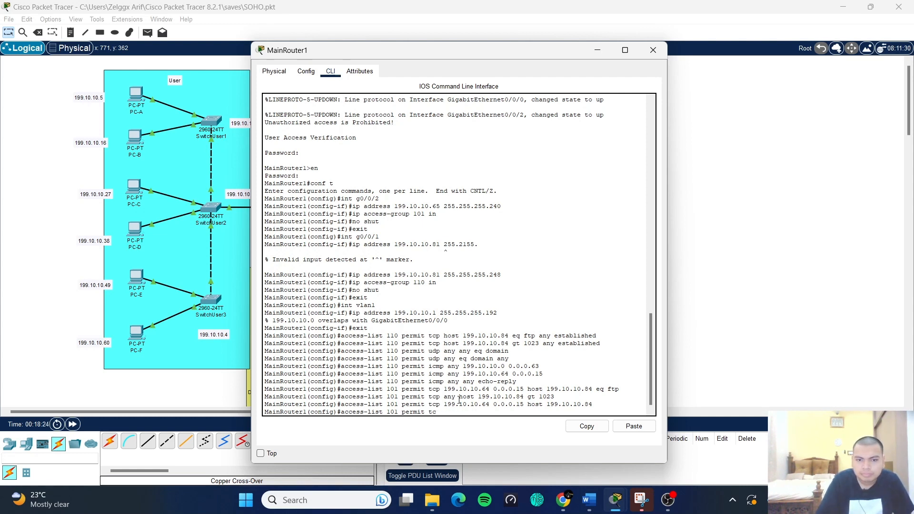
text(icmp)
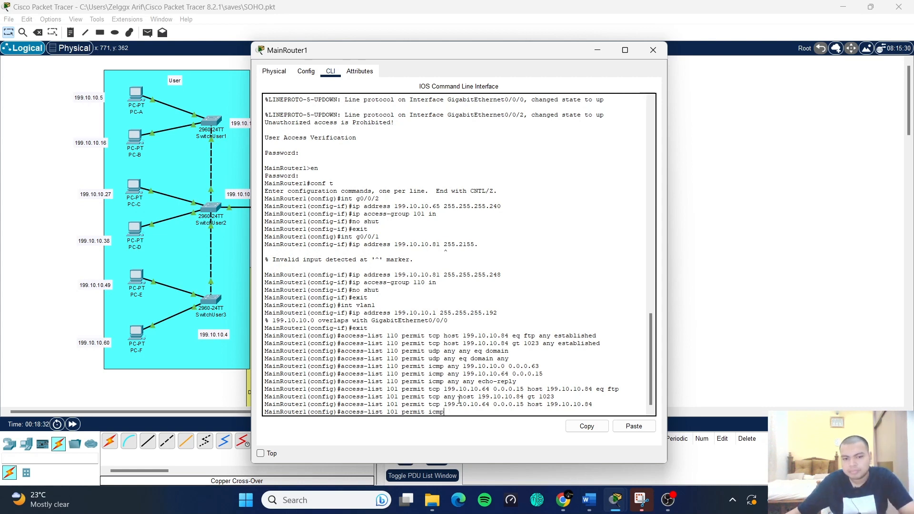
key(BackSpace)
key(BackSpace)
key(BackSpace)
key(BackSpace)
key(BackSpace)
key(BackSpace)
key(BackSpace)
key(BackSpace)
key(BackSpace)
key(BackSpace)
key(BackSpace)
key(BackSpace)
key(BackSpace)
key(BackSpace)
key(BackSpace)
key(BackSpace)
key(BackSpace)
key(BackSpace)
key(BackSpace)
key(BackSpace)
key(Up)
key(Up)
key(Up)
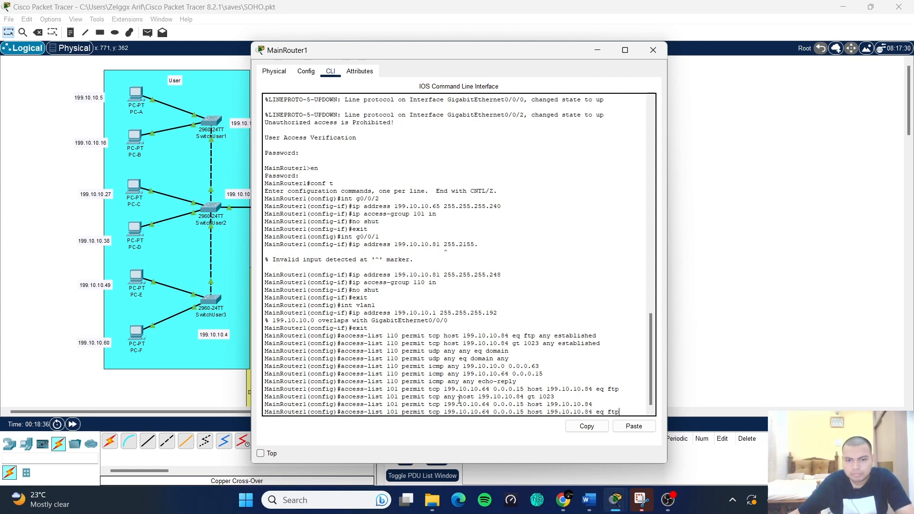
key(Up)
key(Down)
key(Down)
key(Down)
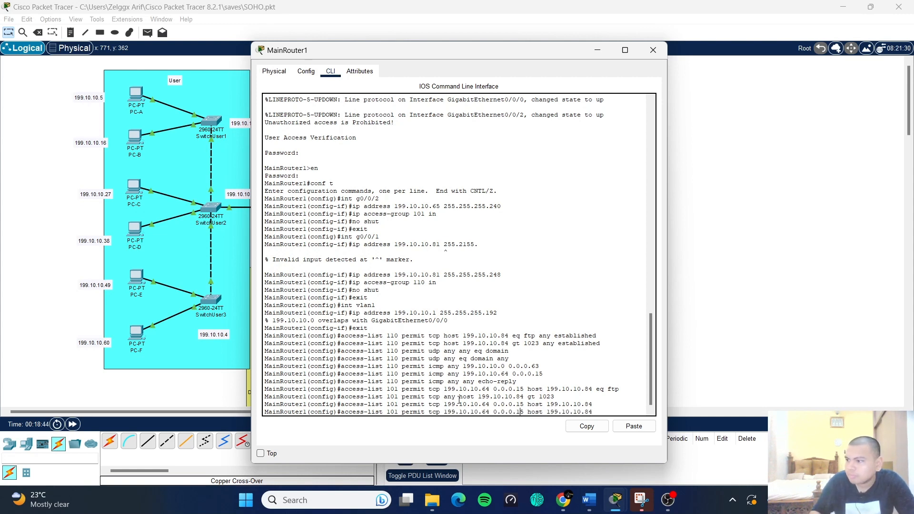
key(BackSpace)
key(BackSpace)
key(BackSpace)
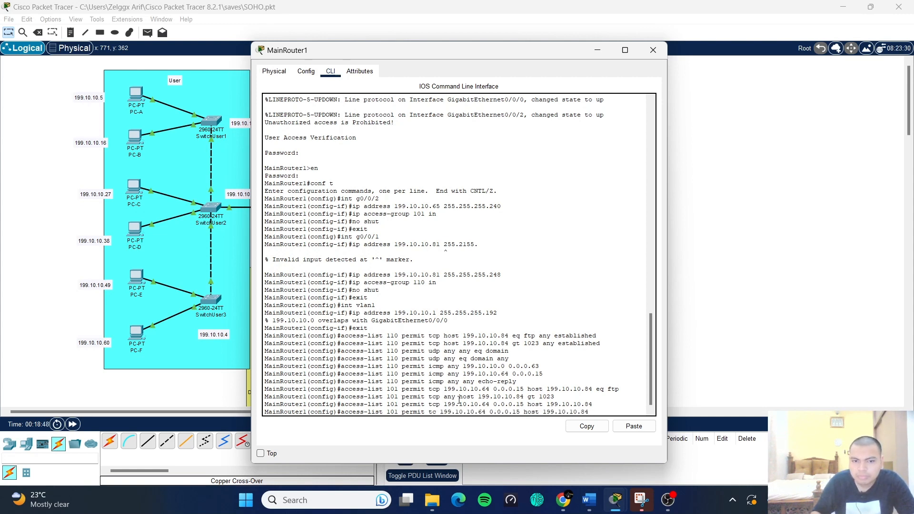
text(icmp)
key(Return)
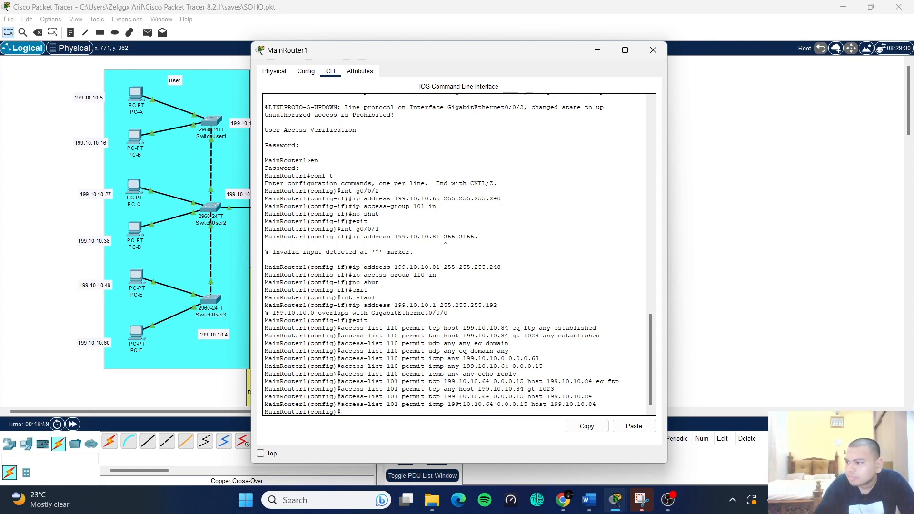
- Add an ACL 101 rule permitting UDP from 199.10.10.64 0.0.0.15 to host 199.10.10.85 eq domain
key(Up)
key(Up)
key(Up)
key(Up)
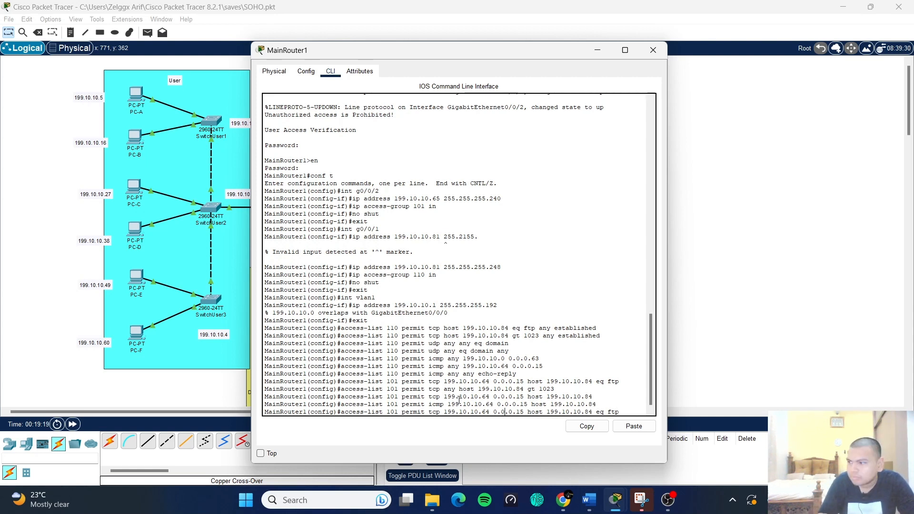
key(Left)
key(Left)
key(Left)
key(Left)
key(Left)
key(Left)
key(Left)
key(Left)
key(Left)
key(Left)
key(Left)
key(Left)
key(Left)
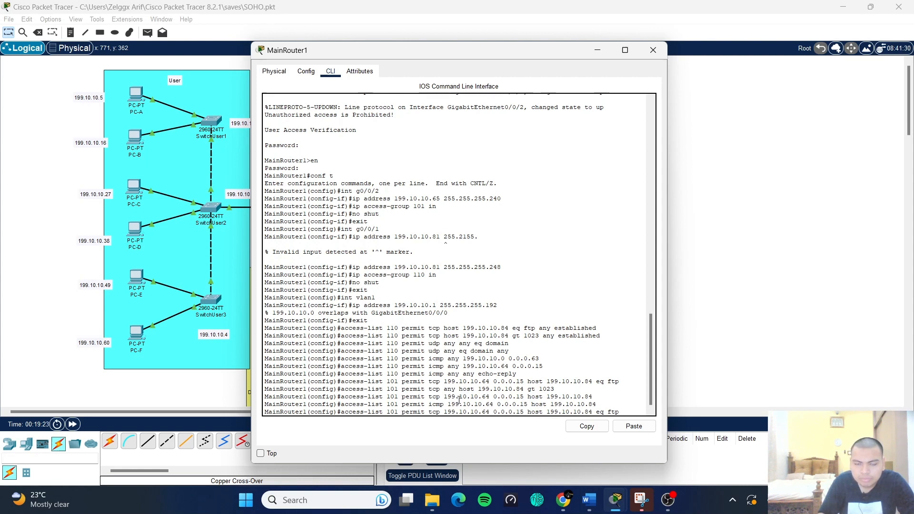
key(BackSpace)
key(BackSpace)
key(BackSpace)
text(udp)
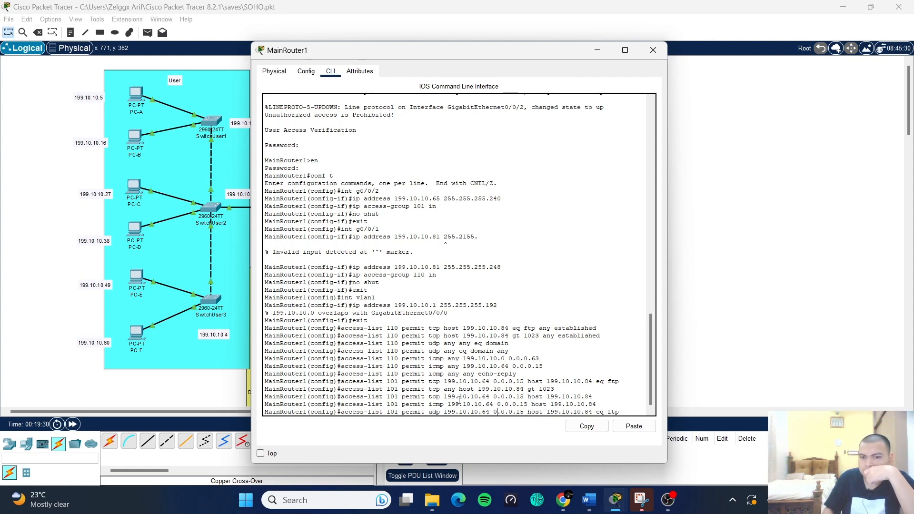
key(Right)
key(Right)
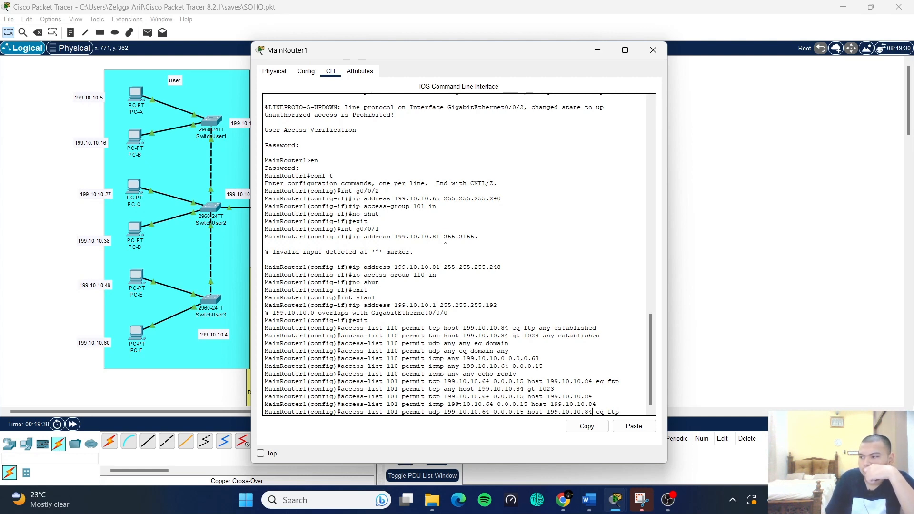
key(BackSpace)
text(5)
key(End)
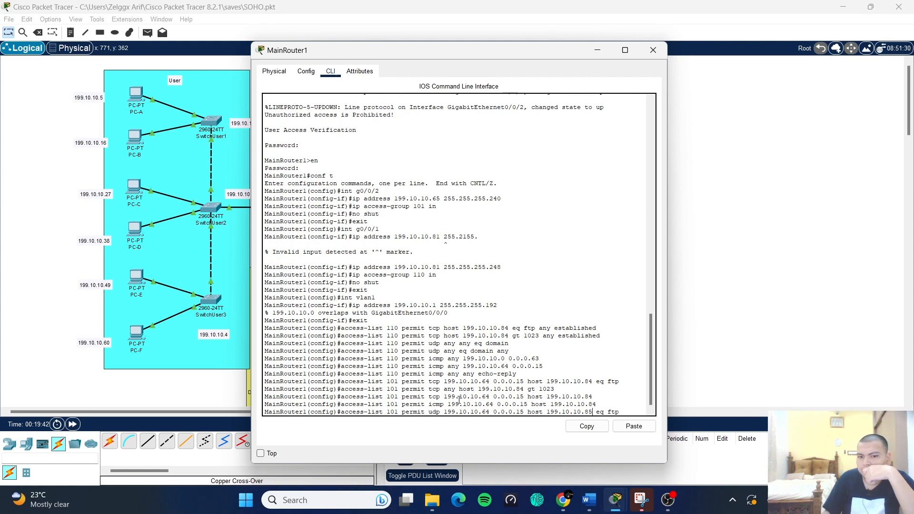
key(BackSpace)
key(BackSpace)
key(BackSpace)
text(domain)
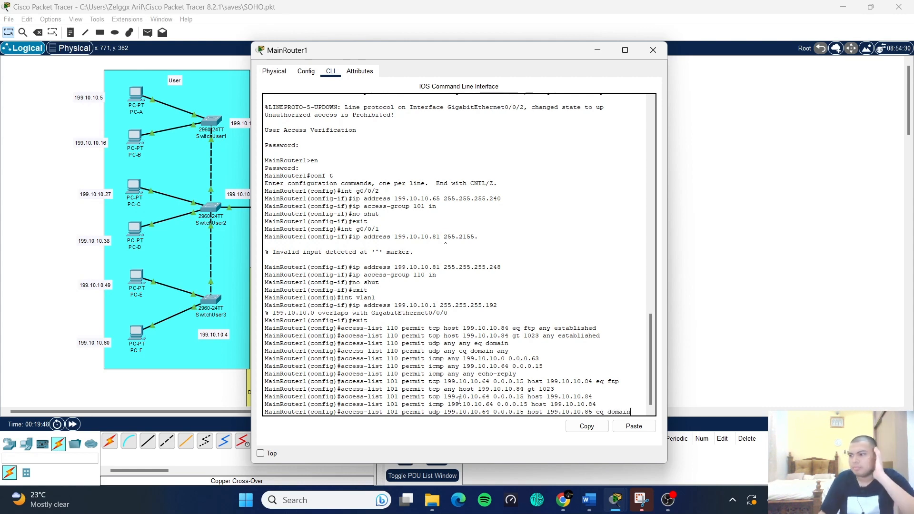
key(Return)
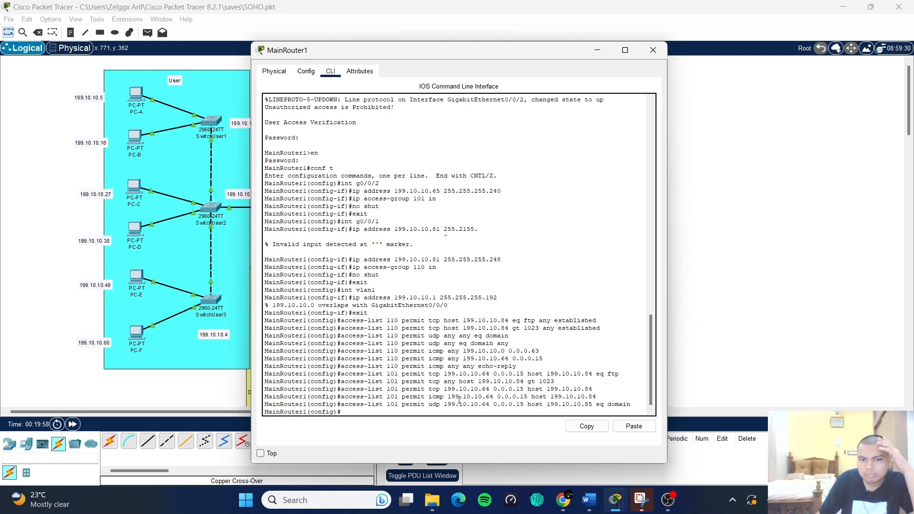
key(Up)
key(Up)
key(Up)
key(Up)
key(Up)
key(Up)
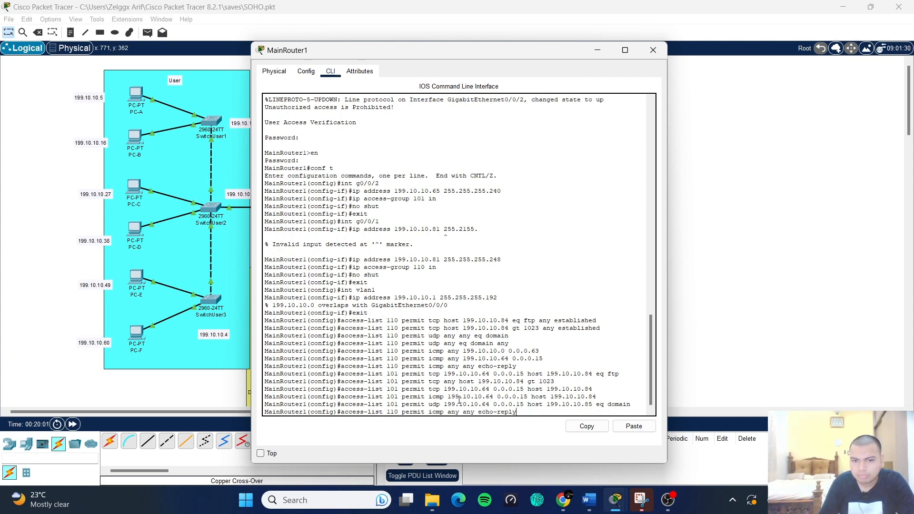
- Re-enter the echo-reply rule, then set login on lines con 0, aux 0 and vty 0 4
key(Return)
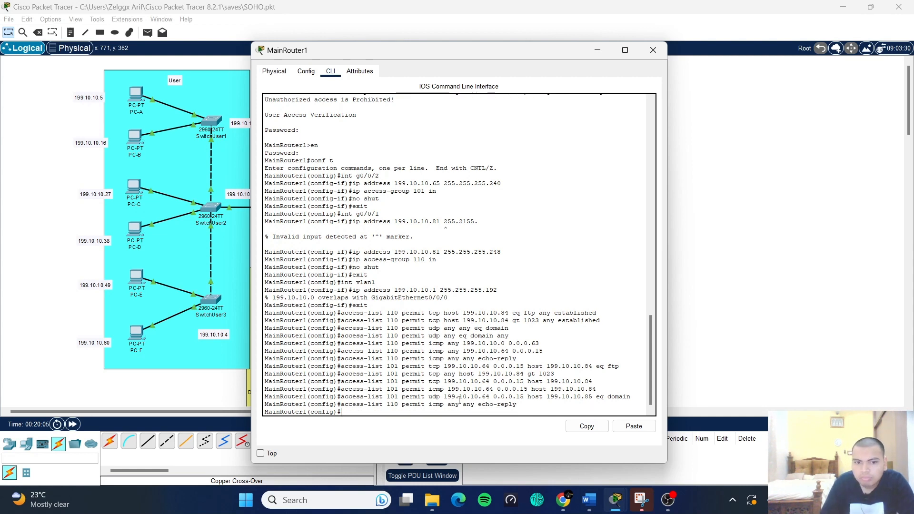
text(line con)
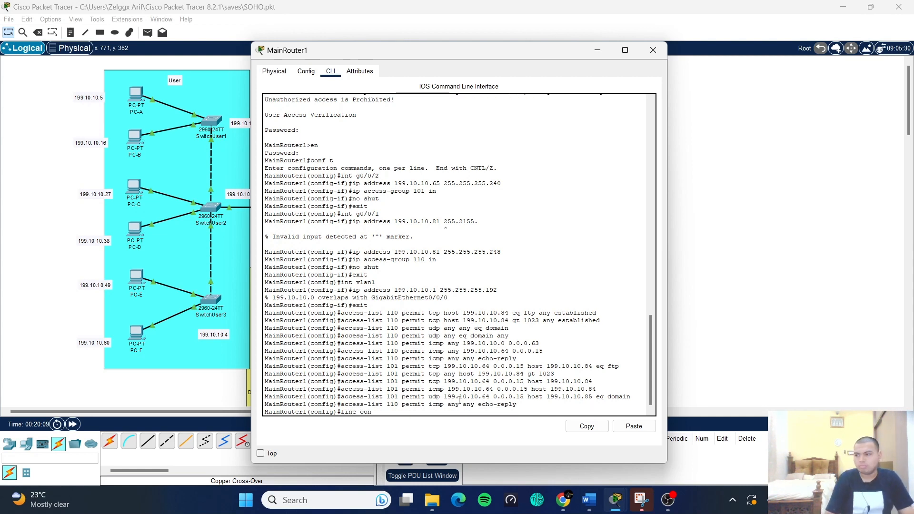
text( 0)
key(Return)
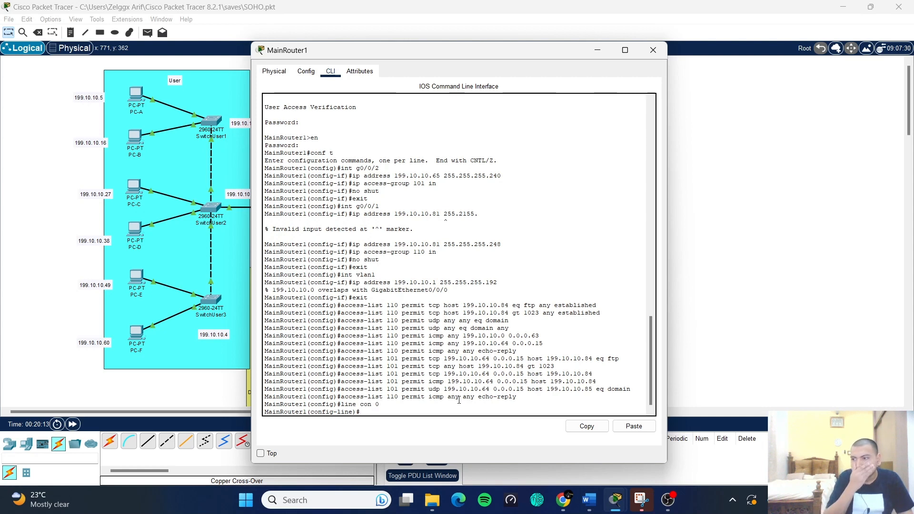
text(line ux)
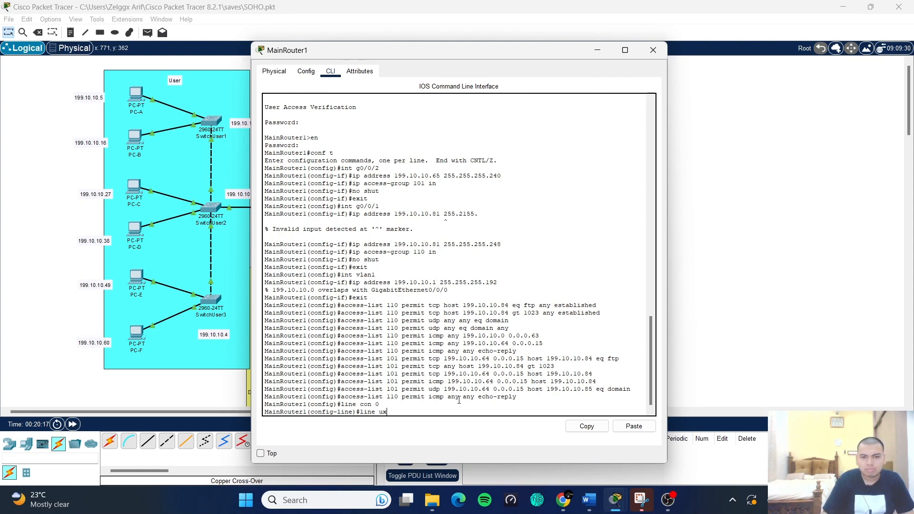
text( aux 0)
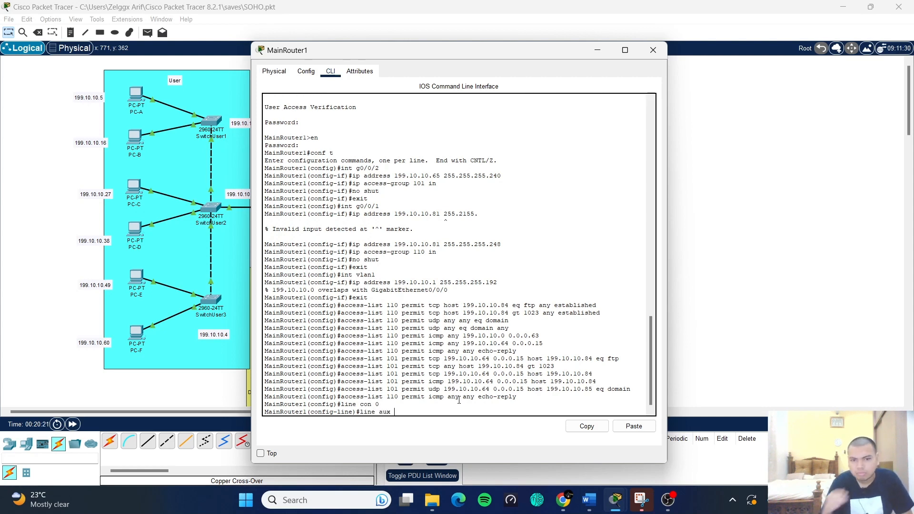
key(Return)
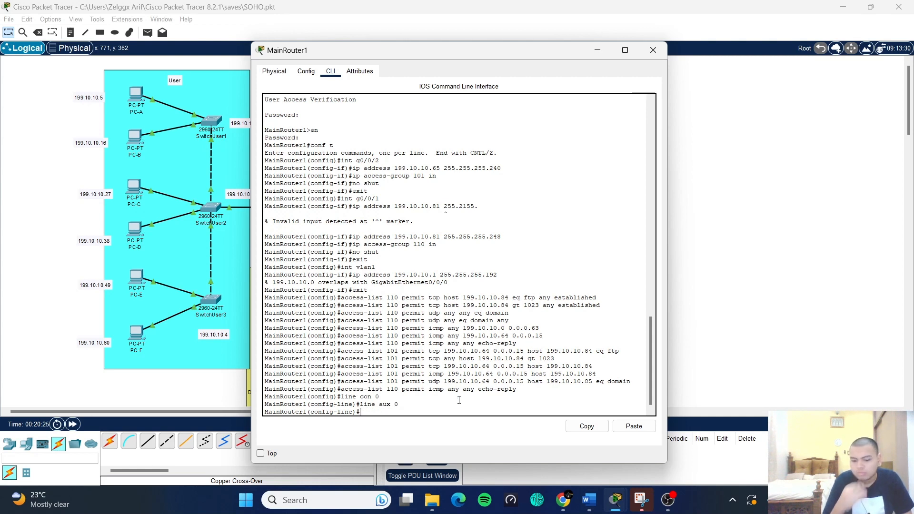
text(line vty 0)
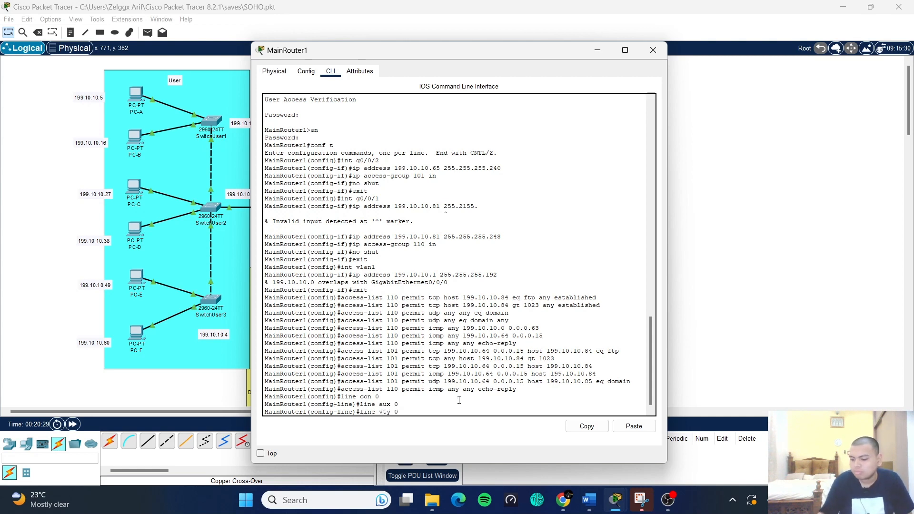
text( 4)
key(Return)
text(login)
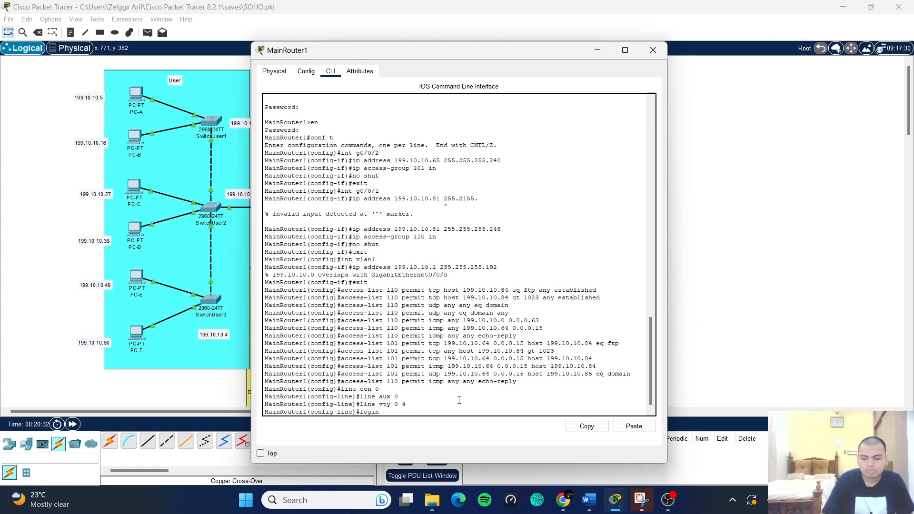
key(Return)
text(end)
key(Return)
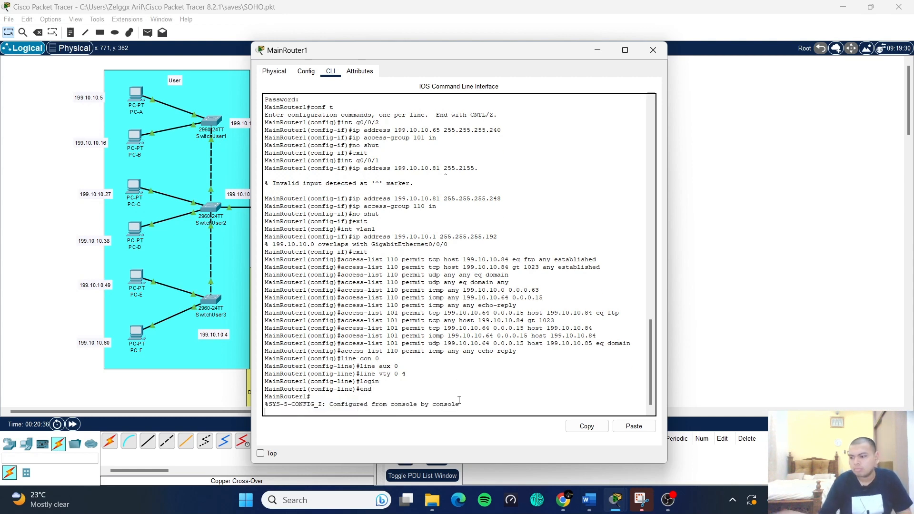
- Save the running-config to startup-config with copy running-config startup-config
key(Return)
text(co)
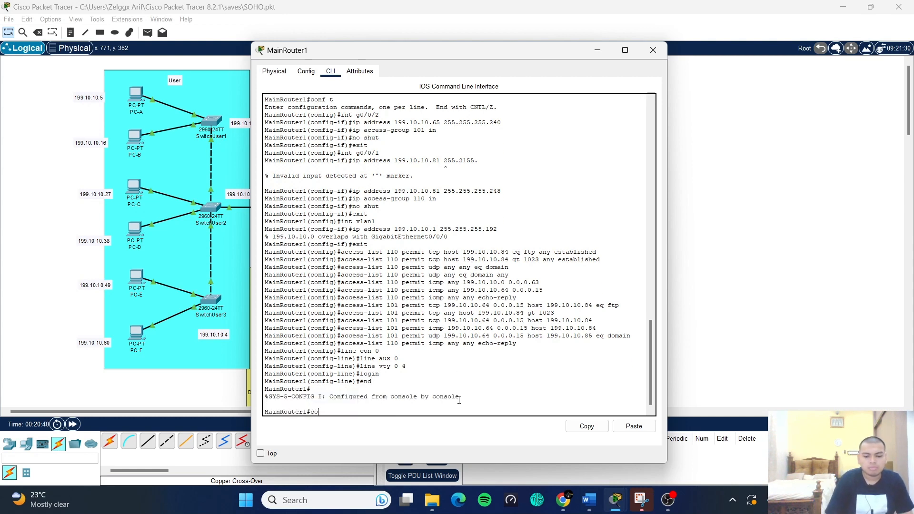
text(py running config start)
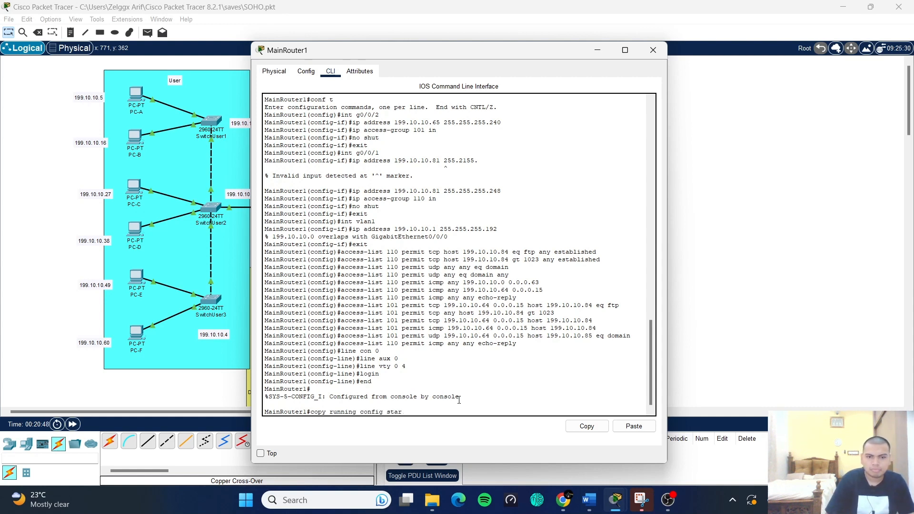
key(BackSpace)
key(BackSpace)
key(BackSpace)
key(BackSpace)
key(BackSpace)
key(BackSpace)
key(BackSpace)
key(BackSpace)
key(BackSpace)
key(BackSpace)
key(BackSpace)
text(-conf)
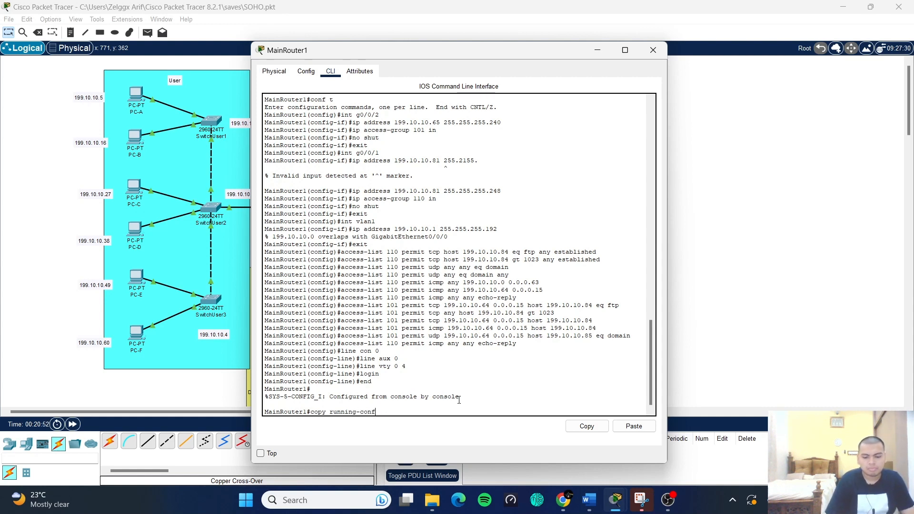
text(ig startup-config)
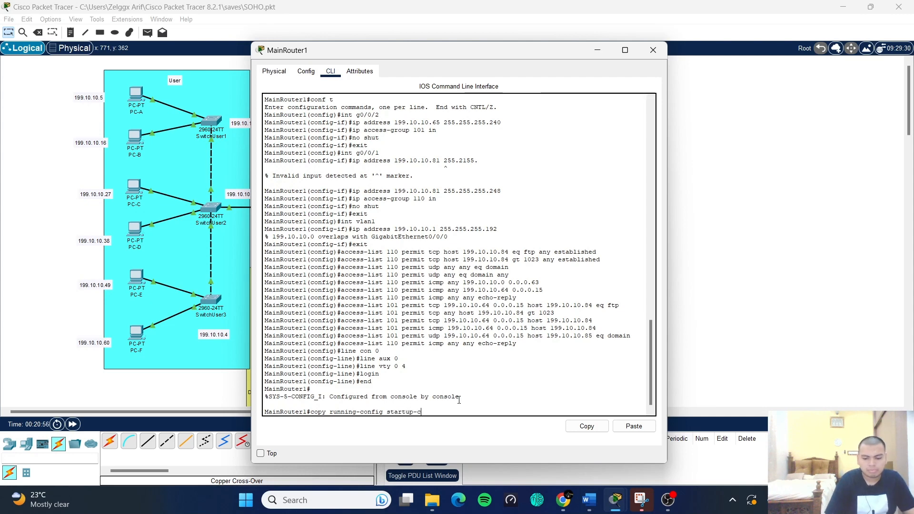
key(Return)
key(Return)
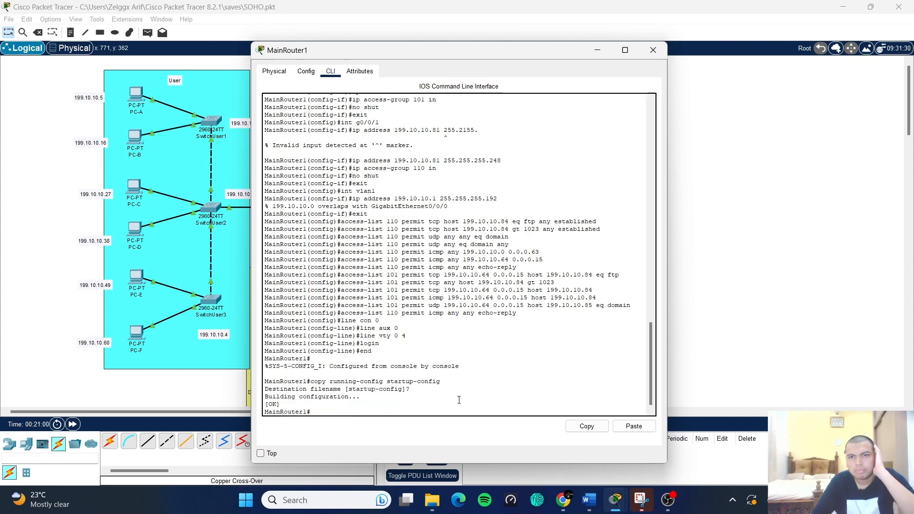
- Rerun ping 199.10.10.5 from PCGuest-1's command prompt and see it fail as unreachable
click(652, 49)
click(516, 151)
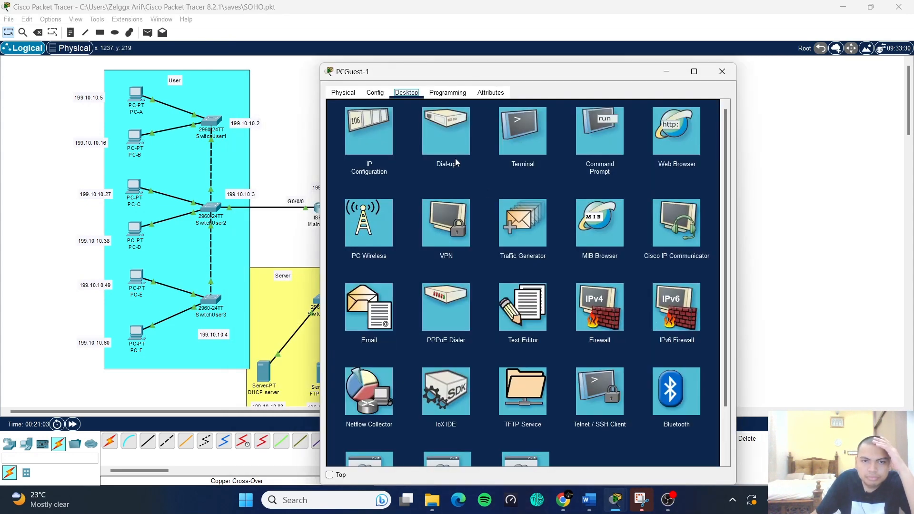
click(598, 131)
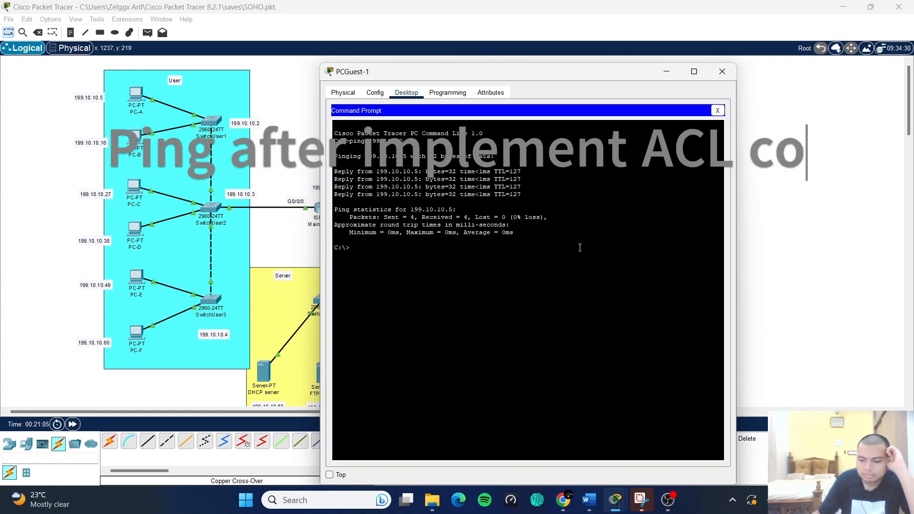
key(Up)
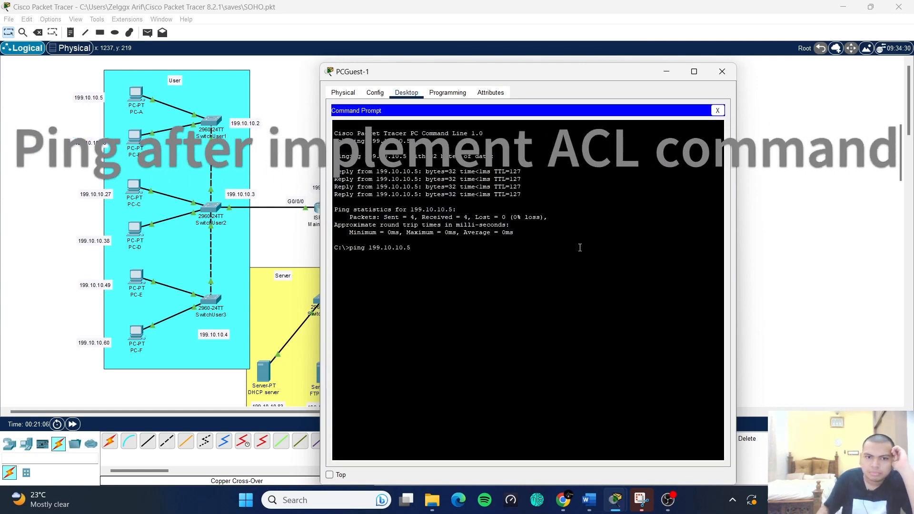
key(Return)
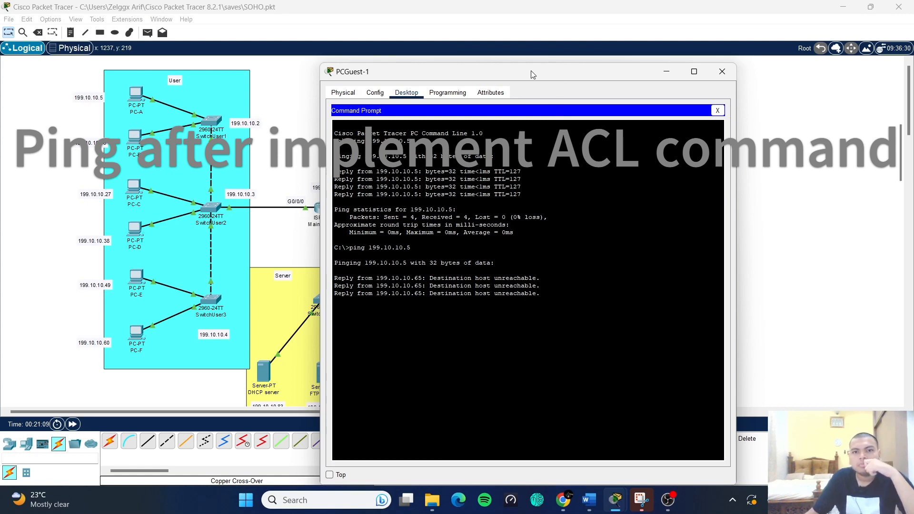
drag(530, 75, 667, 40)
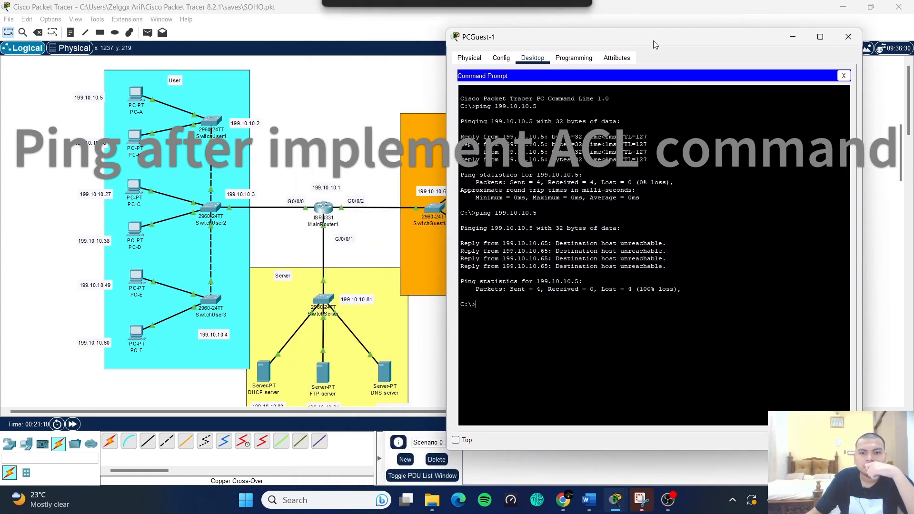
- Scroll the SOHO Network report to the Bill Of Materials table with its RM 25,953.40 total
scroll(518, 324, down, 5)
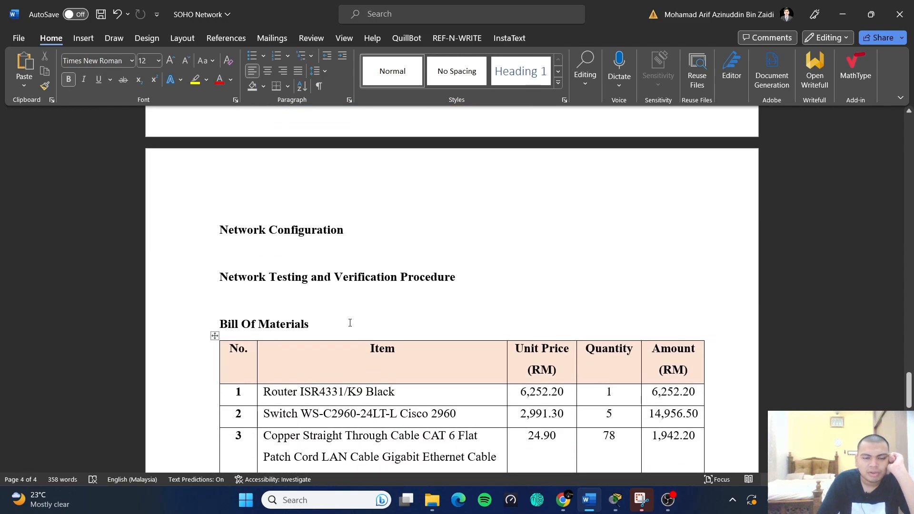
scroll(350, 323, down, 5)
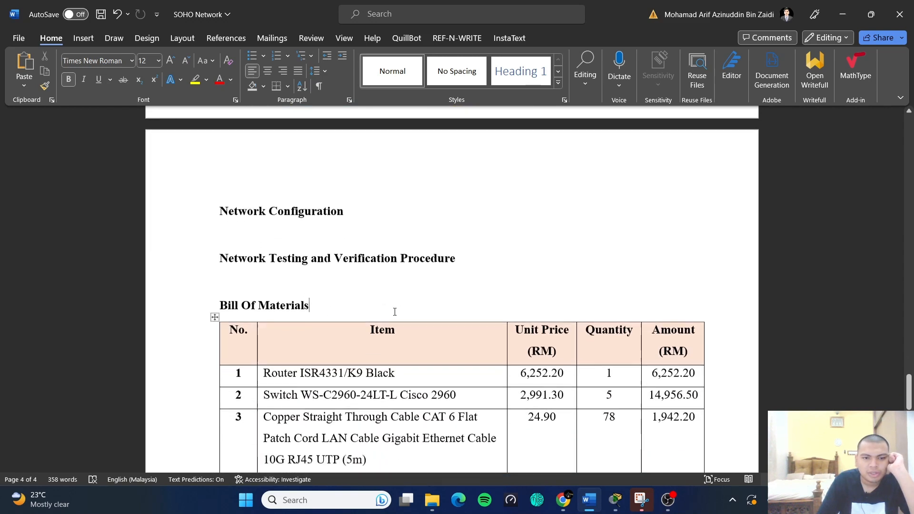
scroll(386, 300, up, 1)
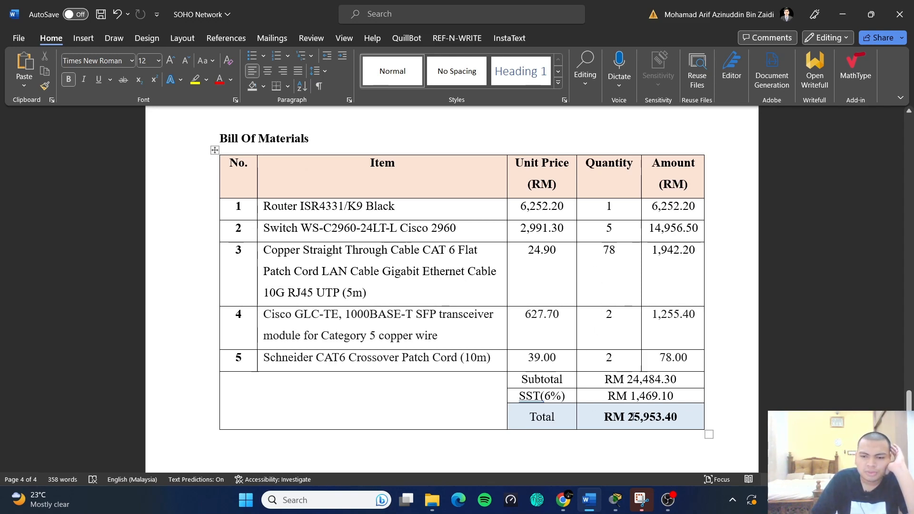
scroll(697, 405, down, 1)
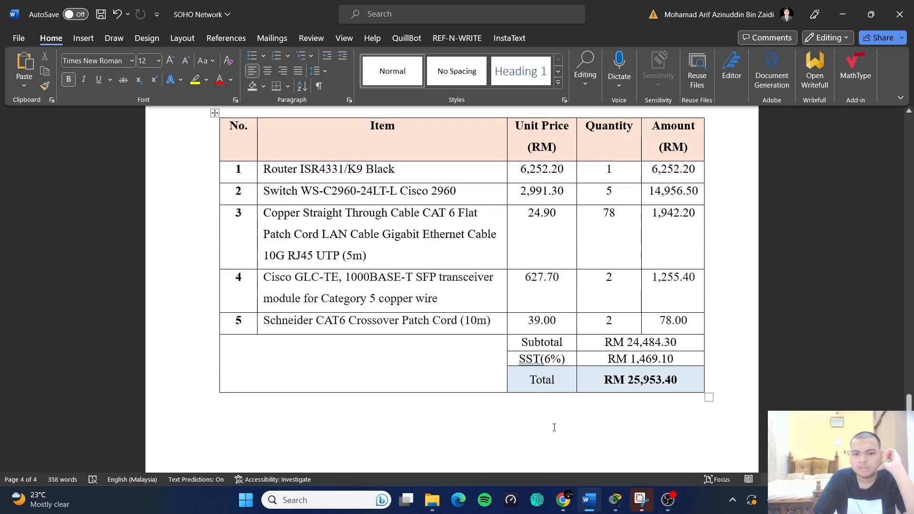
click(551, 427)
scroll(395, 424, down, 8)
scroll(388, 420, up, 15)
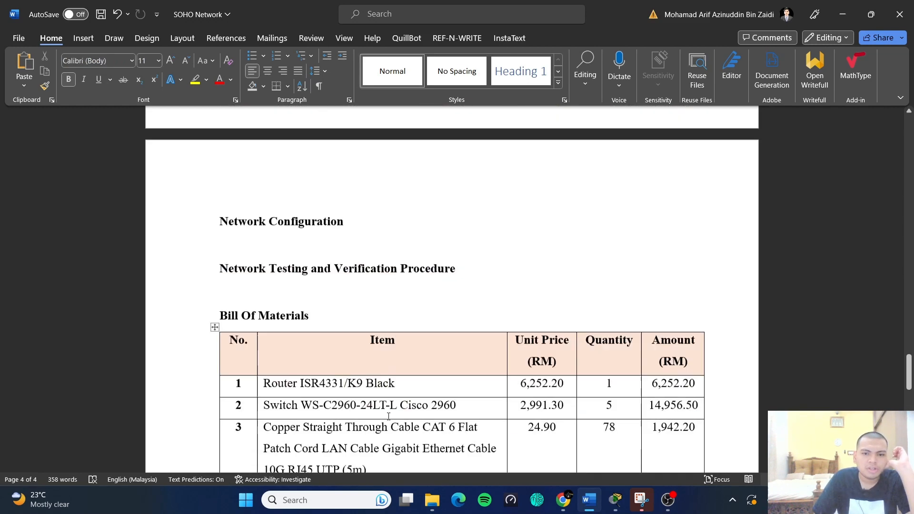
scroll(391, 411, down, 10)
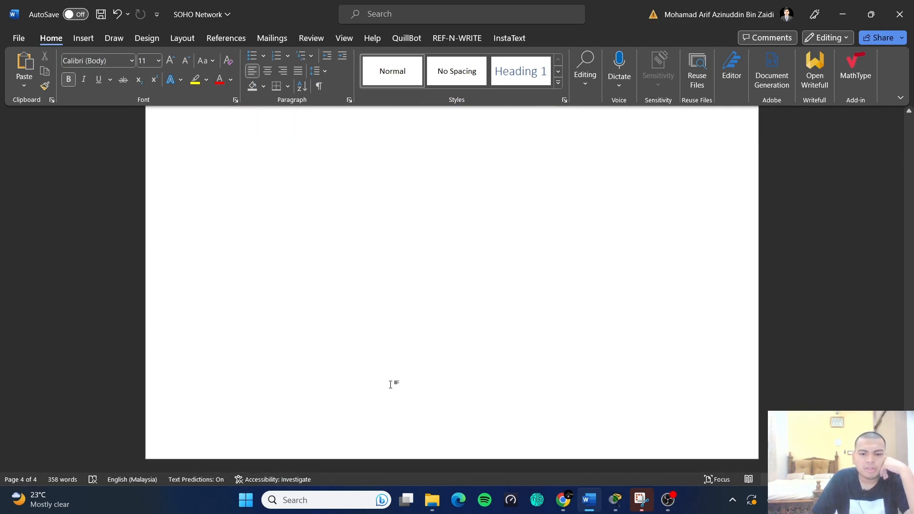
scroll(427, 346, up, 3)
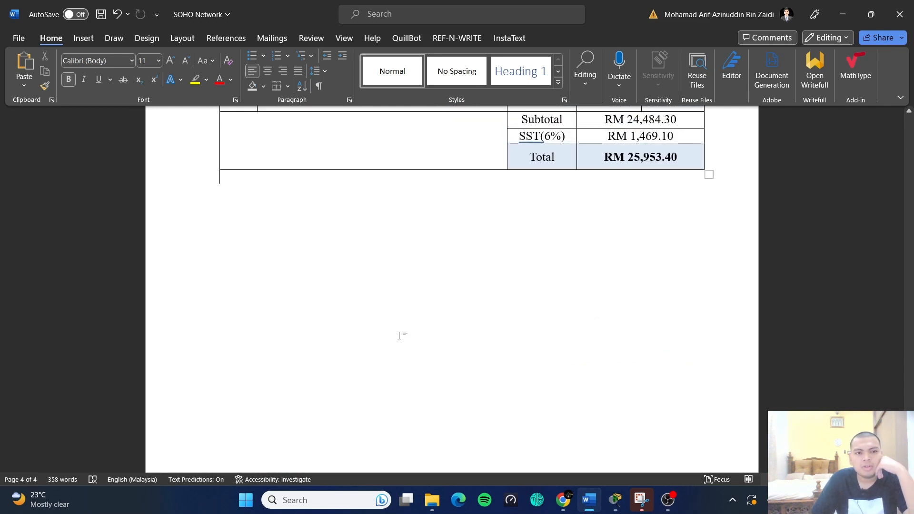